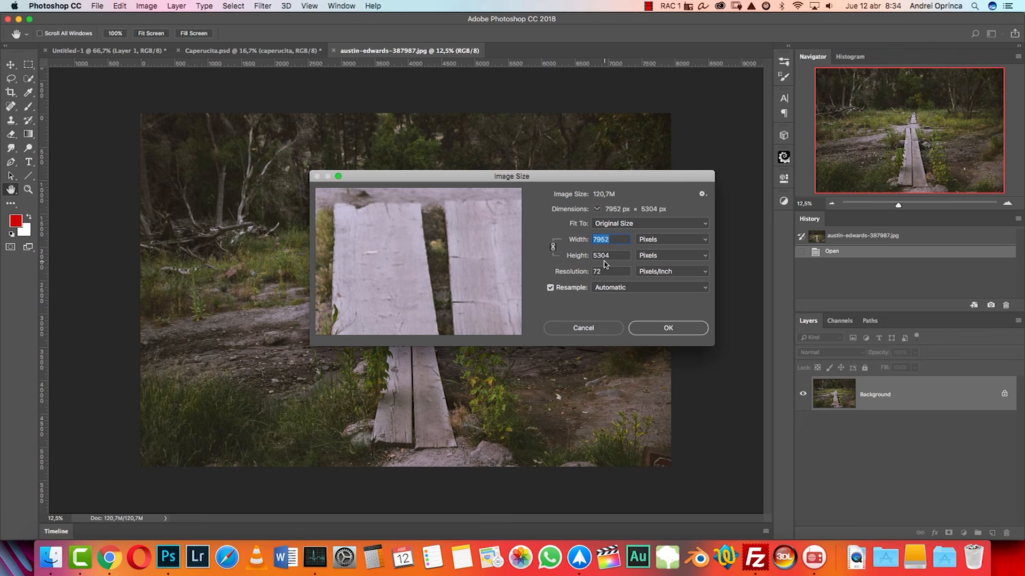
Step: Resize the boardwalk image to 3000 pixels wide
type("3000")
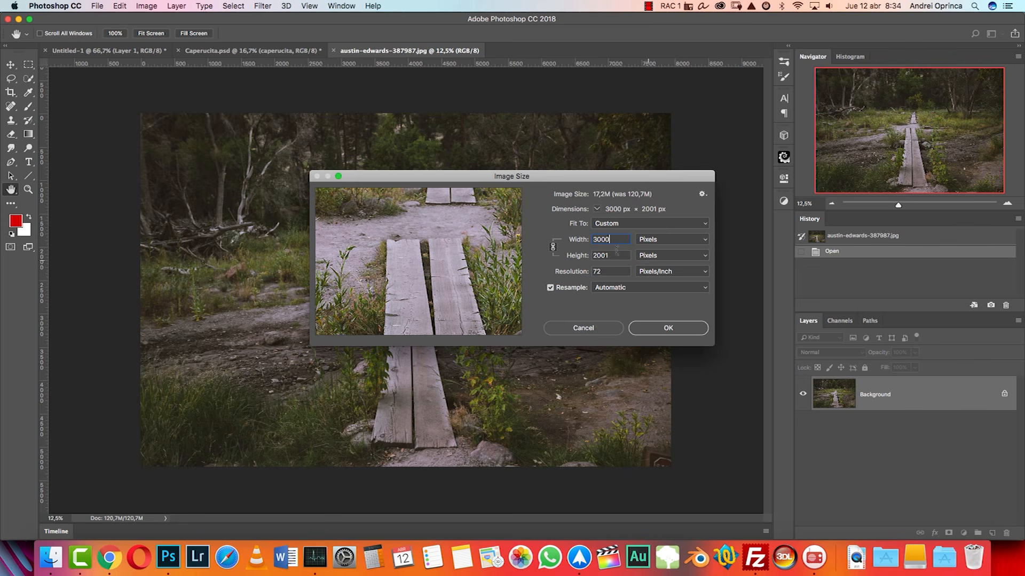
left_click(669, 328)
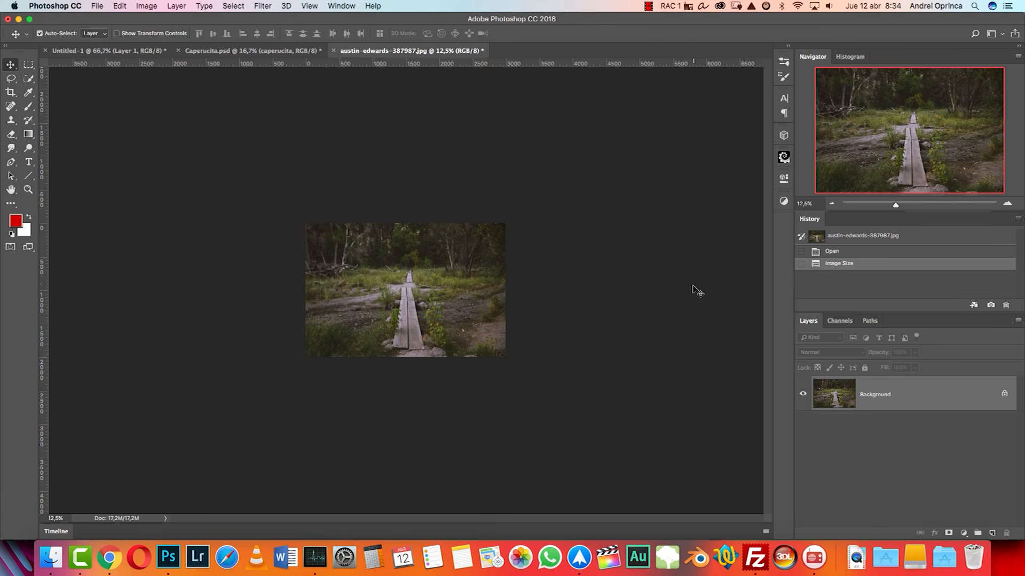
Step: Add a new layer above the background and set up the Clone Stamp tool with a brush size of 80
key("super+1")
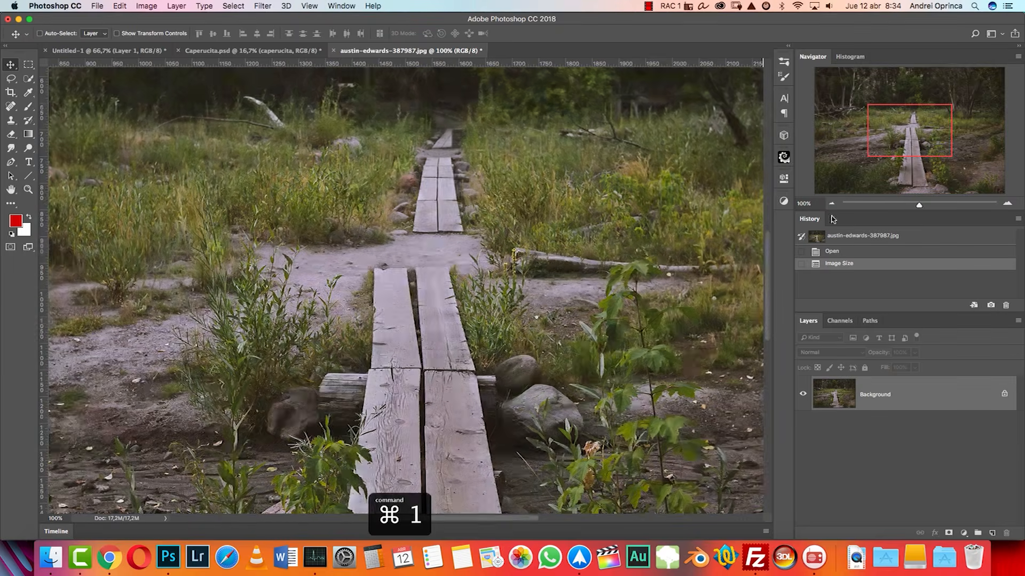
left_click_drag(907, 133, 967, 172)
left_click_drag(621, 301, 447, 179)
key("super+r")
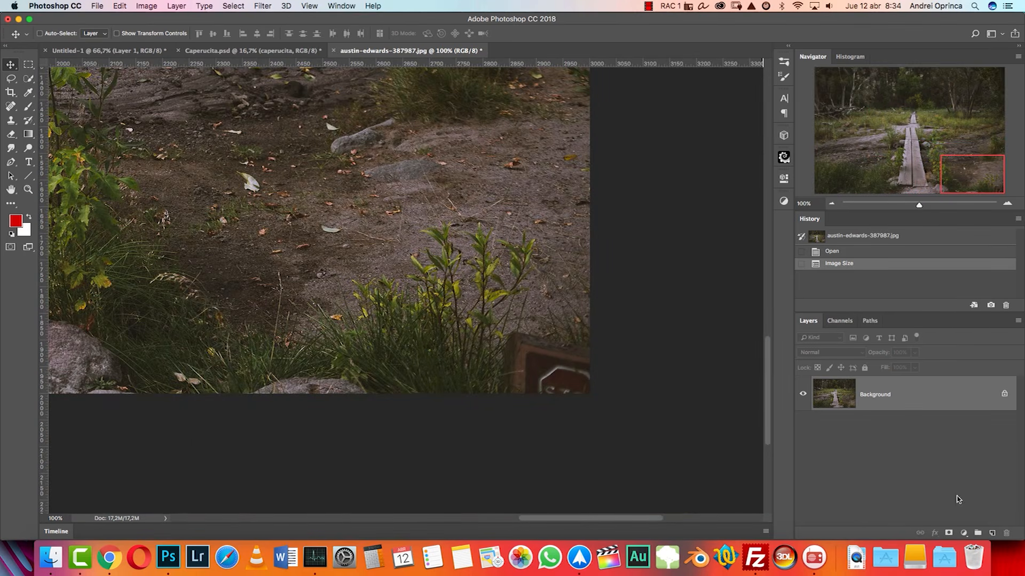
left_click(993, 533)
left_click(11, 106)
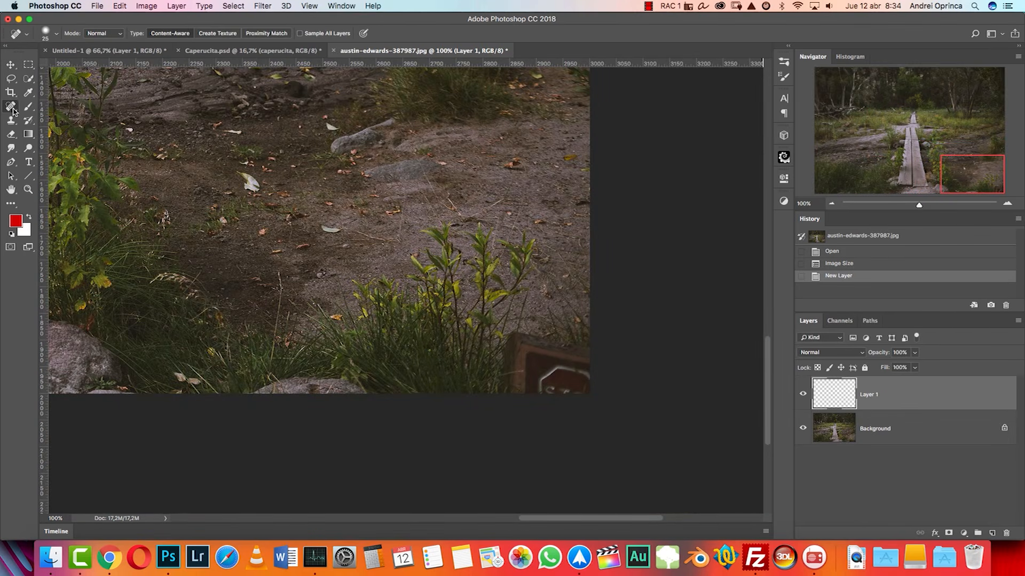
left_click(11, 120)
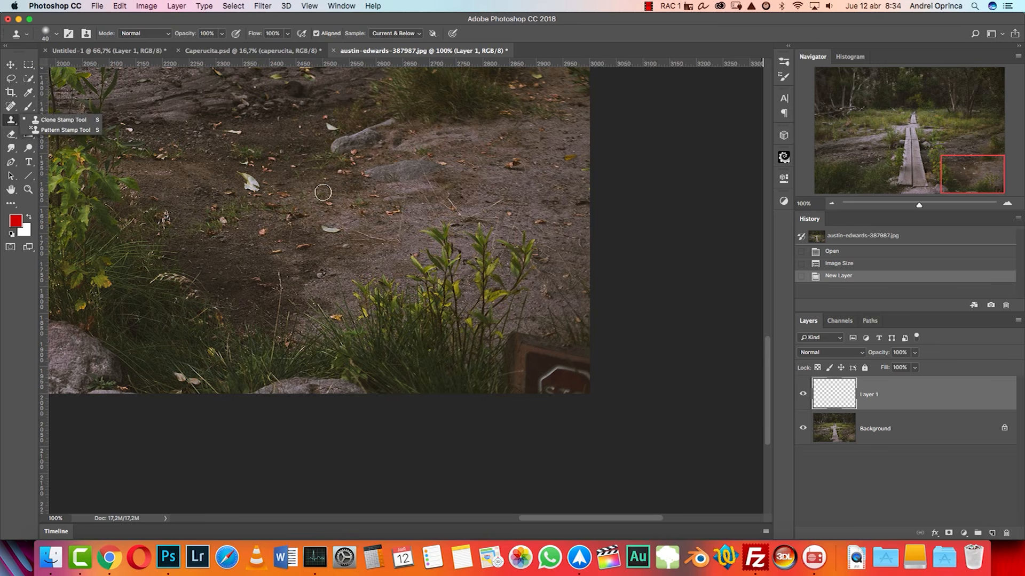
key("bracketright")
key("bracketright")
key("bracketright")
key("bracketright")
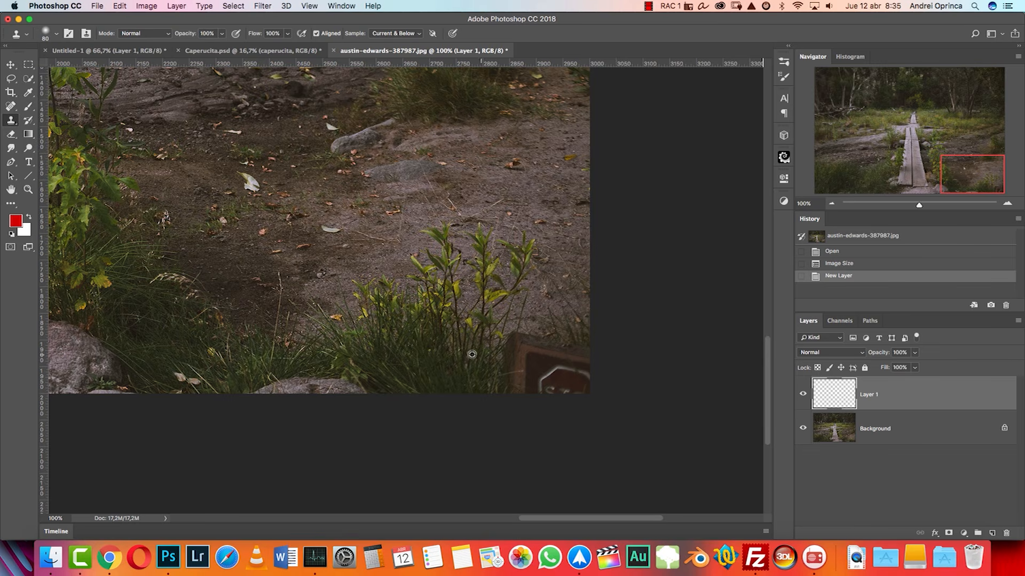
Step: Clone nearby grass over the sign in the lower-right corner of the photo on the new layer
left_click(460, 342, "alt")
mouse_move(519, 352)
left_mouse_down()
mouse_move(525, 361)
mouse_move(510, 341)
mouse_move(536, 372)
mouse_move(579, 366)
mouse_move(568, 352)
mouse_move(576, 373)
mouse_move(578, 362)
mouse_move(559, 400)
mouse_move(584, 394)
mouse_move(562, 386)
left_mouse_up()
left_click(496, 371, "alt")
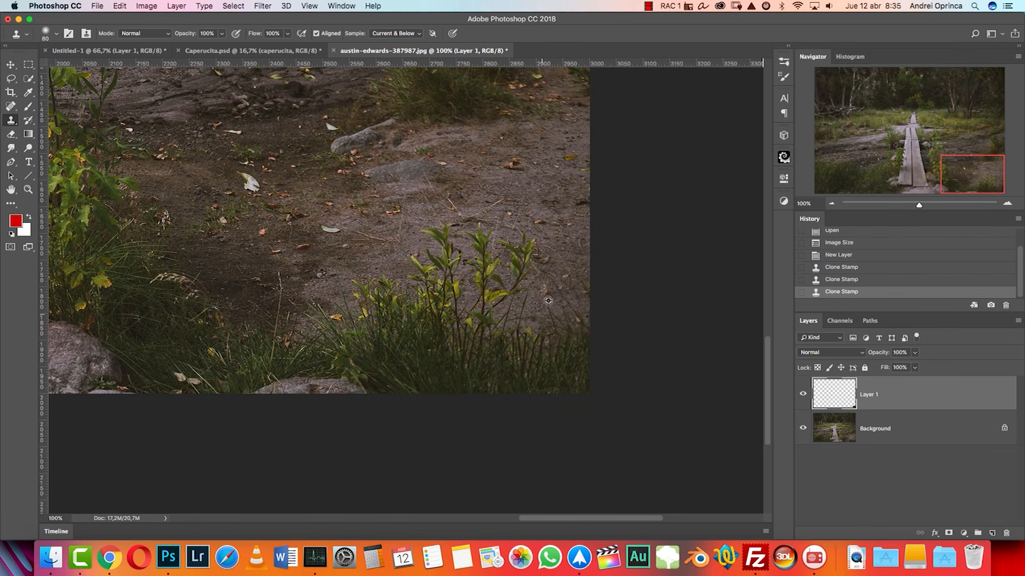
left_click(487, 321, "alt")
left_click_drag(518, 340, 486, 327)
Step: Examine the retouched photo as a whole and compare it with the finished Caperucita.psd composite
key("super+1")
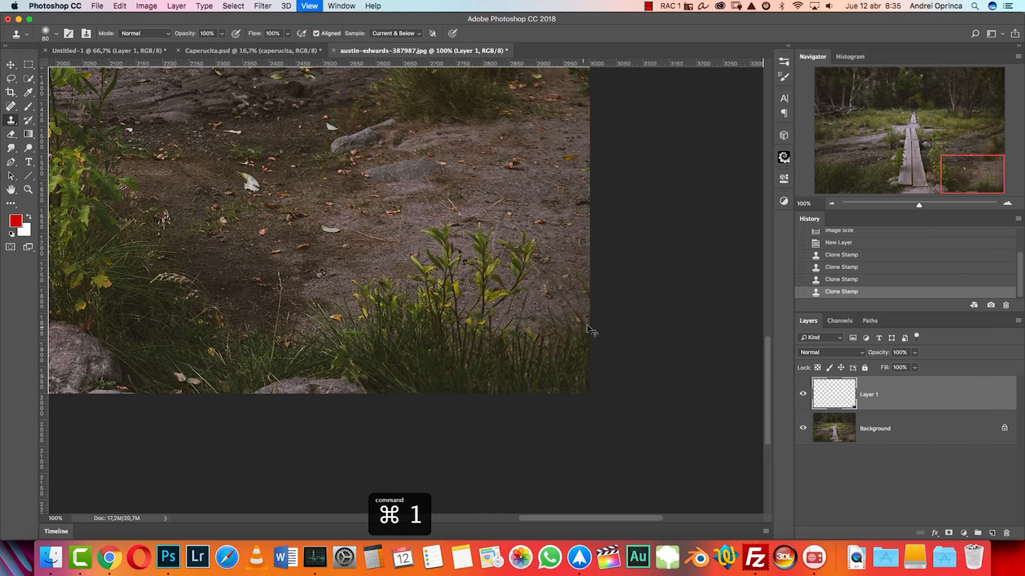
left_click(831, 205)
left_click(831, 204)
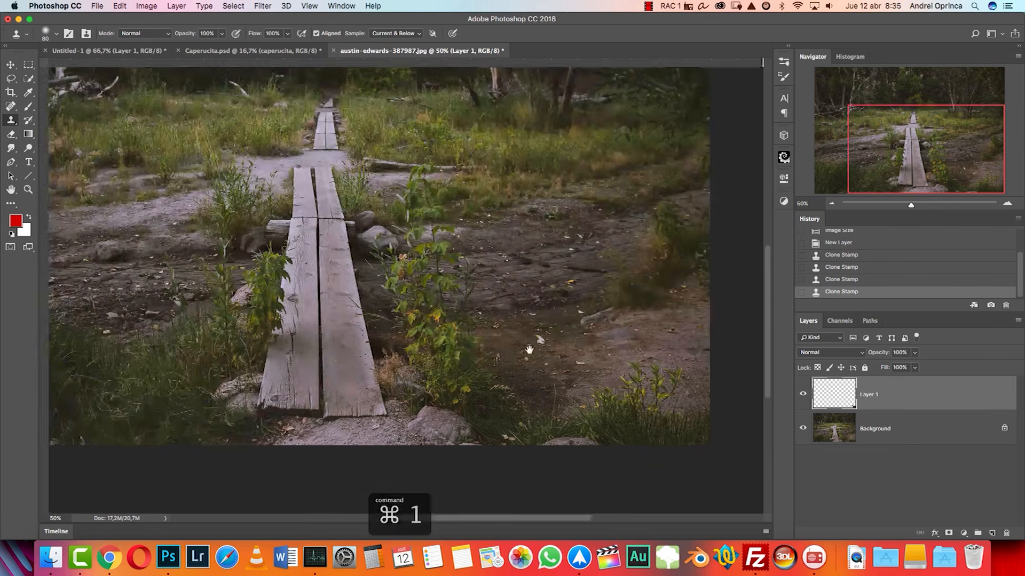
left_click_drag(270, 293, 241, 337)
key("super+r")
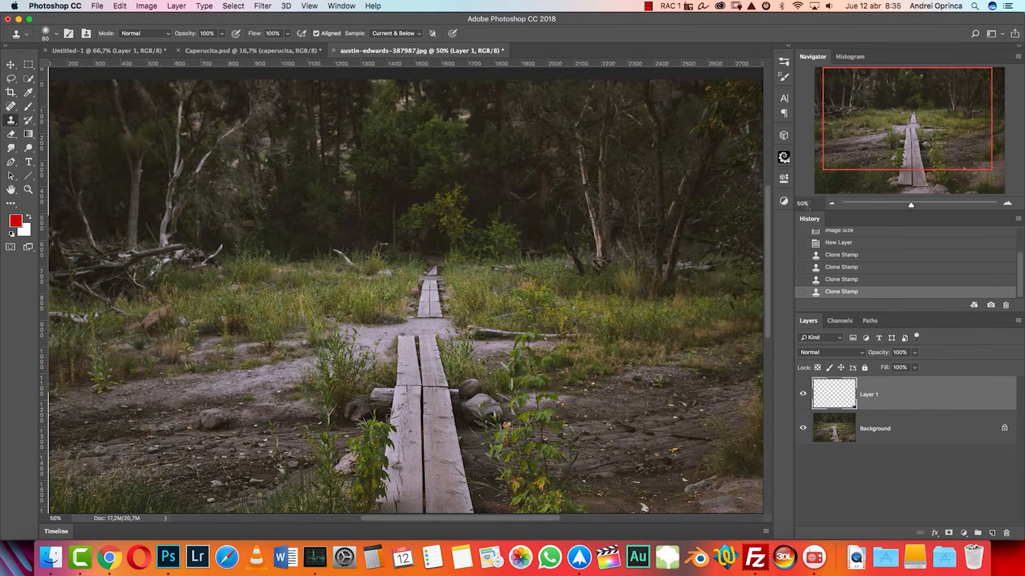
left_click(830, 204)
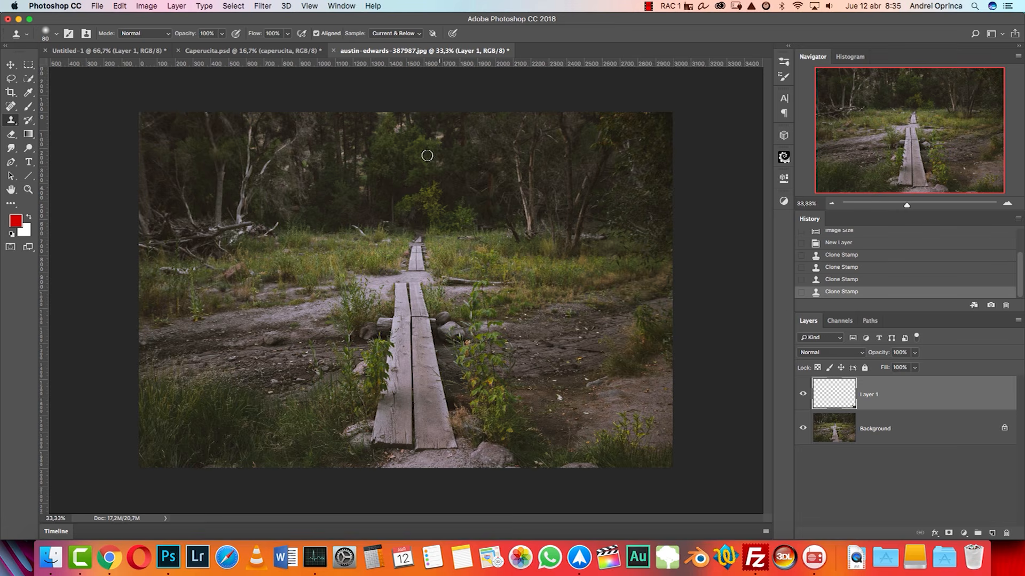
left_click(247, 51)
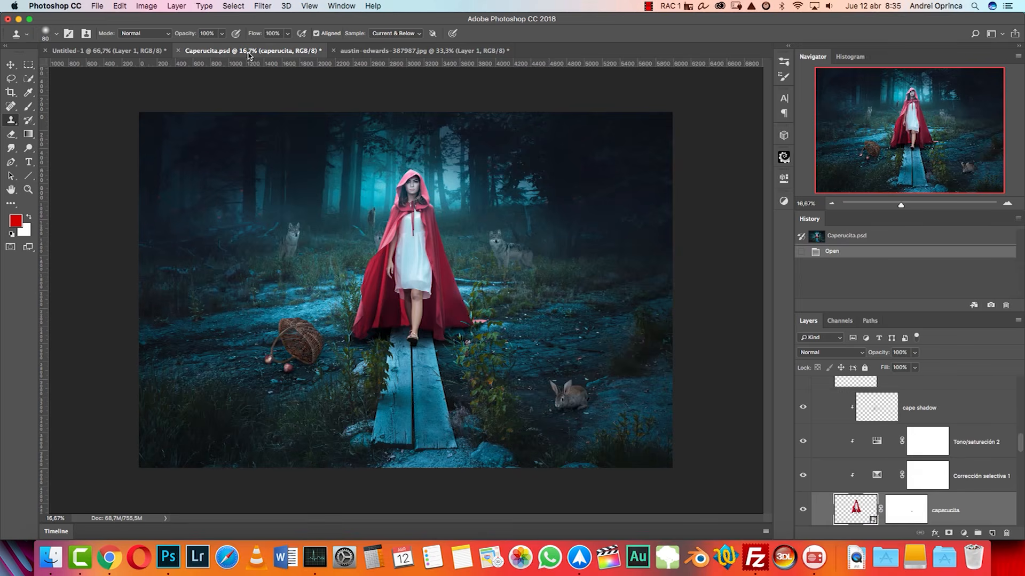
left_click(433, 53)
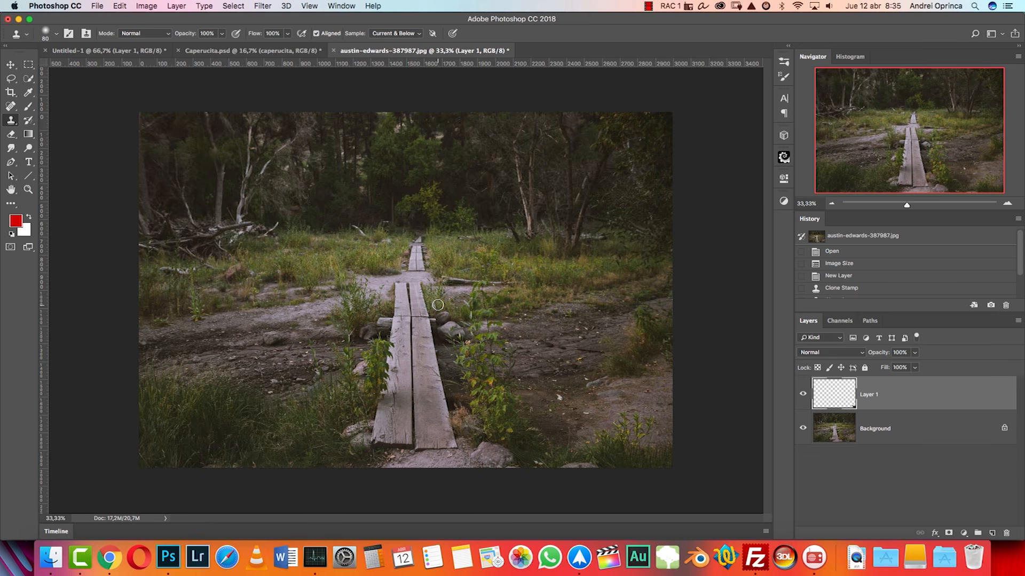
Step: Add a Hue/Saturation adjustment with saturation -23 and hue -19, and compare the result with the original colours and Caperucita.psd
left_click(964, 533)
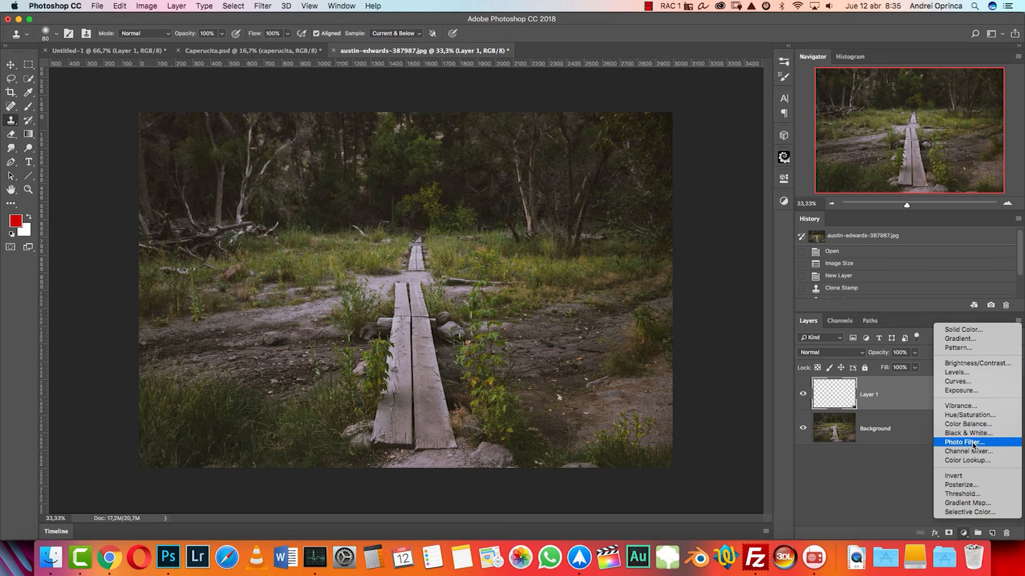
left_click(970, 416)
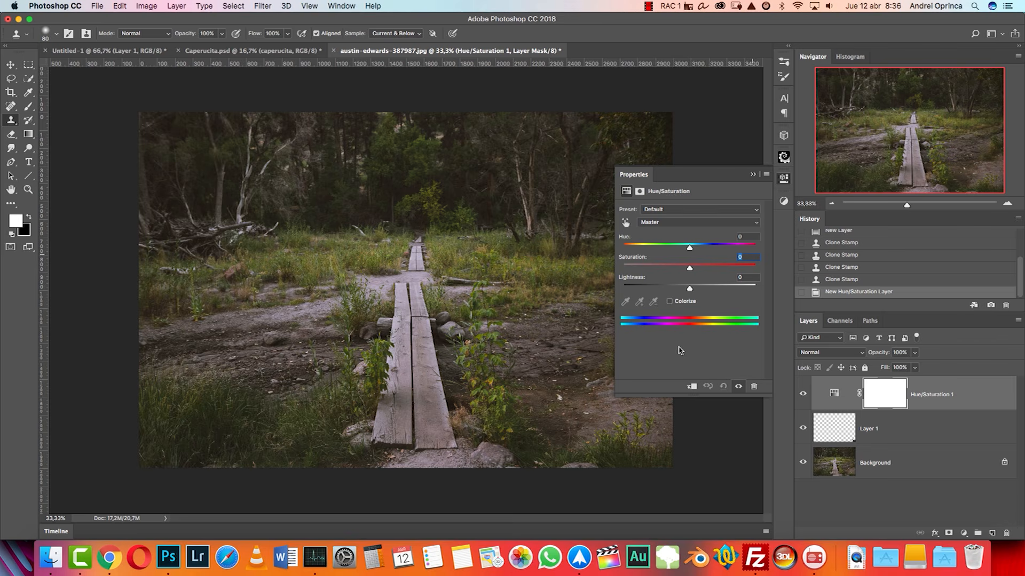
type("23")
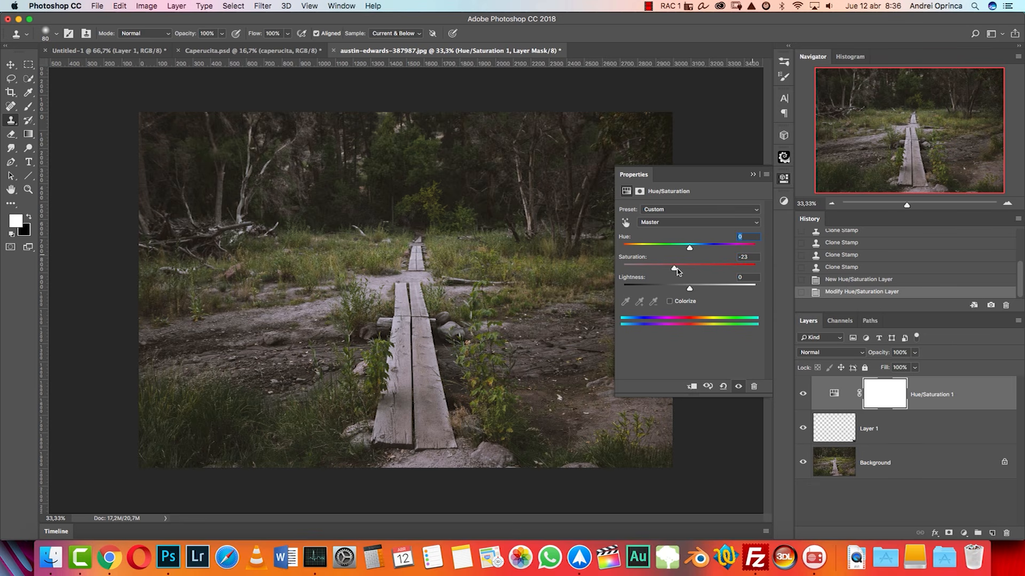
type("-19")
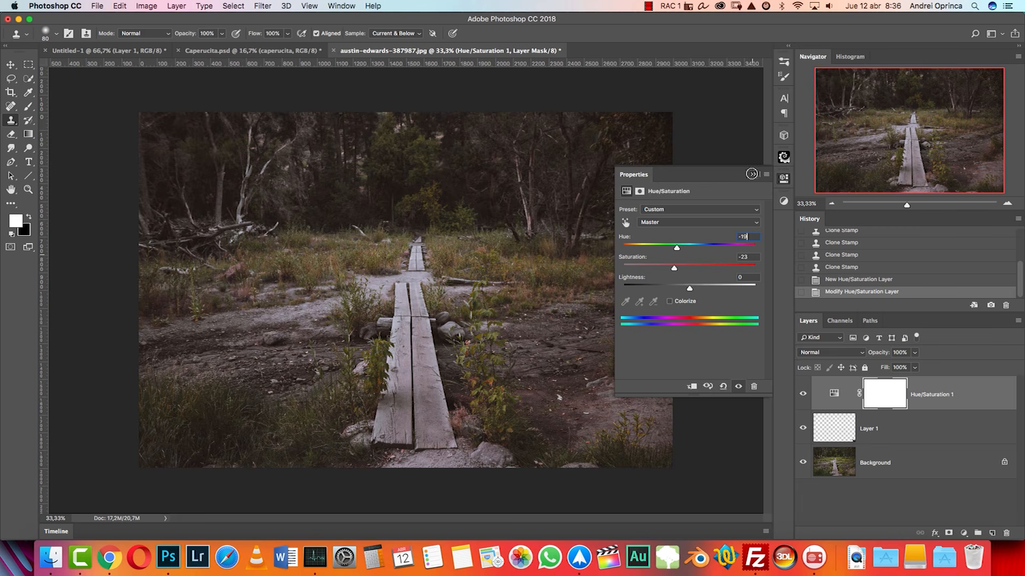
left_click(752, 174)
left_click(802, 395)
left_click(802, 395)
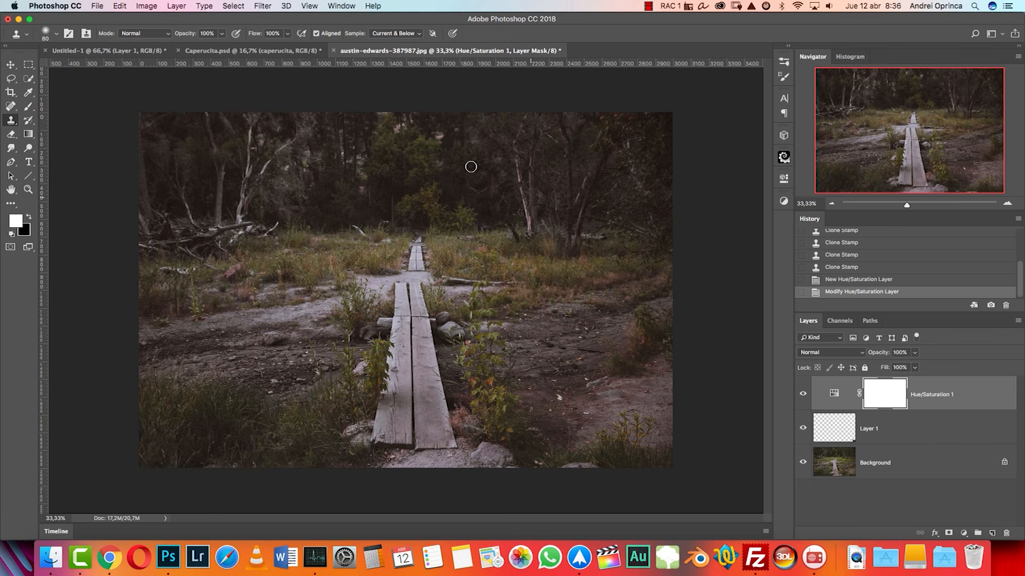
key("ctrl+shift+Tab")
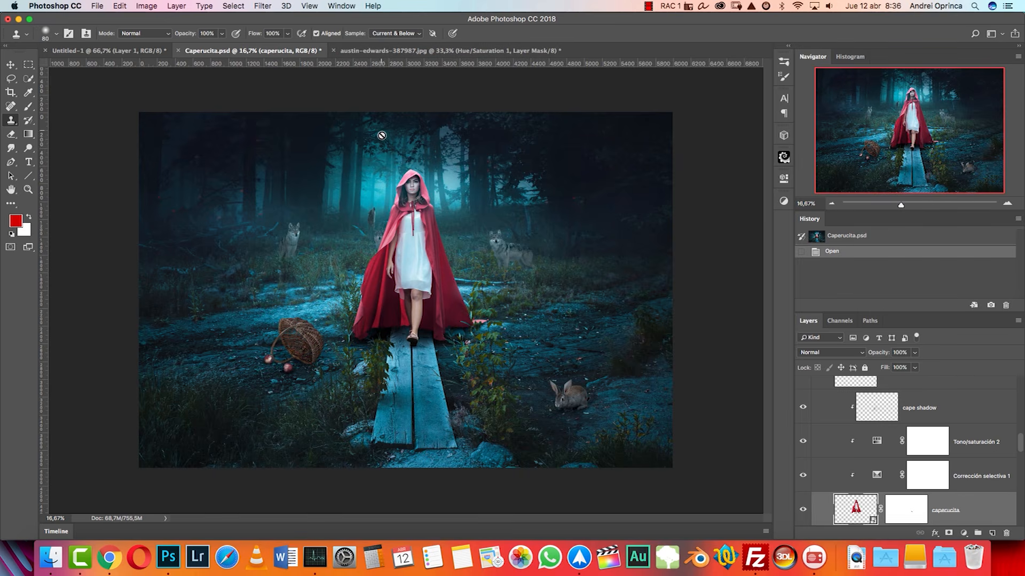
left_click(412, 49)
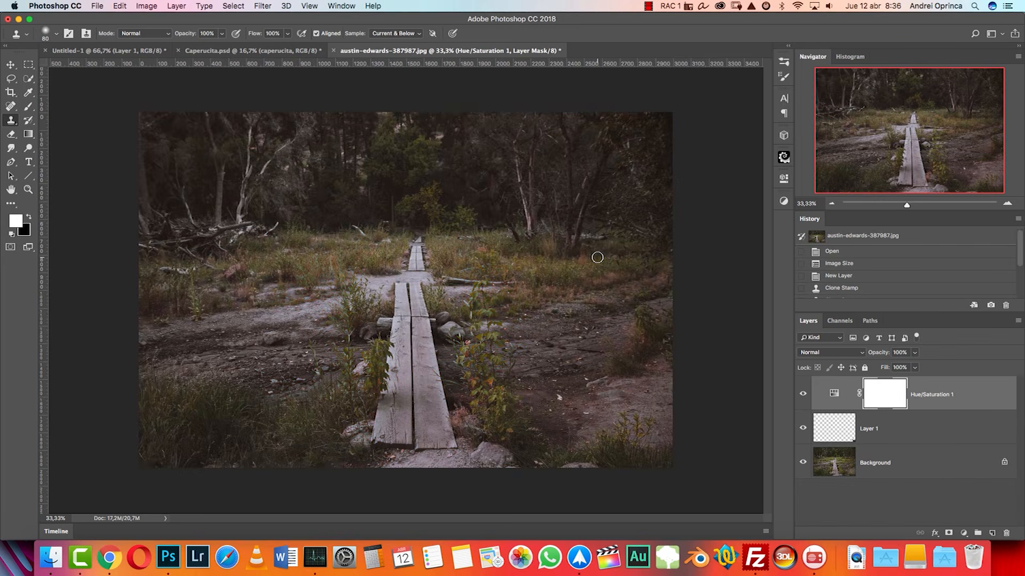
Step: Preview the misty forest photo in the Stock folder and open it
key("super+o")
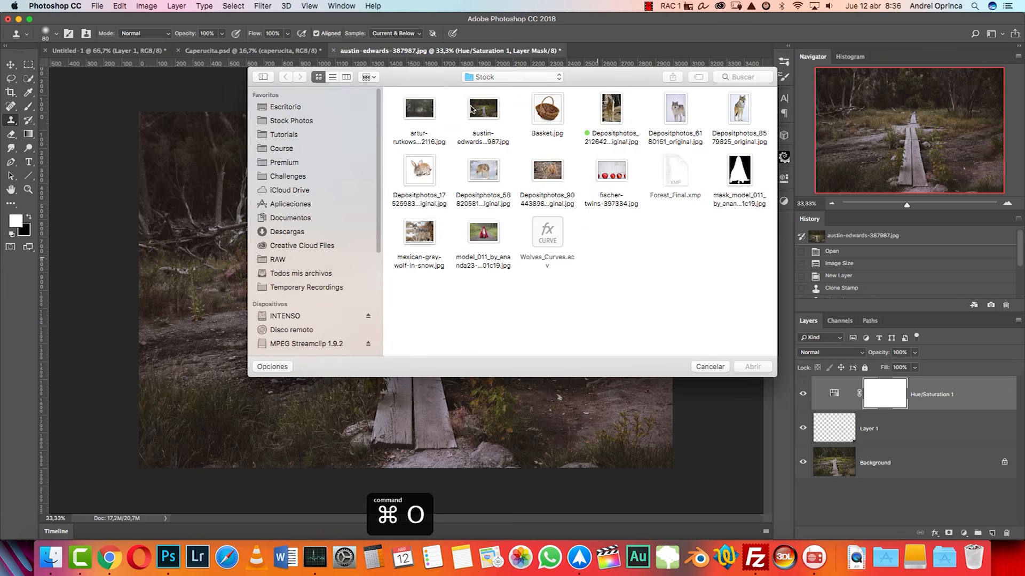
left_click(427, 109)
key("space")
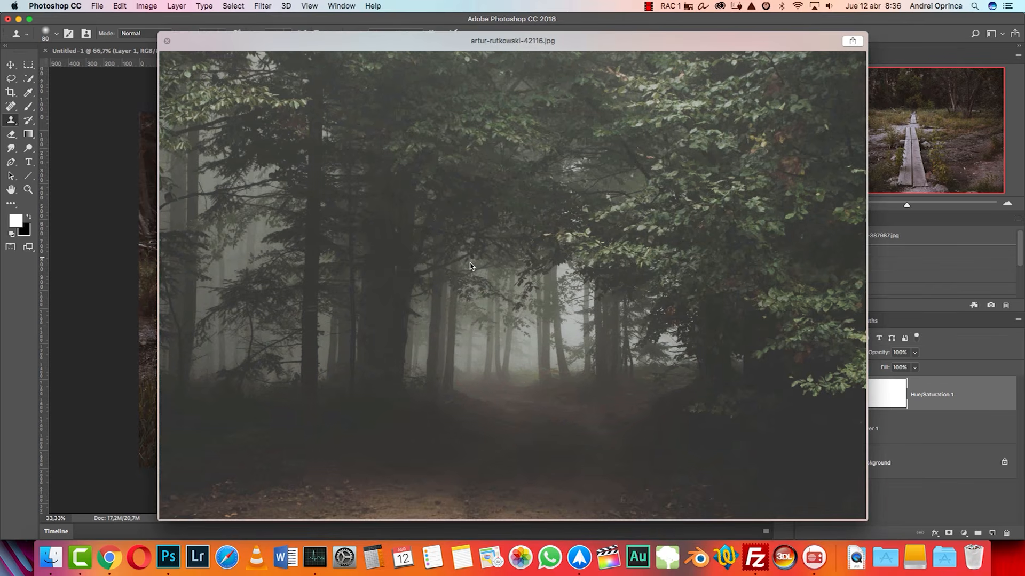
key("space")
left_click(753, 367)
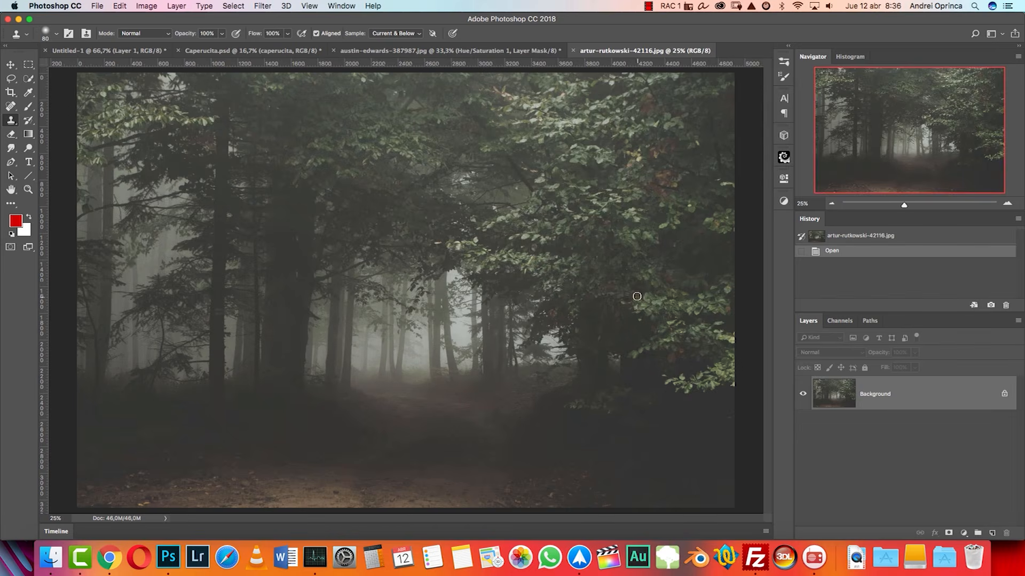
Step: Cut the entire forest photo, close its document without saving, and paste it into the boardwalk image as the uppermost layer
key("super+a")
key("super+x")
key("super+w")
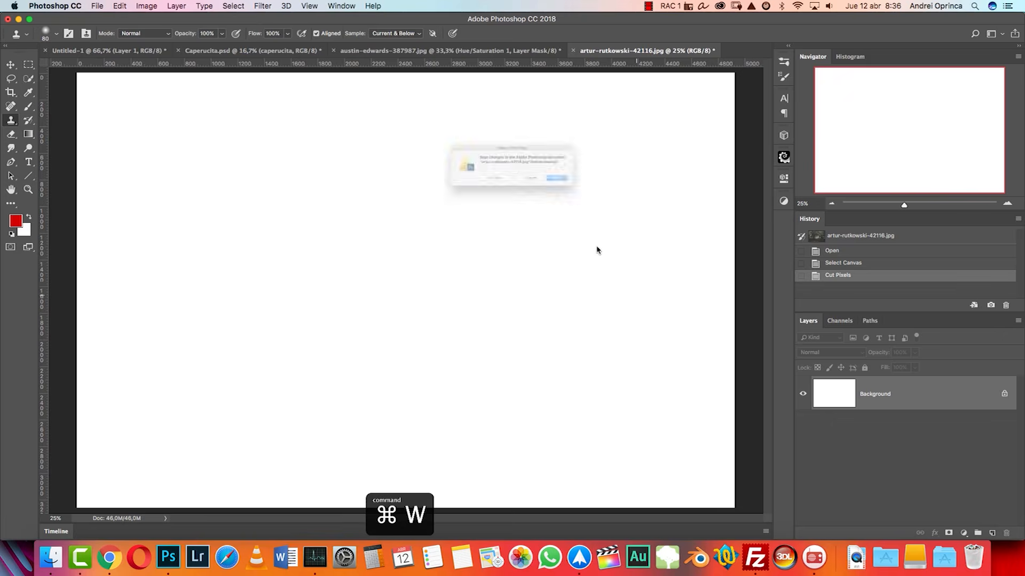
left_click(482, 191)
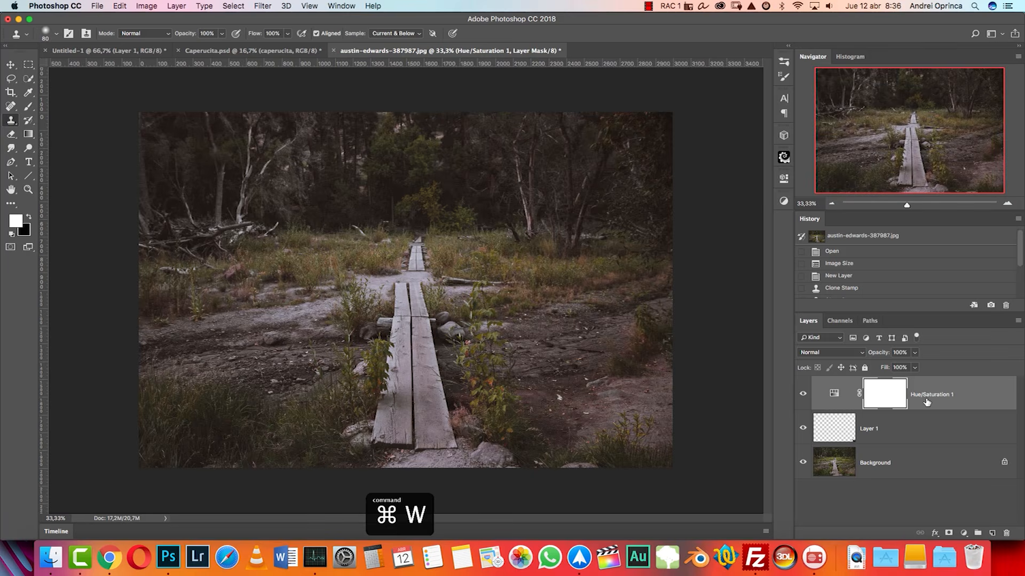
key("super+v")
Step: Scale the pasted forest layer to about 70% and position it over the upper part of the boardwalk image
left_click(830, 204)
left_click(830, 204)
left_click(831, 205)
key("super+t")
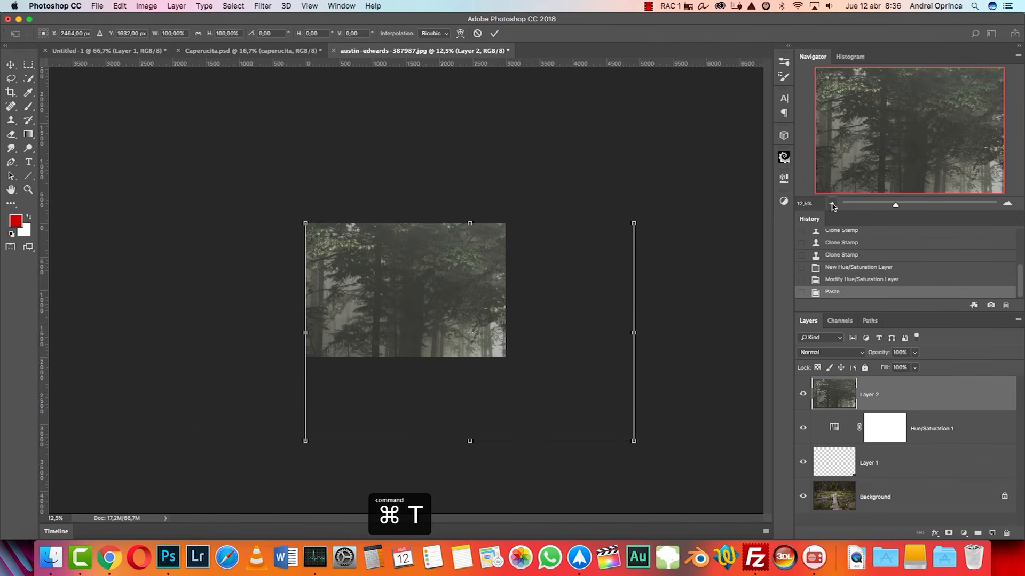
left_click_drag(634, 442, 509, 358)
left_click_drag(486, 320, 486, 286)
left_click_drag(511, 189, 523, 171)
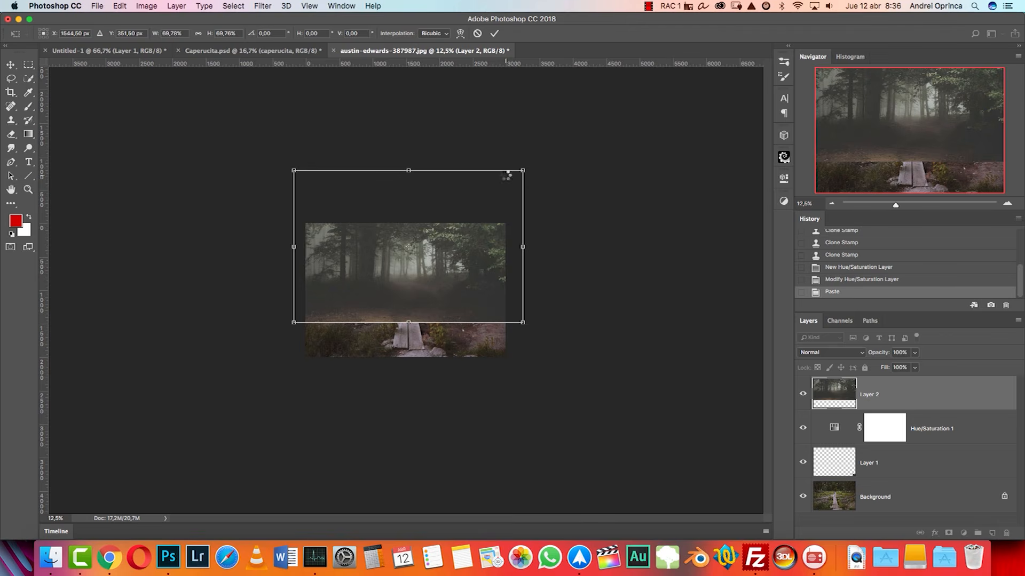
Step: Check the placement against the Caperucita.psd composite and move the forest layer slightly higher
left_click(215, 51)
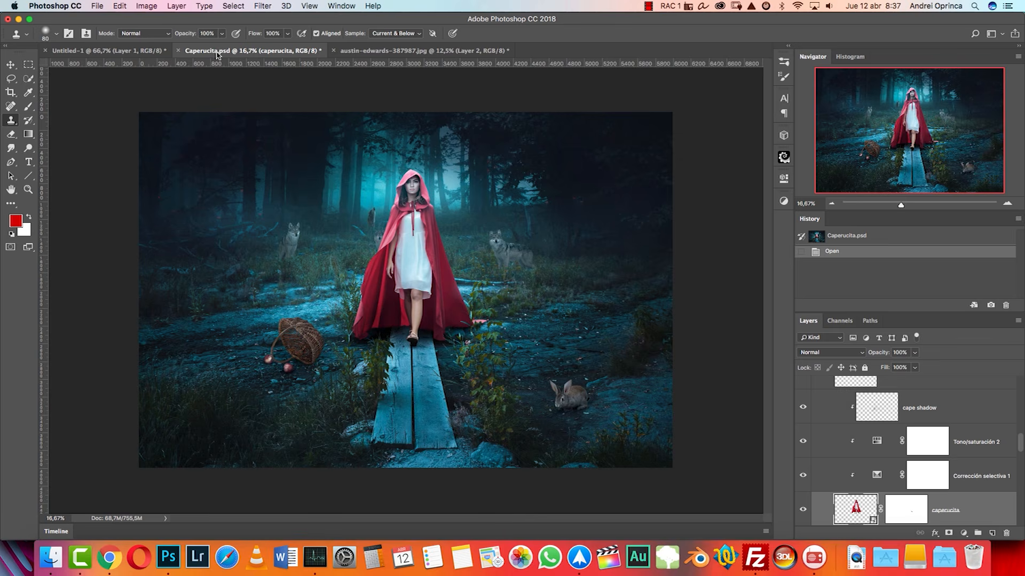
left_click(394, 51)
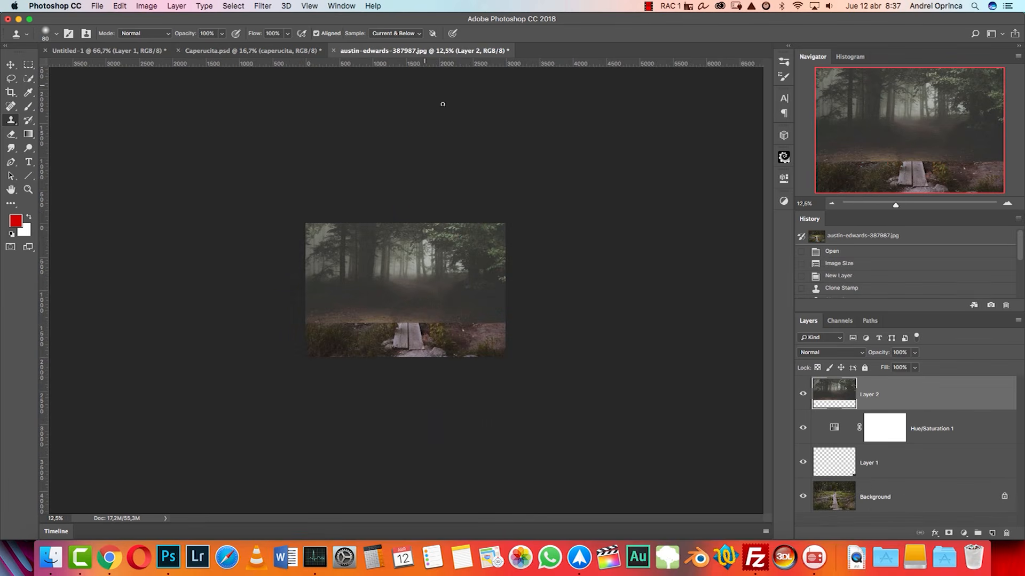
key("v")
left_click_drag(477, 279, 468, 267)
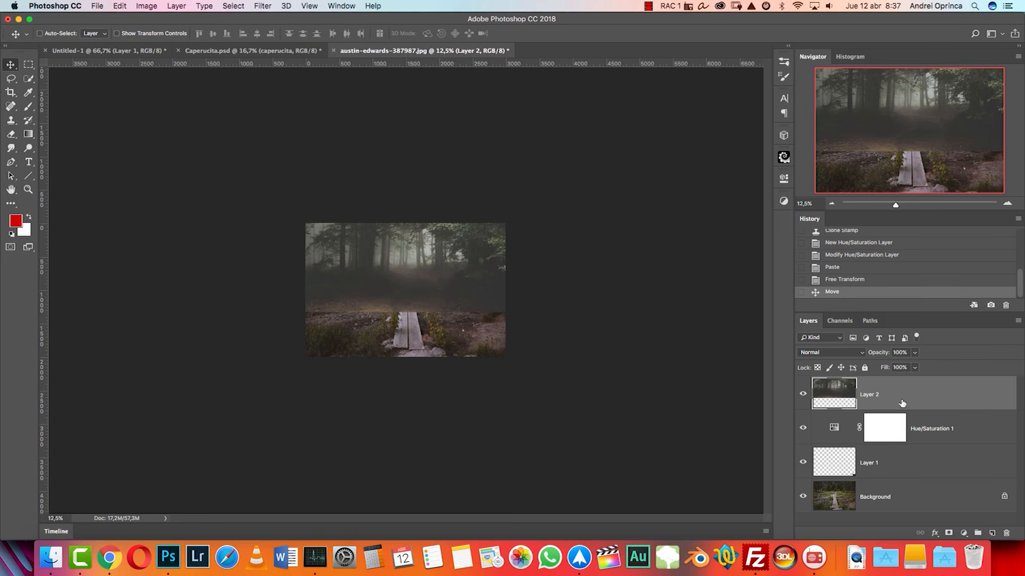
Step: Add a white layer mask to the pasted forest layer and set the Gradient tool to the Black, White preset
left_click(1007, 203)
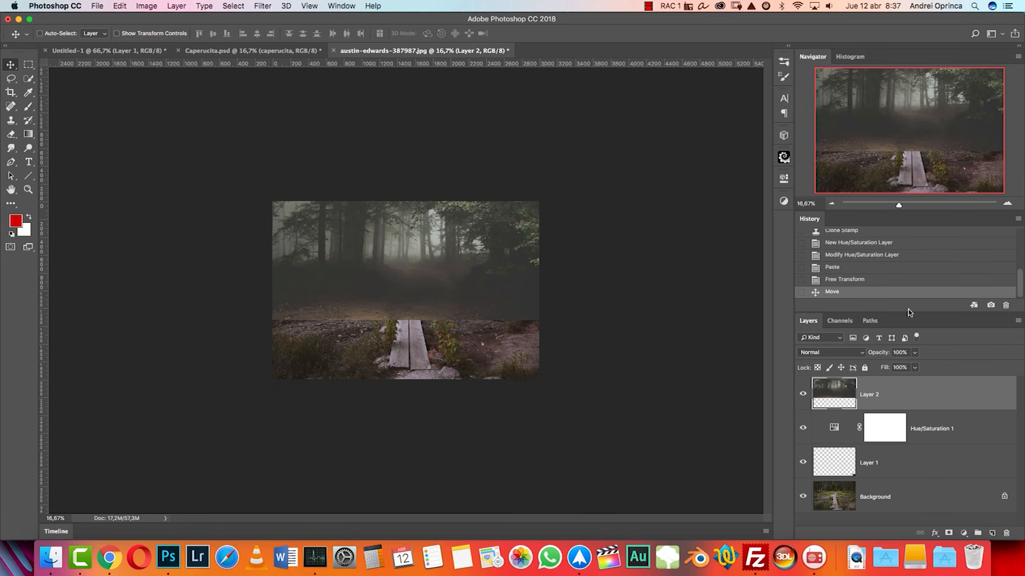
left_click(949, 533)
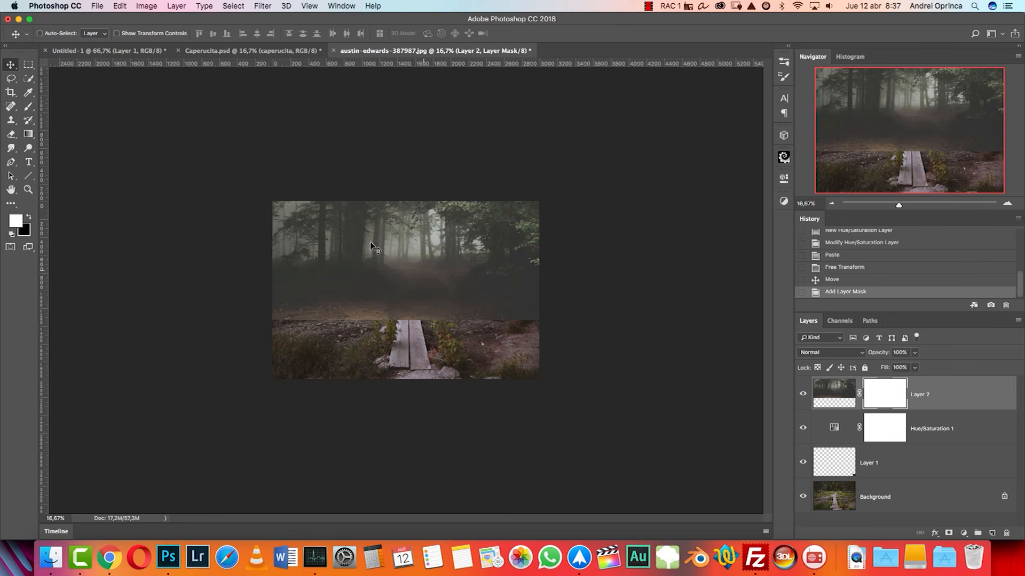
left_click(28, 135)
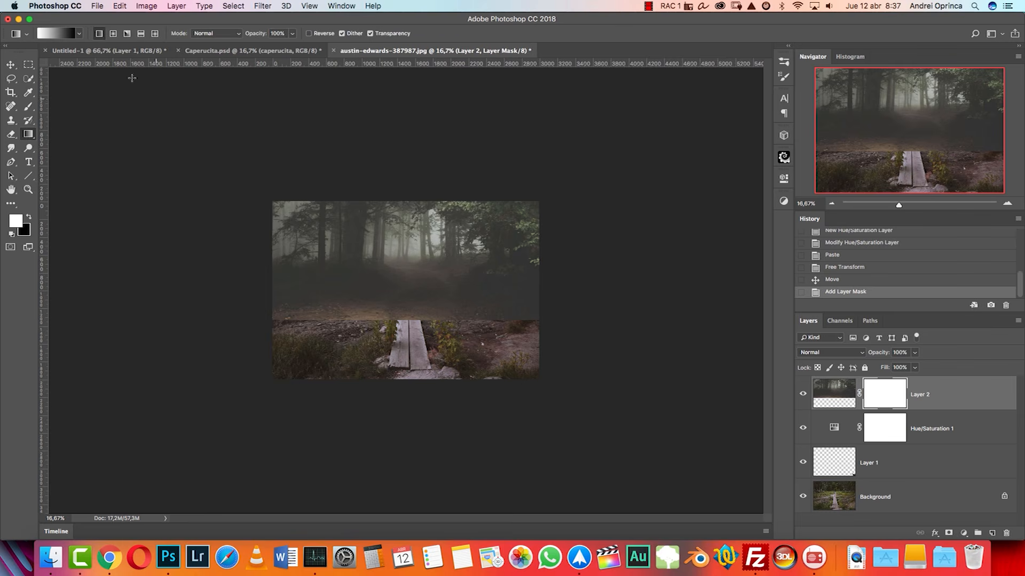
left_click(61, 34)
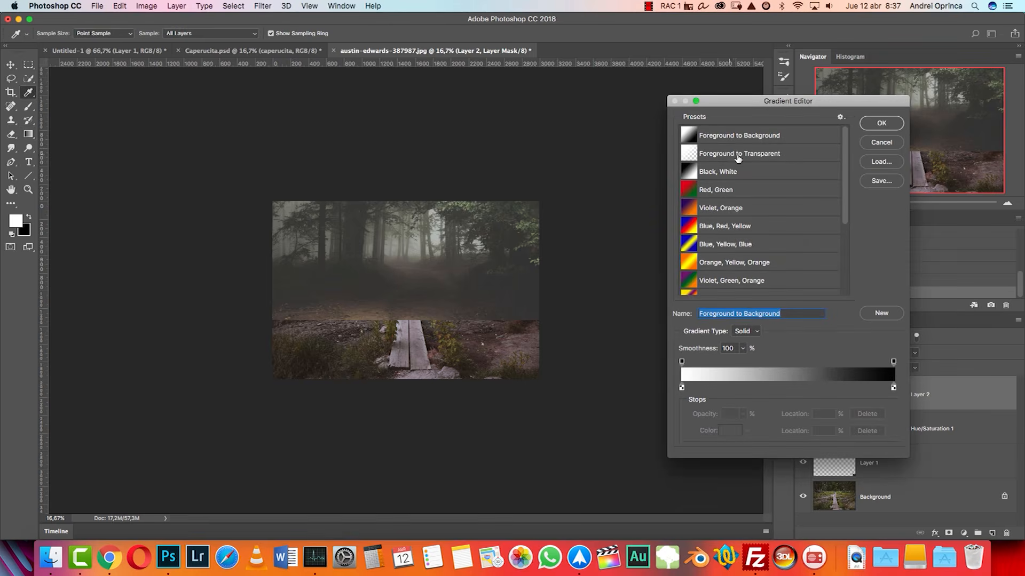
left_click(712, 173)
left_click(879, 124)
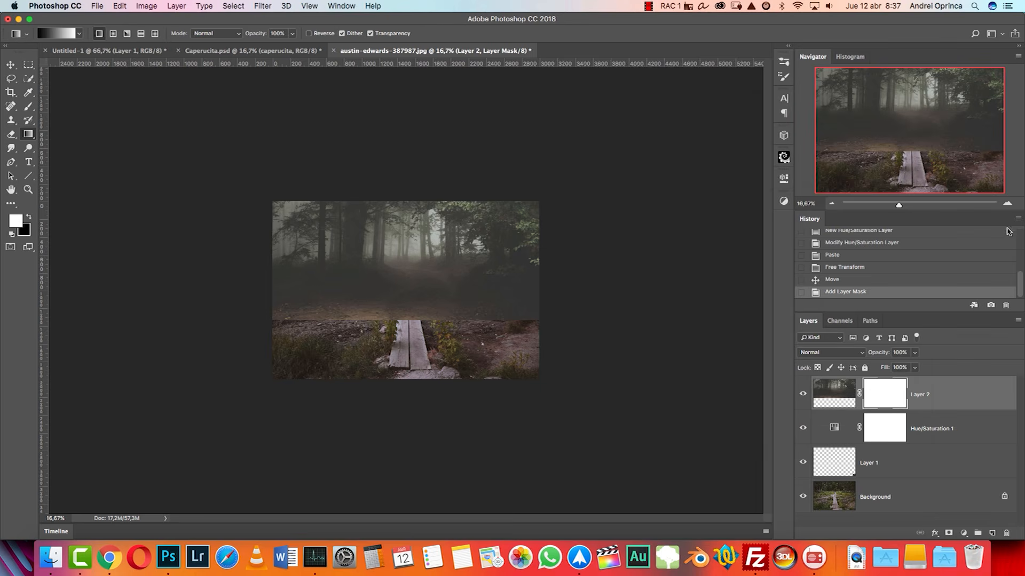
Step: Apply a reversed black-to-white gradient vertically on the forest layer's mask, fading the forest into the boardwalk below the treeline
left_click(1007, 204)
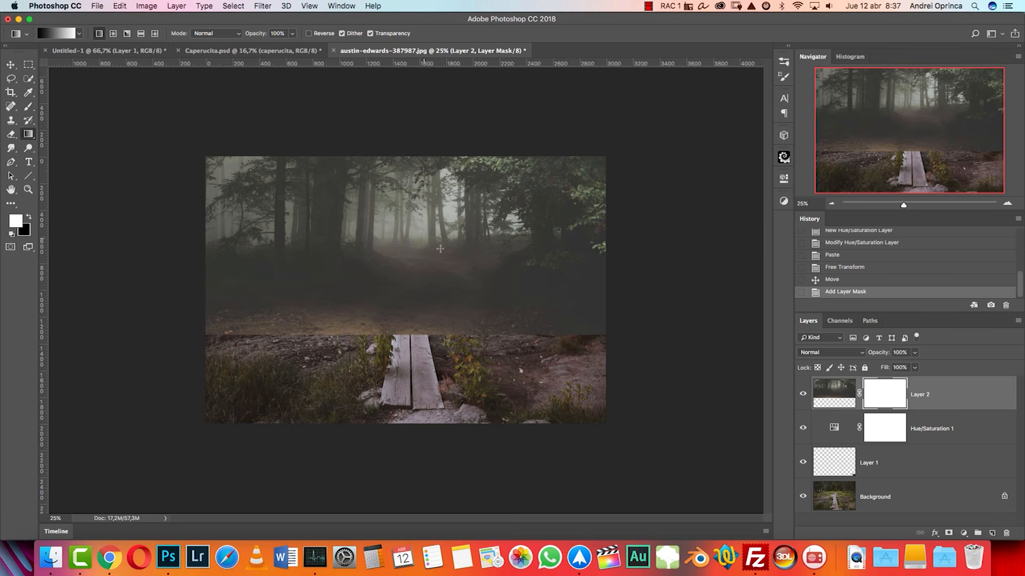
left_click_drag(421, 247, 425, 286)
key("super+z")
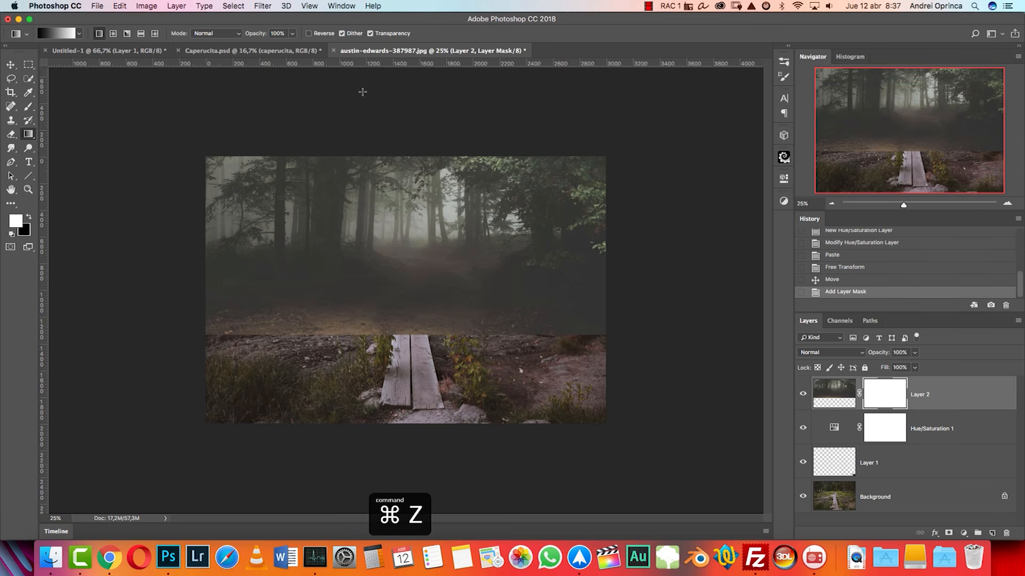
left_click(309, 33)
left_click_drag(421, 236, 427, 313)
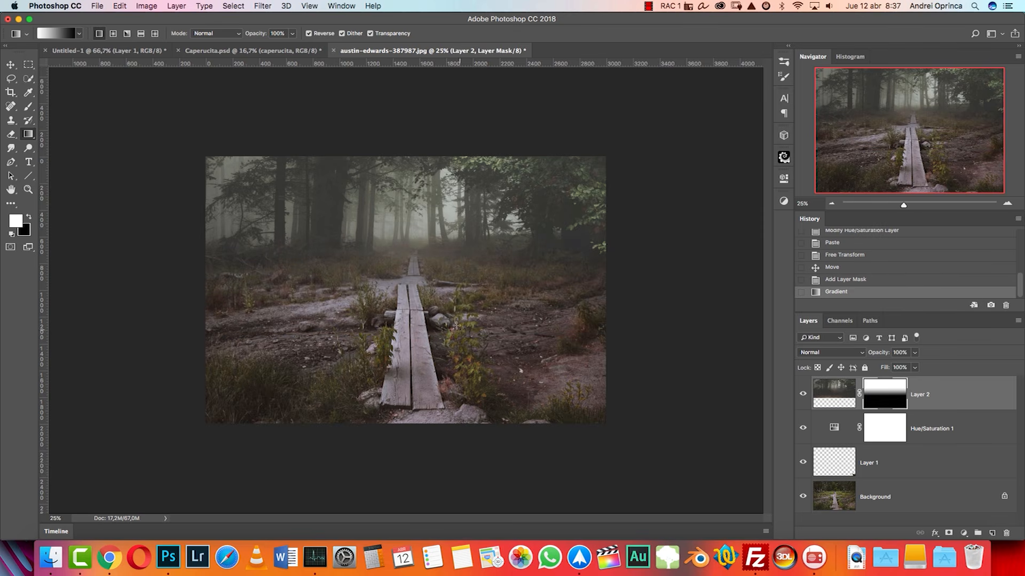
key("super+1")
scroll(553, 320, "up", 5)
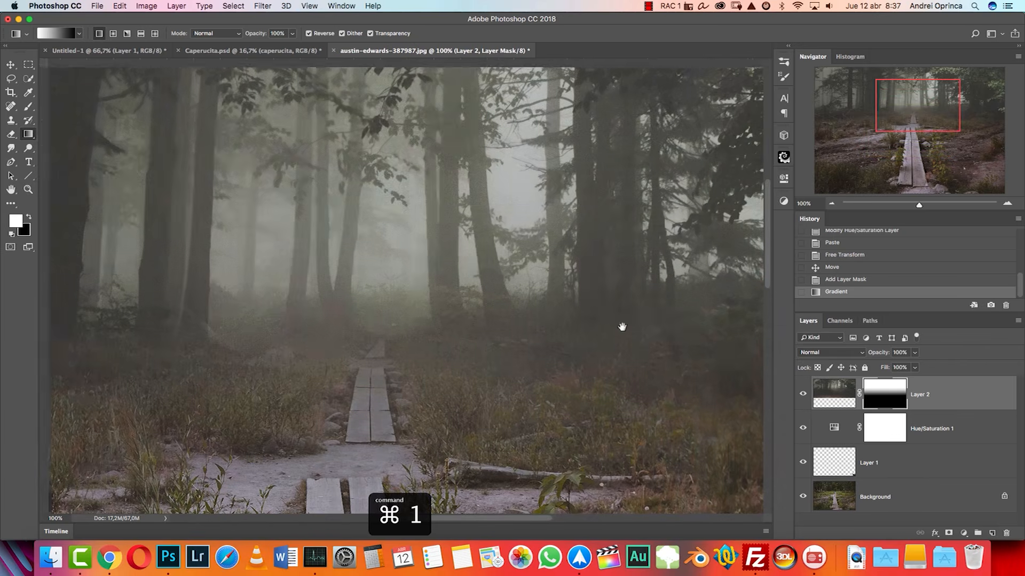
left_click(828, 205)
left_click(829, 205)
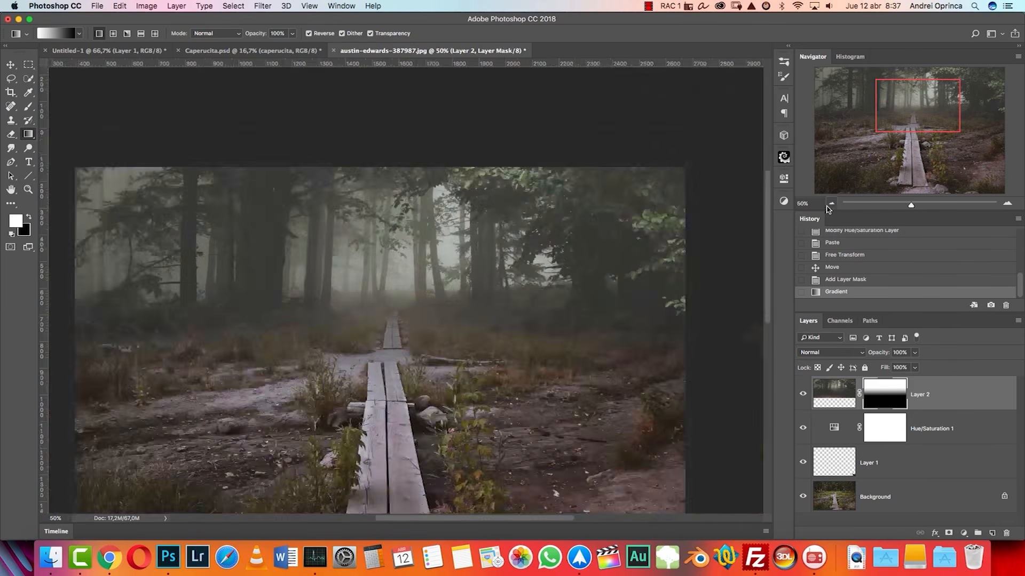
left_click(829, 206)
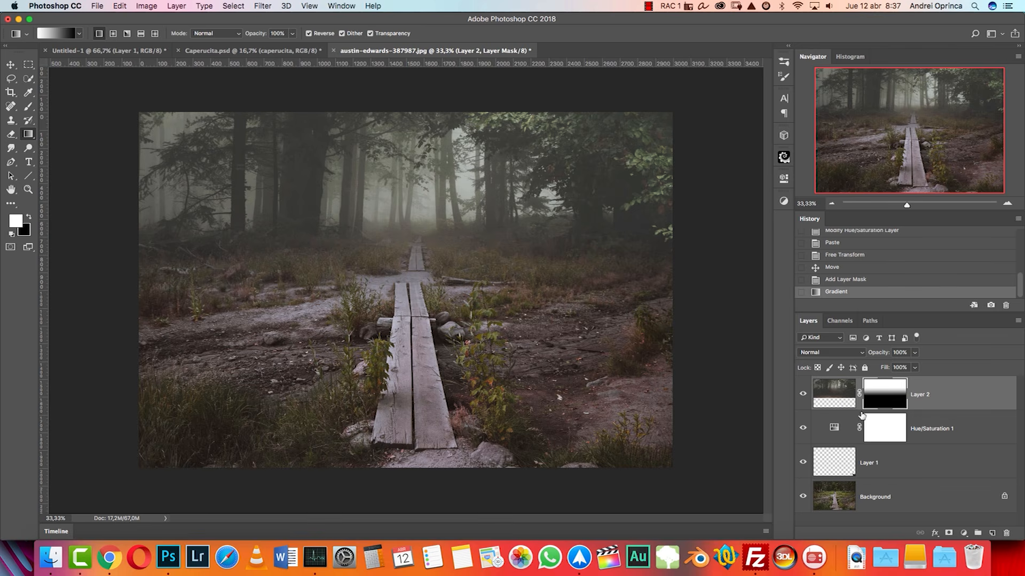
Step: Rename the masked misty forest layer as forest
double_click(922, 396)
type("forest")
key("Return")
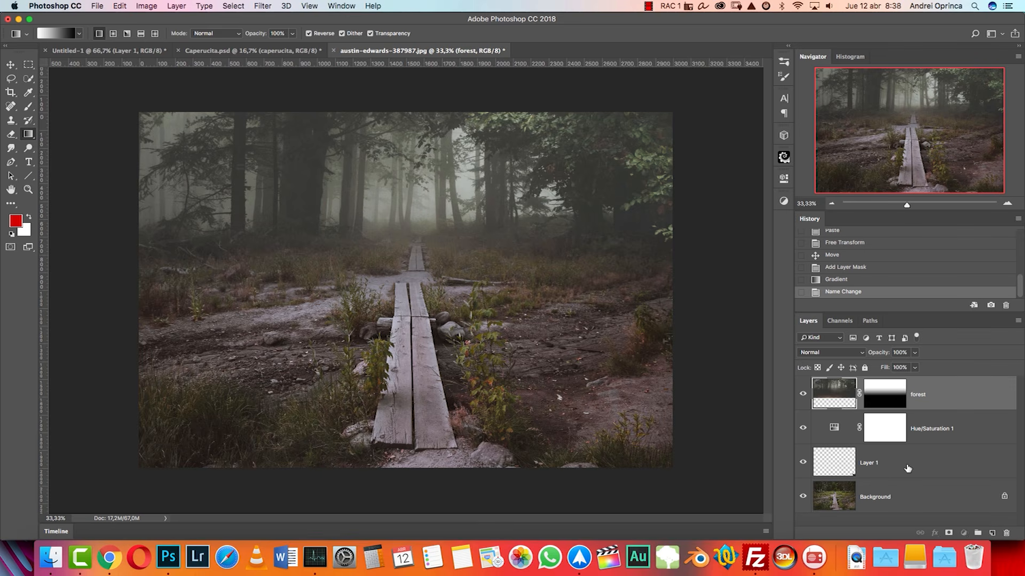
Step: Merge the retouching layer, Layer 1, with the Background layer, keeping the result as a locked background
left_click(908, 463)
left_click(895, 497)
left_click(871, 467)
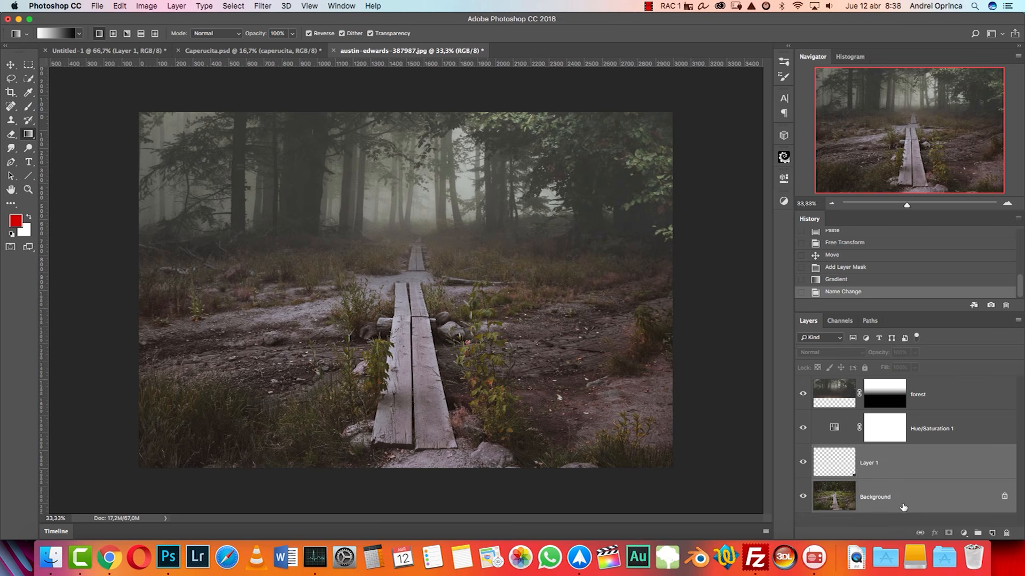
key("super+e")
double_click(878, 463)
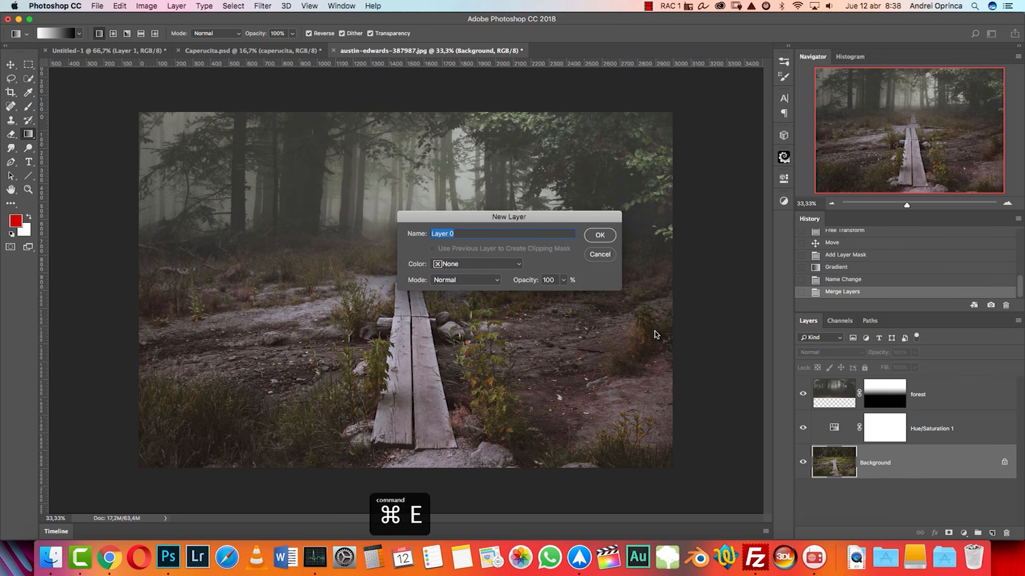
key("Escape")
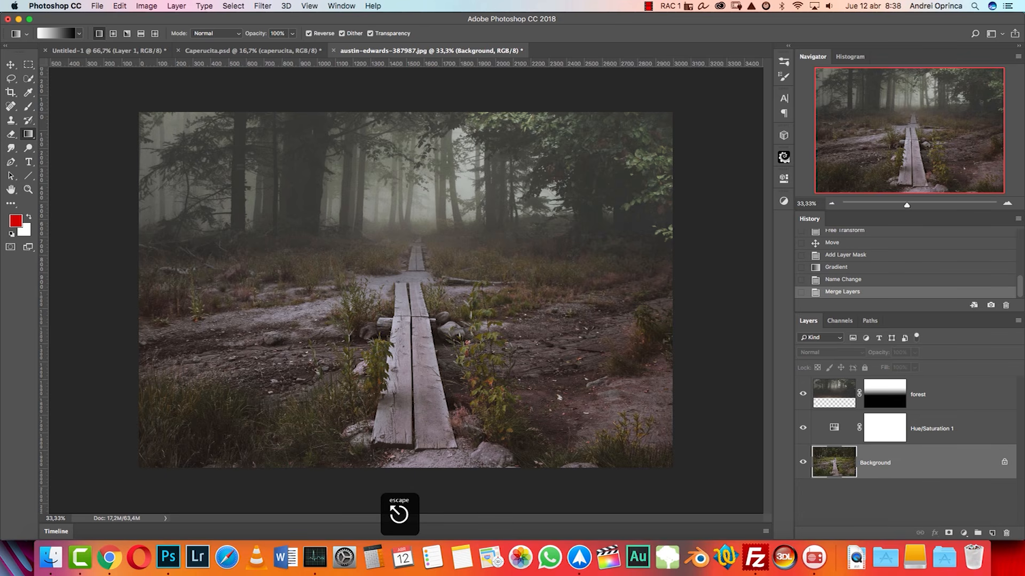
Step: Add a Levels adjustment layer directly above the forest layer
left_click(917, 394)
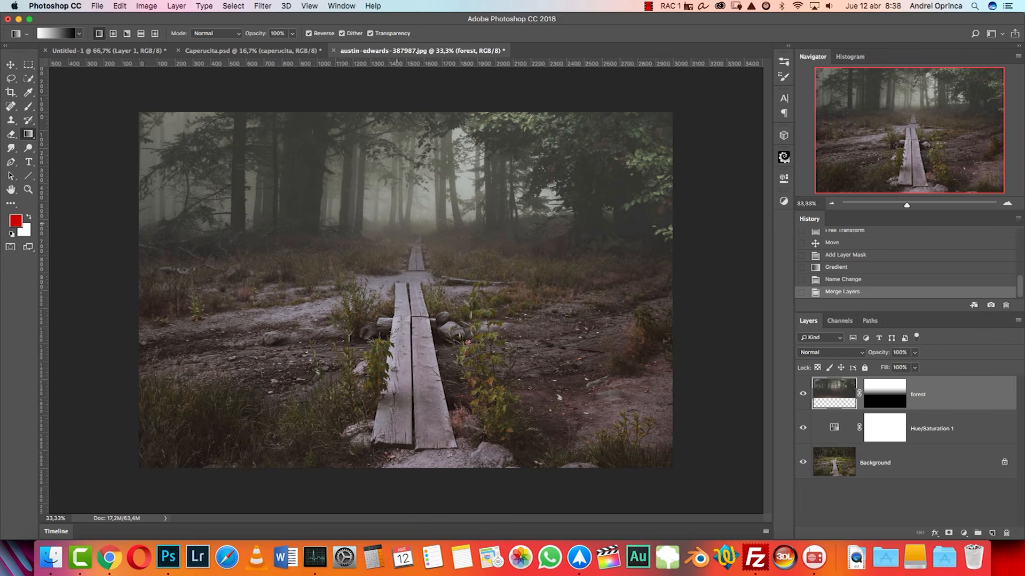
left_click(963, 532)
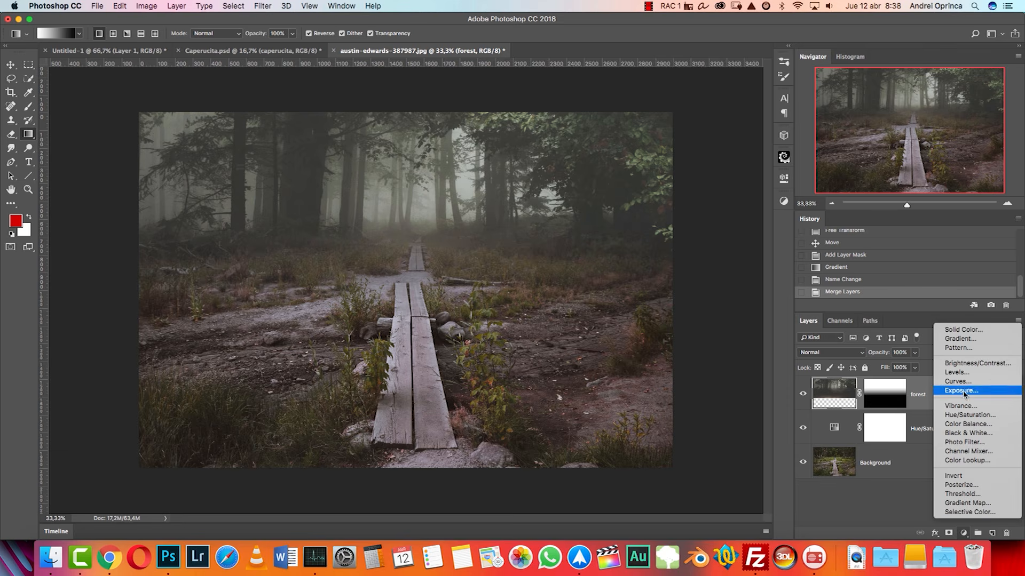
left_click(959, 373)
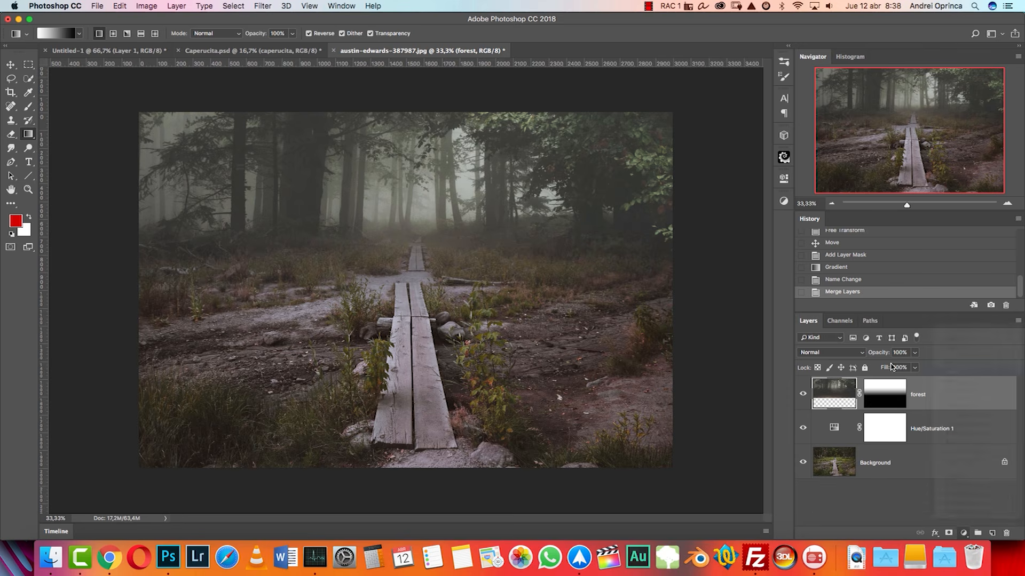
left_click(804, 428, "alt")
left_click(803, 428, "alt")
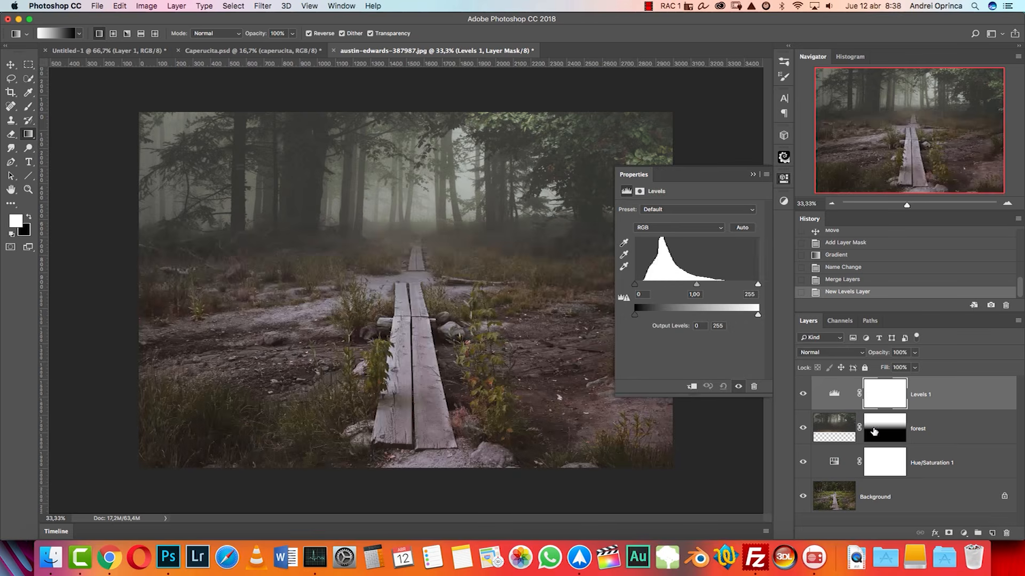
Step: Compare the composite with the forest layer's mask disabled and enabled, leaving the mask enabled
left_click(884, 427, "shift")
key("super+1")
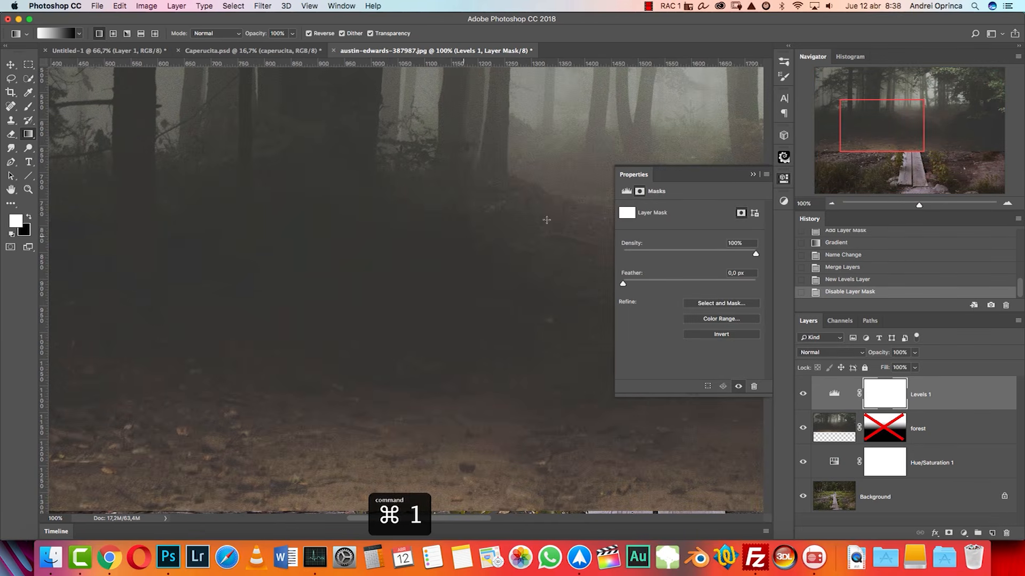
left_click(753, 175)
left_click(882, 430, "shift")
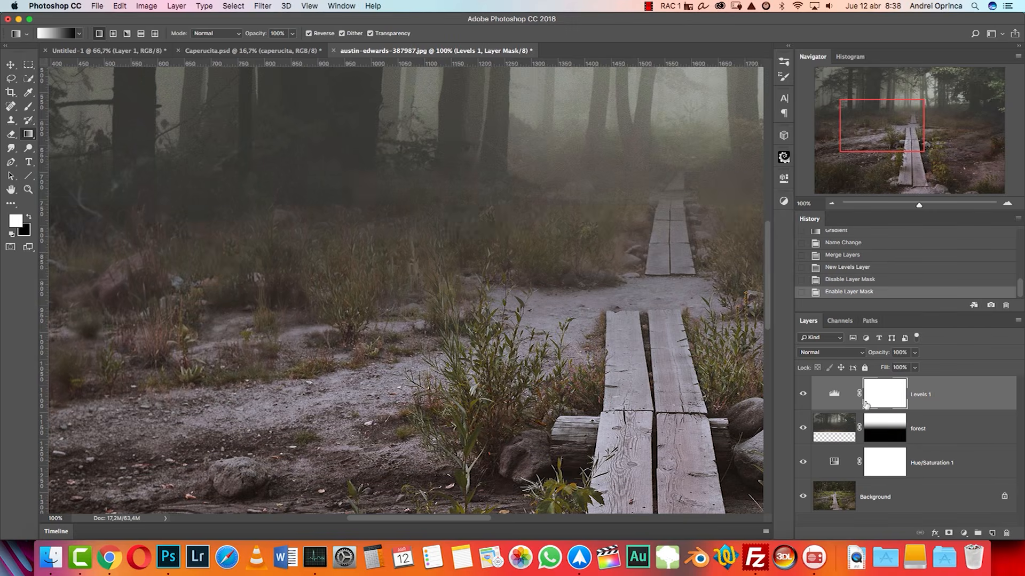
Step: Clip the Levels adjustment to the forest layer so that it affects only that layer
left_click(944, 409, "alt")
left_click(831, 202)
left_click(831, 201)
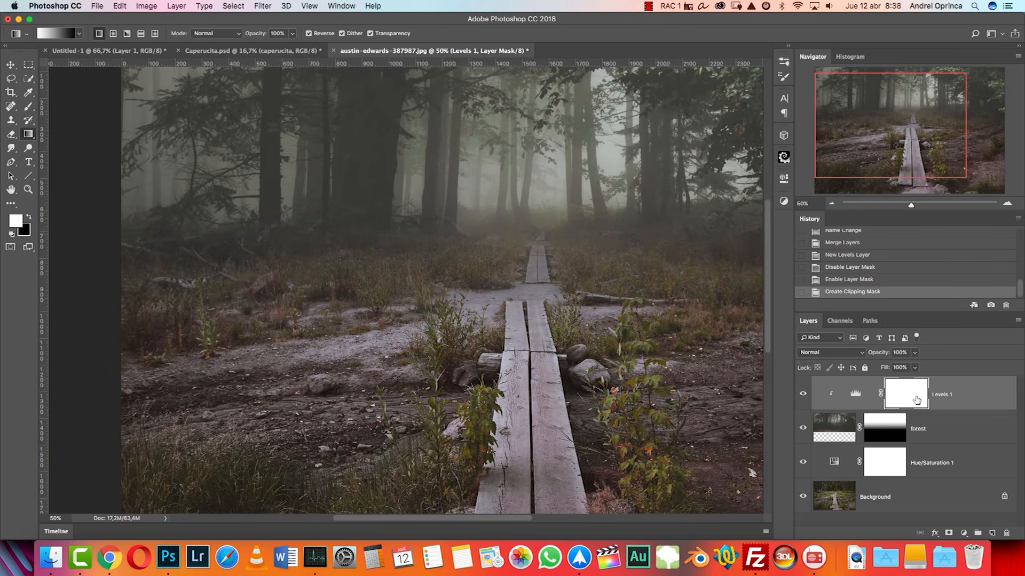
left_click(831, 203)
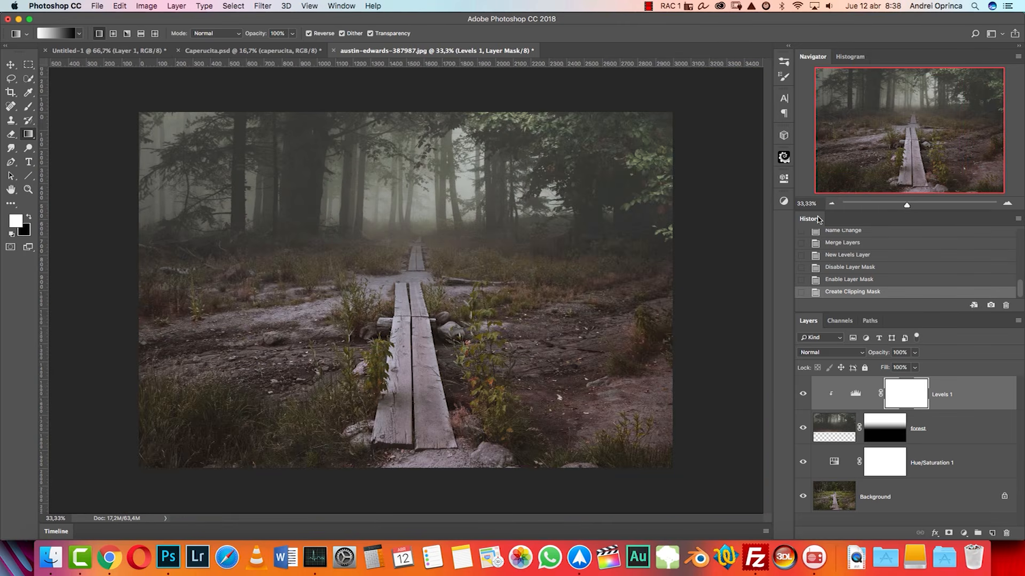
left_click(1007, 204)
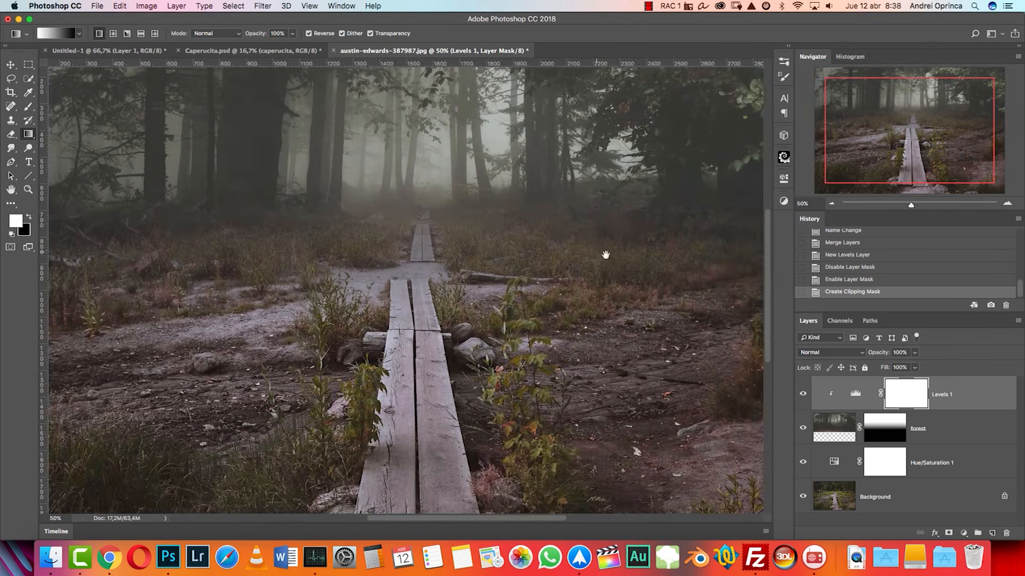
left_click_drag(606, 254, 648, 338)
key("super+r")
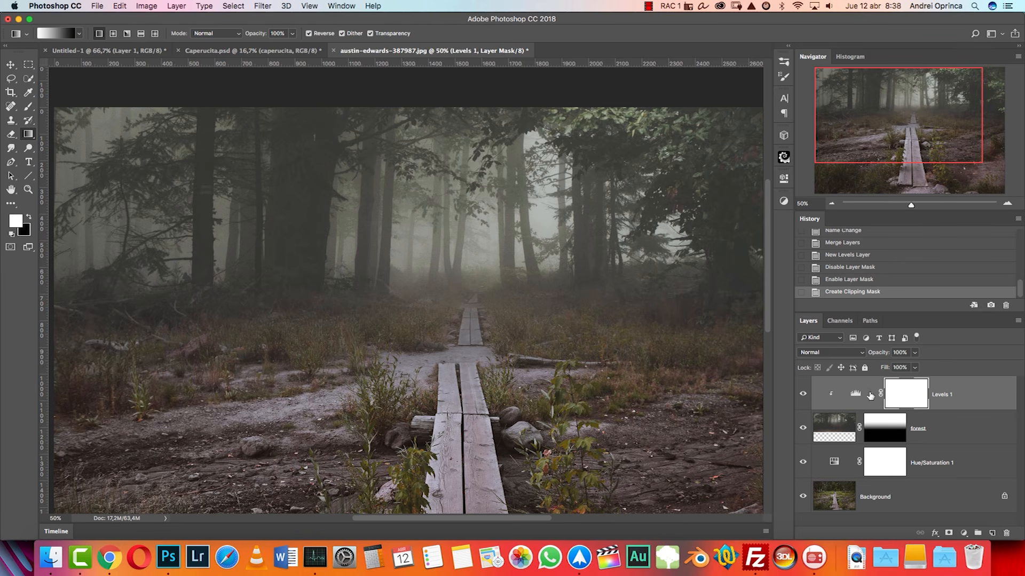
Step: Set the Levels adjustment's black input to 26 and its white input to 225, keeping the midtones at 1,00
double_click(856, 395)
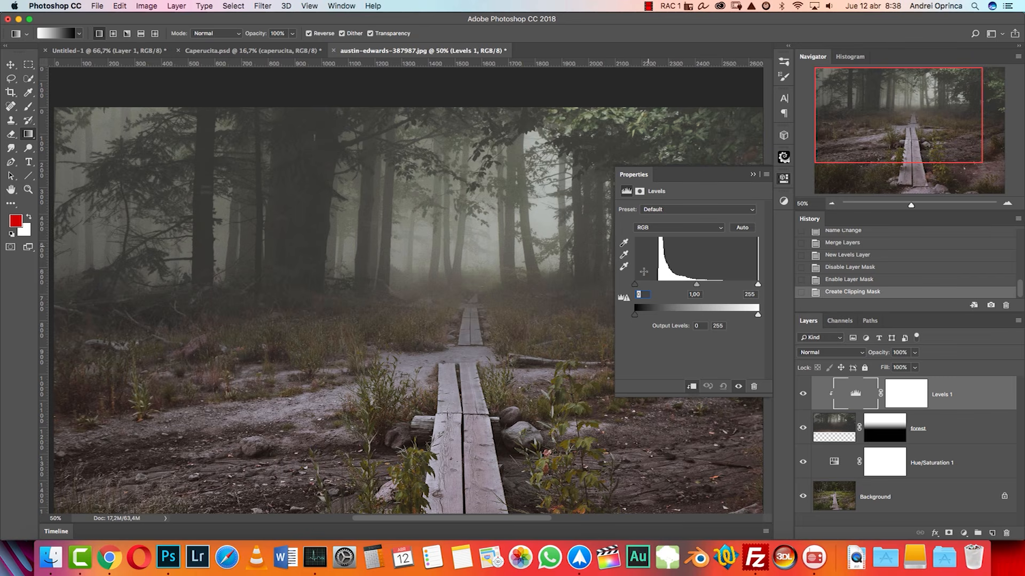
left_click_drag(643, 287, 600, 290)
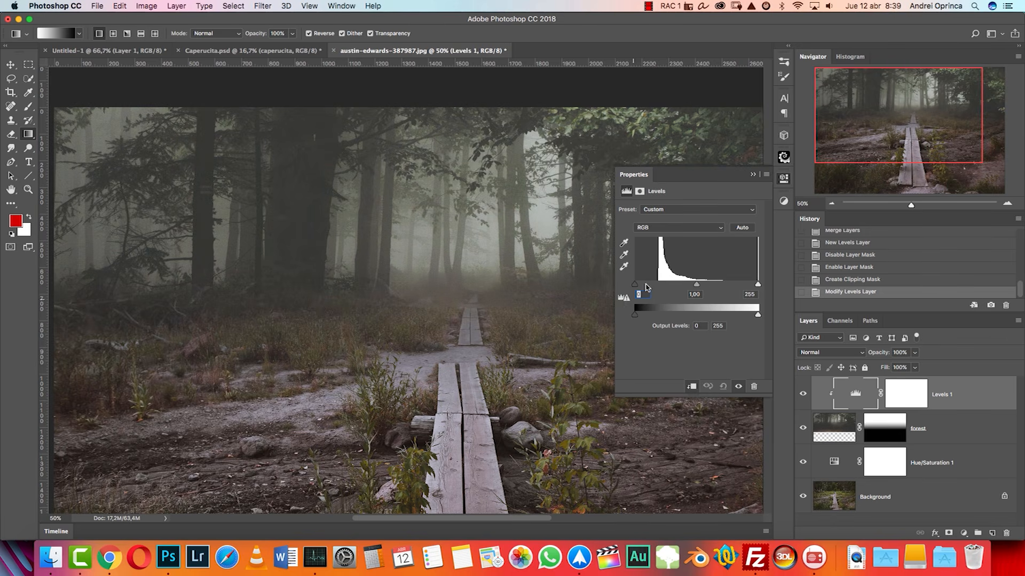
key("2")
type("28")
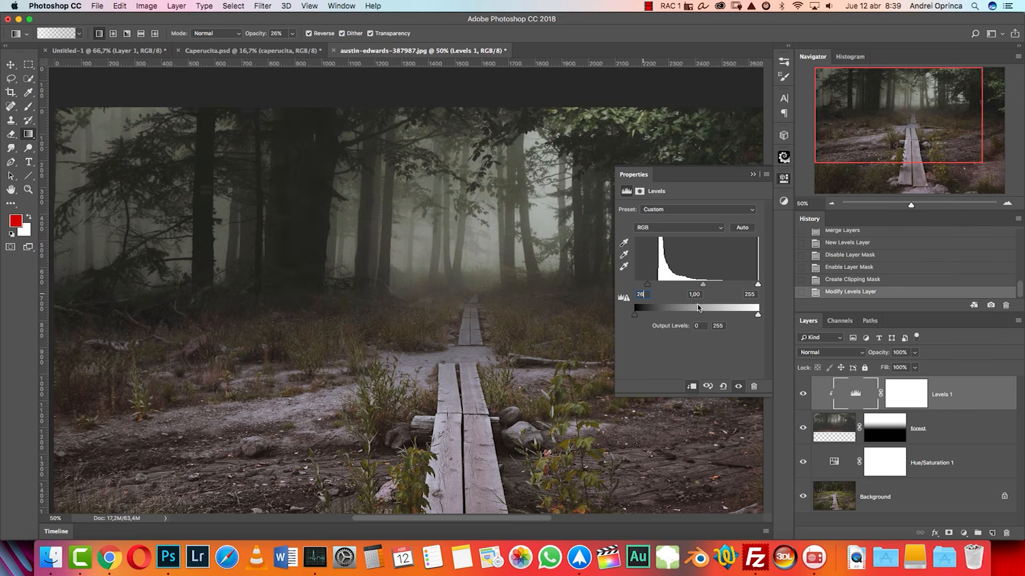
key("Tab")
left_click(750, 295)
type("225")
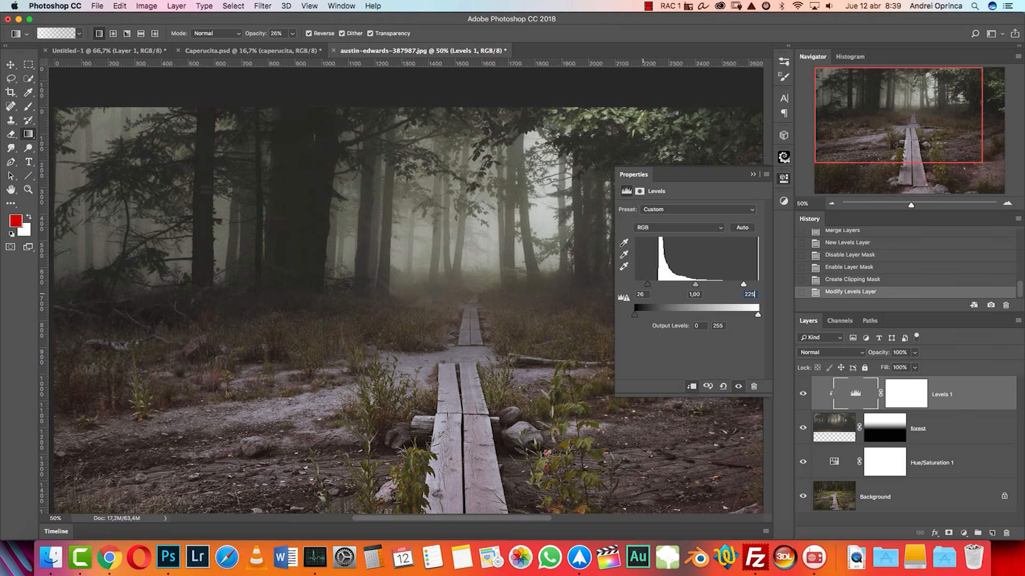
left_click(753, 175)
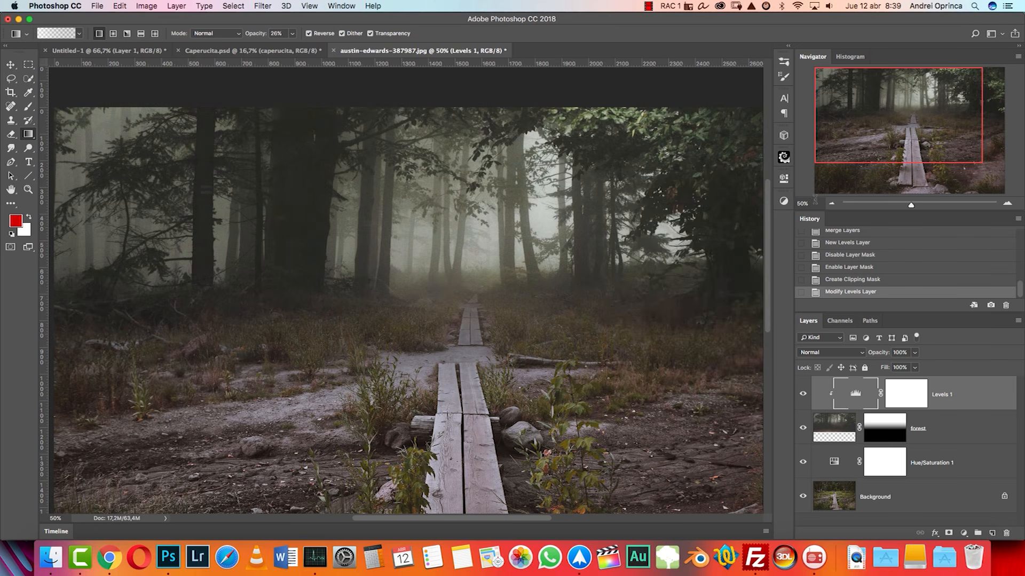
Step: Compare the whole image with and without the Levels adjustment, leaving the adjustment enabled
left_click(832, 205)
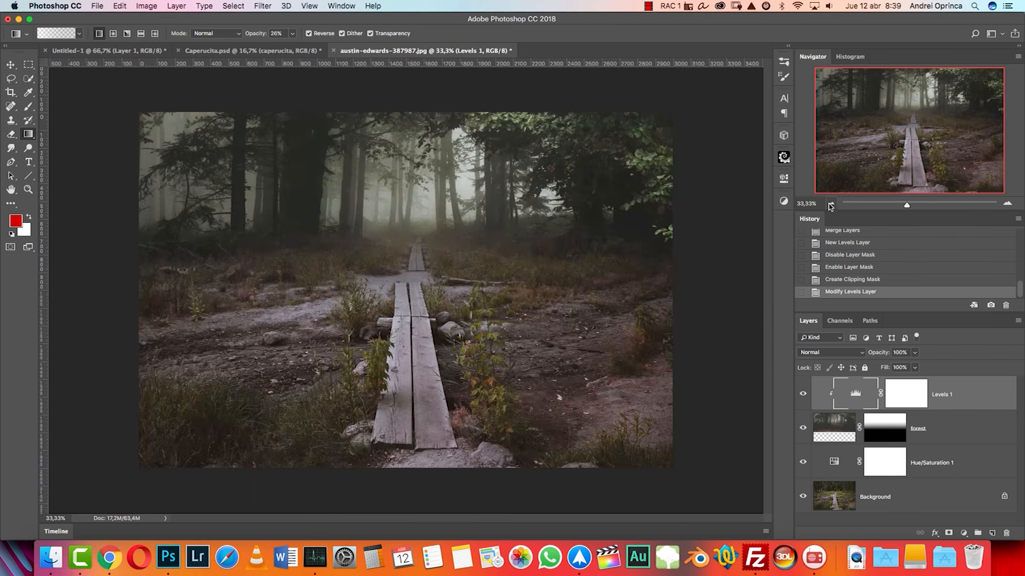
left_click(803, 395)
left_click(803, 395)
Step: Add a Solid Color fill layer in red d30000 above the Levels adjustment and hide it
left_click(964, 533)
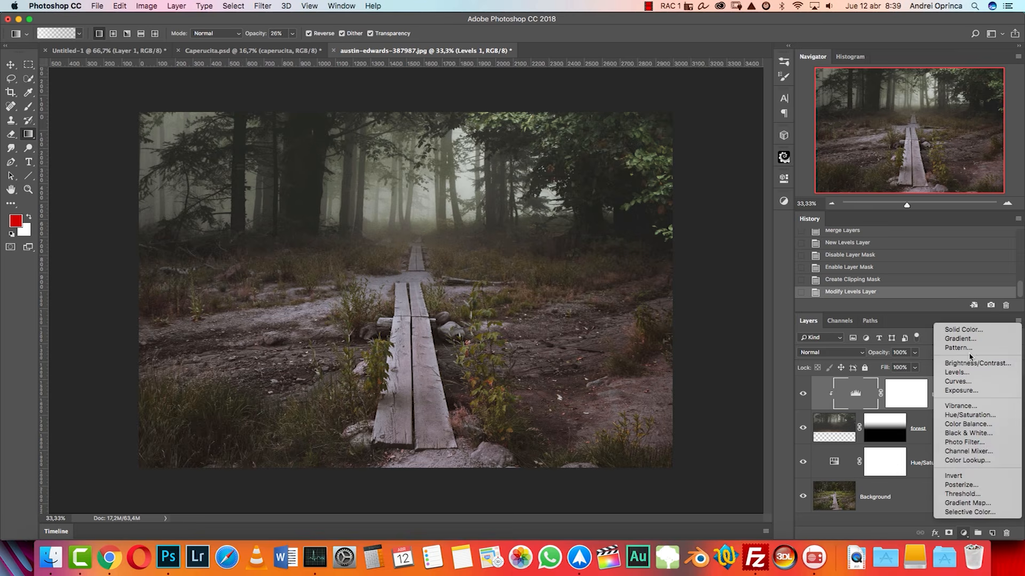
left_click(963, 329)
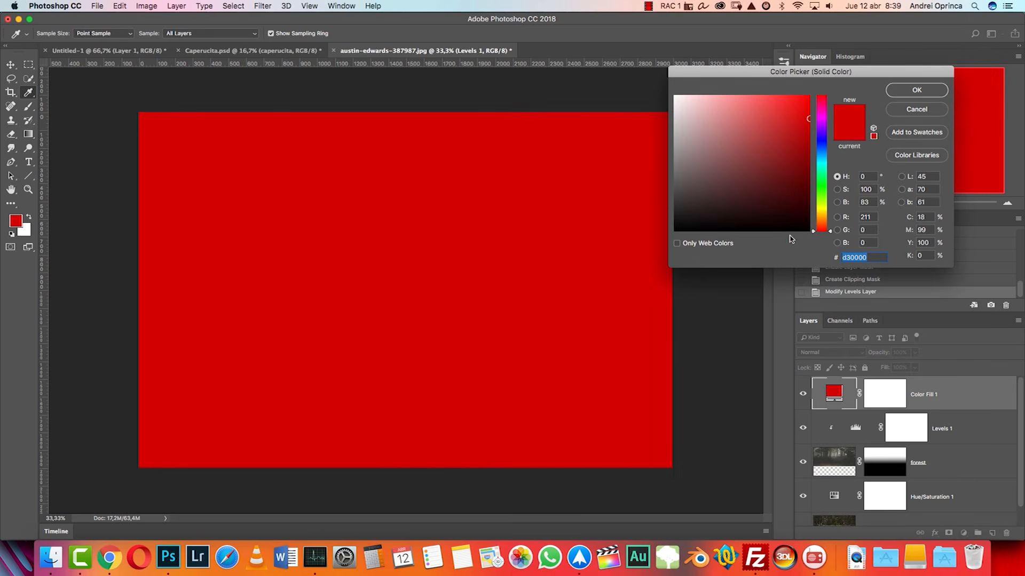
left_click(917, 91)
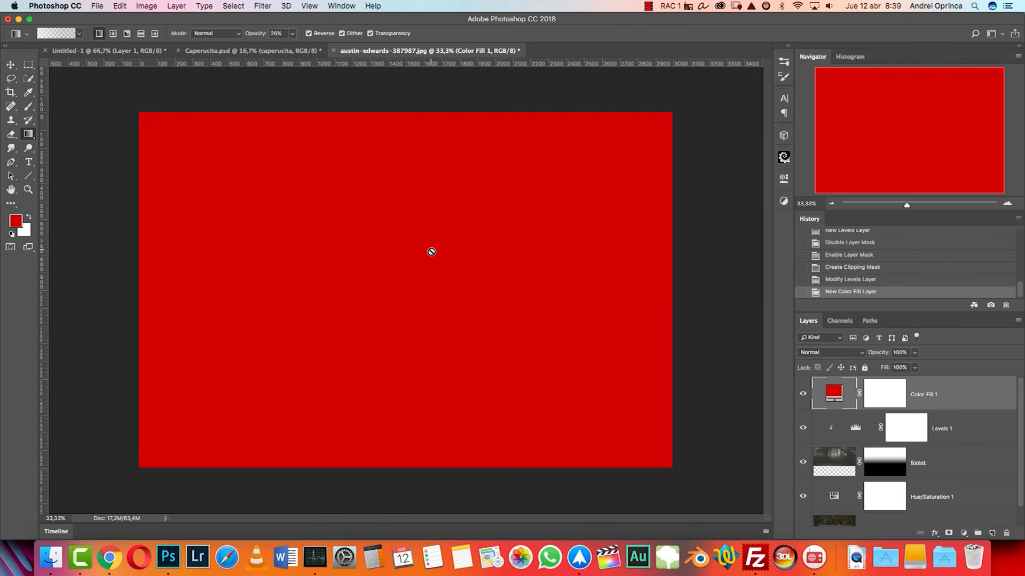
left_click(802, 394)
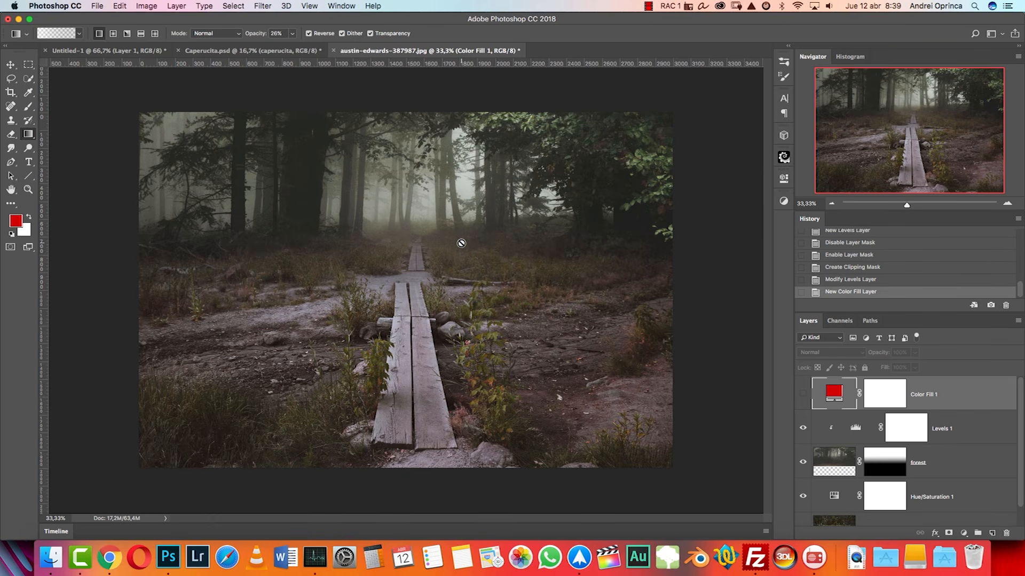
Step: Show the Solid Color fill layer, change its colour to 536e80 and set its blend mode to Overlay
left_click(801, 395)
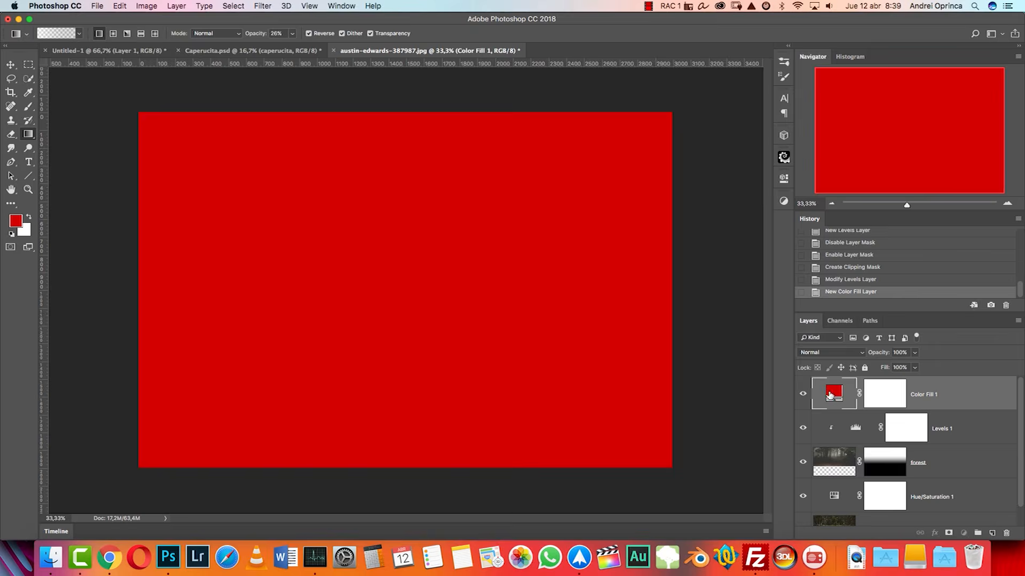
double_click(830, 396)
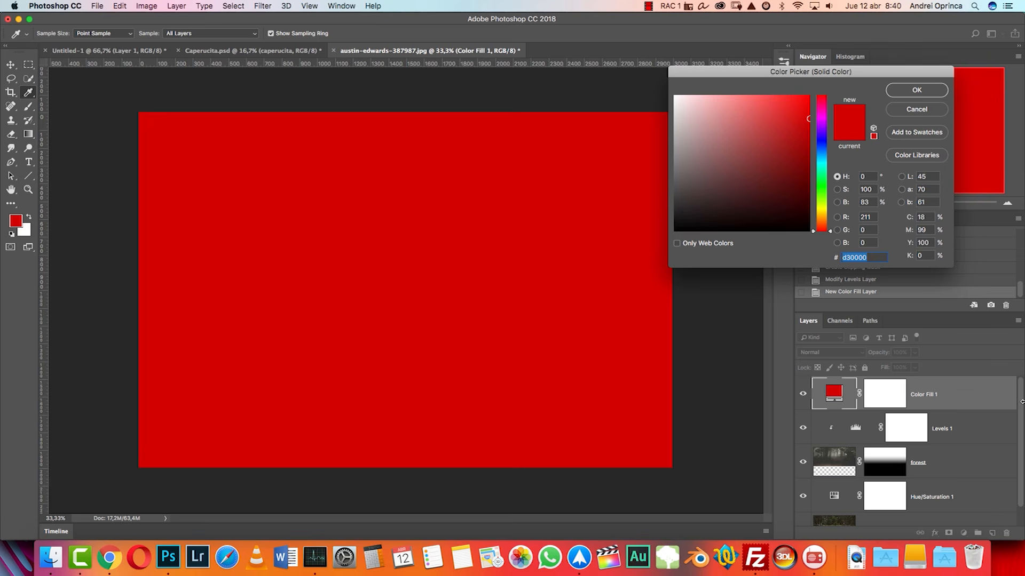
type("536e80")
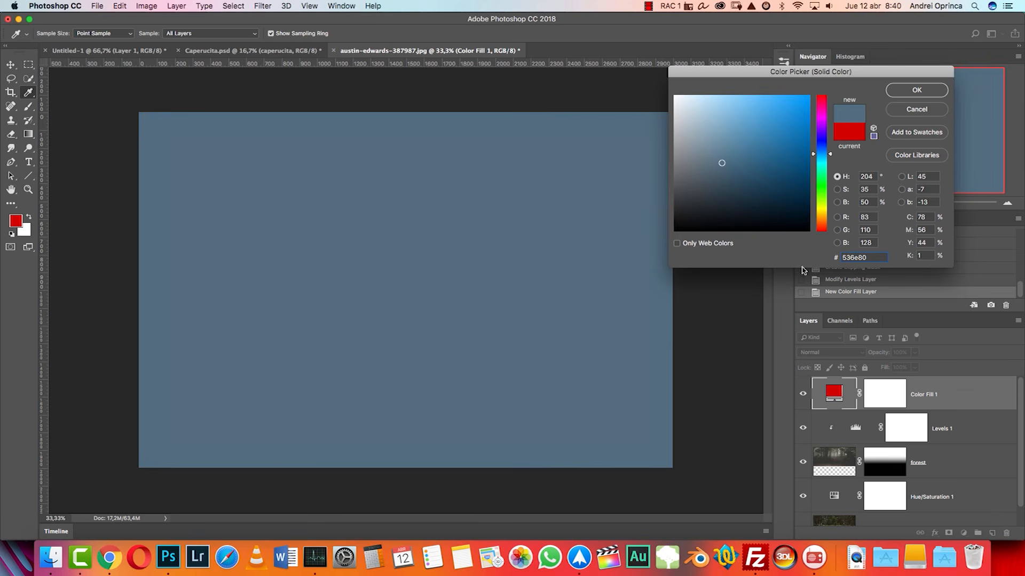
left_click(917, 96)
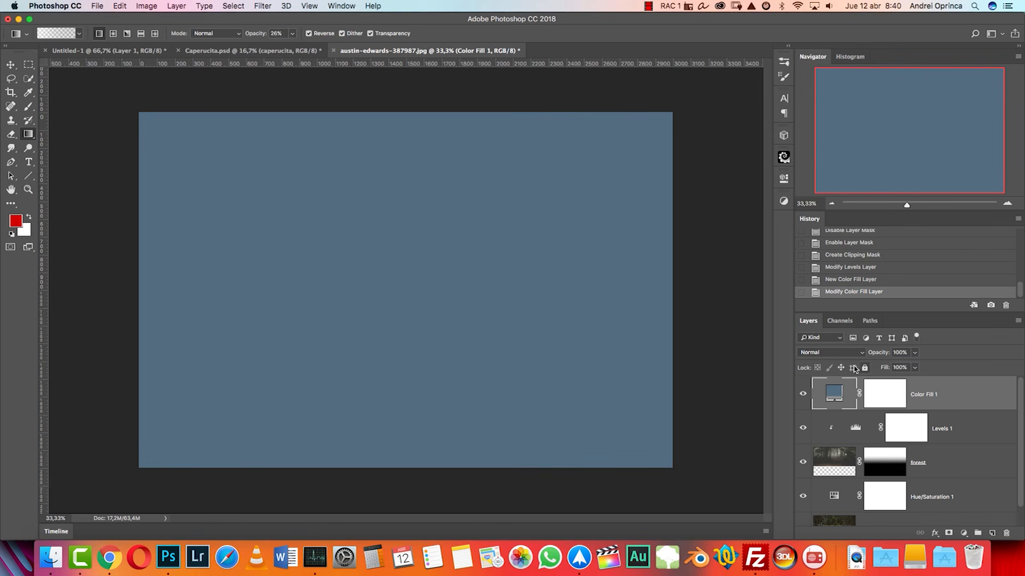
left_click(851, 356)
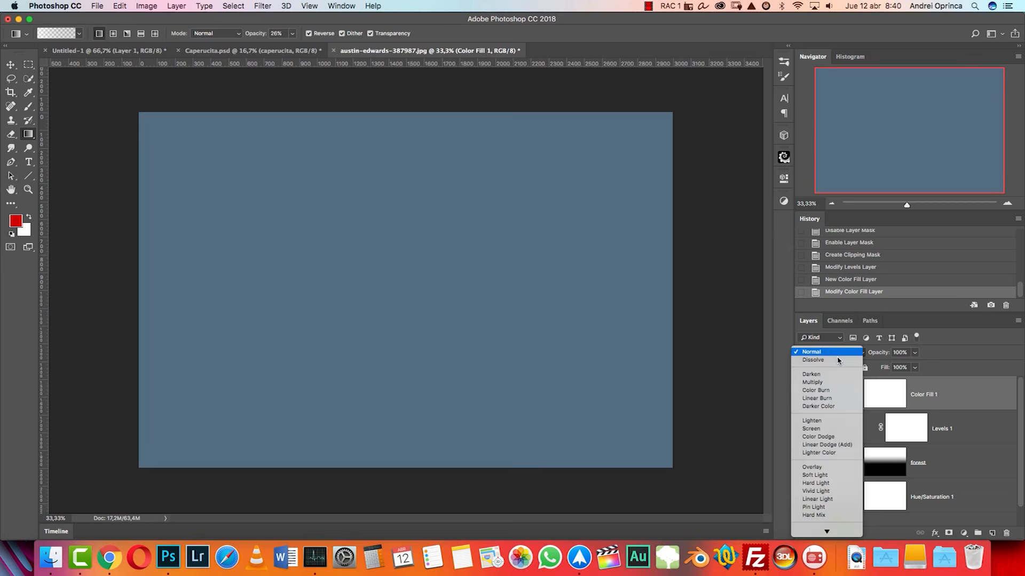
left_click(825, 435)
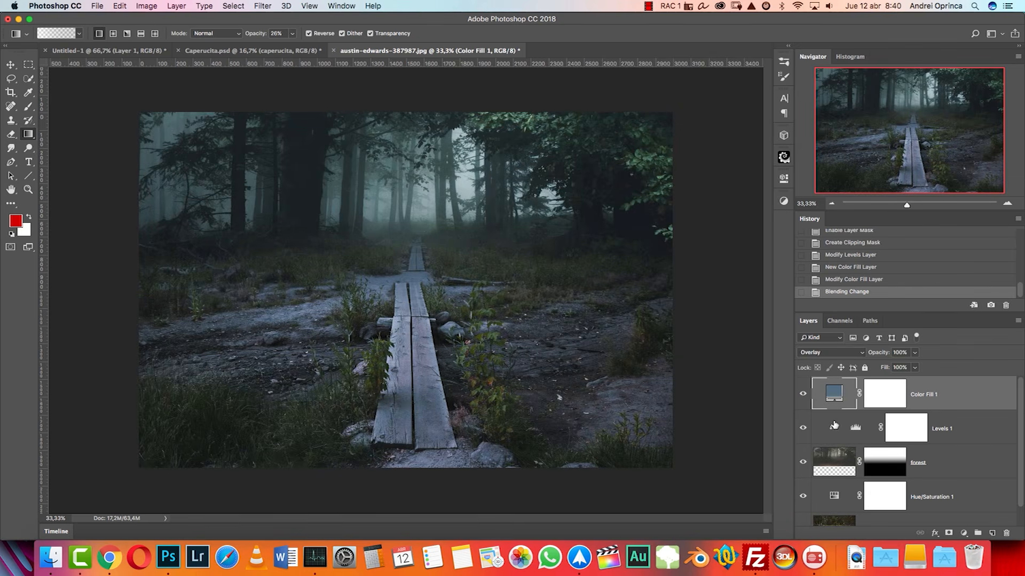
Step: Compare the image with and without the blue colour fill, leaving the fill layer visible
left_click(802, 397)
left_click(802, 395)
left_click(802, 395)
left_click(802, 395)
left_click(802, 393)
left_click(802, 393)
Step: Add a Color Lookup adjustment above the colour fill using the HorrorBlue.3DL 3DLUT file
left_click(963, 534)
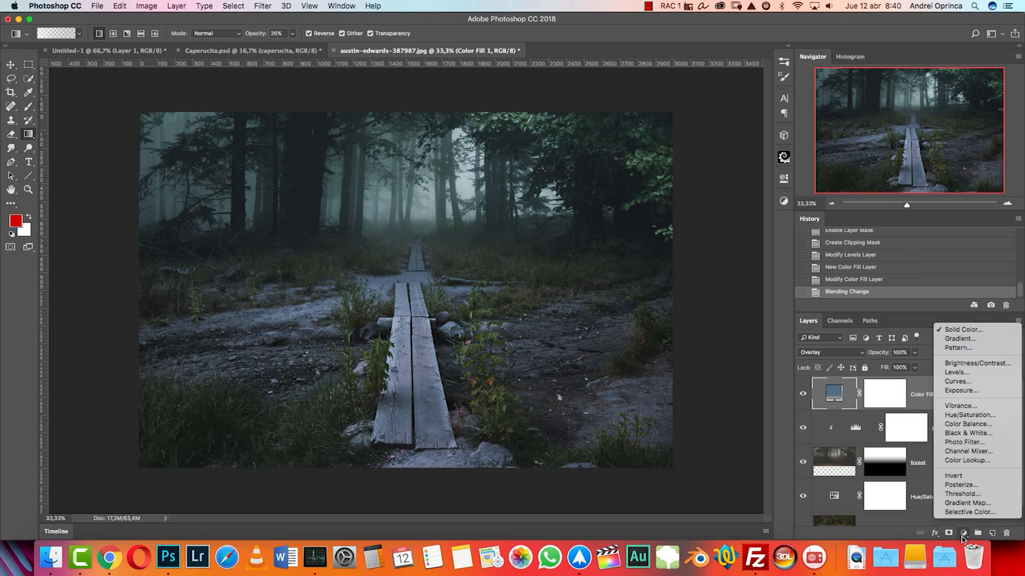
left_click(964, 466)
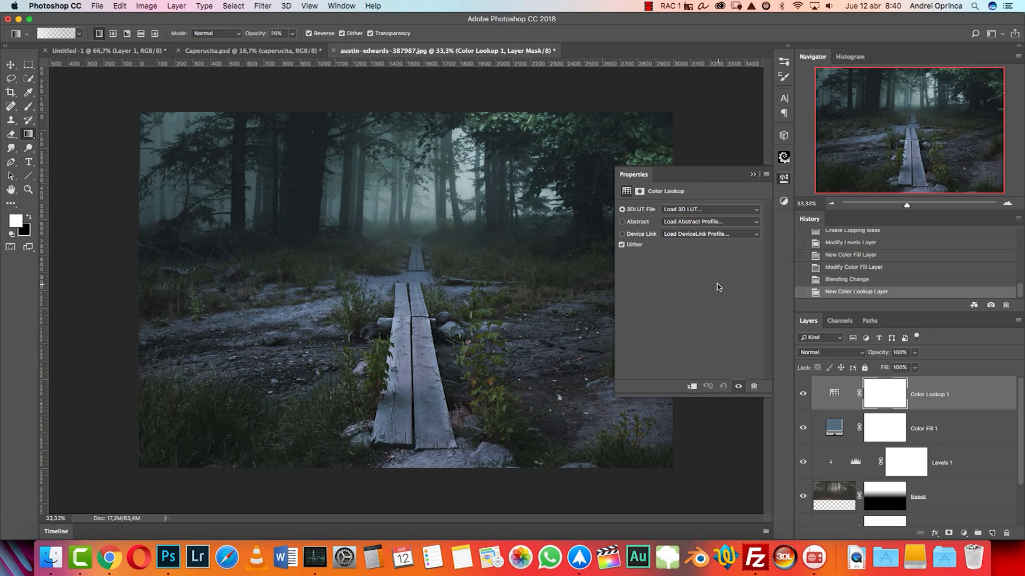
left_click(708, 212)
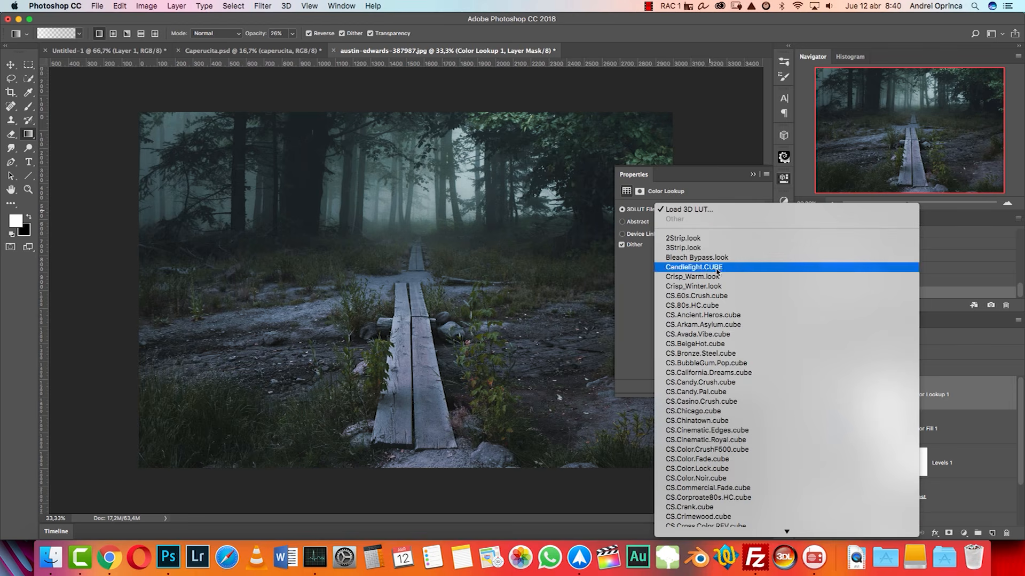
key("h")
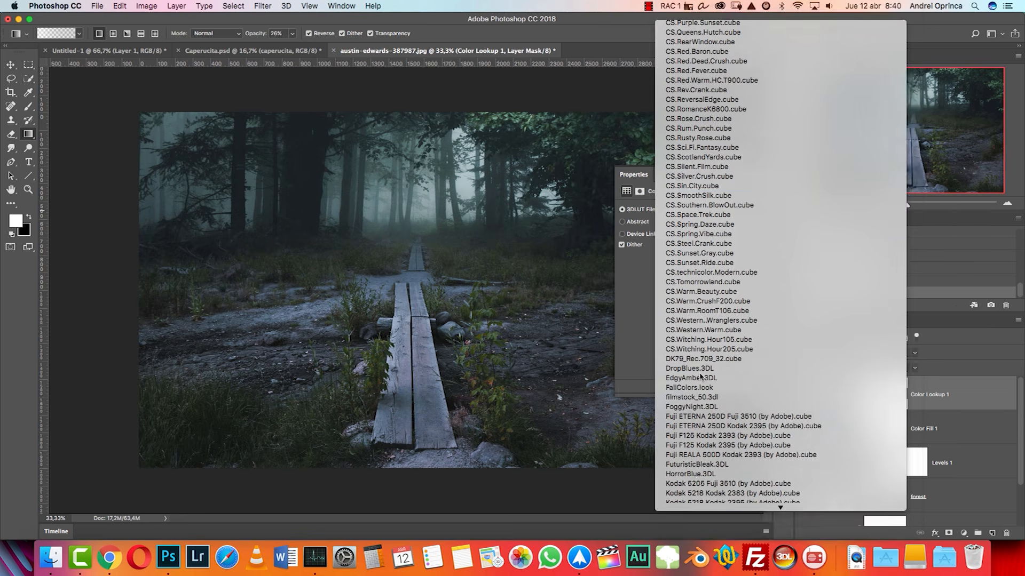
left_click(692, 499)
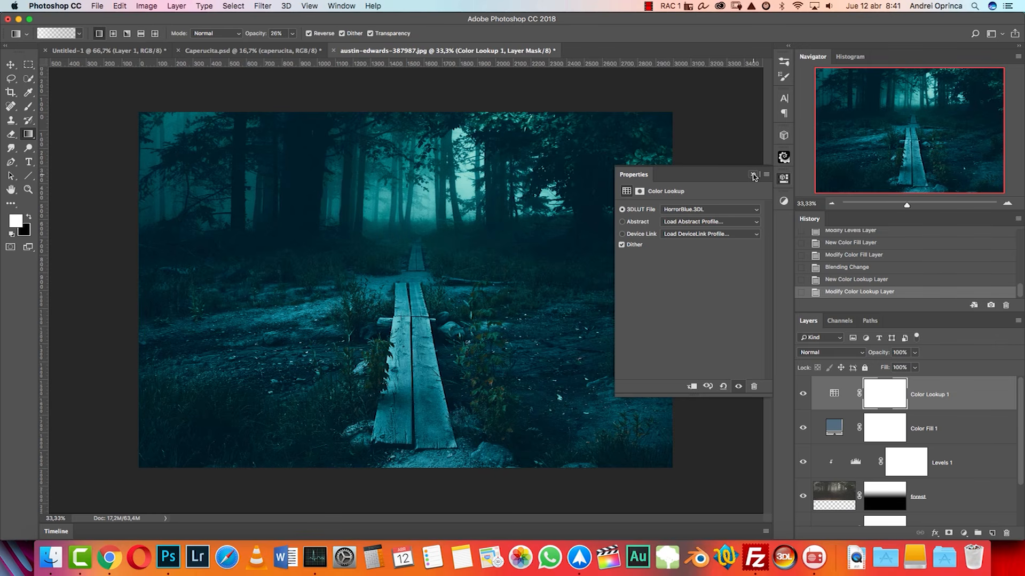
left_click(753, 175)
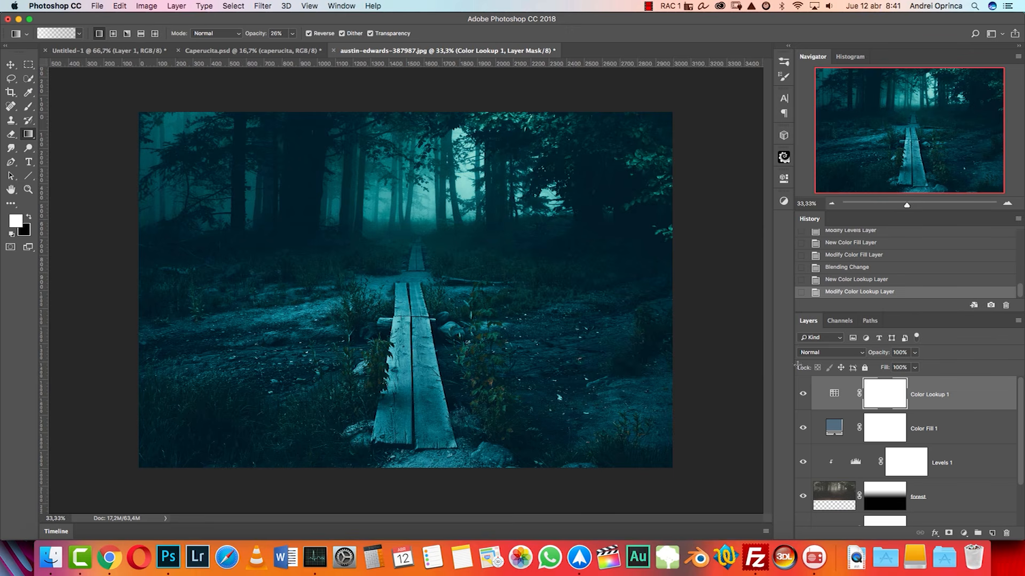
Step: Check the image with and without the Color Lookup adjustment, and reduce the adjustment layer's opacity to 20%
left_click(802, 395)
left_click(802, 395)
left_click(902, 353)
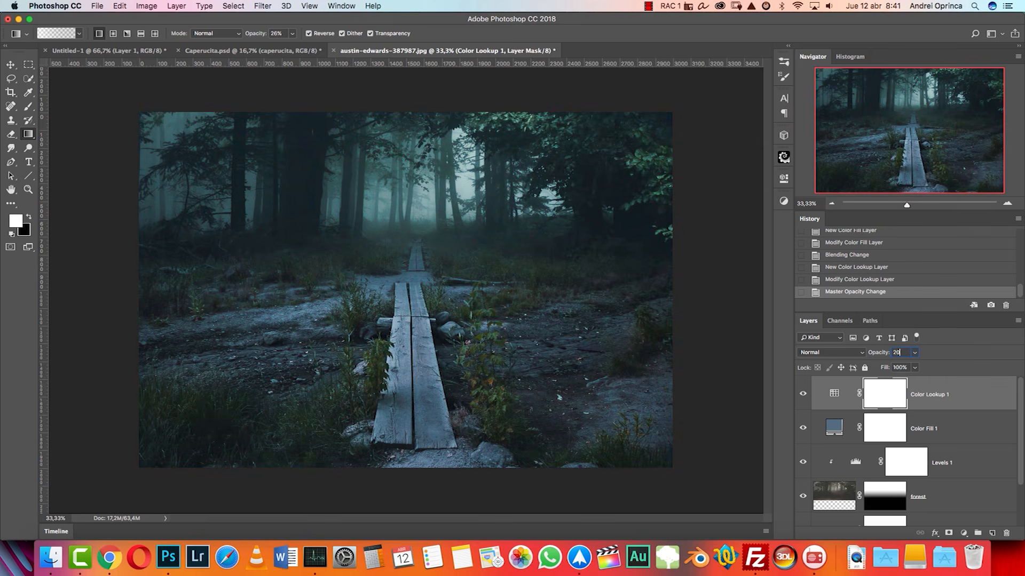
key("Return")
right_click(784, 426)
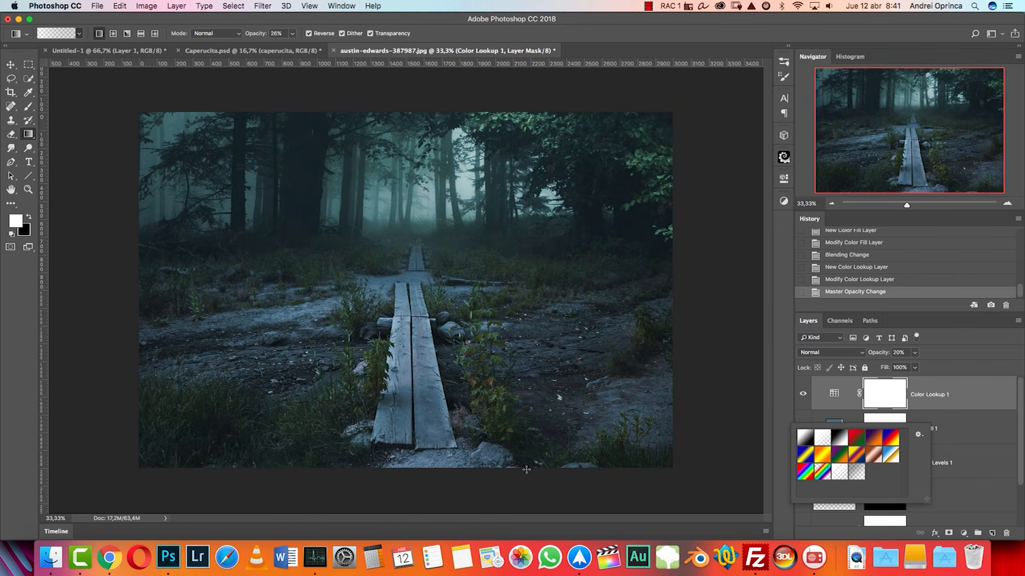
left_click(959, 403)
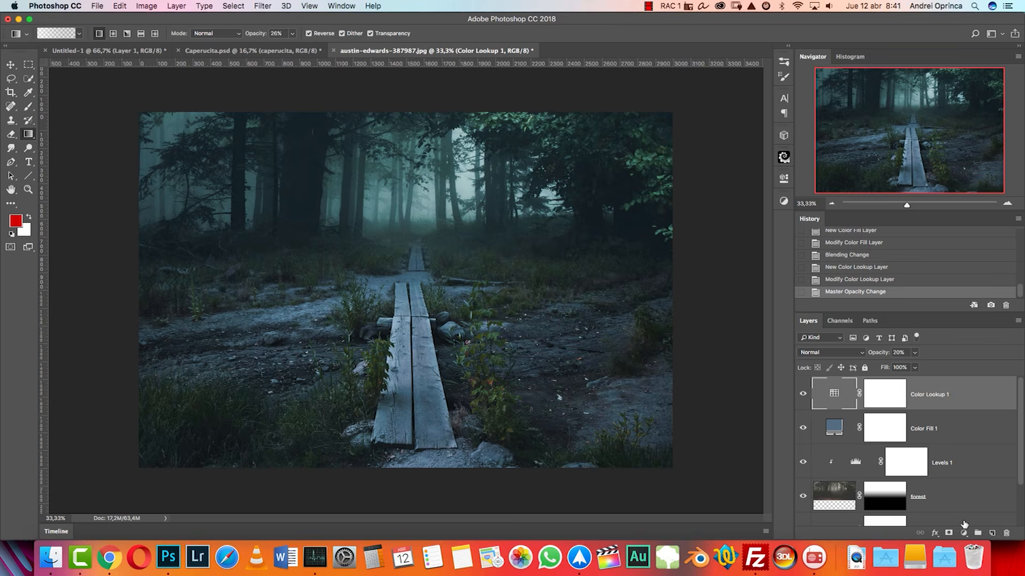
left_click(963, 532)
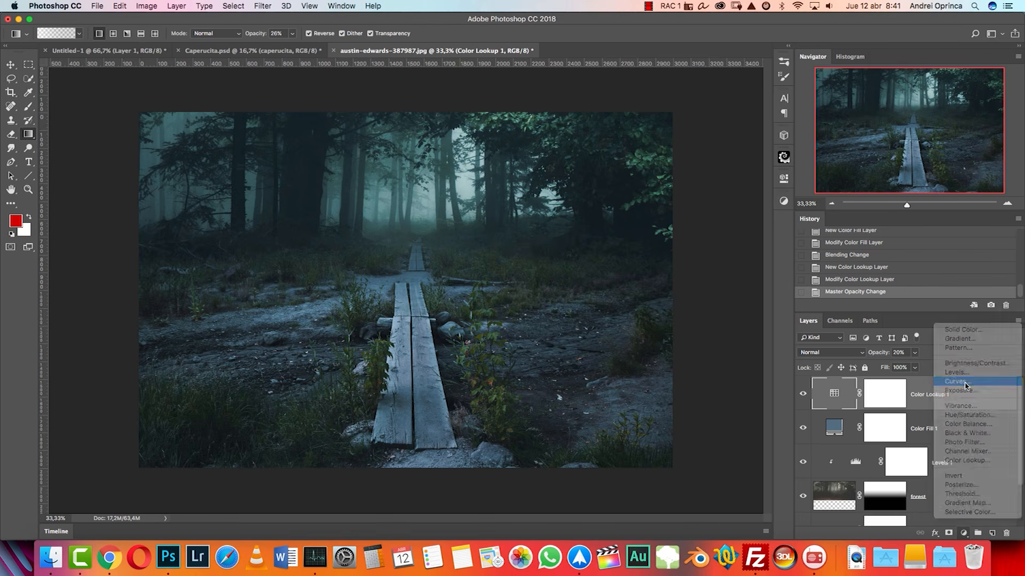
left_click(965, 383)
left_click_drag(997, 397, 1005, 533)
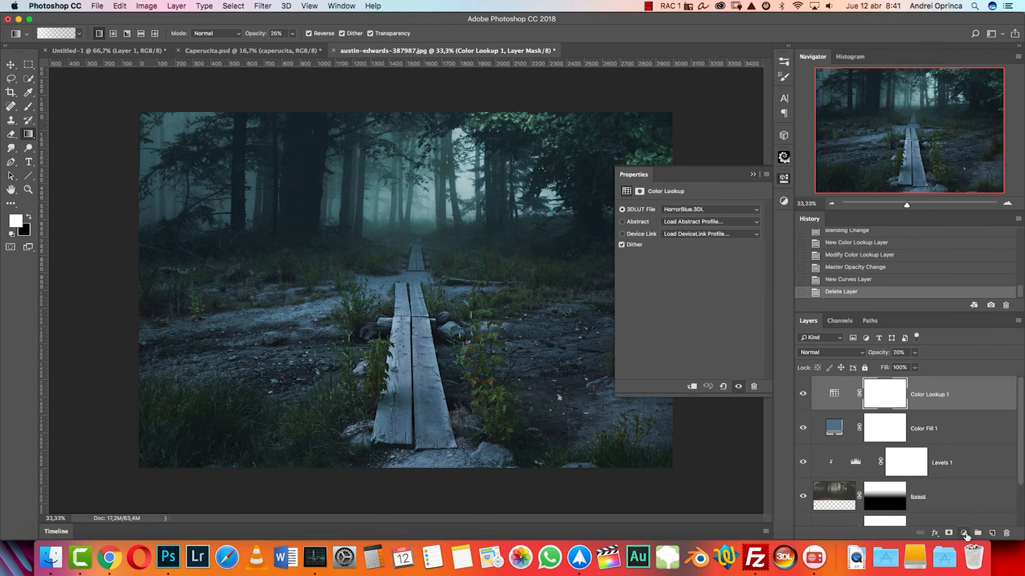
Step: Add a Levels adjustment above the Color Lookup layer with black input 4, midtones 1,04 and white input 227
left_click(964, 533)
left_click(970, 373)
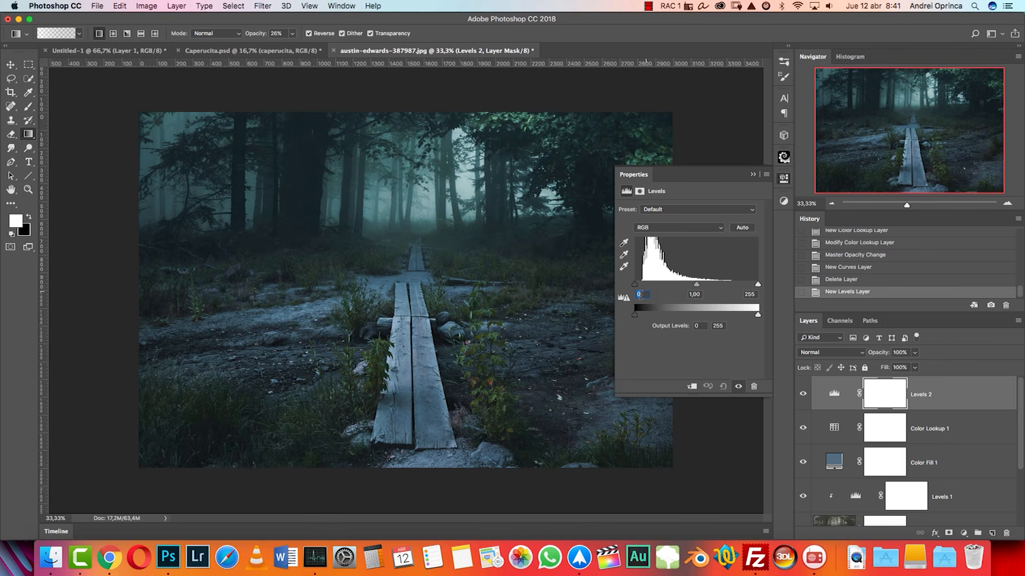
type("4")
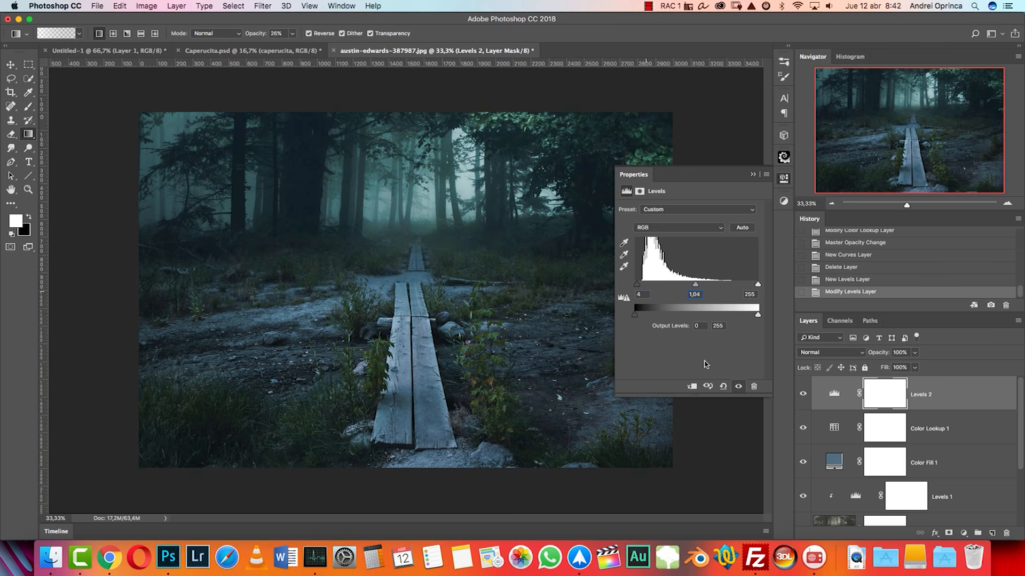
key("Tab")
type("227")
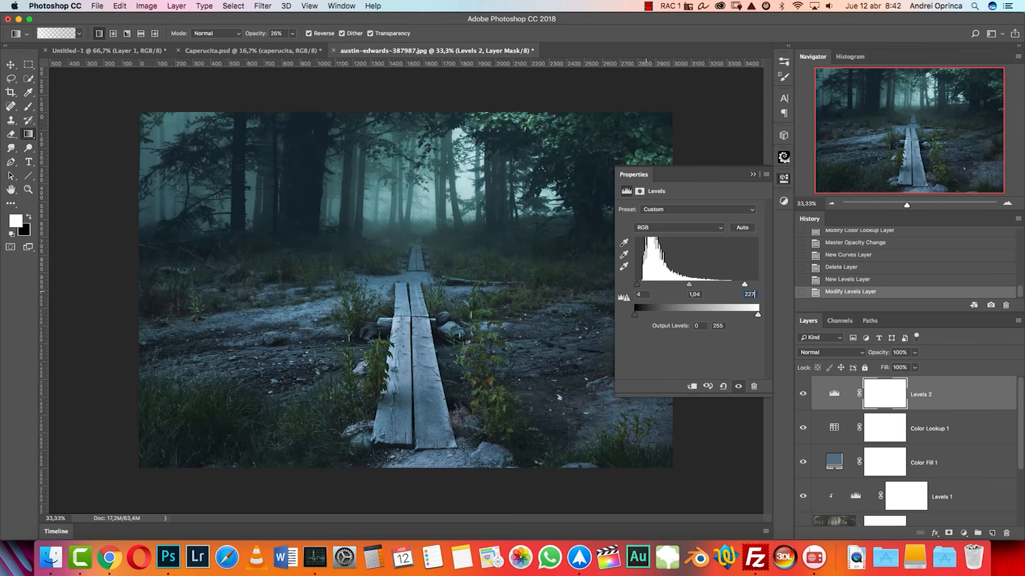
left_click(754, 174)
Step: Compare the image with and without the topmost Levels adjustment, leaving the adjustment enabled
left_click(802, 392)
left_click(803, 393)
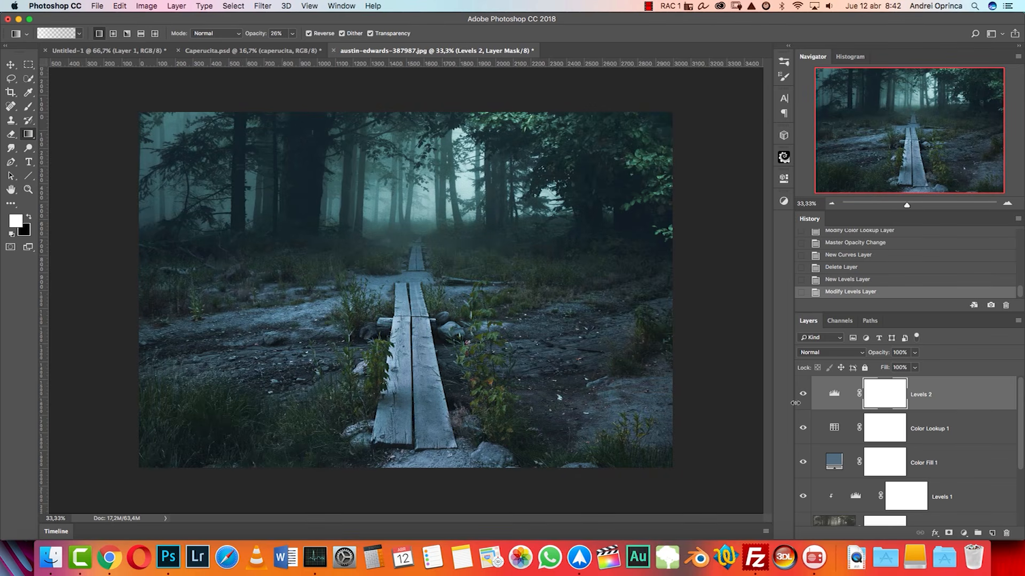
left_click(802, 393)
left_click(802, 393)
left_click(802, 394)
left_click(803, 393)
left_click(803, 394)
left_click(802, 395)
left_click(803, 394)
left_click(803, 394)
left_click(804, 395)
left_click(804, 395)
Step: Create a new empty layer named darkness above the Levels adjustment and ready a soft brush with 0% hardness
left_click(993, 533)
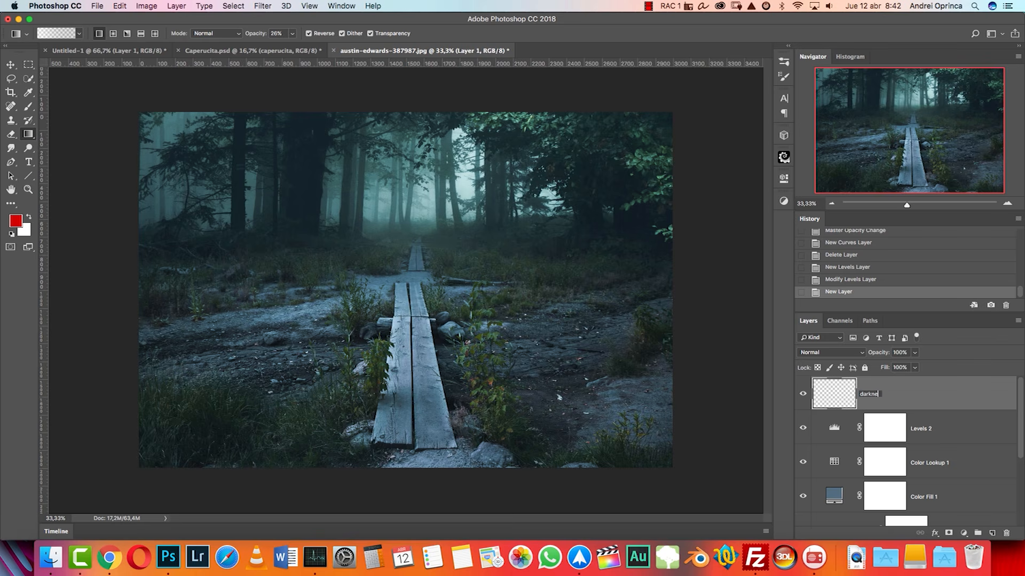
key("Return")
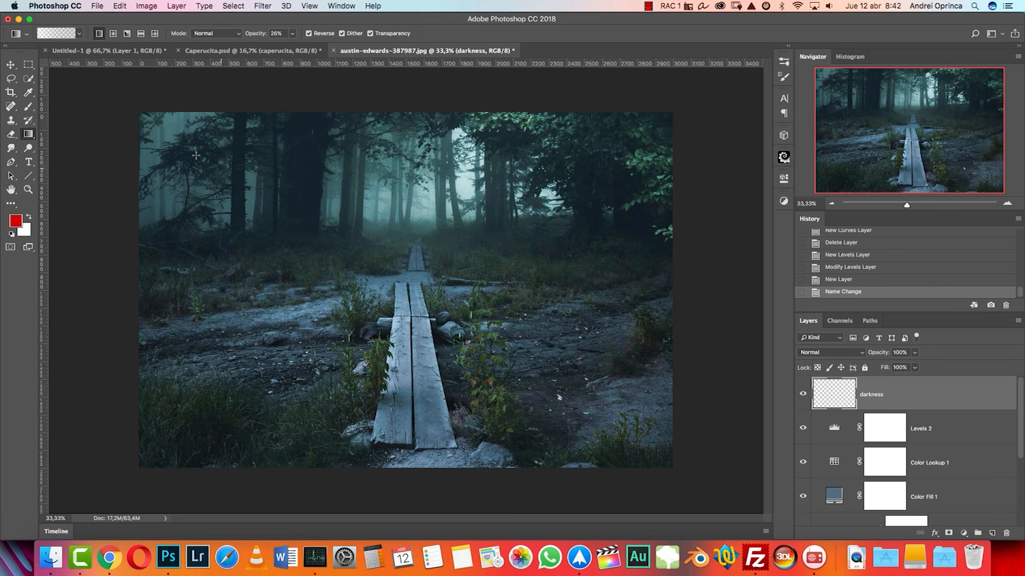
left_click(29, 108)
right_click(404, 155)
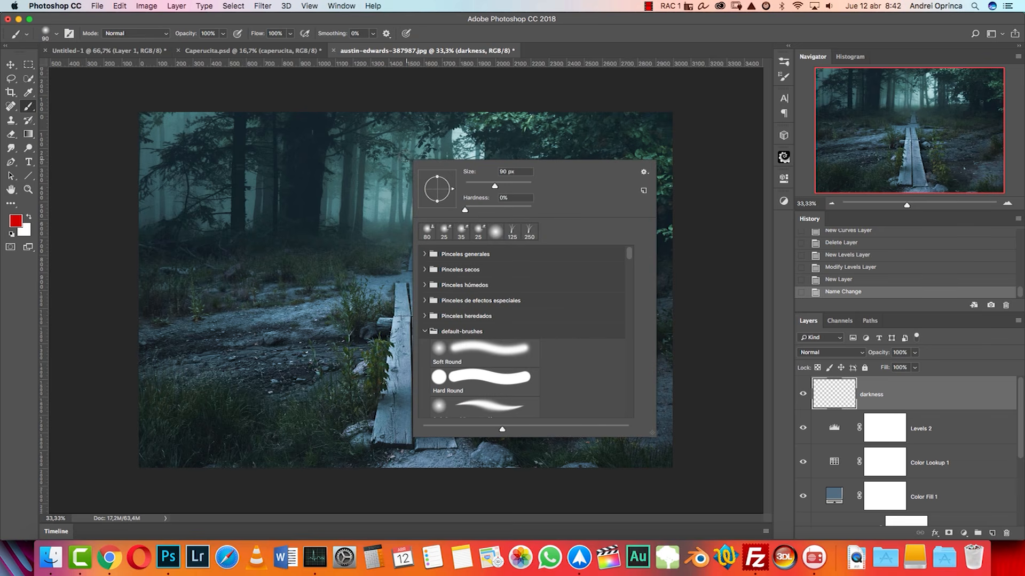
left_click(466, 211)
left_click(887, 400)
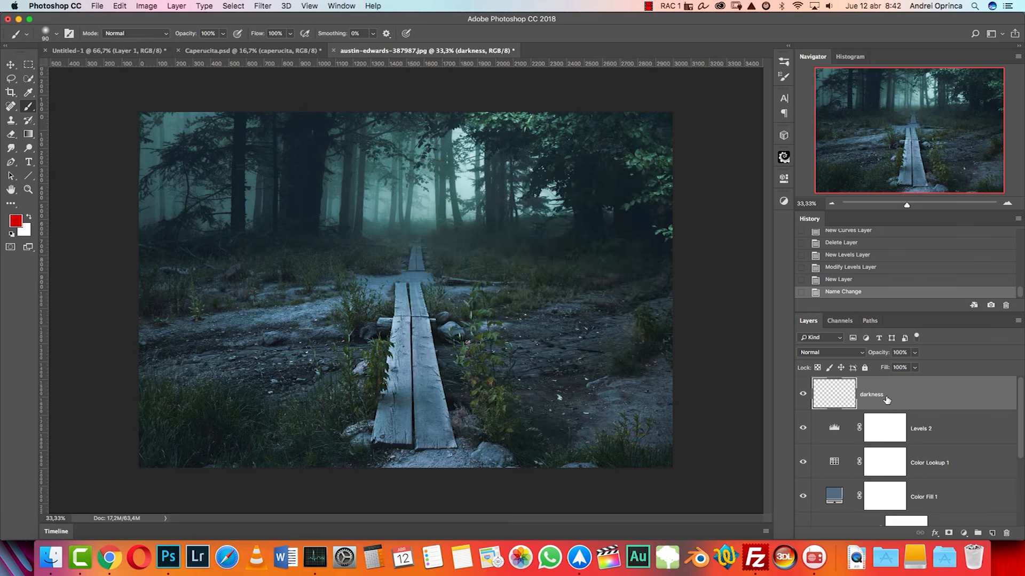
Step: Turn on Transfer for the brush with Pen Pressure controlling opacity, and reduce the brush tip's spacing to 8%
left_click(783, 76)
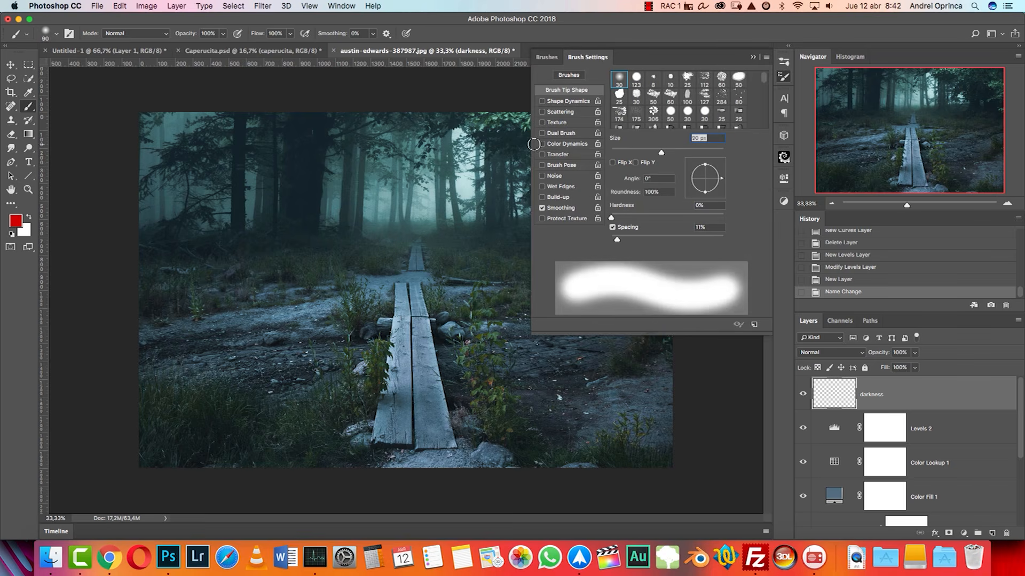
left_click(555, 102)
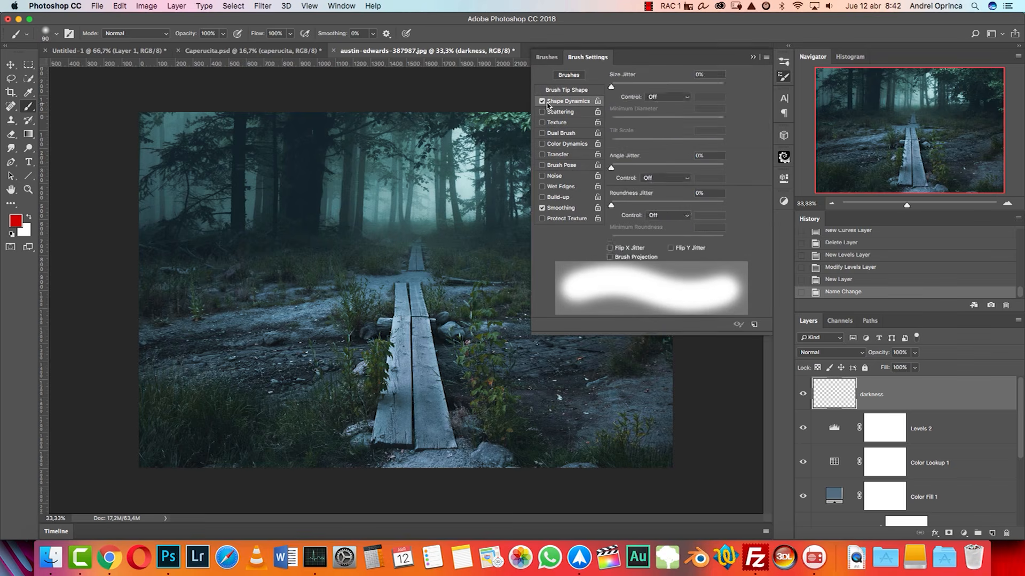
left_click(565, 155)
left_click(678, 98)
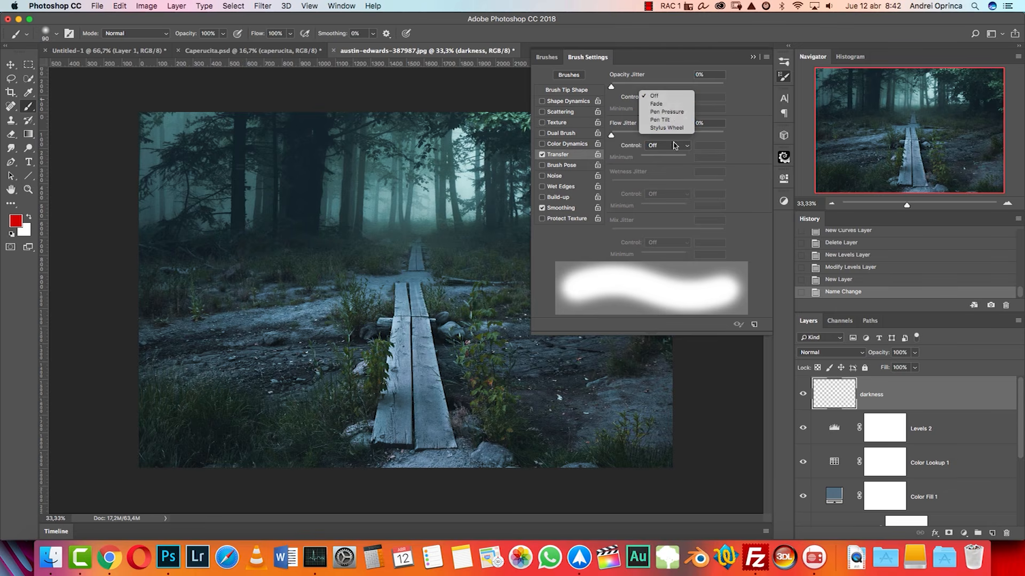
left_click(667, 112)
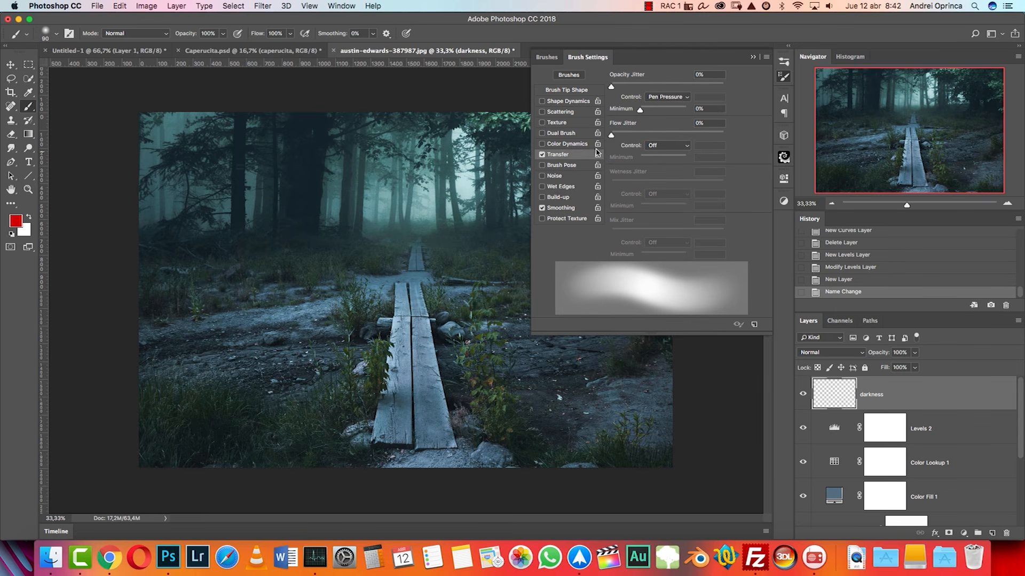
left_click(574, 90)
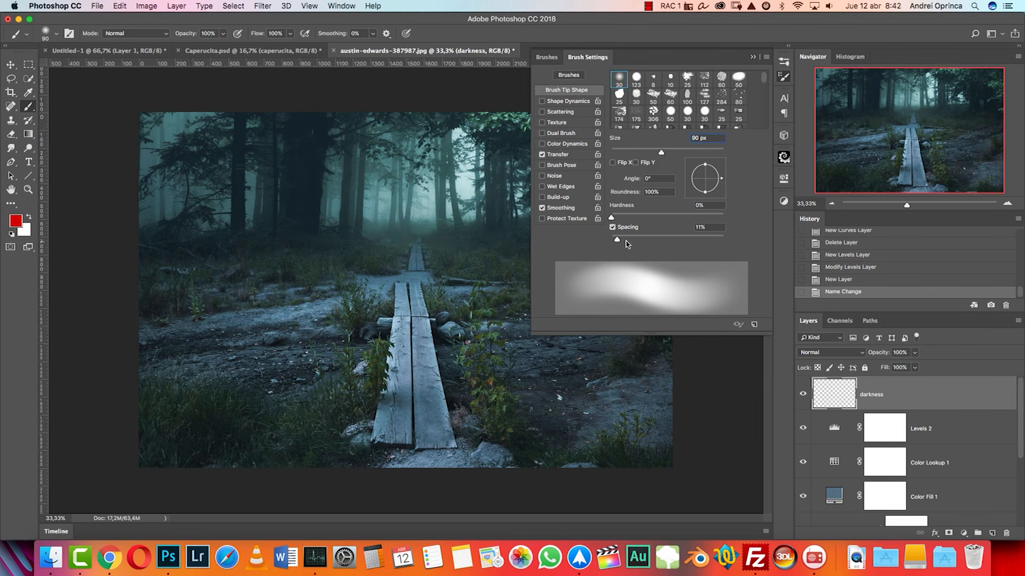
left_click_drag(617, 241, 615, 239)
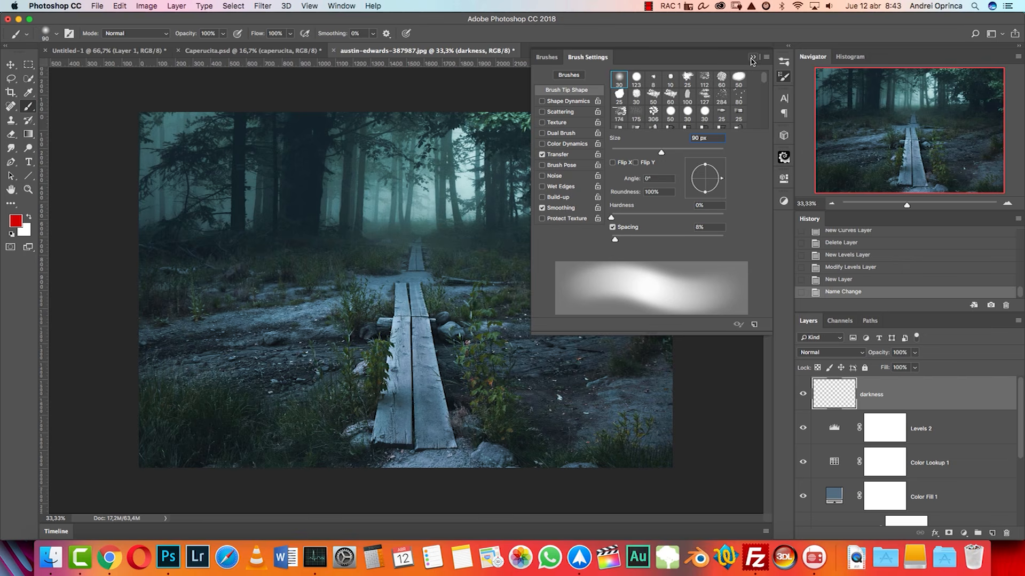
left_click(560, 155)
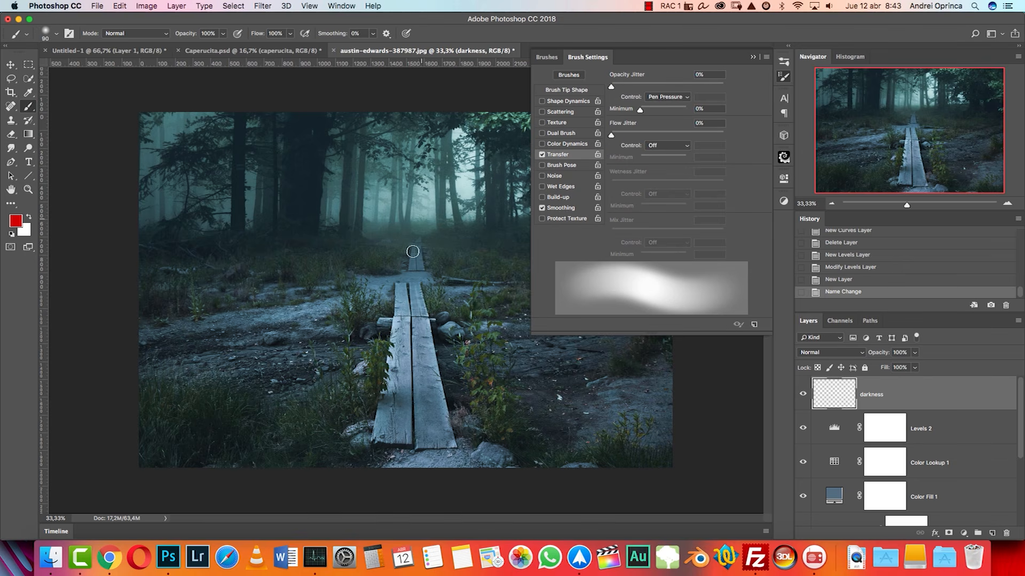
left_click(753, 58)
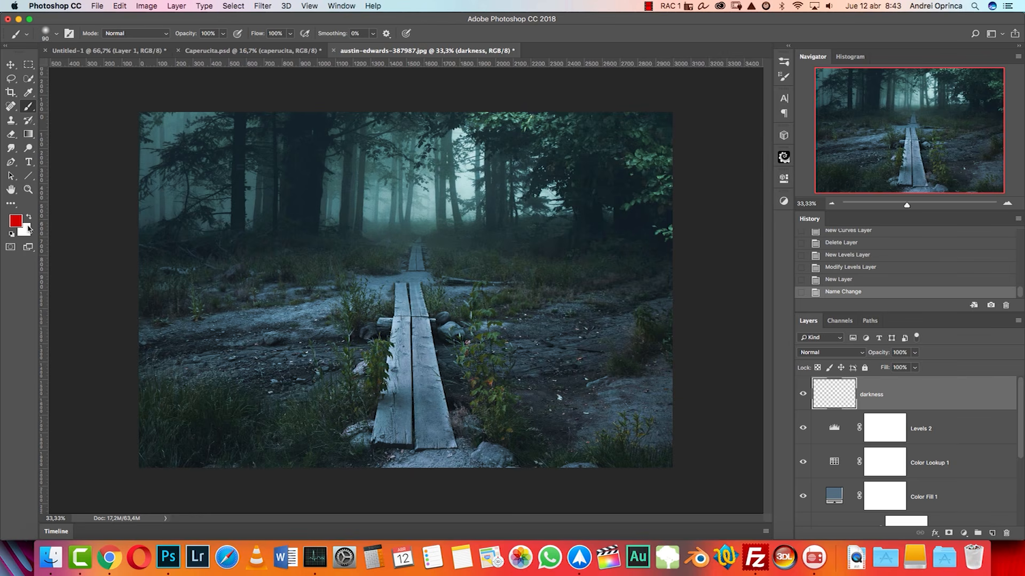
Step: Reset the foreground and background colours to black and white and enlarge the brush to 800 px
left_click(12, 235)
key("bracketright")
key("bracketright")
key("bracketright")
key("bracketright")
key("bracketright")
key("bracketright")
key("bracketright")
key("bracketright")
key("bracketright")
key("bracketright")
key("bracketright")
key("bracketright")
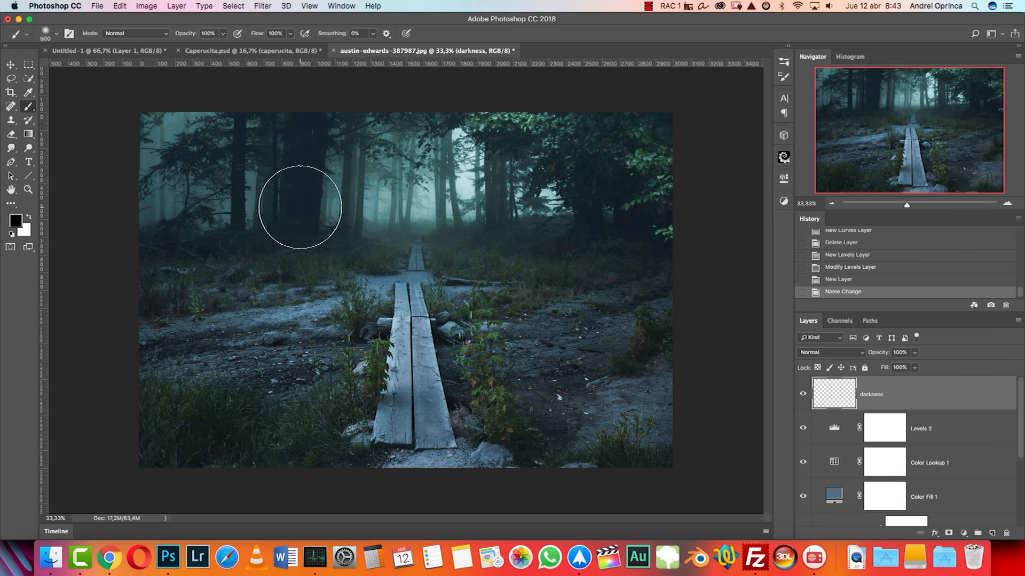
Step: Paint soft black strokes over the trees in the photo's upper-left corner on the darkness layer and undo the last strokes
mouse_move(206, 127)
left_mouse_down()
mouse_move(179, 176)
mouse_move(175, 157)
left_mouse_up()
mouse_move(188, 133)
left_mouse_down()
mouse_move(182, 147)
mouse_move(229, 183)
left_mouse_up()
key("alt+super+z")
key("alt+super+z")
key("alt+super+z")
key("alt+super+z")
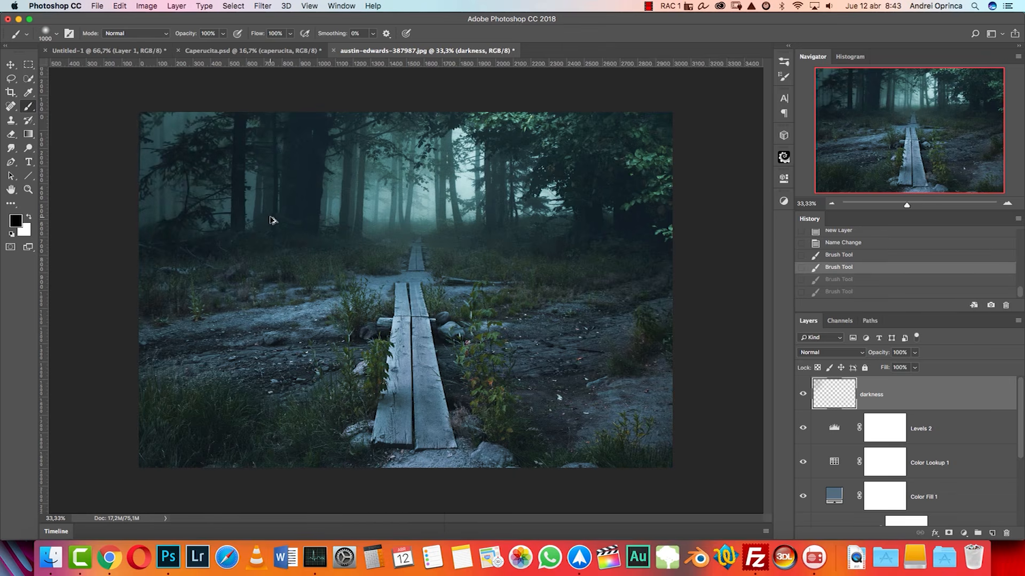
Step: Undo the remaining test strokes back to the point where the darkness layer is empty and named
key("alt+super+z")
key("alt+super+z")
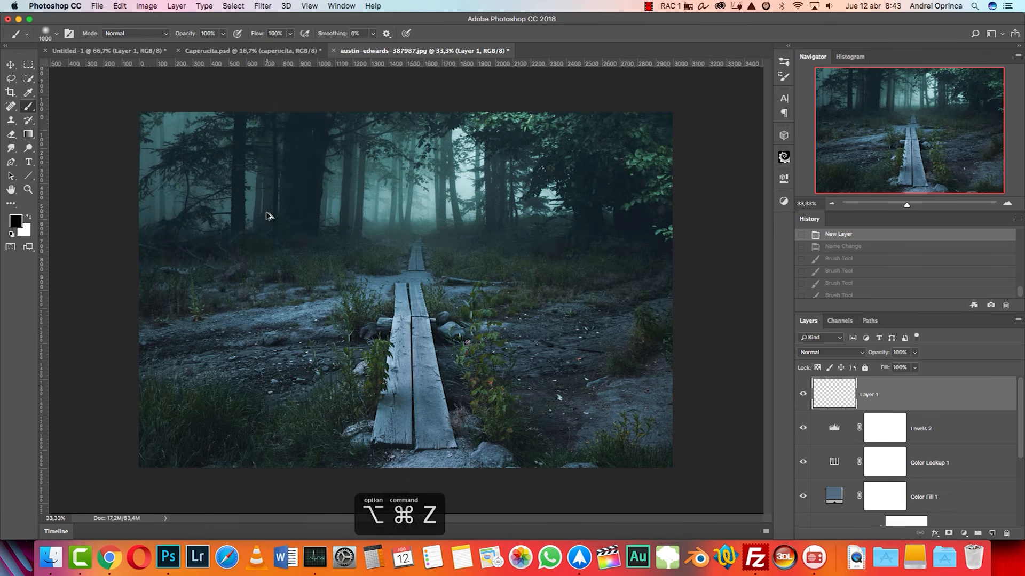
key("super+z")
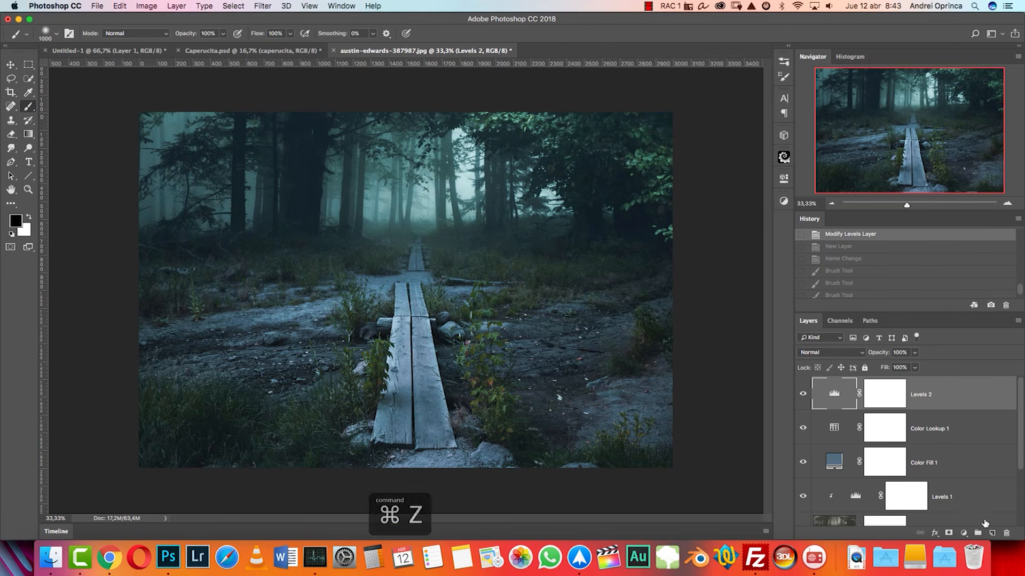
left_click(836, 246)
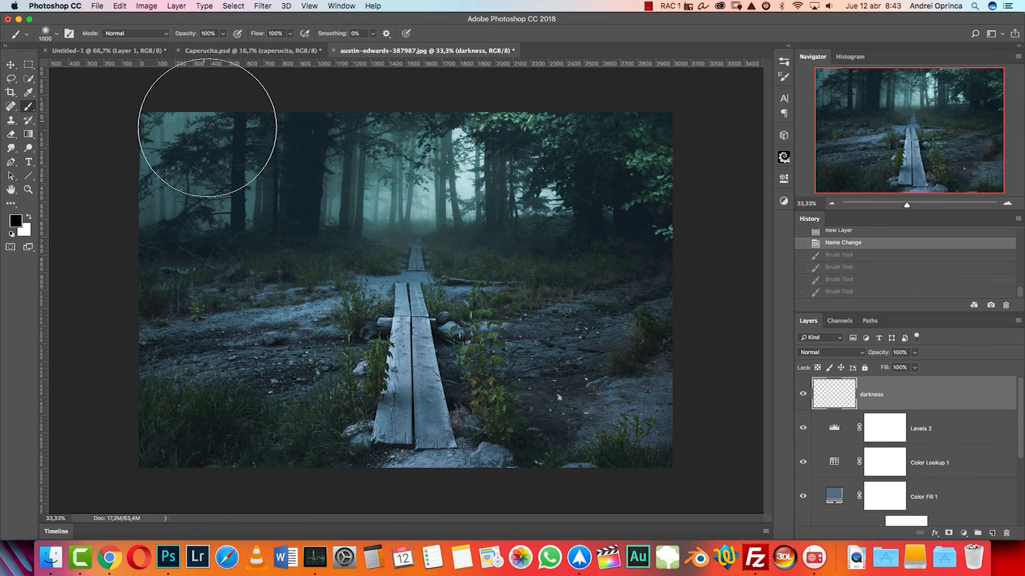
Step: Set the brush opacity to 66% and paint soft black shadows over the upper-left trees and the photo's left edge
left_click(223, 33)
left_click_drag(225, 47, 207, 50)
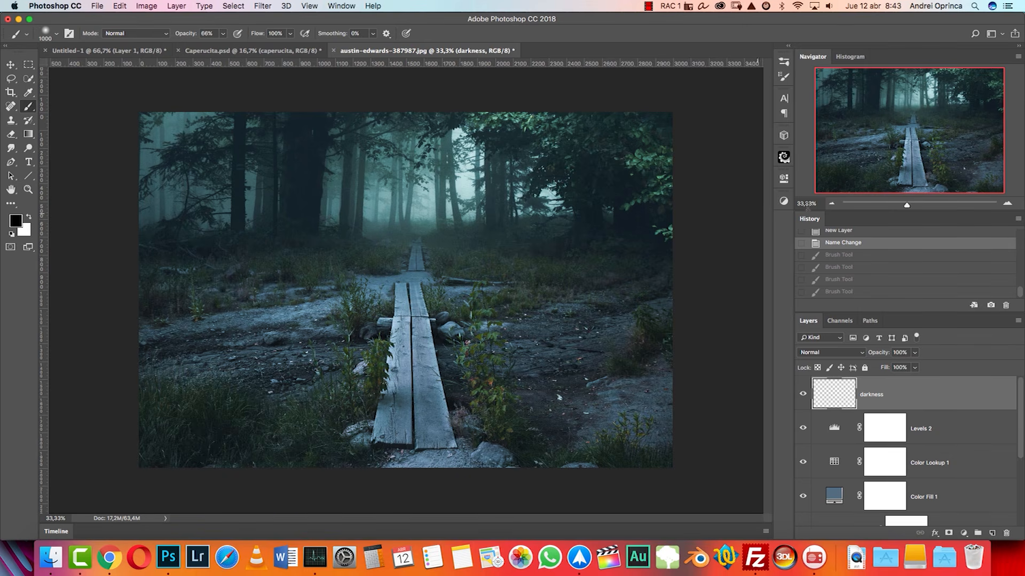
mouse_move(236, 182)
left_mouse_down()
mouse_move(231, 156)
mouse_move(171, 126)
left_mouse_up()
left_click_drag(141, 329, 150, 413)
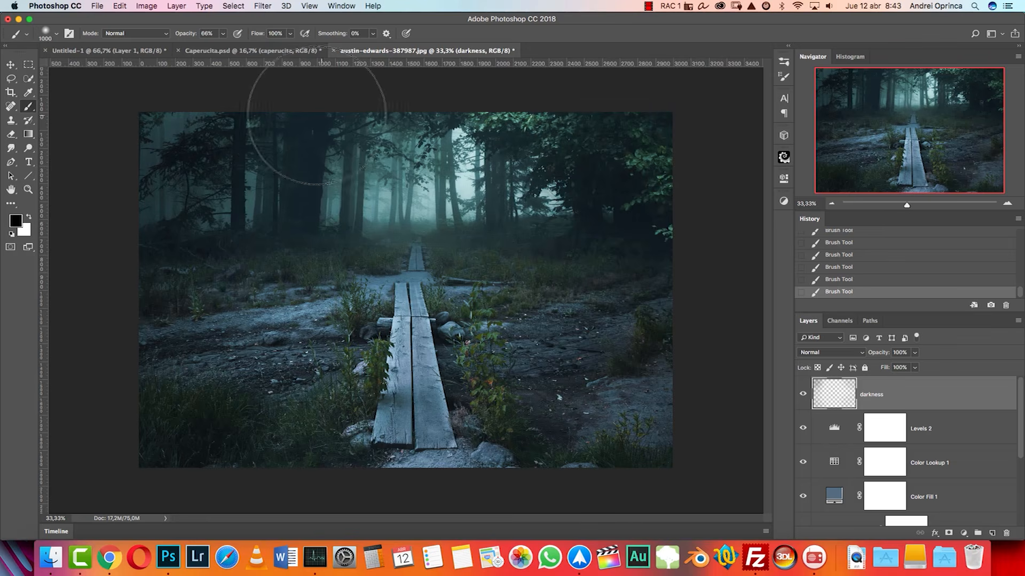
Step: Check the finished Caperucita.psd composite for reference, and darken the forest's upper edge with the brush resized to 700 px
left_click(250, 50)
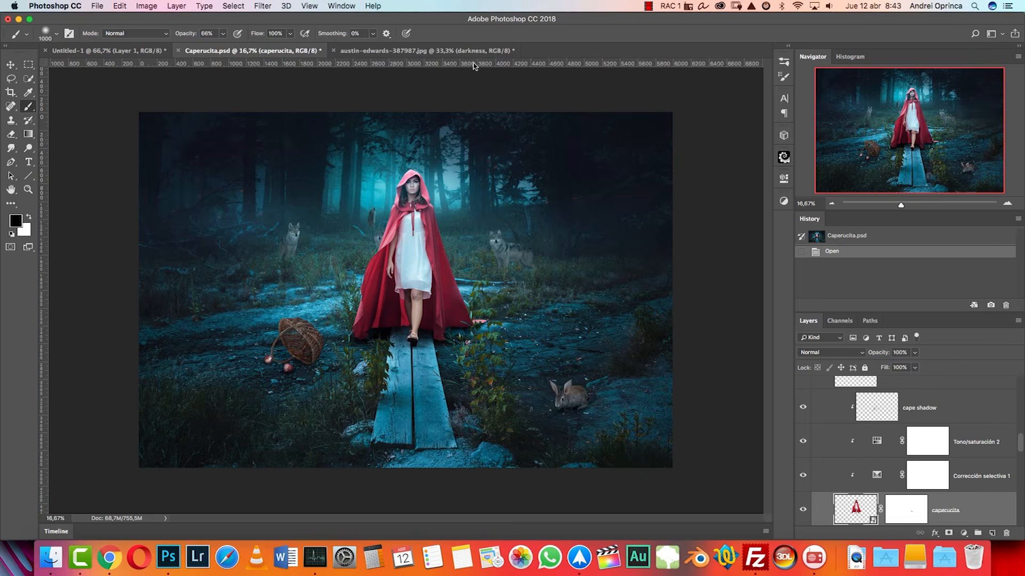
left_click(425, 50)
key("bracketleft")
key("bracketleft")
key("bracketleft")
key("bracketleft")
key("bracketleft")
key("bracketleft")
key("bracketright")
key("bracketright")
key("bracketright")
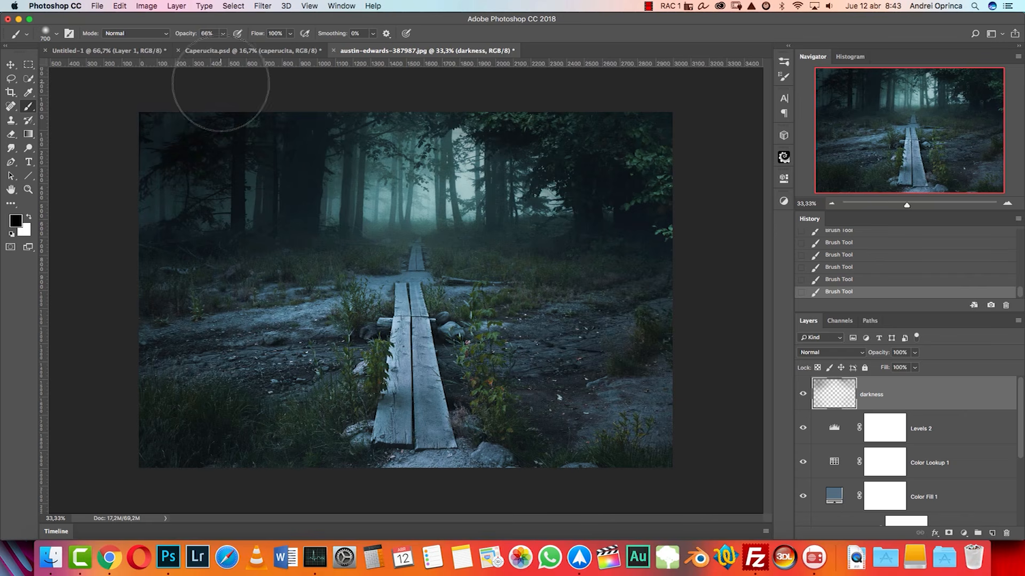
Step: Paint black shadows with a larger soft brush over the left side and upper trees, and reduce the brush to 700 px
key("bracketright")
key("bracketright")
key("bracketright")
mouse_move(117, 270)
left_mouse_down()
mouse_move(203, 187)
mouse_move(144, 323)
mouse_move(195, 306)
mouse_move(304, 245)
left_mouse_up()
key("bracketleft")
key("bracketleft")
key("bracketleft")
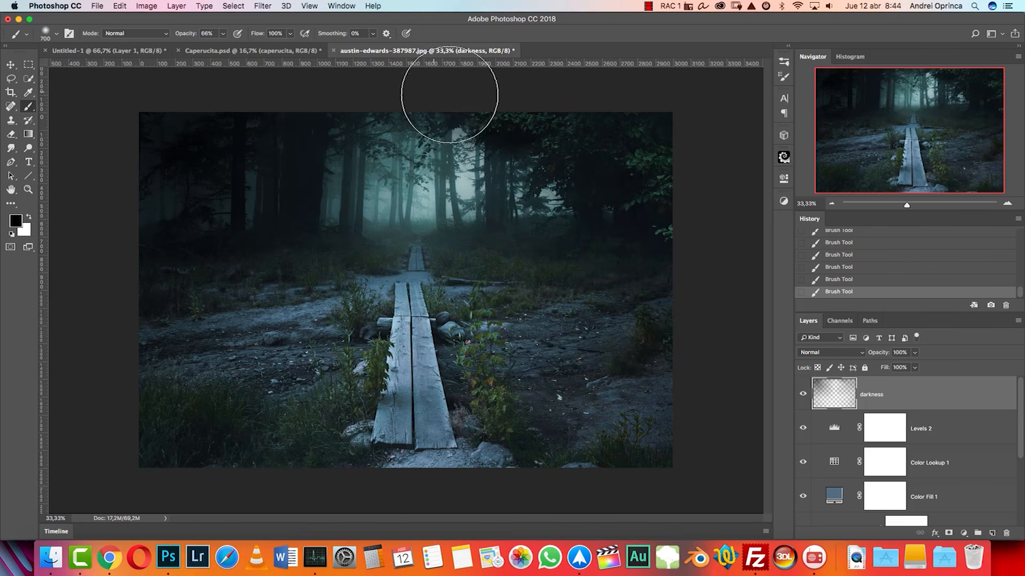
Step: Enlarge the brush to 1200 px, darken the photo's right side and compare the image with the darkness layer hidden and shown
key("bracketright")
key("bracketright")
key("bracketright")
key("bracketright")
key("bracketright")
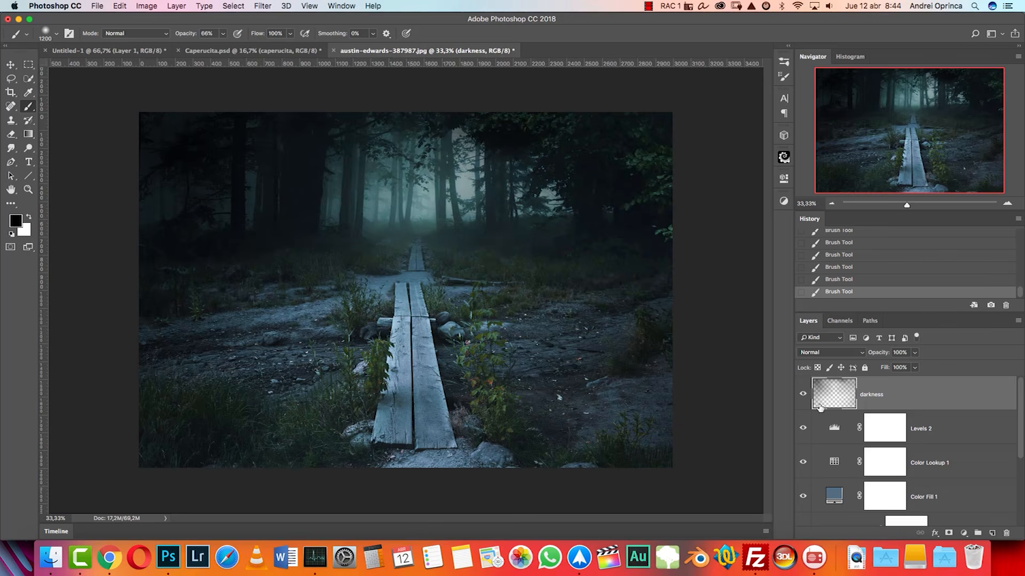
left_click(803, 394)
left_click(802, 394)
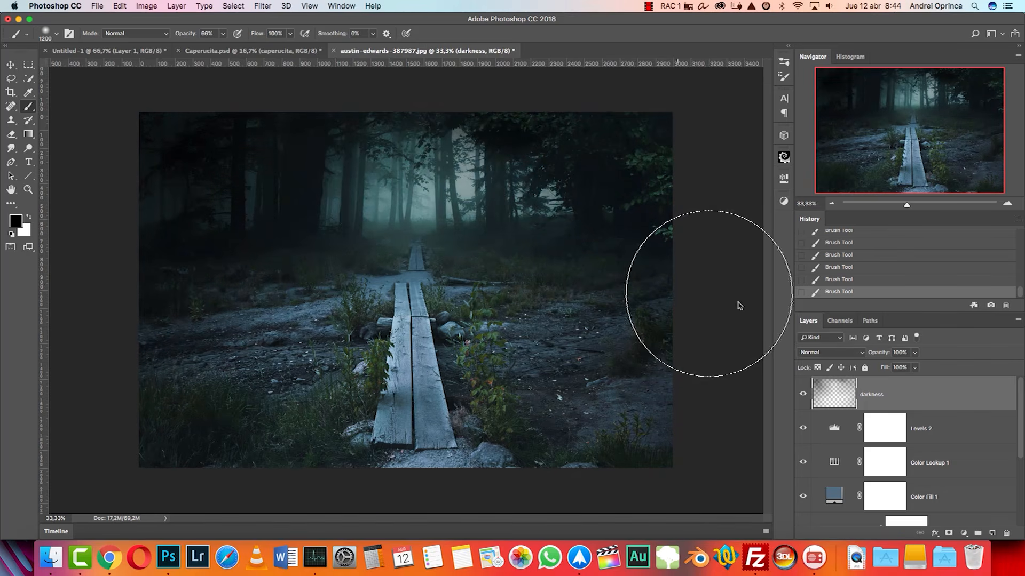
left_click(803, 395)
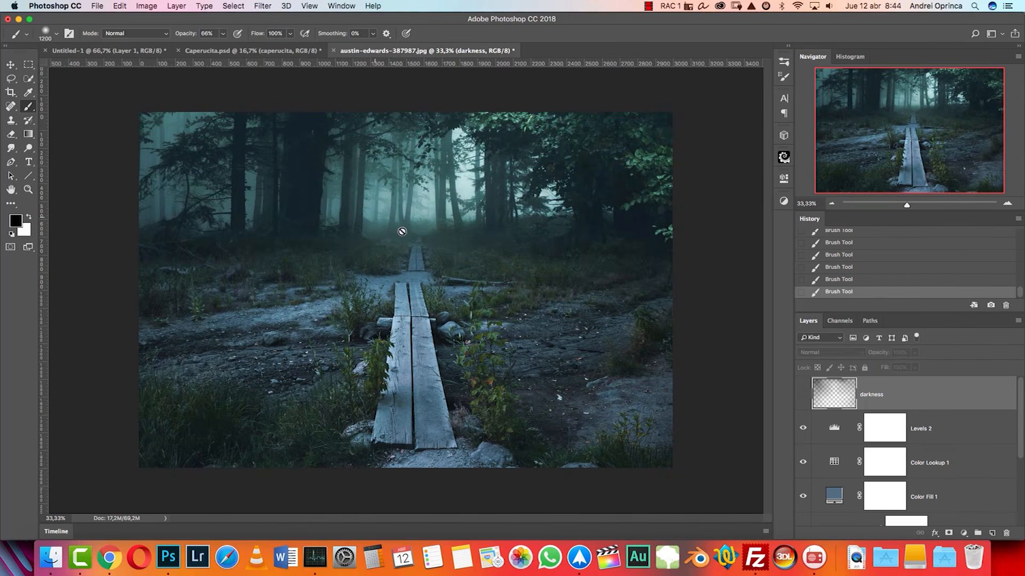
left_click(802, 393)
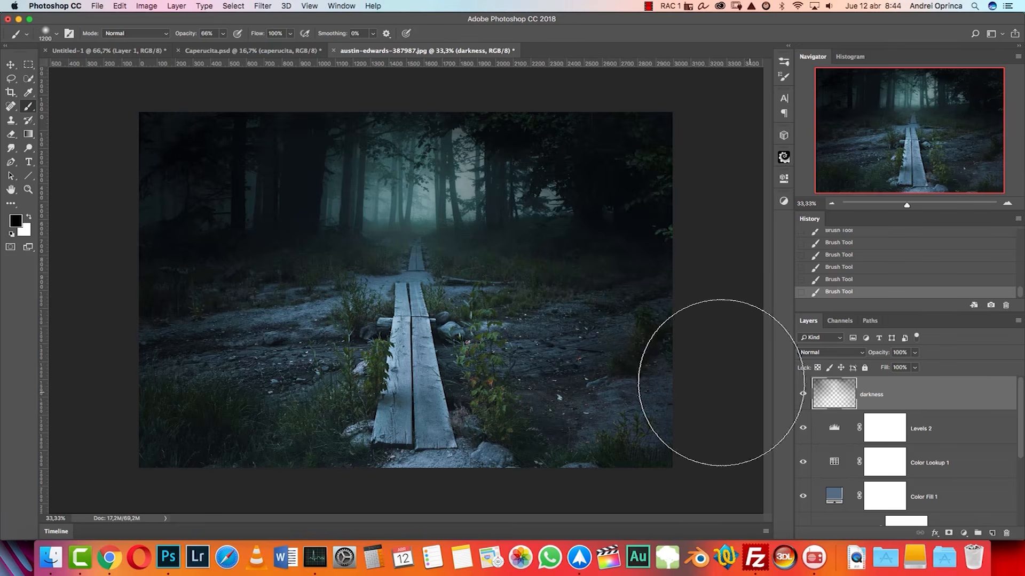
Step: Inspect the darkened trees in the photo's upper-left corner at 100%, and return to a 25% view of the whole image
key("super+1")
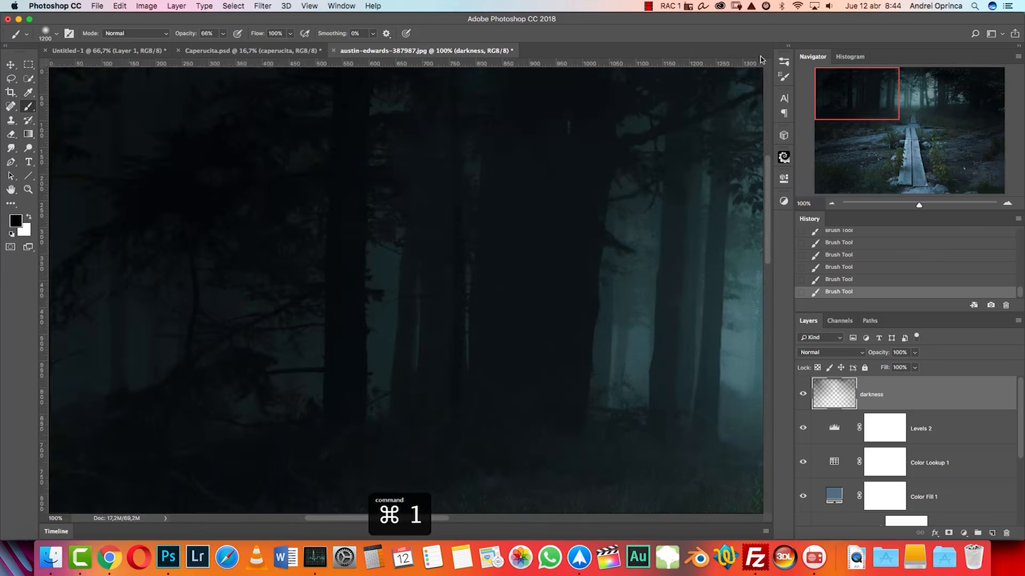
scroll(470, 224, "left", 5)
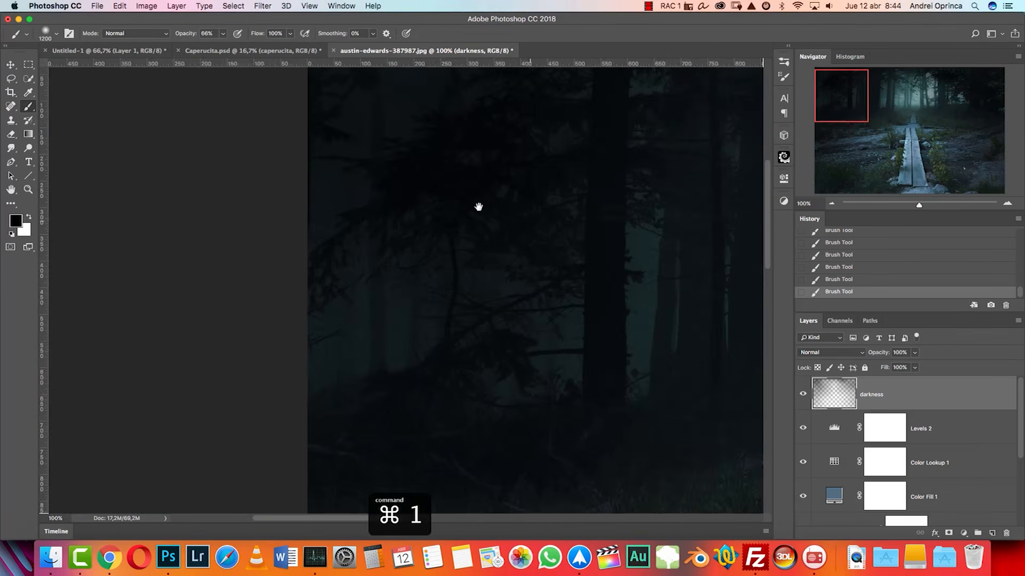
left_click(11, 68)
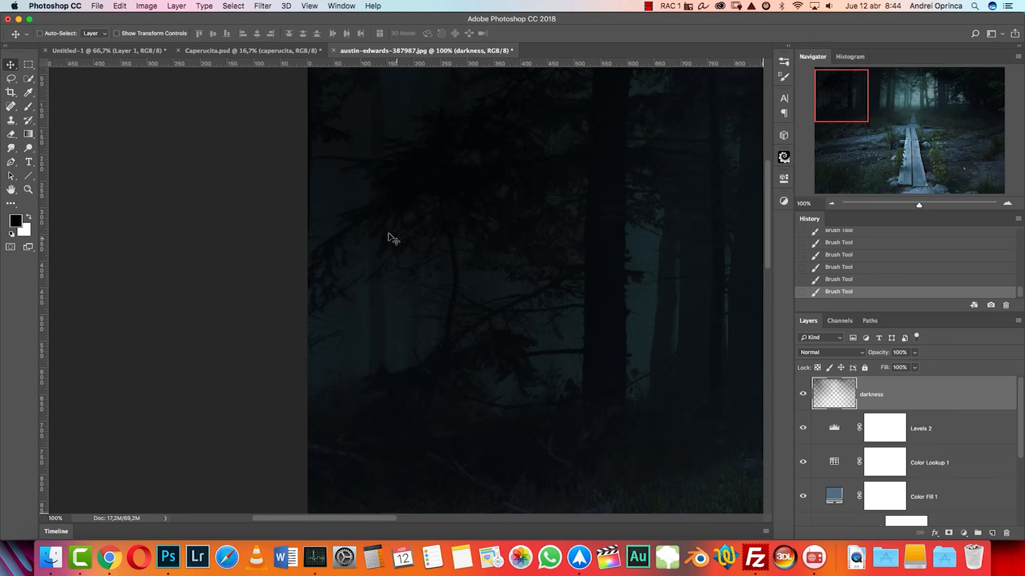
left_click(830, 202)
left_click(830, 203)
left_click(830, 202)
left_click(829, 202)
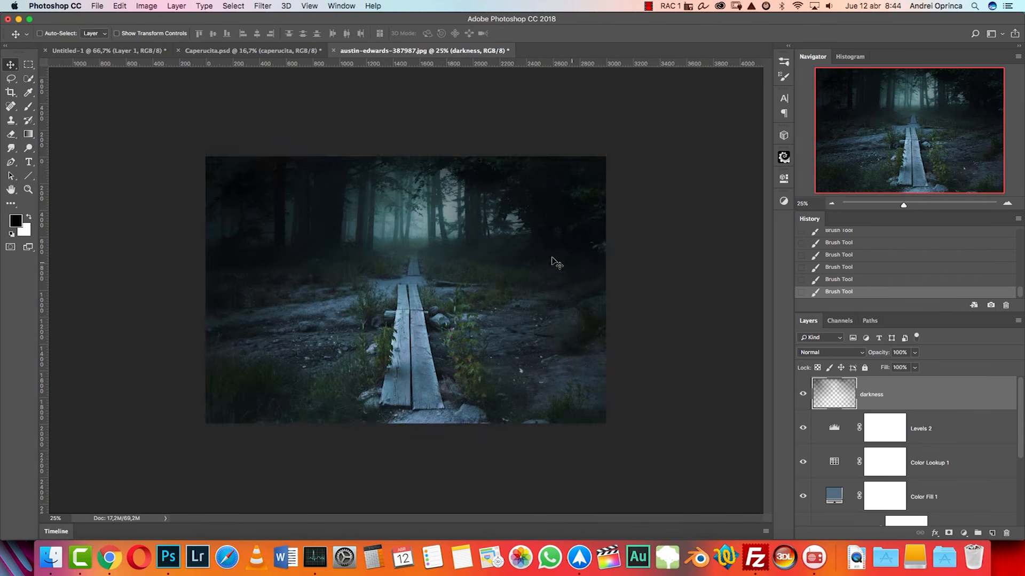
Step: Try another soft black stroke over the trees at the left edge, undo it and compare the image without the darkness layer
key("b")
mouse_move(206, 229)
left_mouse_down()
mouse_move(252, 216)
mouse_move(263, 197)
left_mouse_up()
key("cmd+z")
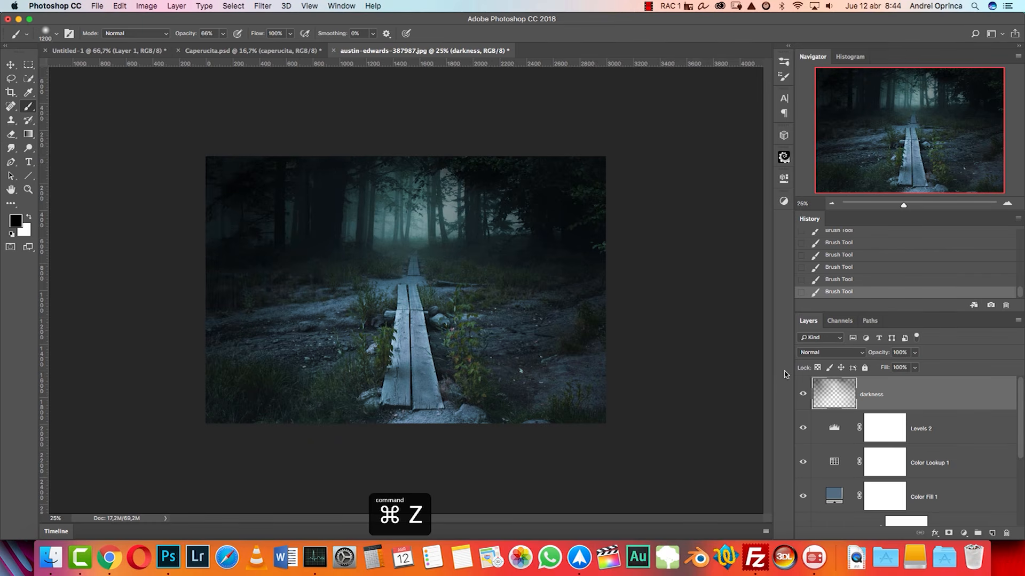
left_click(803, 398)
left_click(803, 393)
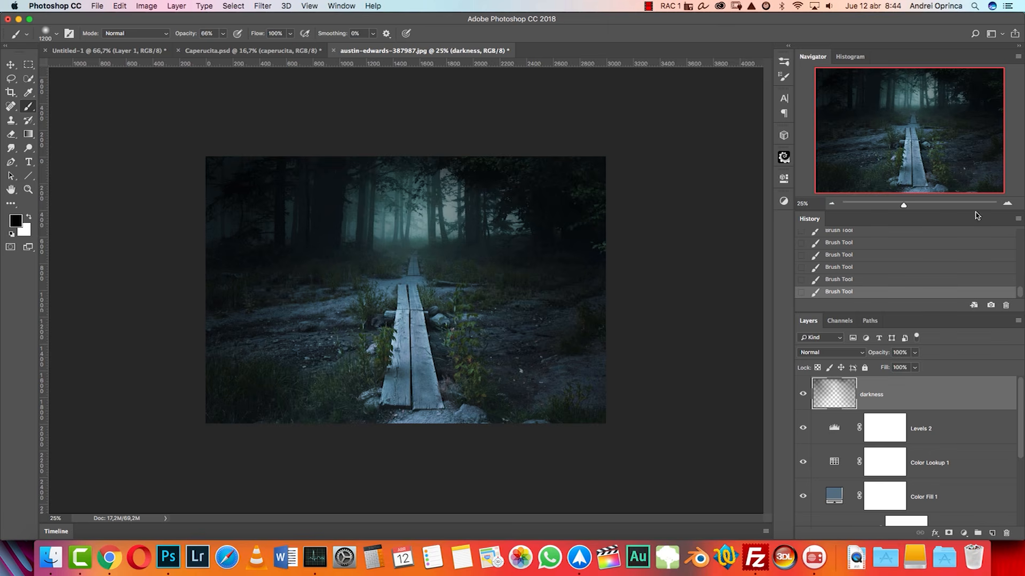
left_click(1007, 203)
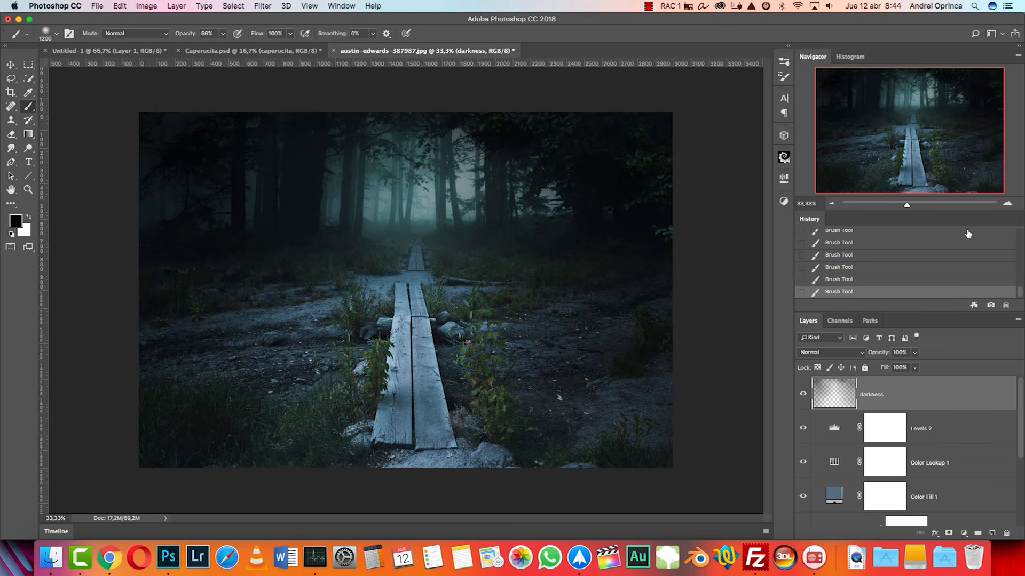
Step: Preview the red-caped model photo and its mask in the Stock folder, and open model_011_by_ananda23-db01c19.jpg and mask_model_011_by_ananda23-db01c19.jpg
left_click(11, 64)
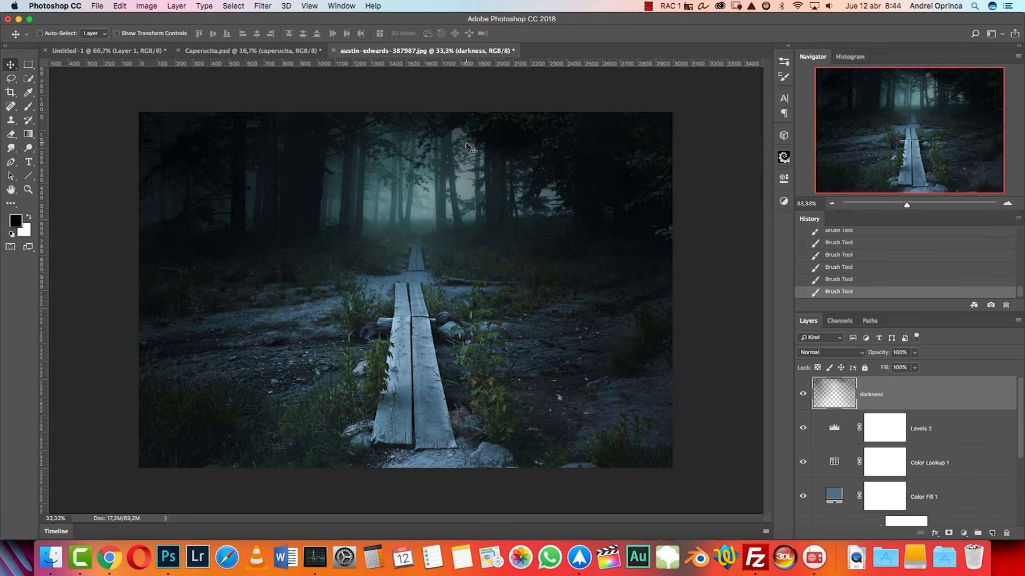
key("super+o")
left_click(483, 235)
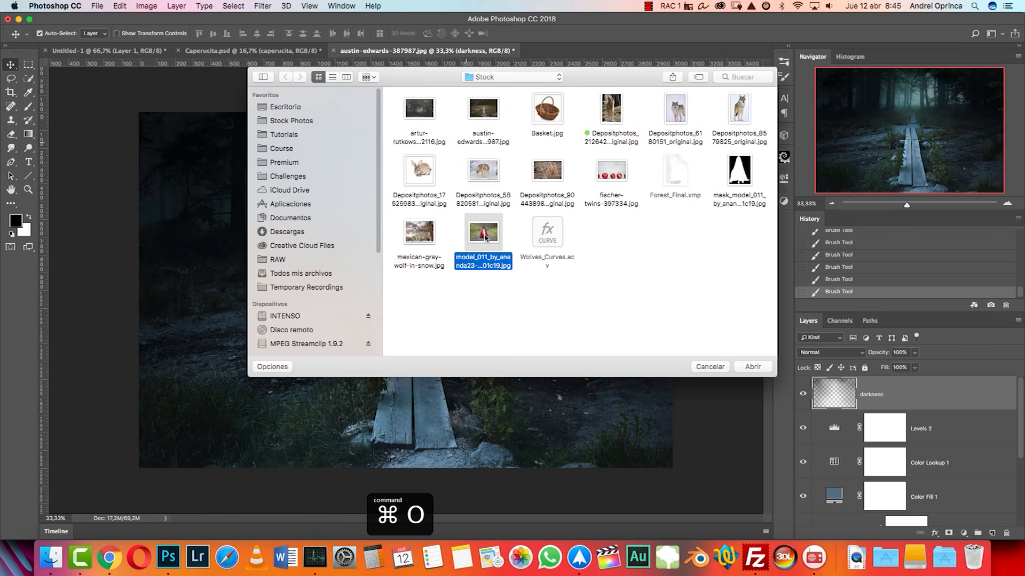
key("space")
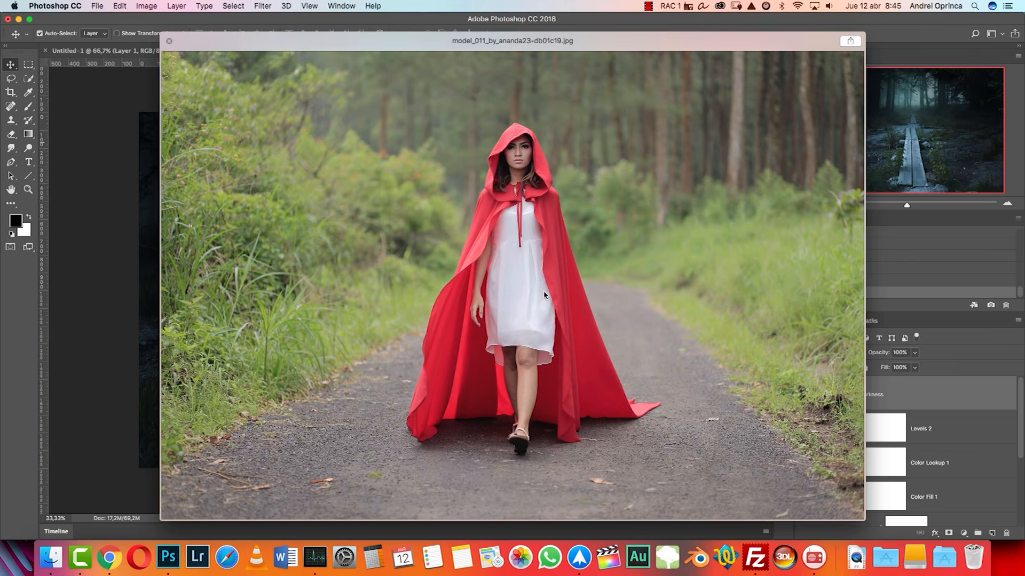
key("Escape")
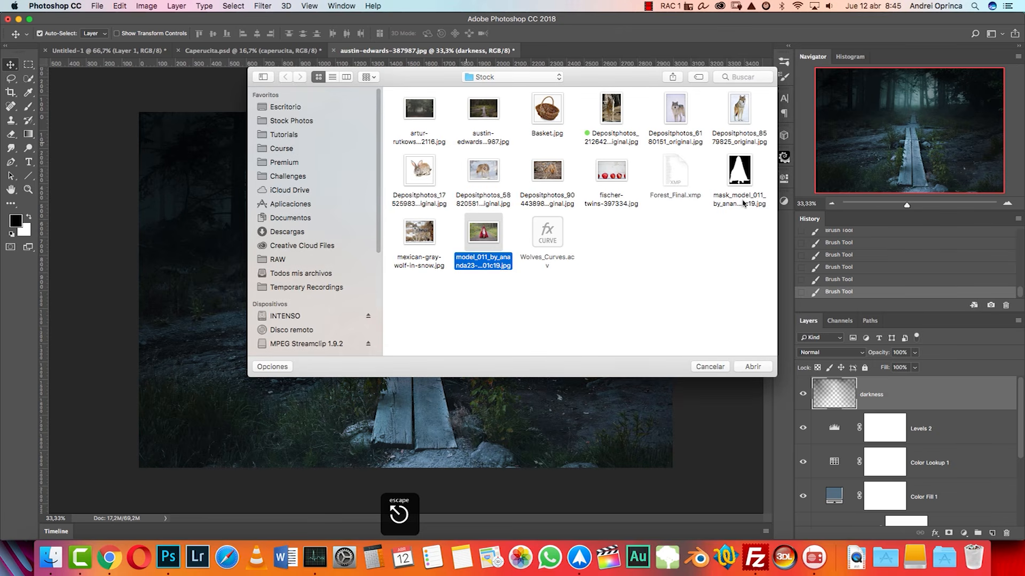
left_click(741, 176)
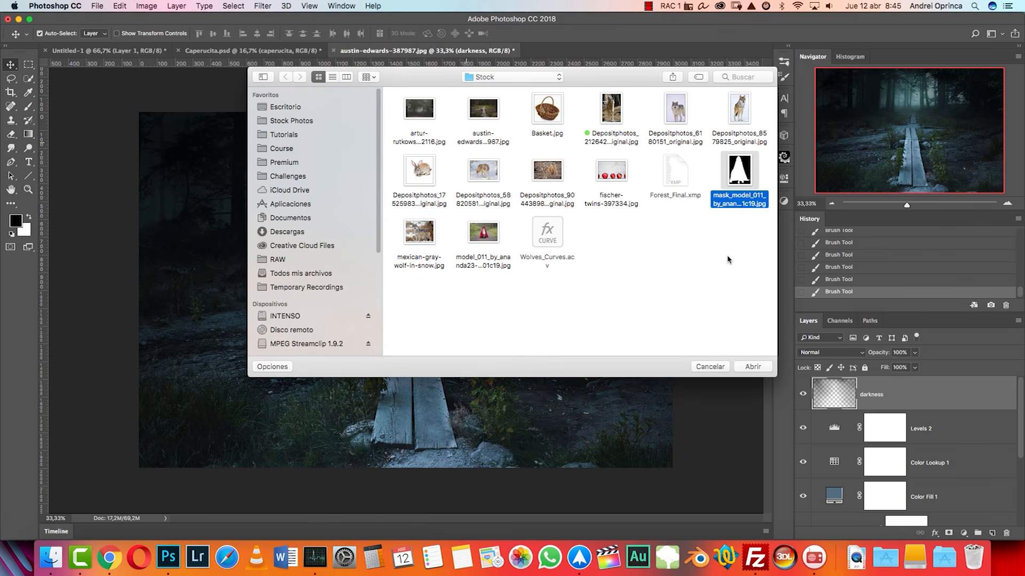
key("space")
key("space")
left_click(508, 240)
key("space")
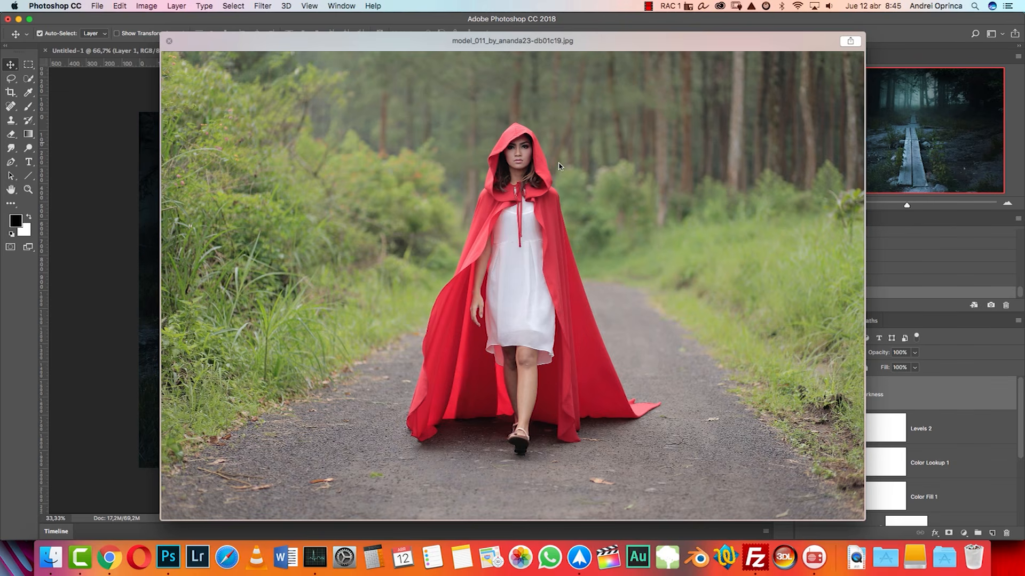
key("space")
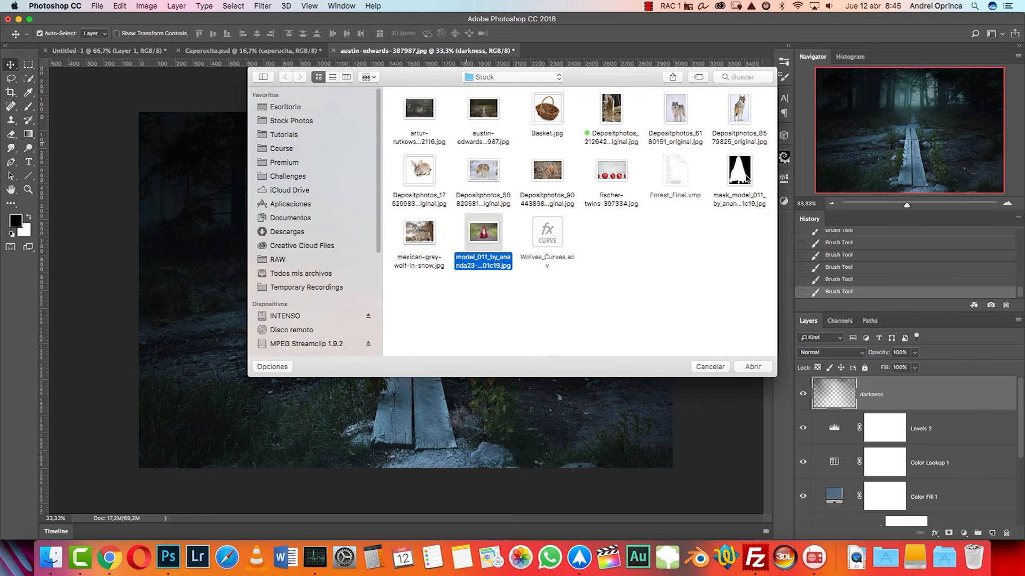
left_click(746, 179, "super")
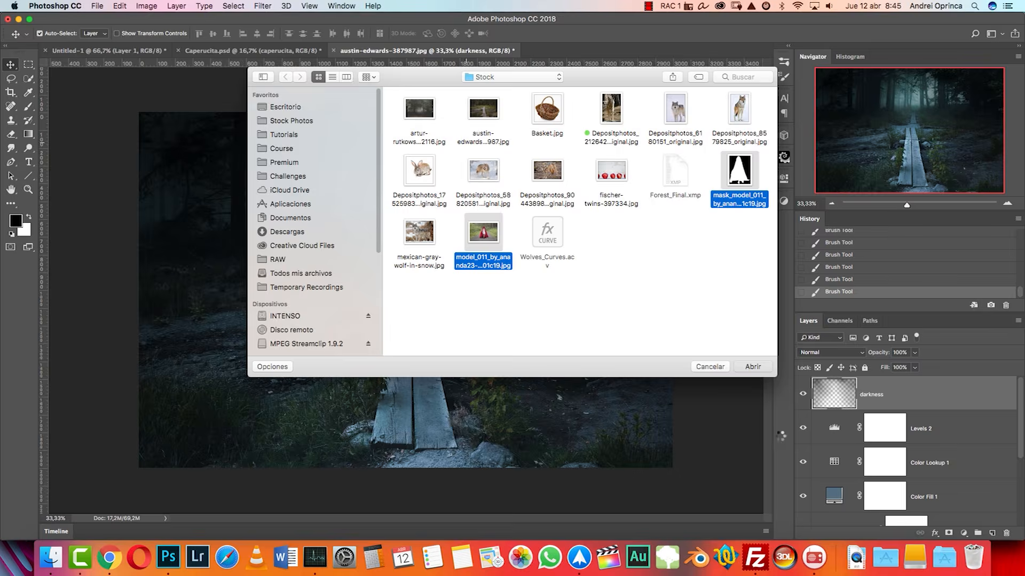
left_click(753, 367)
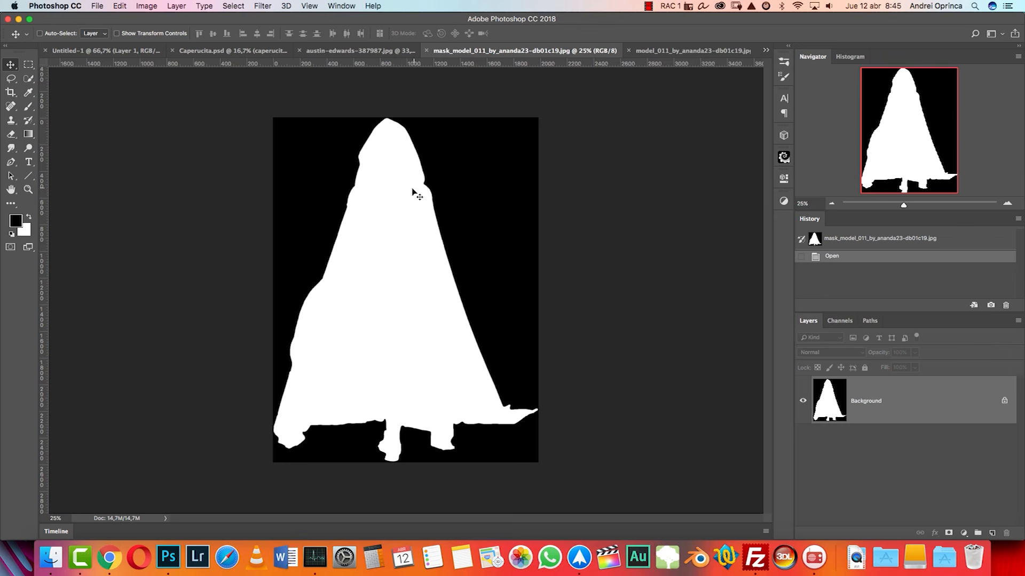
Step: Copy the entire black-and-white mask image and switch to the model photo document
key("super+a")
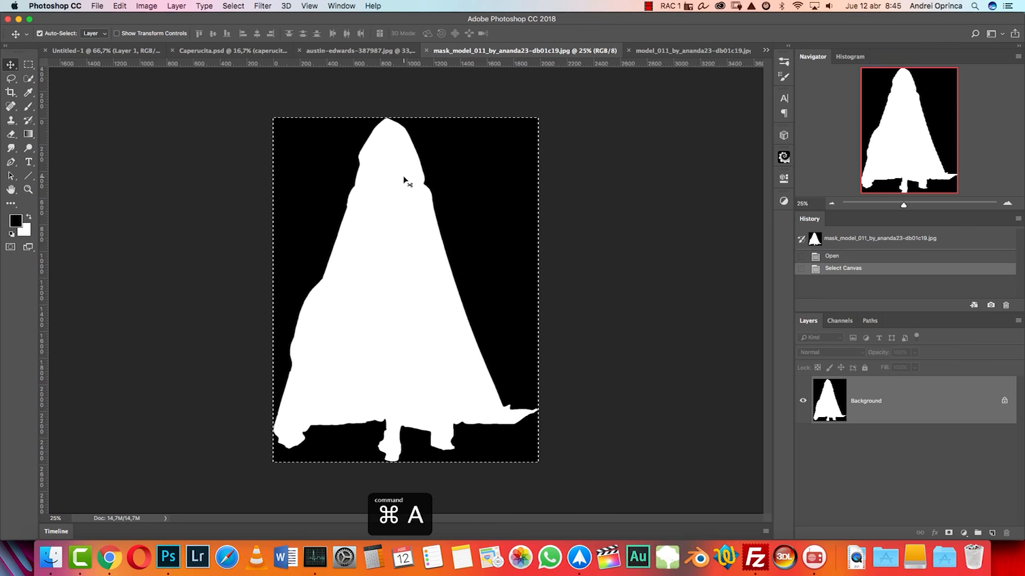
key("super+c")
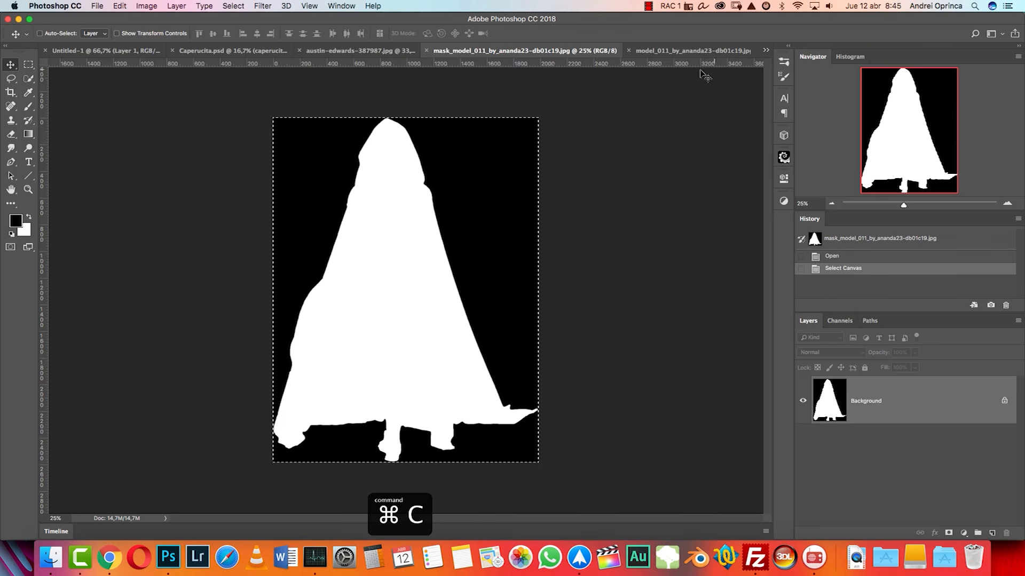
left_click(681, 53)
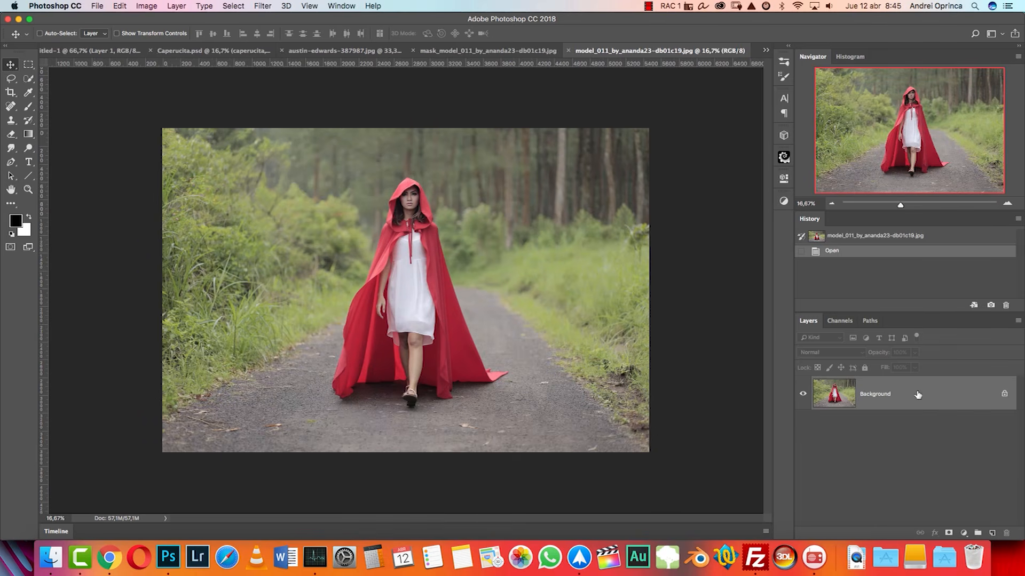
Step: Convert the model photo's Background into an editable layer with a white layer mask, and display that mask alone on the canvas
double_click(934, 397, "alt")
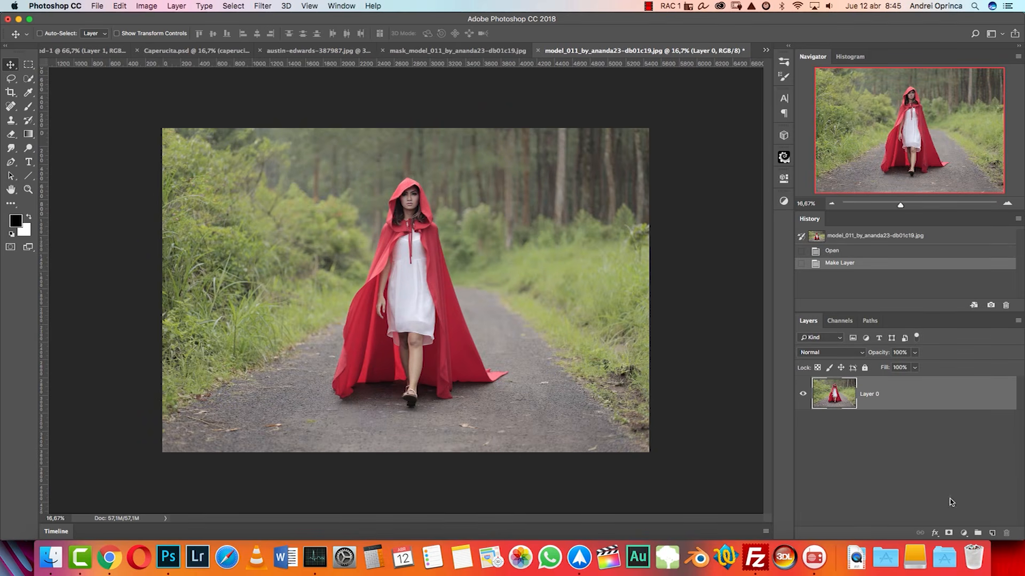
left_click(949, 533)
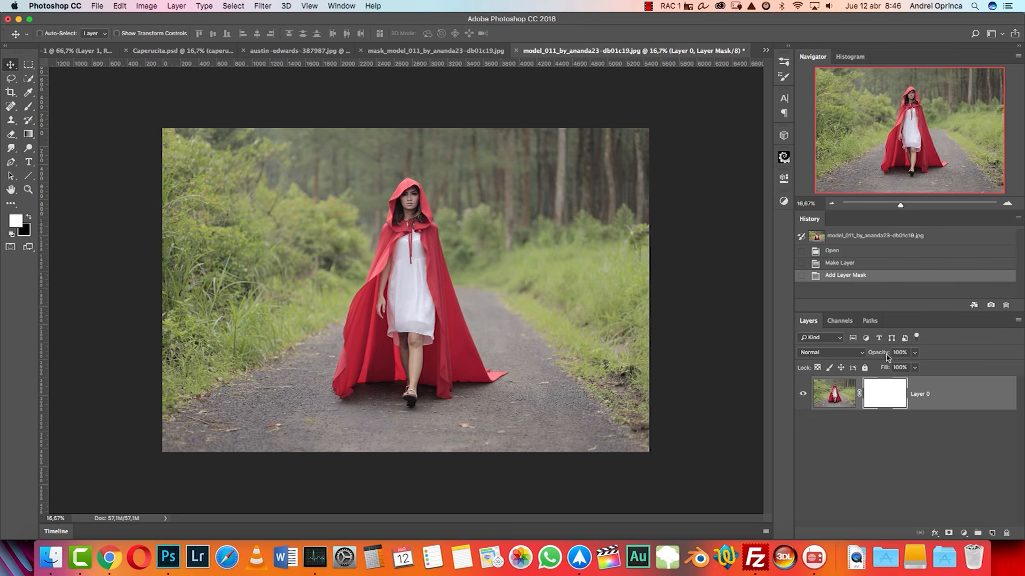
left_click(10, 91)
key("Escape")
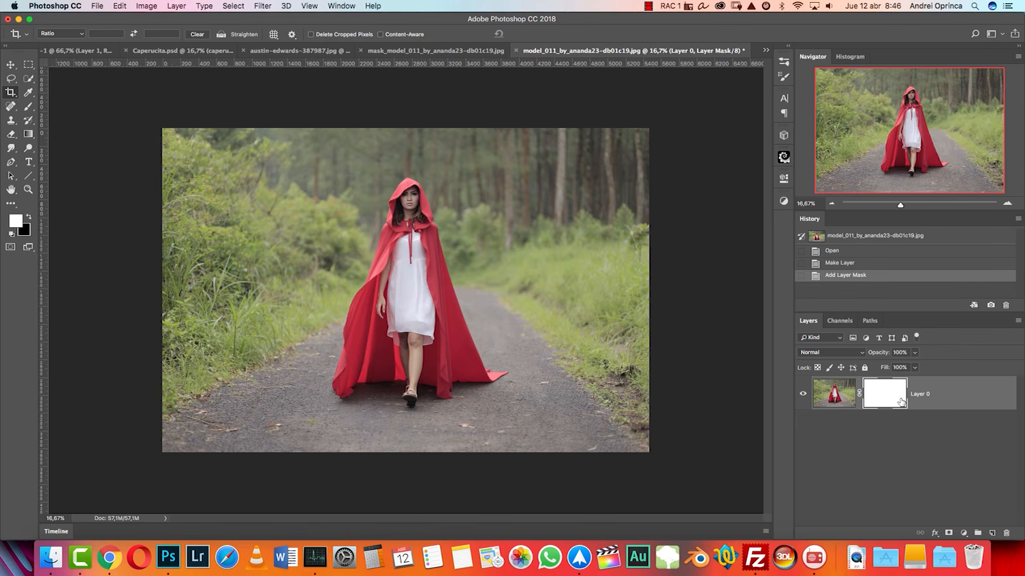
left_click(882, 405, "alt")
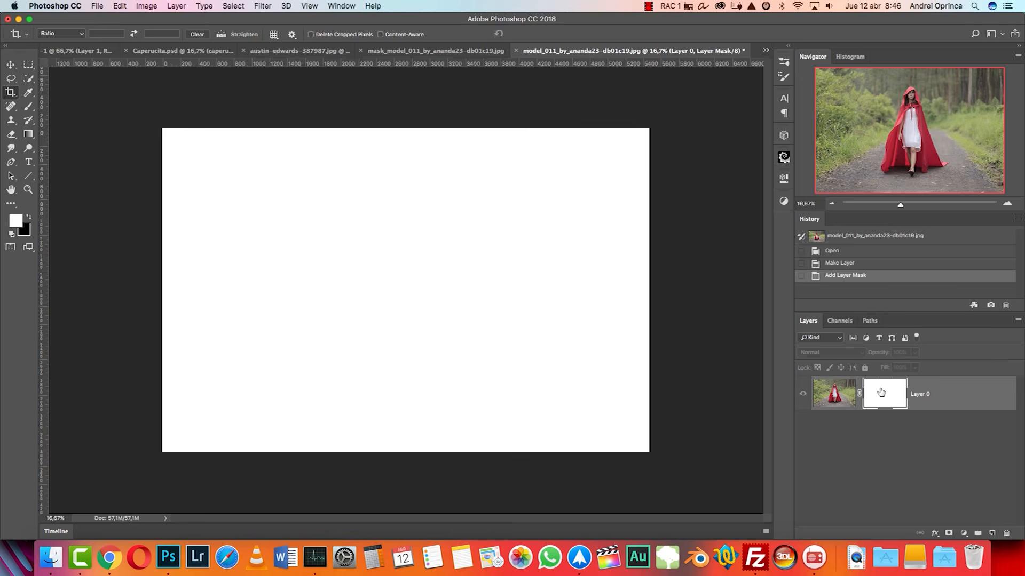
Step: Paste the copied silhouette into the layer mask, move it over the model's position in the photo, and deselect
key("super+v")
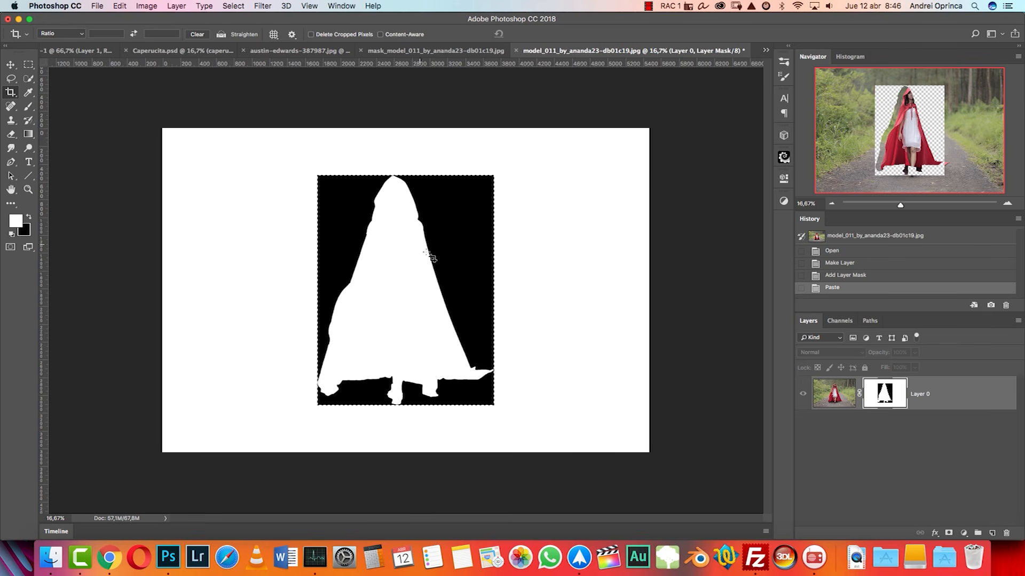
key("v")
left_click_drag(423, 277, 435, 296)
key("super+1")
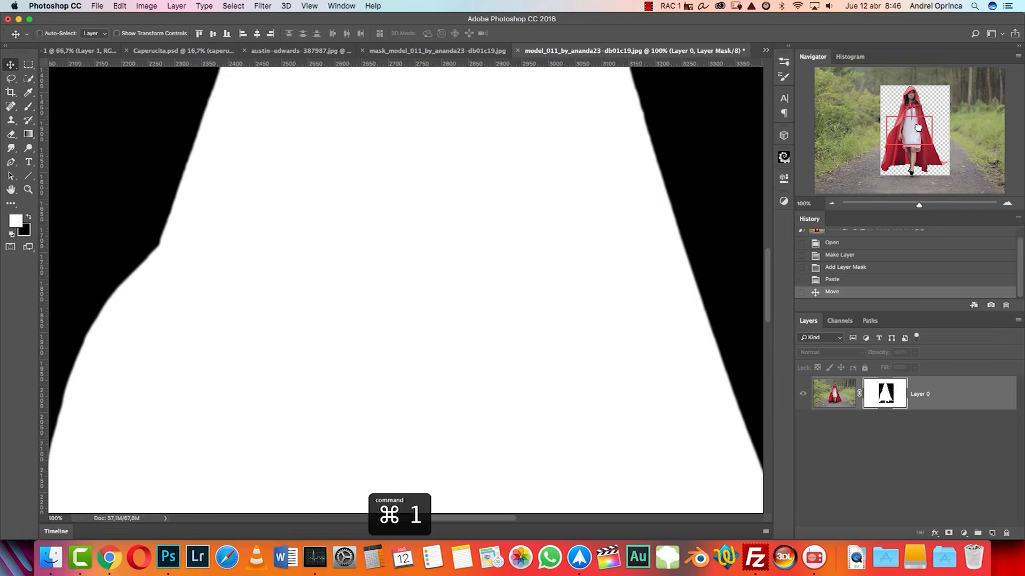
left_click_drag(923, 101, 922, 100)
key("super+d")
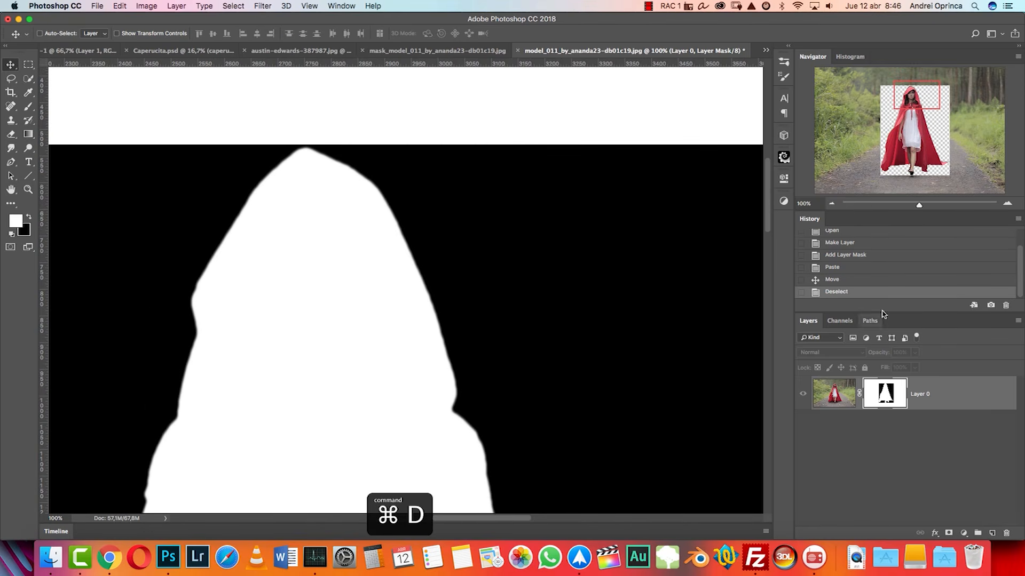
Step: Leave the isolated mask view with the mask enabled, and inspect the cut-out's edges around the cape and hood
left_click(831, 203)
left_click(832, 204)
left_click(831, 204)
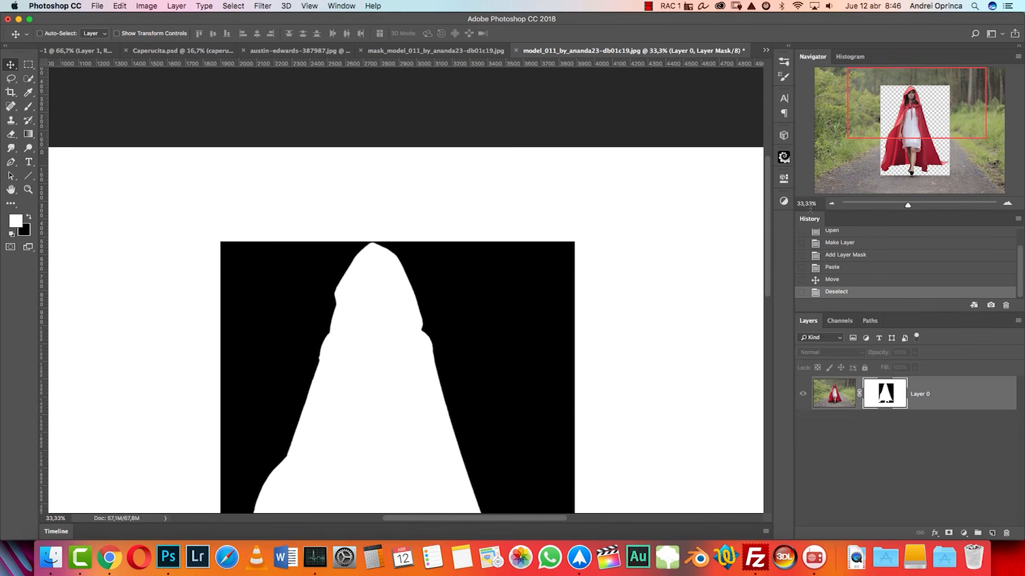
left_click(829, 204)
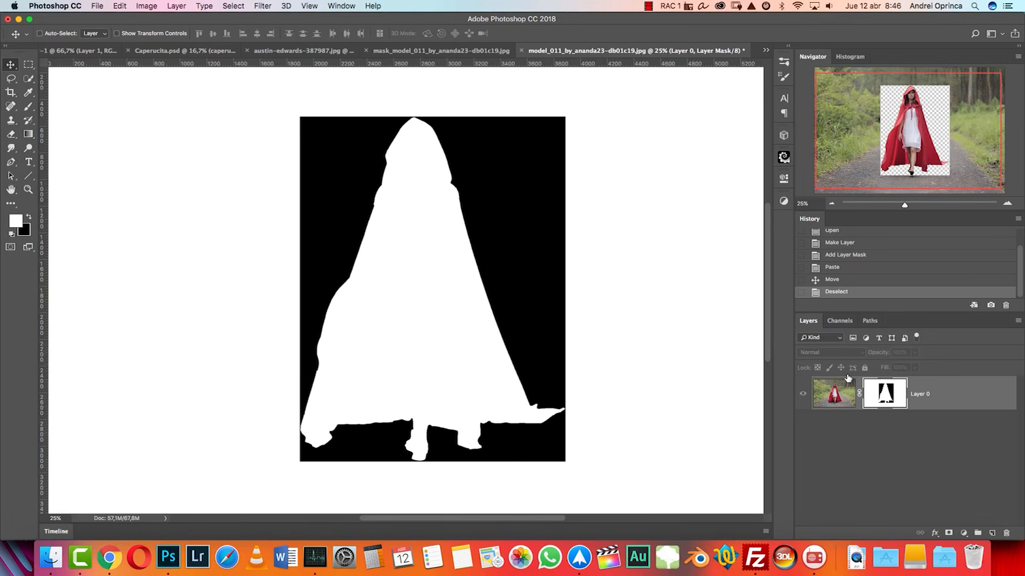
left_click(890, 402, "shift")
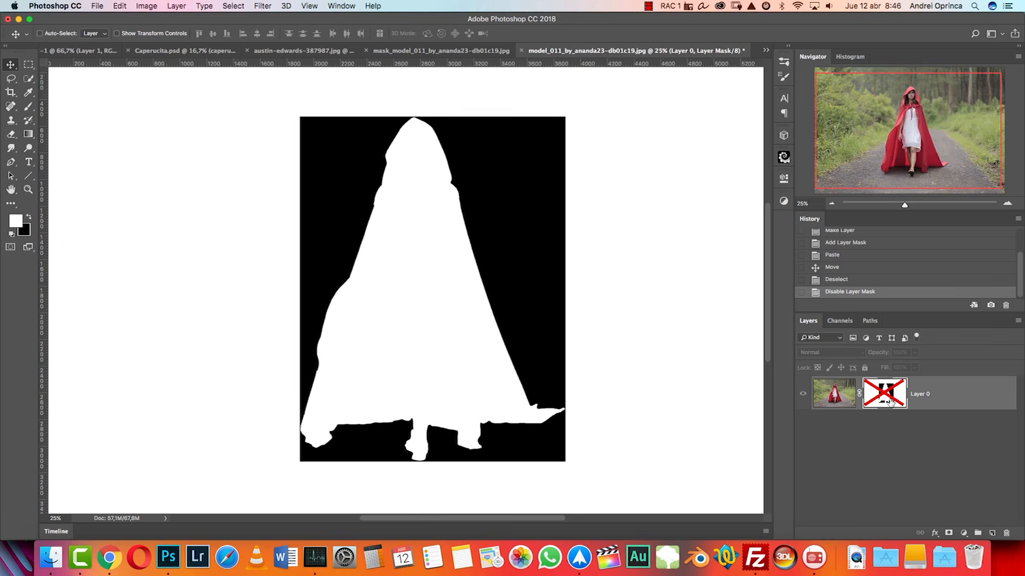
left_click(888, 397, "shift")
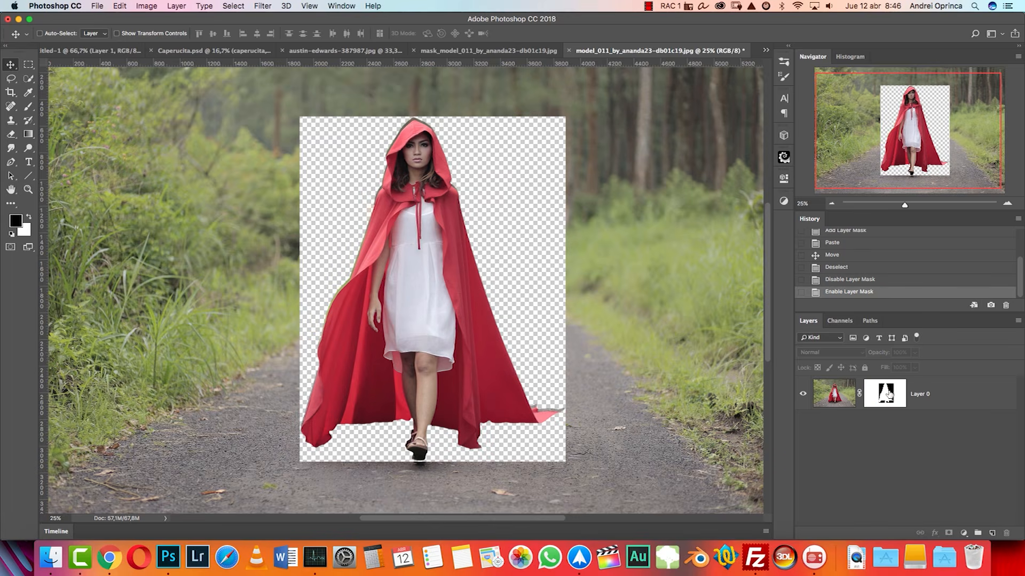
key("super+1")
scroll(558, 289, "up", 8)
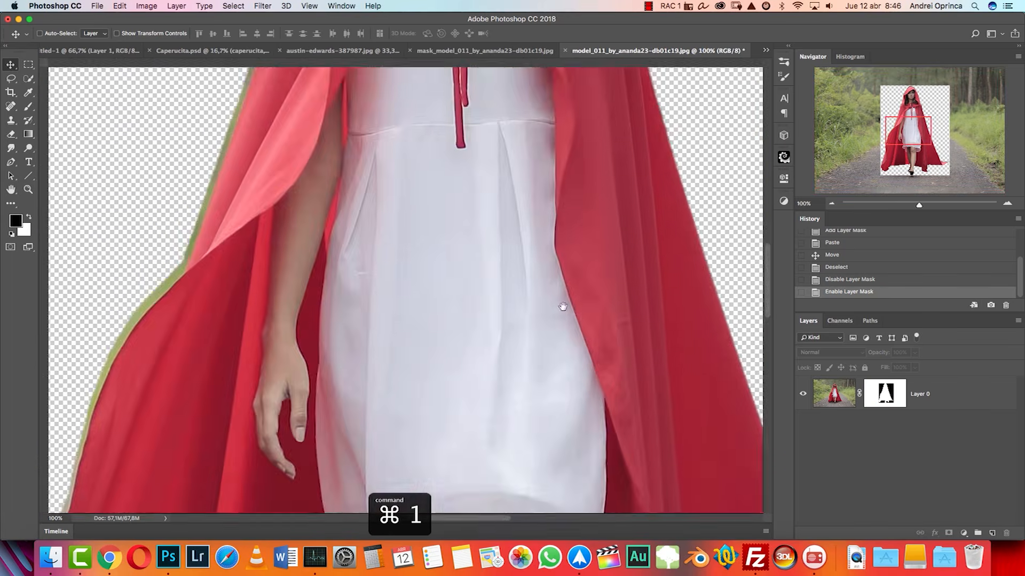
scroll(556, 277, "up", 5)
Step: Unlink the mask from the photo, shift it down and slightly right to fit the red hood and cape, and relink it
left_click(859, 395)
left_click(869, 398)
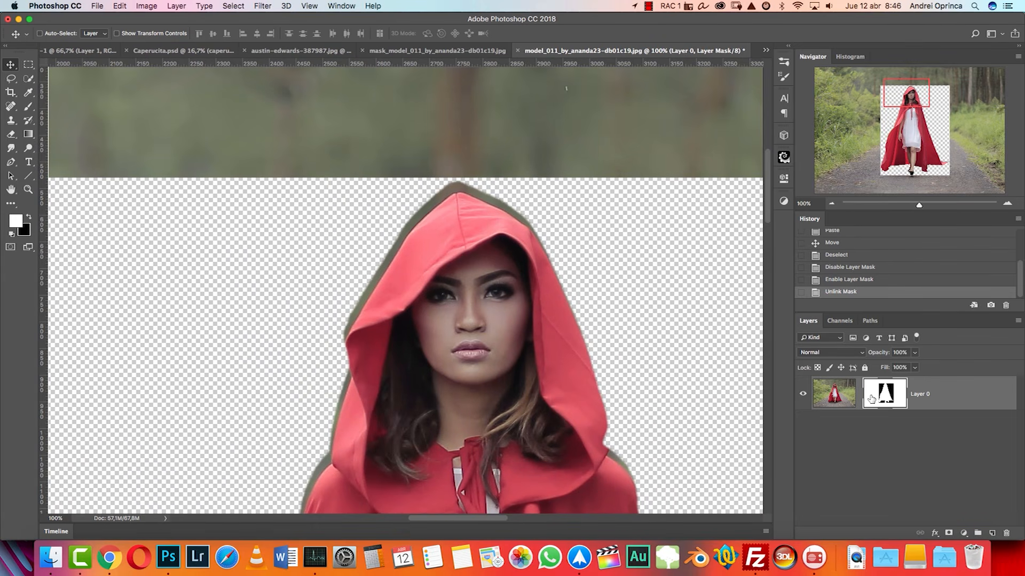
key("Down")
key("Down")
key("Down")
key("Down")
key("Down")
key("Down")
key("Down")
key("Down")
key("Down")
key("Down")
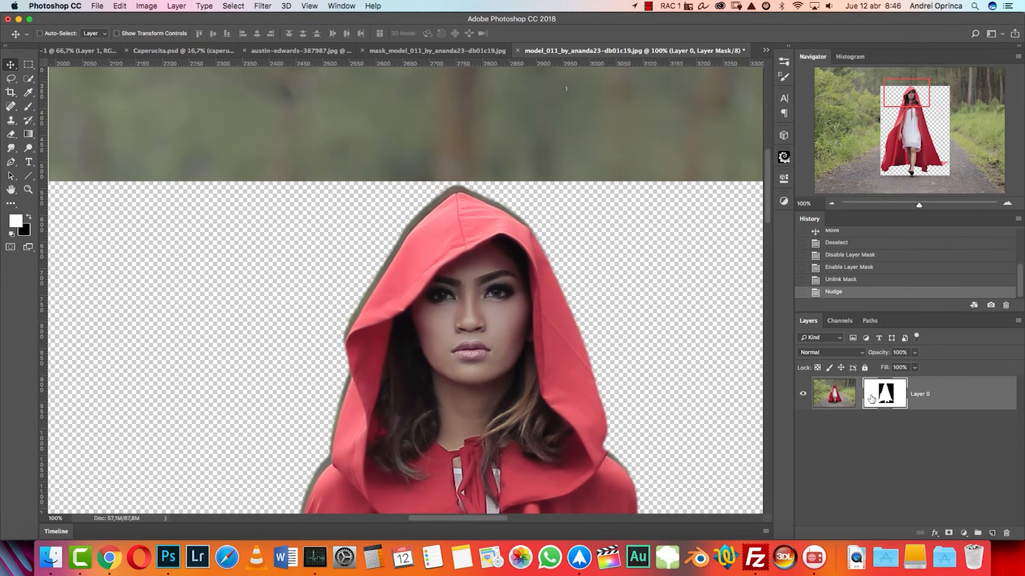
left_click_drag(462, 211, 465, 215)
key("Down")
key("Down")
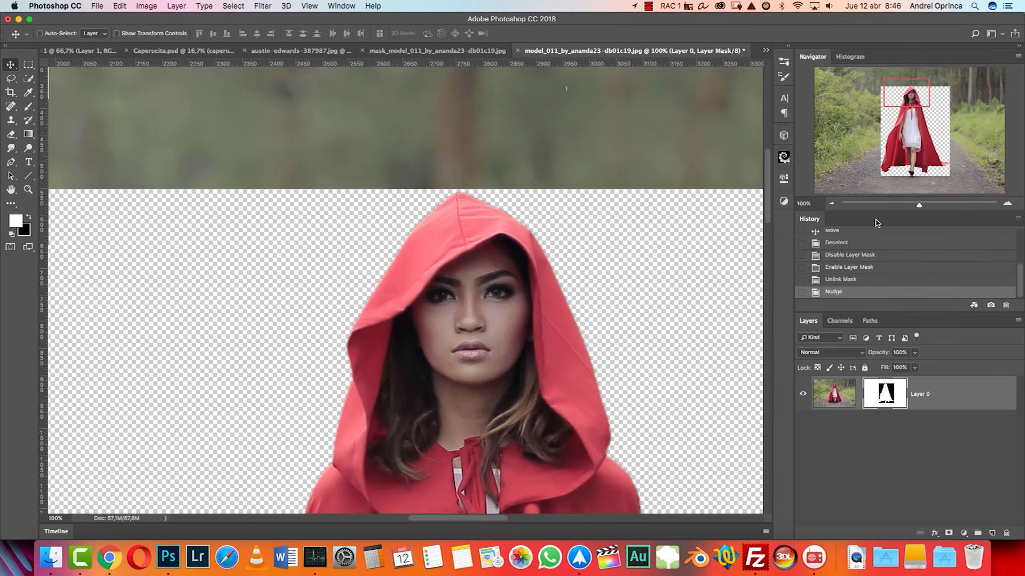
key("Down")
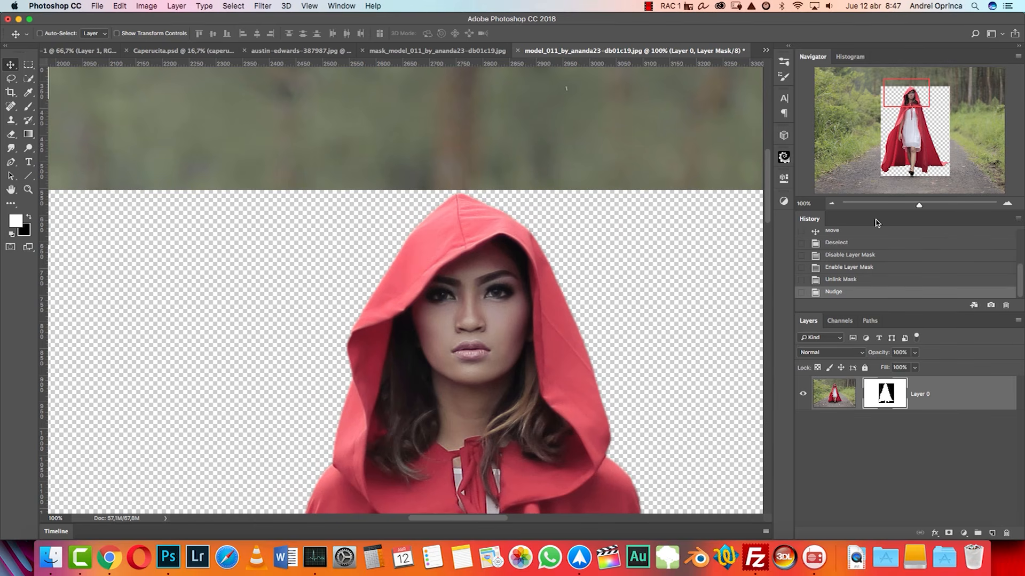
left_click_drag(901, 110, 923, 184)
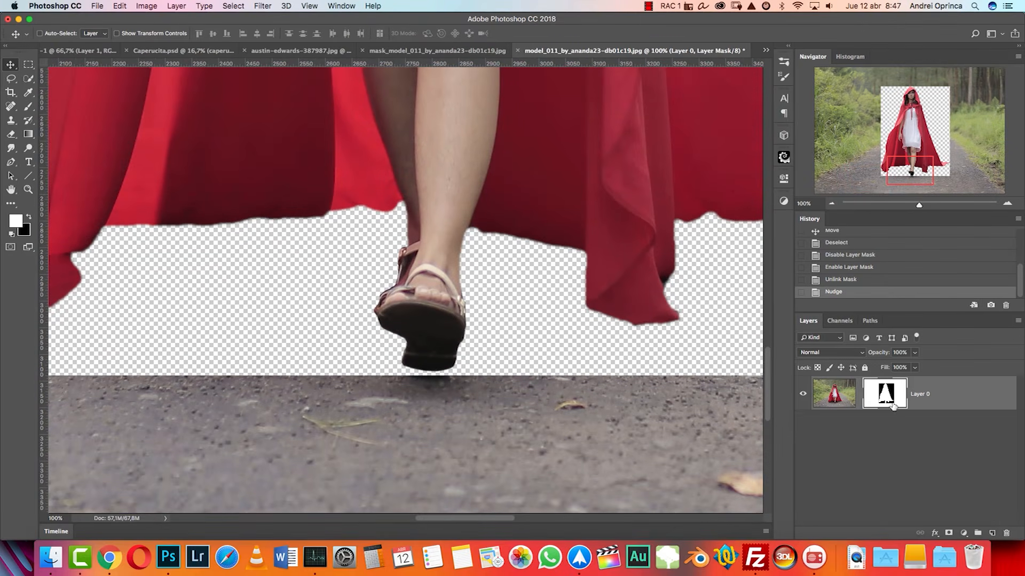
left_click(858, 394)
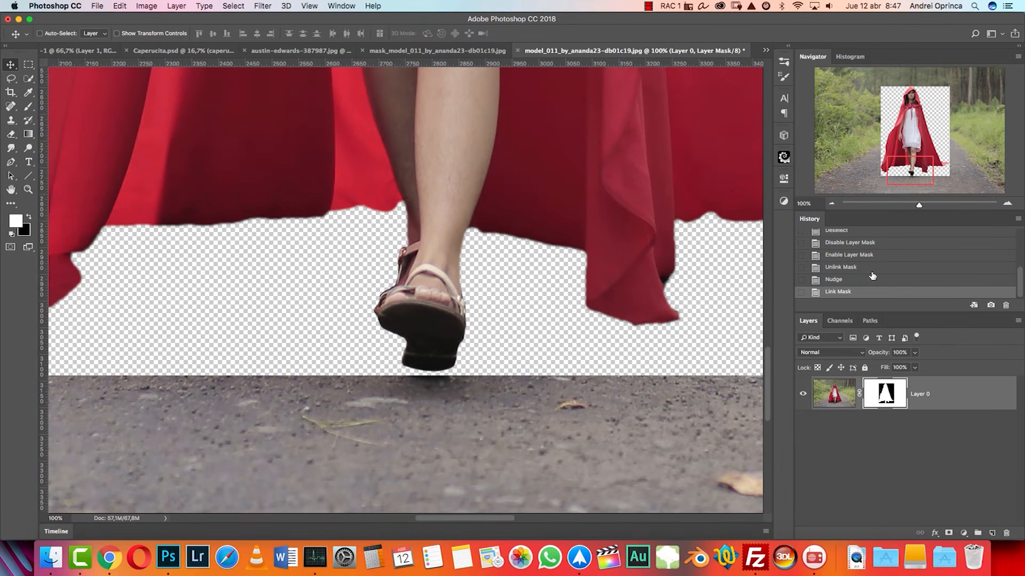
left_click(831, 204)
left_click(884, 398, "super")
key("super+d")
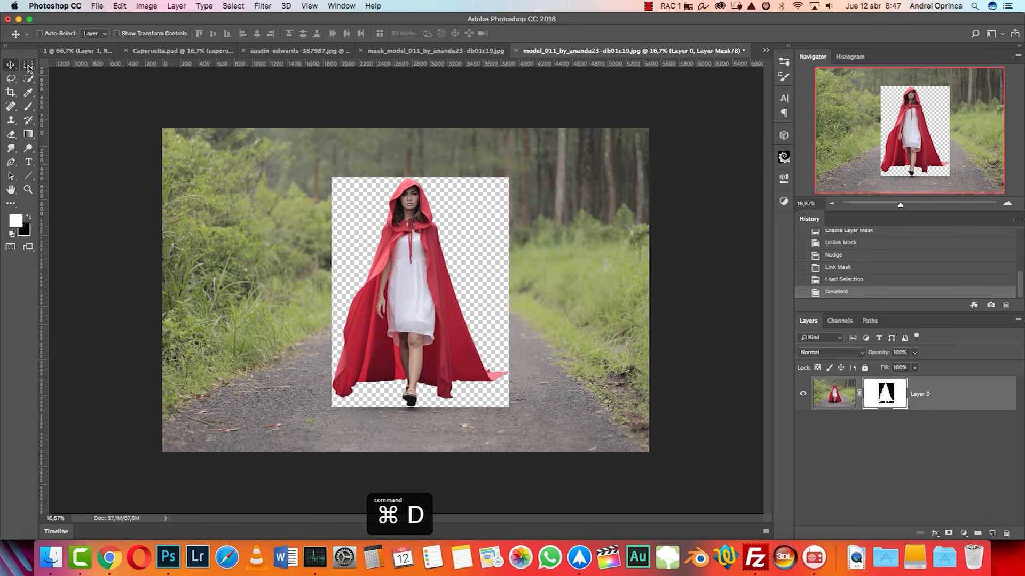
left_click(29, 66)
left_click_drag(653, 453, 509, 103)
key("super+d")
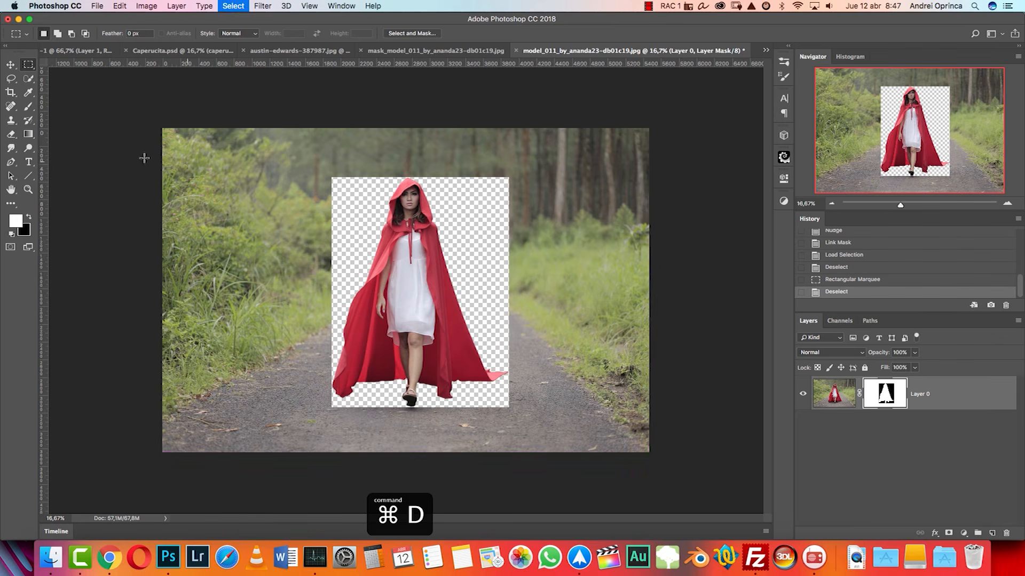
Step: Frame a crop roughly around the masked rectangle containing the model, with Delete Cropped Pixels enabled
key("c")
left_click_drag(640, 290, 578, 284)
left_click_drag(406, 452, 406, 429)
left_click_drag(232, 285, 316, 281)
left_click(311, 34)
left_click_drag(407, 151, 411, 174)
Step: Refine the crop edges at 100% until no background remains around the cut-out, and apply the crop
key("super+1")
scroll(537, 299, "up", 10)
left_click_drag(491, 172, 492, 180)
scroll(574, 214, "left", 10)
scroll(574, 213, "down", 5)
left_click_drag(553, 115, 565, 115)
scroll(565, 114, "down", 15)
left_click_drag(378, 216, 381, 216)
scroll(613, 265, "right", 20)
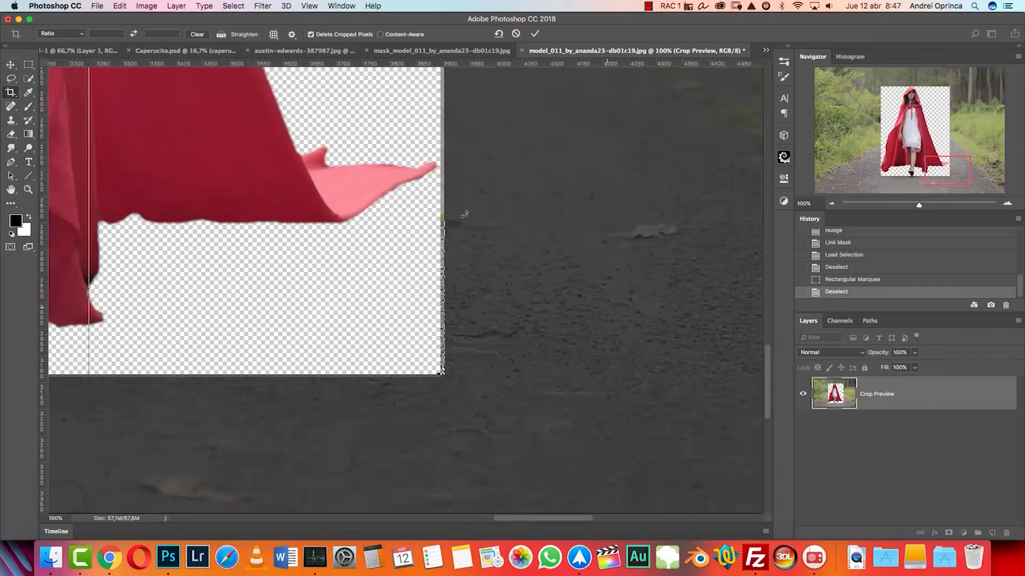
key("super+1")
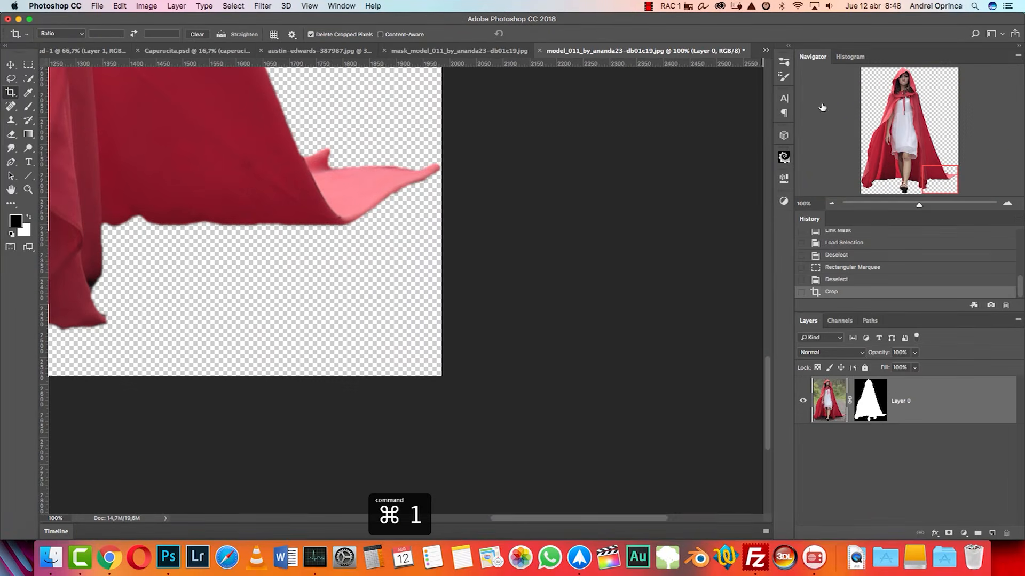
left_click(909, 107)
scroll(588, 186, "down", 8)
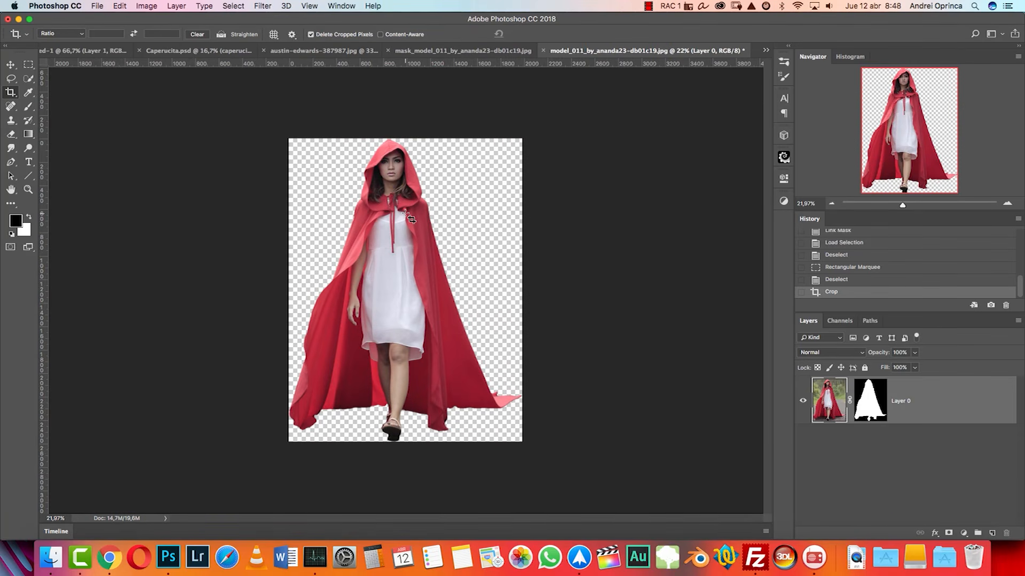
Step: Move the masked model layer from its photo into the dark forest walkway document, above the darkness layer
left_click(11, 64)
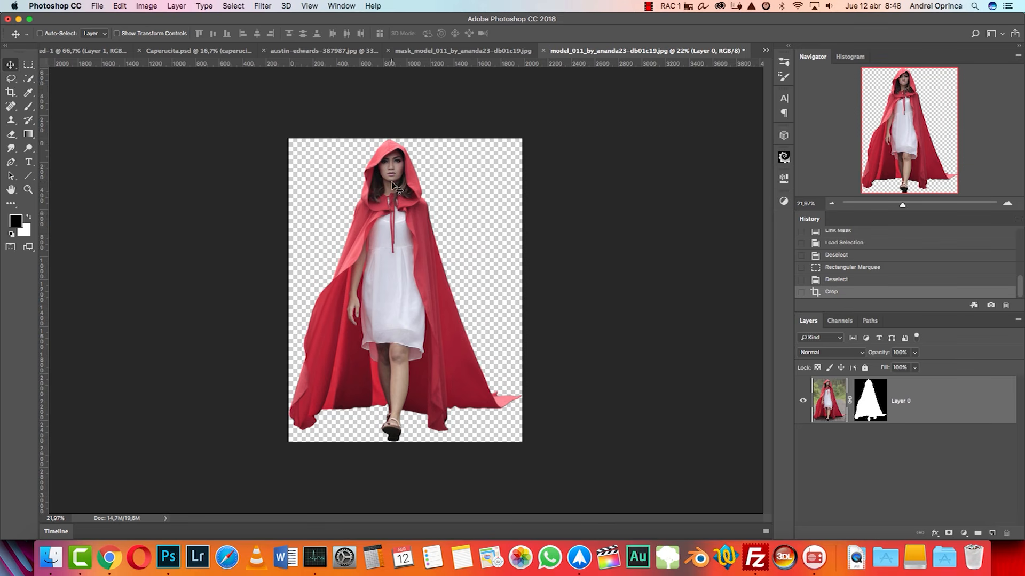
left_click_drag(404, 182, 340, 90)
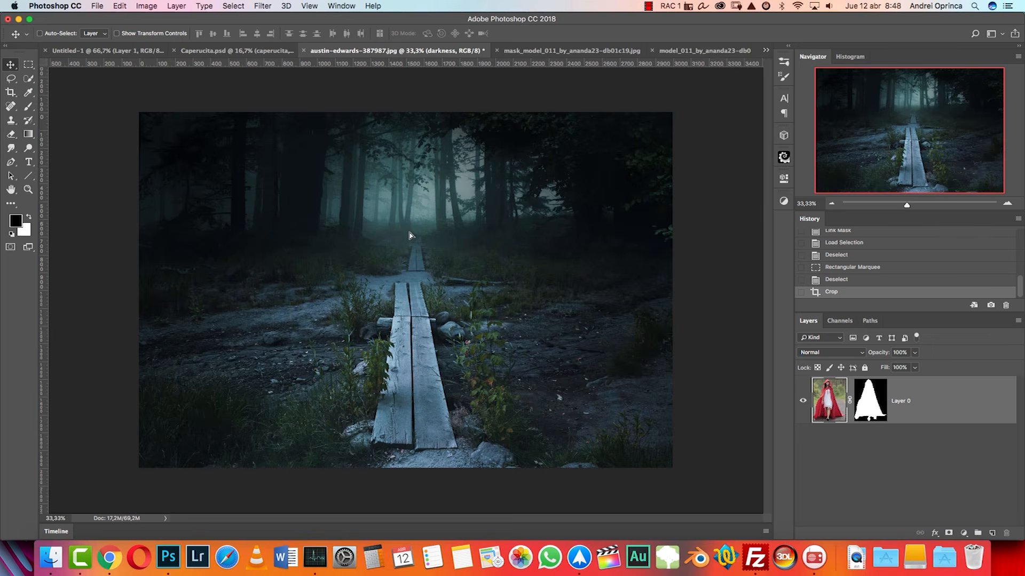
left_click_drag(410, 235, 414, 232)
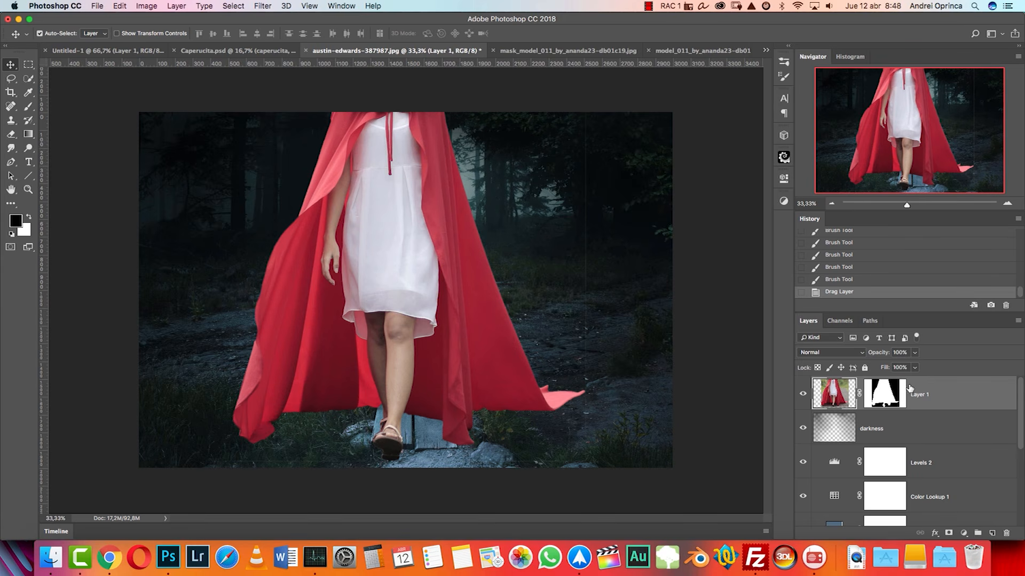
Step: Convert the model layer to a Smart Object and scale it to 39.65%, standing her on the wooden walkway
right_click(944, 396)
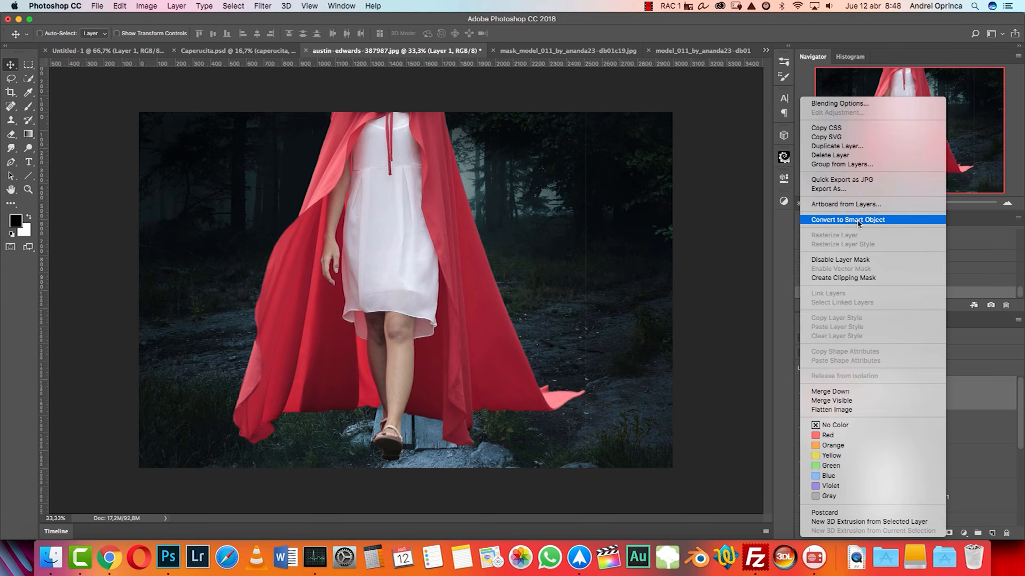
left_click(858, 220)
key("super+t")
left_click_drag(584, 456, 450, 303)
key("Return")
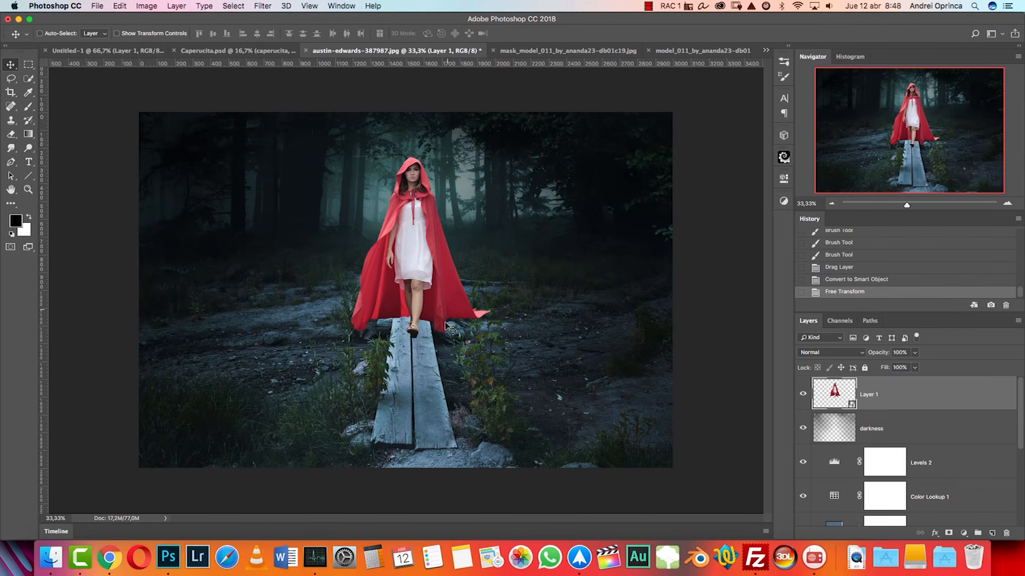
Step: Check the model's placement in Caperucita.psd, and reposition the model slightly lower on the walkway in the forest document
left_click(237, 50)
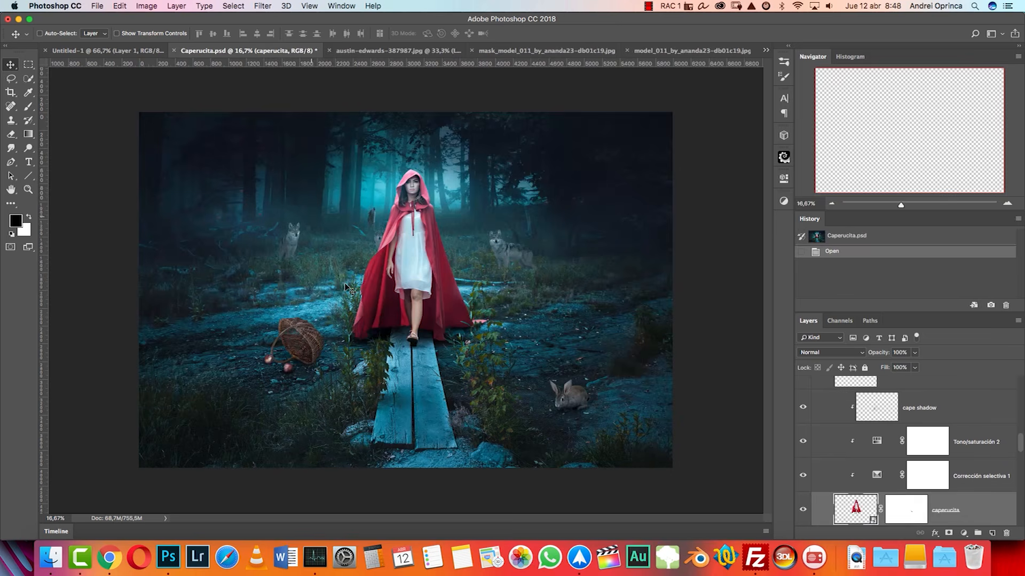
left_click(383, 51)
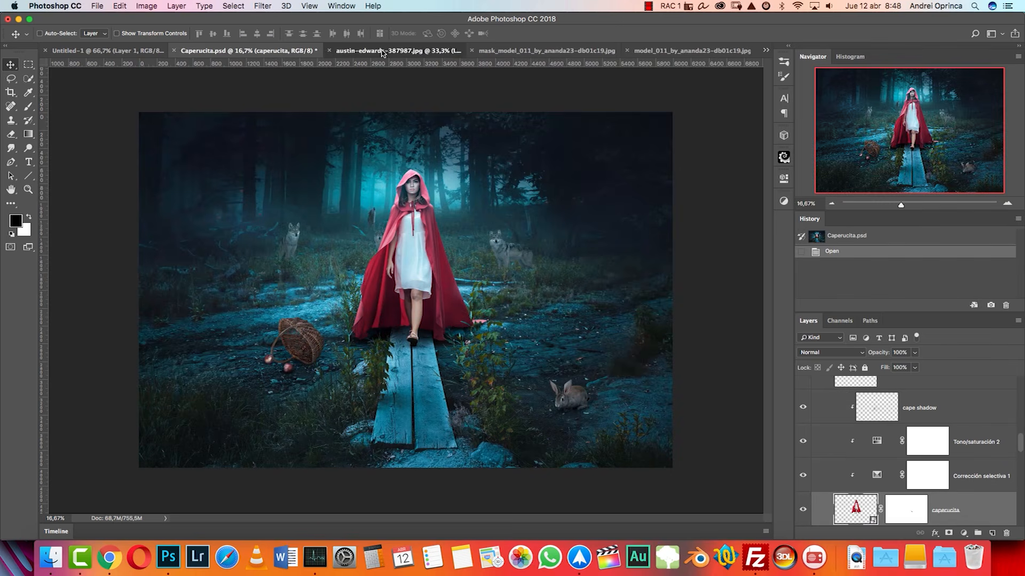
key("ctrl+t")
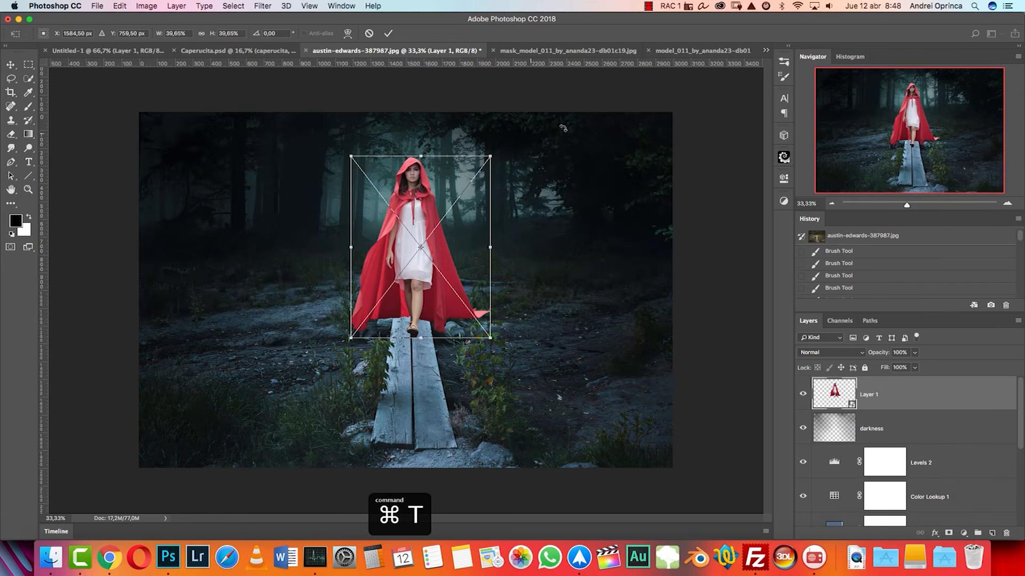
left_click_drag(490, 156, 469, 183)
left_click_drag(427, 245, 437, 195)
left_click_drag(436, 193, 441, 327)
left_click_drag(472, 274, 502, 235)
left_click_drag(448, 316, 430, 228)
key("Return")
Step: Rename the red-caped figure's layer as model and add a white layer mask to it
key("super+1")
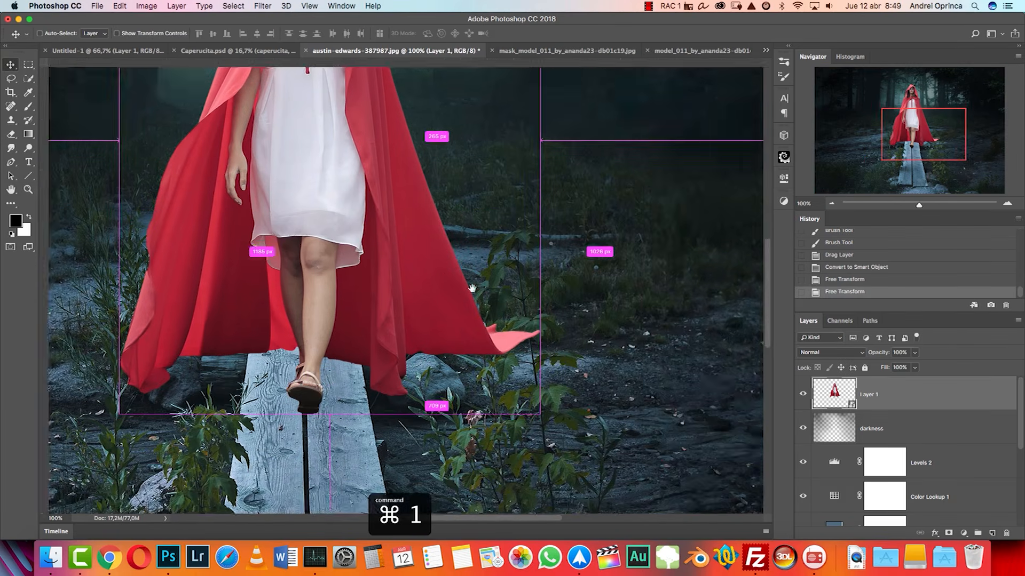
key("super+r")
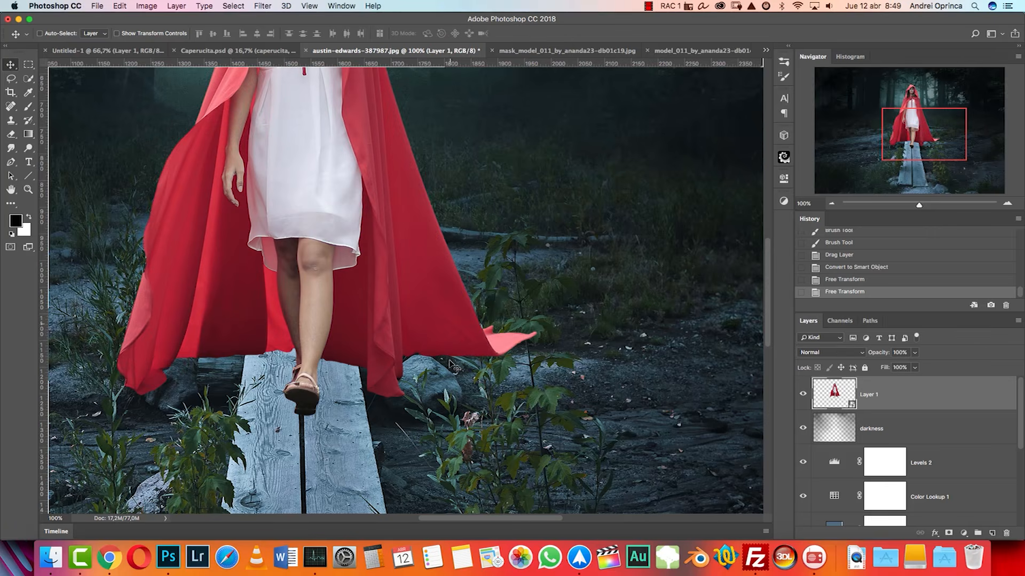
left_click_drag(419, 324, 332, 383)
double_click(868, 396)
type("model")
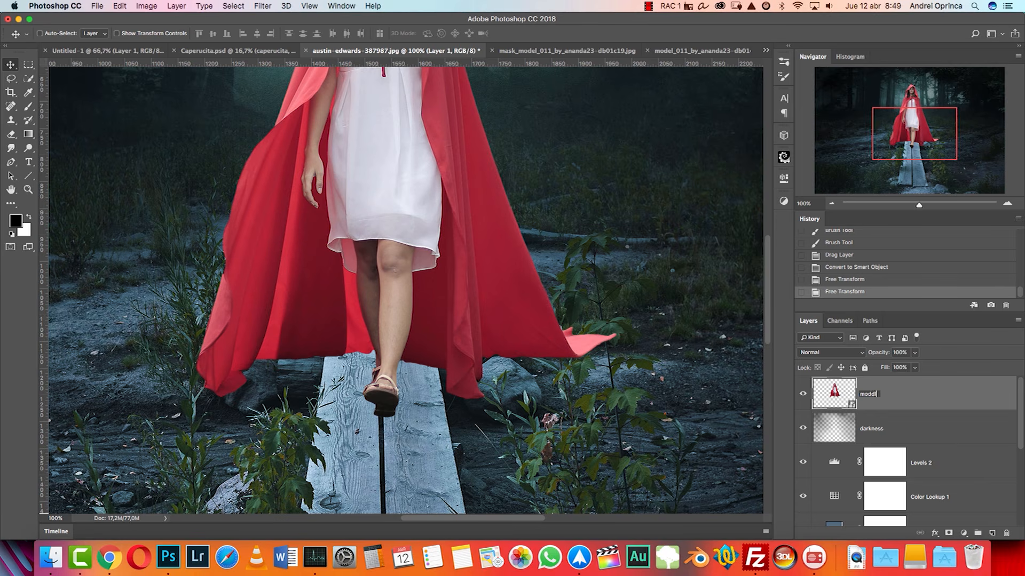
key("Return")
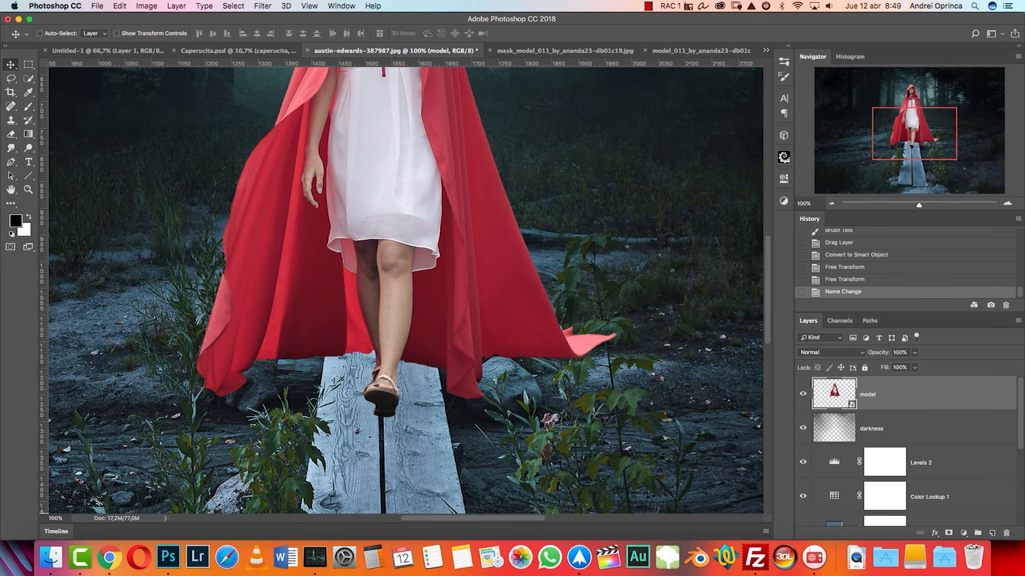
left_click(949, 533)
Step: Lower the model layer's opacity to 41% so the plants behind the cape's trailing corner can be seen
left_click(1010, 205)
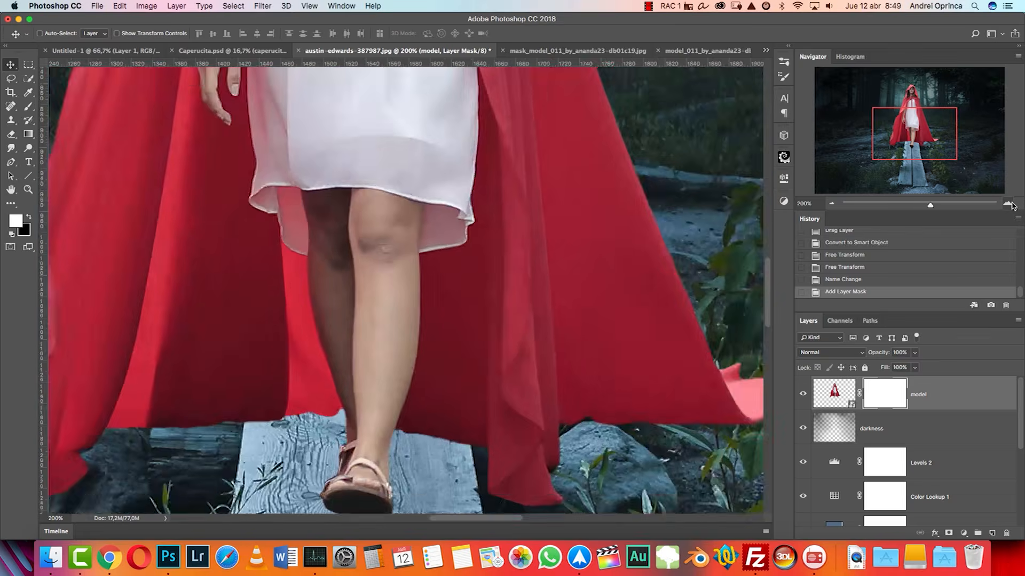
left_click(1010, 205)
left_click_drag(594, 362, 137, 277)
left_click_drag(461, 362, 449, 322)
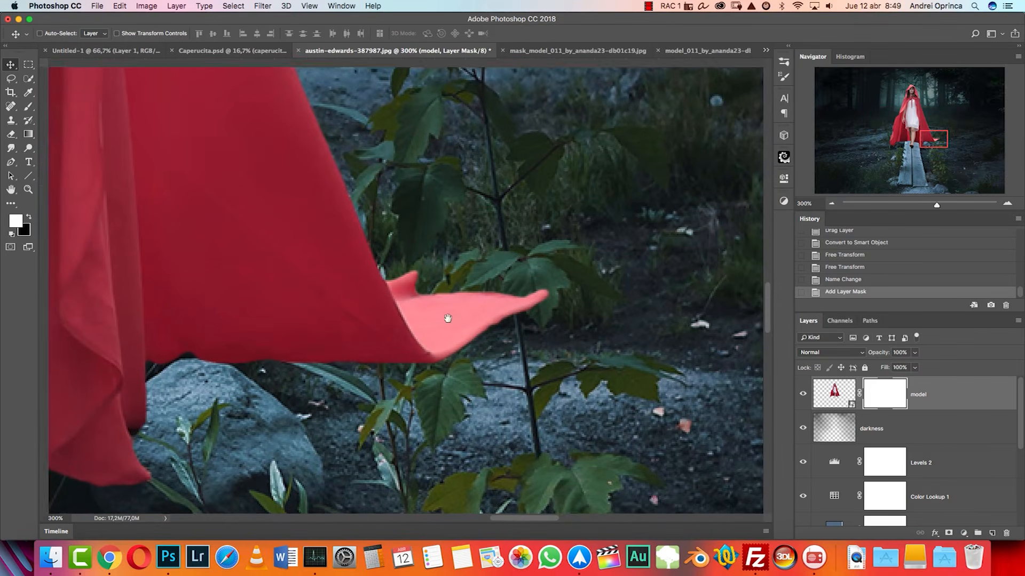
left_click_drag(914, 353, 886, 367)
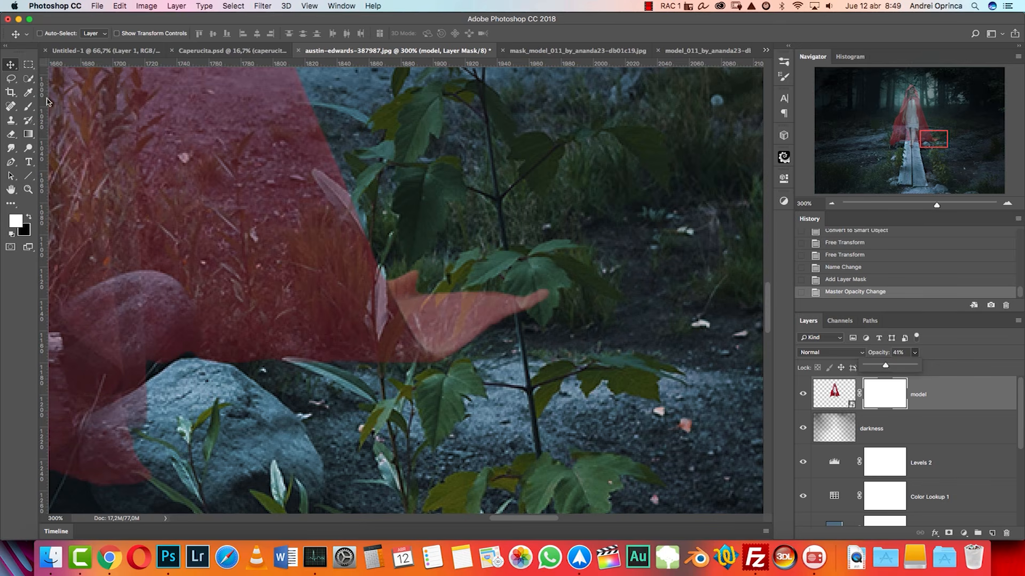
Step: Set up a smaller, hard-edged brush at 100% opacity for painting on the model layer's mask
left_click(28, 106)
right_click(447, 246)
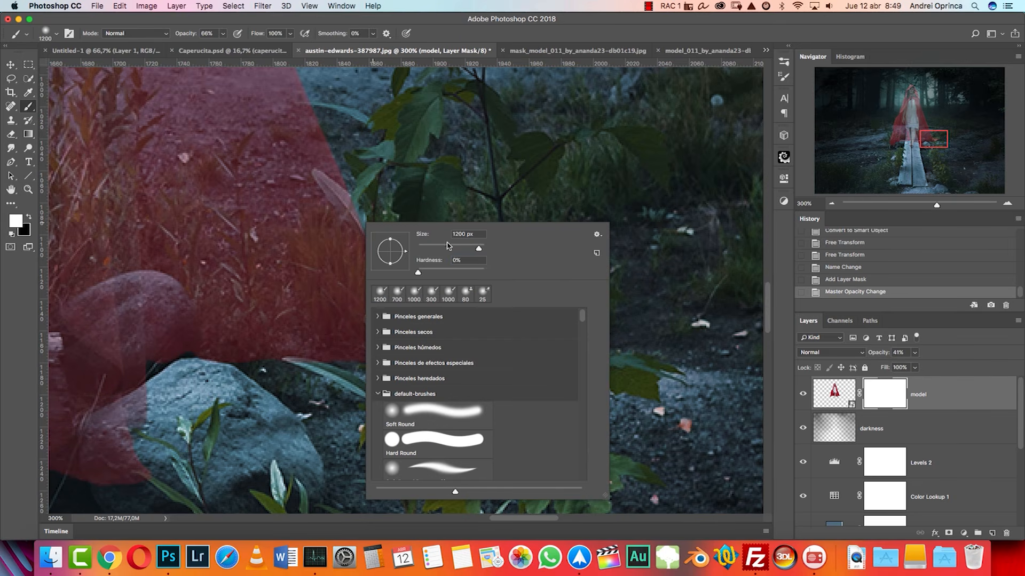
left_click_drag(472, 273, 484, 266)
left_click(443, 248)
left_click(873, 393)
key("bracketleft")
key("bracketleft")
key("bracketleft")
key("0")
Step: Turn off the brush's Transfer setting and shrink the brush to fit the narrow leaves
left_click(784, 79)
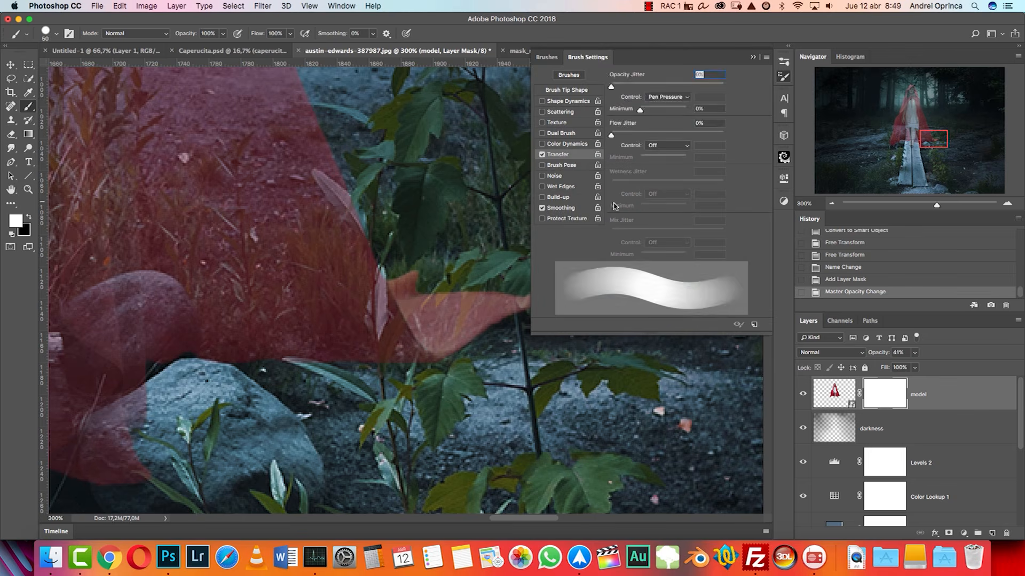
left_click(543, 155)
left_click(754, 58)
key("bracketleft")
key("bracketleft")
key("bracketleft")
key("bracketleft")
key("bracketleft")
key("bracketleft")
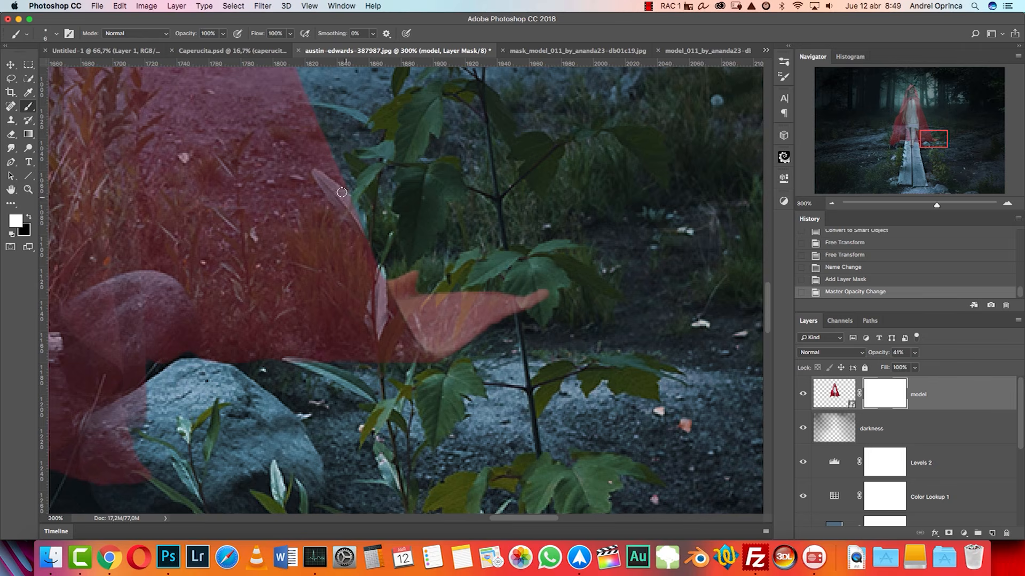
Step: Paint black on the model's mask over the leaves and stems crossing the cape's trailing corner
key("x")
mouse_move(332, 187)
left_mouse_down()
mouse_move(319, 174)
mouse_move(363, 230)
left_mouse_up()
mouse_move(377, 299)
left_mouse_down()
mouse_move(374, 328)
mouse_move(389, 289)
mouse_move(379, 330)
mouse_move(369, 310)
mouse_move(394, 310)
mouse_move(399, 287)
mouse_move(433, 310)
mouse_move(414, 302)
mouse_move(420, 316)
mouse_move(399, 330)
left_mouse_up()
left_click(413, 302)
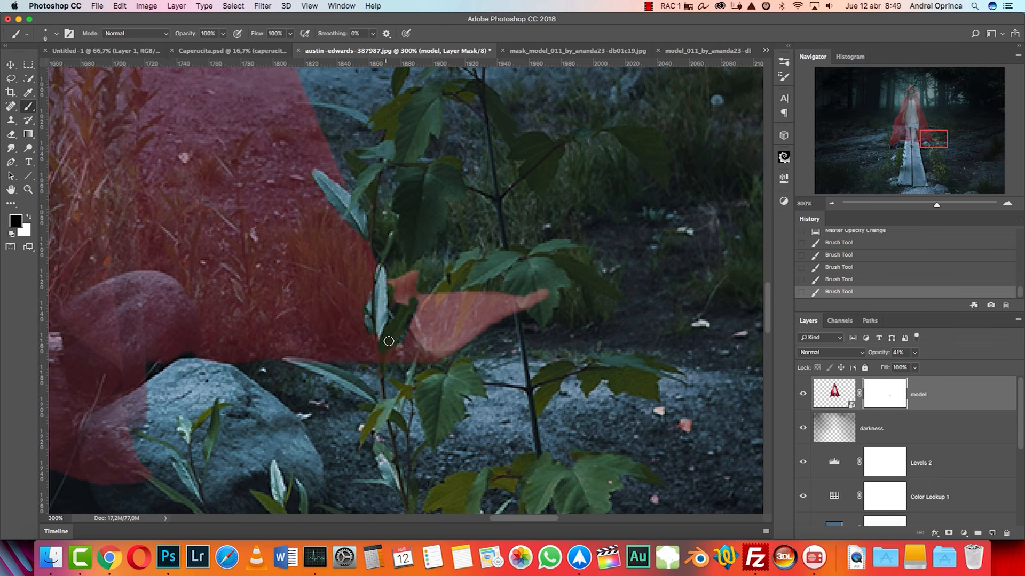
left_click(381, 360)
left_click_drag(459, 286, 426, 308)
Step: Mask the cape's opposite lower edge with a finer brush so the tall plant's leaves sit in front of it
scroll(445, 329, "left", 10)
scroll(445, 329, "down", 5)
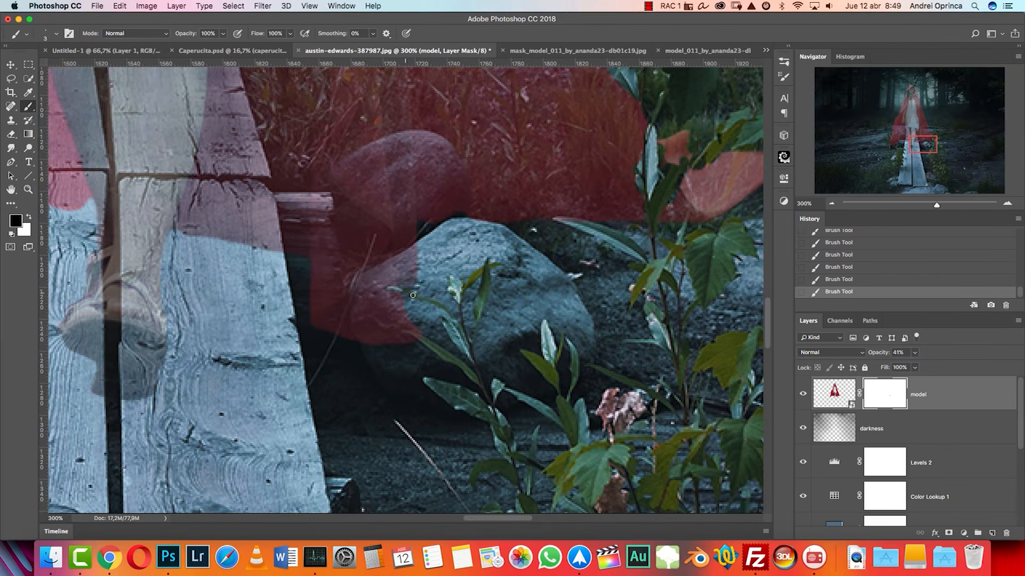
scroll(229, 275, "left", 15)
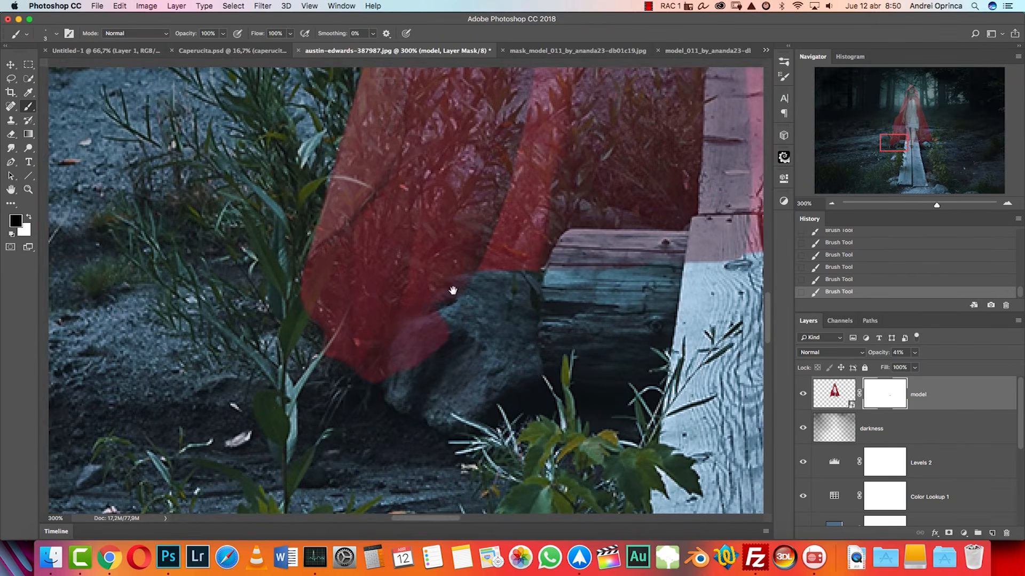
left_click_drag(318, 278, 302, 302)
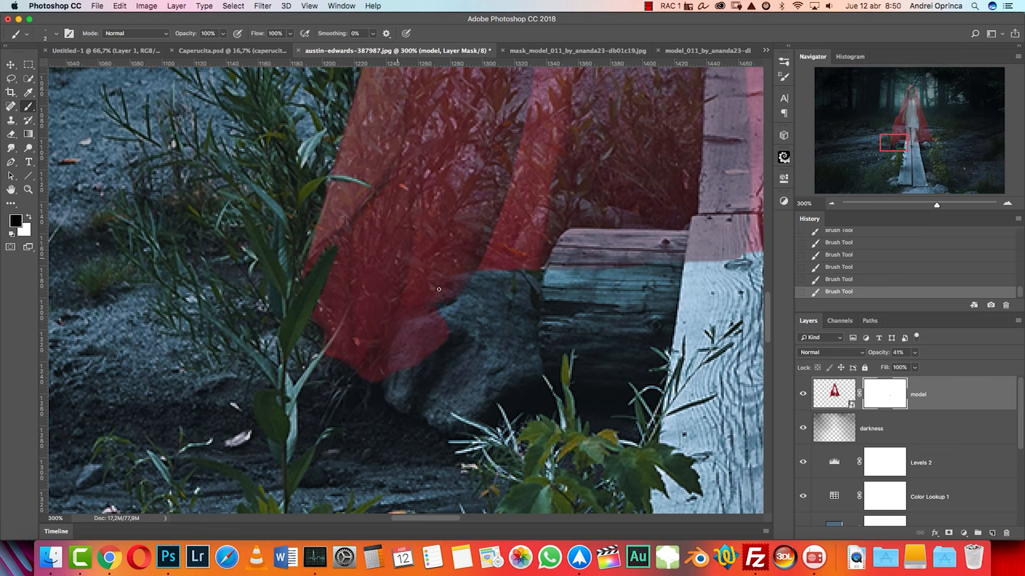
left_click_drag(475, 282, 444, 437)
Step: Restore the model layer's opacity to 100% and compare the cape with its mask disabled and enabled
left_click_drag(492, 139, 430, 254)
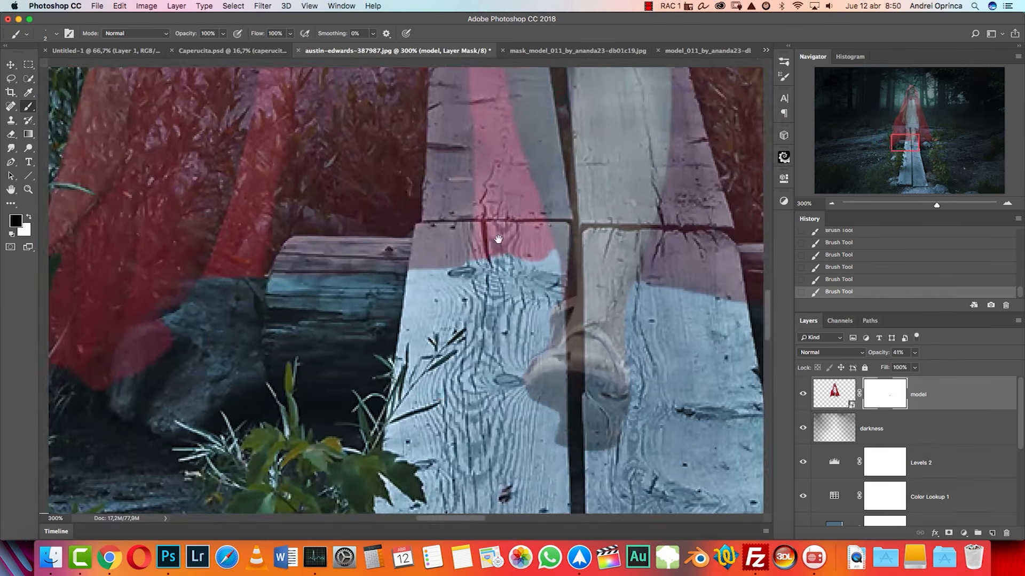
left_click_drag(496, 238, 380, 111)
key("super+minus")
key("super+minus")
key("super+minus")
left_click(914, 353)
left_click_drag(915, 366, 955, 370)
left_click(941, 391)
left_click_drag(578, 238, 570, 325)
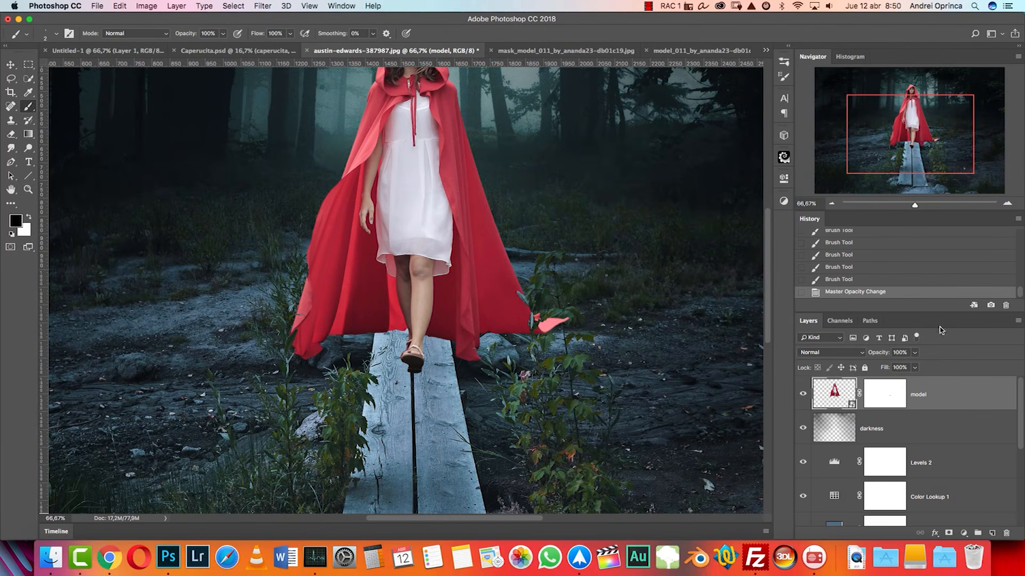
left_click(885, 397, "shift")
left_click(885, 397, "shift")
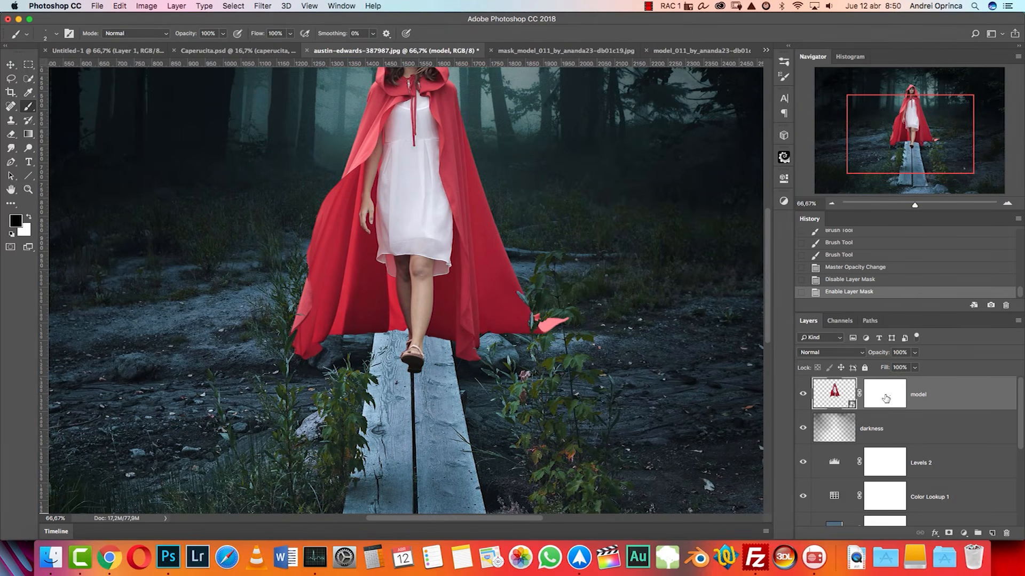
Step: In Caperucita.psd, examine the leaves over the cape's trailing corner by toggling the caperucita layer's mask
left_click(244, 52)
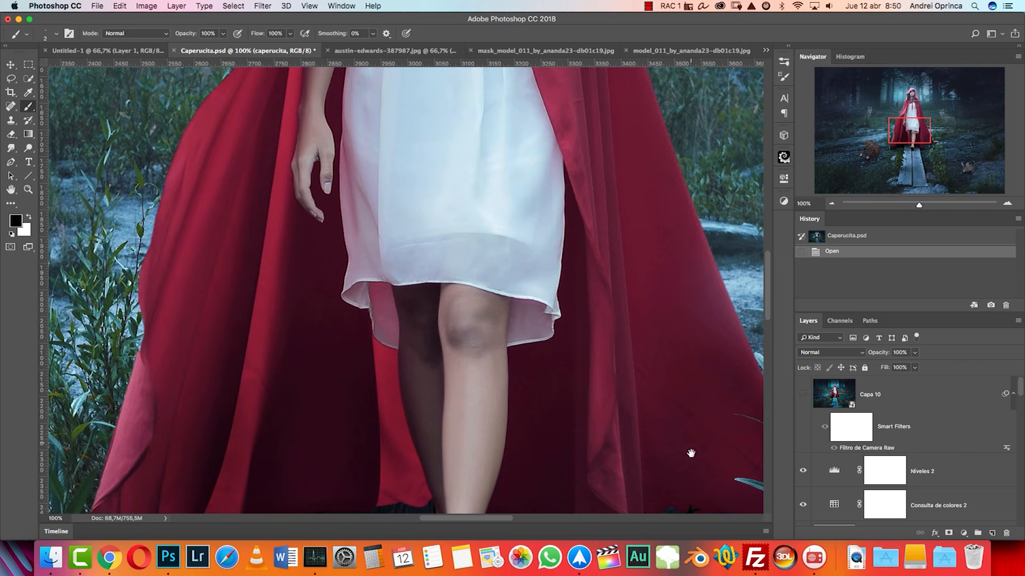
left_click_drag(691, 453, 359, 315)
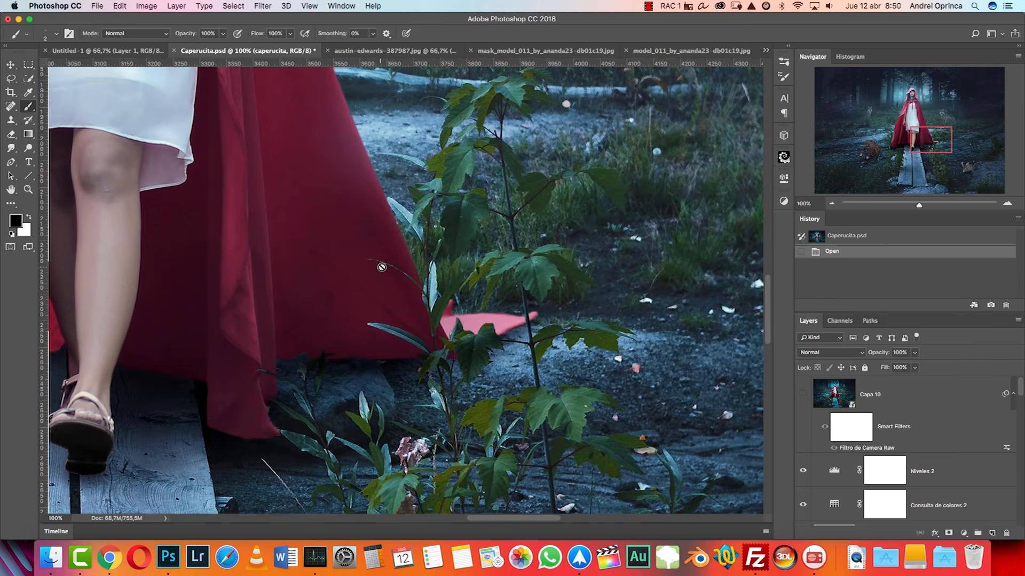
left_click_drag(1021, 391, 1015, 448)
left_click(897, 419, "shift")
left_click(900, 420, "shift")
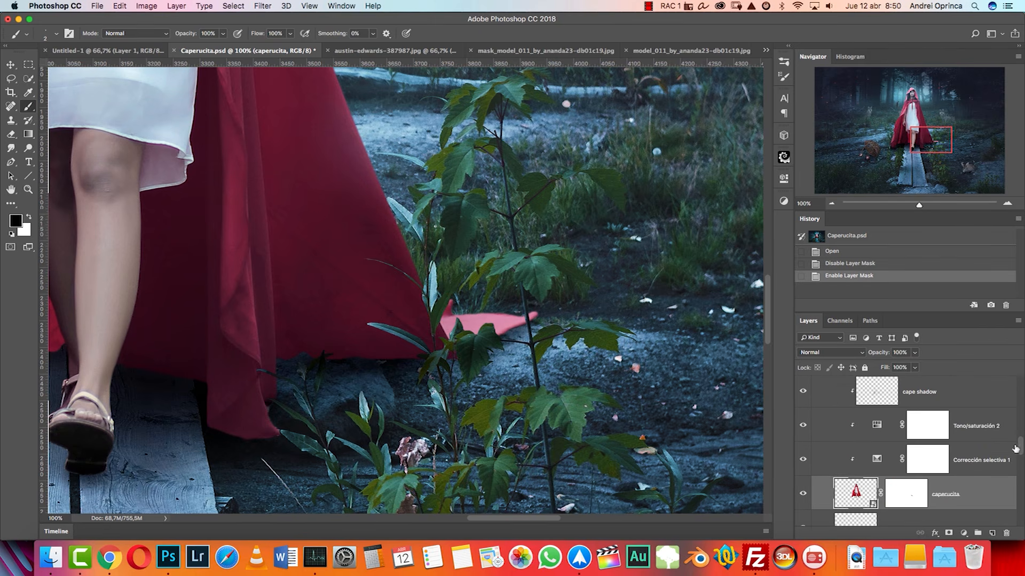
left_click(906, 492, "shift")
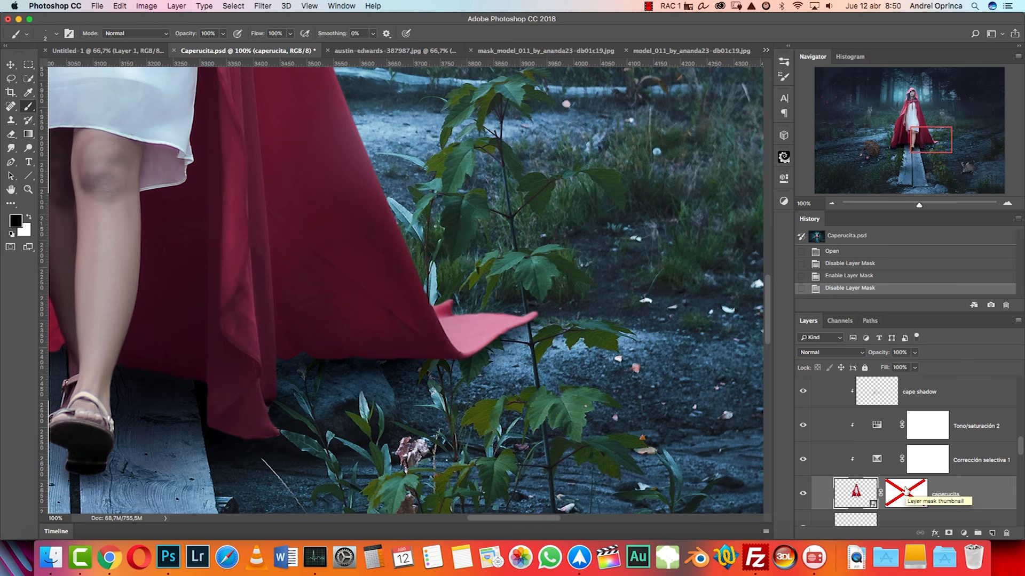
left_click(906, 492, "shift")
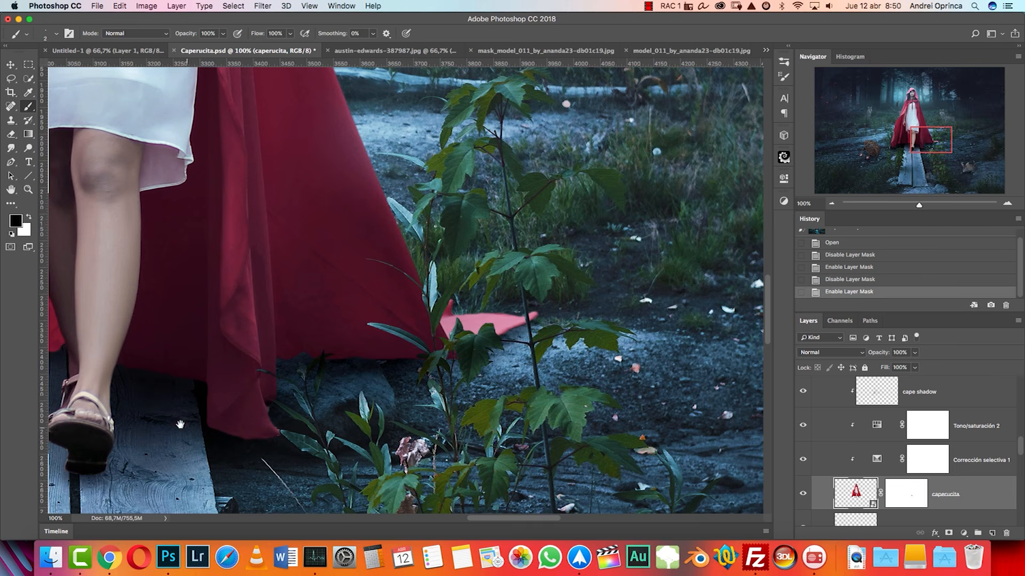
Step: Examine the masked grass at the cape's other lower edge with the mask off and on, and review the full composition
left_click_drag(180, 424, 661, 336)
left_click_drag(453, 361, 433, 426)
key("super+r")
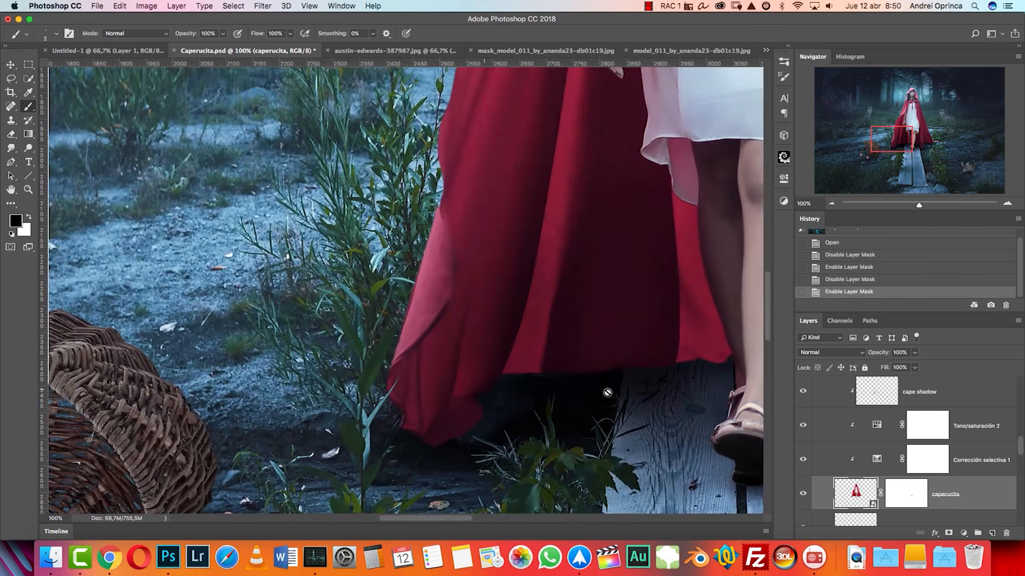
left_click(910, 502, "shift")
left_click(904, 497, "shift")
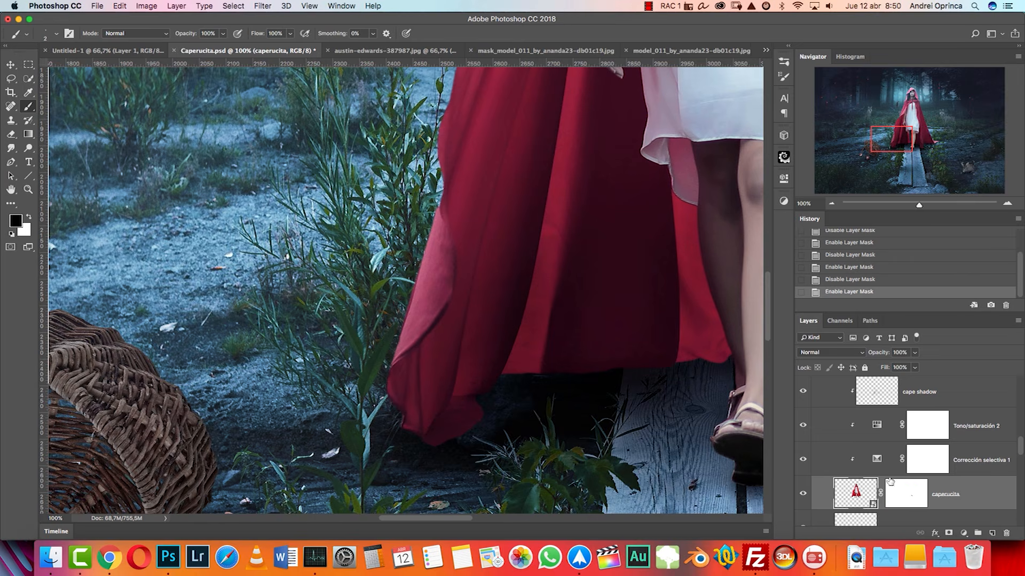
left_click(831, 204)
left_click(831, 204)
left_click(831, 204)
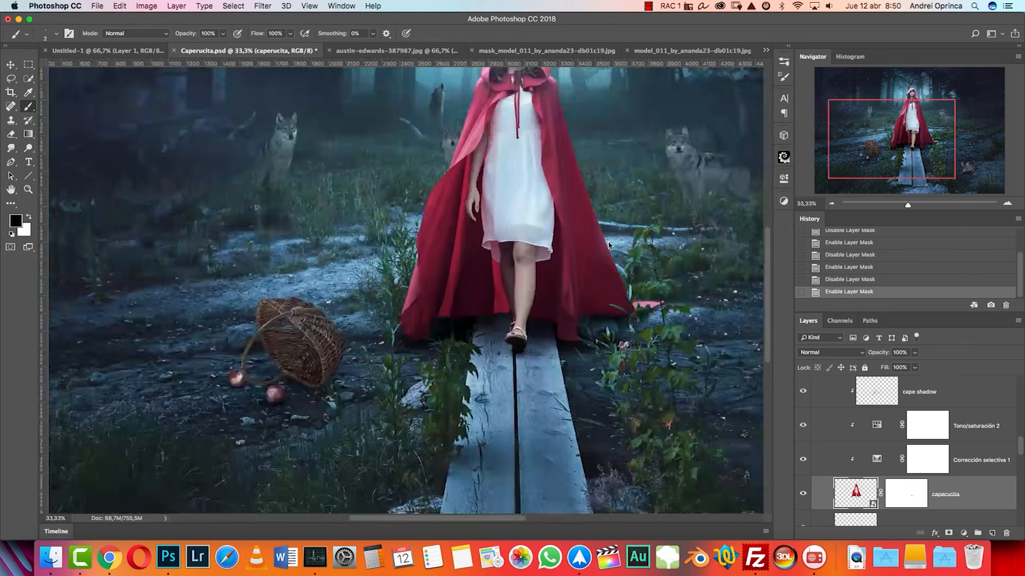
left_click(831, 204)
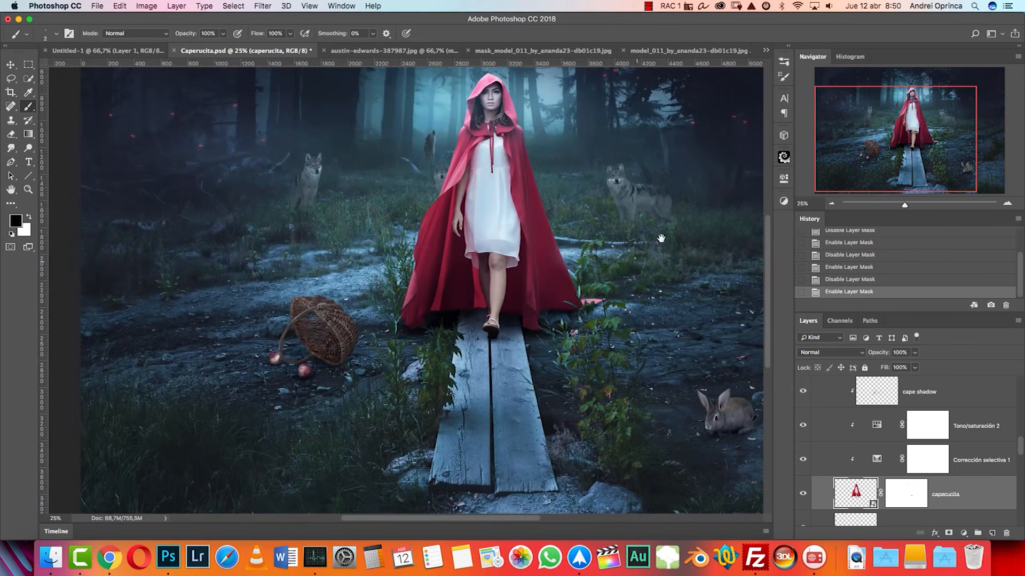
Step: Close the mask_model_011 and model_011 source image documents
left_click(540, 49)
key("super+w")
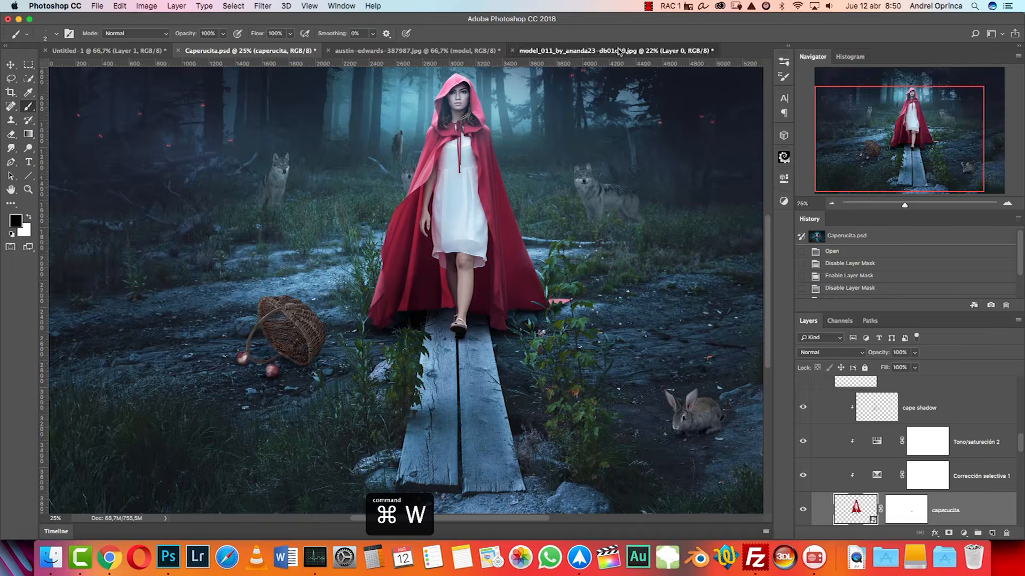
left_click(618, 51)
key("super+w")
left_click(477, 192)
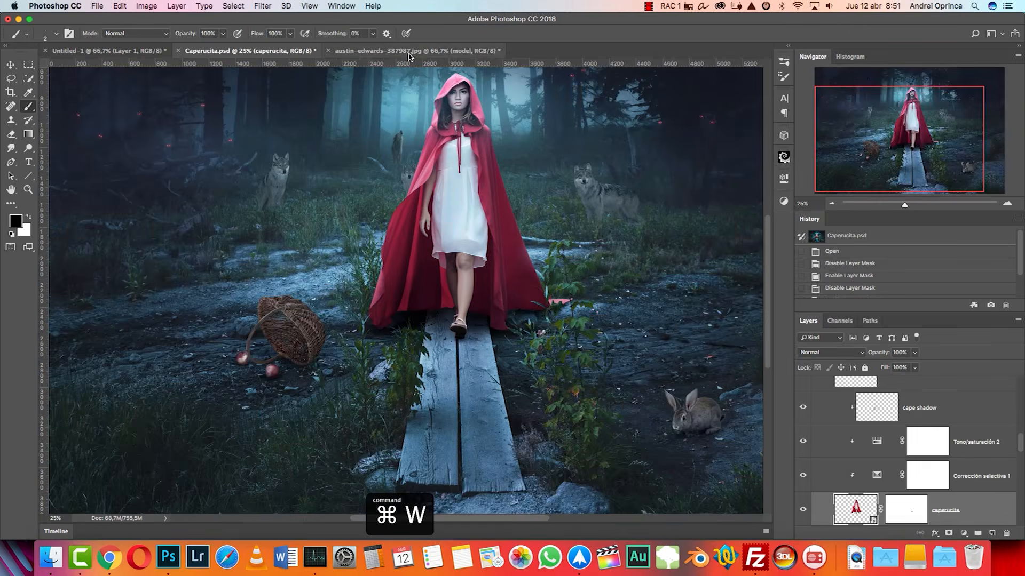
Step: In the forest document, fill a rectangular strip above the model's hood with black on her layer mask and deselect
left_click(409, 53)
left_click_drag(907, 161, 904, 154)
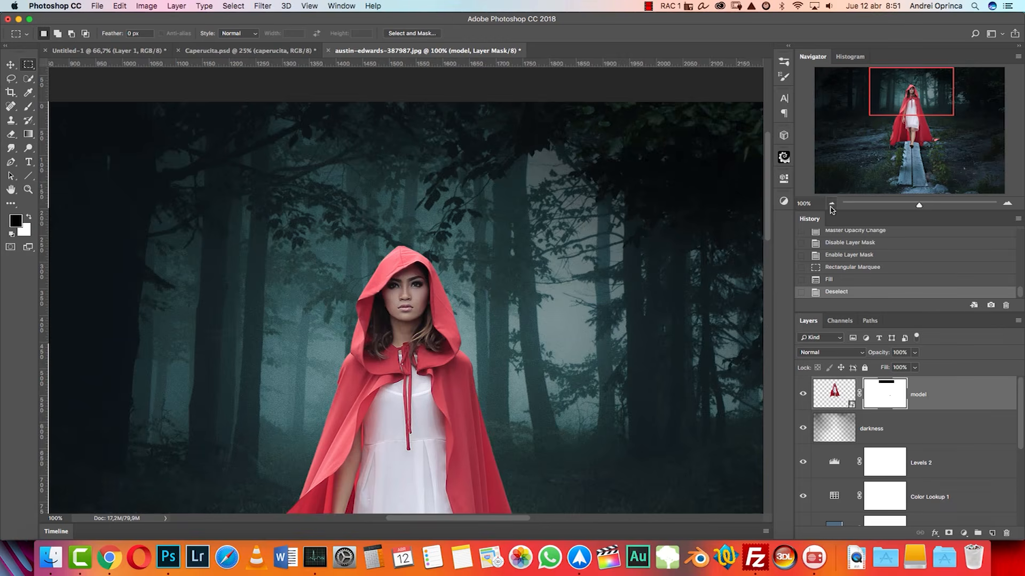
left_click(831, 205)
left_click(831, 204)
left_click(831, 204)
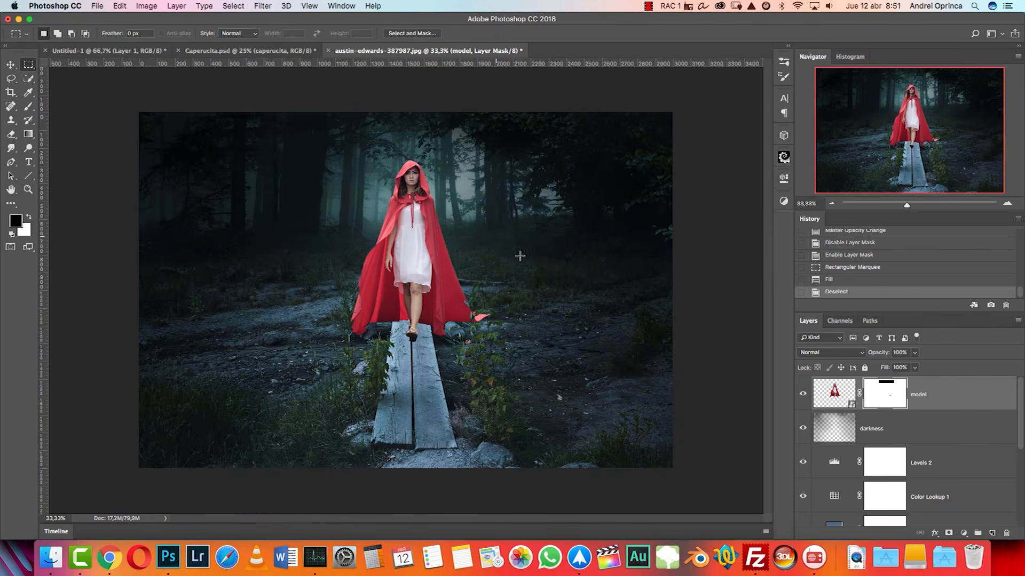
Step: Preview the wolf photos Depositphotos_90443898_original.jpg and Depositphotos_58820581_original.jpg in the Stock folder without opening them
key("super+o")
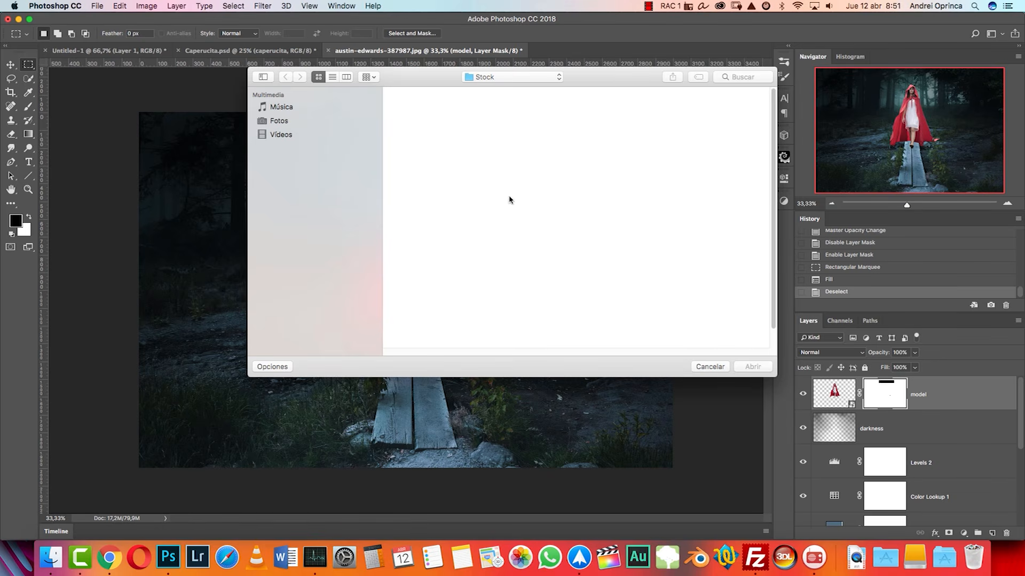
left_click(552, 172)
key("space")
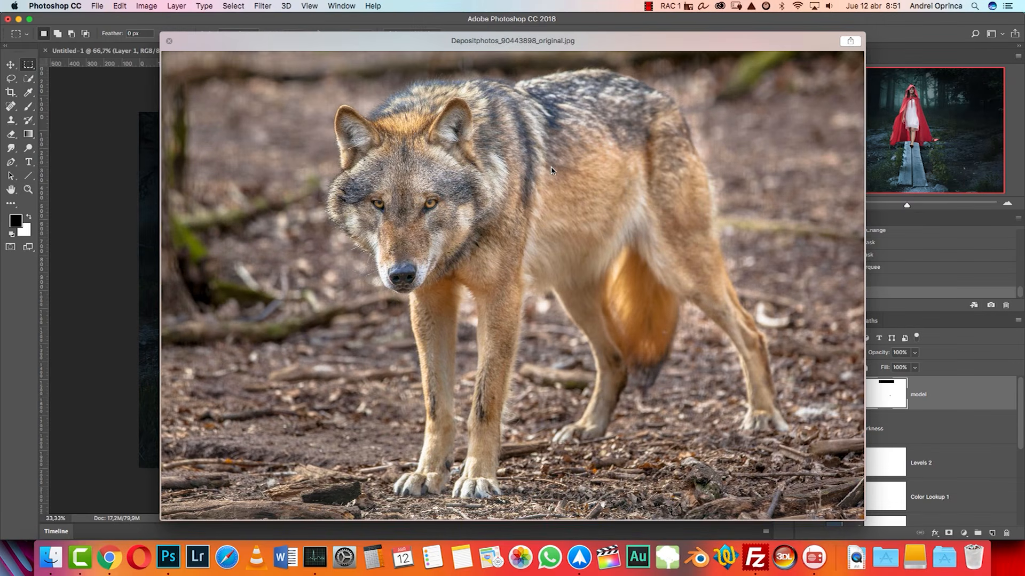
key("Right")
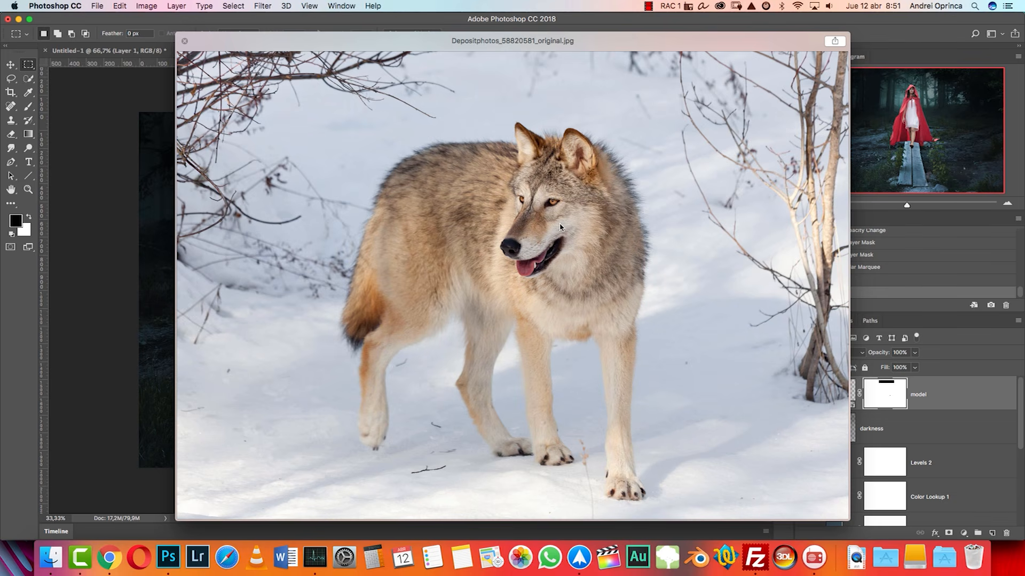
key("Escape")
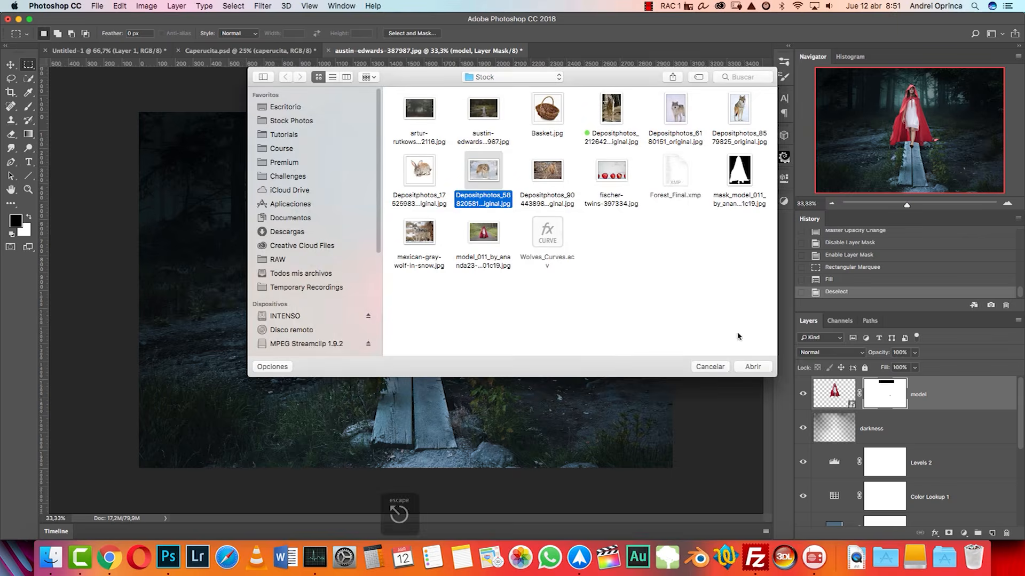
key("Escape")
Step: Examine how the wolves are arranged around the model in Caperucita.psd and in the forest document
key("super+1")
scroll(361, 230, "left", 5)
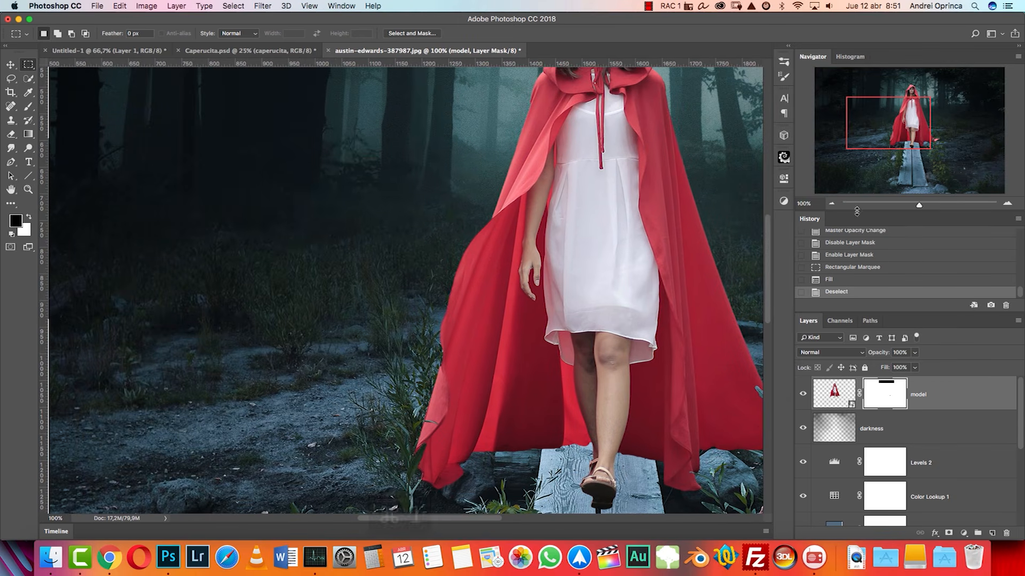
left_click(831, 203)
left_click(263, 52)
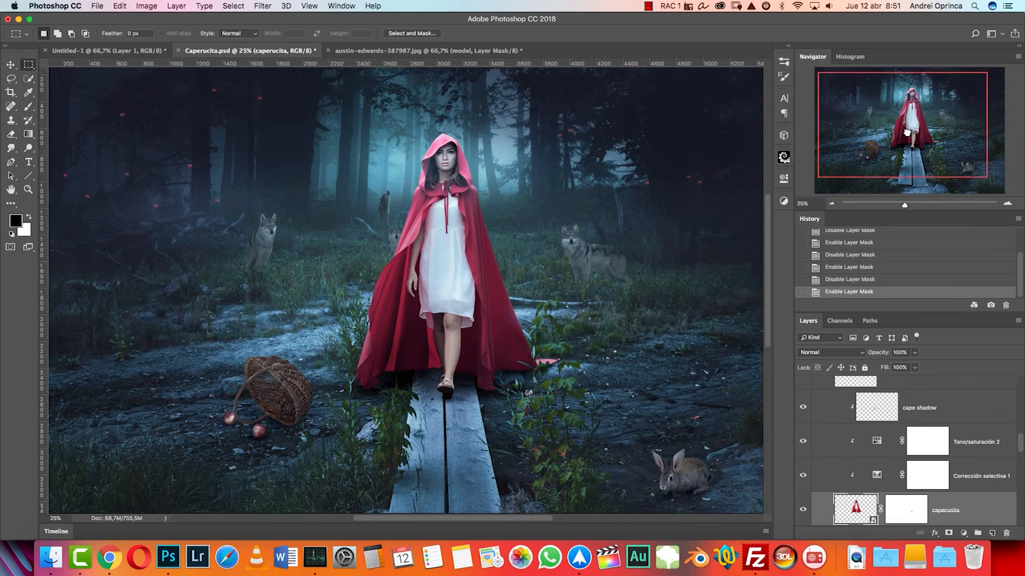
left_click_drag(906, 132, 909, 128)
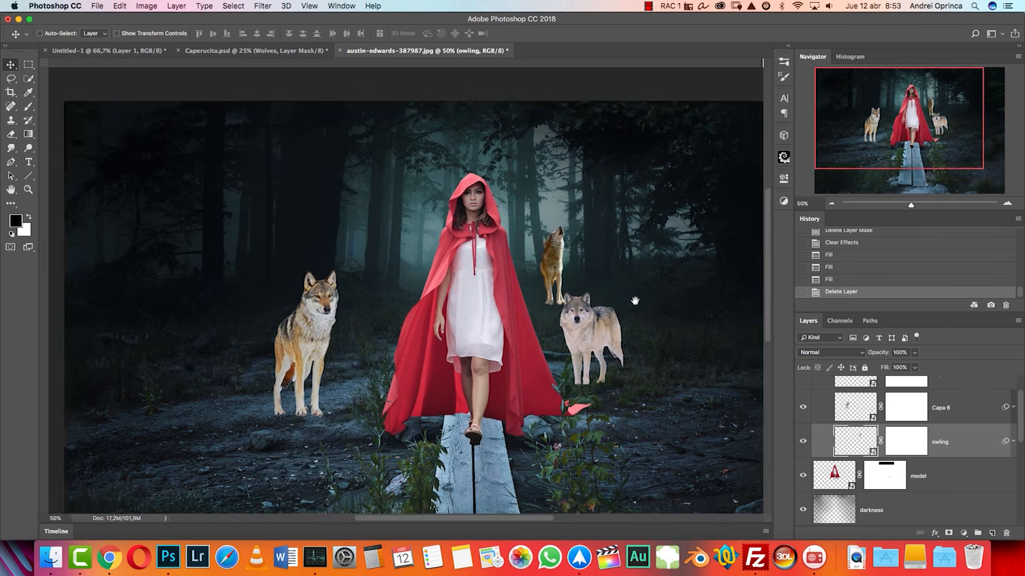
scroll(614, 293, "up", 3)
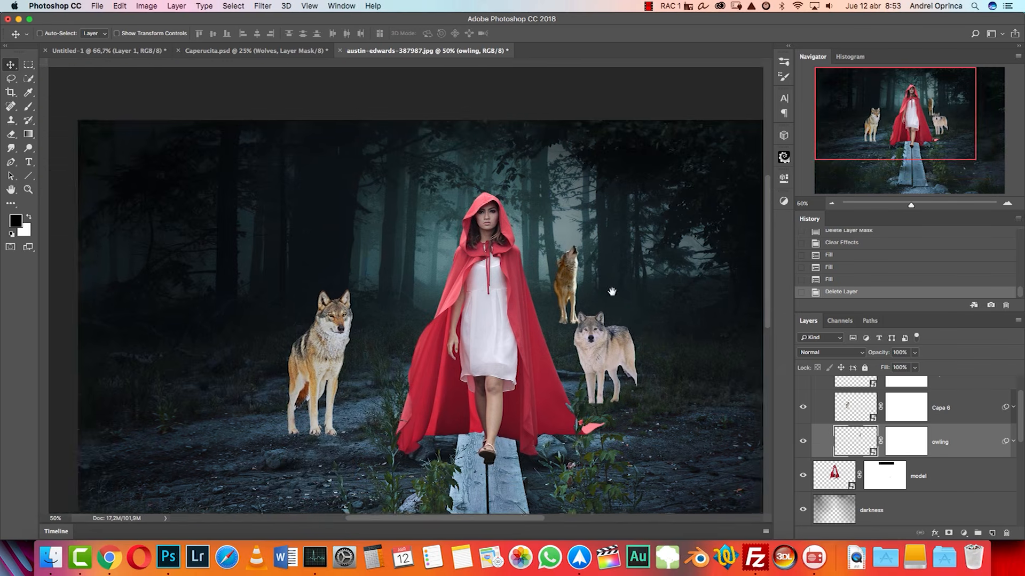
left_click_drag(620, 331, 693, 337)
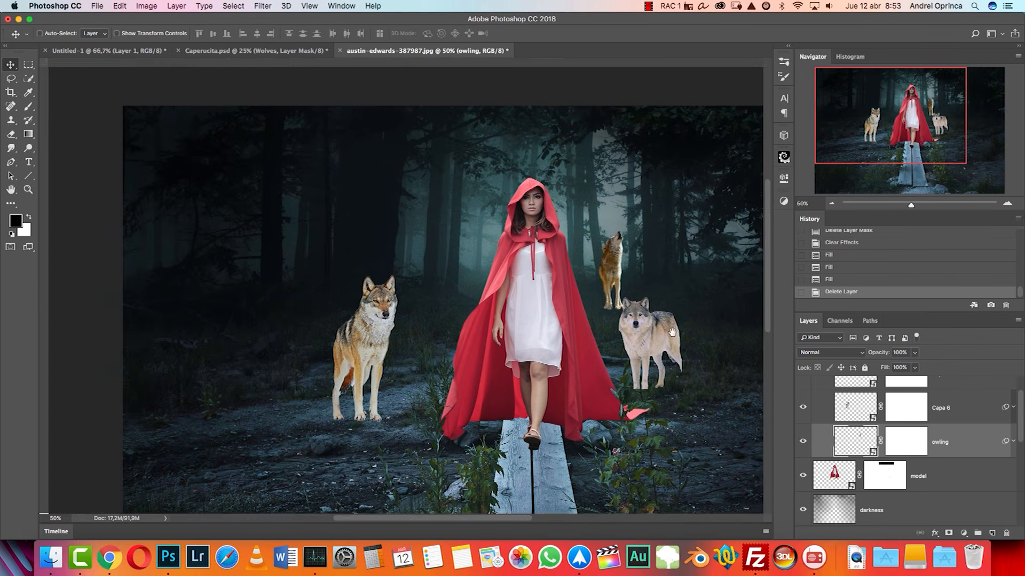
Step: Move the wolf on layer Capa 6 up beside the model and scale it down to about 56%
left_click_drag(380, 338, 373, 303)
key("super+t")
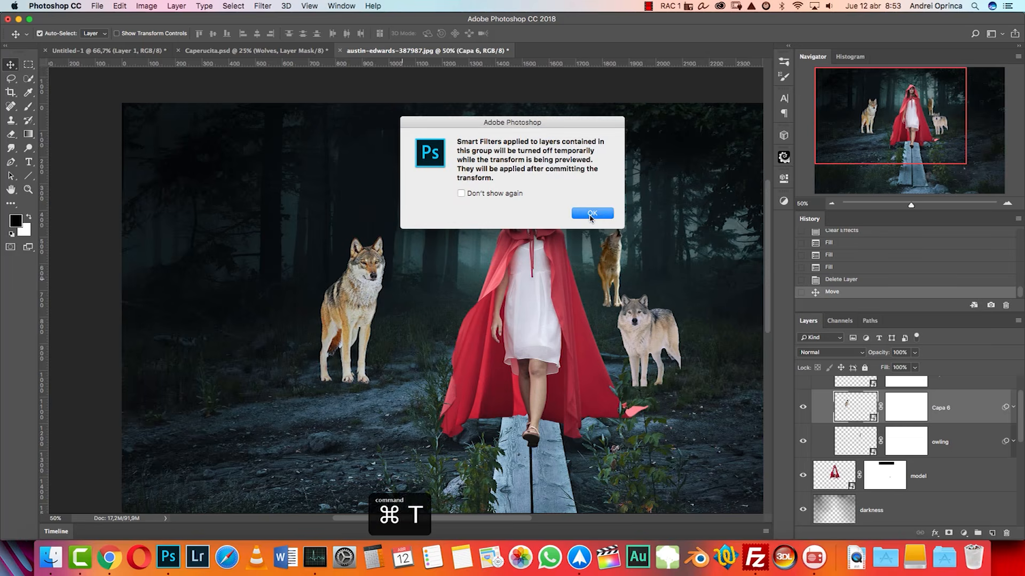
left_click(591, 213)
left_click_drag(387, 234, 371, 269)
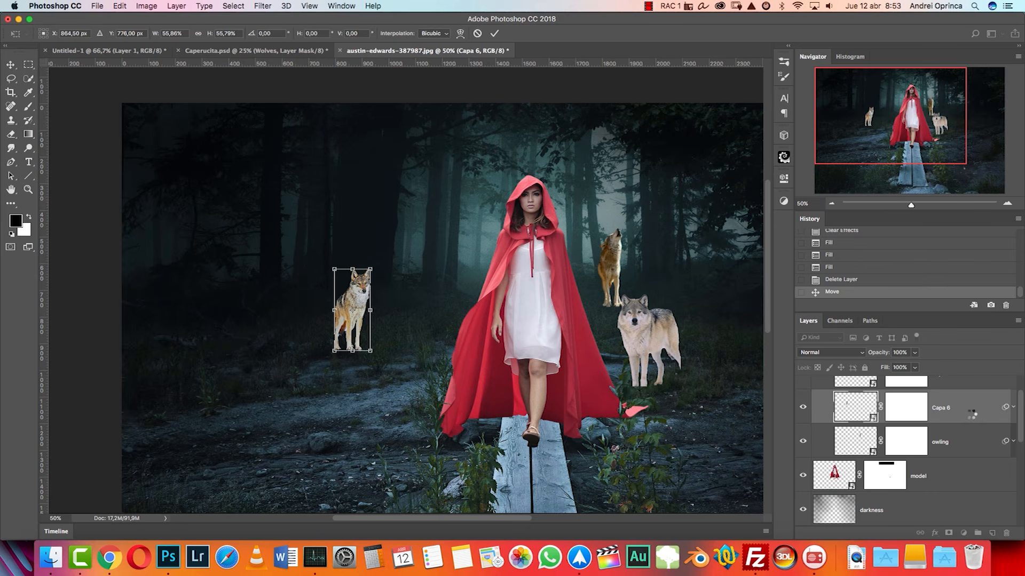
key("Return")
Step: Delete all Smart Filters from the Capa 6 and owling wolf layers
left_click(1011, 408)
left_click_drag(1007, 407, 1006, 532)
left_click_drag(1006, 442, 1006, 533)
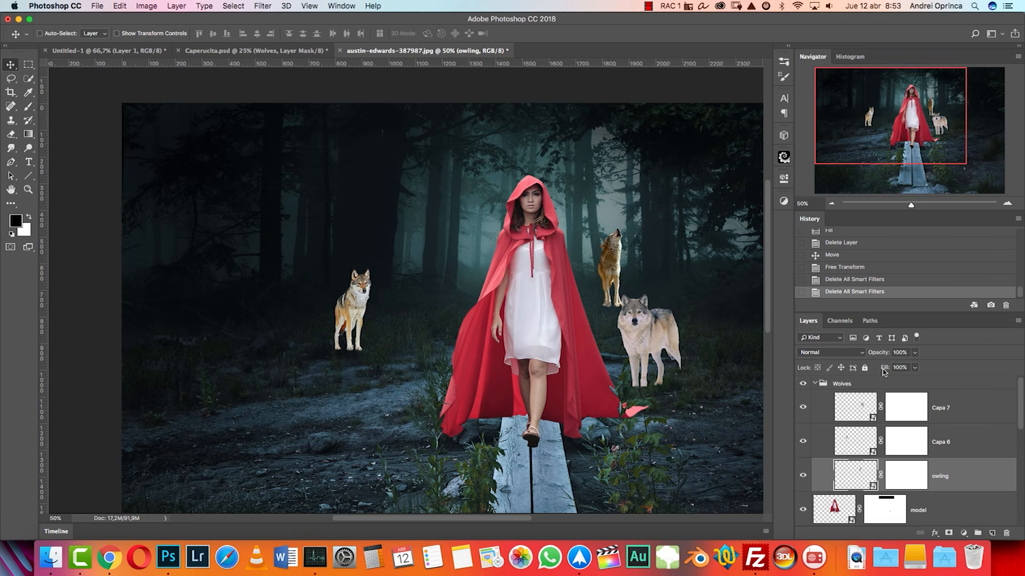
Step: Move the howling wolf to the other side of the model, between her cape and the Capa 6 wolf, and scale it down
key("super")
left_click(924, 415)
left_click_drag(618, 259, 462, 289)
key("super+t")
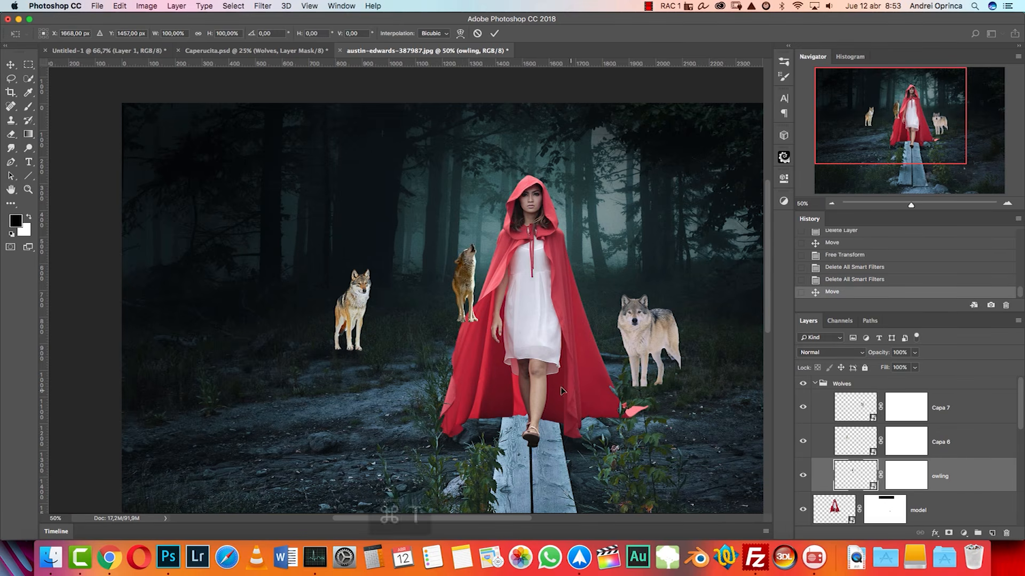
key("super+t")
key("Escape")
key("super+t")
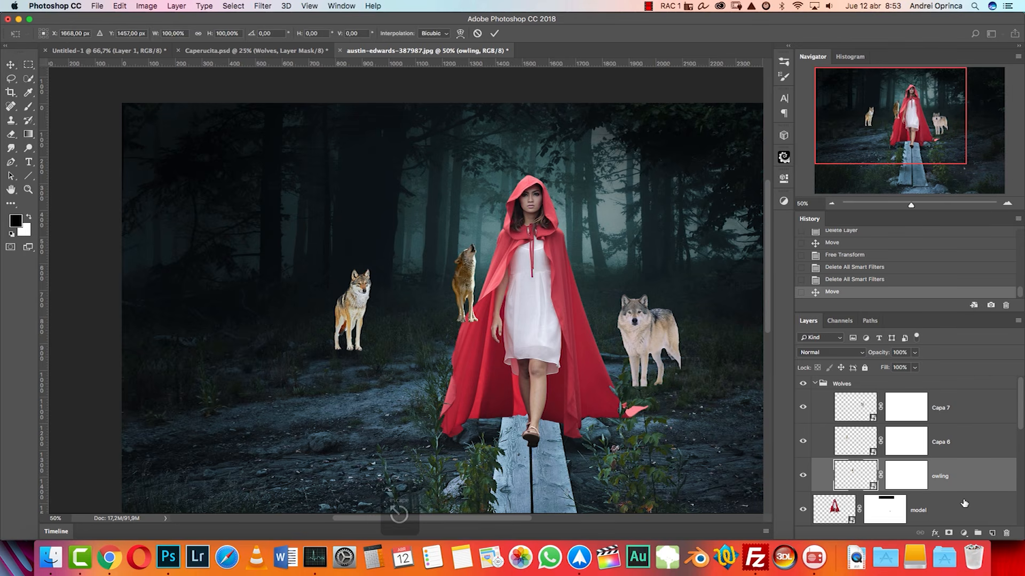
key("Escape")
left_click_drag(434, 262, 433, 268)
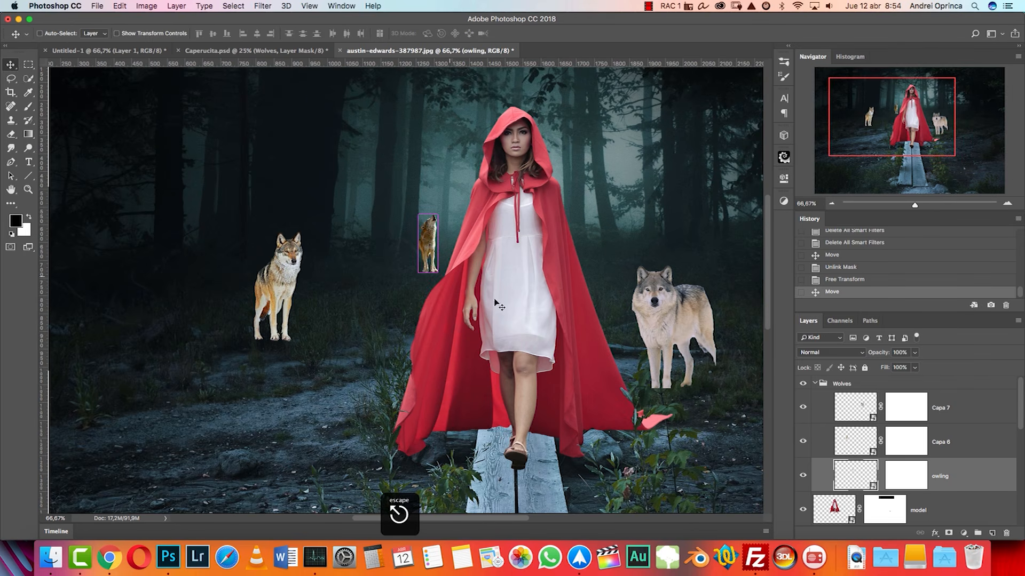
Step: Scale down the grey wolf on layer Capa 7 and move it up and farther away from the model into the dark trees
left_click(683, 323, "super")
left_click_drag(704, 334, 500, 337)
key("super+t")
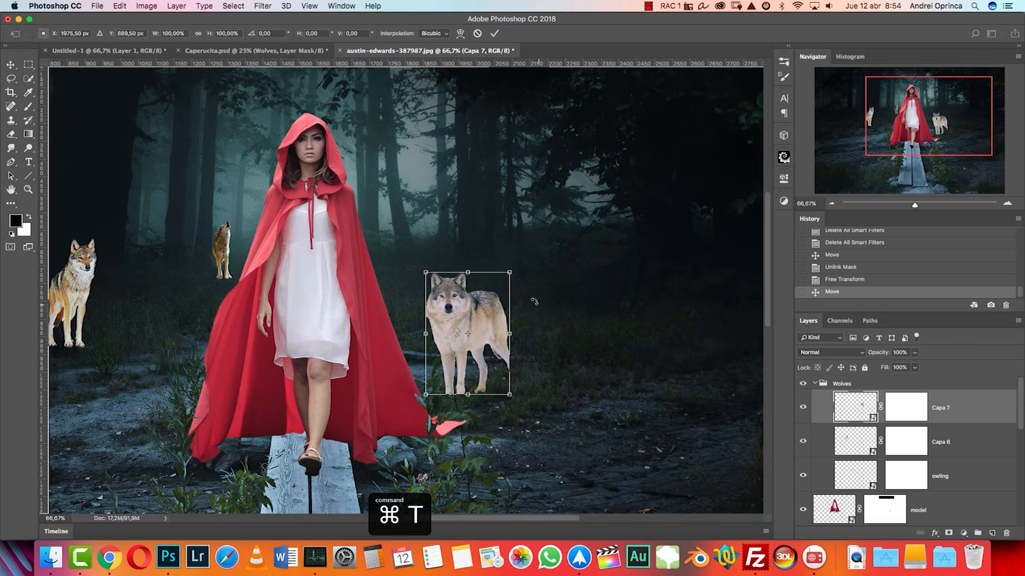
left_click_drag(514, 271, 495, 292)
left_click_drag(475, 332, 611, 285)
key("Return")
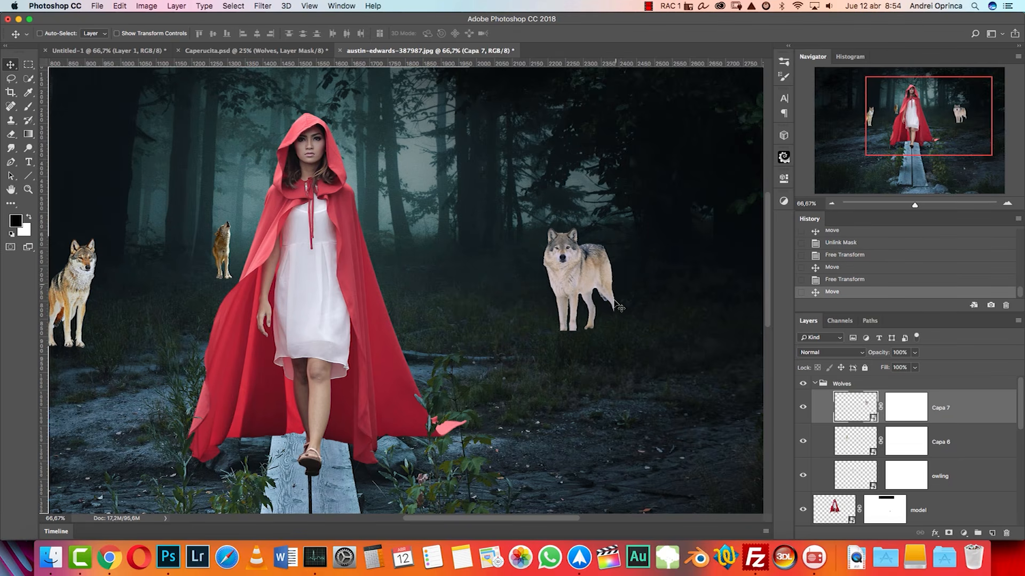
Step: Shrink the grey wolf slightly more and lower it a little toward the ground
key("super+t")
left_click_drag(617, 227, 605, 242)
left_click_drag(586, 275, 585, 283)
key("Return")
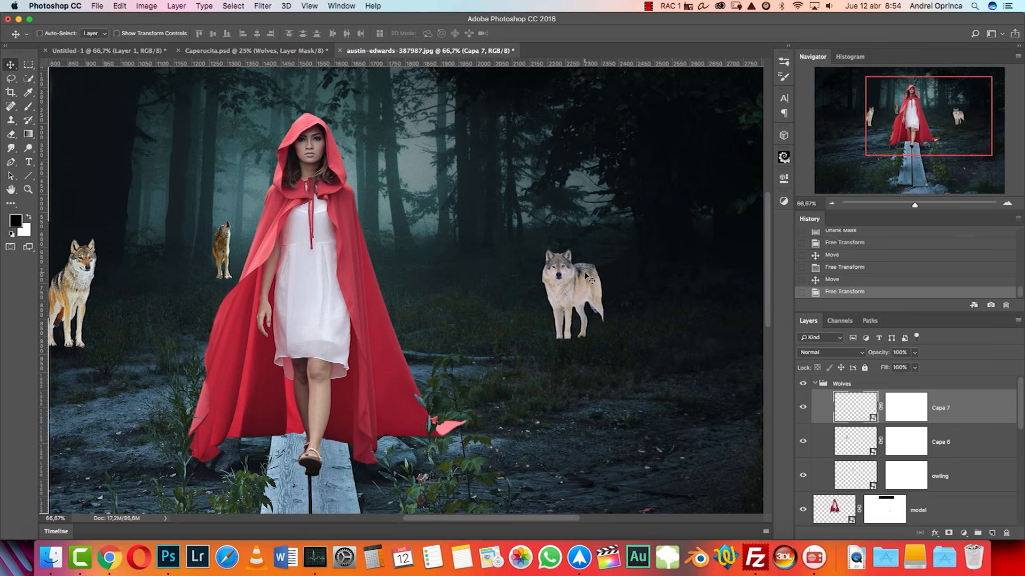
left_click(831, 204)
left_click(831, 203)
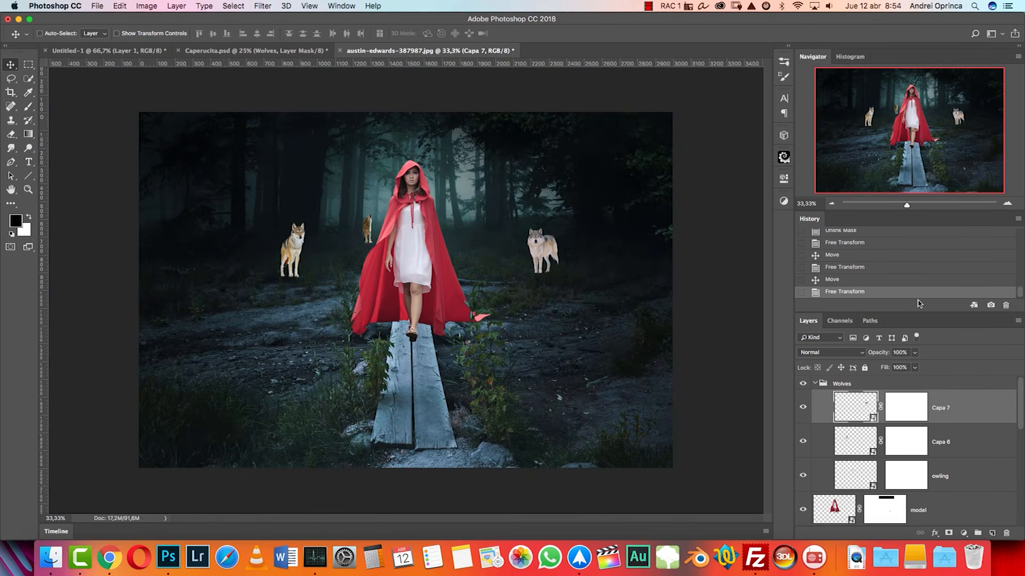
Step: Activate the Capa 7 layer mask and choose the Dune Grass brush from the default-brushes set
left_click(914, 406)
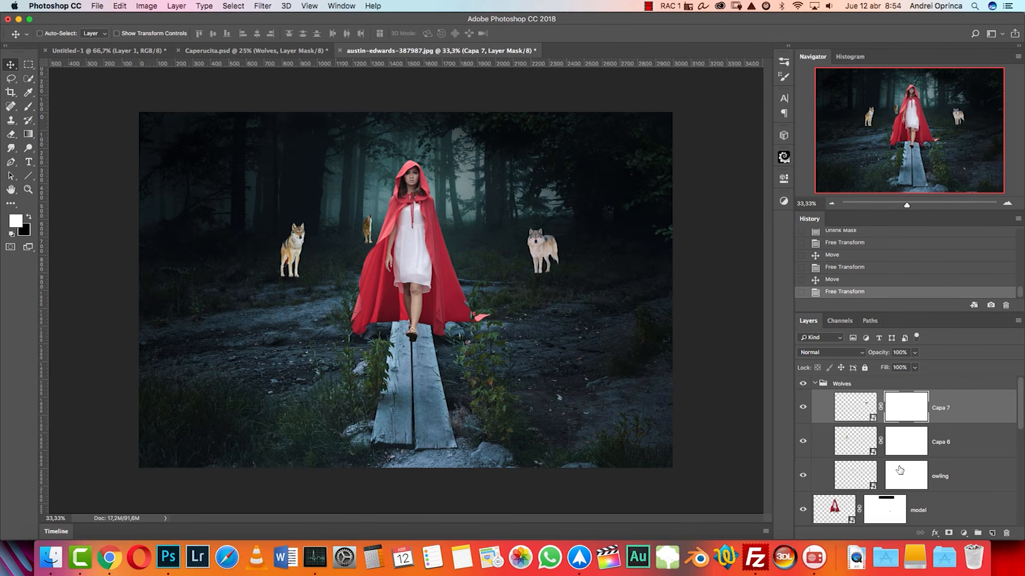
key("super+1")
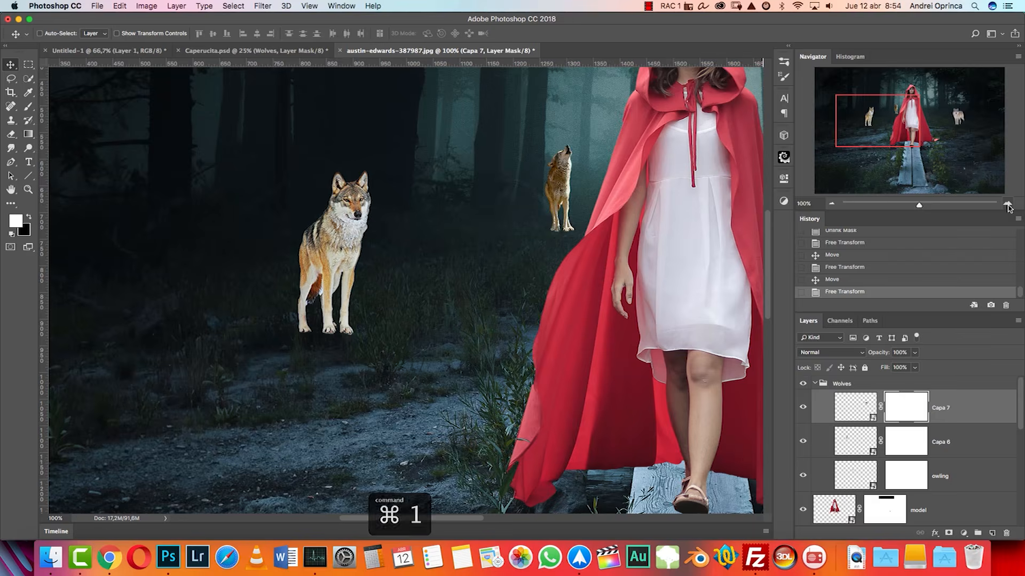
left_click(1007, 203)
left_click_drag(338, 325, 494, 308)
key("b")
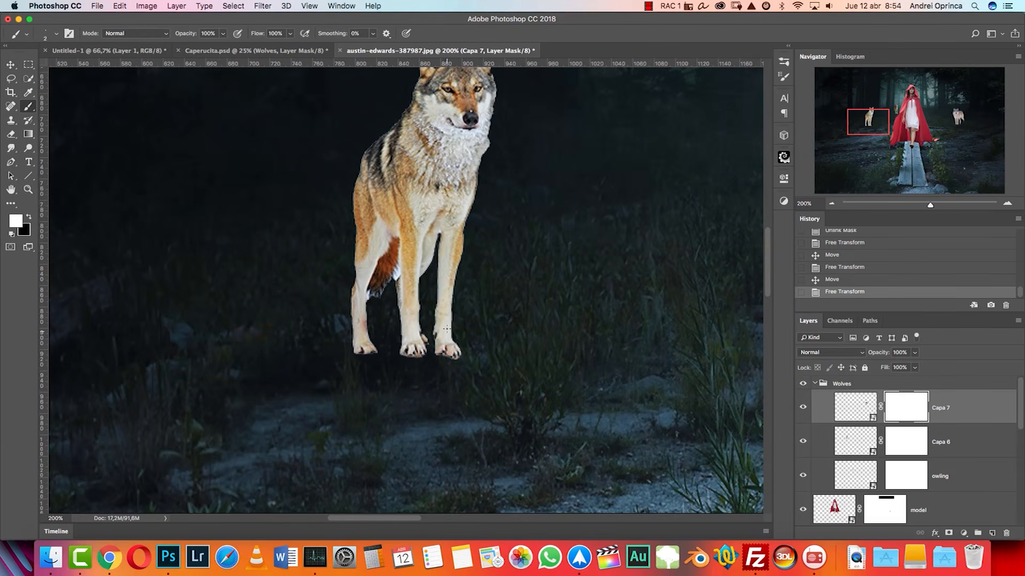
right_click(536, 254)
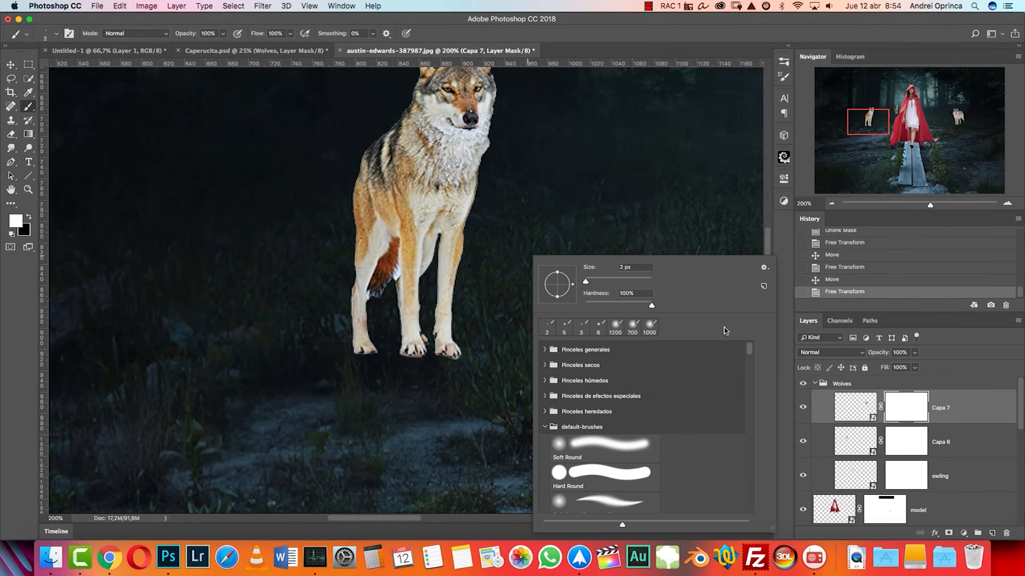
left_click_drag(752, 351, 750, 478)
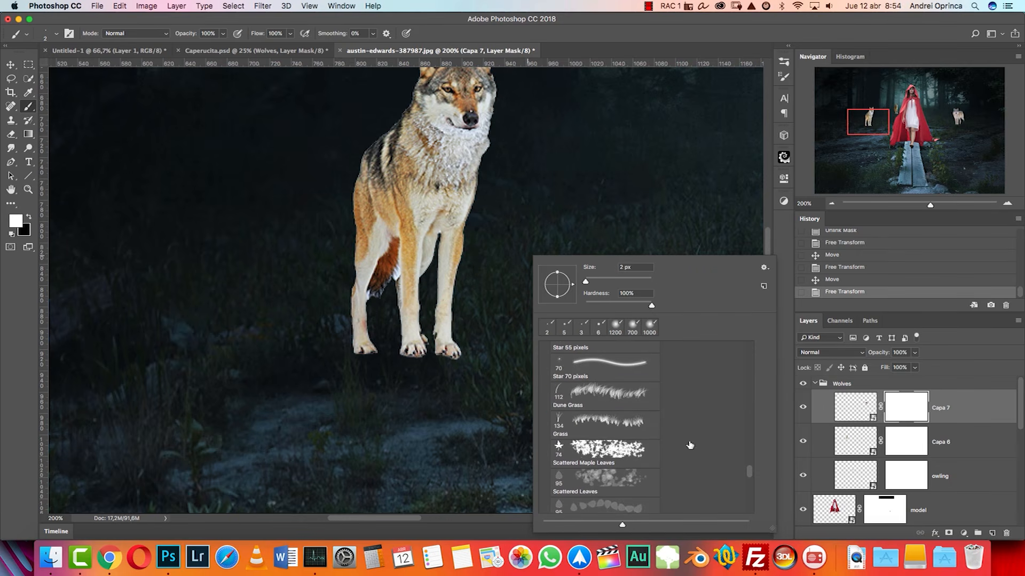
left_click(607, 392)
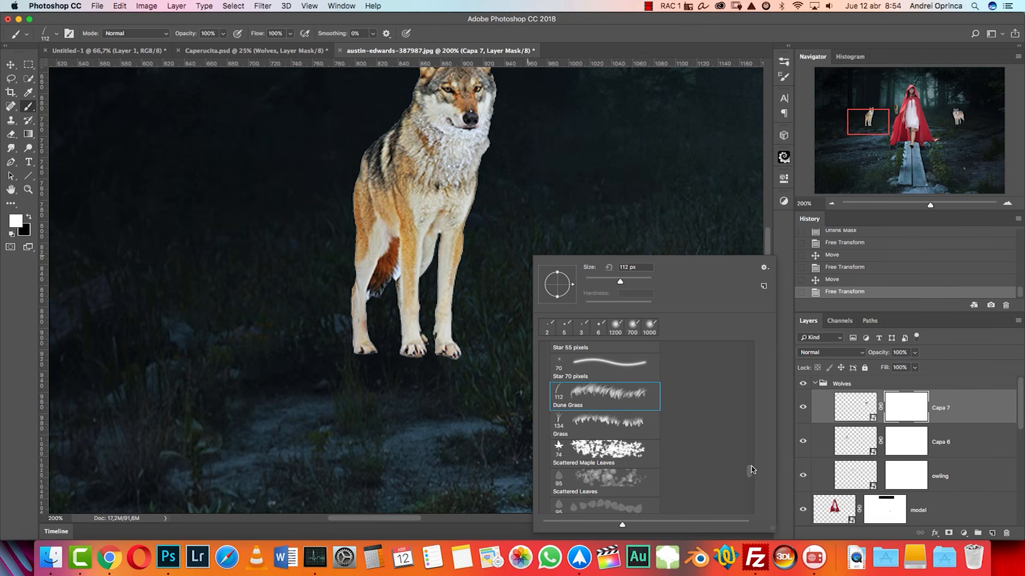
mouse_move(749, 451)
left_mouse_down()
mouse_move(751, 471)
mouse_move(740, 337)
mouse_move(752, 472)
left_mouse_up()
scroll(652, 460, "up", 3)
scroll(642, 461, "down", 2)
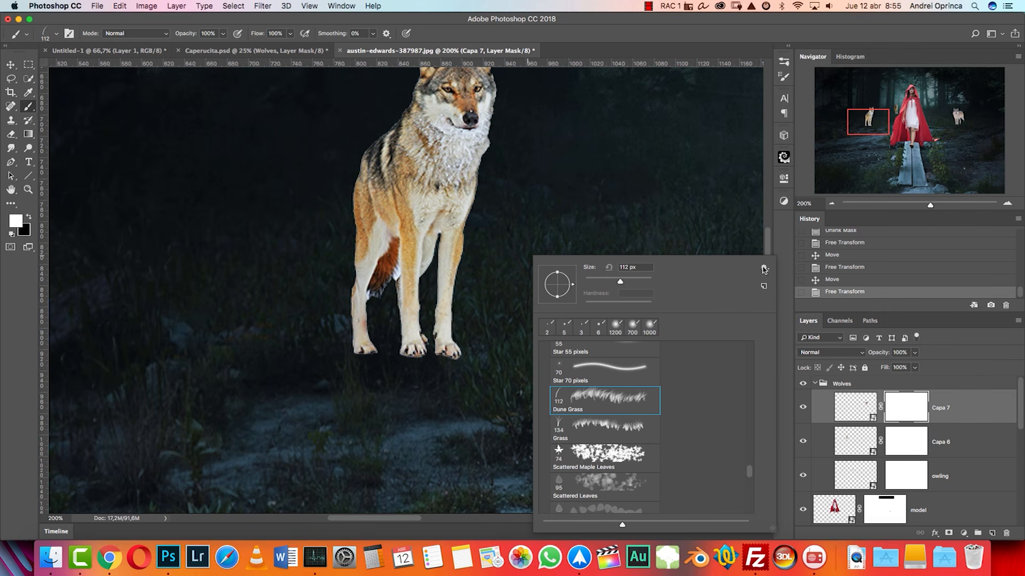
left_click(785, 64)
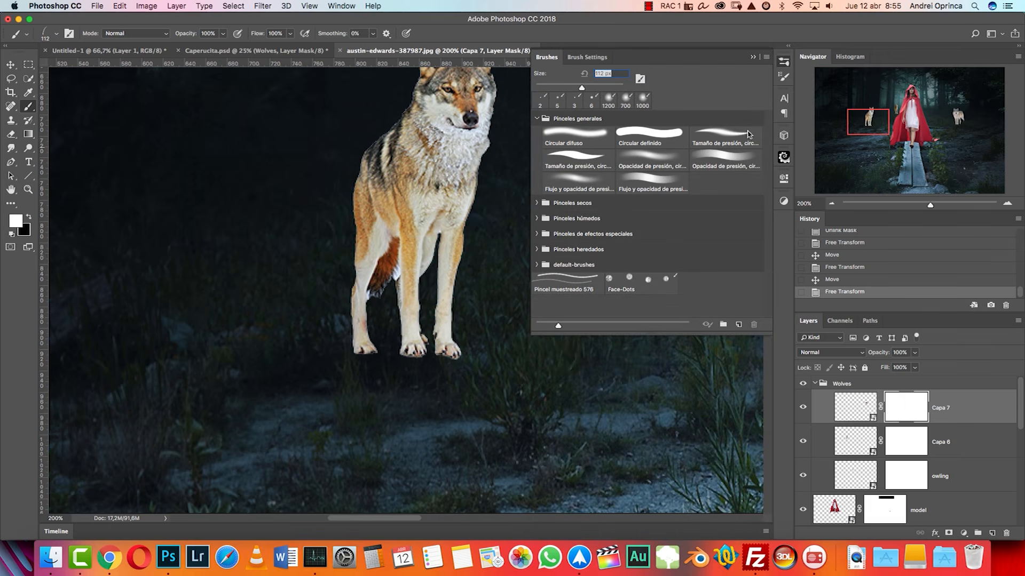
left_click(753, 57)
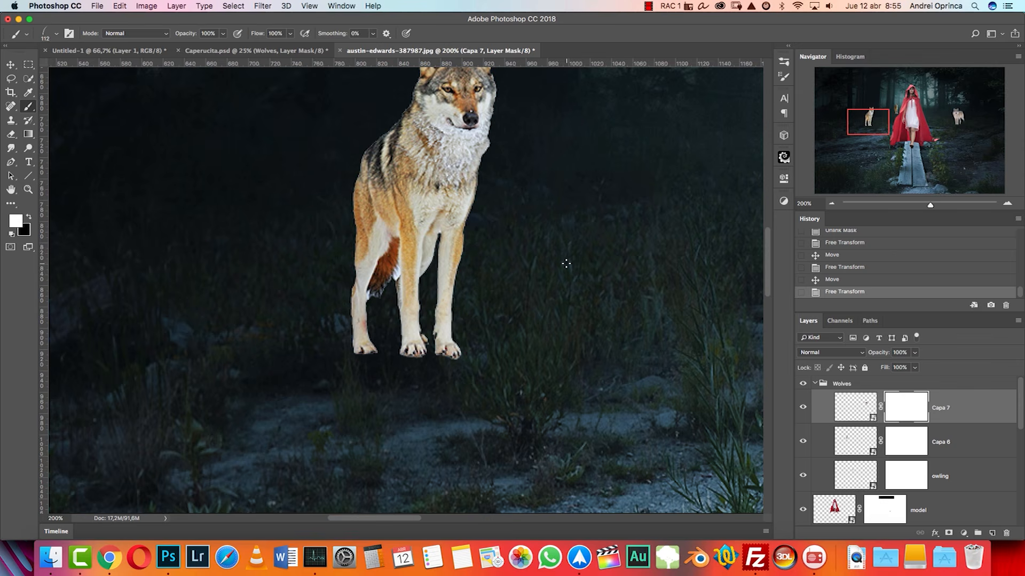
Step: Switch to the Grass brush at 63 px and check its Brush Settings
right_click(597, 256)
left_click_drag(654, 278, 634, 278)
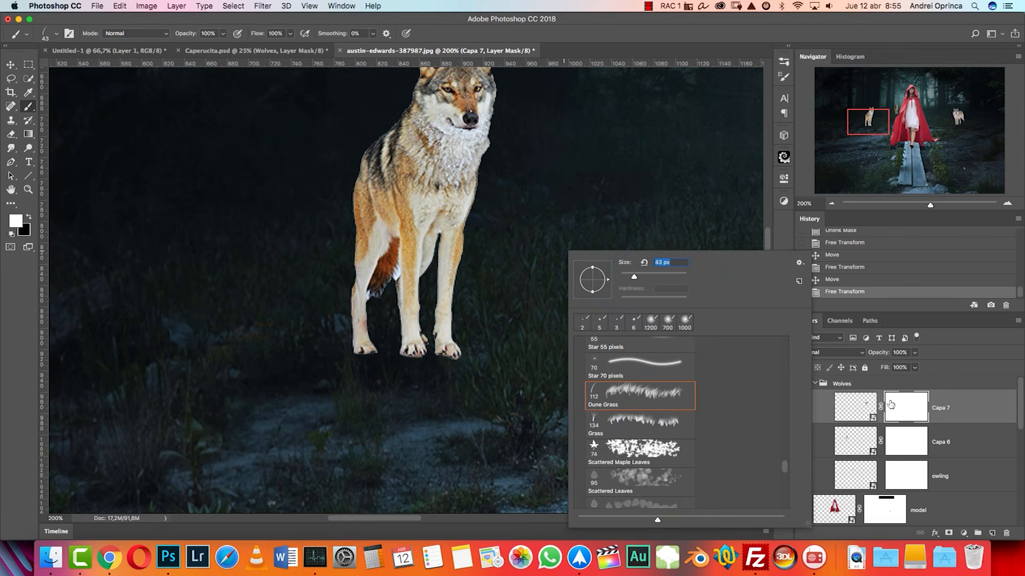
left_click(654, 420)
left_click_drag(659, 276, 641, 277)
left_click(784, 63)
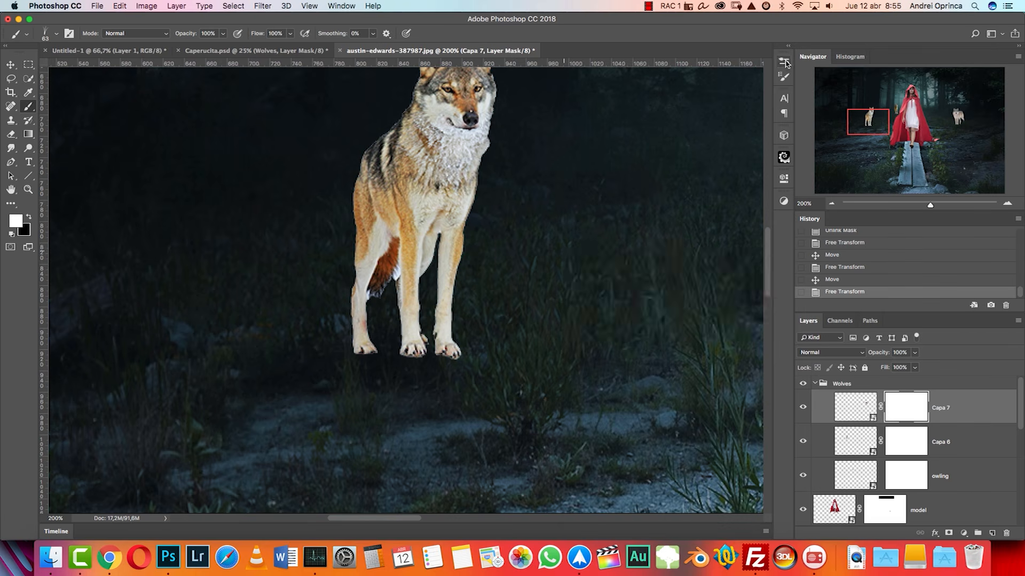
left_click(785, 63)
left_click(784, 77)
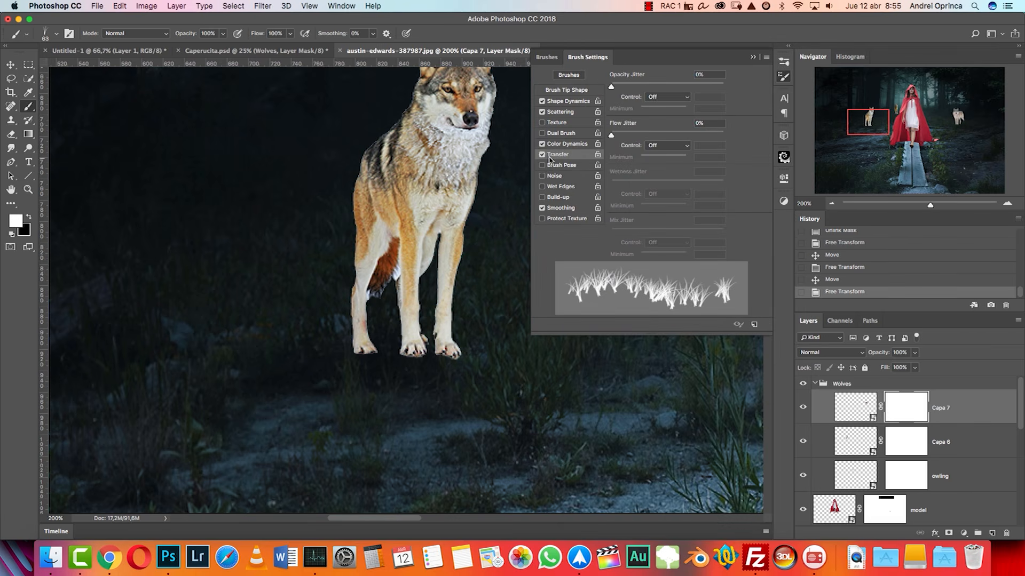
left_click(753, 57)
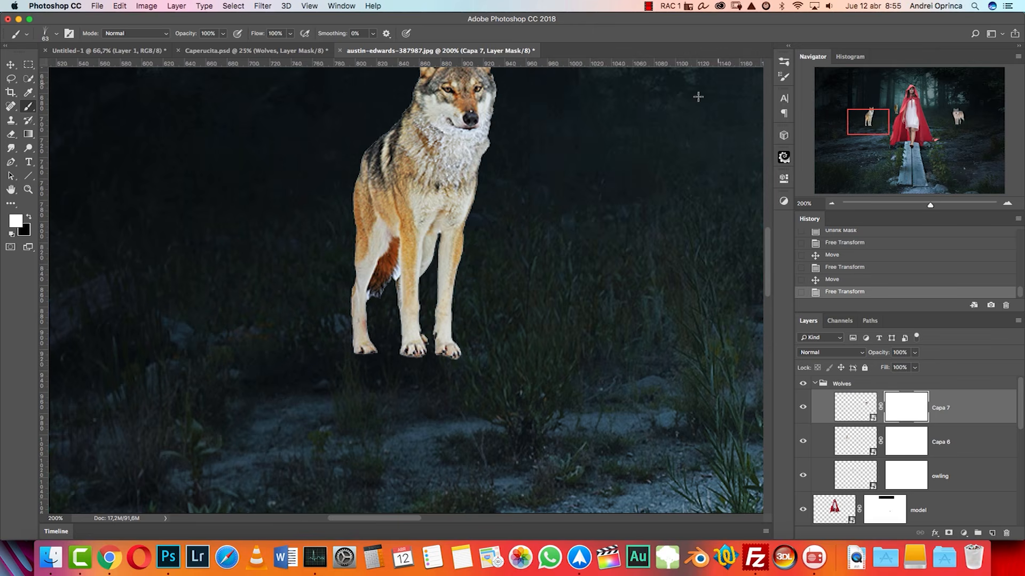
Step: Make black the foreground colour, try a small grass dab beside the wolf's legs, and undo it
key("bracketleft")
key("bracketleft")
key("bracketleft")
left_click(30, 217)
left_click(469, 326)
key("cmd+z")
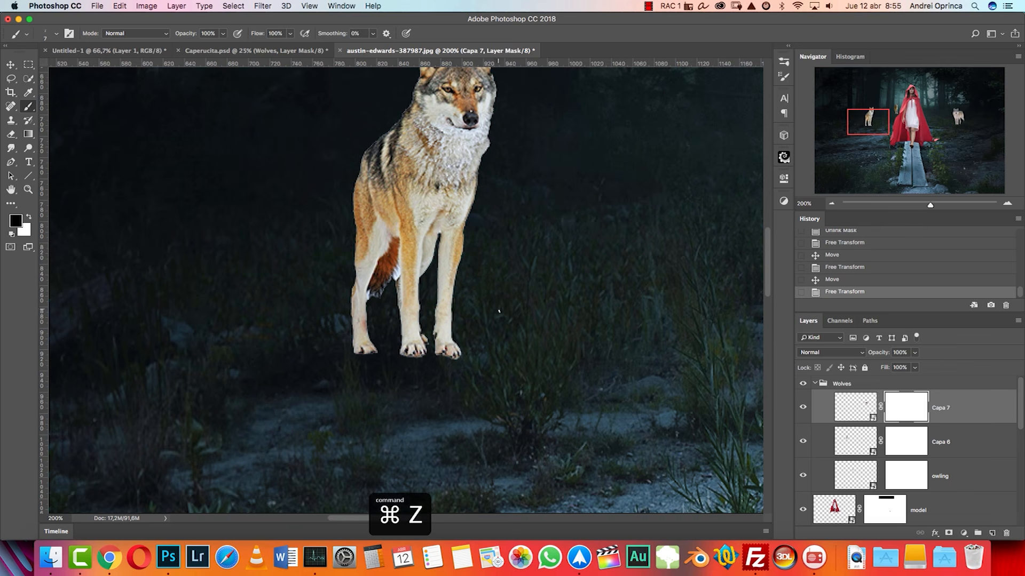
Step: Enlarge the grass brush to 35 px and activate the layer mask of the tan wolf, Capa 6, after identifying it by visibility
key("bracketright")
key("bracketright")
key("bracketright")
key("bracketright")
key("bracketright")
left_click(803, 407)
left_click(803, 407)
left_click(803, 440)
left_click(802, 441)
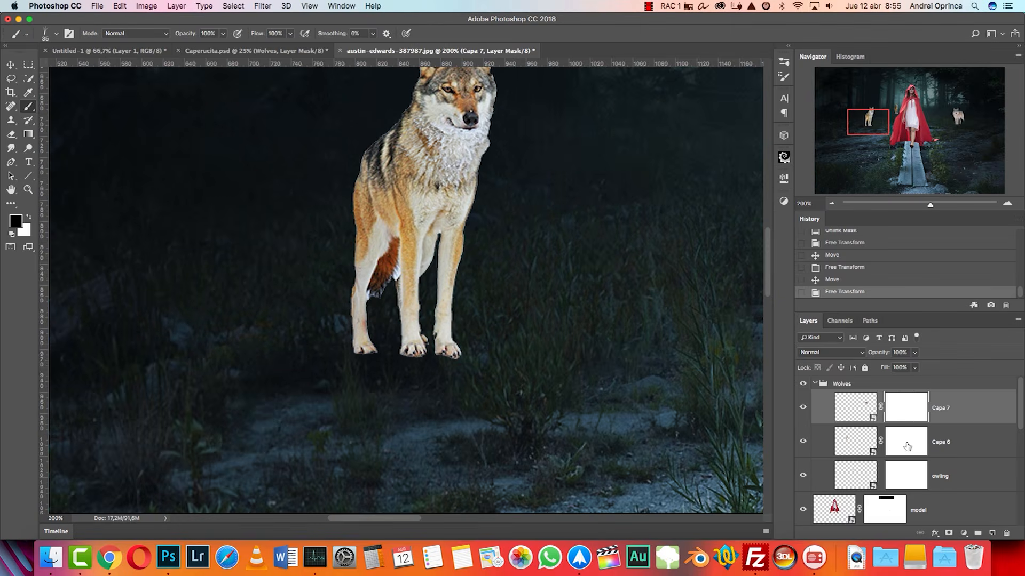
left_click(907, 447)
Step: Paint black grass strokes over the tan wolf's paws on the Capa 6 mask, enlarging the brush to 125 px
mouse_move(462, 353)
left_mouse_down()
mouse_move(391, 348)
mouse_move(490, 345)
mouse_move(292, 346)
mouse_move(429, 317)
mouse_move(480, 341)
left_mouse_up()
key("bracketleft")
key("bracketleft")
key("bracketleft")
key("bracketright")
key("bracketright")
key("bracketright")
key("bracketright")
mouse_move(391, 353)
left_mouse_down()
mouse_move(455, 327)
mouse_move(450, 304)
mouse_move(441, 324)
mouse_move(470, 337)
left_mouse_up()
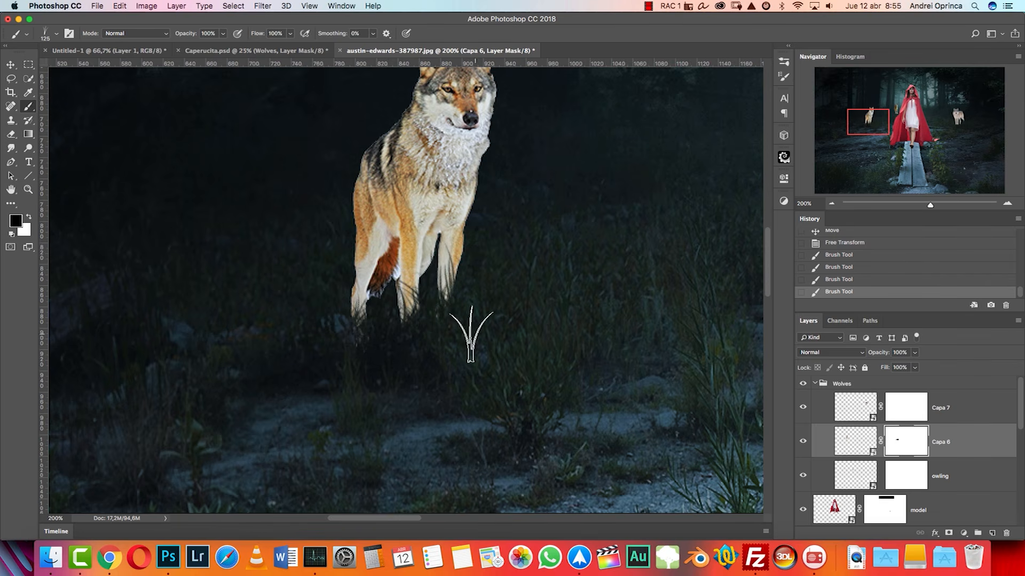
Step: Hide the grey wolf's paws and tail tip with black grass strokes on the Capa 7 mask, reducing the brush to 90 px
left_click(963, 133)
left_click(802, 407)
left_click(803, 407)
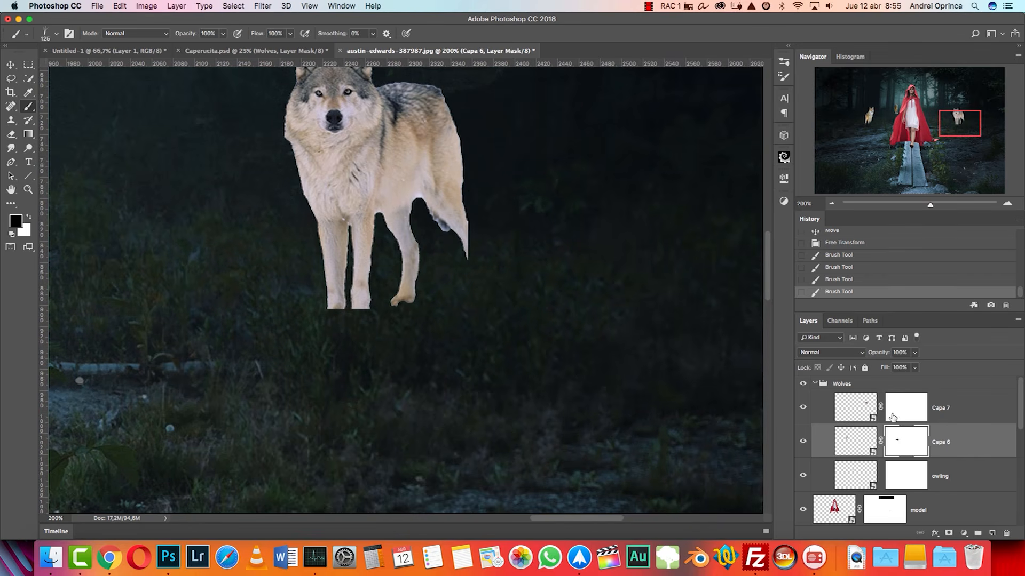
left_click(904, 415)
mouse_move(437, 304)
left_mouse_down()
mouse_move(332, 318)
mouse_move(473, 281)
mouse_move(493, 268)
mouse_move(480, 259)
mouse_move(500, 244)
mouse_move(408, 291)
left_mouse_up()
key("[")
key("[")
left_click(332, 308)
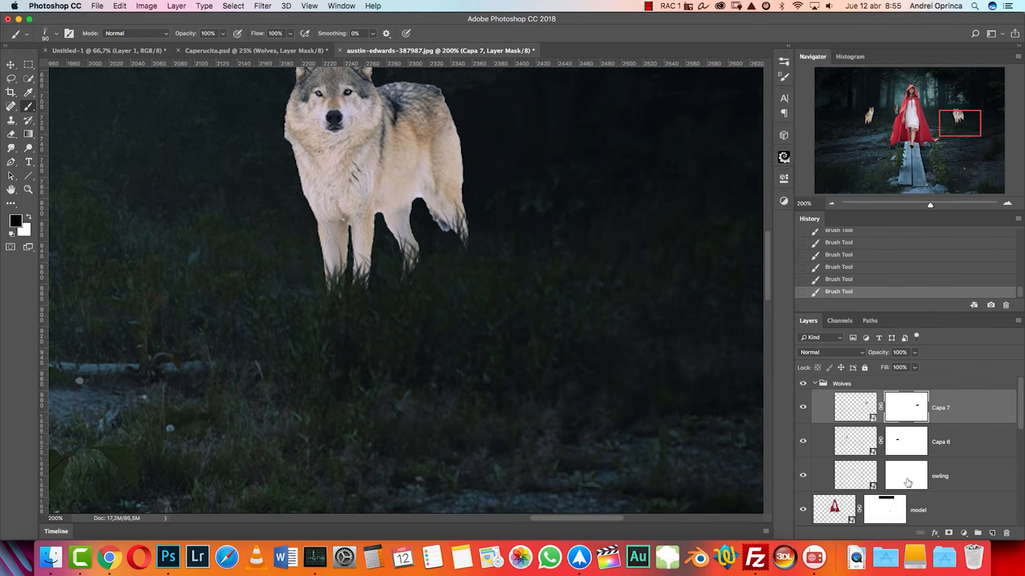
Step: Mask the howling wolf's feet on the owling layer mask with black grass strokes, undoing oversized ones and reducing the brush to 45 px
left_click(907, 483)
left_click(893, 112)
mouse_move(422, 255)
left_mouse_down()
mouse_move(386, 254)
mouse_move(411, 240)
mouse_move(407, 226)
mouse_move(387, 253)
mouse_move(426, 221)
mouse_move(372, 234)
mouse_move(419, 216)
left_mouse_up()
key("super+z")
key("[")
key("[")
key("[")
key("[")
key("[")
key("super+z")
key("[")
key("[")
key("[")
key("[")
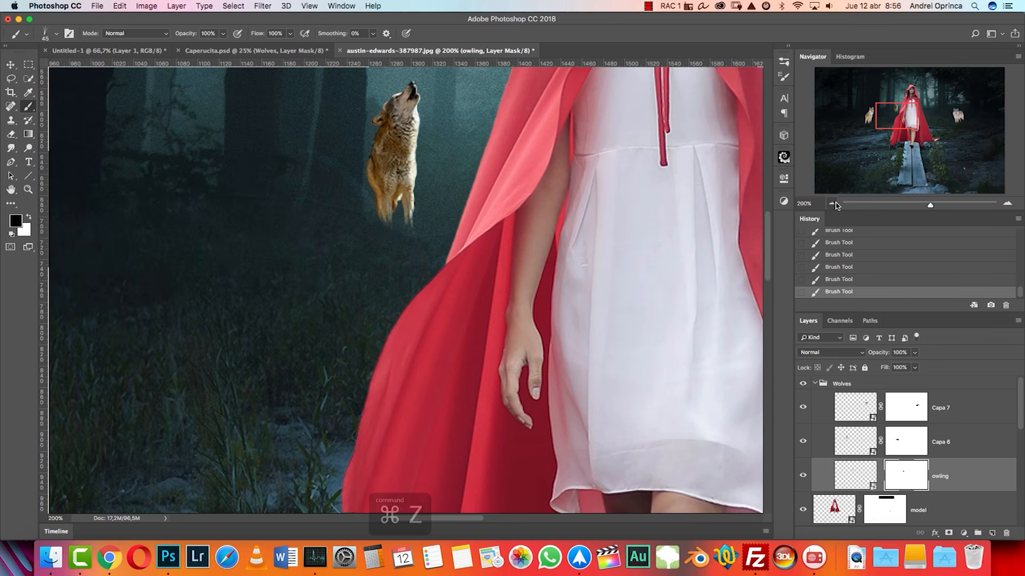
left_click(832, 204)
left_click(832, 203)
left_click(832, 203)
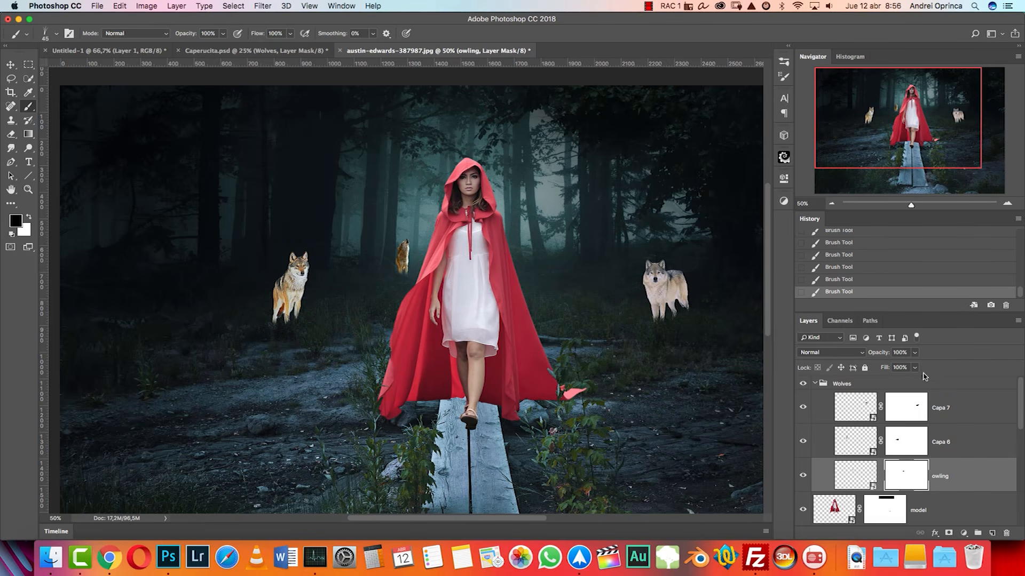
Step: Collapse the Wolves group, add a new layer above it, and clip that layer to the group
left_click(849, 385)
left_click(814, 384)
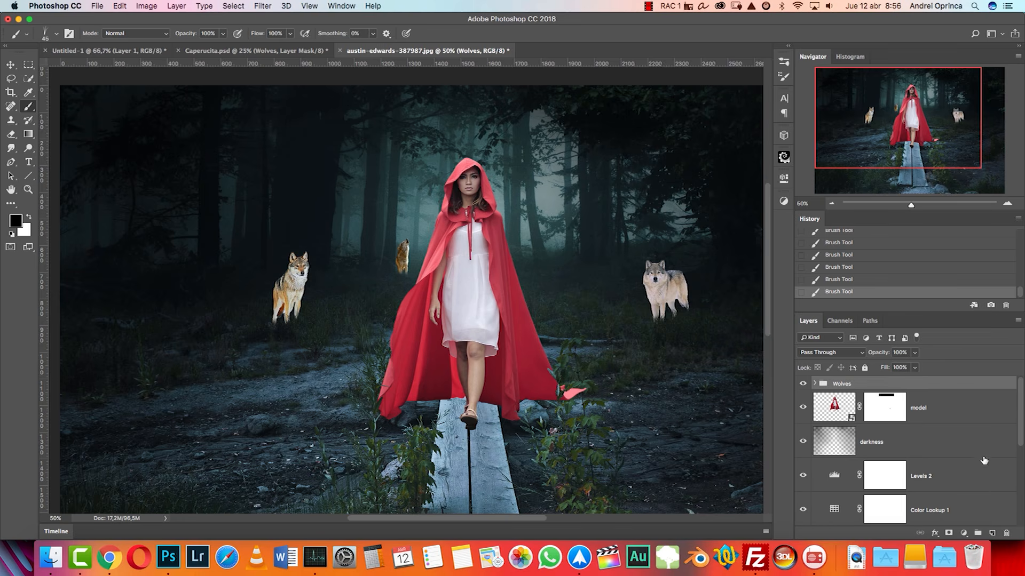
left_click(994, 531)
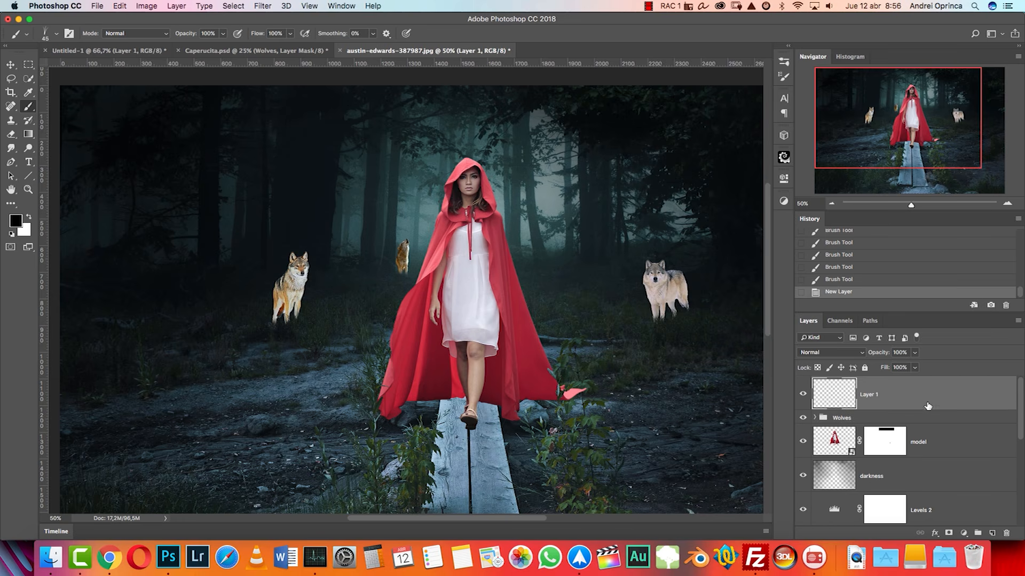
left_click_drag(932, 412, 931, 408)
left_click(929, 408, "alt")
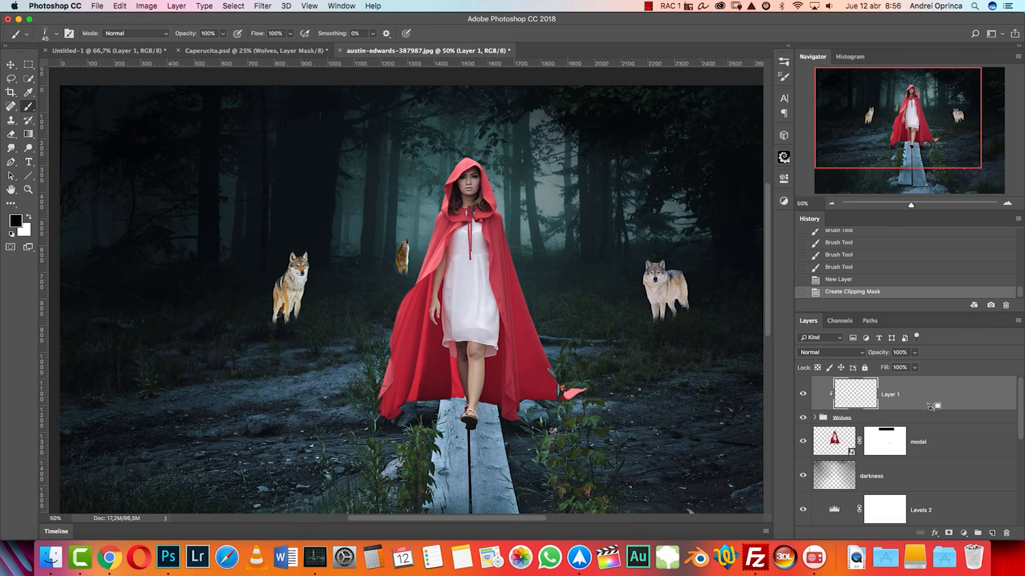
left_click(814, 418)
left_click(954, 442)
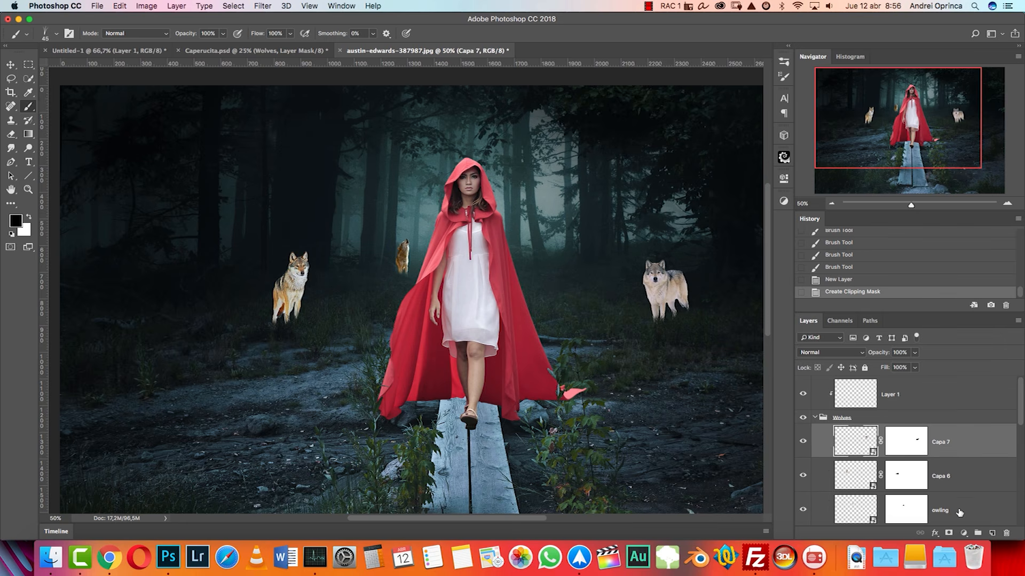
left_click(957, 502, "shift")
right_click(968, 460)
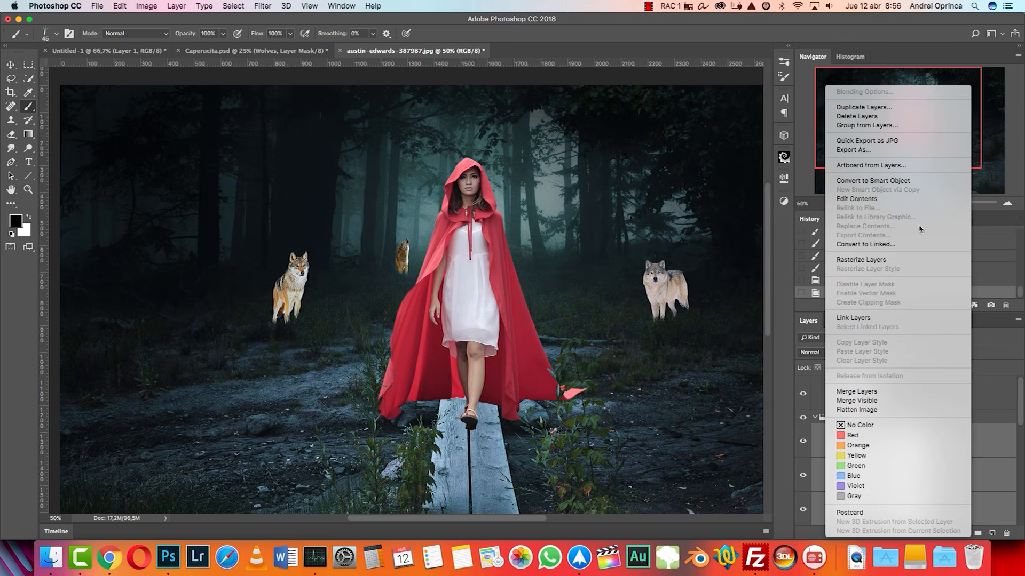
left_click(982, 409)
left_click(988, 440)
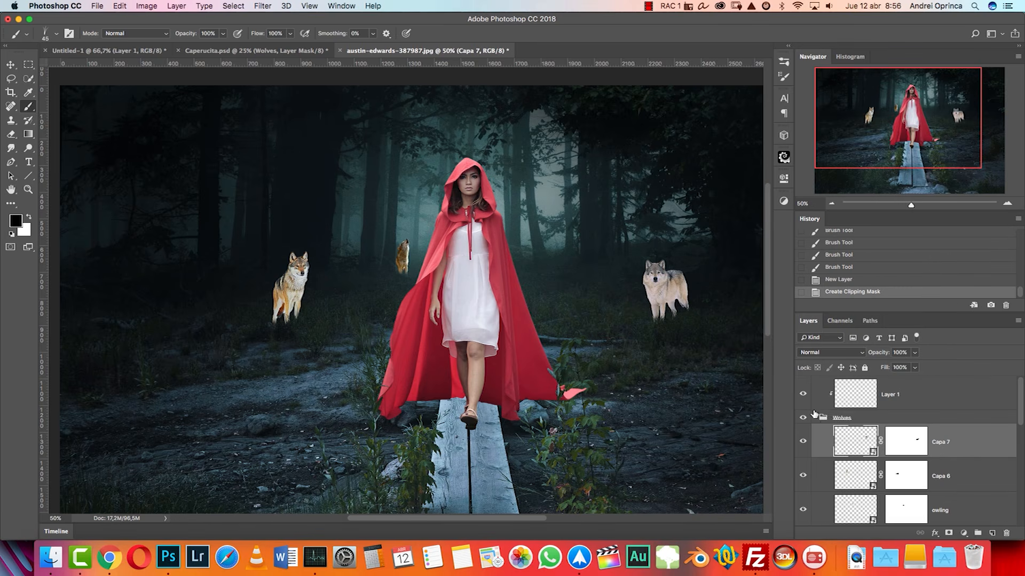
left_click(815, 418)
Step: Rename the empty layer clipped to the Wolves group as "body shadows"
left_click(902, 402)
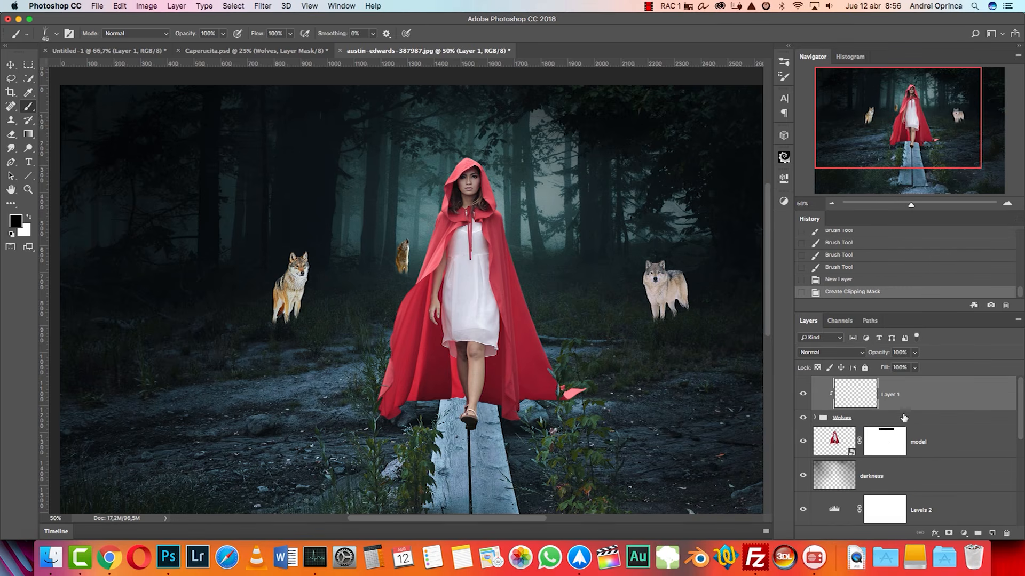
double_click(902, 394)
type("body shadows")
key("Return")
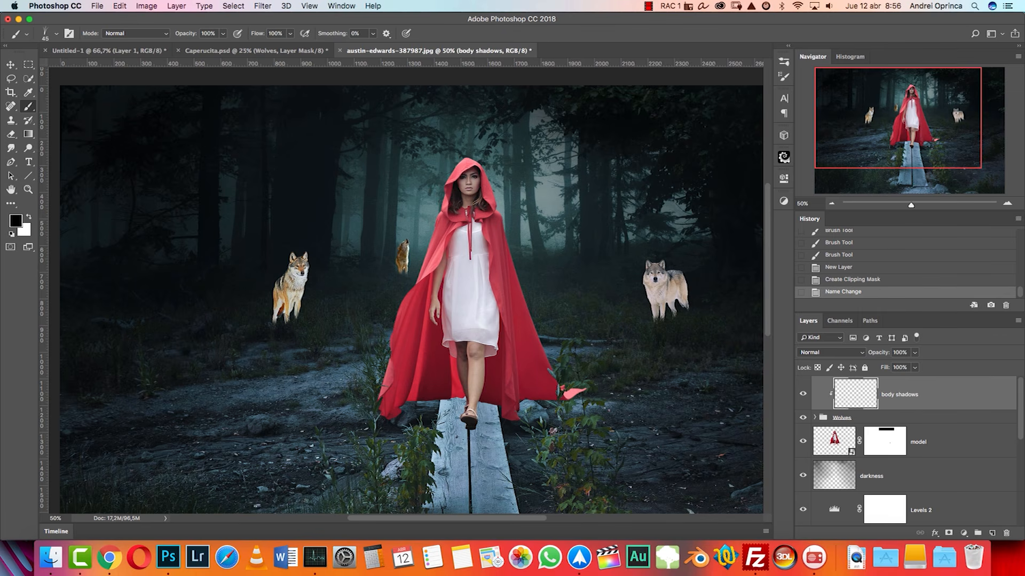
Step: Examine how the wolves are shaded in the finished Caperucita.psd reference at 100% zoom
key("super+1")
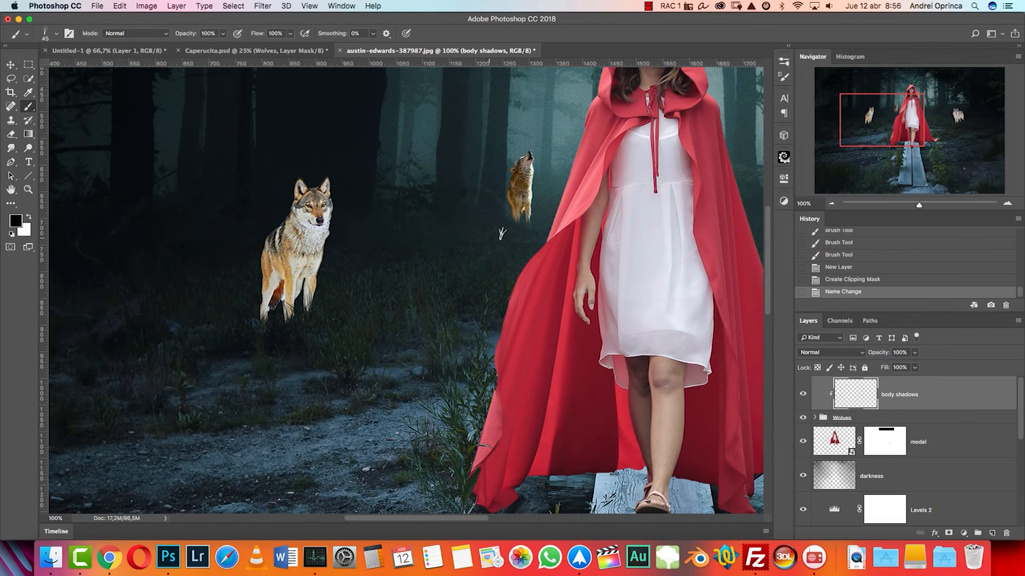
left_click(293, 54)
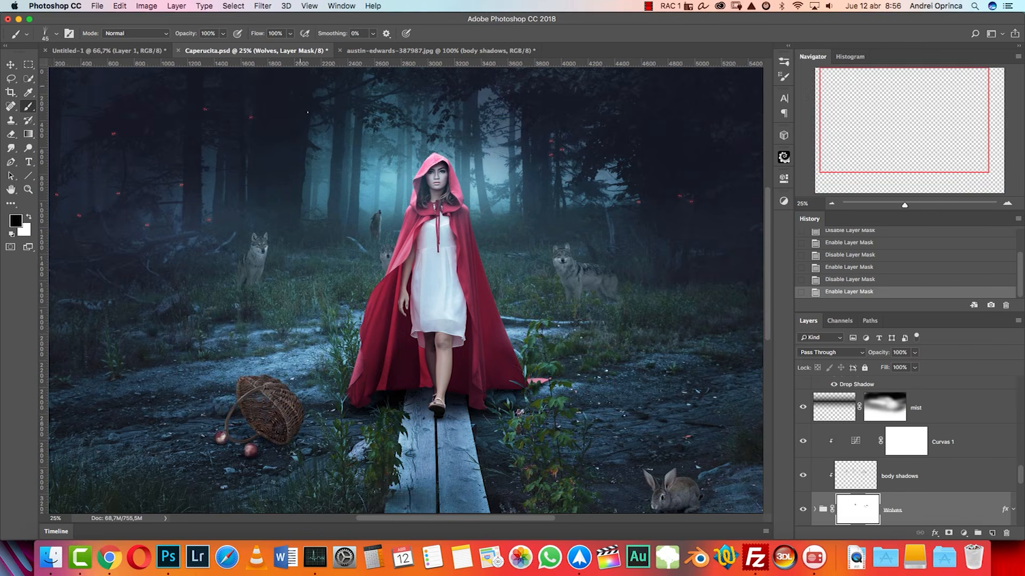
key("super+1")
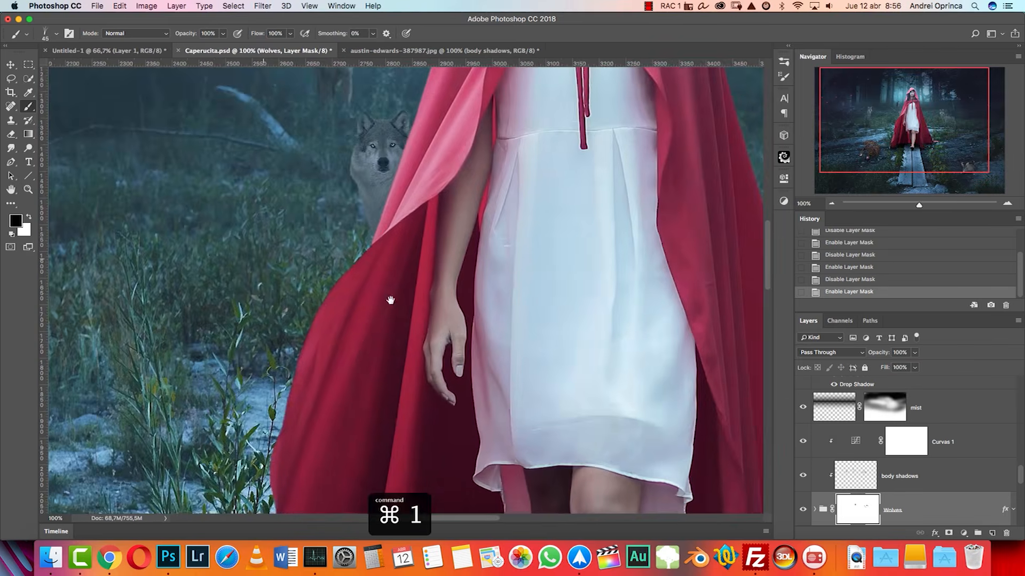
left_click_drag(390, 300, 714, 388)
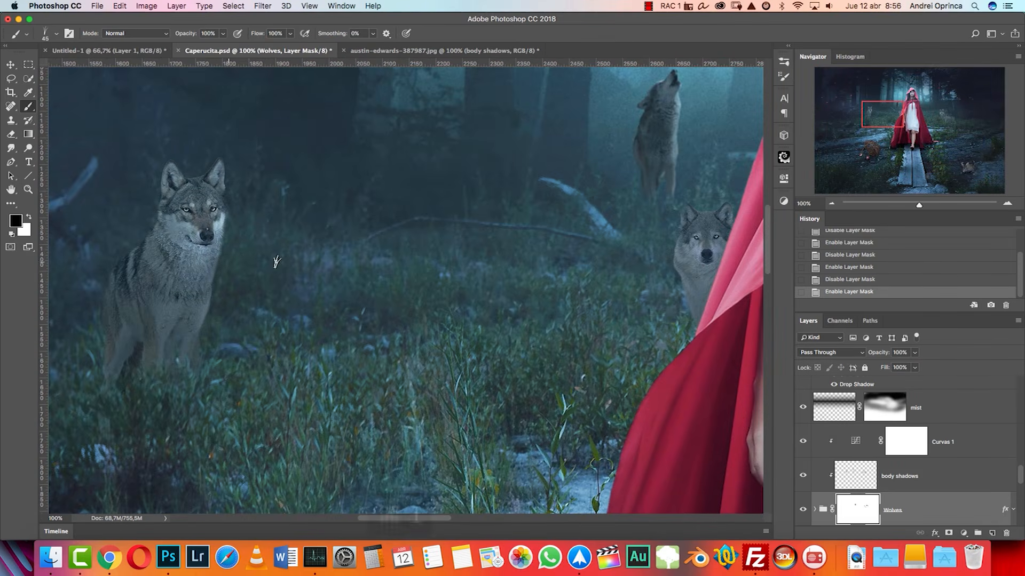
left_click_drag(696, 226, 665, 285)
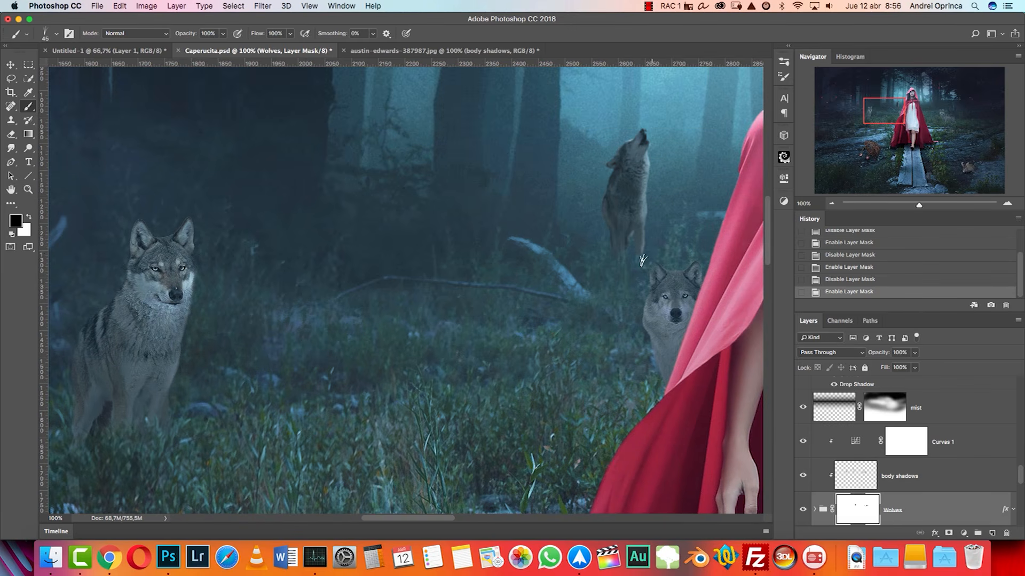
left_click_drag(478, 338, 614, 282)
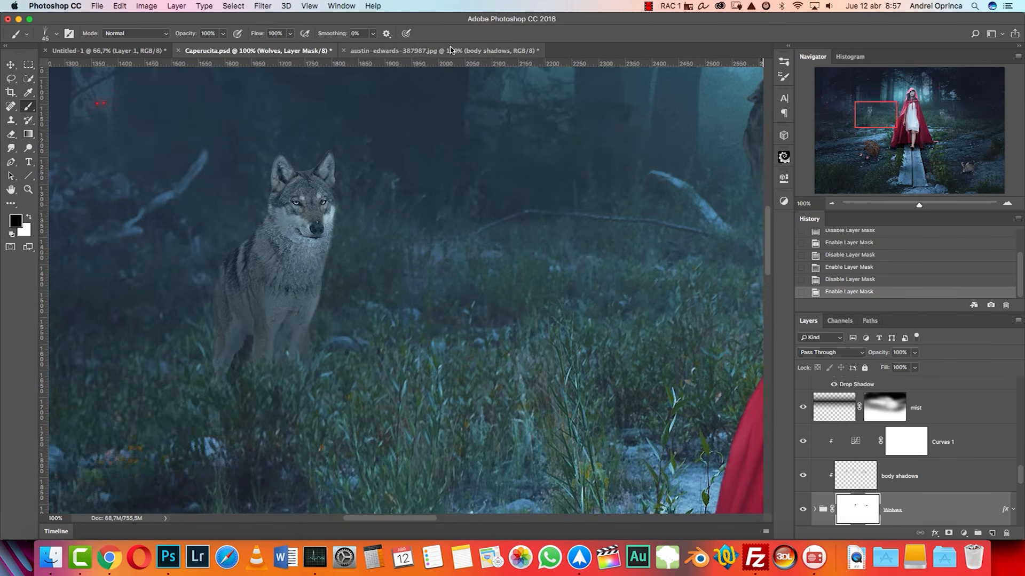
Step: Return to austin-edwards-387987.jpg and try a soft round 90 px black brush beside the tan wolf on the body shadows layer
left_click(421, 54)
left_click_drag(494, 262, 536, 302)
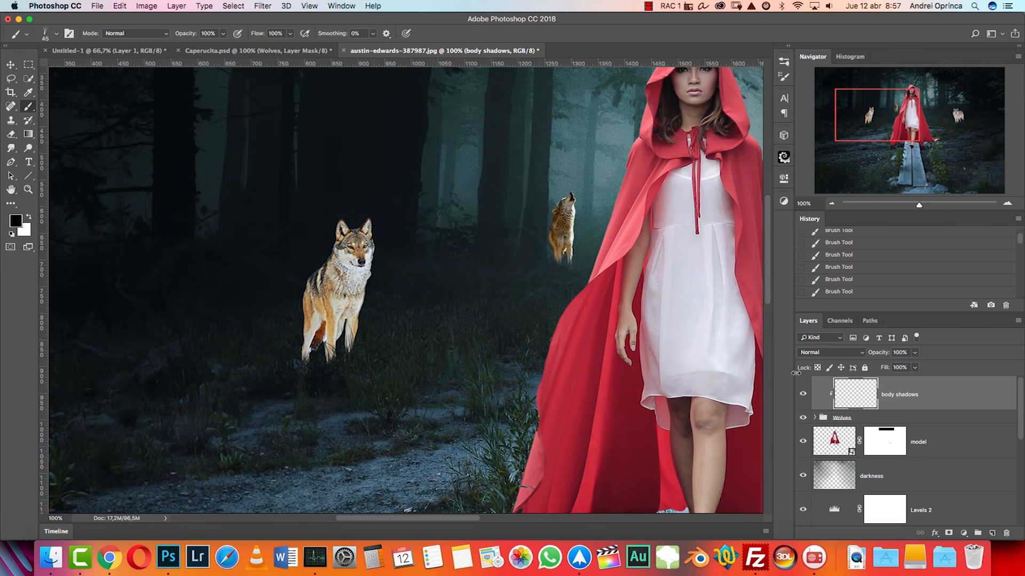
right_click(600, 281)
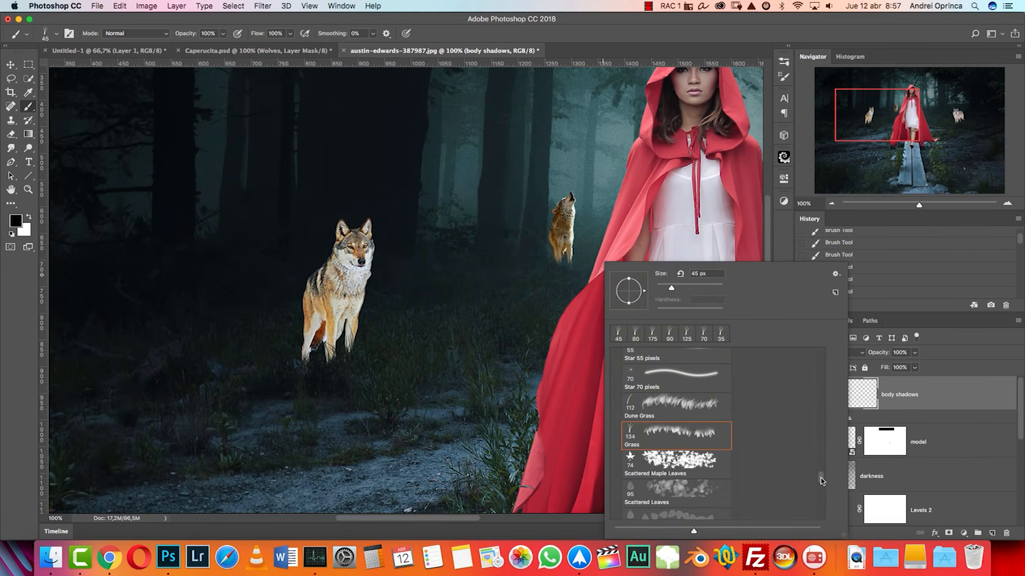
left_click_drag(822, 481, 824, 330)
left_click(668, 453)
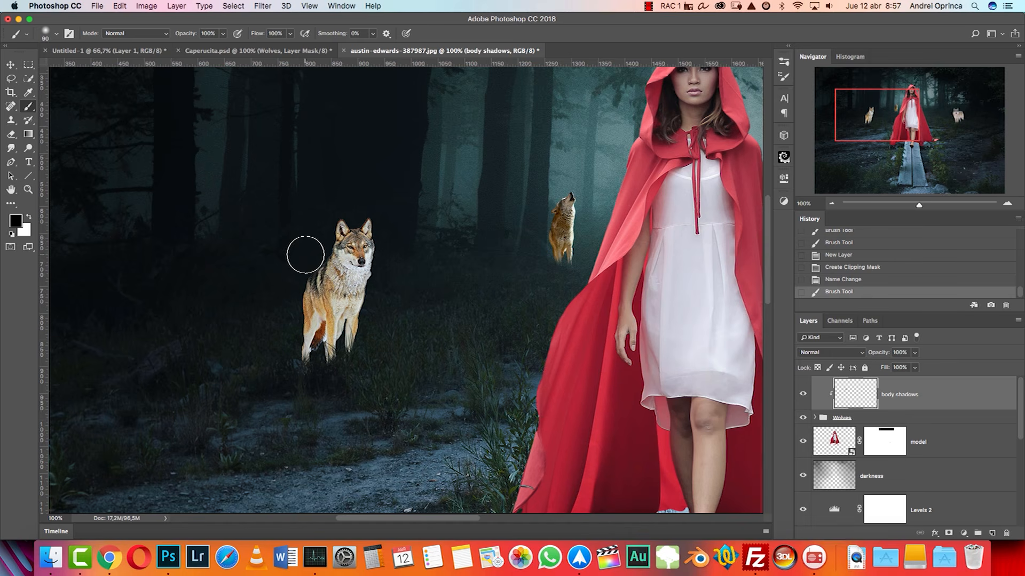
left_click_drag(304, 255, 296, 274)
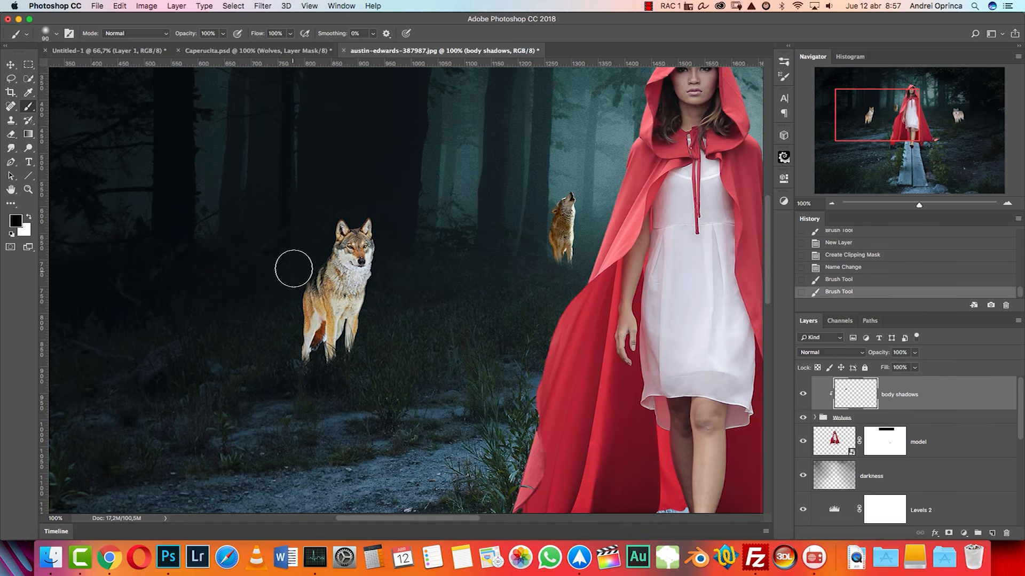
Step: Enable Transfer for the soft brush with opacity controlled by Pen Pressure, and lower the brush opacity to 50%
left_click(783, 76)
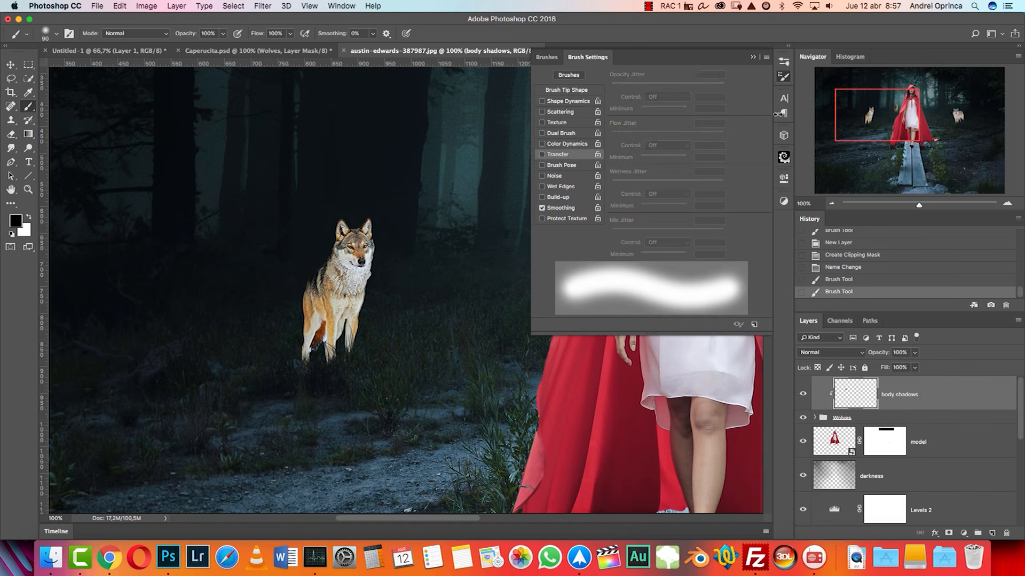
left_click(542, 155)
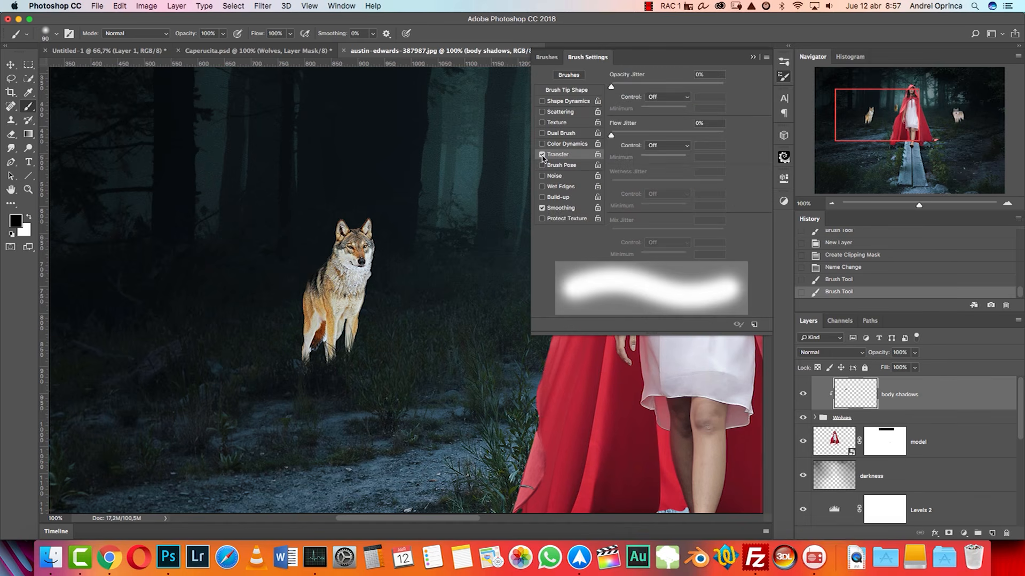
left_click(753, 57)
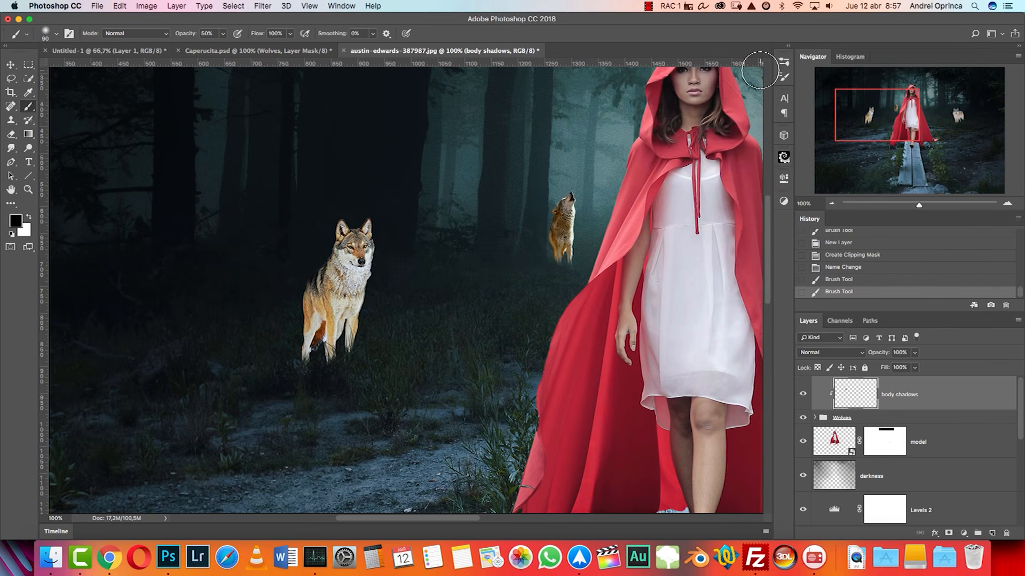
left_click(783, 77)
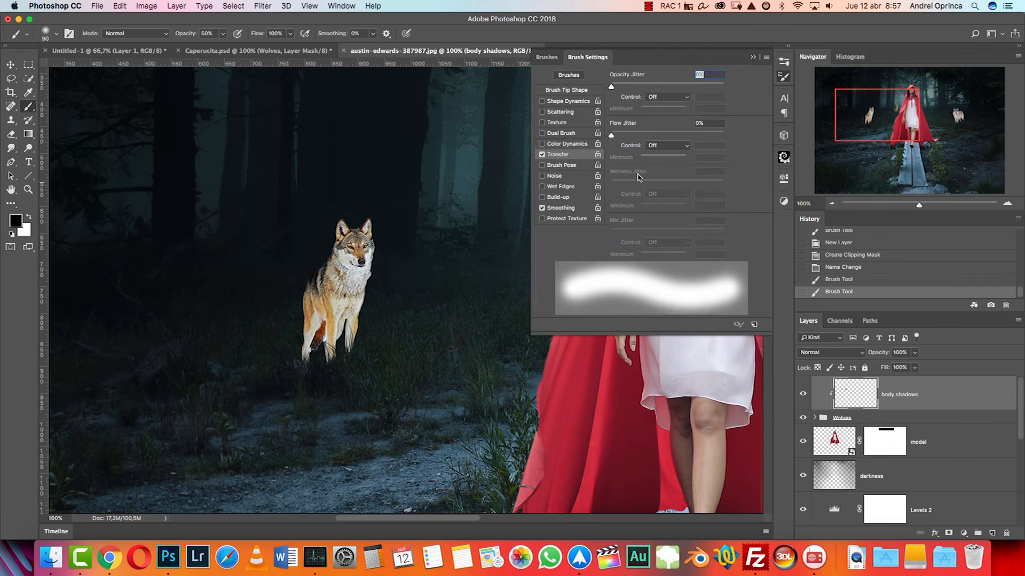
left_click(668, 97)
left_click(667, 113)
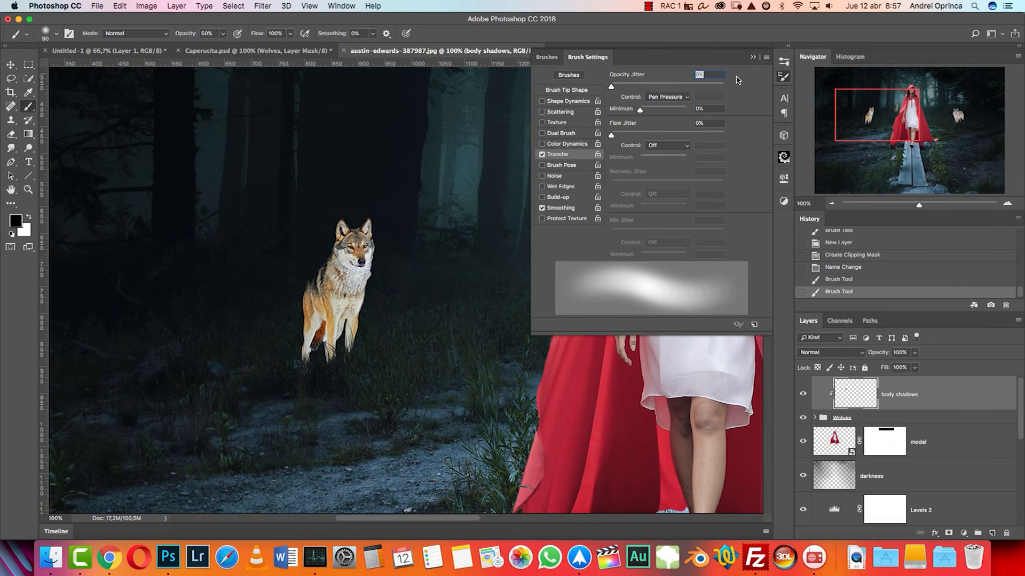
left_click(600, 91)
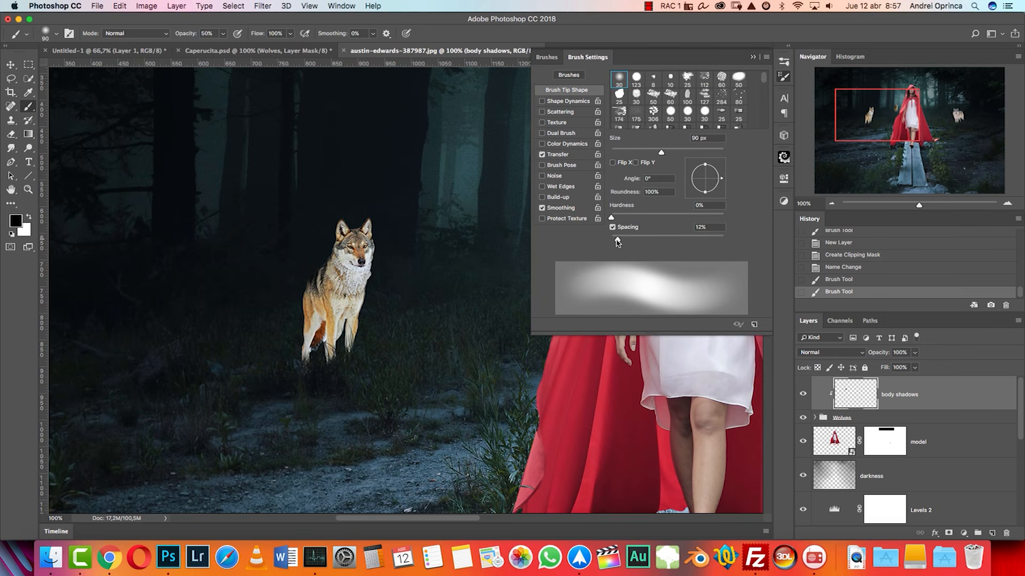
left_click(753, 57)
Step: Paint soft black shadows over the tan wolf's back, flank and legs on the body shadows layer
mouse_move(315, 261)
left_mouse_down()
mouse_move(298, 286)
mouse_move(305, 320)
mouse_move(307, 309)
left_mouse_up()
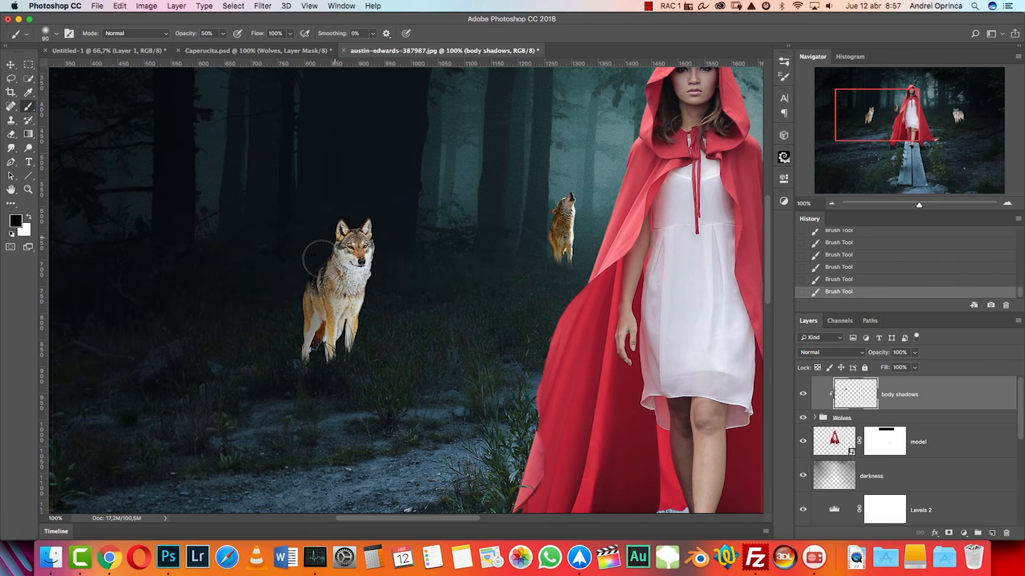
left_click_drag(329, 247, 321, 275)
mouse_move(362, 349)
left_mouse_down()
mouse_move(329, 335)
mouse_move(316, 367)
left_mouse_up()
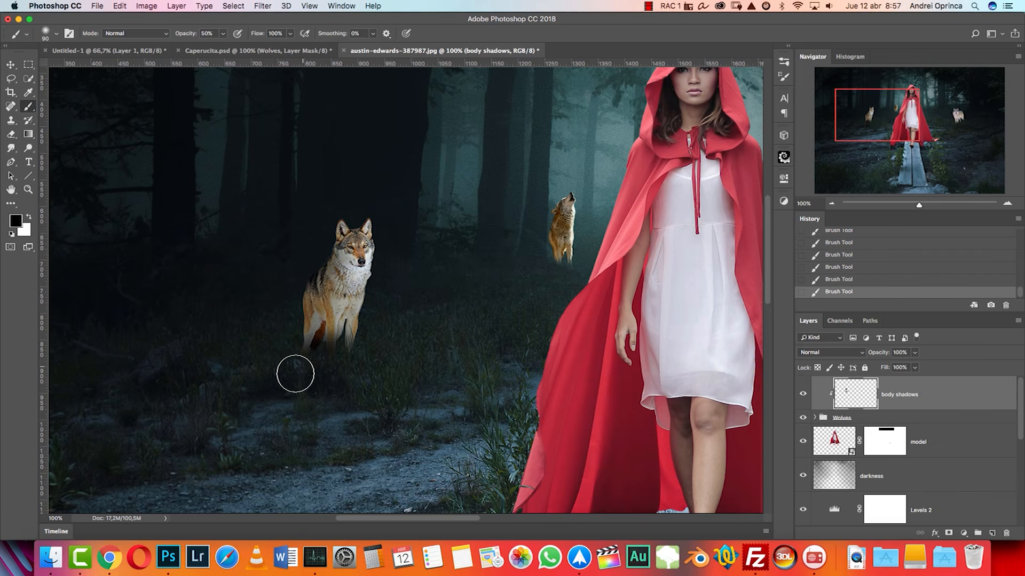
Step: Reduce the brush to 50 px and shade the tan wolf's chest and head and the howling wolf's body
key("bracketleft")
key("bracketleft")
key("bracketleft")
key("bracketleft")
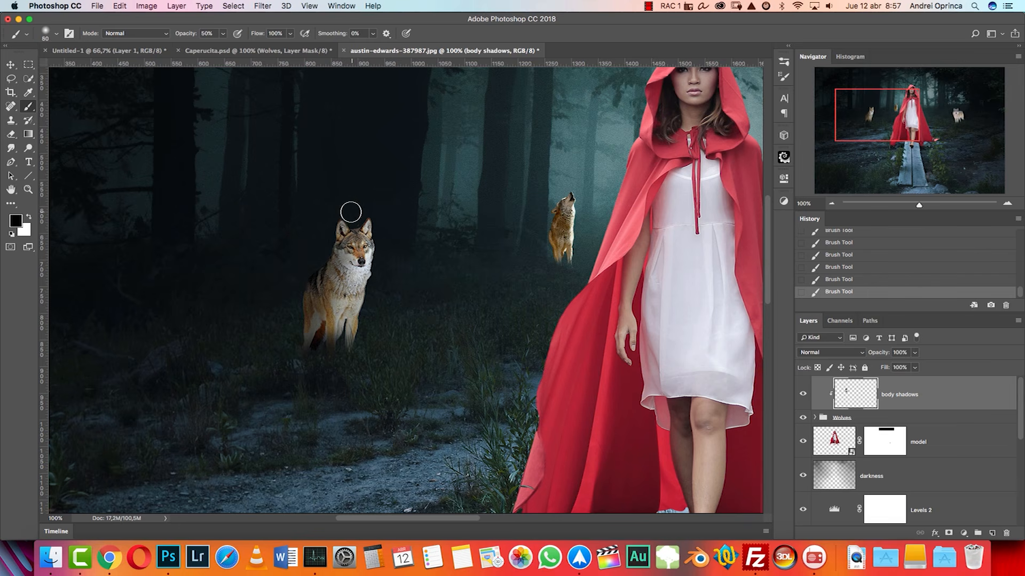
mouse_move(335, 267)
left_mouse_down()
mouse_move(333, 284)
mouse_move(364, 293)
mouse_move(344, 270)
mouse_move(351, 283)
left_mouse_up()
left_click_drag(363, 224, 372, 249)
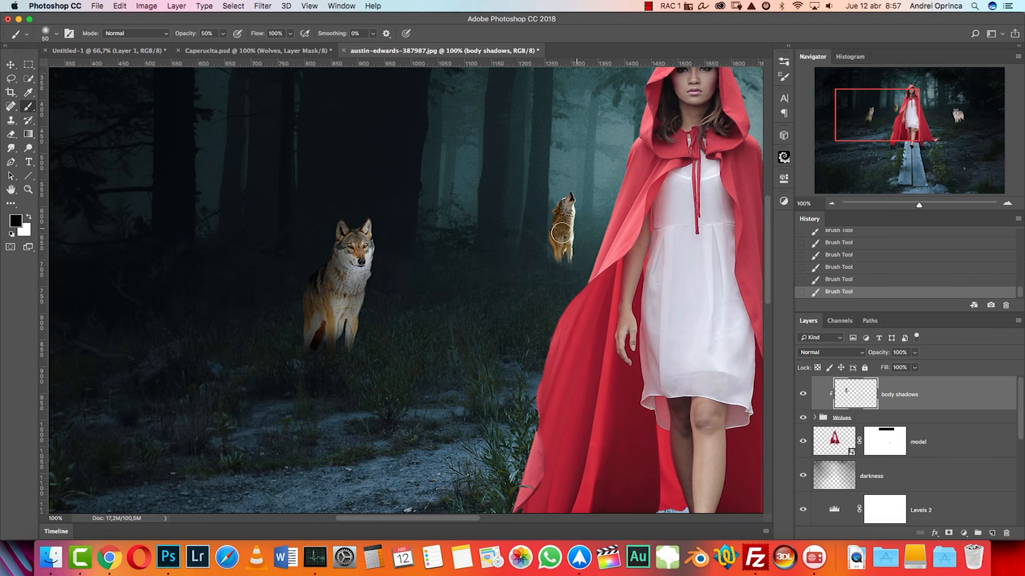
mouse_move(570, 240)
left_mouse_down()
mouse_move(562, 196)
mouse_move(550, 262)
mouse_move(572, 230)
mouse_move(559, 272)
left_mouse_up()
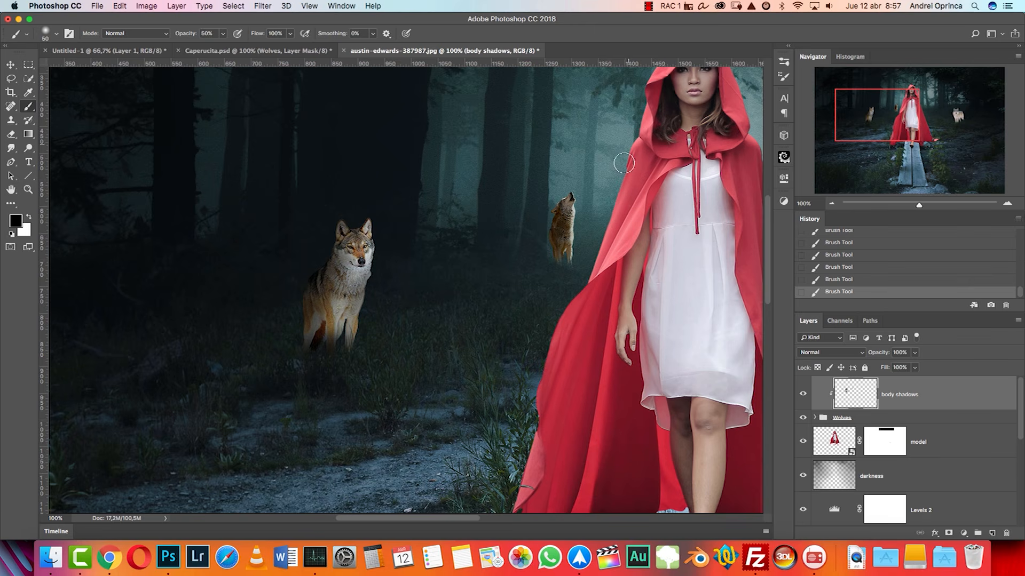
Step: Enlarge the brush to 100 px and darken the grey wolf's body and legs with soft black strokes
scroll(457, 265, "right", 7)
scroll(457, 266, "up", 3)
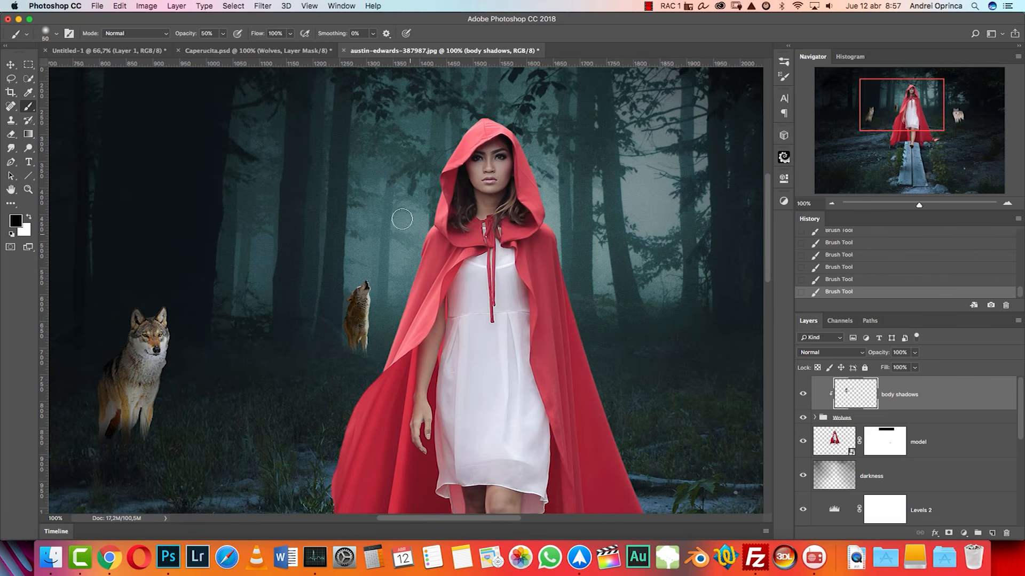
scroll(643, 352, "right", 10)
scroll(643, 352, "down", 4)
key("bracketright")
key("bracketright")
key("bracketright")
key("bracketright")
key("bracketright")
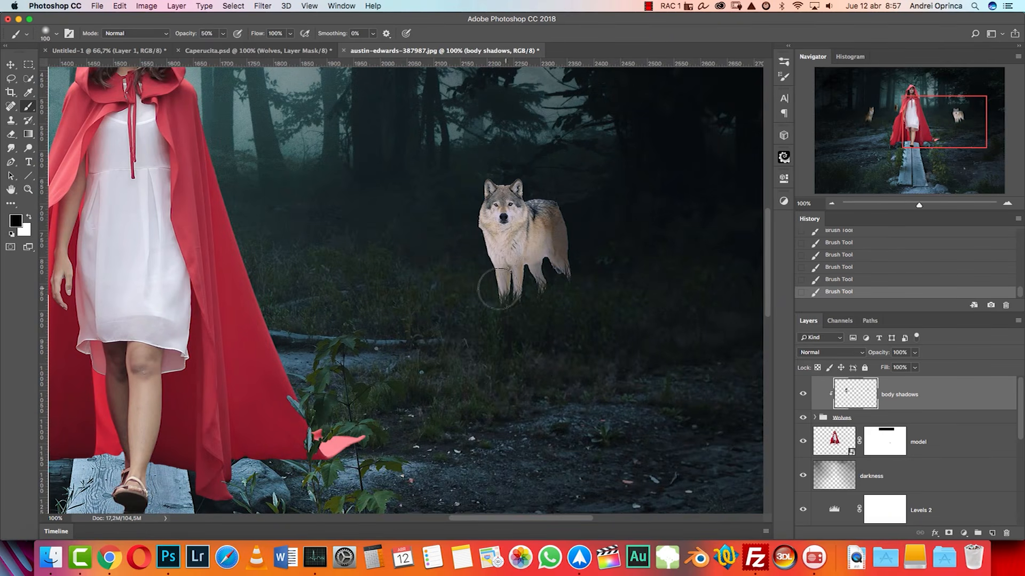
mouse_move(488, 251)
left_mouse_down()
mouse_move(510, 283)
mouse_move(544, 229)
mouse_move(526, 211)
left_mouse_up()
mouse_move(463, 199)
left_mouse_down()
mouse_move(532, 190)
mouse_move(540, 232)
mouse_move(489, 257)
mouse_move(527, 262)
mouse_move(542, 277)
left_mouse_up()
left_click_drag(547, 218, 506, 304)
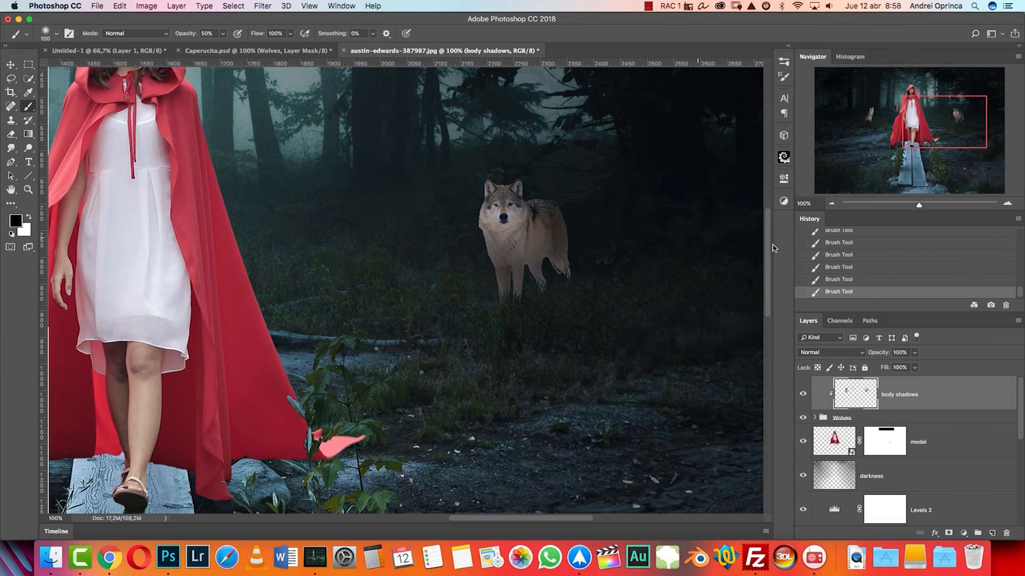
Step: Add a Levels adjustment clipped above body shadows, with input levels of 9, 0.96 and 220
left_click(826, 205)
left_click(827, 205)
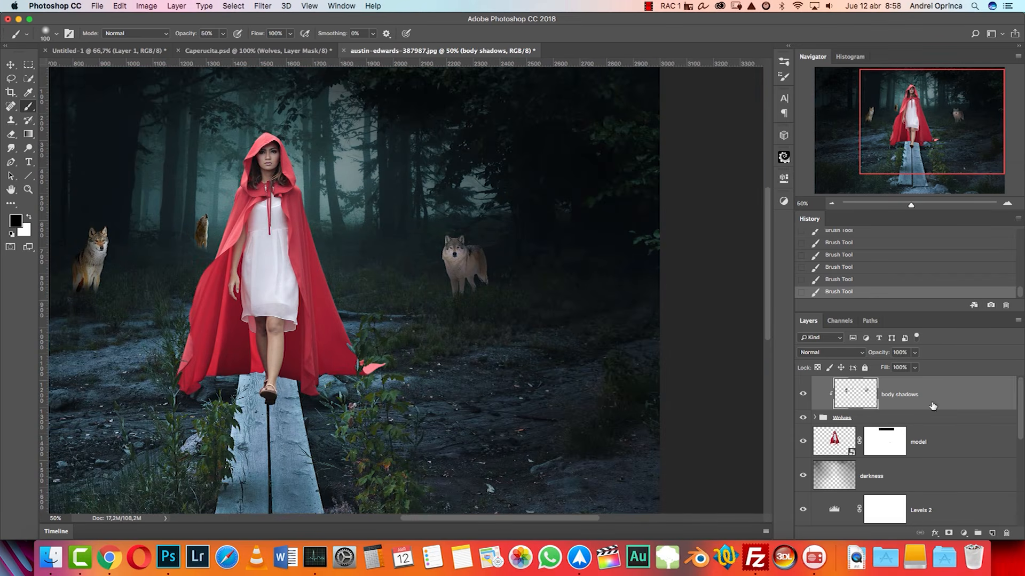
left_click(964, 533)
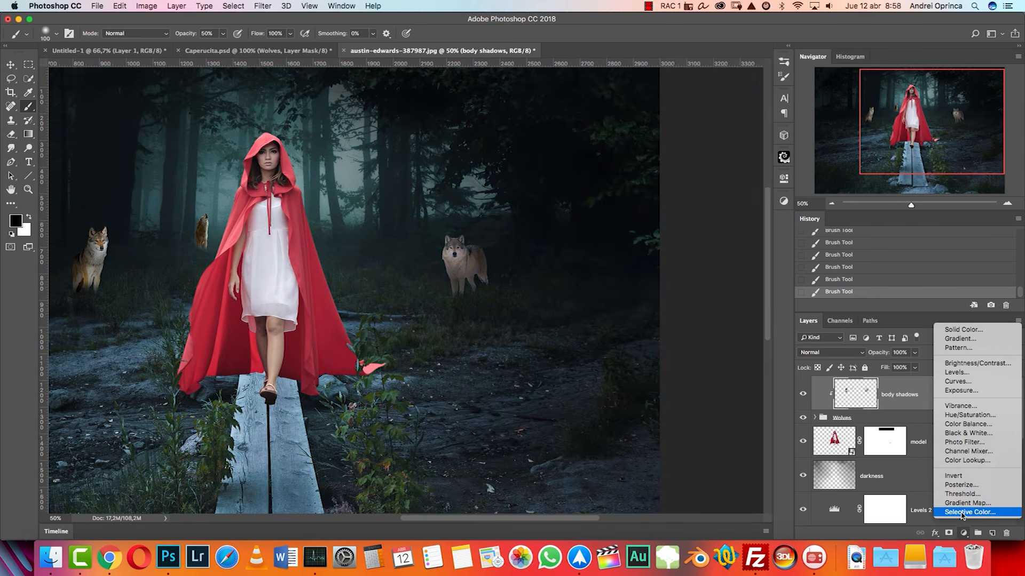
left_click(980, 376)
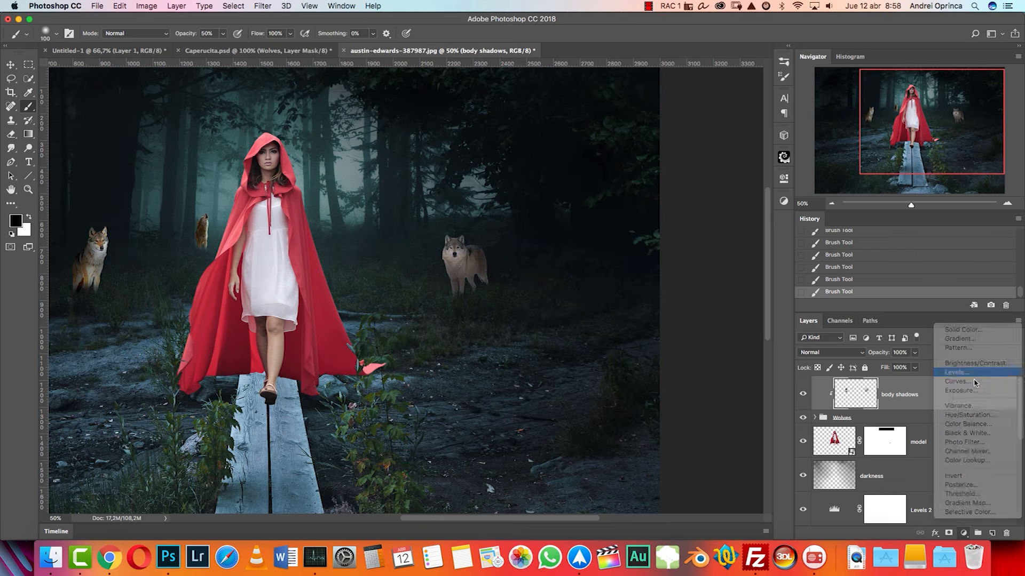
left_click(960, 409, "alt")
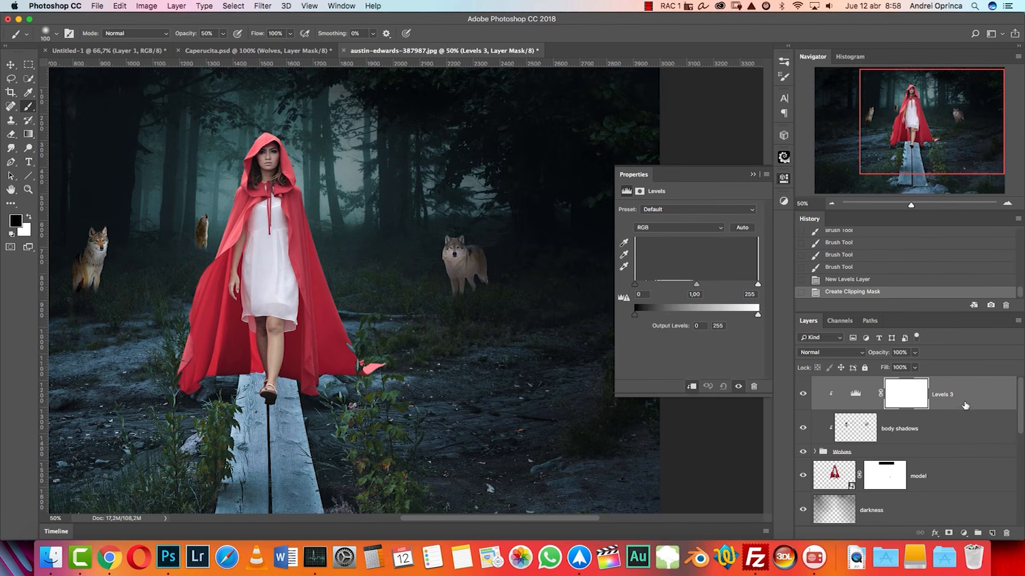
left_click_drag(758, 287, 640, 287)
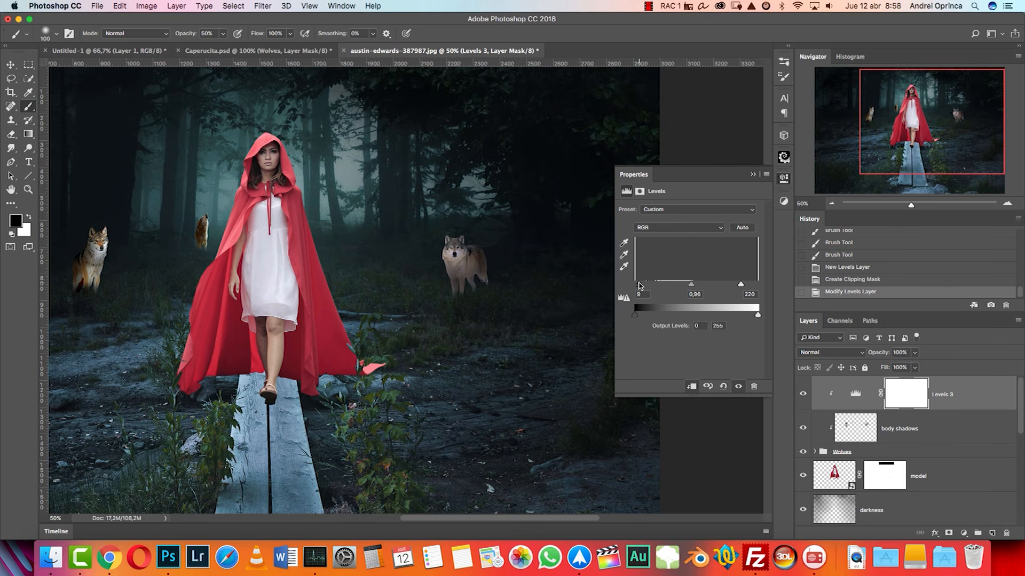
left_click(753, 175)
scroll(530, 263, "left", 10)
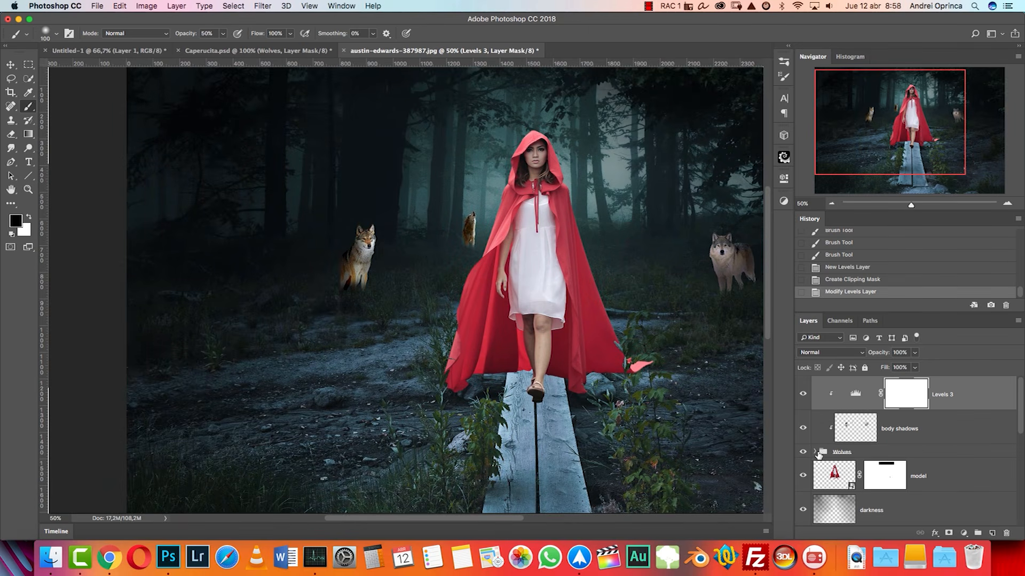
Step: Examine the wolf layers inside the Wolves group and check the blended wolves in the scene at close range
left_click(815, 452)
left_click(974, 494)
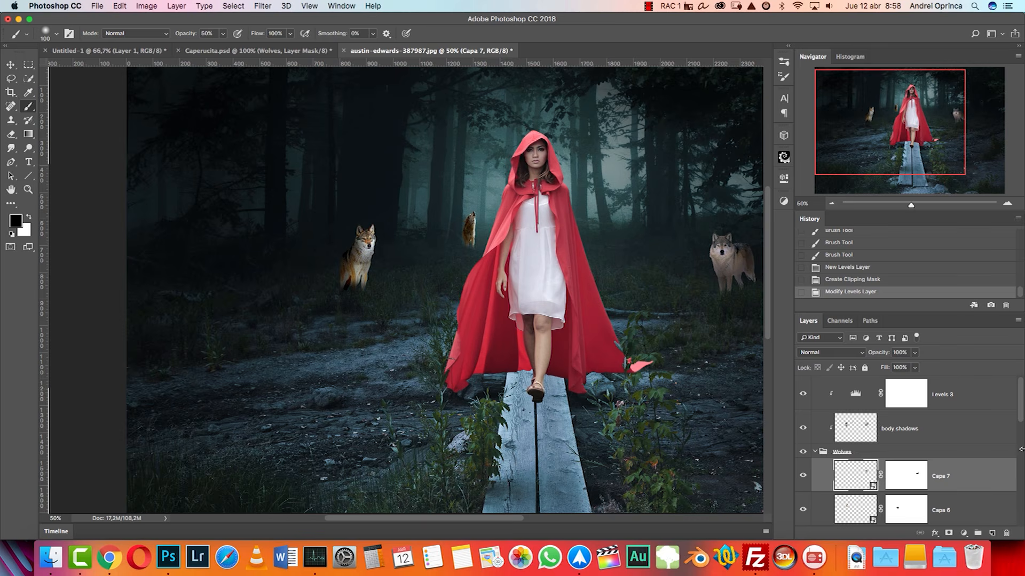
left_click_drag(1021, 406, 1020, 422)
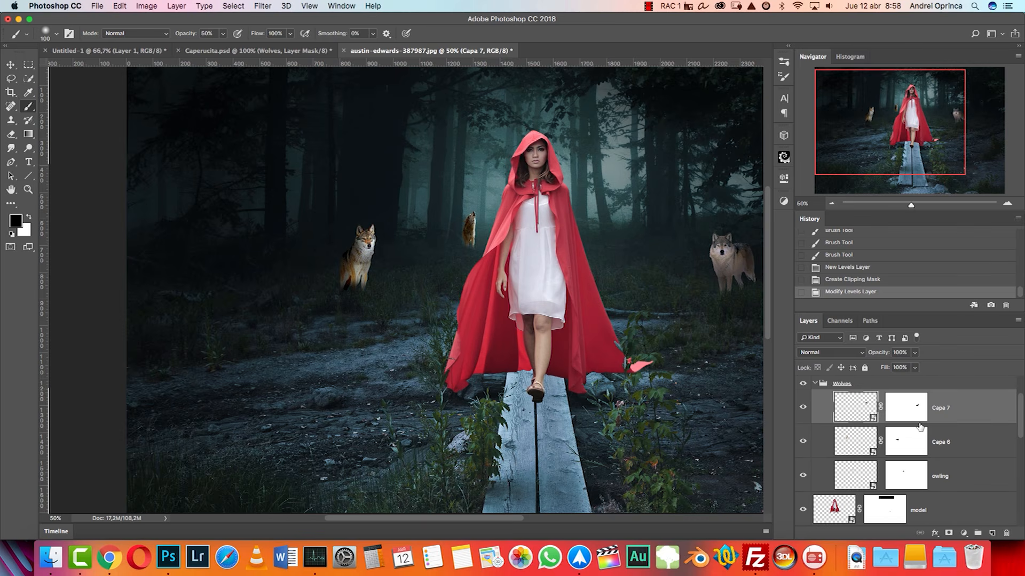
key("super+1")
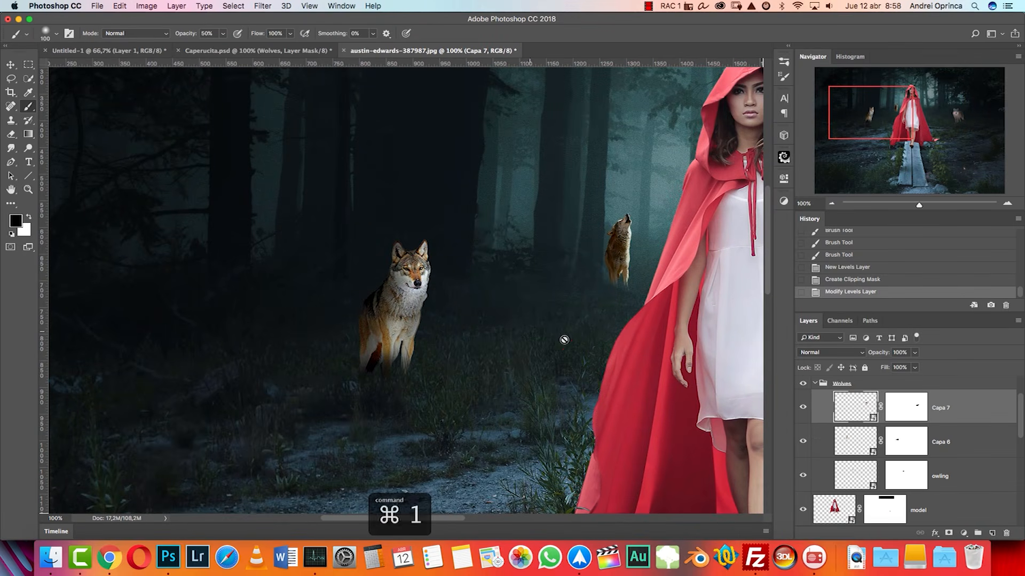
left_click(815, 383)
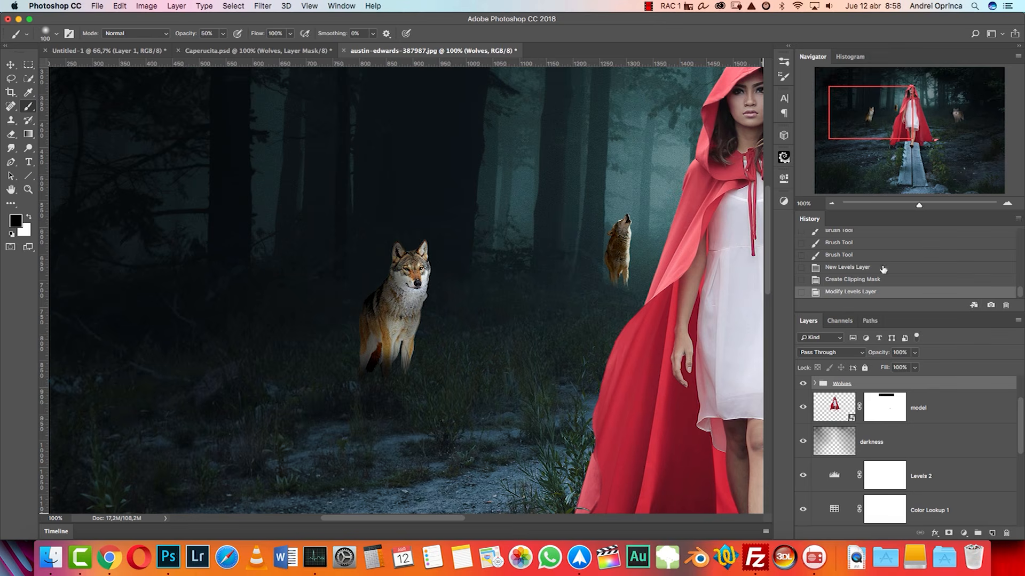
left_click(831, 204)
left_click_drag(681, 300, 547, 356)
key("super+r")
left_click_drag(1021, 418, 1023, 403)
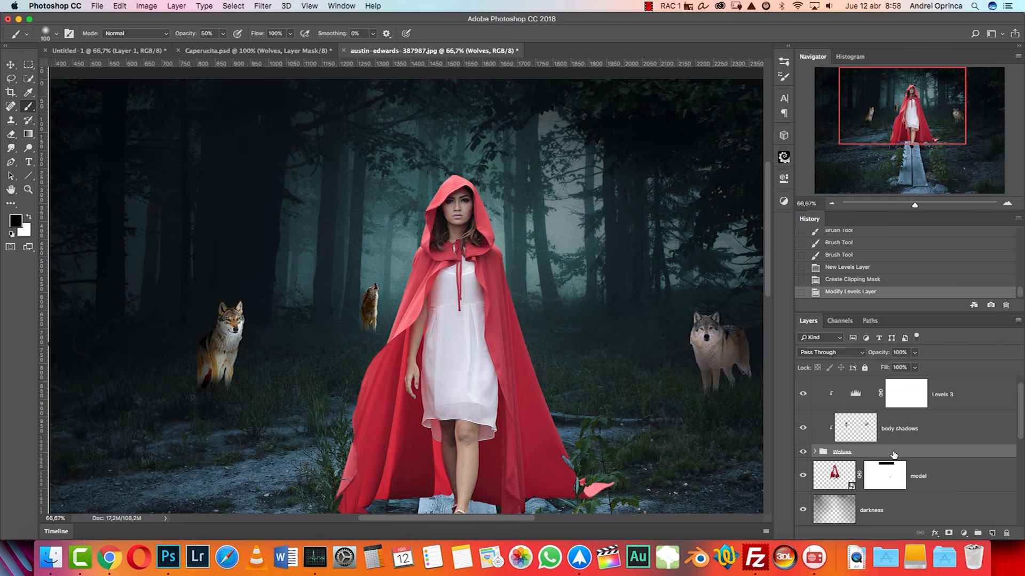
Step: Add a Color Overlay layer style to the Wolves group using dark teal #2c494e sampled from the misty forest background
double_click(909, 452)
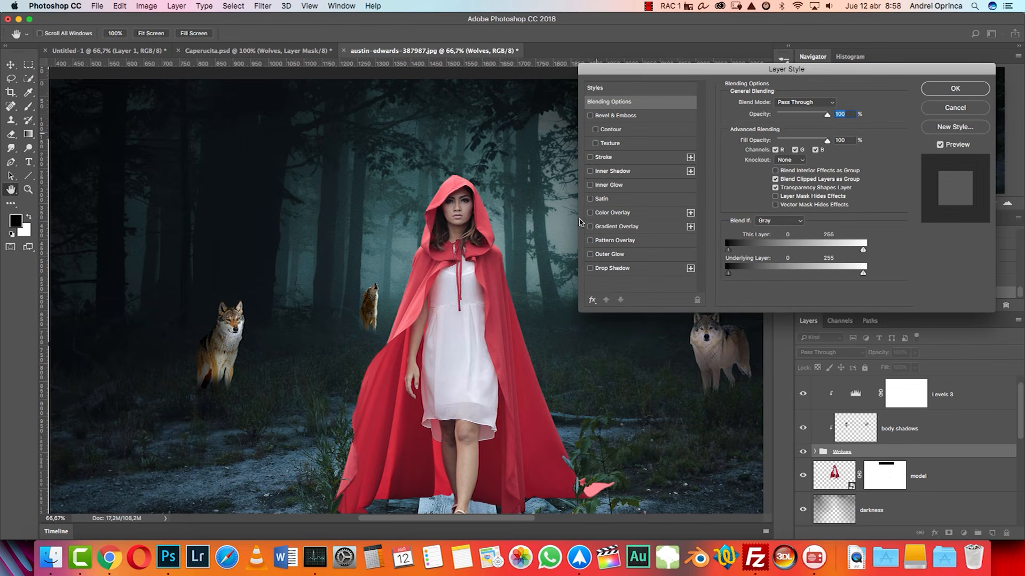
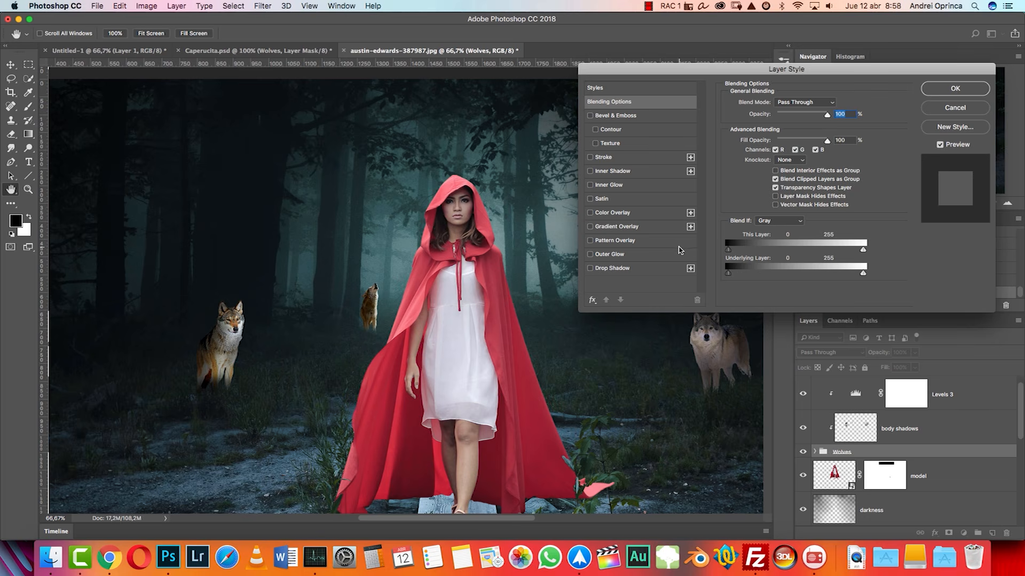
left_click(618, 215)
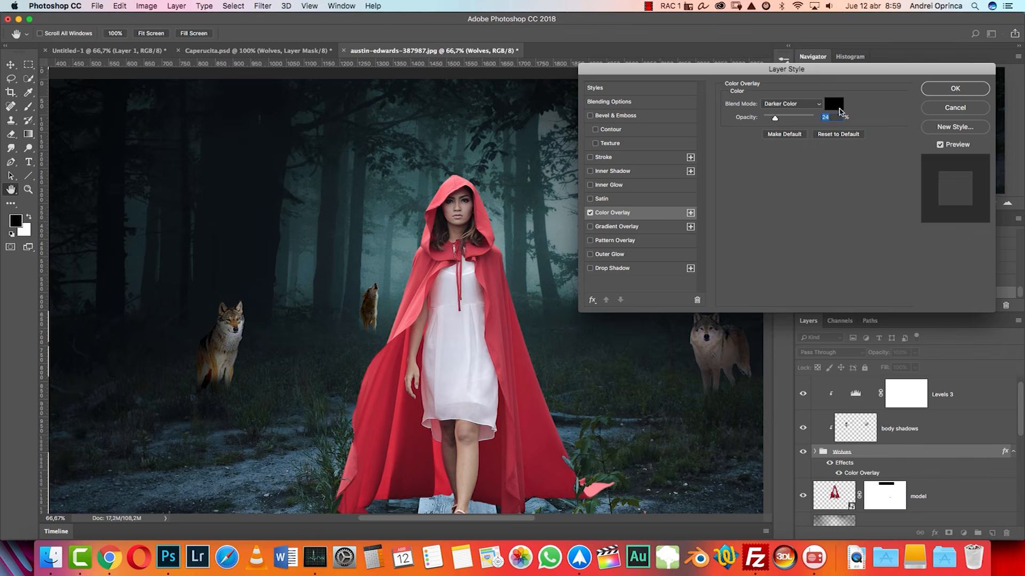
left_click(835, 104)
left_click(315, 263)
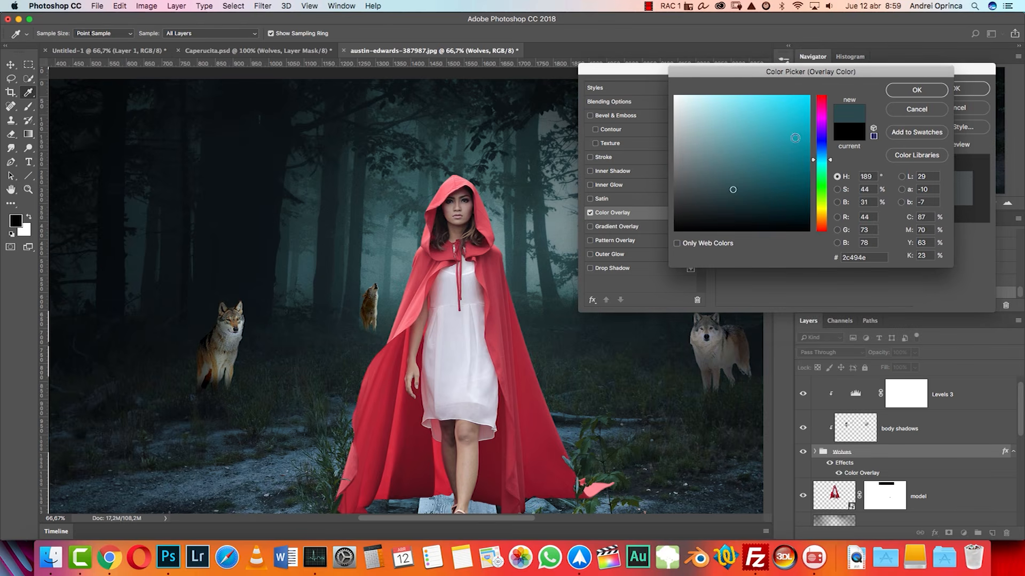
left_click(918, 91)
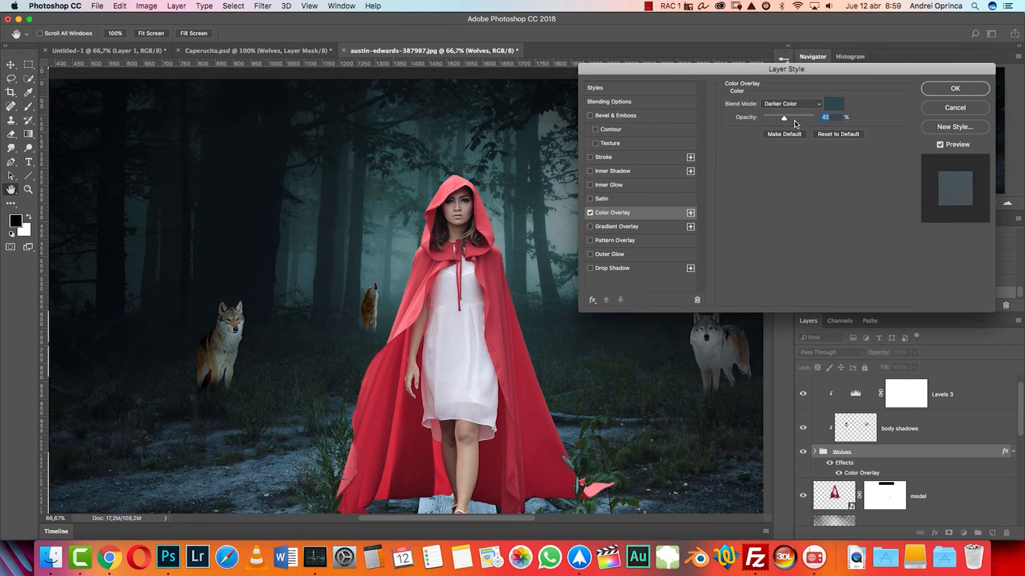
Step: Try the wolves' color overlay in Multiply and in Soft Light, raising the opacity to 81%
left_click(793, 108)
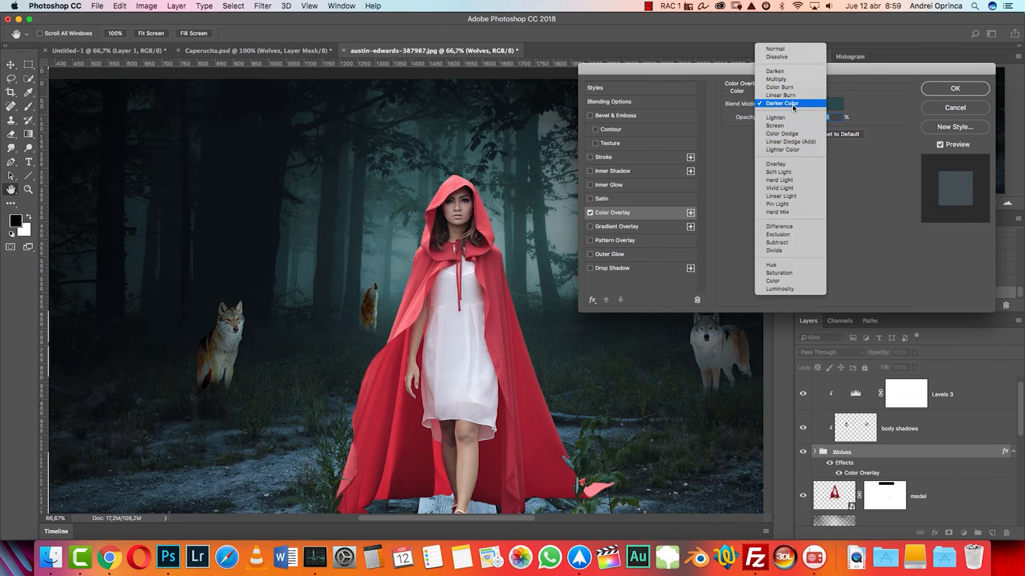
left_click(777, 79)
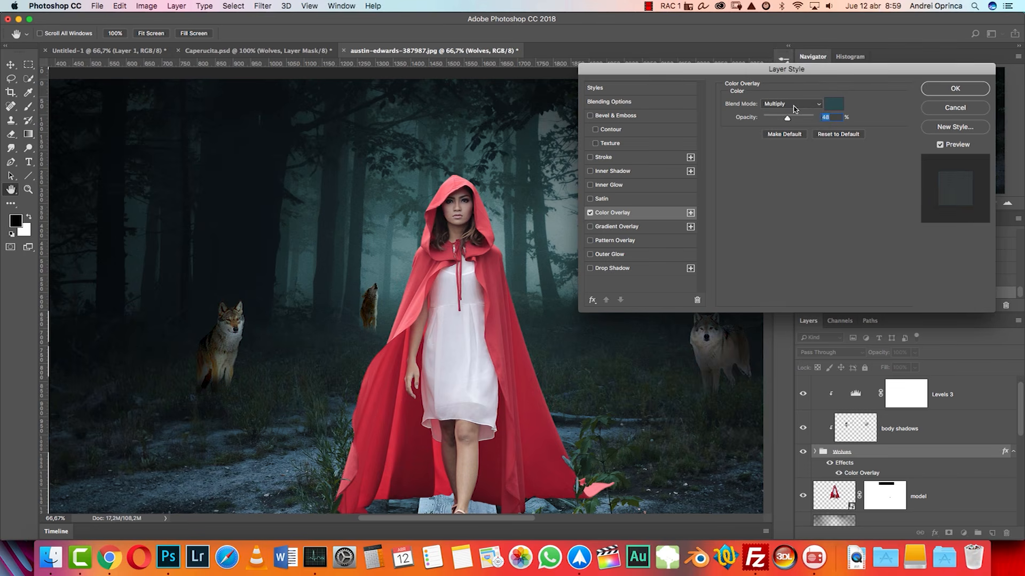
left_click(794, 108)
left_click(789, 115)
left_click(794, 108)
left_click(788, 188)
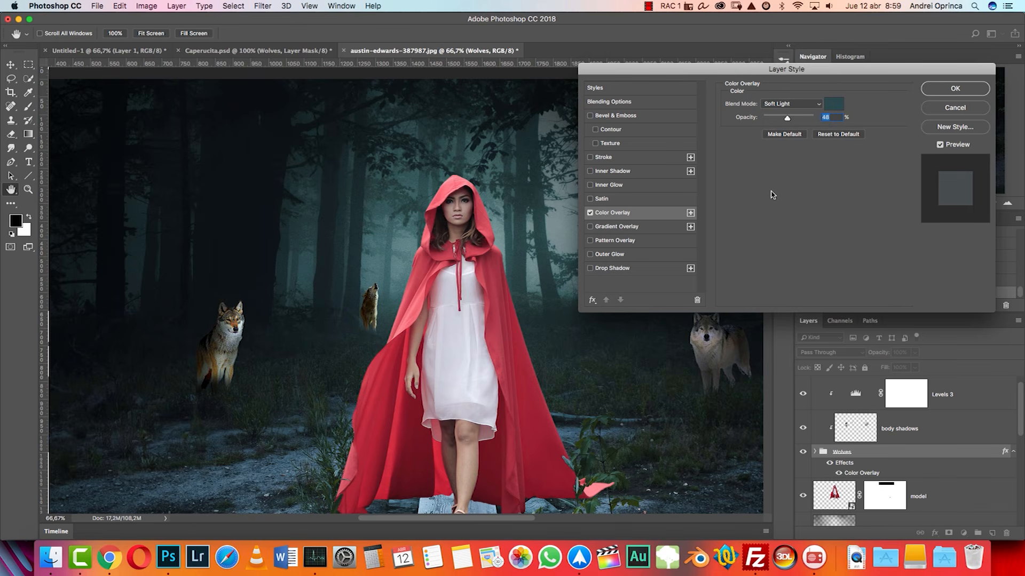
left_click(804, 118)
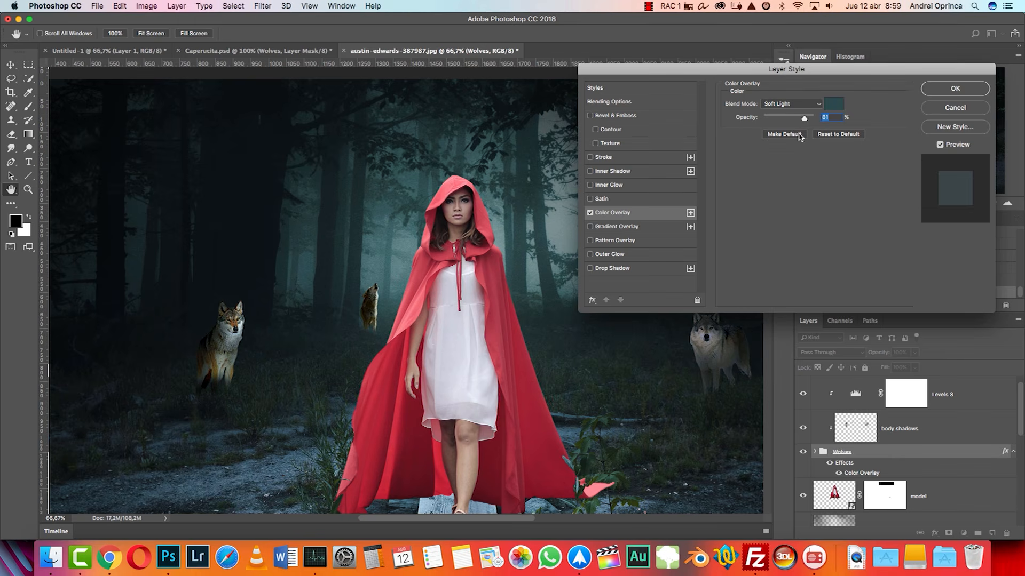
Step: Try the wolves' color overlay in Linear Light at 32% opacity and in Darker Color at 74%
left_click(793, 105)
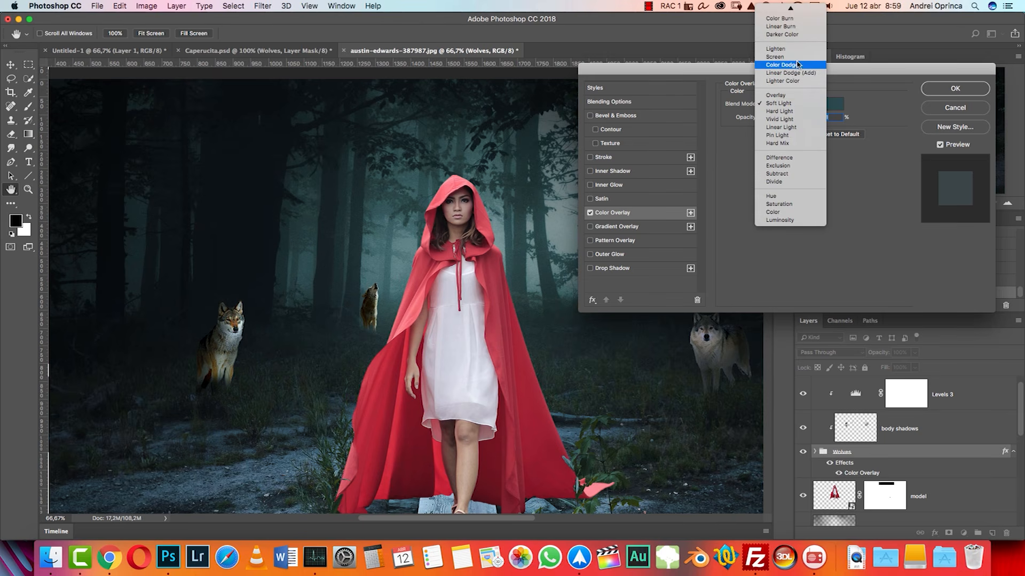
mouse_move(792, 8)
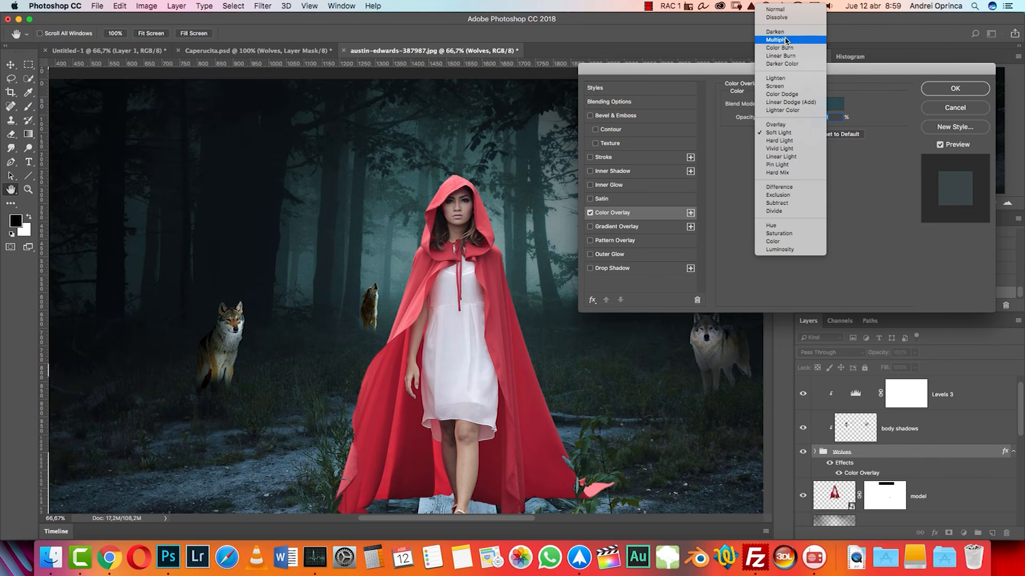
left_click(782, 156)
left_click_drag(804, 117, 780, 120)
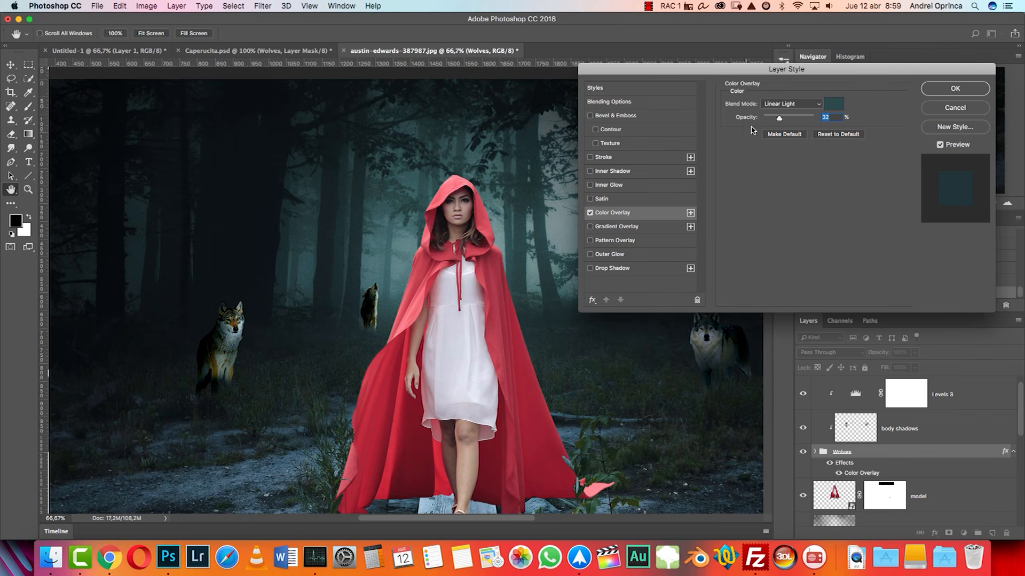
left_click(786, 105)
scroll(784, 41, "up", 3)
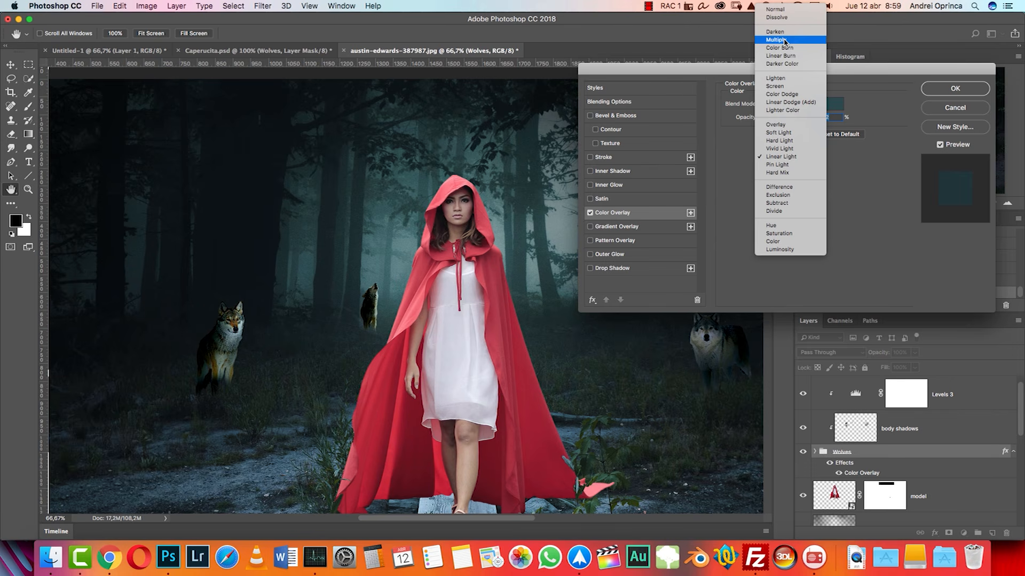
left_click(782, 63)
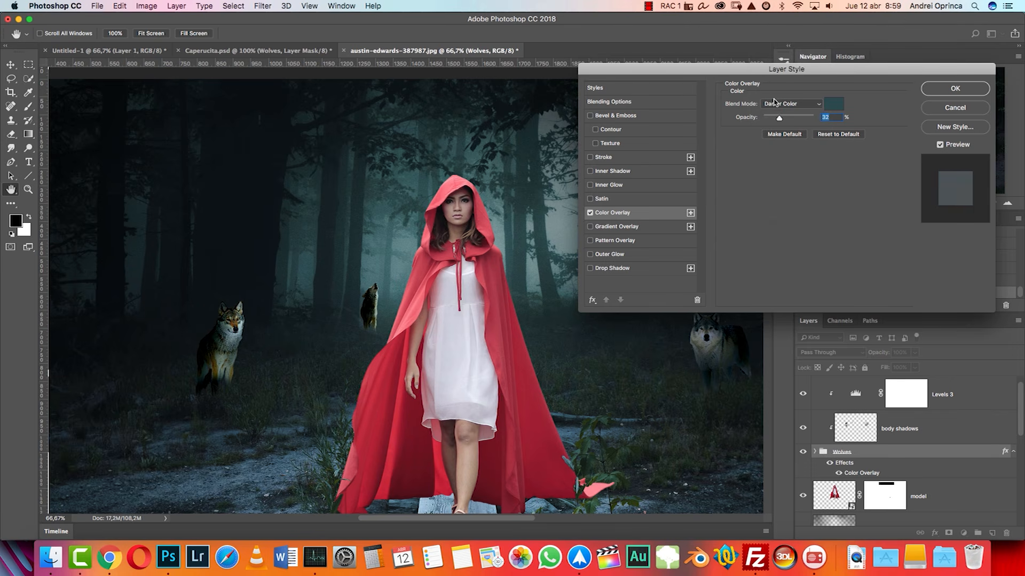
left_click(800, 117)
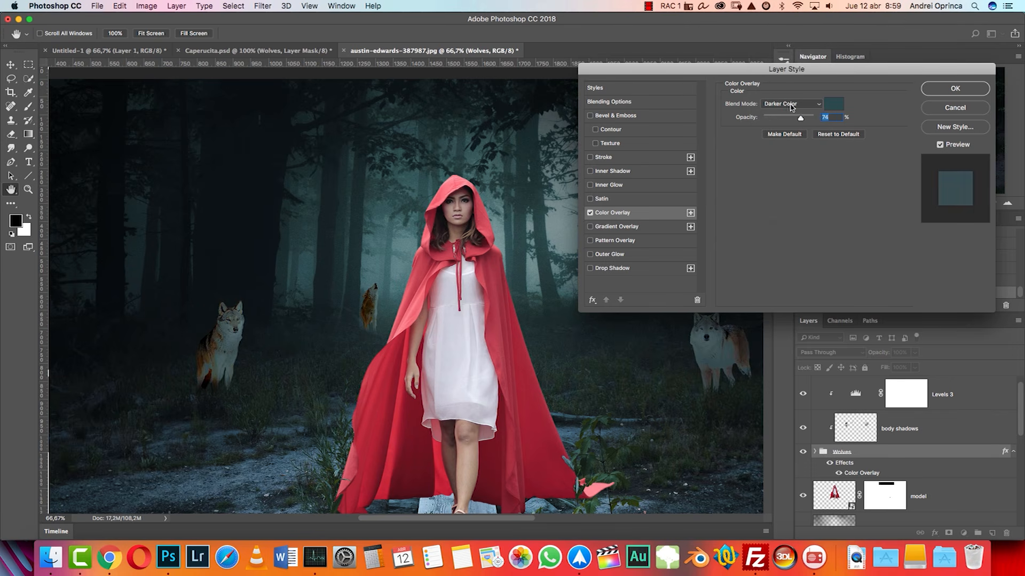
Step: Compare Color Burn, settle the wolves' color overlay on Multiply at 63% opacity, and apply the layer style
left_click(791, 104)
left_click(786, 90)
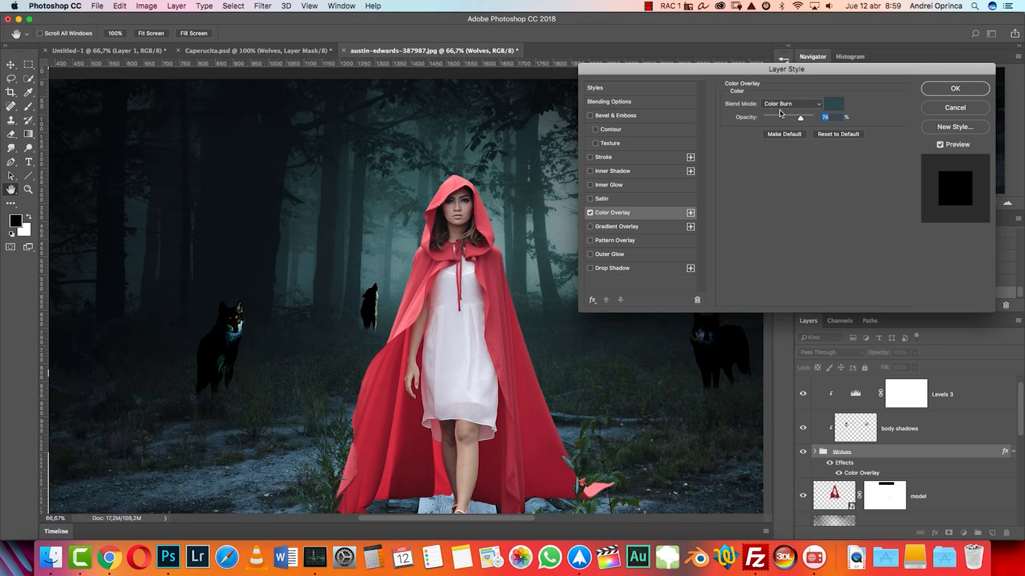
left_click(781, 106)
left_click(781, 95)
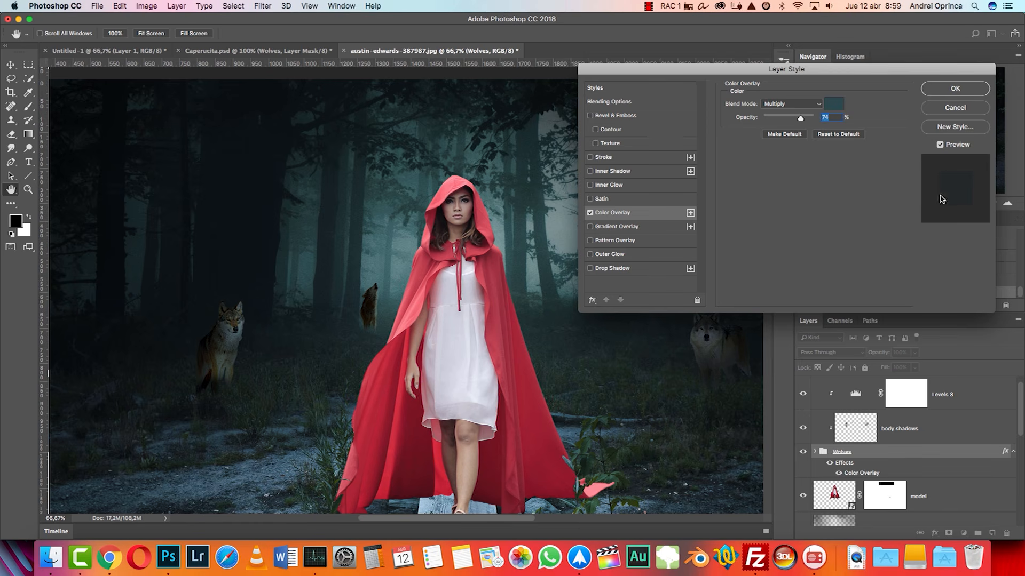
left_click_drag(800, 117, 795, 121)
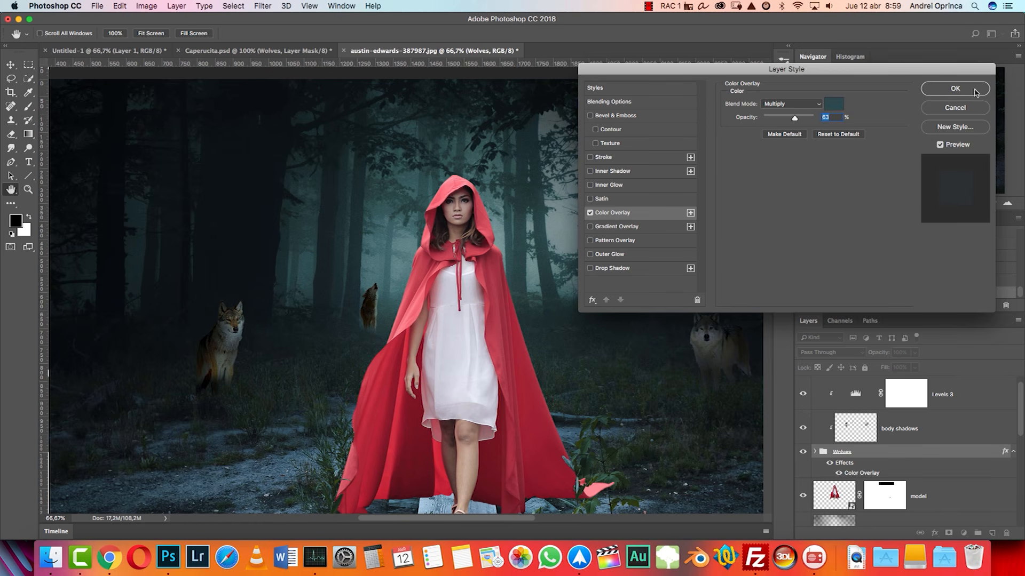
left_click(976, 90)
Step: Set the white input level of the Levels 3 adjustment to 255
double_click(856, 395)
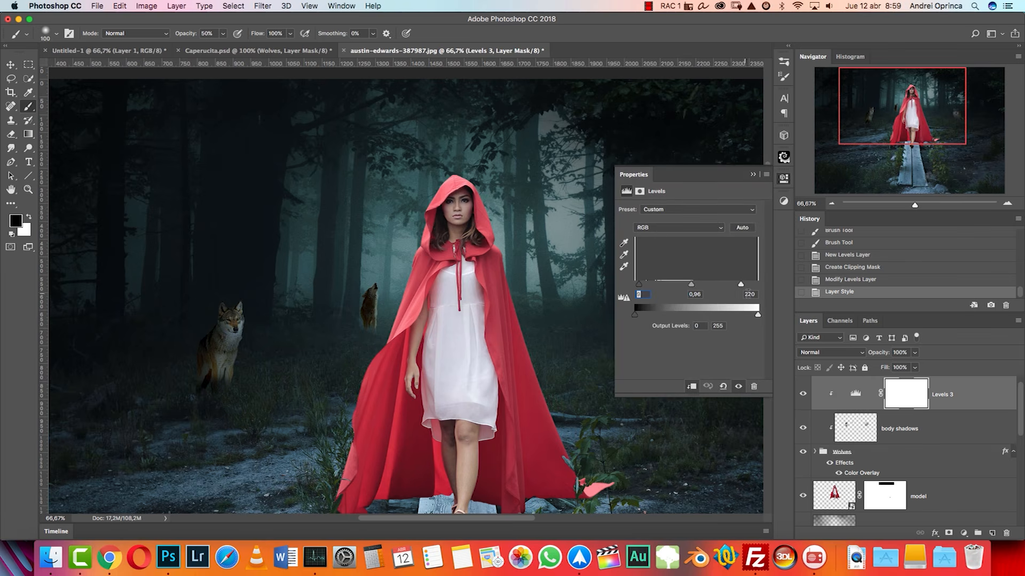
mouse_move(758, 316)
left_mouse_down()
mouse_move(739, 315)
mouse_move(754, 284)
mouse_move(778, 313)
left_mouse_up()
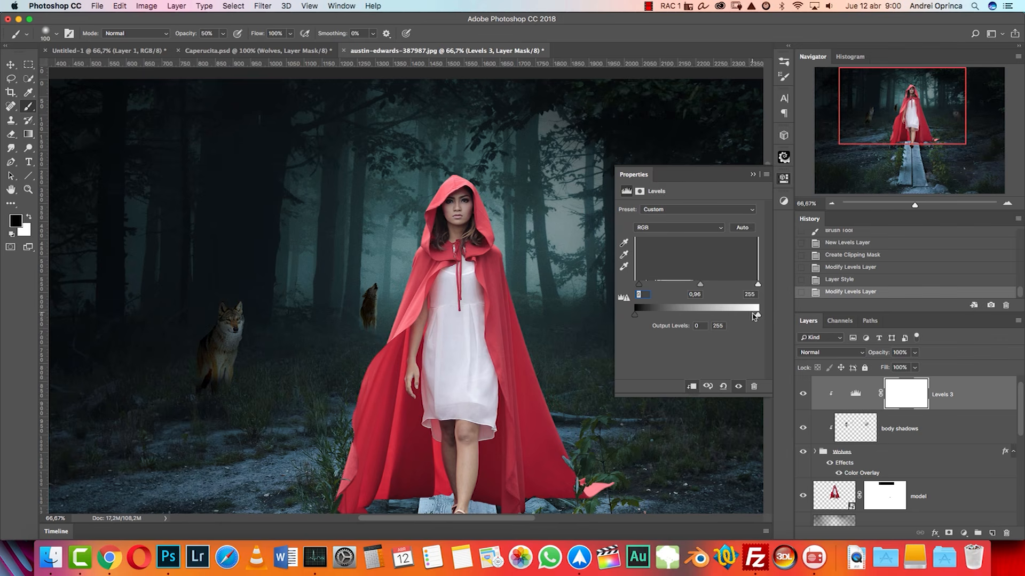
left_click_drag(758, 319, 756, 317)
left_click(752, 173)
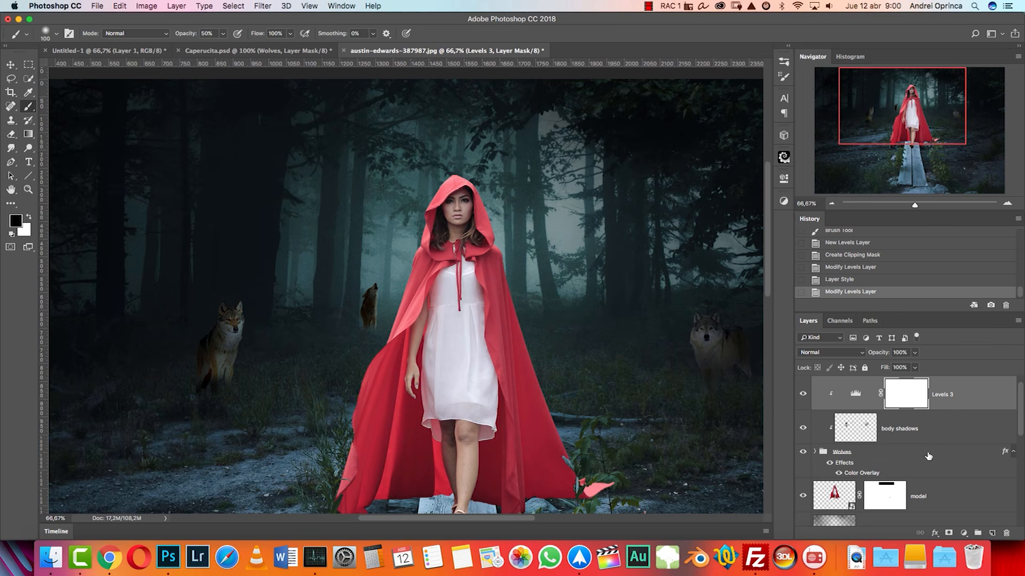
Step: Lower the Wolves group's Multiply overlay opacity to 41% and add a second Color Overlay to the same layer style
double_click(866, 468)
left_click_drag(797, 118, 784, 122)
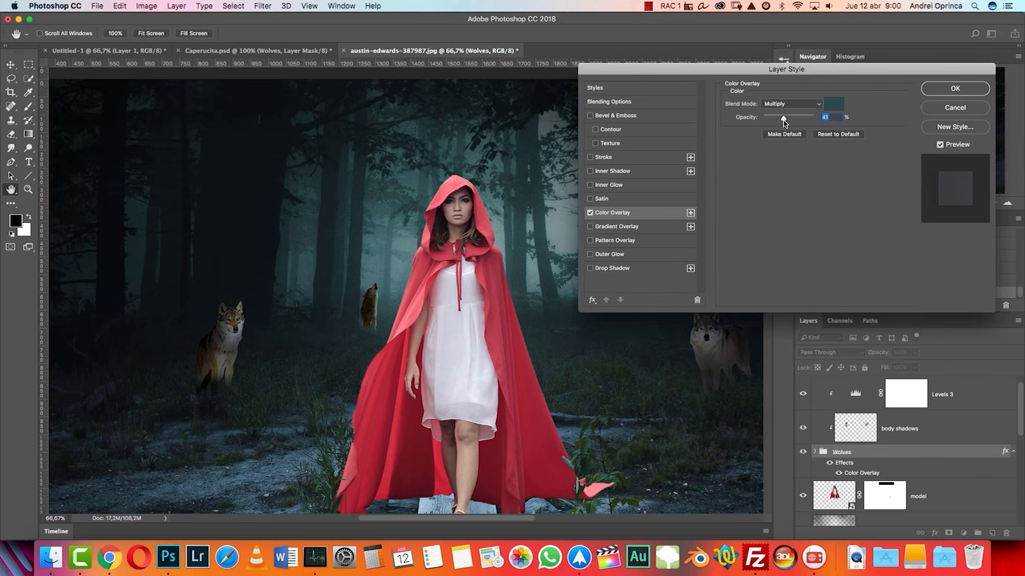
left_click(690, 213)
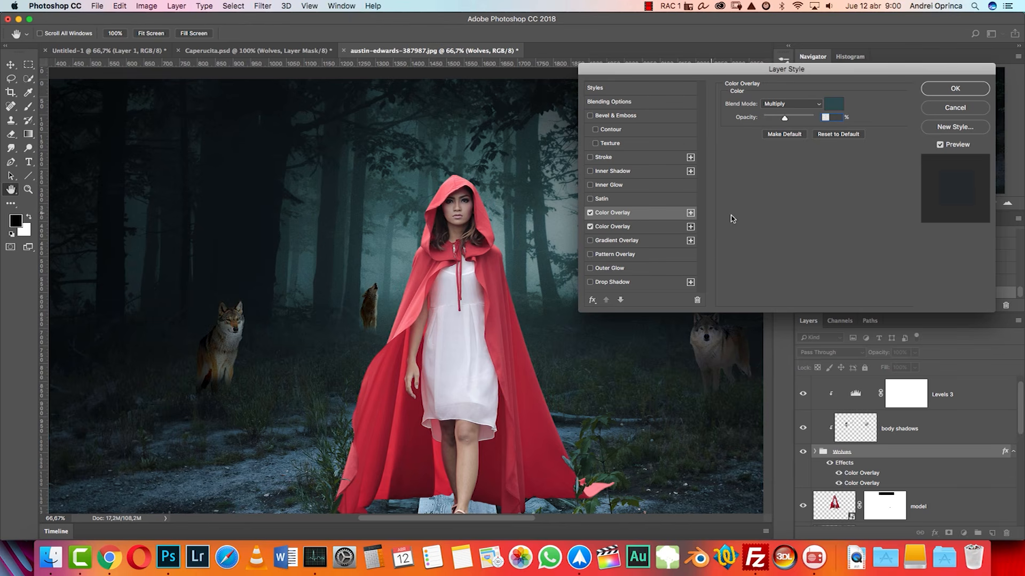
Step: Set the upper color overlay to Color blend mode at 67% opacity, with the lower overlay switched off for comparison
left_click(638, 228)
left_click(656, 215)
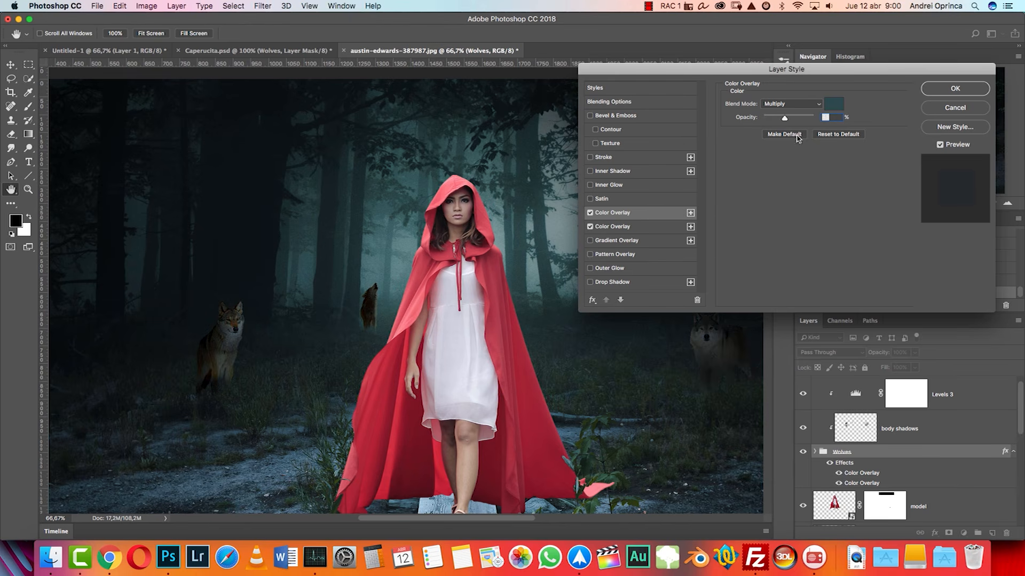
left_click(798, 104)
left_click(778, 306)
left_click(590, 227)
left_click_drag(789, 119, 798, 119)
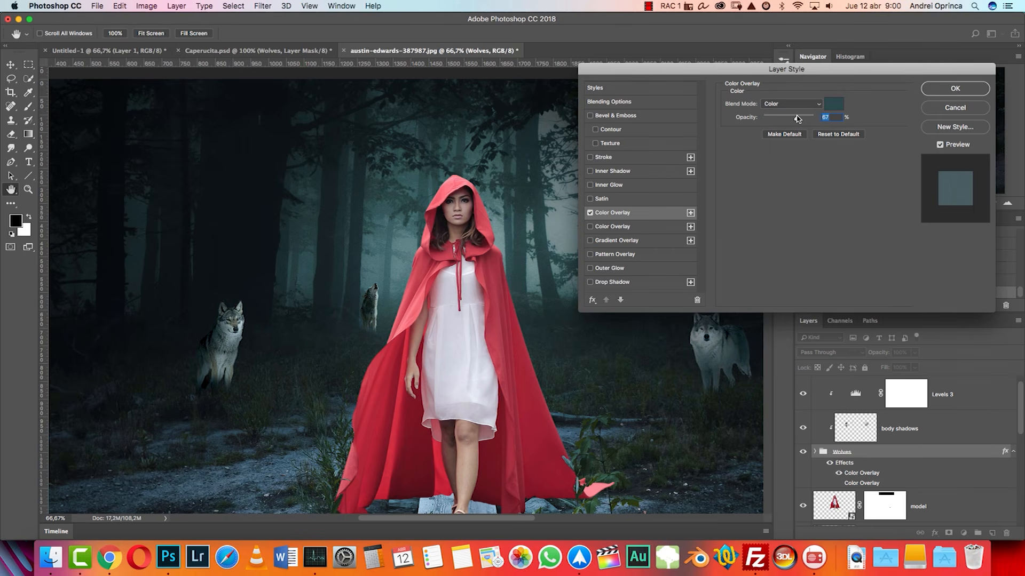
Step: Re-enable the lower Multiply overlay, recolor it to dark grey #3c3c3c at 59% opacity, and apply the layer style
left_click(590, 227)
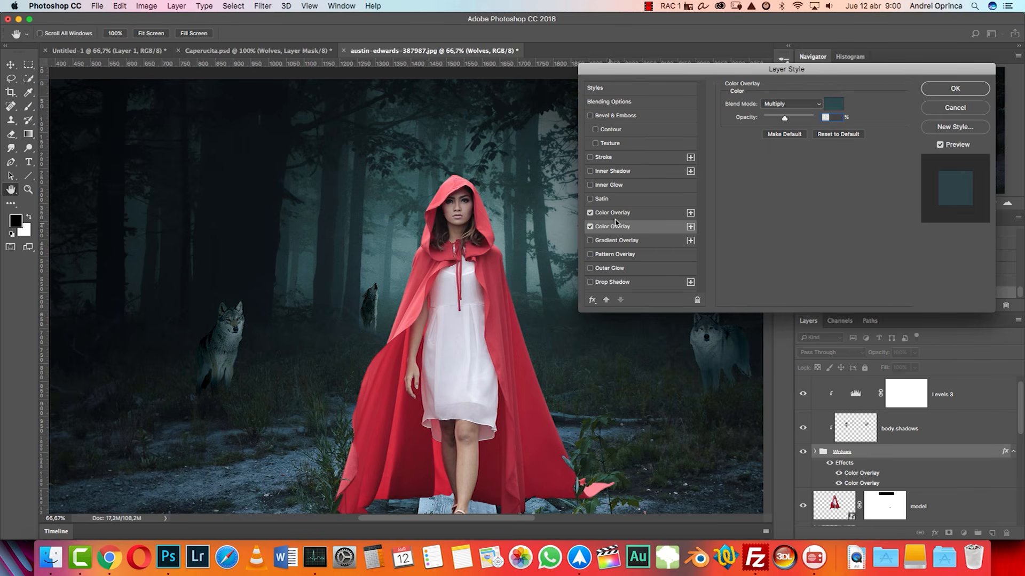
left_click_drag(784, 120, 784, 122)
left_click(835, 105)
left_click_drag(687, 187, 672, 198)
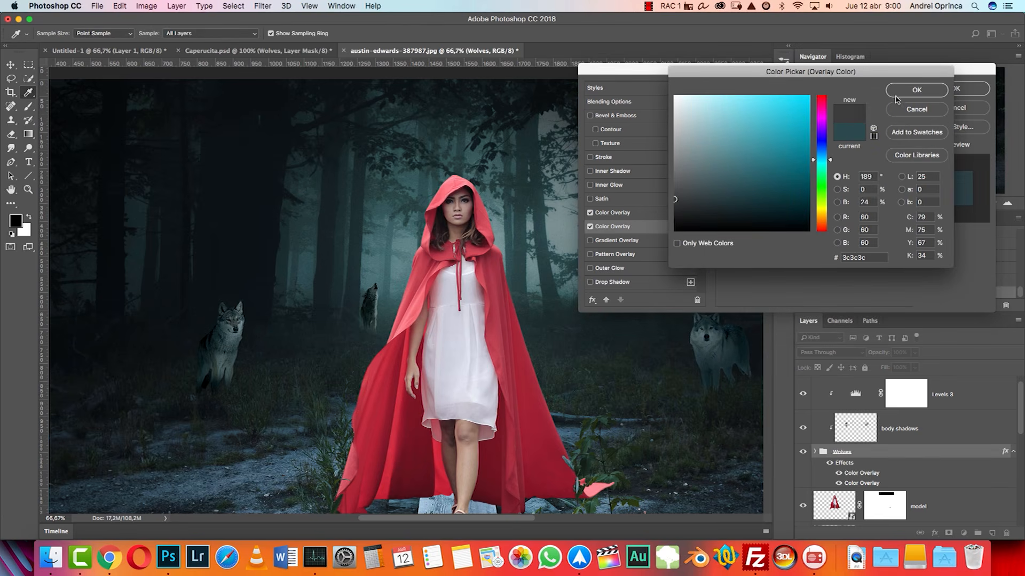
left_click(895, 95)
left_click_drag(785, 121, 793, 121)
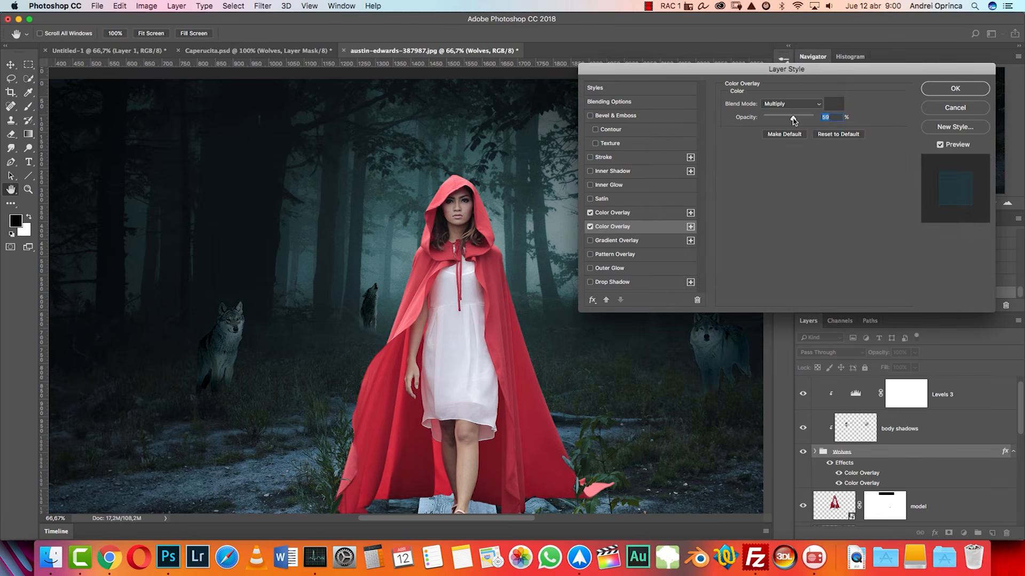
left_click(964, 94)
left_click_drag(914, 120, 921, 157)
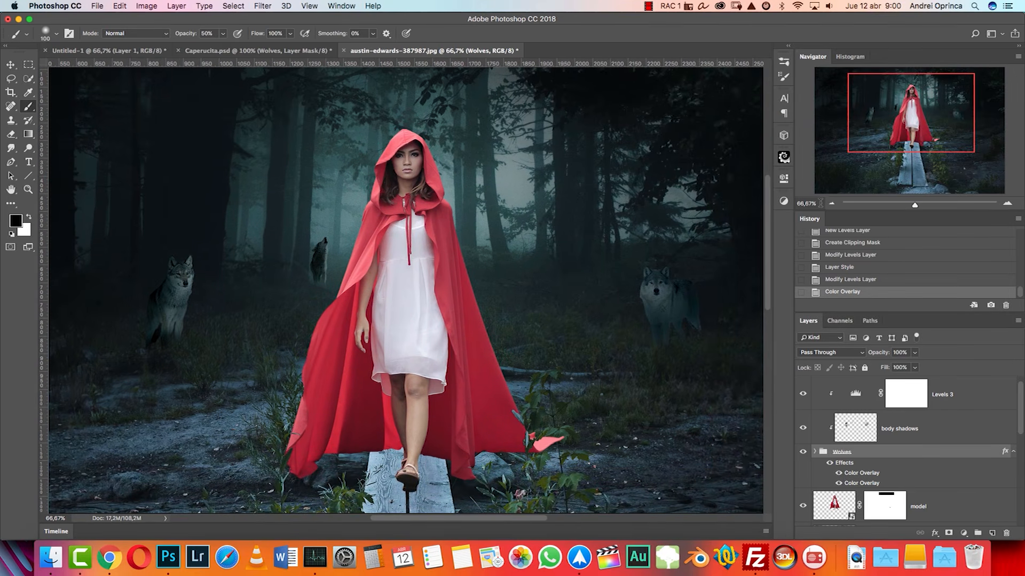
left_click(831, 203)
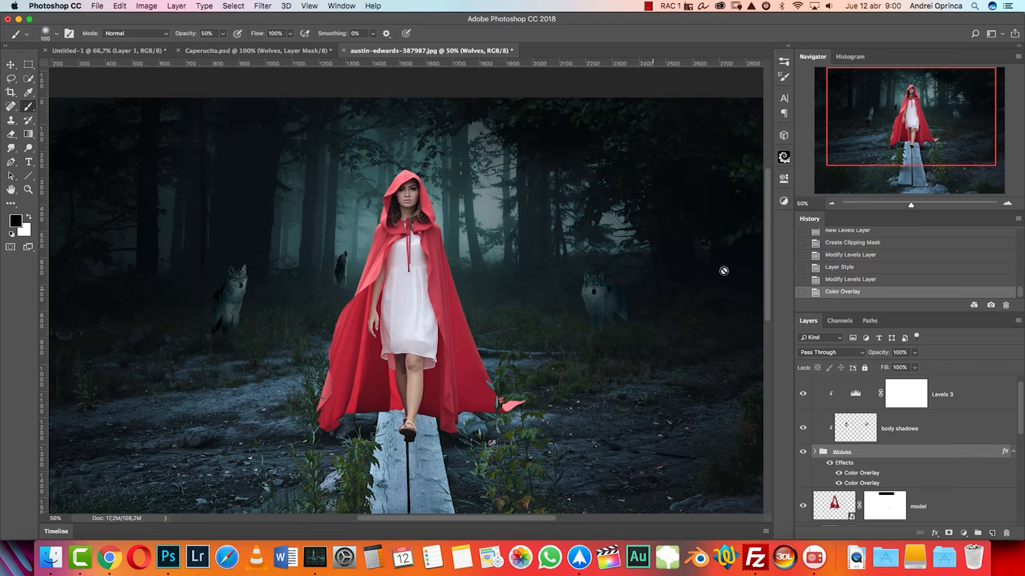
Step: Add a Curves adjustment clipped to the right-hand wolf's layer, Capa 7, inside the Wolves group
key("super+1")
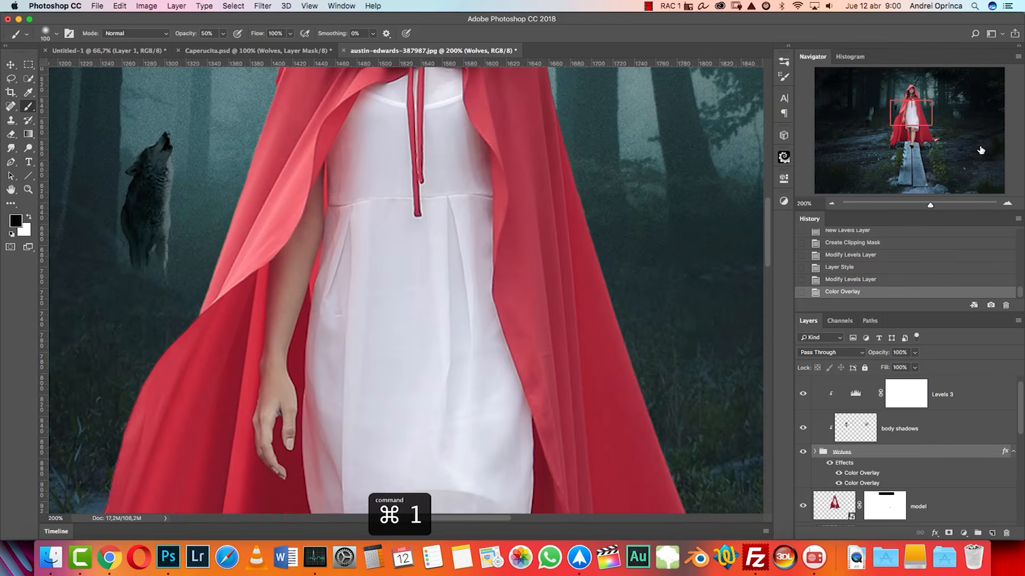
mouse_move(951, 126)
left_mouse_down()
mouse_move(971, 124)
mouse_move(956, 114)
left_mouse_up()
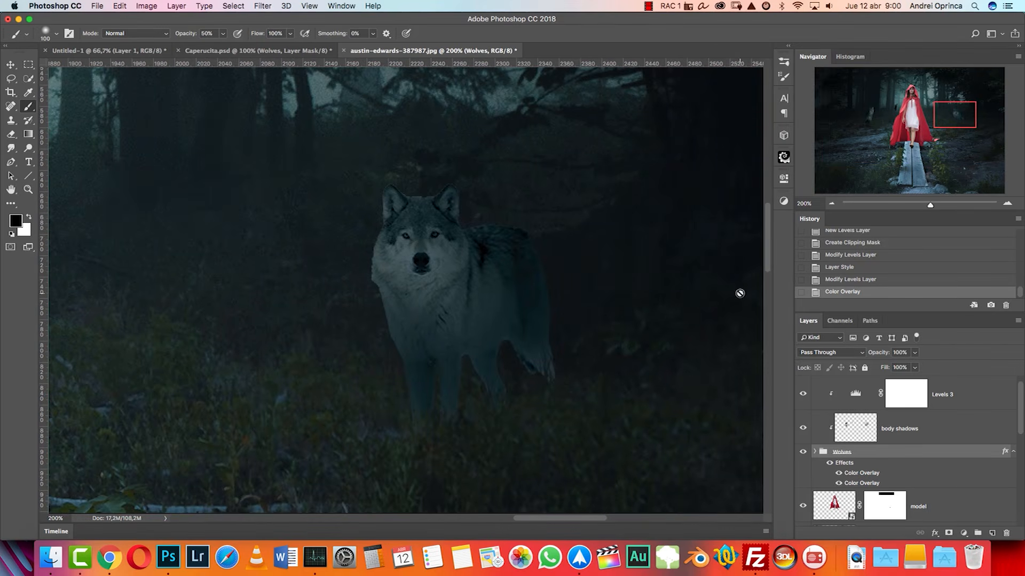
key("v")
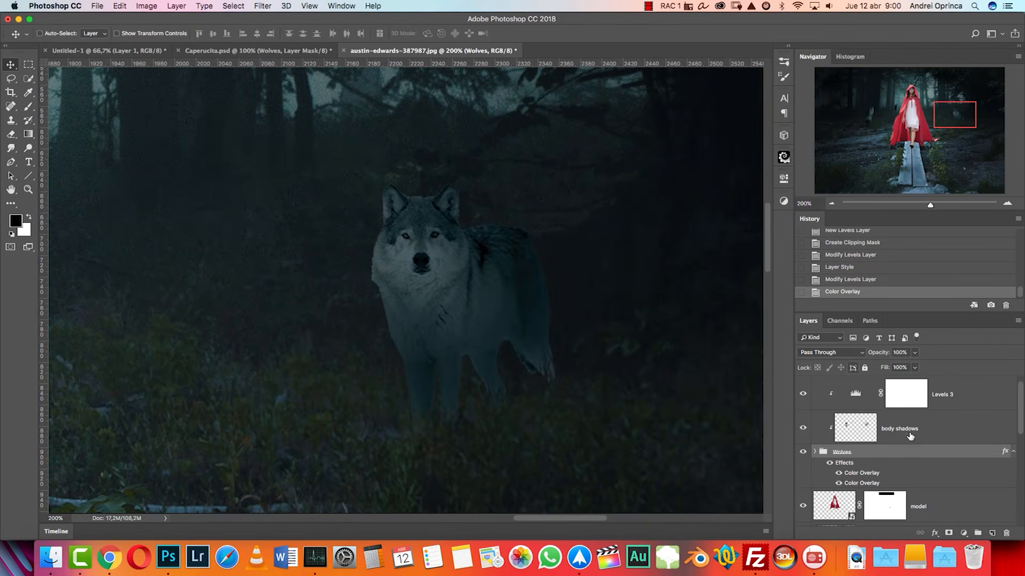
left_click(814, 452)
left_click(1013, 452)
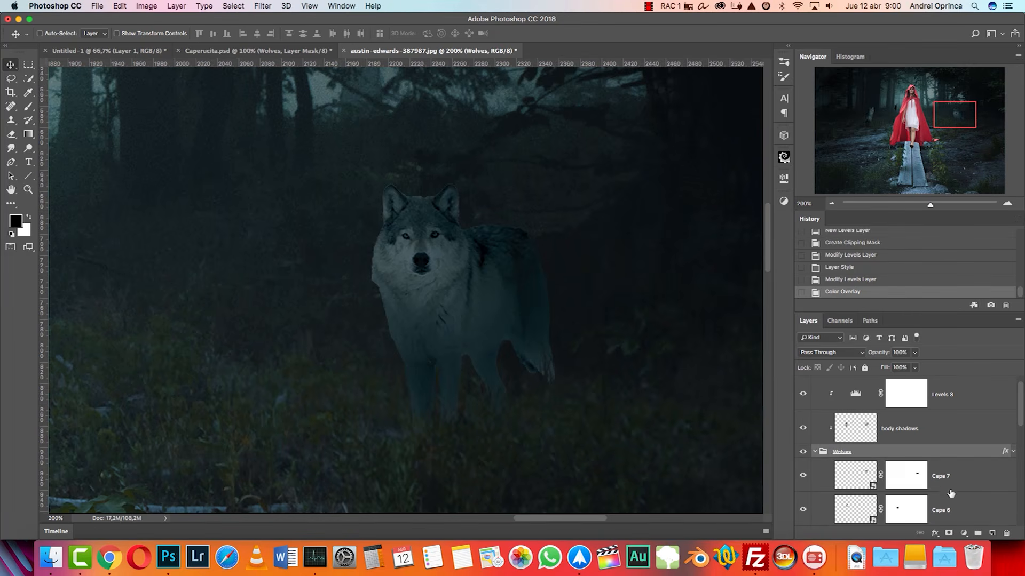
left_click(953, 480)
left_click(802, 475)
left_click(802, 476)
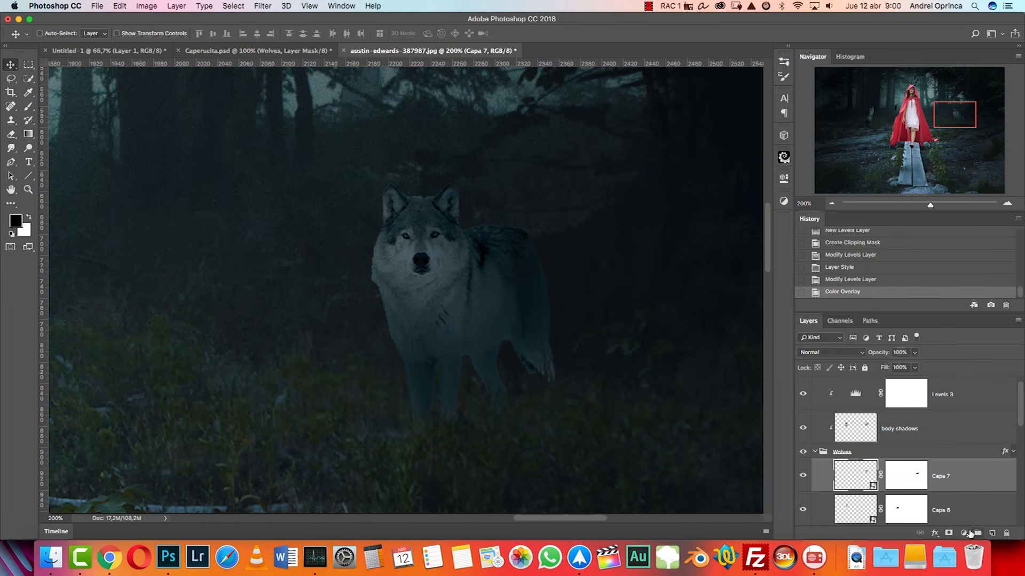
left_click(964, 533)
left_click(958, 381)
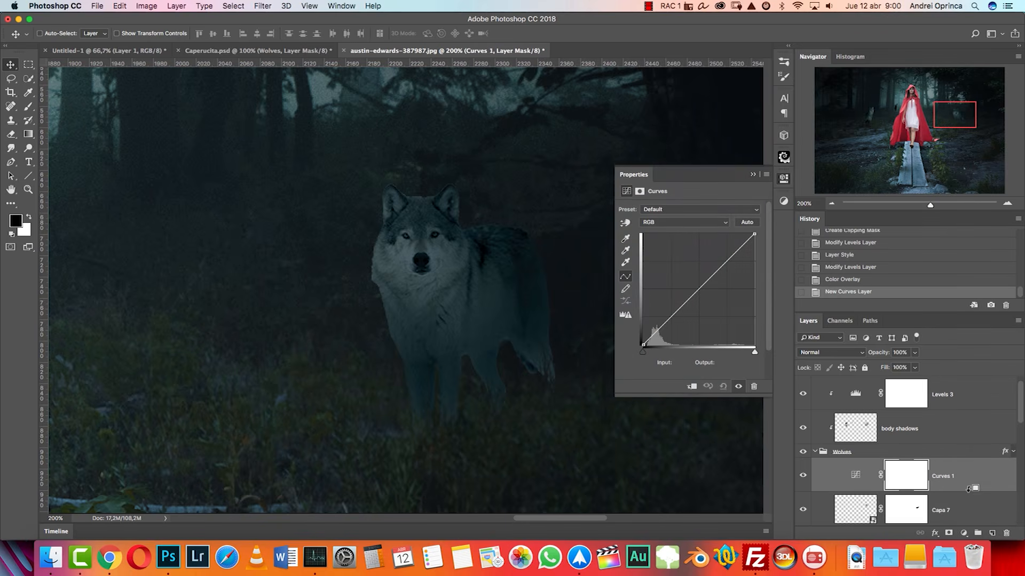
left_click(971, 492, "alt")
Step: Shape the wolf's Curves into an S with lifted highlights and shadows lowered to output 40 at input 66, and compare before and after
left_click_drag(724, 266, 722, 252)
left_click_drag(664, 317, 672, 326)
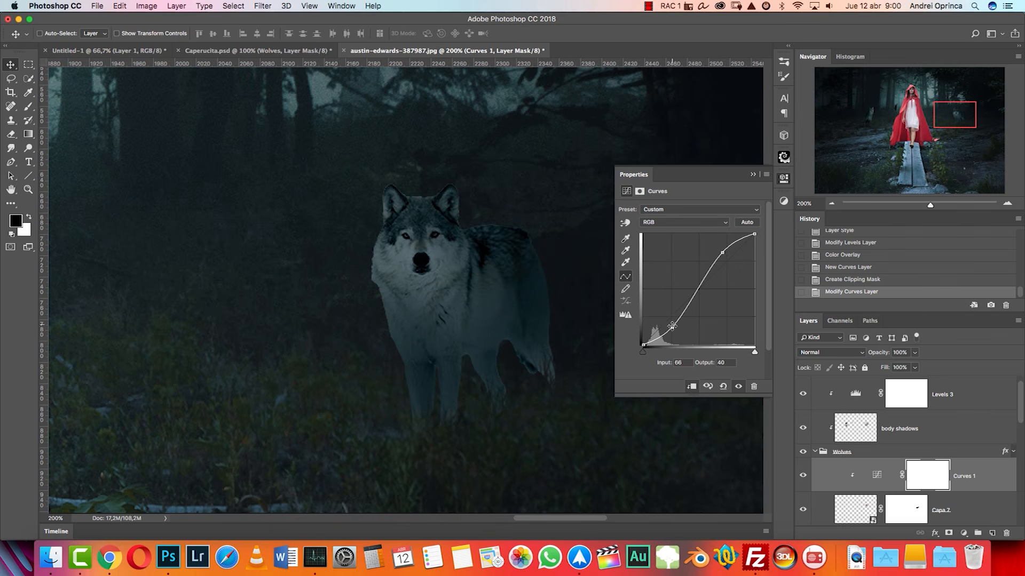
left_click(753, 175)
left_click(800, 474)
left_click(802, 474)
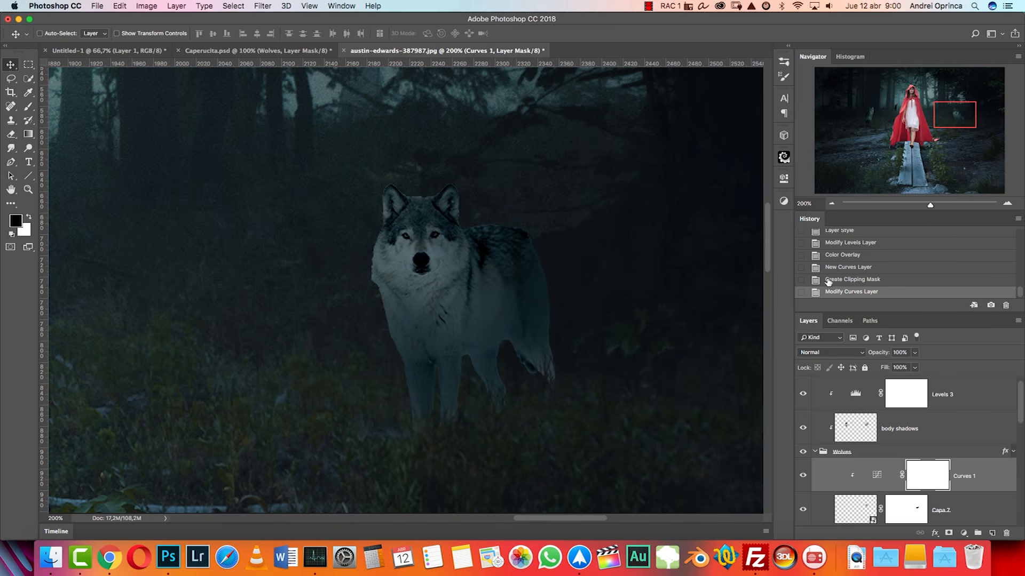
Step: Examine the two wolves on the model's other side, looking closely at the seated wolf's head and fur
left_click(831, 204)
left_click(831, 204)
left_click_drag(450, 343, 672, 359)
key("super+1")
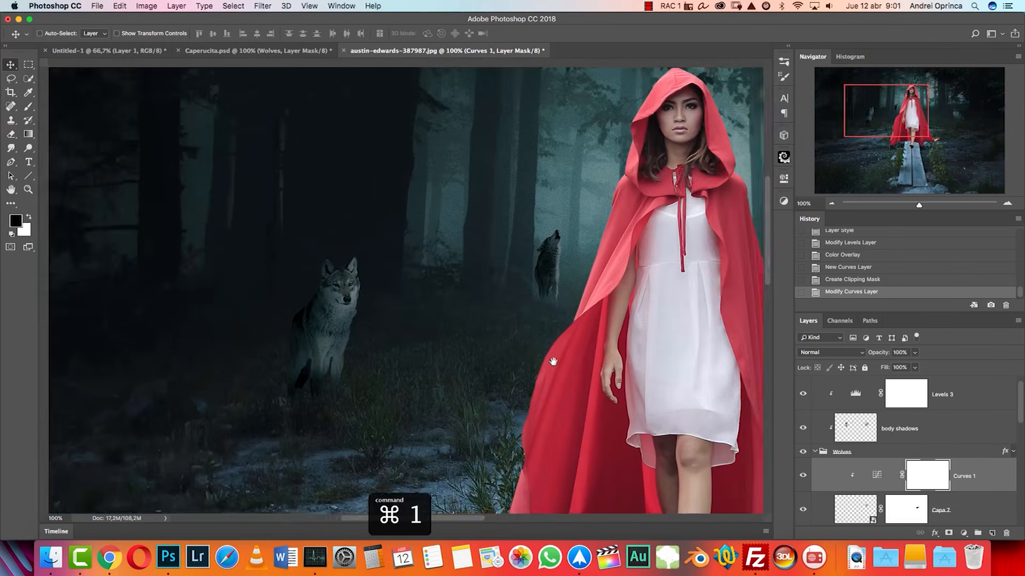
left_click_drag(553, 362, 651, 369)
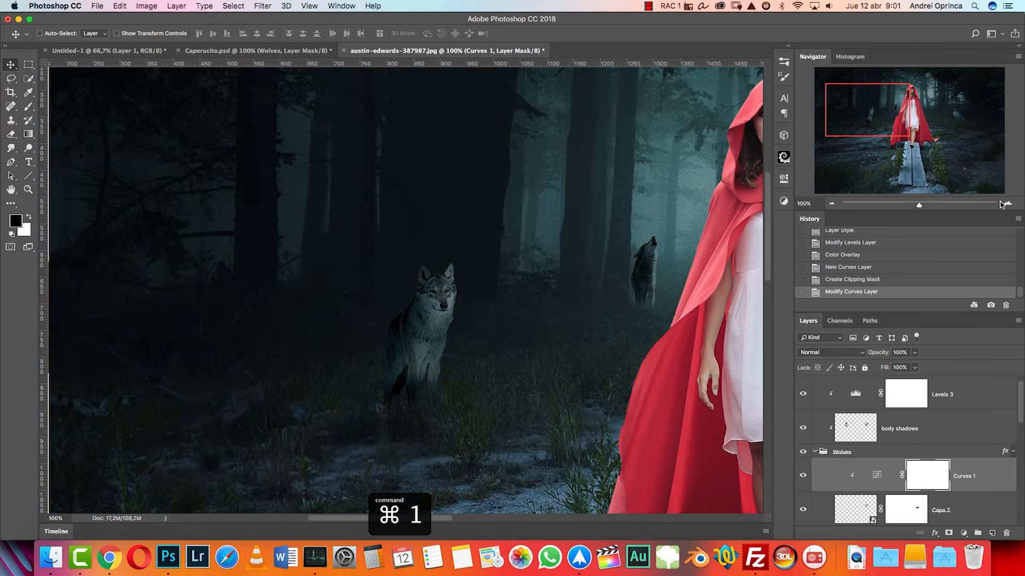
left_click(1006, 204)
left_click(1006, 203)
left_click(1007, 203)
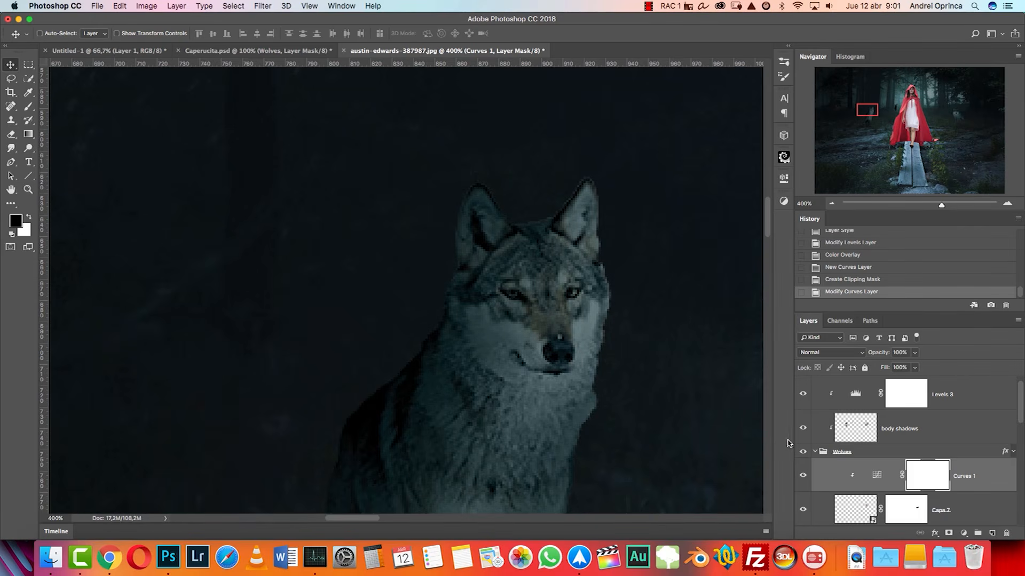
Step: Collapse the Wolves group and compare the full composite with the finished reference in Caperucita.psd
left_click(814, 452)
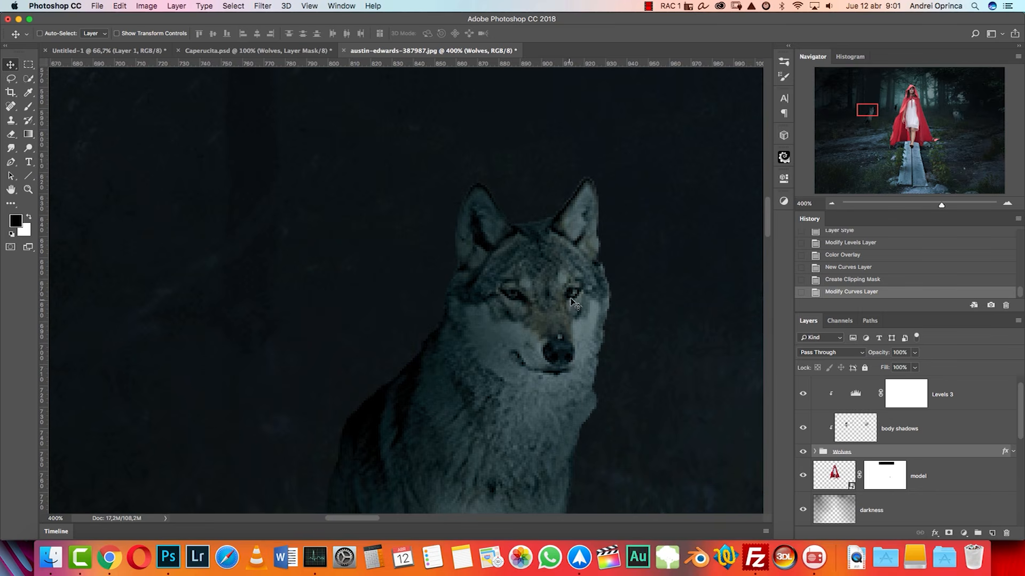
key("super+0")
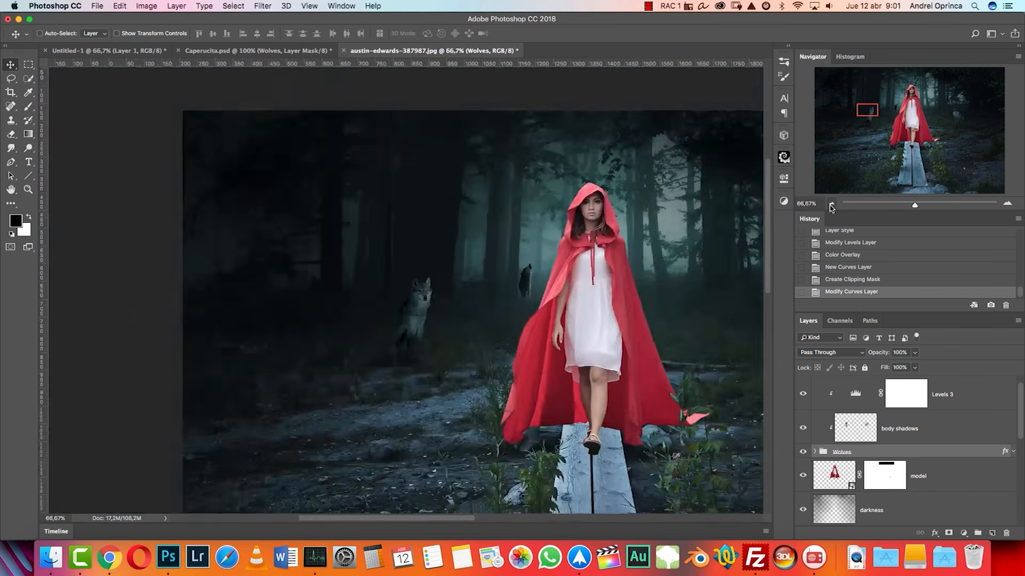
left_click(1006, 204)
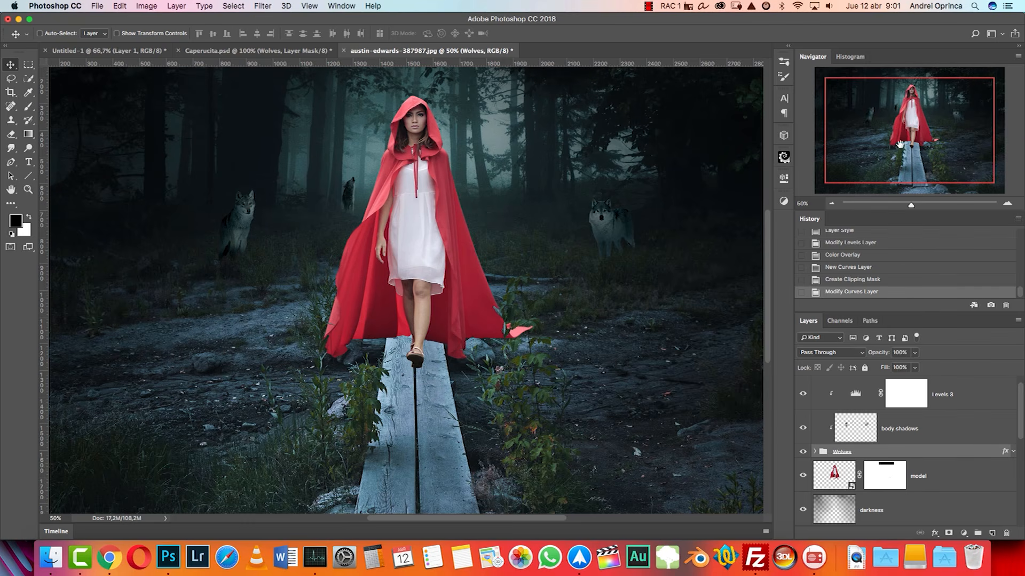
left_click_drag(900, 144, 901, 135)
left_click(219, 50)
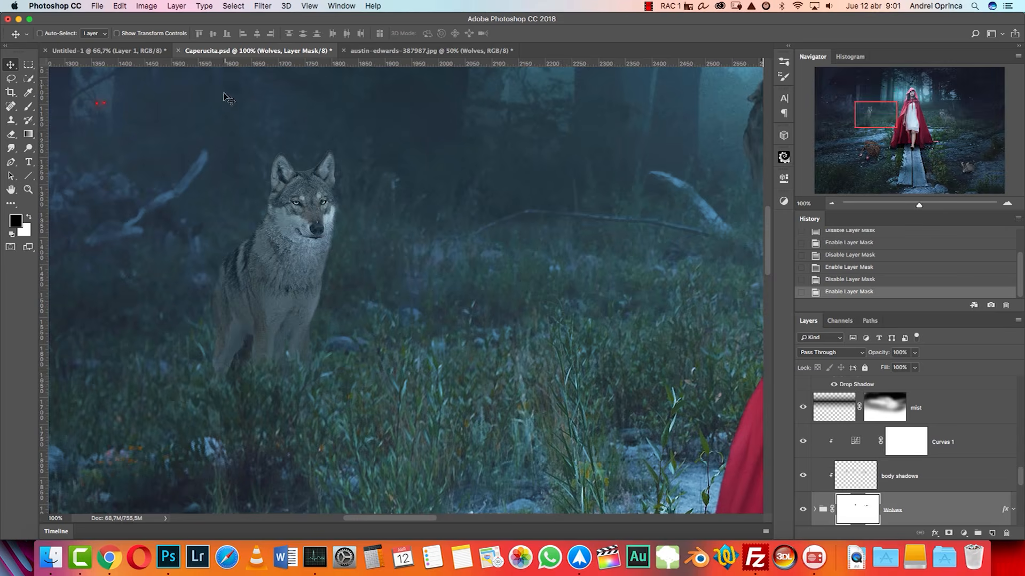
left_click_drag(861, 109, 839, 82)
left_click(475, 50)
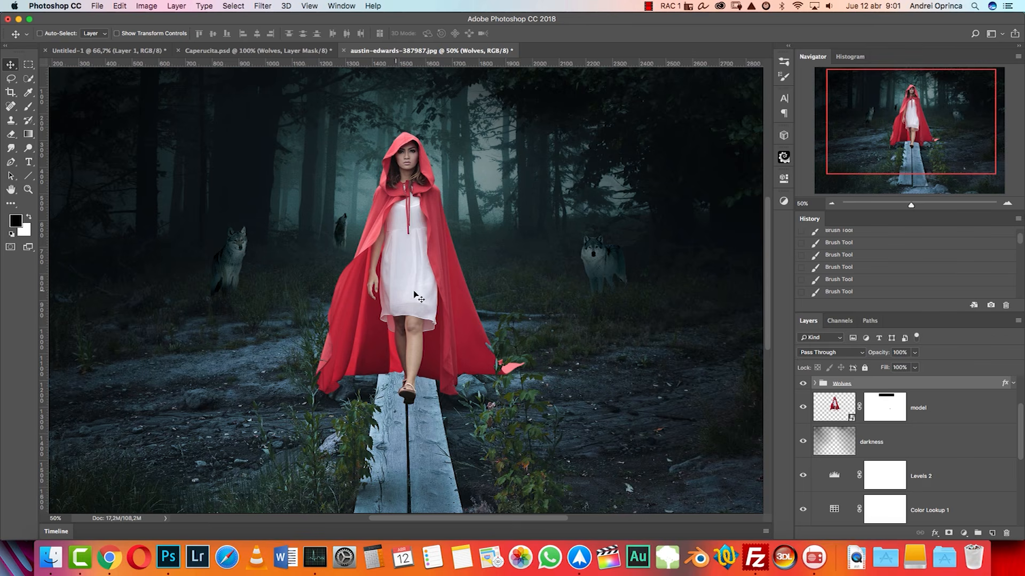
Step: Place the model layer in a new group named "model"
left_click(962, 420)
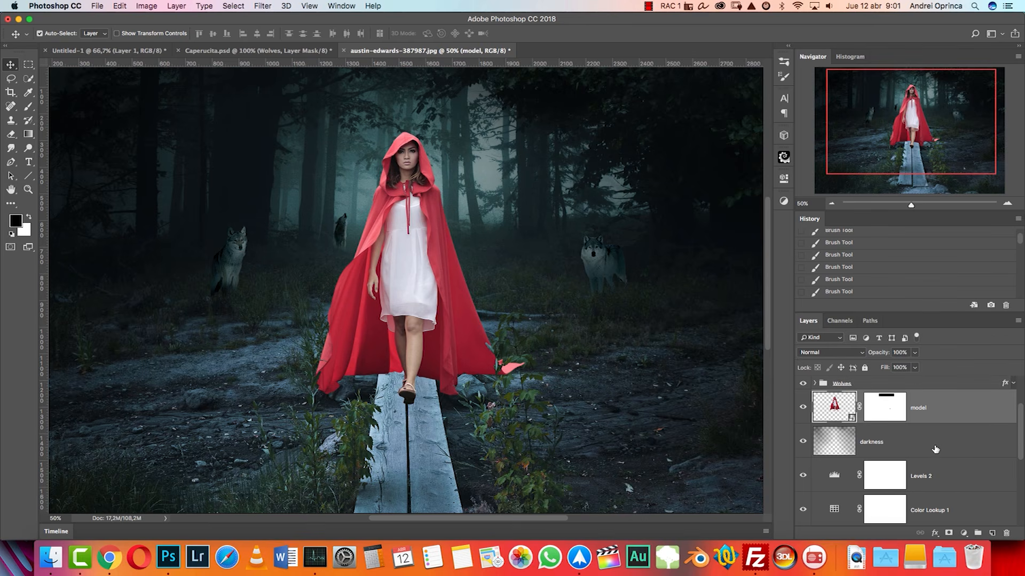
key("super+g")
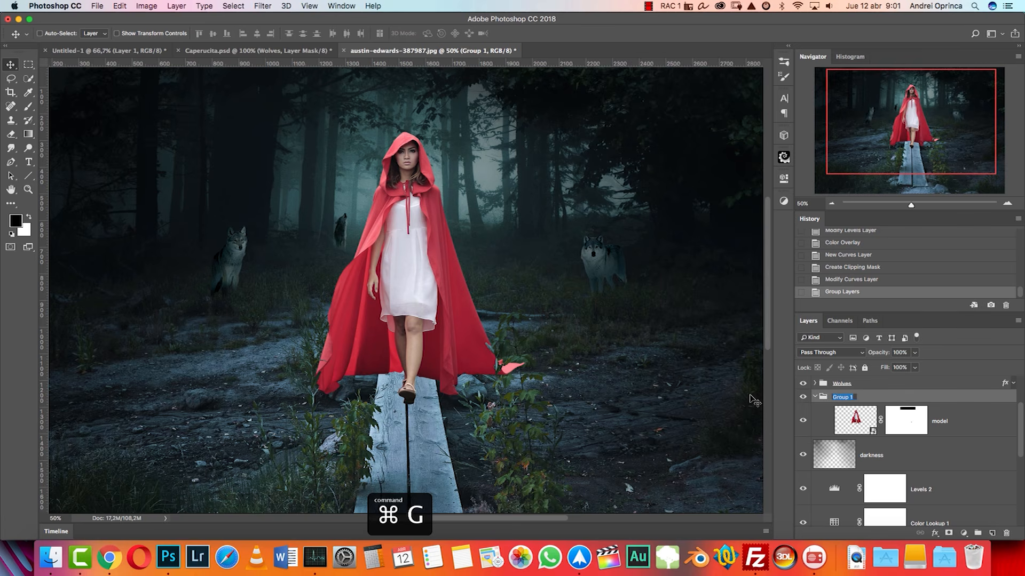
type("del")
key("Return")
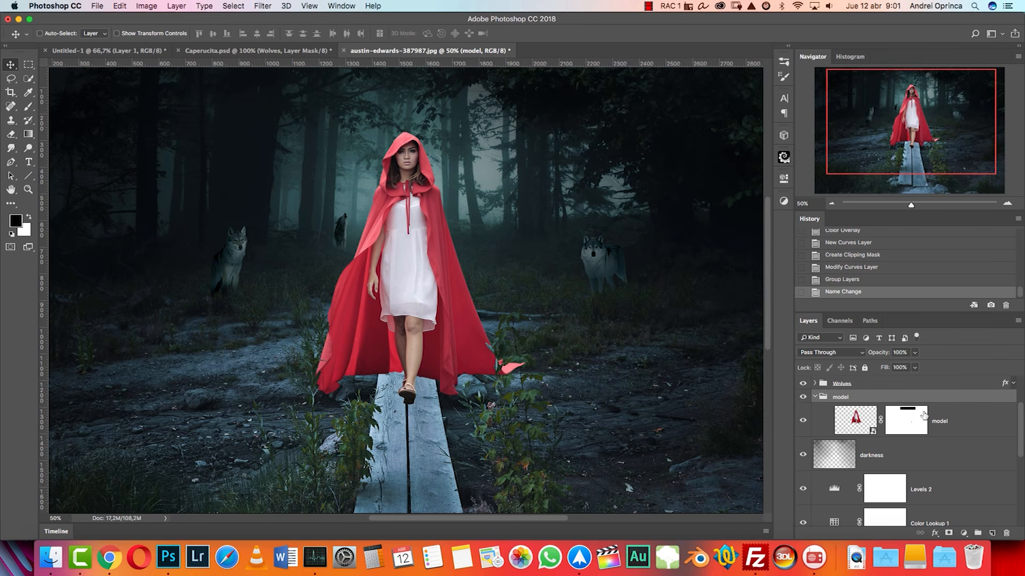
Step: Add an empty layer named "model shadow" directly below the model layer inside the model group
left_click(957, 430)
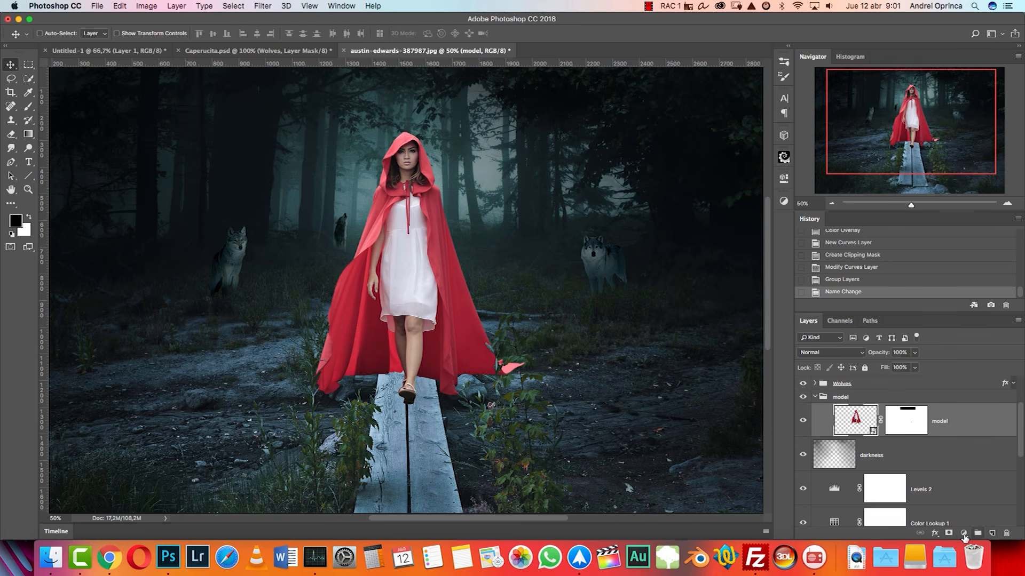
left_click(992, 532, "super")
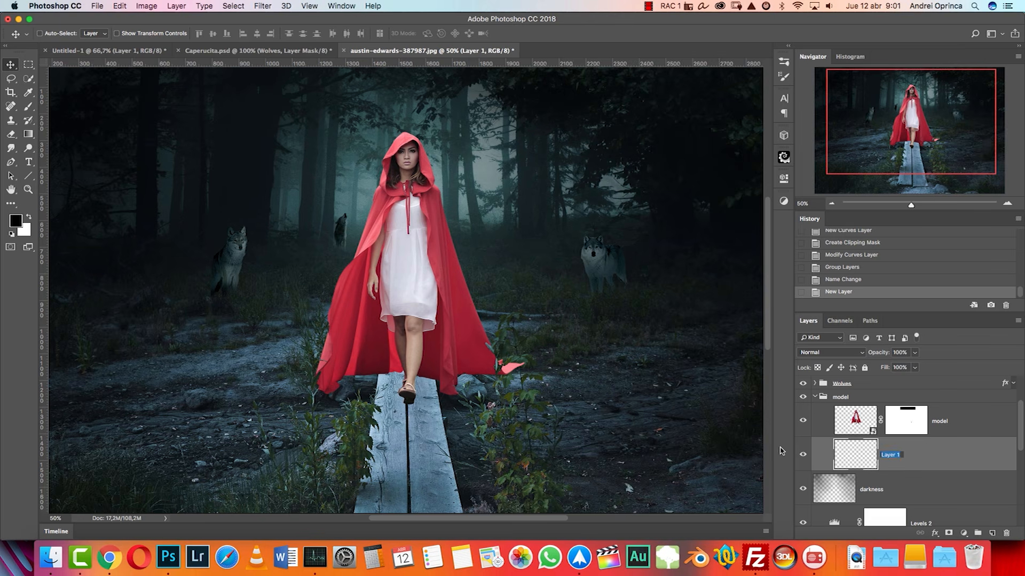
type("model shadow")
key("Return")
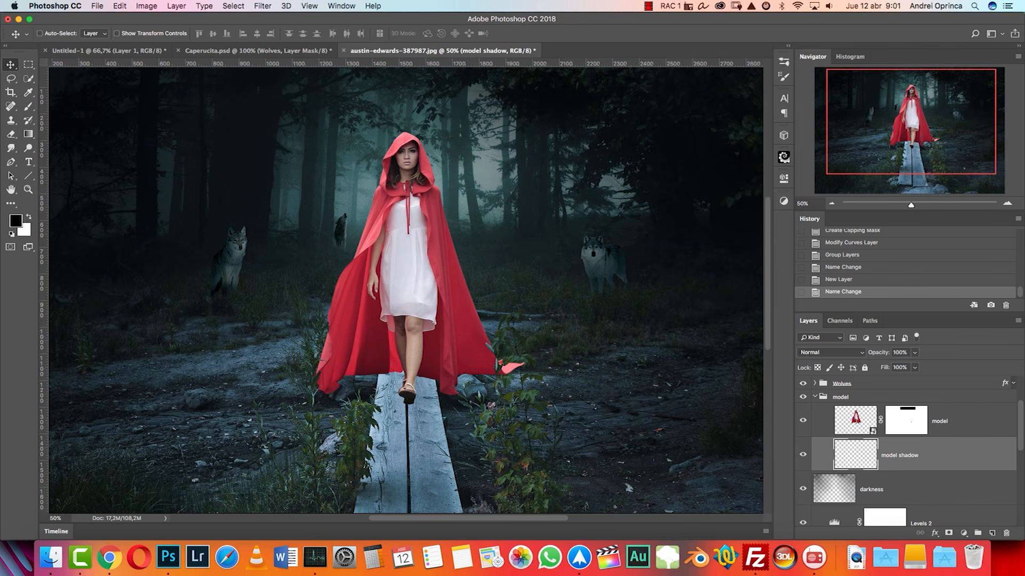
Step: Open the model's smart object and disable its layer mask to examine the original ground shadow, then return to the composite
double_click(851, 422)
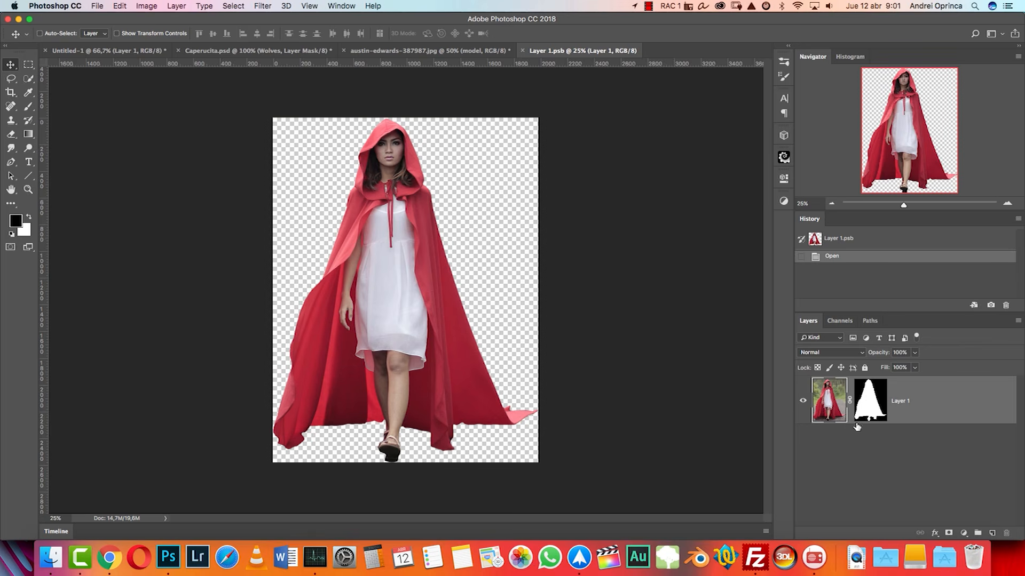
left_click(872, 413, "shift")
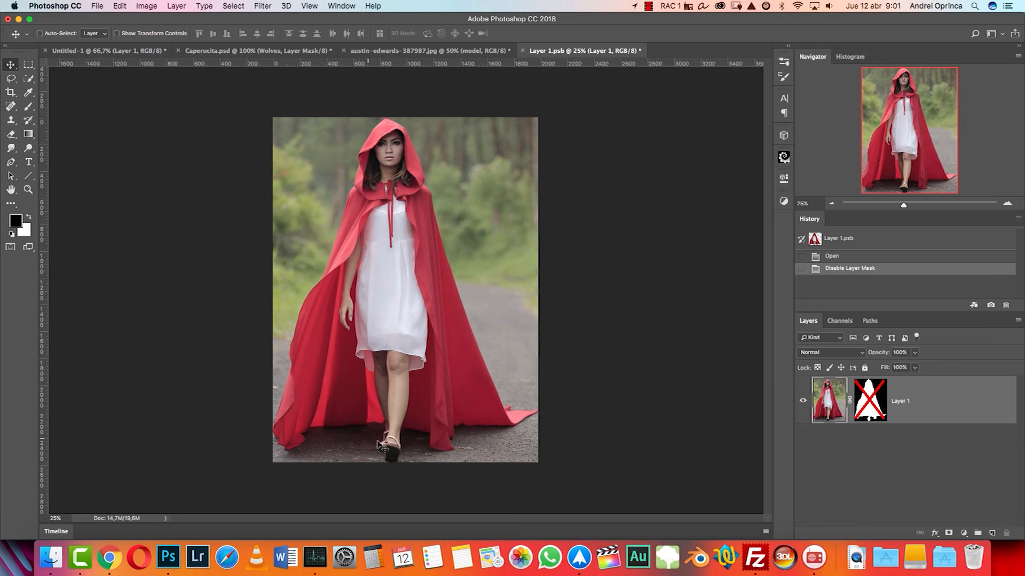
left_click(860, 405, "shift")
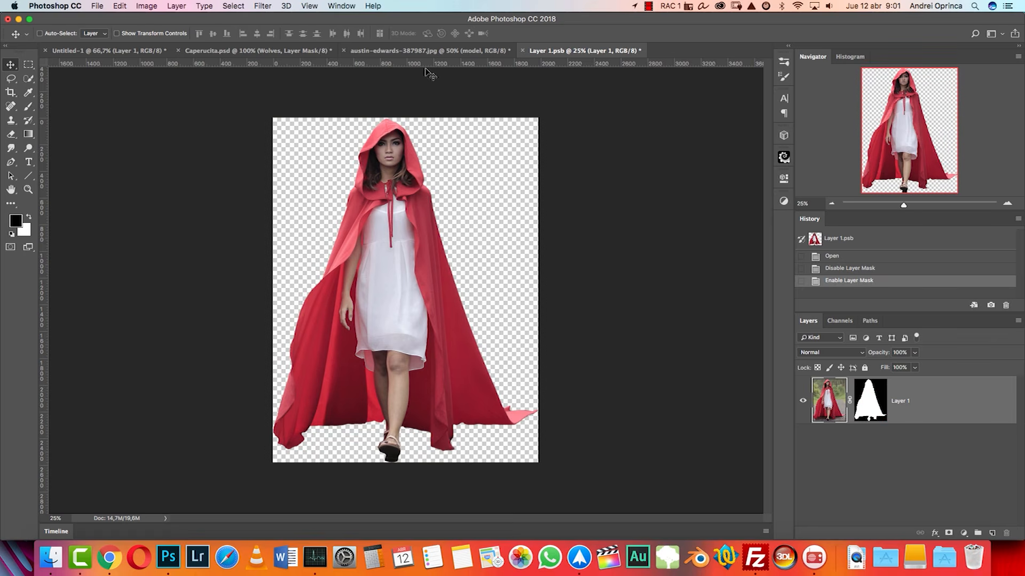
left_click(875, 406, "shift")
left_click(448, 51)
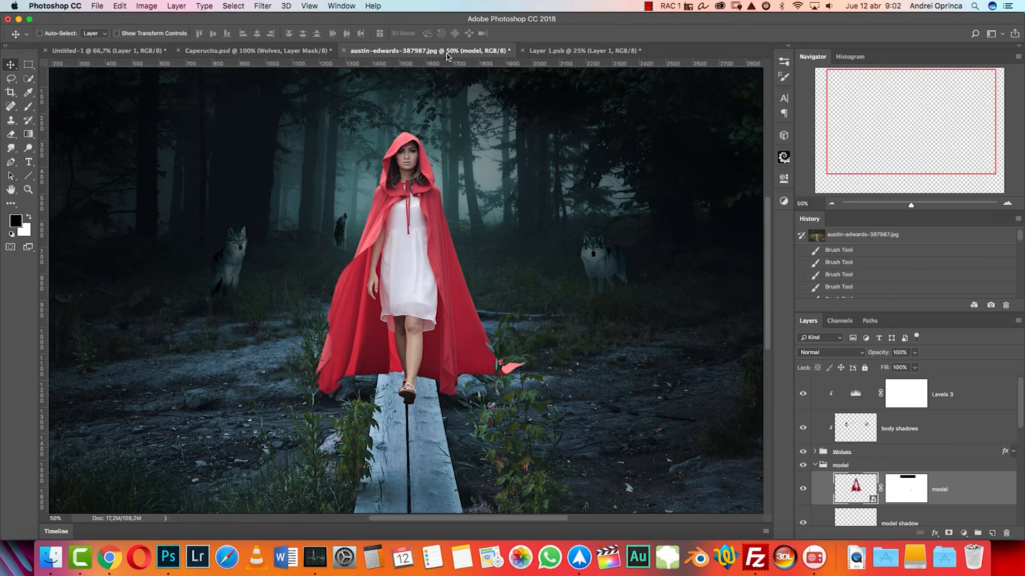
Step: Select the model shadow layer with the Brush tool and check the soft 100 px brush's tip settings
left_click(951, 522)
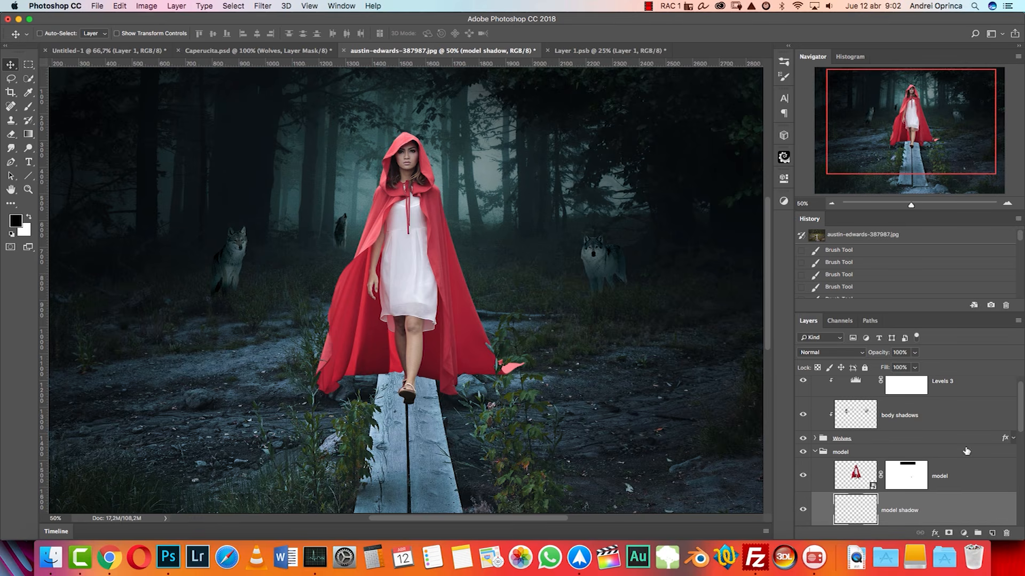
key("b")
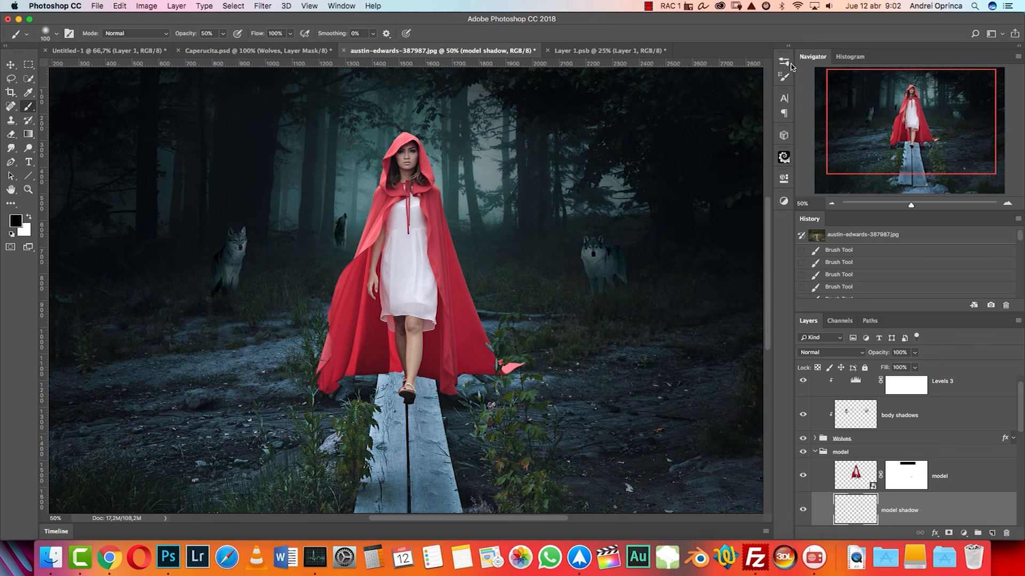
left_click(783, 78)
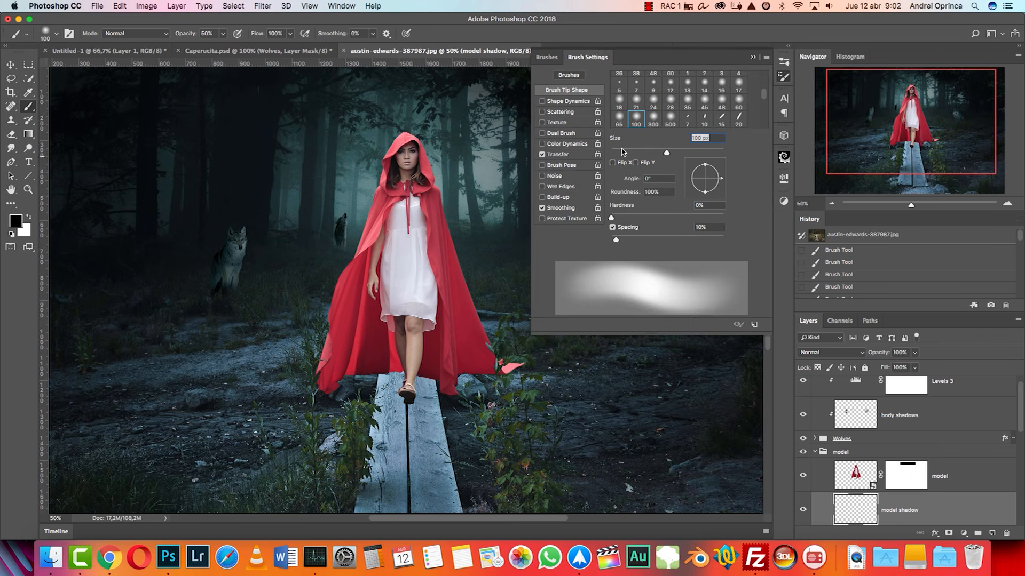
left_click(754, 58)
Step: Compare the cape and feet in the composite with the original photo's ground shadow in Layer 1.psb
left_click(1007, 204)
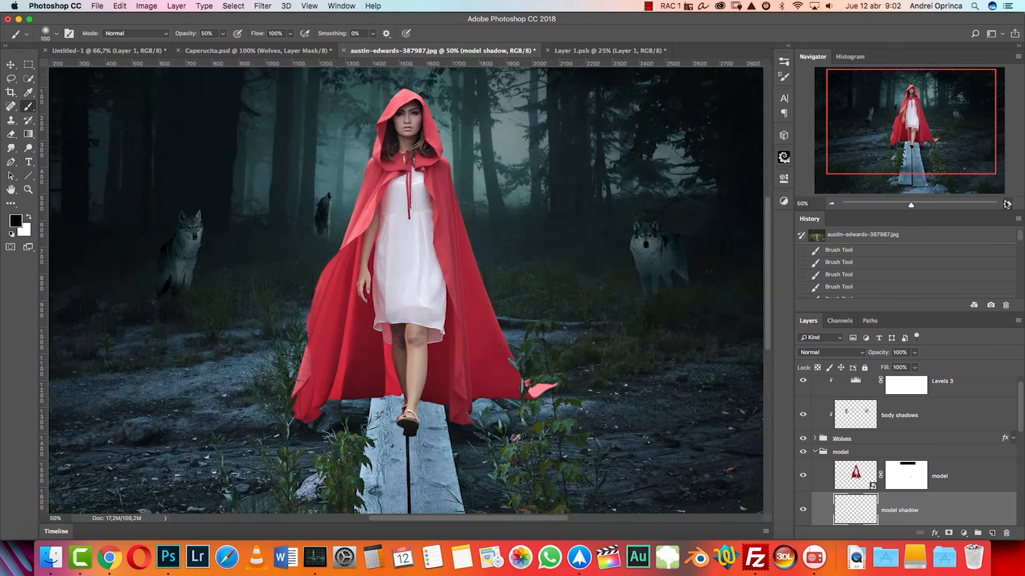
left_click(1007, 203)
left_click(575, 55)
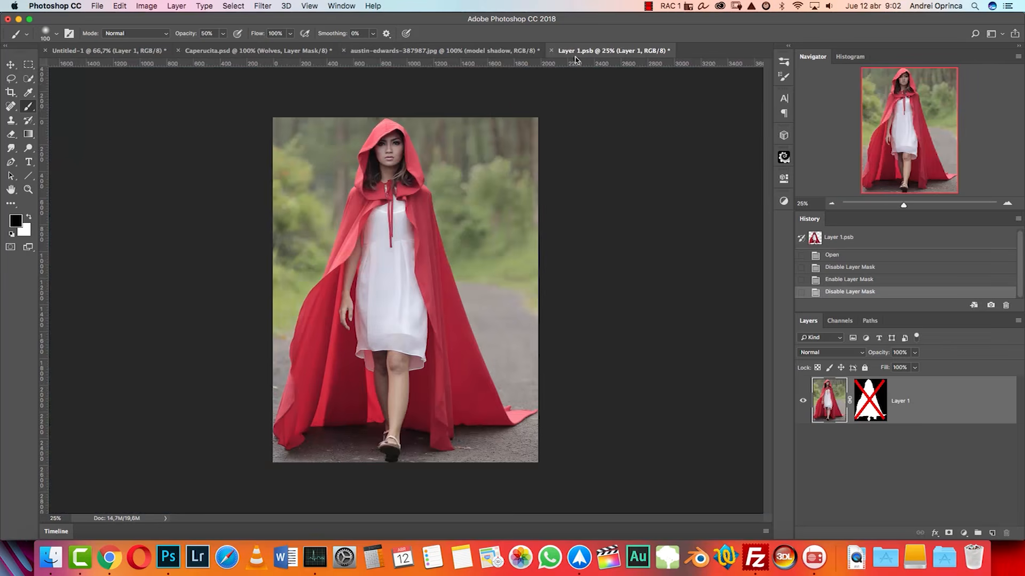
left_click(526, 51)
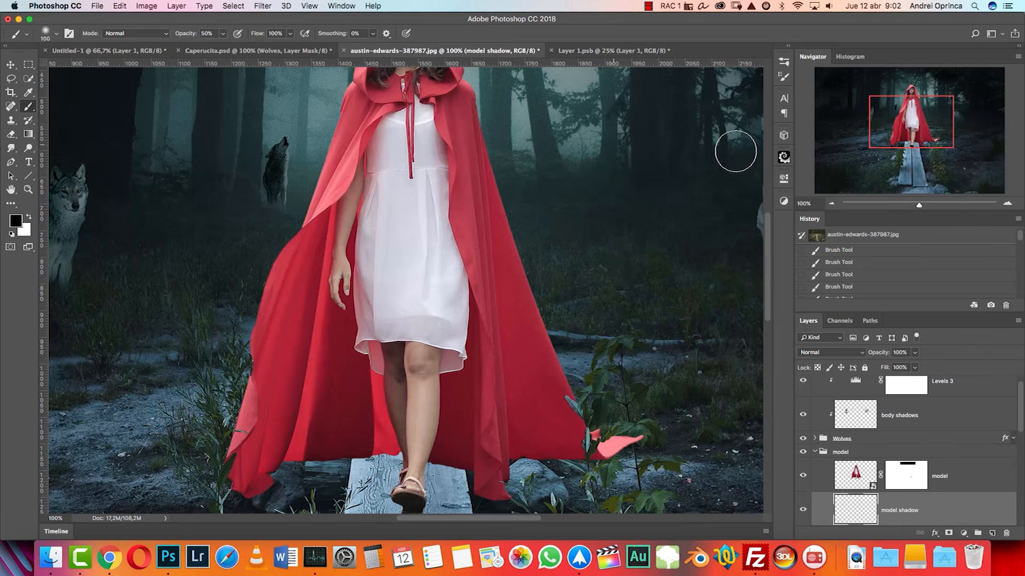
left_click(1007, 203)
left_click(579, 51)
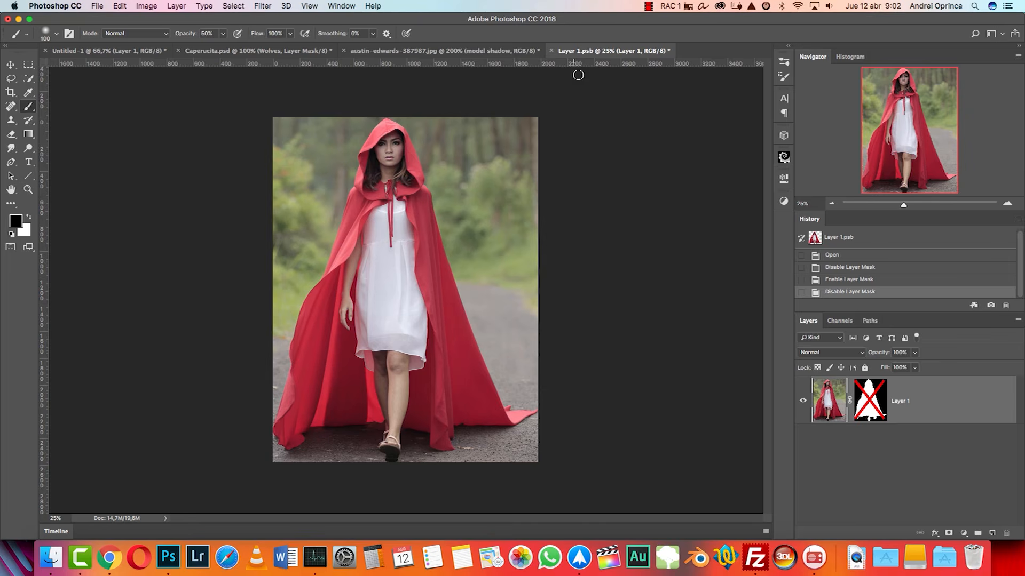
left_click(488, 51)
Step: Paint a soft black shadow with a smaller brush beneath the cape's hem and behind the feet on the model shadow layer
mouse_move(566, 330)
left_mouse_down()
mouse_move(643, 119)
mouse_move(645, 38)
left_mouse_up()
mouse_move(577, 262)
left_mouse_down()
mouse_move(574, 270)
mouse_move(504, 244)
left_mouse_up()
key("[")
key("[")
key("[")
key("[")
key("[")
key("[")
mouse_move(534, 293)
left_mouse_down()
mouse_move(495, 281)
mouse_move(530, 294)
mouse_move(319, 268)
mouse_move(466, 266)
mouse_move(173, 302)
left_mouse_up()
mouse_move(323, 296)
left_mouse_down()
mouse_move(522, 291)
mouse_move(574, 324)
left_mouse_up()
mouse_move(469, 298)
left_mouse_down()
mouse_move(537, 308)
mouse_move(239, 310)
mouse_move(323, 308)
mouse_move(239, 339)
left_mouse_up()
Step: Enlarge the brush to 70 px and extend the soft shadow across the plank under the cape
key("]")
key("]")
key("]")
mouse_move(483, 327)
left_mouse_down()
mouse_move(562, 335)
mouse_move(524, 338)
left_mouse_up()
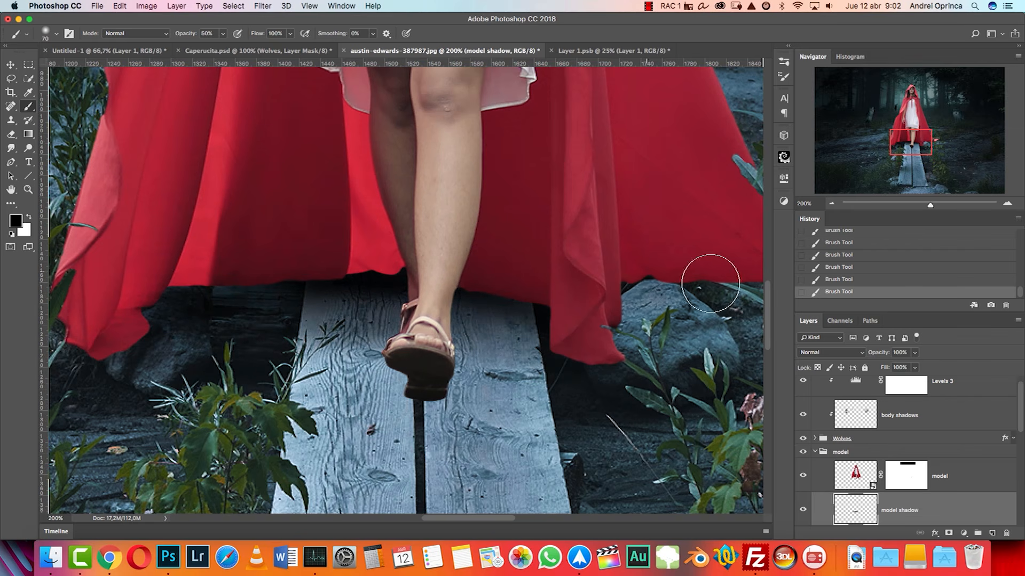
Step: Reduce the soft brush to 40 px for shadowing the ground beneath the cape's trailing hem
scroll(581, 281, "right", 5)
key("ctrl+r")
key("bracketleft")
key("bracketleft")
key("bracketleft")
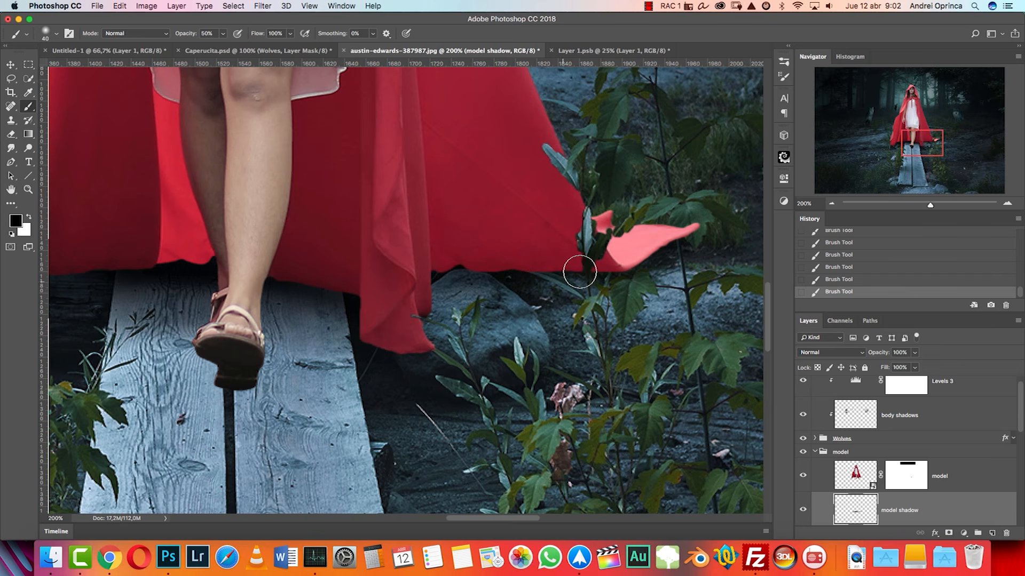
Step: Load the model layer mask as a selection, erase the shadow over the leaves in front of the cape, and deselect
left_click(905, 470, "super")
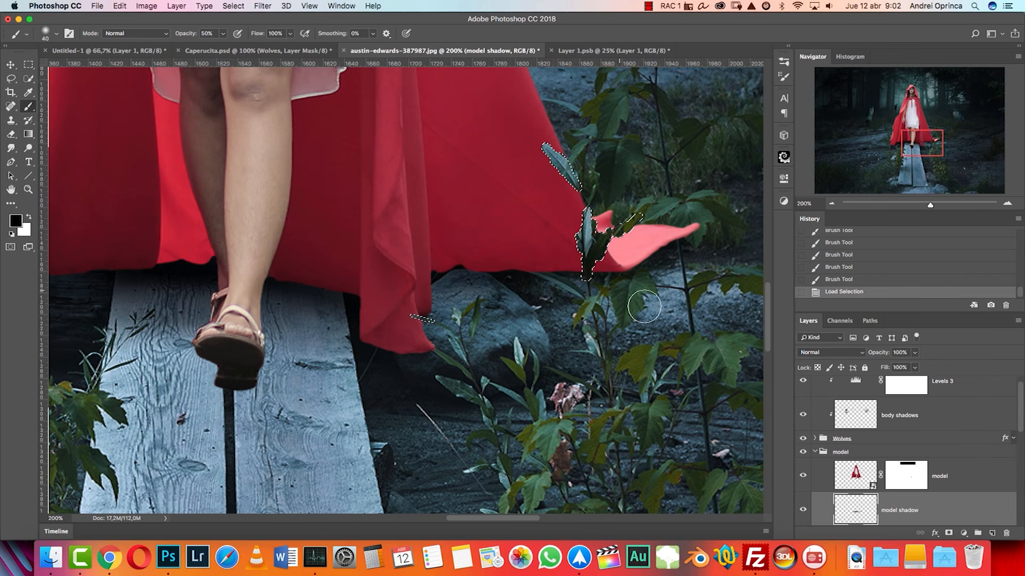
key("super+d")
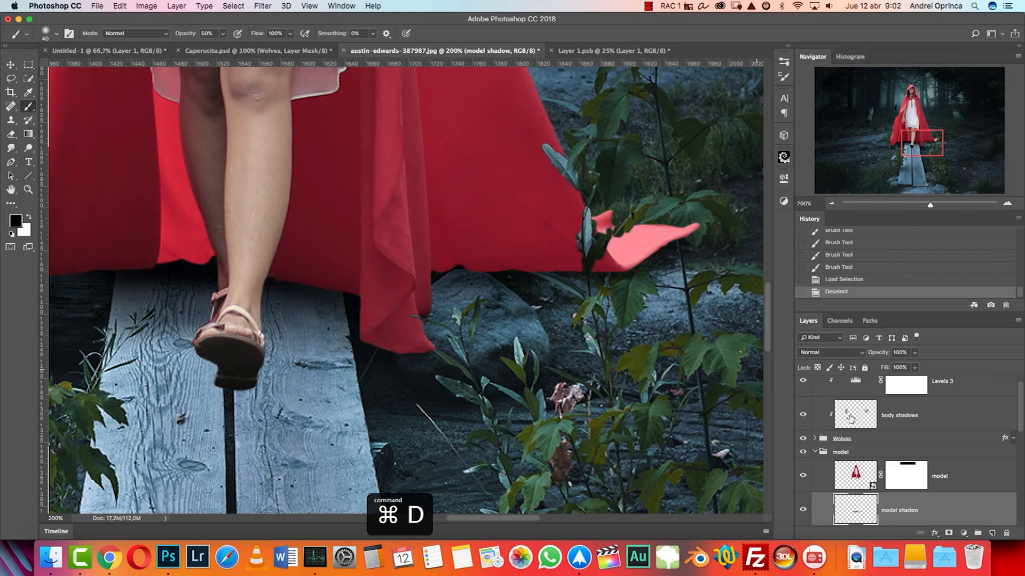
left_click(897, 477, "super")
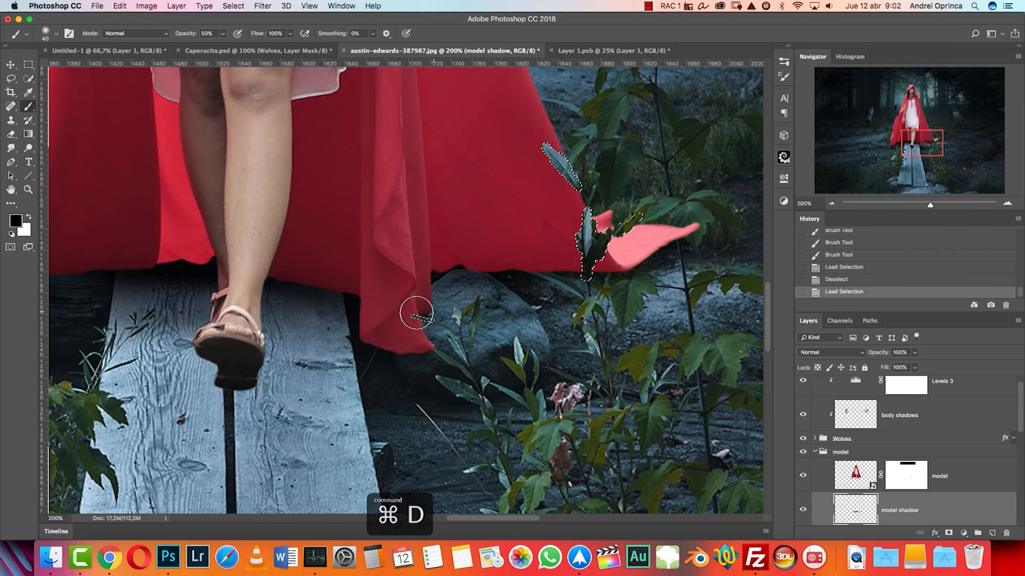
key("e")
left_click_drag(602, 233, 597, 248)
left_click(594, 250)
left_click(590, 251)
left_click_drag(403, 316, 419, 314)
left_click(419, 315)
key("super+d")
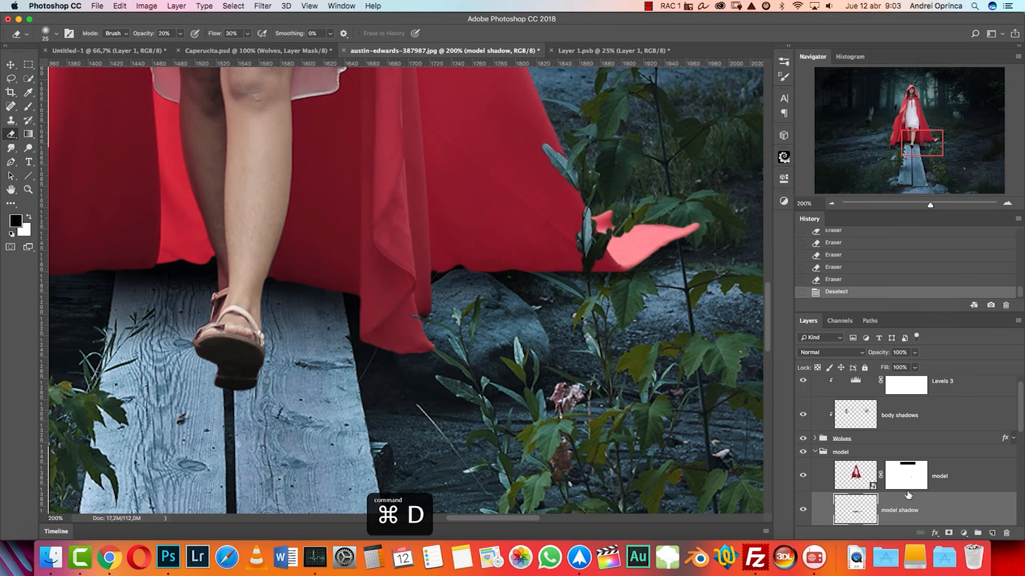
Step: Paint soft black shadow beneath the cape's trailing tip and along its hem over the rock on the model shadow layer
key("b")
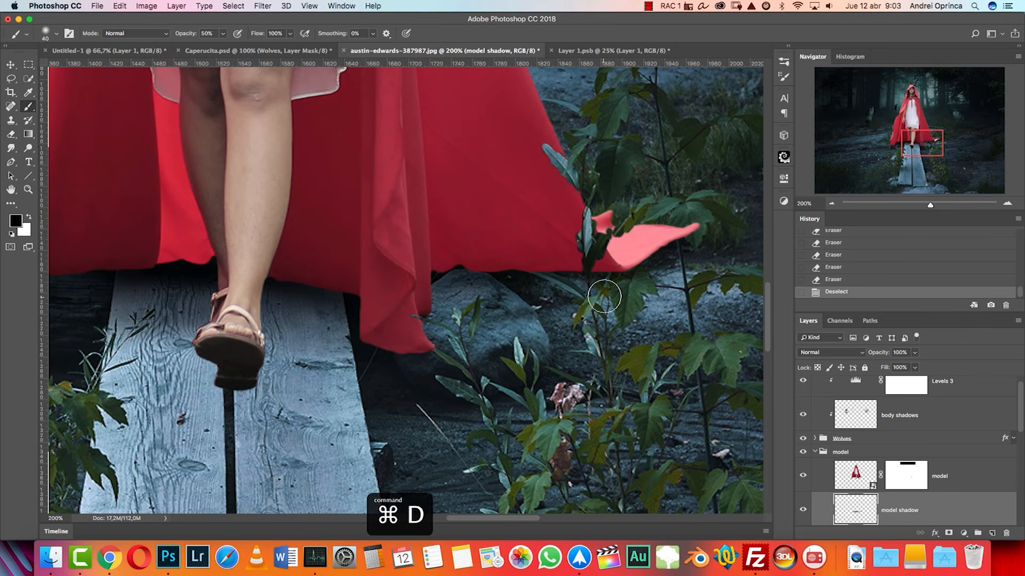
left_click(633, 279)
left_click(648, 268)
left_click(658, 256)
left_click(536, 282)
left_click(508, 298)
left_click(436, 286)
left_click(432, 334)
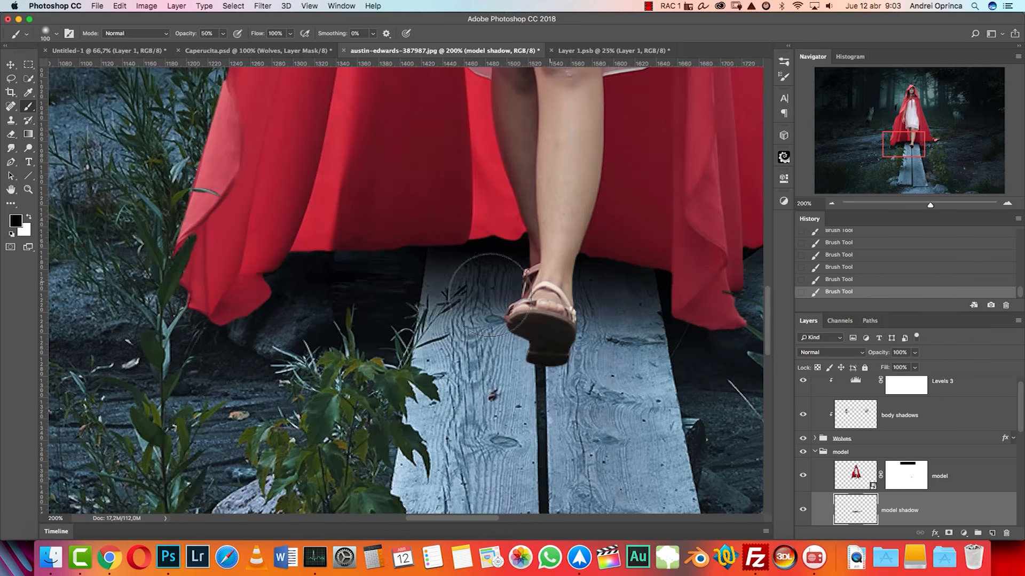
Step: Add a soft 100 px shadow dab on the plank beside the foot and reduce the brush to 25 px for the sandal's sole
left_click(461, 297)
key("bracketleft")
key("bracketleft")
key("bracketleft")
key("bracketleft")
key("bracketleft")
key("bracketleft")
key("bracketleft")
key("bracketleft")
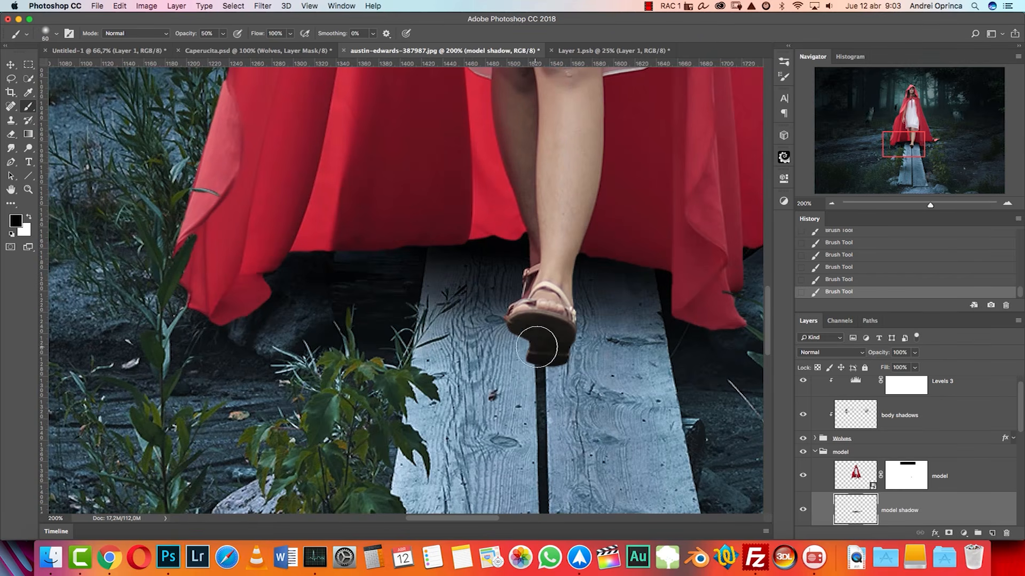
key("bracketleft")
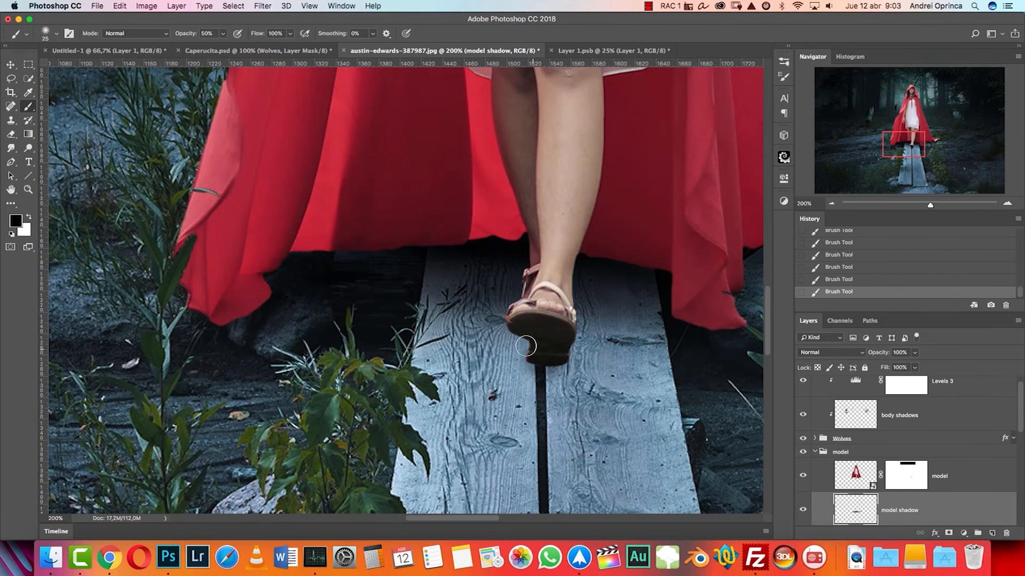
Step: Enlarge the brush to 70 px for shading the ground beside the plank under the cape
key("bracketright")
key("bracketright")
key("bracketright")
key("bracketright")
key("bracketright")
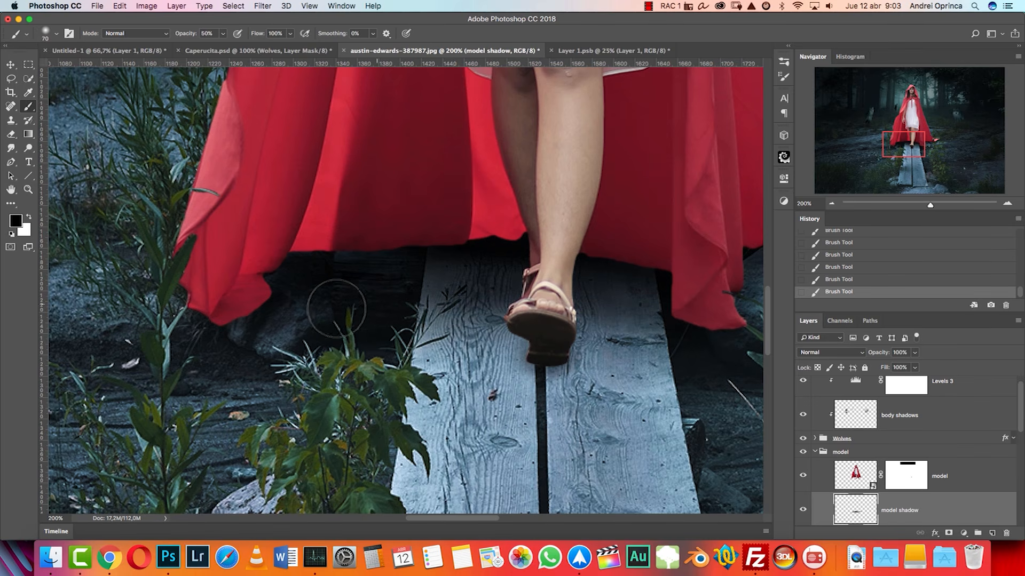
Step: Enlarge the brush to 100 px and paint a broad soft shadow over the ground and plank below the cape's folded corner
left_click(831, 204)
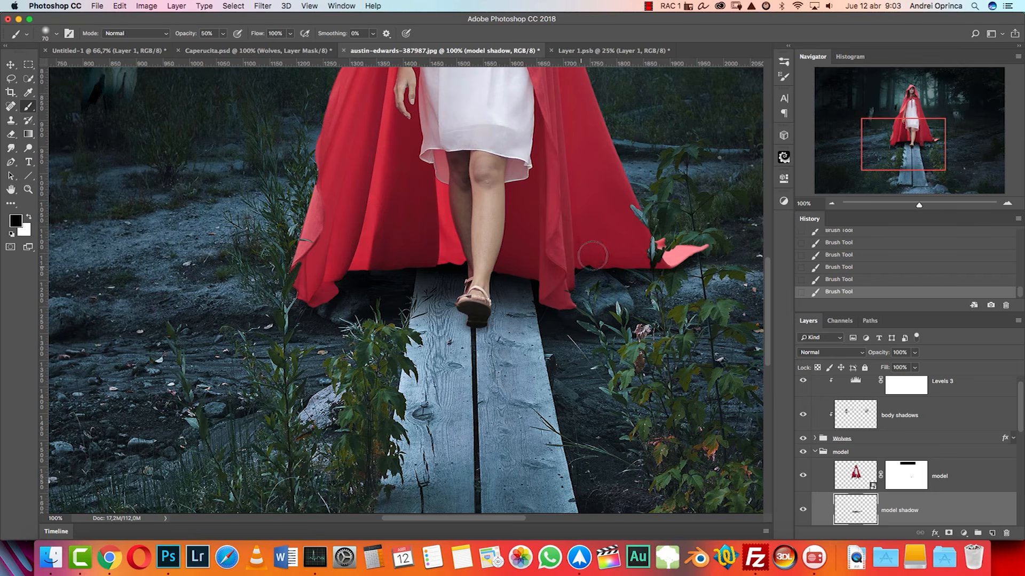
key("bracketright")
key("bracketright")
key("bracketright")
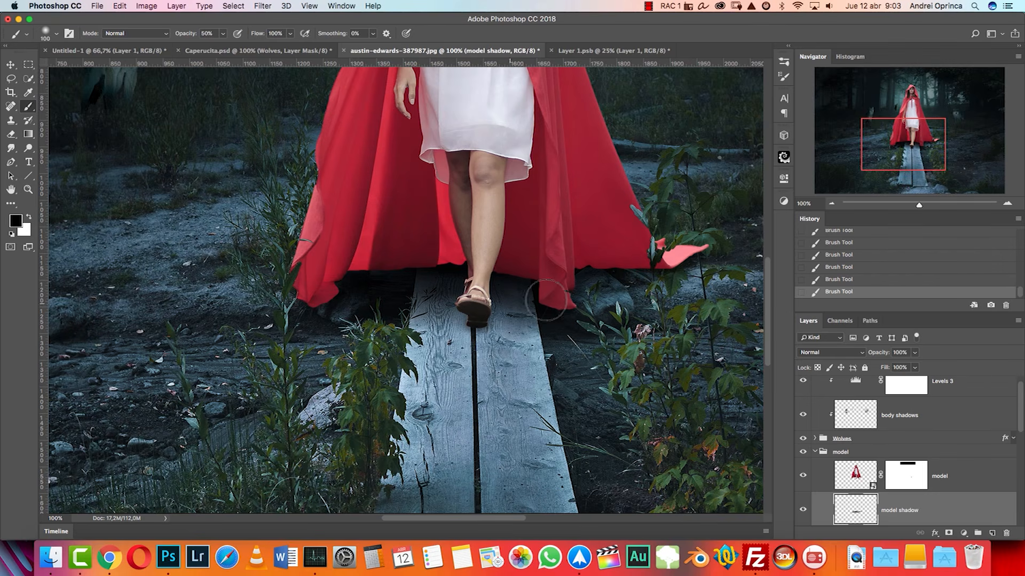
left_click_drag(590, 284, 528, 367)
key("super+r")
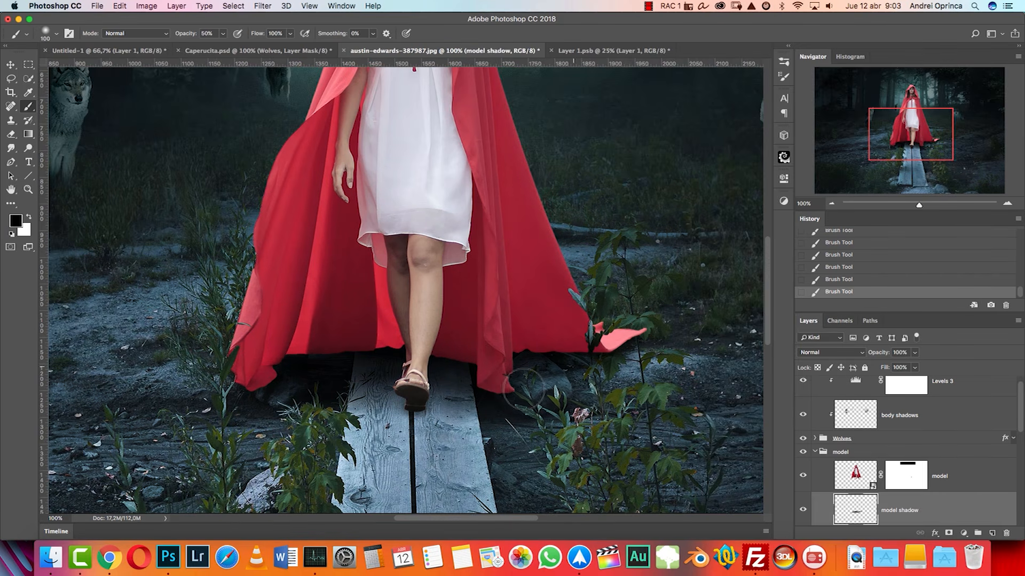
Step: Review the whole figure and compare its ground shadow with the finished composite in Caperucita.psd
left_click(831, 205)
scroll(532, 282, "up", 3)
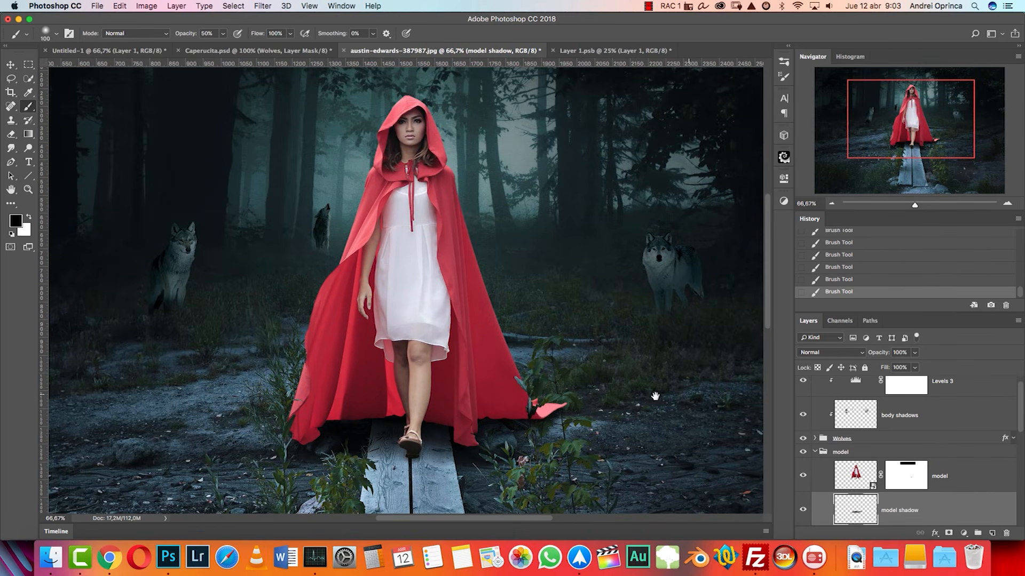
scroll(595, 373, "down", 3)
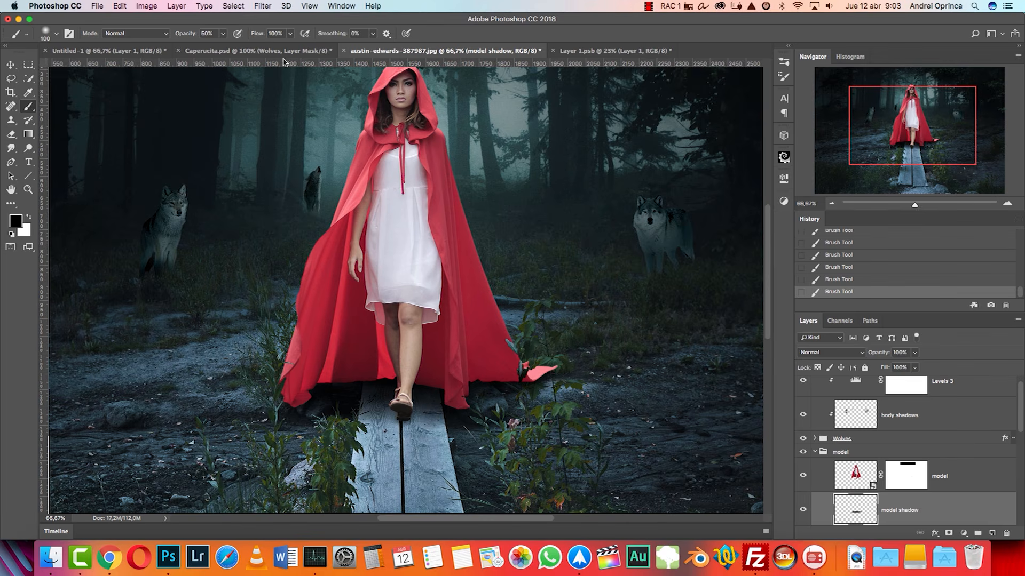
left_click(267, 50)
left_click(911, 155)
key("space")
left_click_drag(592, 204, 594, 353)
left_click(831, 204)
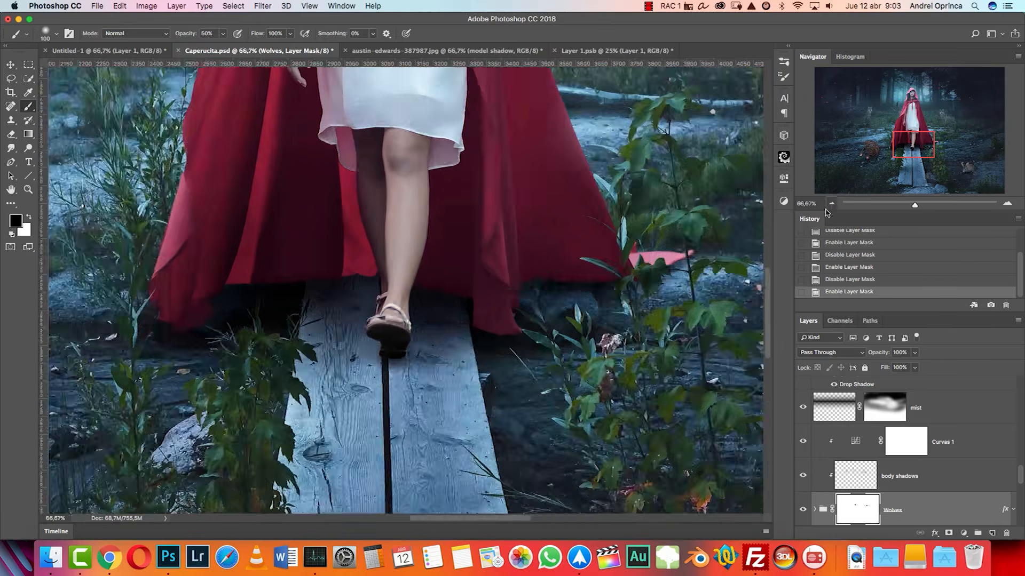
left_click(831, 203)
left_click_drag(593, 174, 586, 256)
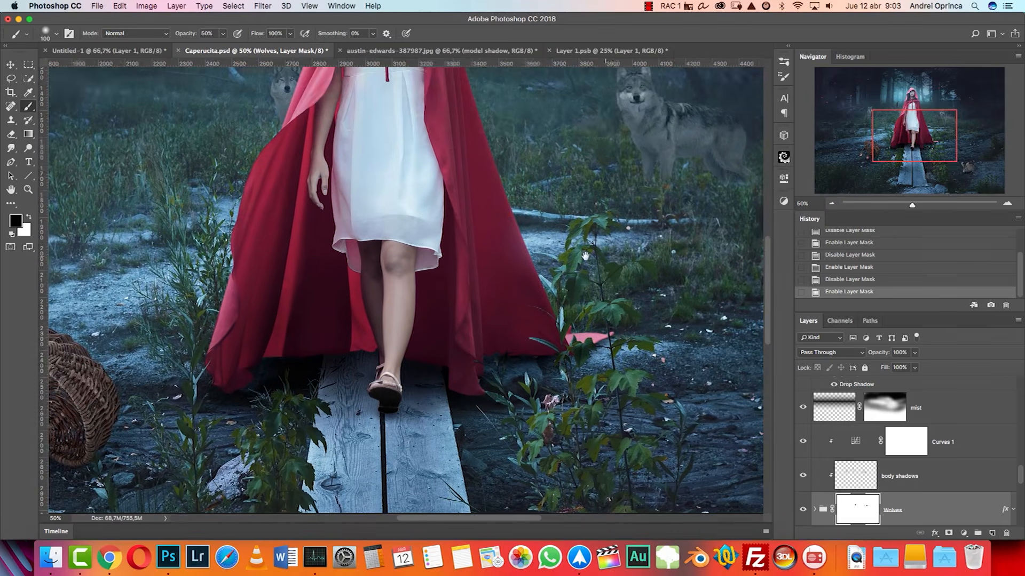
left_click(450, 48)
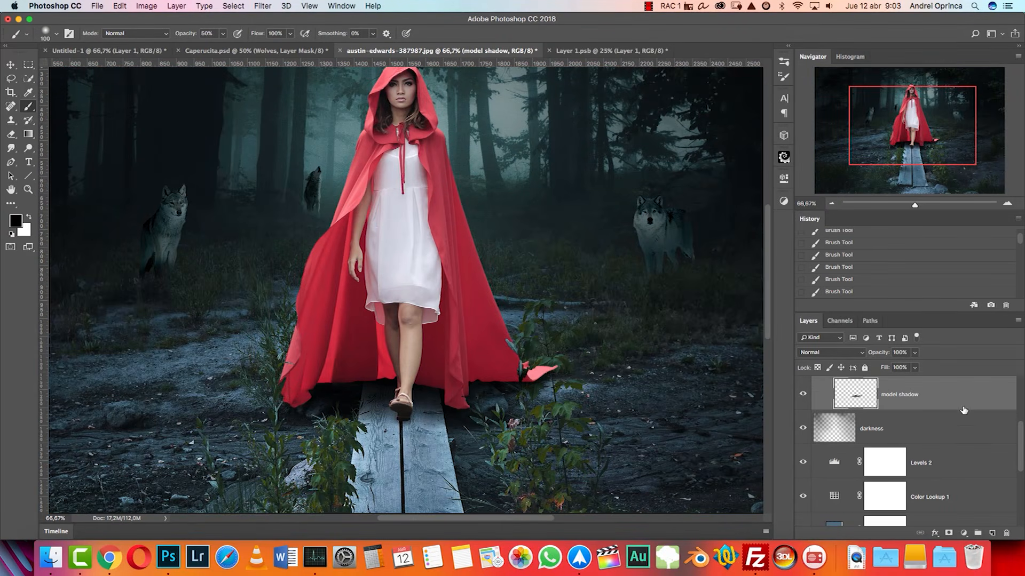
Step: Create a new layer above the model layer, clip it to the model, and name it "body shadow"
left_click_drag(1021, 436, 1021, 413)
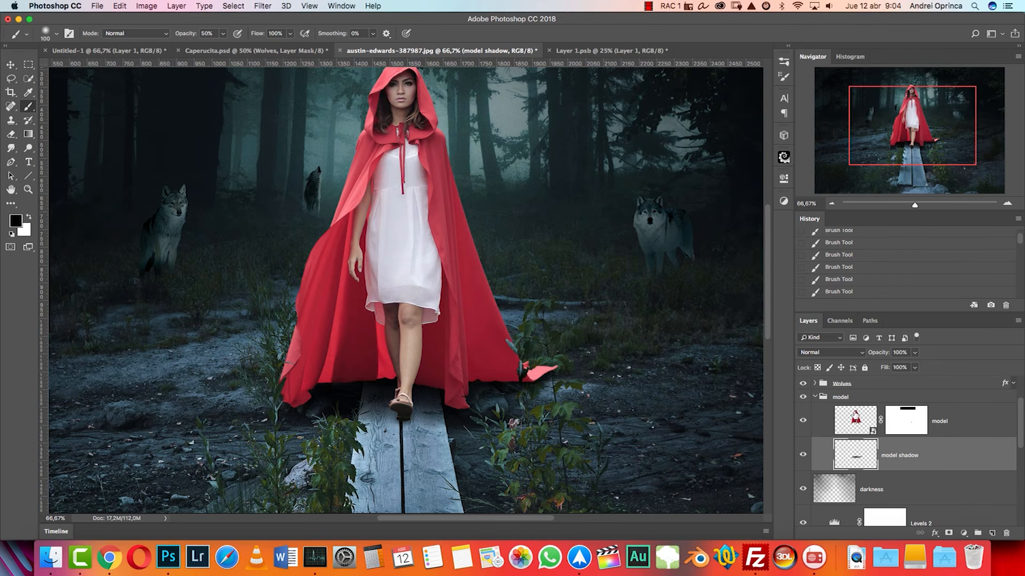
left_click(979, 433)
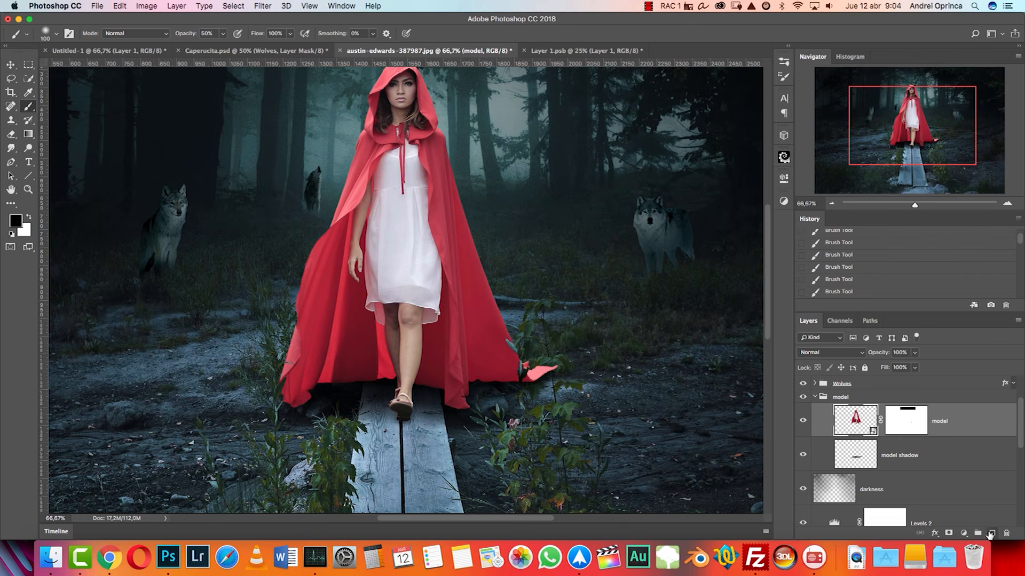
left_click(990, 534)
left_click(941, 438, "alt")
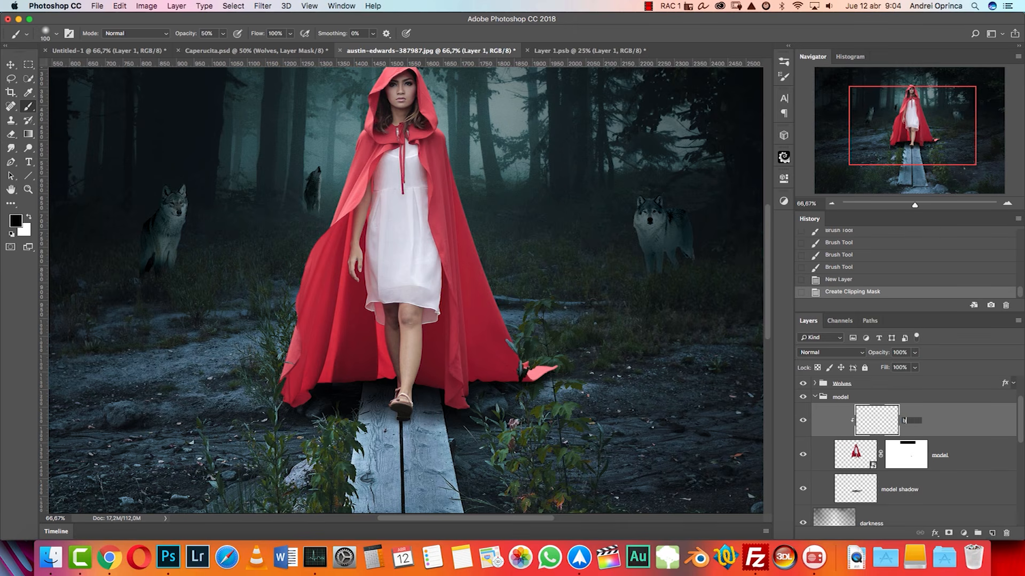
type("body shadow")
key("Return")
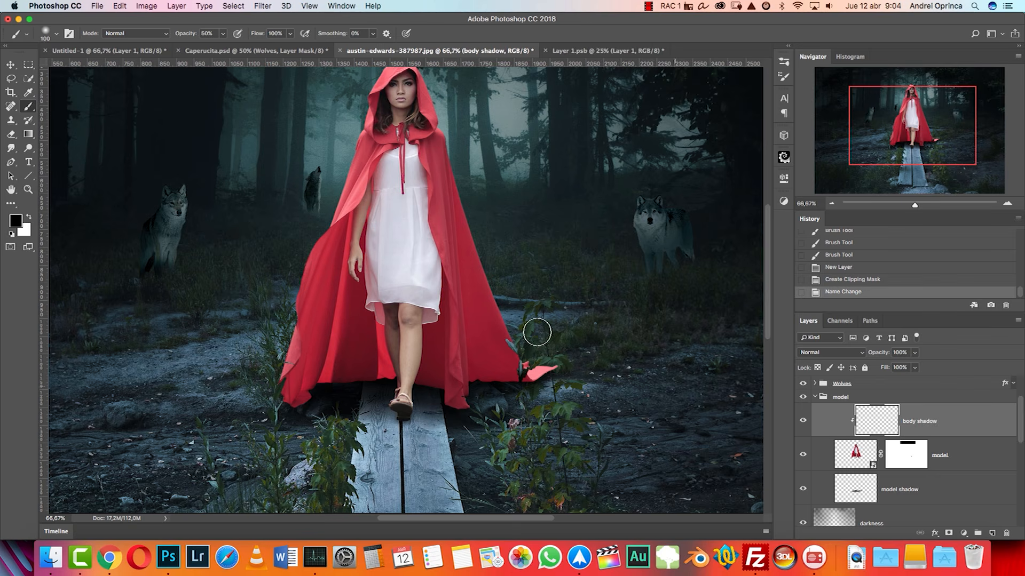
left_click(1007, 205)
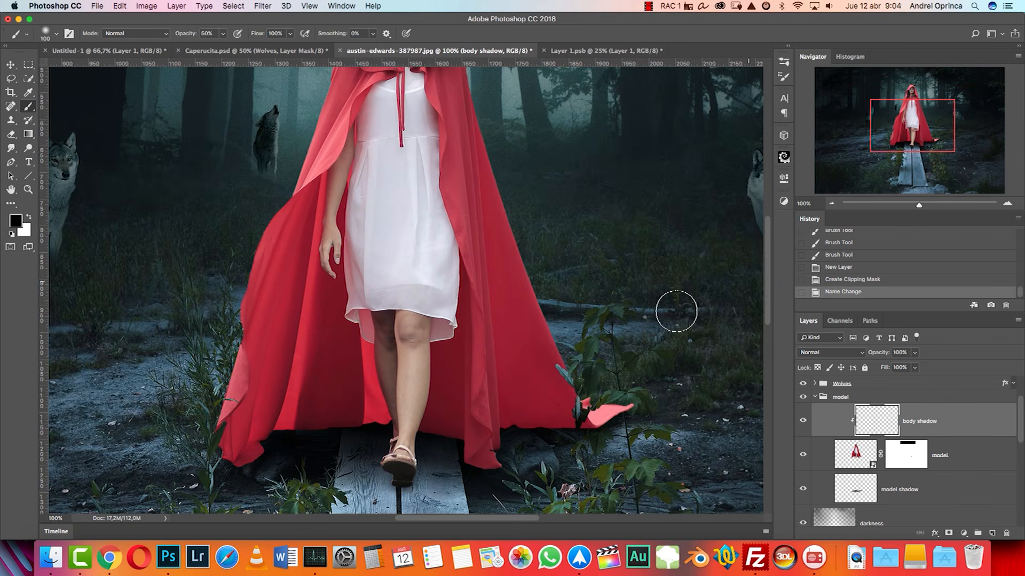
left_click_drag(455, 405, 448, 420)
left_click(832, 204)
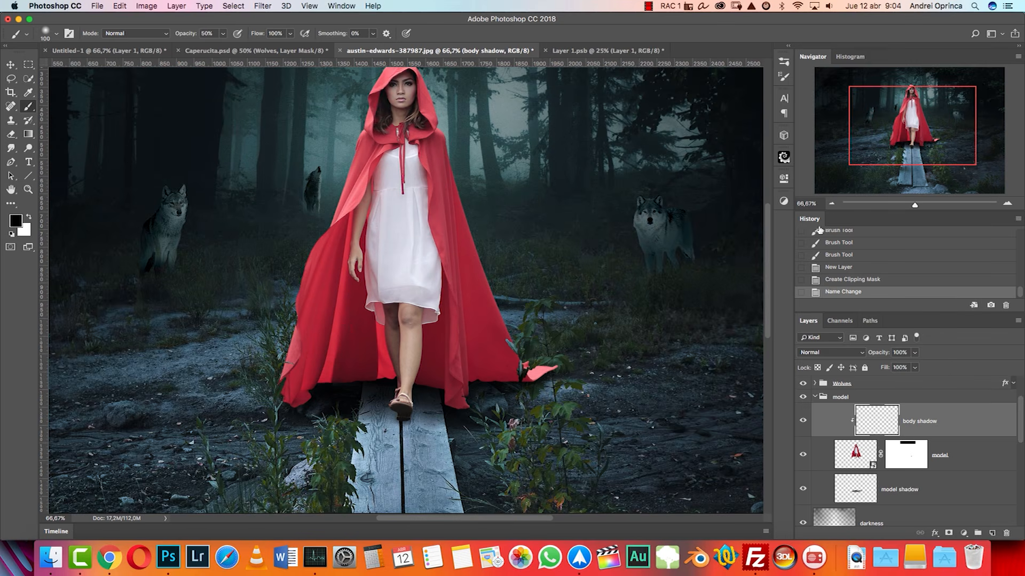
Step: Add a Selective Color adjustment clipped to the model, setting the Reds to Cyan 74, Magenta -1 and Black 39
left_click(957, 448)
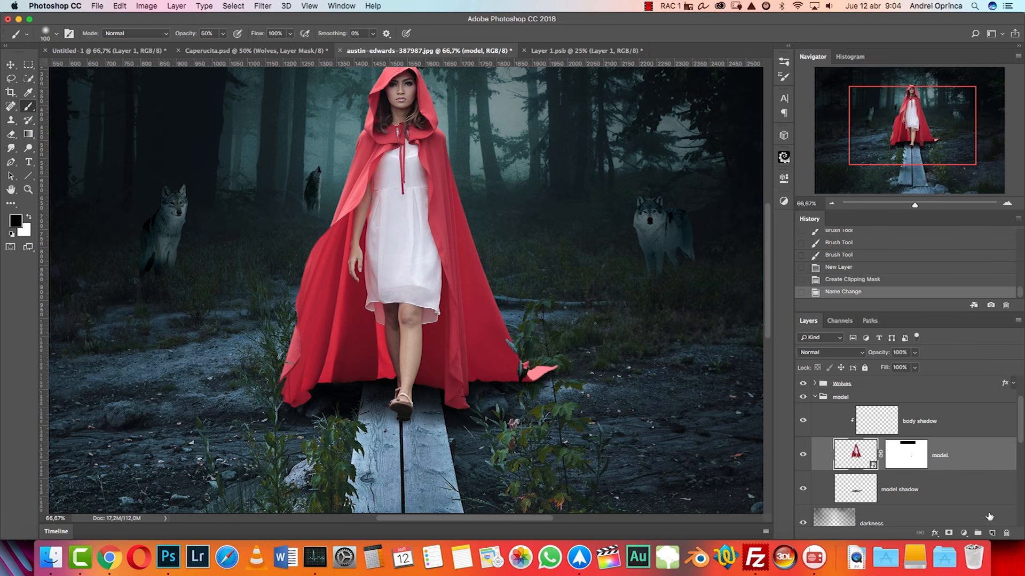
left_click(963, 533)
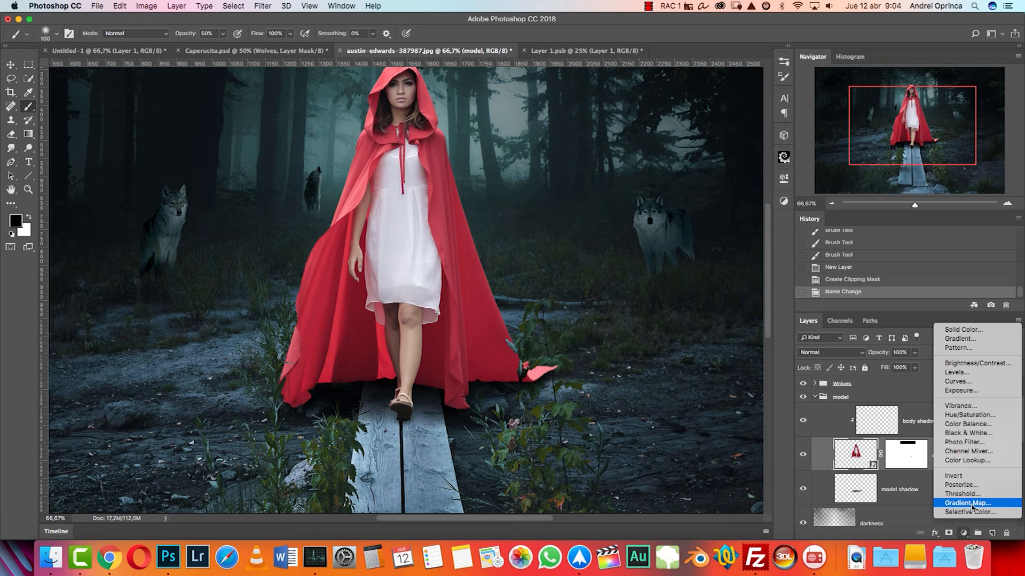
left_click(971, 512)
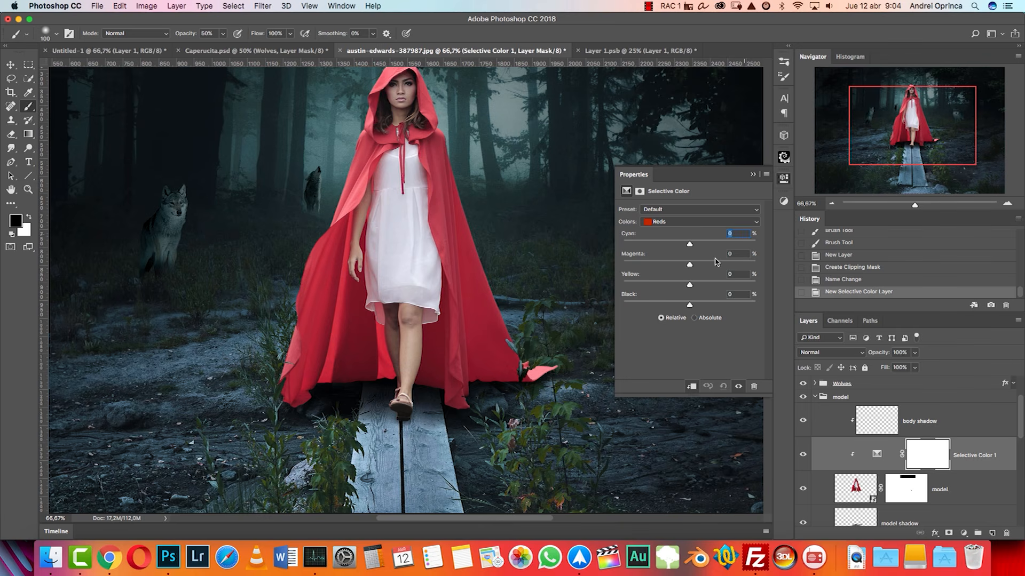
type("74")
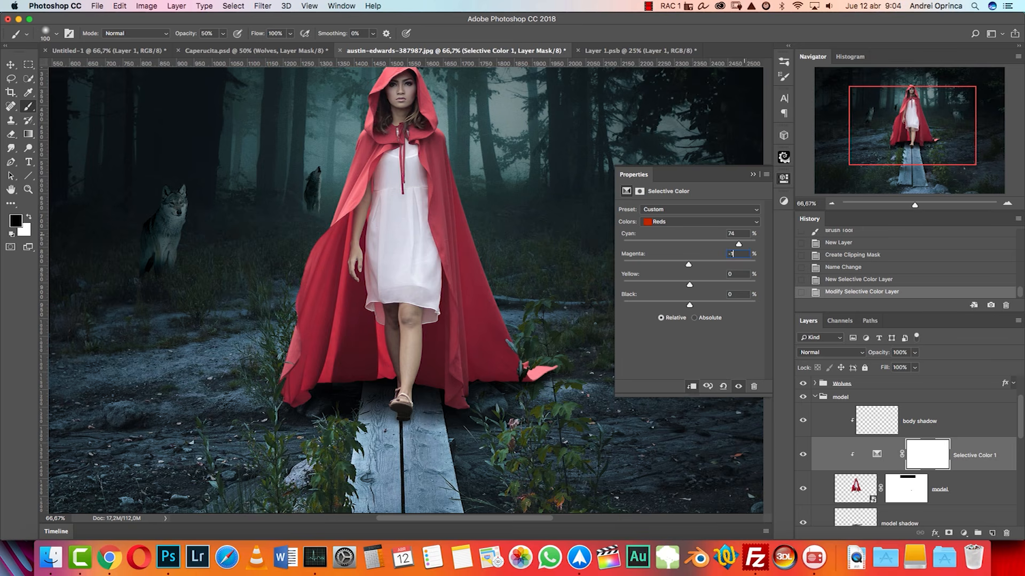
type("38")
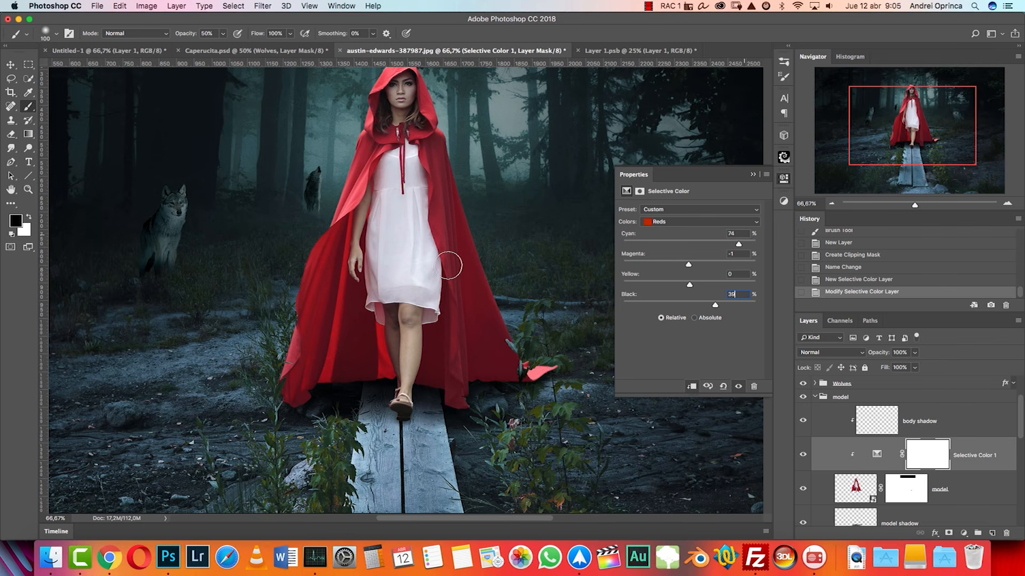
Step: Set the Selective Color Whites to Cyan 26, Magenta -6, Yellow -24 and Black 57
left_click(673, 225)
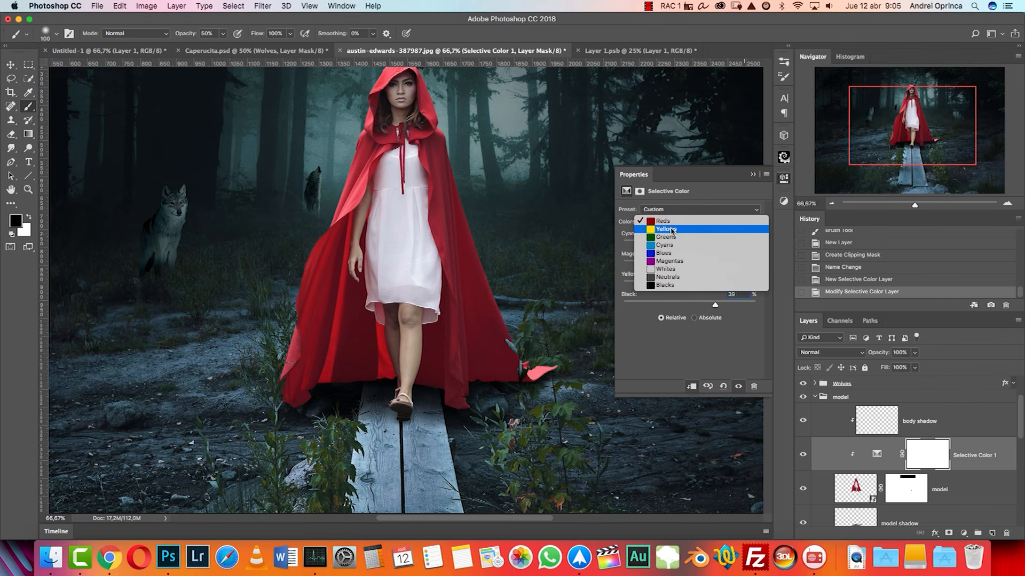
left_click(672, 269)
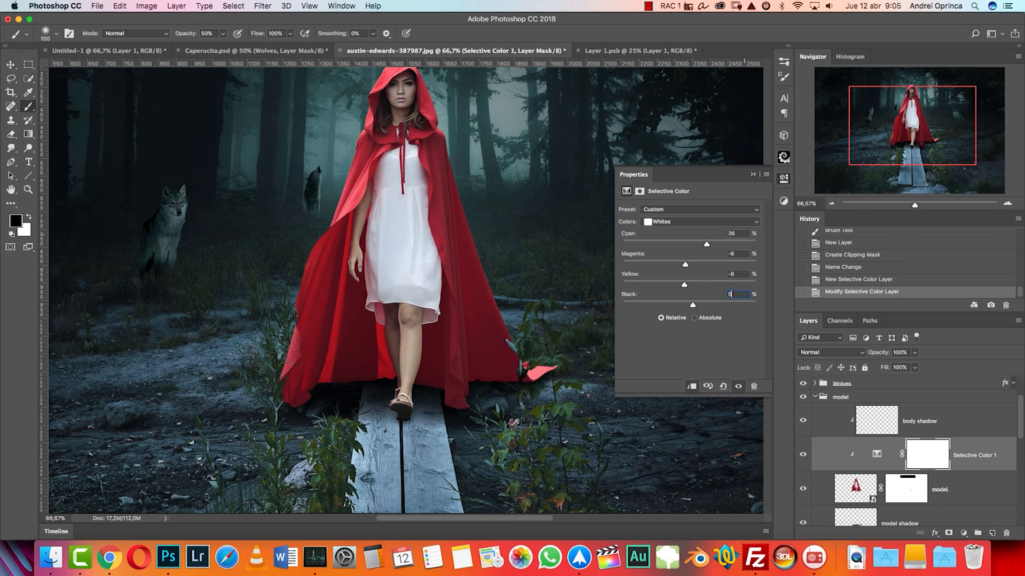
type("7")
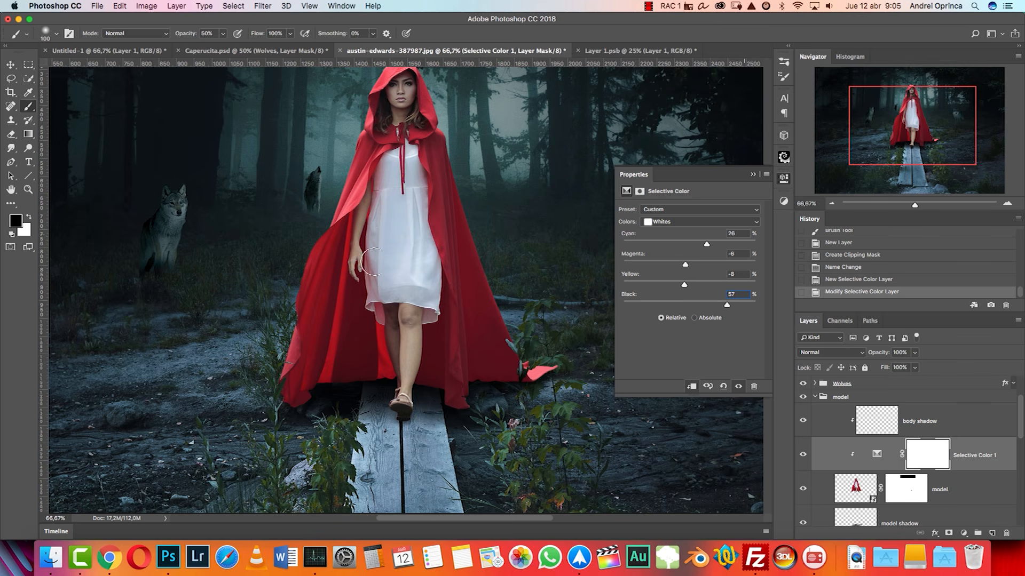
left_click(802, 457)
left_click(802, 457)
left_click_drag(675, 287, 674, 287)
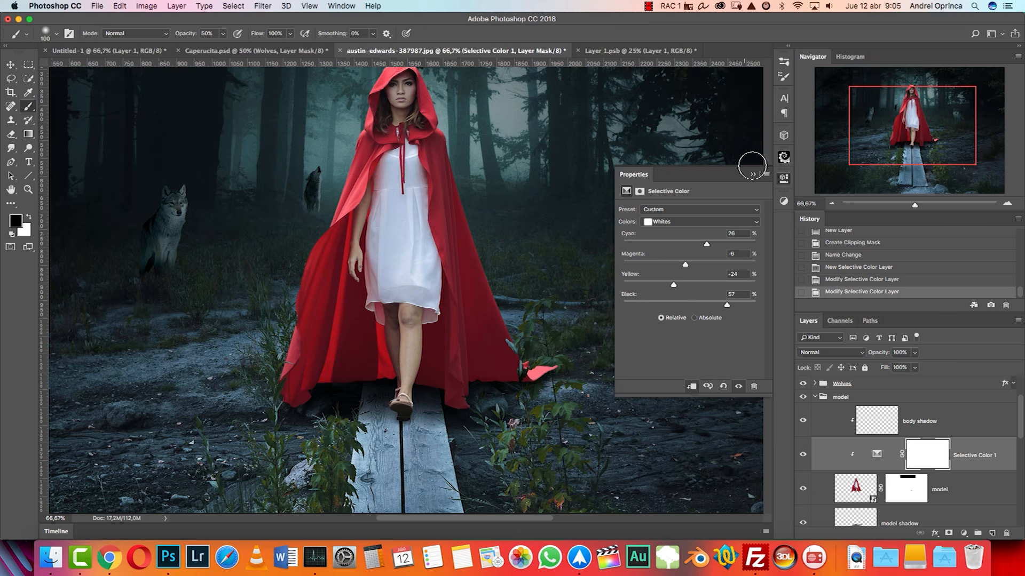
Step: Compare the model with and without the Selective Color adjustment, leaving the adjustment visible
left_click(753, 174)
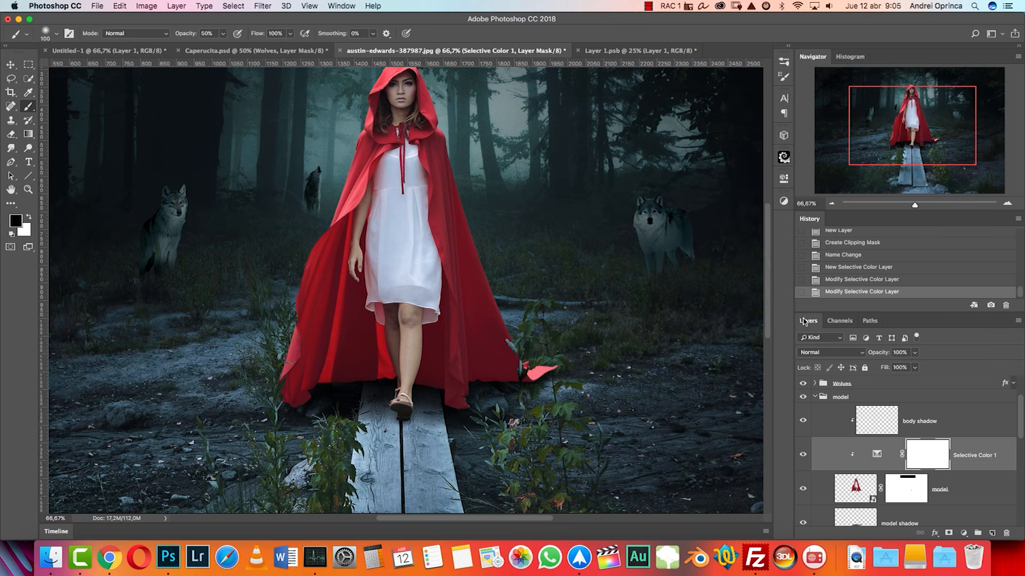
left_click(801, 456)
left_click(801, 456)
left_click(801, 457)
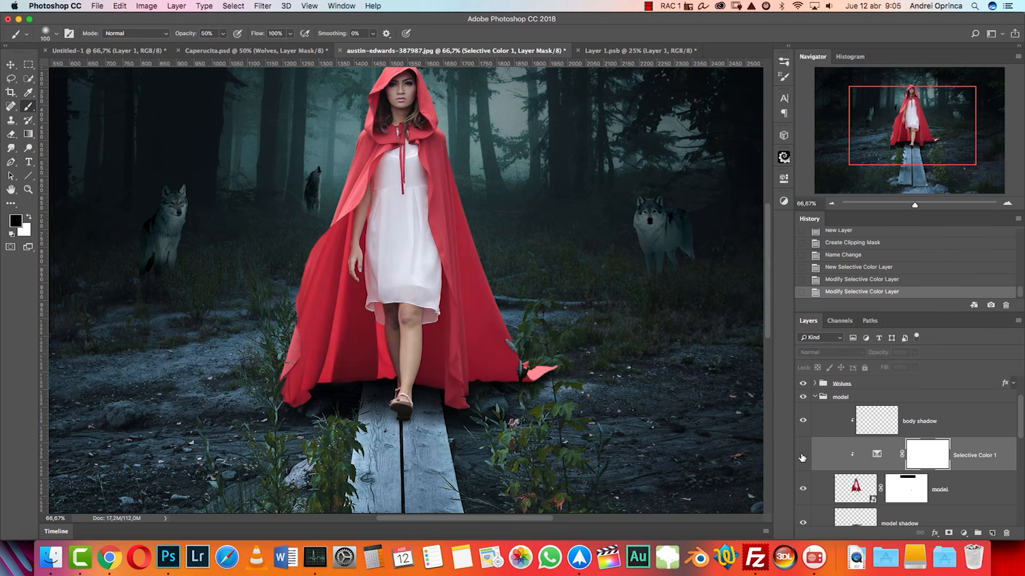
left_click(801, 456)
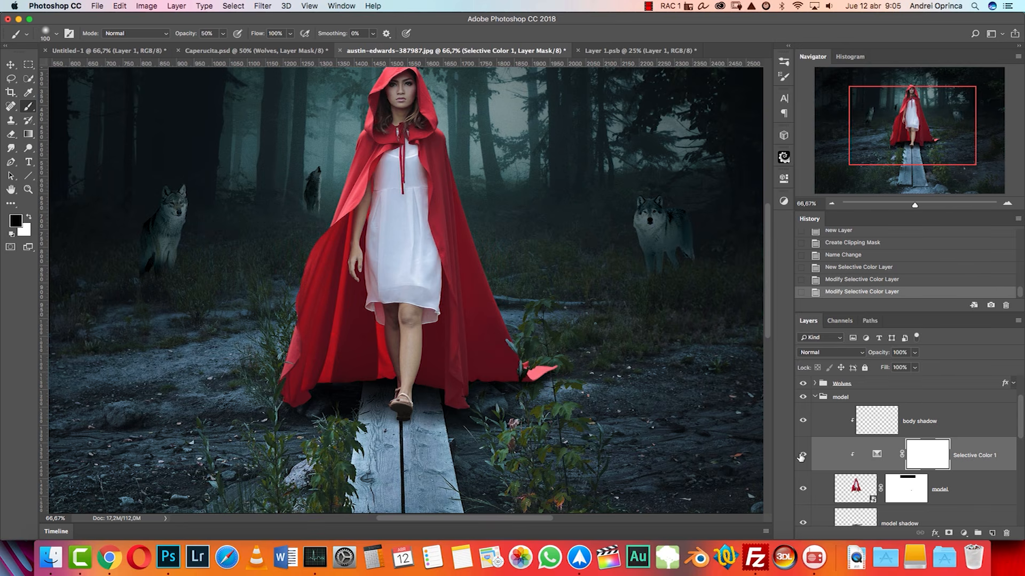
Step: Add a Hue/Saturation adjustment above Selective Color 1, choose the Reds range, and activate on-image adjustment
left_click(963, 533)
left_click(972, 415)
scroll(446, 265, "up", 2)
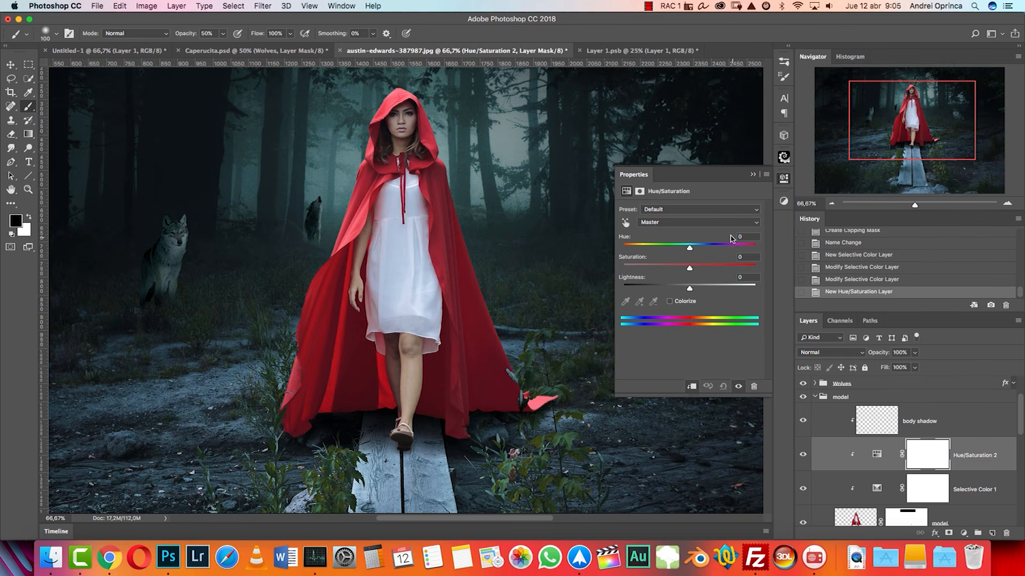
left_click(688, 223)
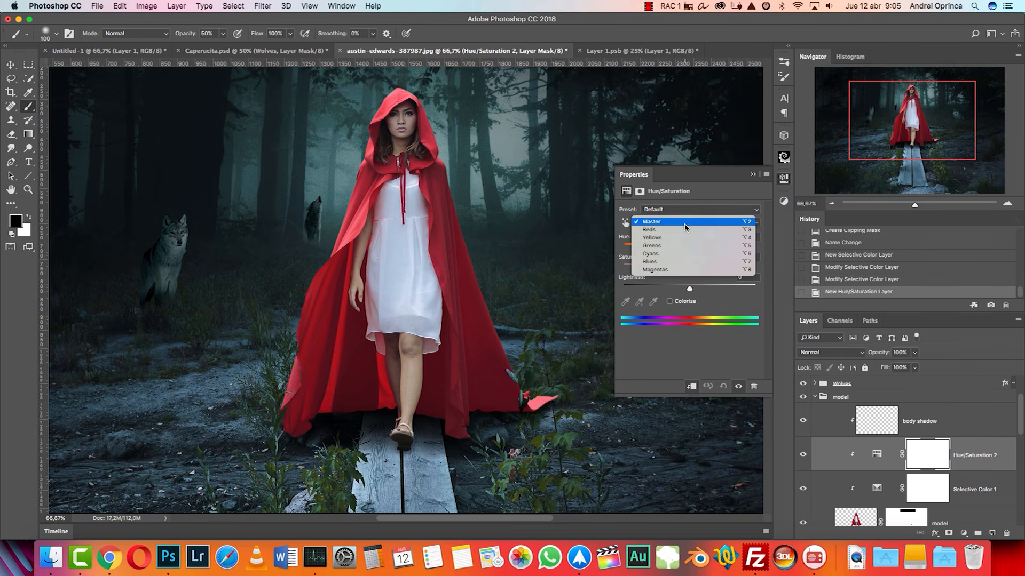
left_click(651, 231)
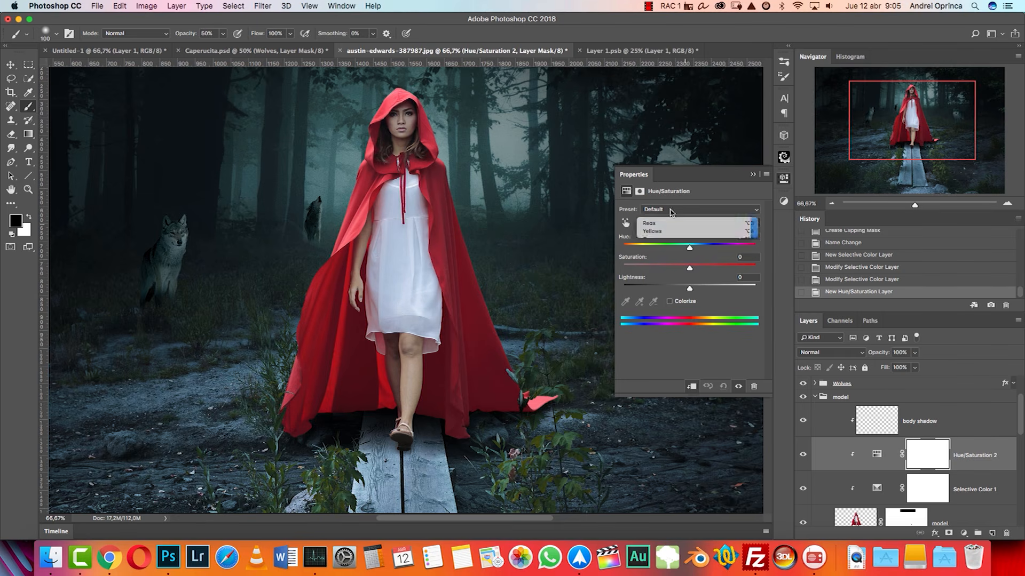
left_click(626, 223)
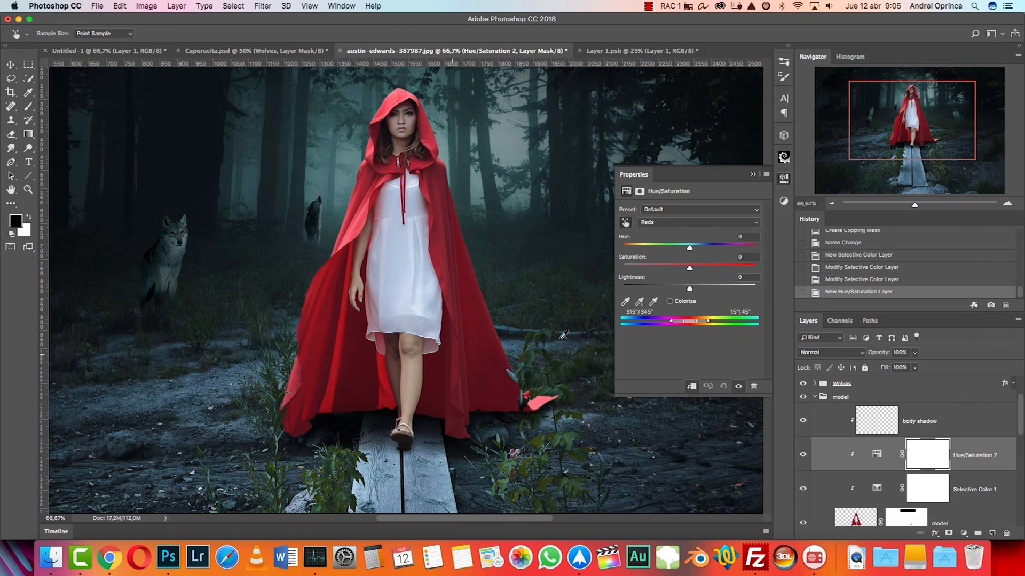
Step: Mute the cloak's reds in the Hue/Saturation 2 adjustment with hue -7, saturation -30 and lightness -16 for the Reds range
left_click(680, 223)
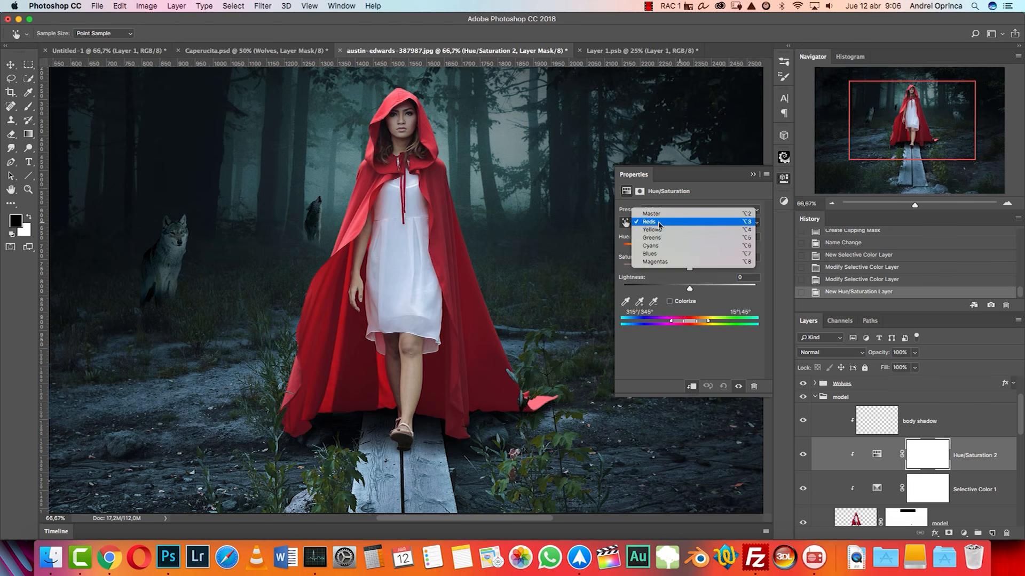
left_click(625, 224)
left_click(628, 224)
left_click(658, 224)
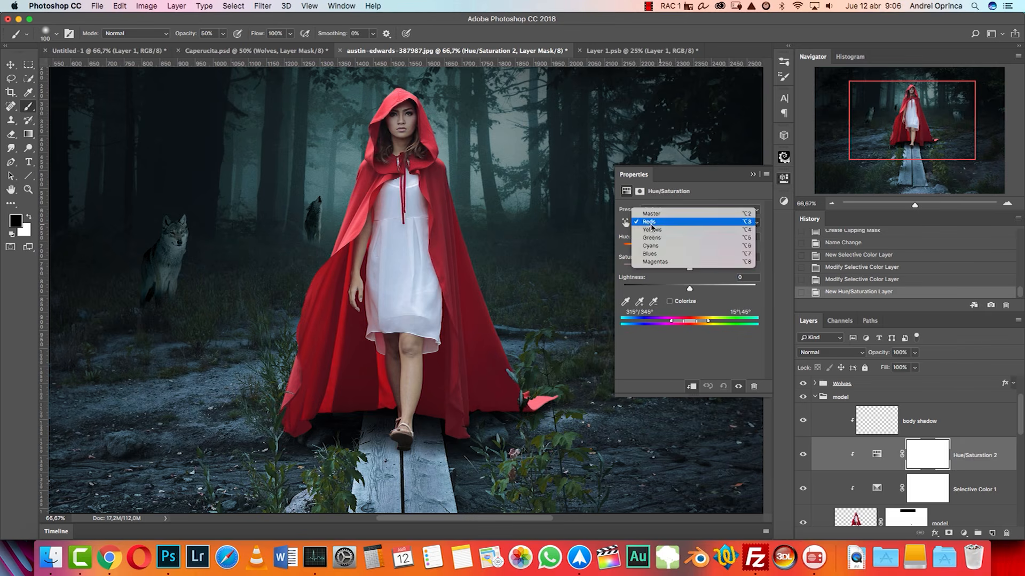
left_click(732, 271)
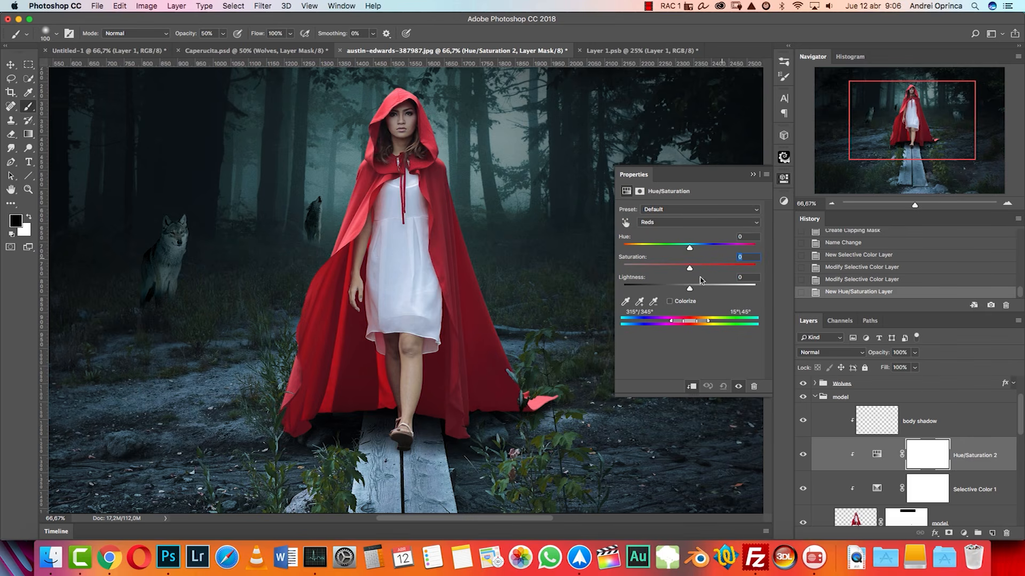
type("7")
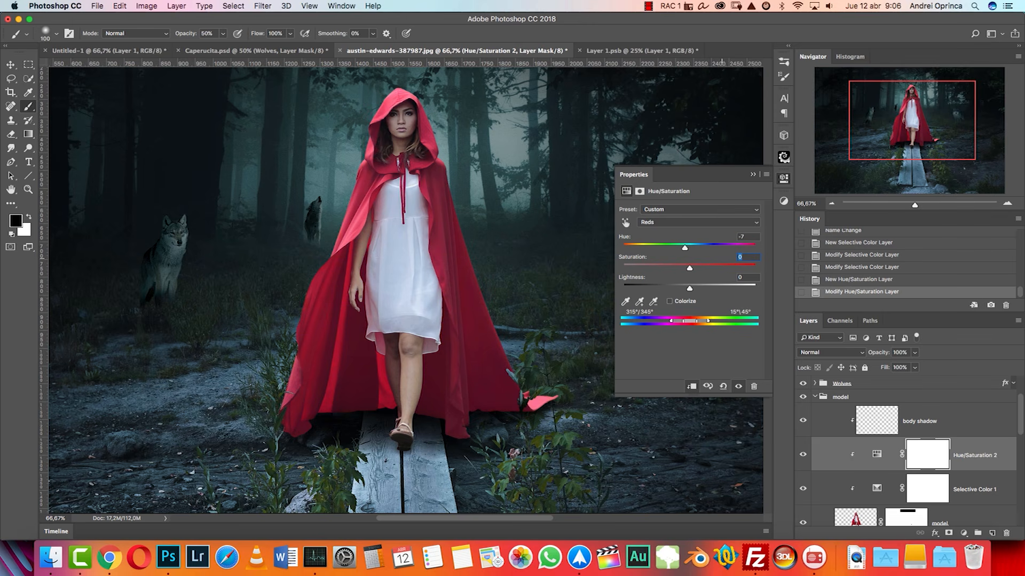
type("-30")
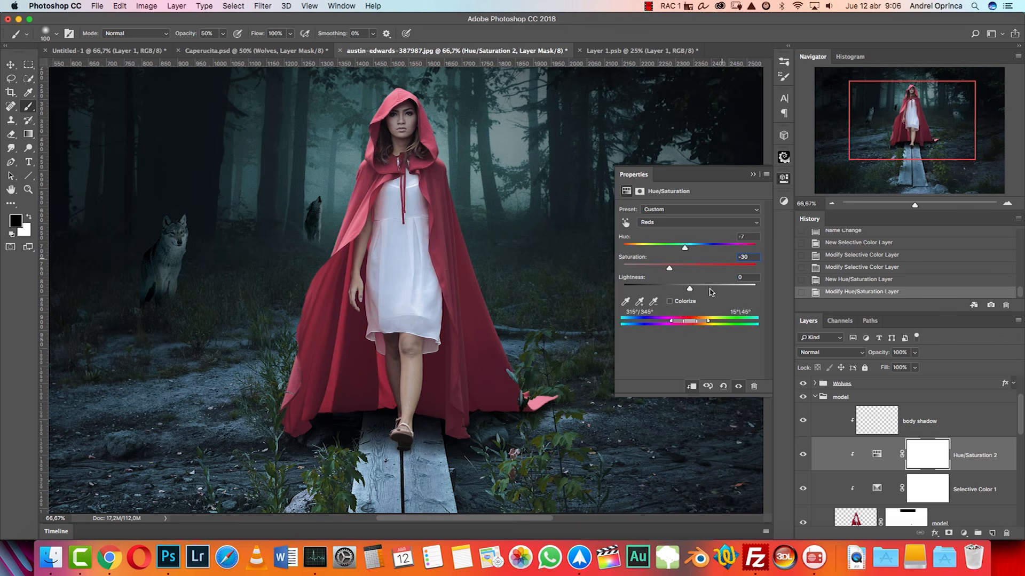
type("-16")
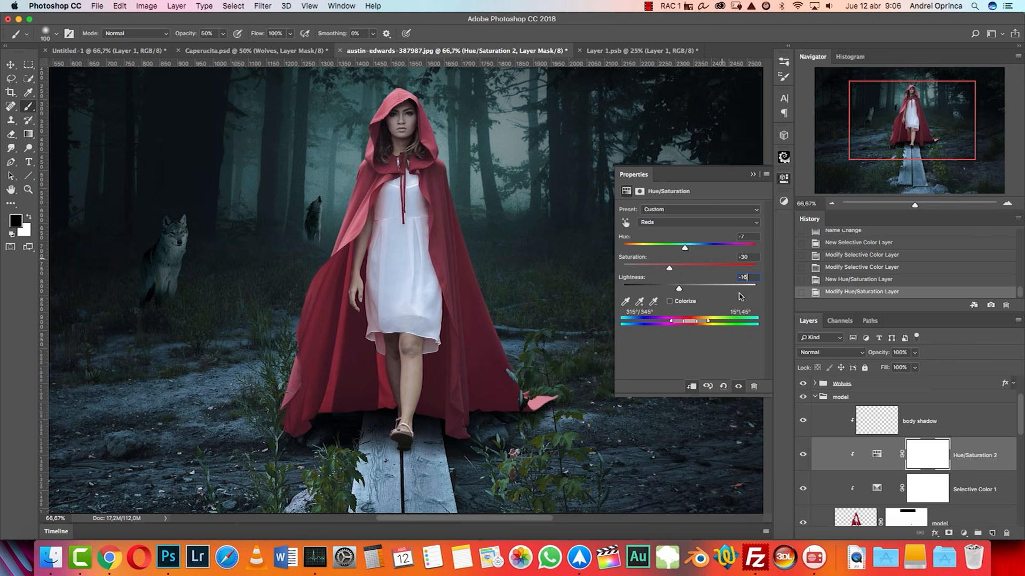
Step: Compare the cloak with and without the Hue/Saturation 2 adjustment and set its Reds hue to 0
left_click(803, 454)
left_click(803, 455)
type("0")
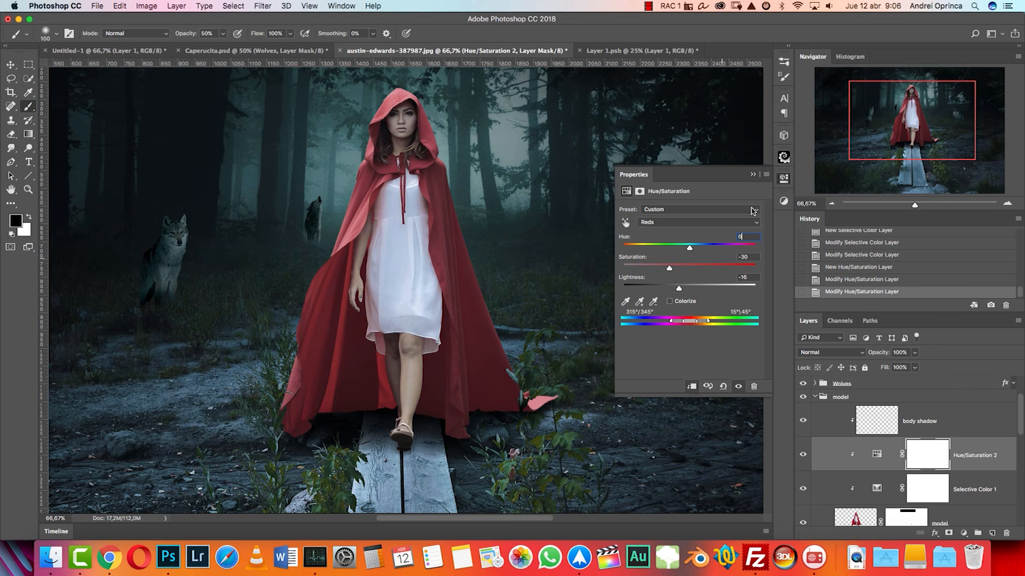
left_click(753, 176)
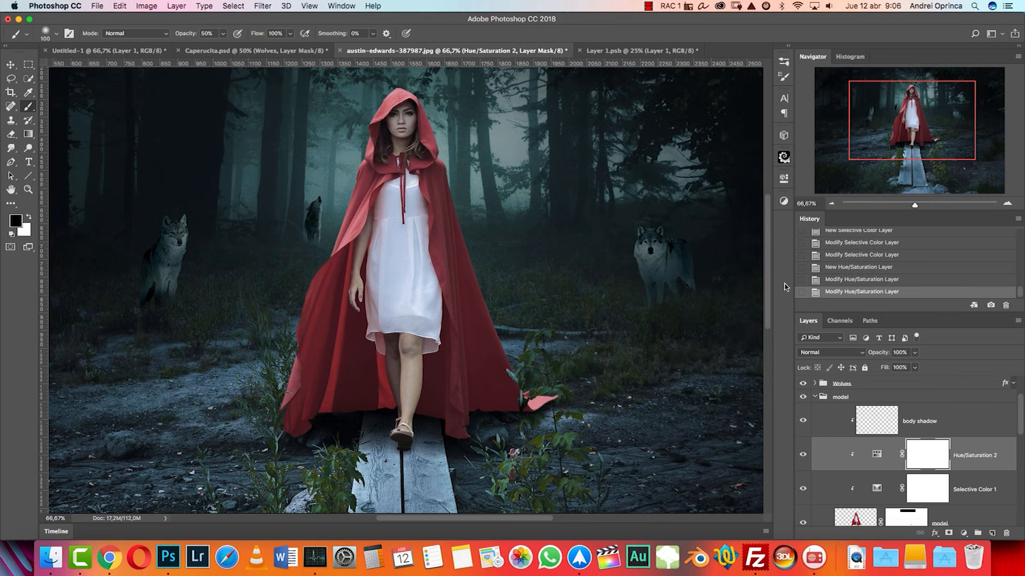
double_click(876, 454)
left_click(753, 176)
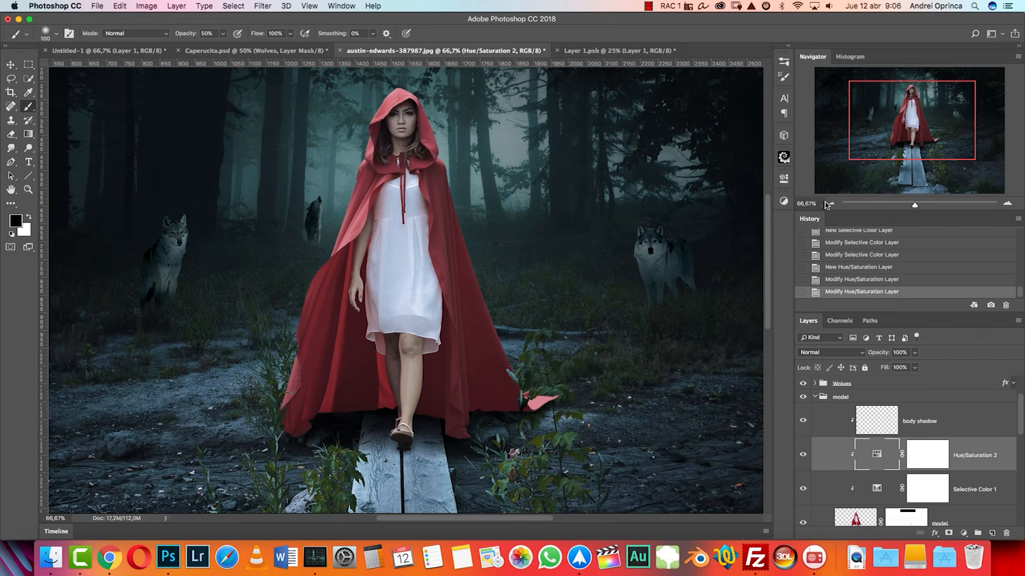
left_click(831, 203)
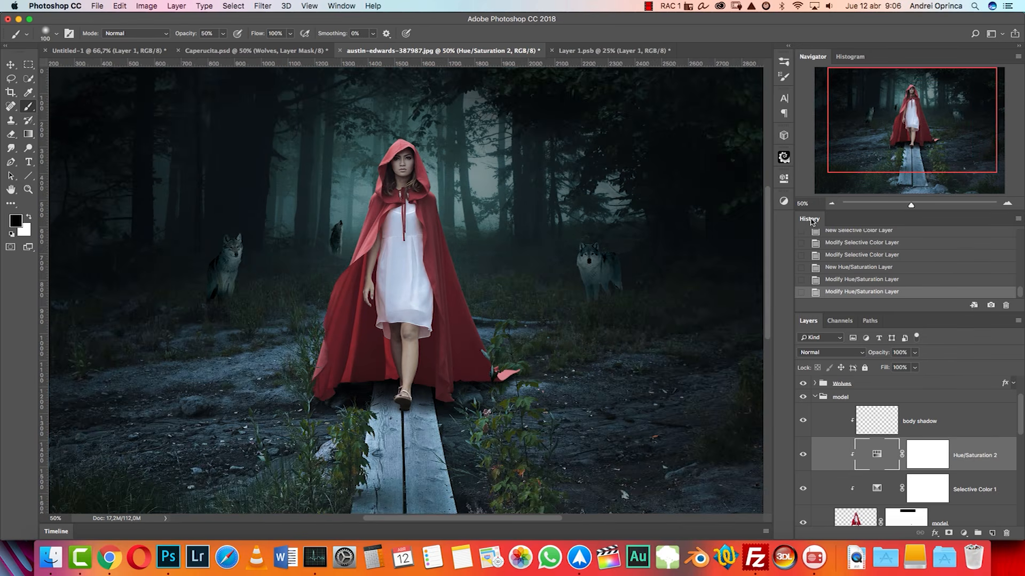
Step: On the body shadow layer, paint soft black shadows at 50% opacity along the cloak's hem on both sides of the legs
left_click(950, 425)
left_click(1008, 204)
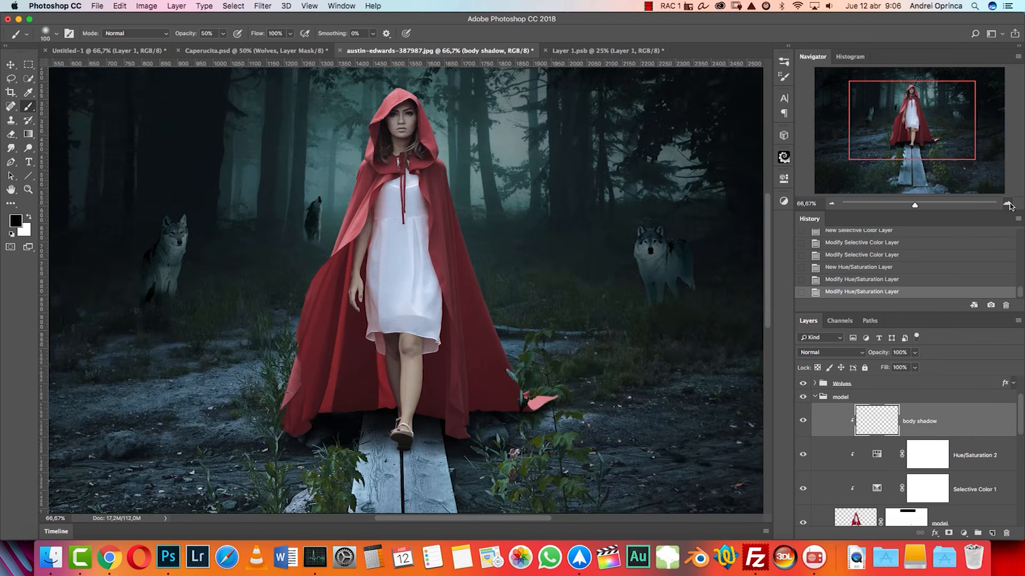
left_click(1007, 204)
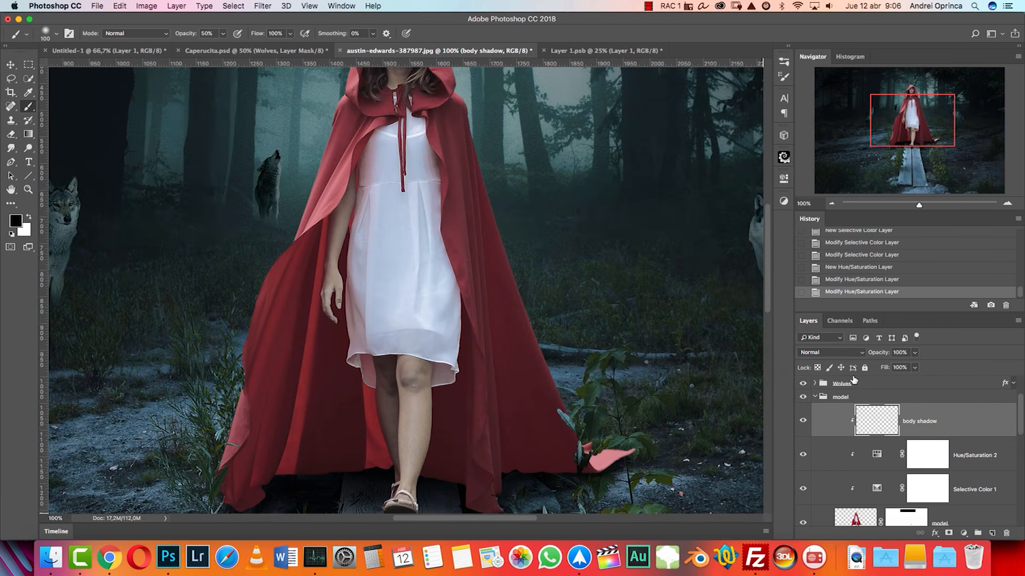
left_click_drag(557, 404, 554, 283)
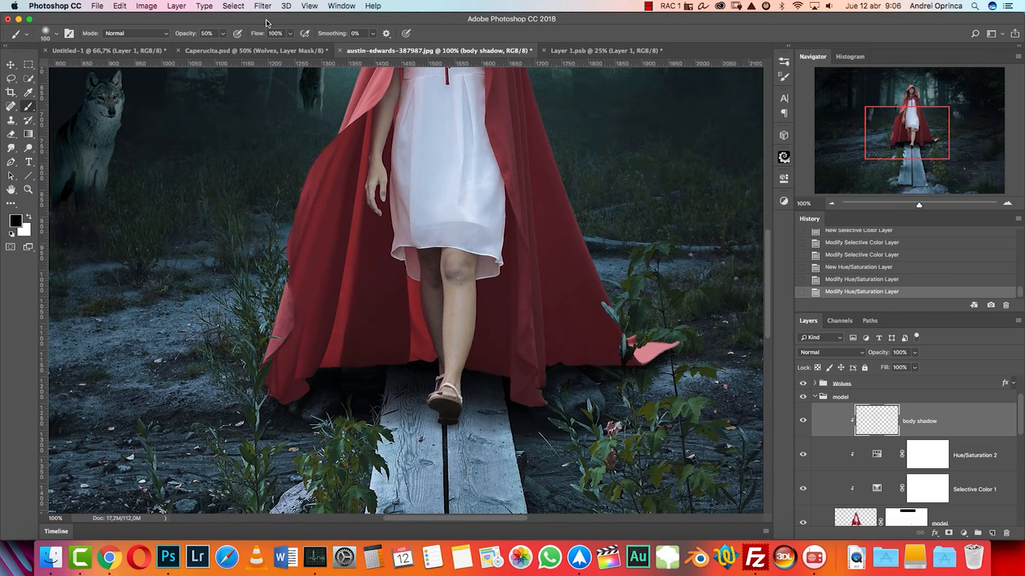
left_click(782, 78)
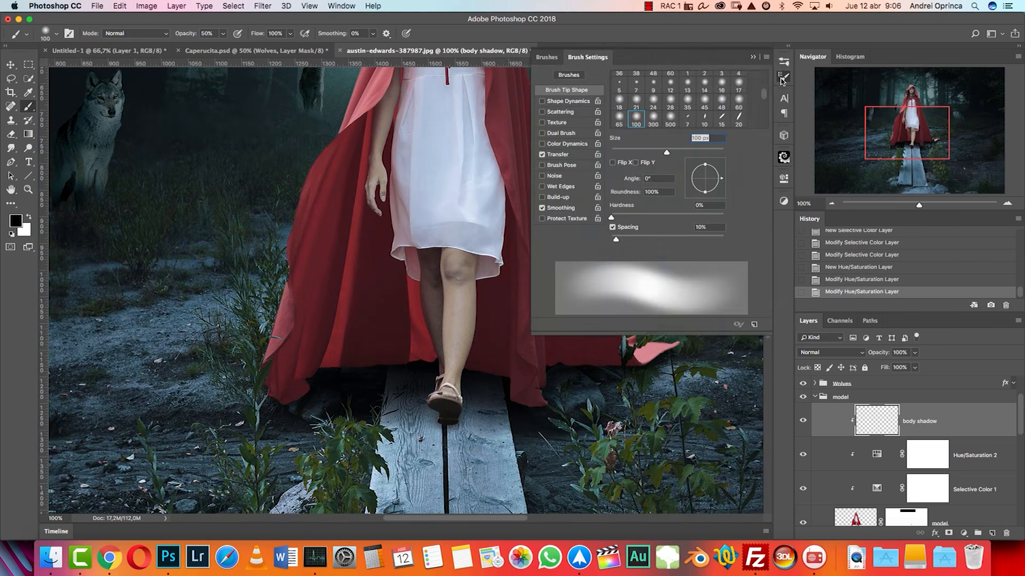
left_click(783, 78)
key("[")
key("[")
key("[")
mouse_move(373, 368)
left_mouse_down()
mouse_move(283, 400)
mouse_move(386, 366)
mouse_move(336, 345)
left_mouse_up()
left_click(309, 355)
left_click(336, 344)
left_click(335, 361)
left_click_drag(489, 373, 484, 372)
Step: Shade the far right end of the cloak's hem next to the leaves with a 45 px brush
key("[")
key("[")
key("[")
left_click_drag(608, 364, 627, 364)
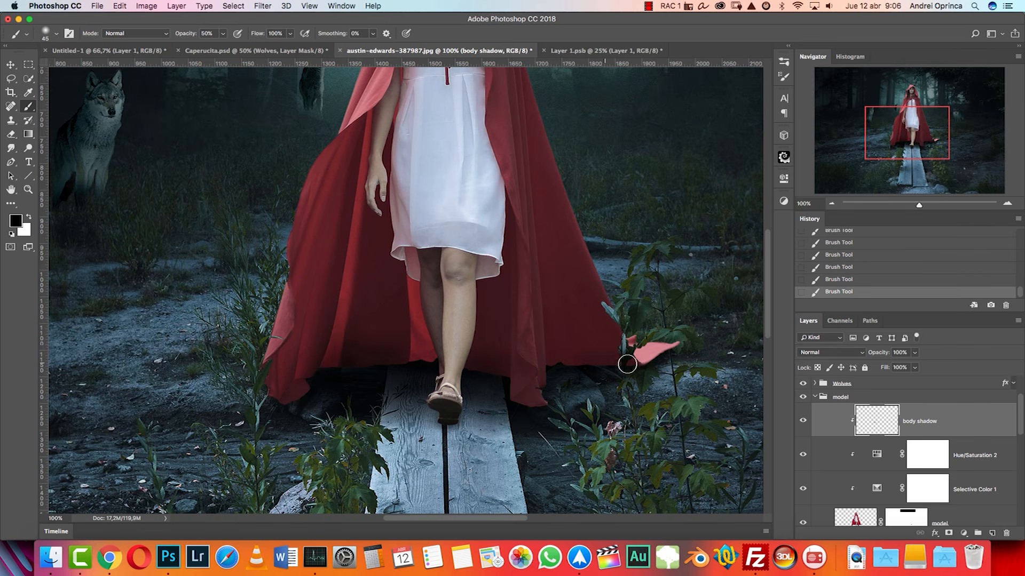
Step: Deepen the hem shadow above the rock on the cloak's right side with a larger 80 px brush
left_click(1007, 204)
left_click(1007, 204)
left_click_drag(547, 314, 306, 223)
key("]")
key("]")
key("bracketright")
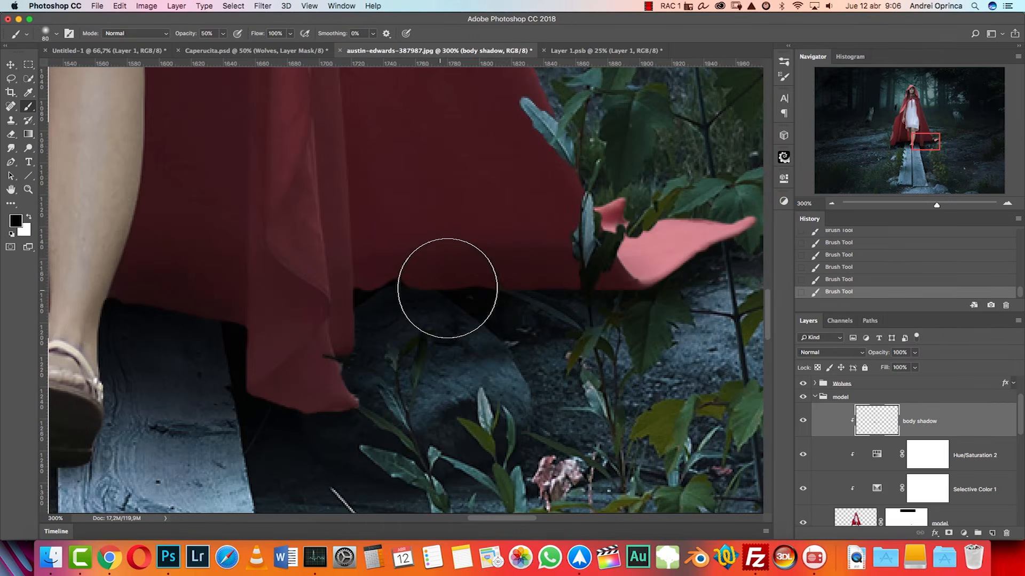
Step: Step back two brush strokes and restore them to compare the shading on the cloak's right hem
key("alt+super+z")
key("alt+super+z")
key("bracketleft")
key("bracketleft")
key("bracketleft")
key("bracketleft")
key("bracketleft")
key("bracketleft")
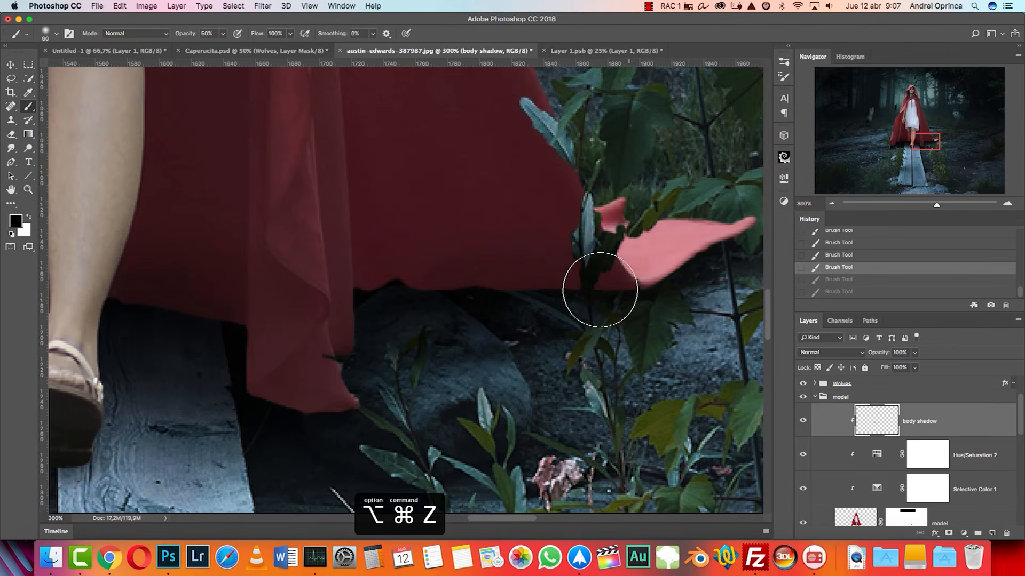
key("shift+super+z")
key("shift+super+z")
Step: Darken the inner fabric on the cloak's right side with soft black strokes, enlarging the brush to 100 px
key("bracketright")
key("bracketright")
key("bracketright")
right_click(384, 278)
key("Return")
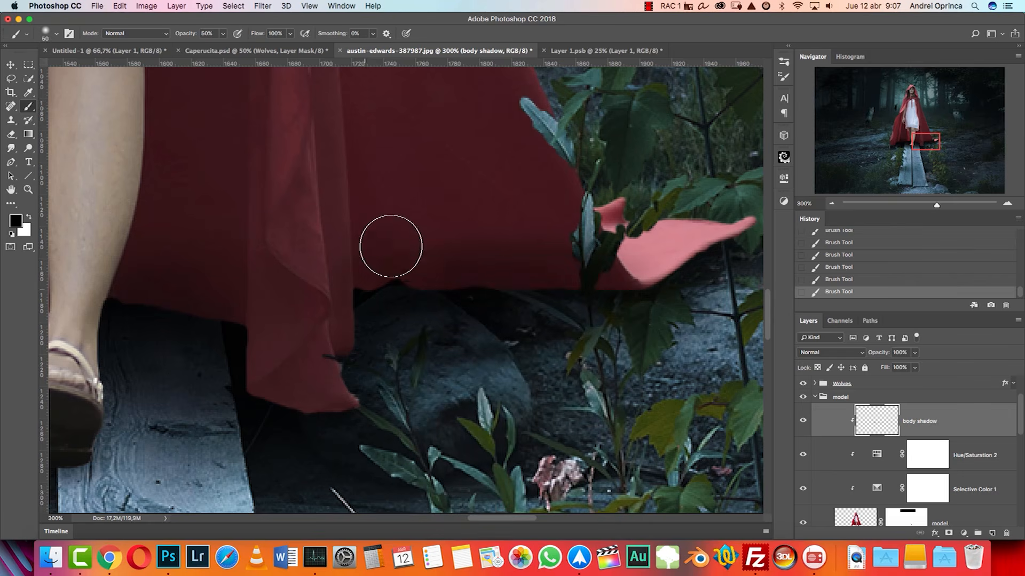
key("bracketright")
key("bracketright")
key("bracketright")
key("bracketright")
key("bracketright")
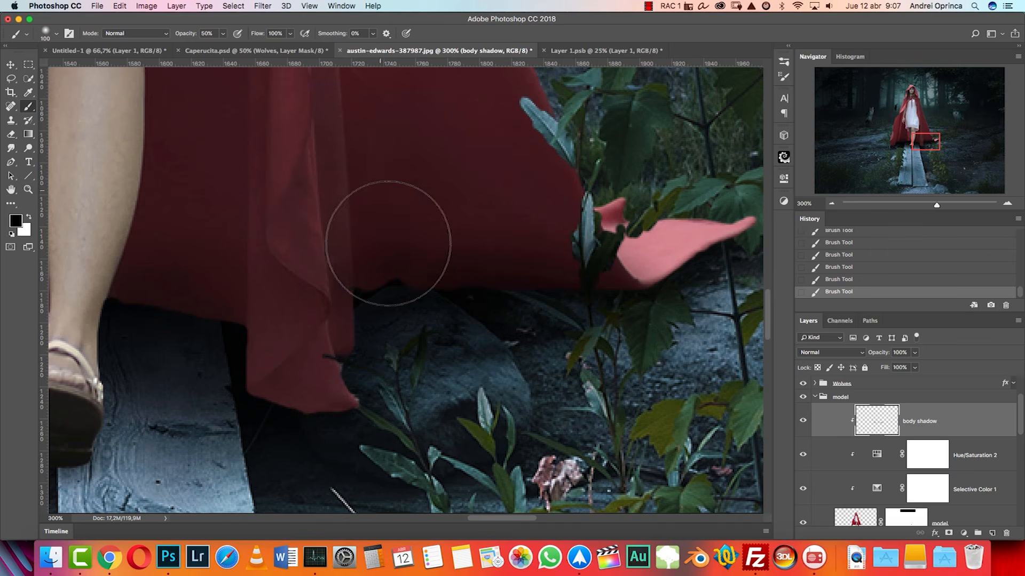
Step: Blend the shadow along the hem between the front leg and the hanging fold with a 60 px brush
key("bracketleft")
key("bracketleft")
key("bracketleft")
key("bracketleft")
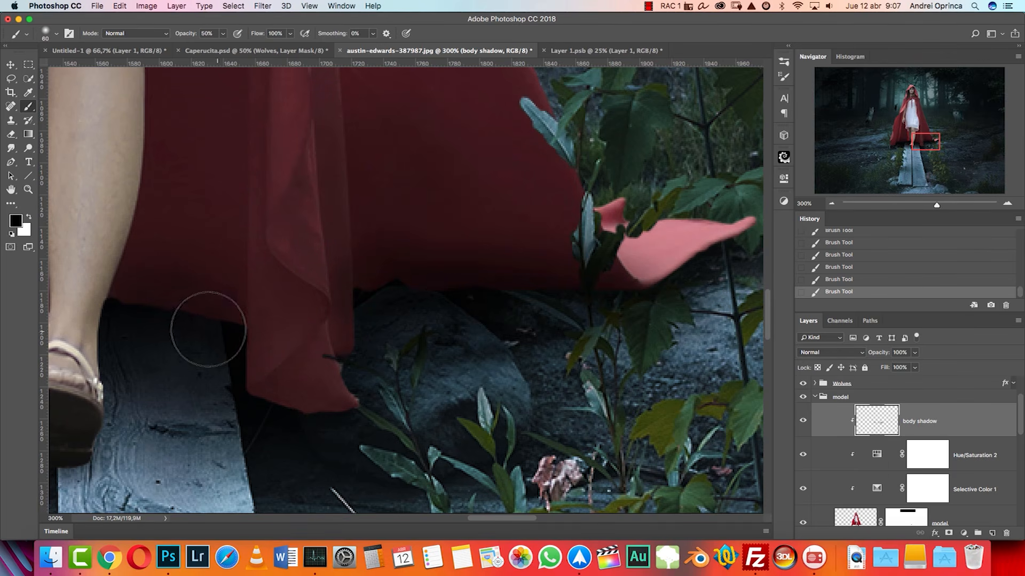
scroll(240, 334, "left", 10)
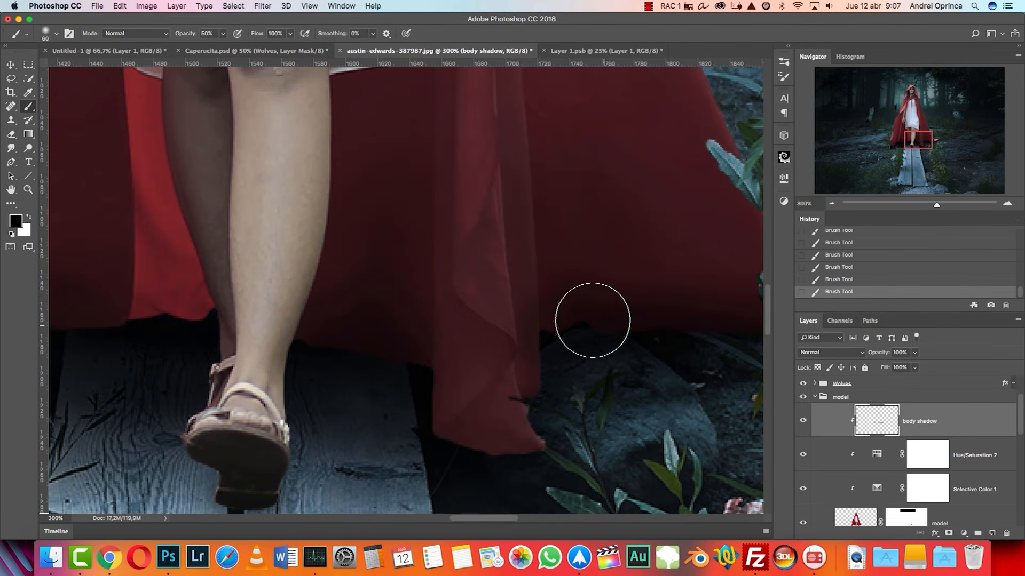
left_click(831, 210)
key("super+1")
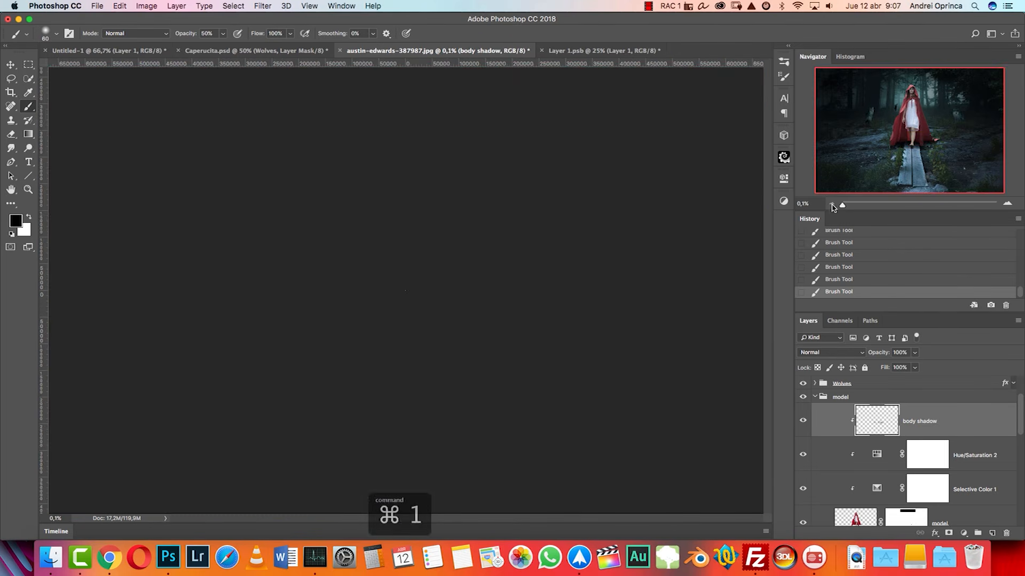
Step: Shade the cloak's lower left corner and the bright lining behind the legs, reducing the brush from 125 to 45 px
key("bracketright")
key("bracketright")
key("bracketright")
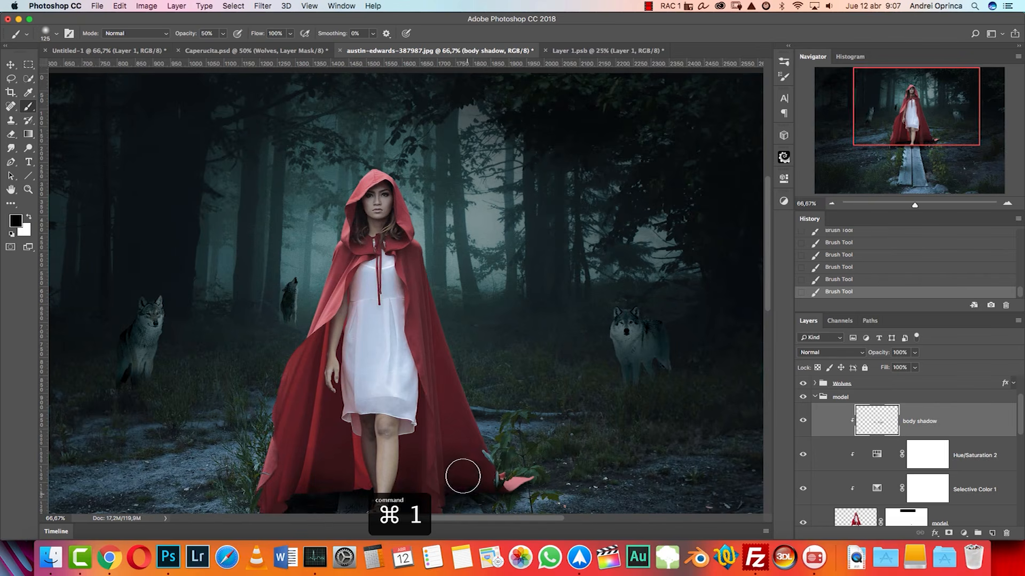
left_click_drag(447, 445, 525, 253)
key("super+r")
key("bracketleft")
key("bracketleft")
key("bracketleft")
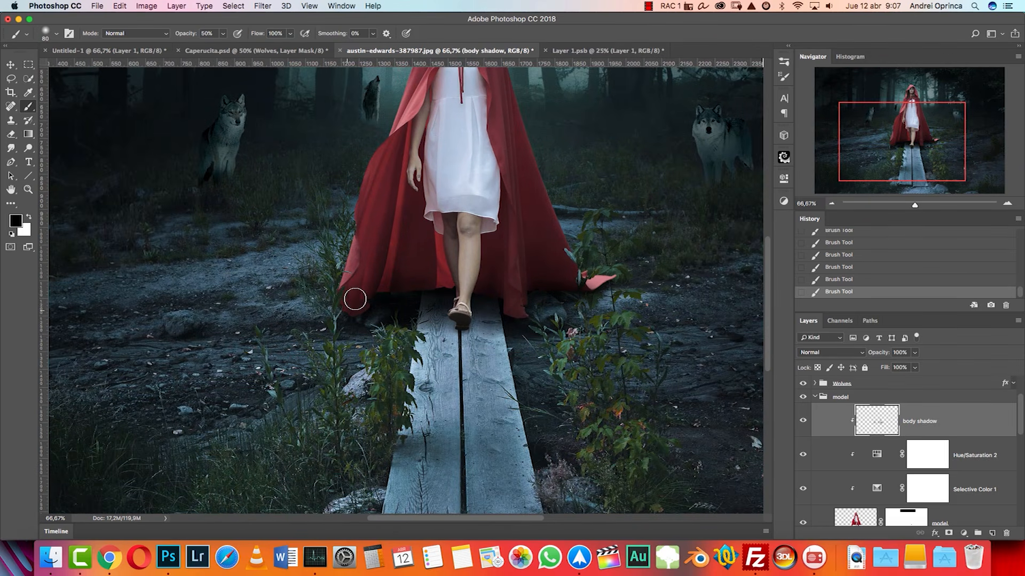
key("bracketleft")
key("bracketleft")
key("bracketleft")
key("bracketleft")
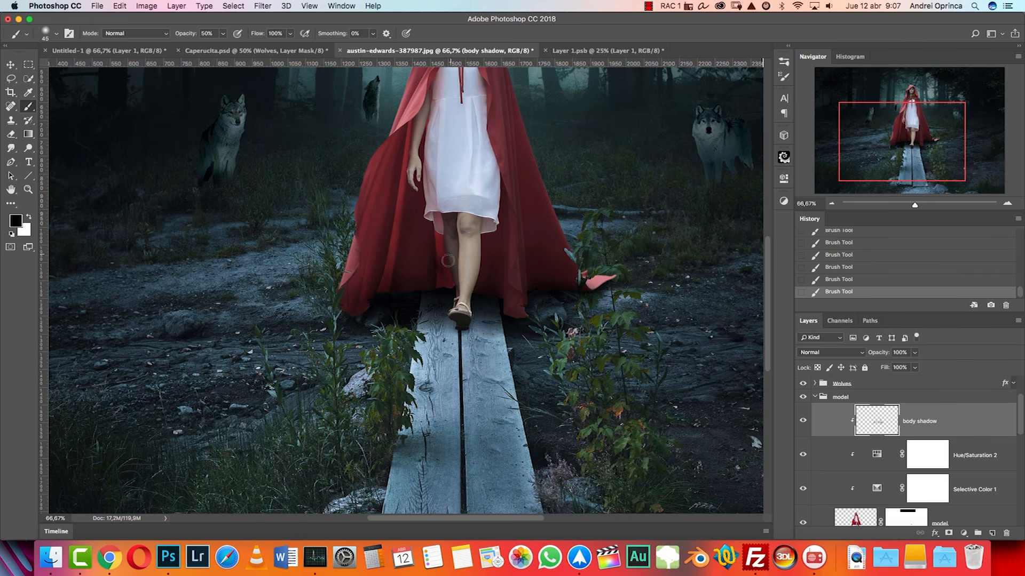
Step: Erase the excess shadow painted over the model's back leg
key("e")
left_click_drag(447, 243, 448, 246)
left_click_drag(448, 246, 453, 275)
Step: Paint shadows up the folds on the cloak's left side with an 80 px soft brush
key("b")
key("bracketright")
key("bracketright")
key("bracketright")
key("bracketright")
left_click_drag(369, 310, 375, 223)
left_click_drag(344, 321, 398, 159)
left_click_drag(356, 251, 398, 133)
left_click_drag(397, 133, 393, 163)
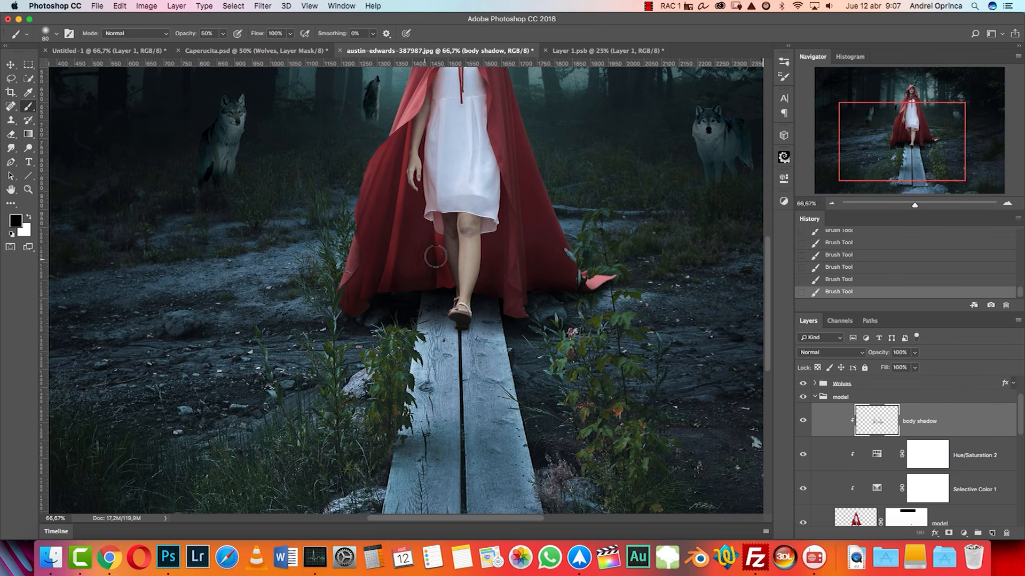
Step: Extend the soft shading to the upper part of the cloak with a 125 px brush
scroll(480, 251, "up", 5)
key("bracketright")
key("bracketright")
key("bracketright")
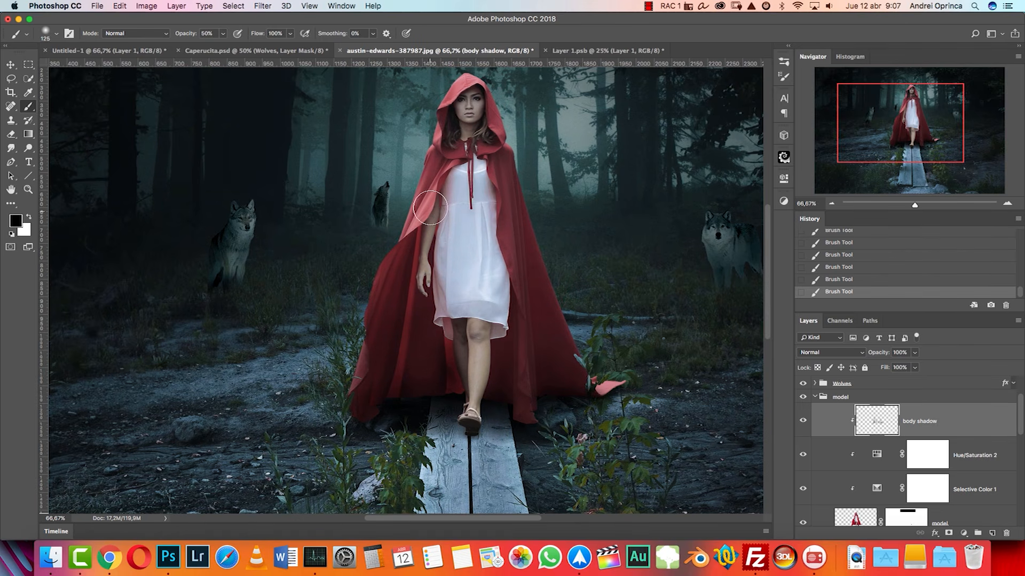
Step: Set the body shadow layer's opacity to 80% and compare the model with and without the shading
left_click(803, 422)
left_click(802, 421)
left_click_drag(914, 353, 906, 371)
left_click(803, 422)
left_click(803, 423)
left_click(802, 424)
left_click(802, 423)
Step: Review the composite against Caperucita.psd, examining the model, the wolves and the basket with apples
key("super+1")
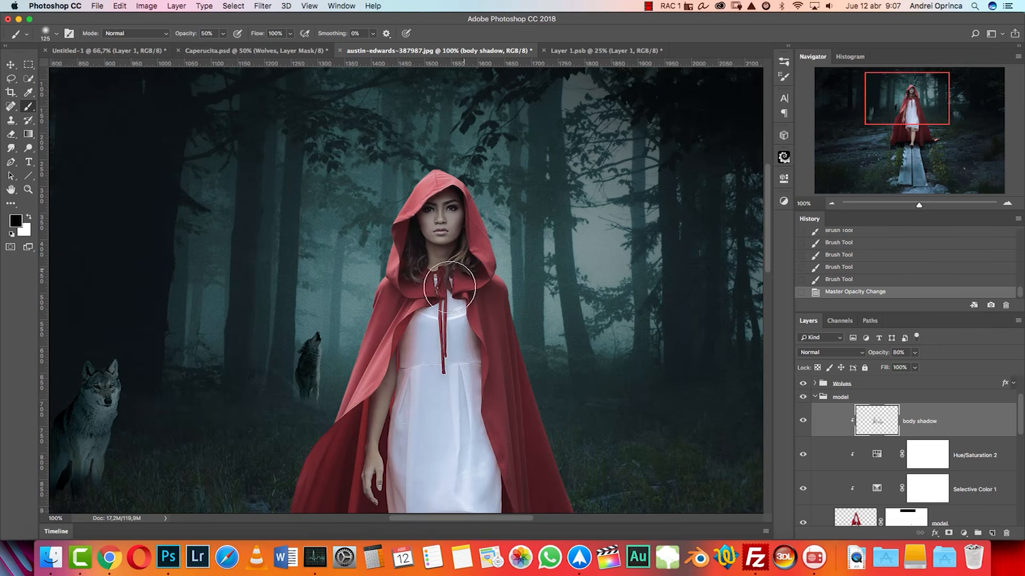
left_click(830, 204)
left_click(830, 205)
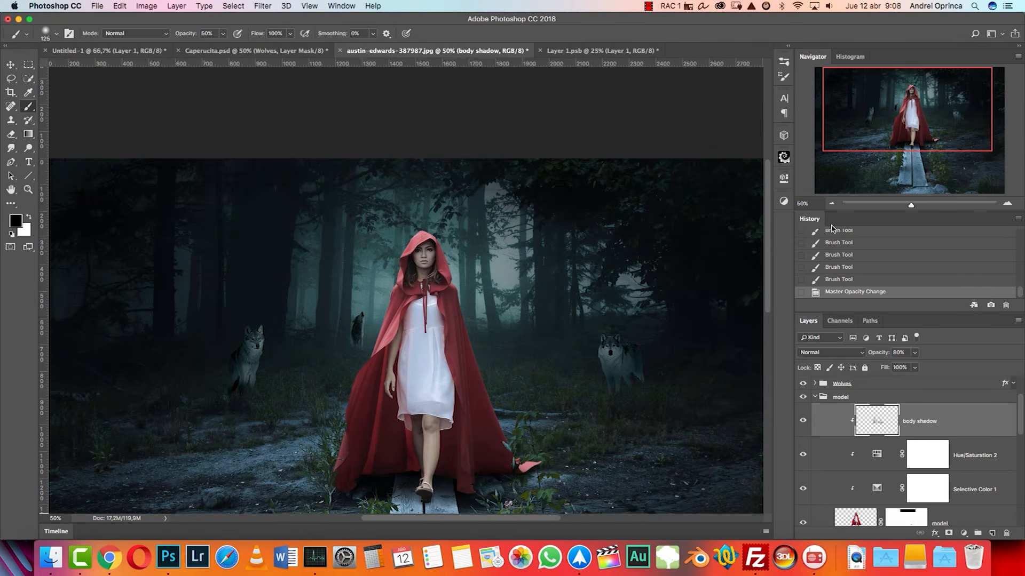
left_click(288, 50)
left_click_drag(909, 143, 912, 121)
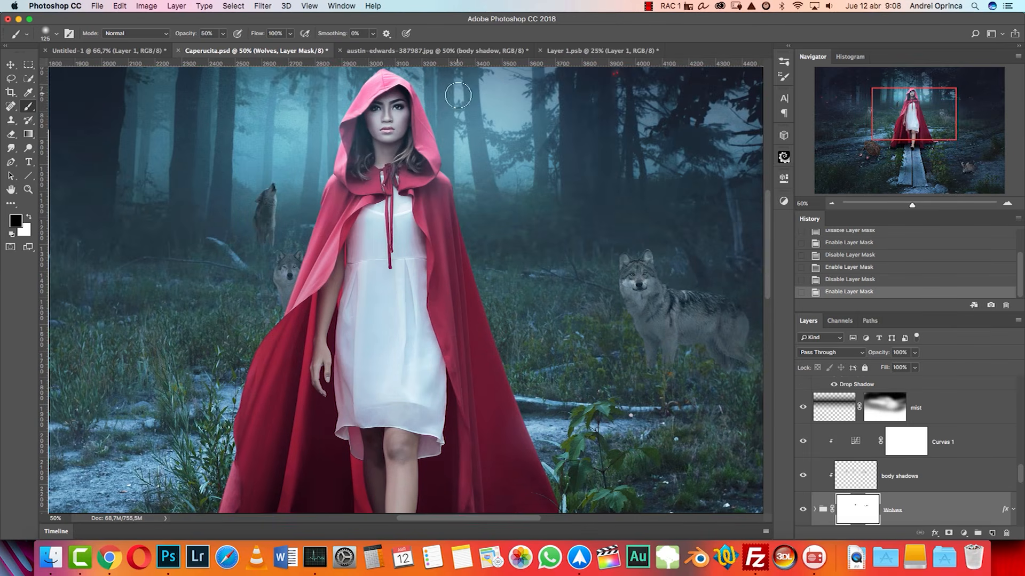
left_click(448, 58)
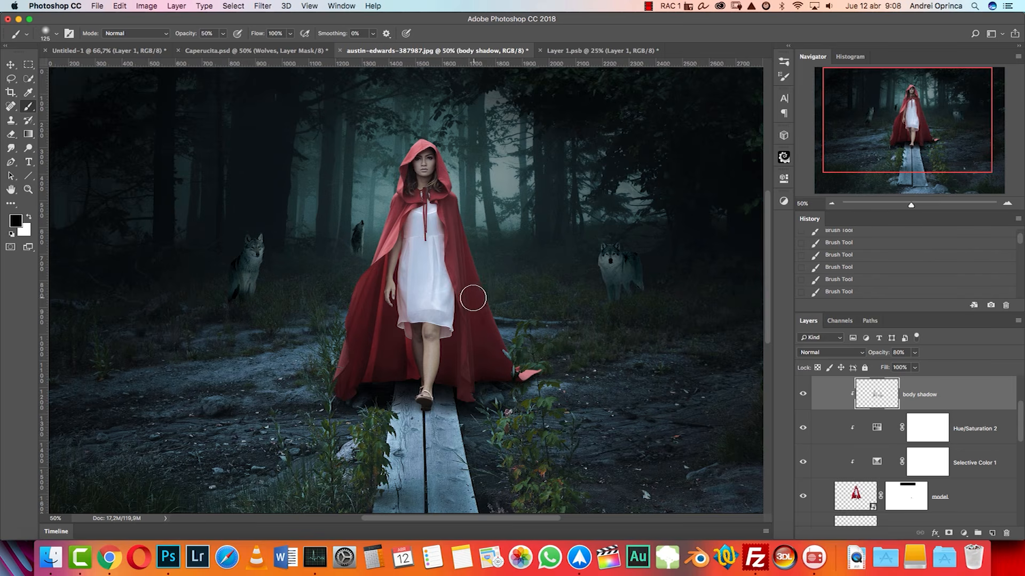
left_click_drag(894, 130, 911, 148)
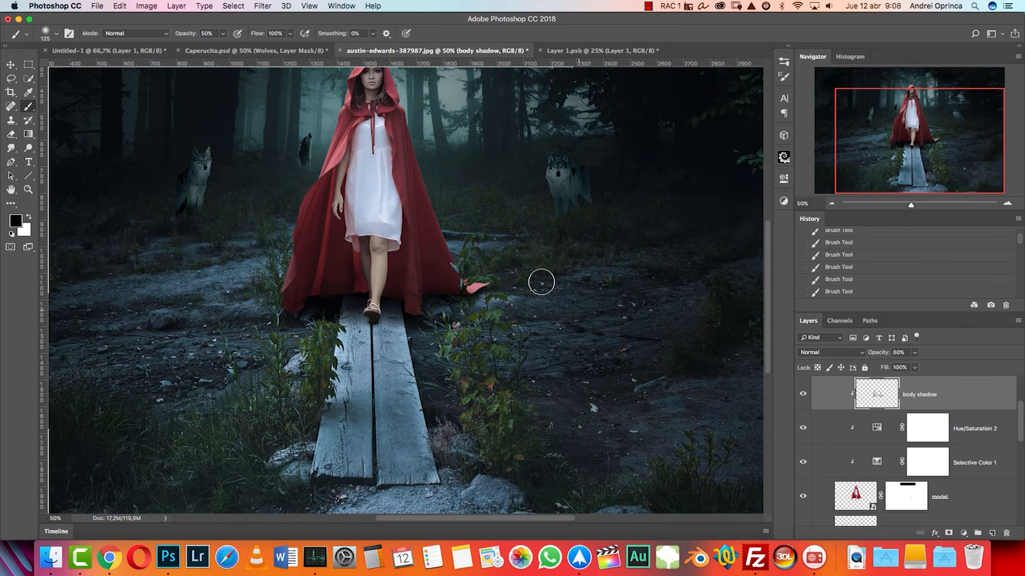
left_click(256, 51)
left_click_drag(920, 128, 862, 187)
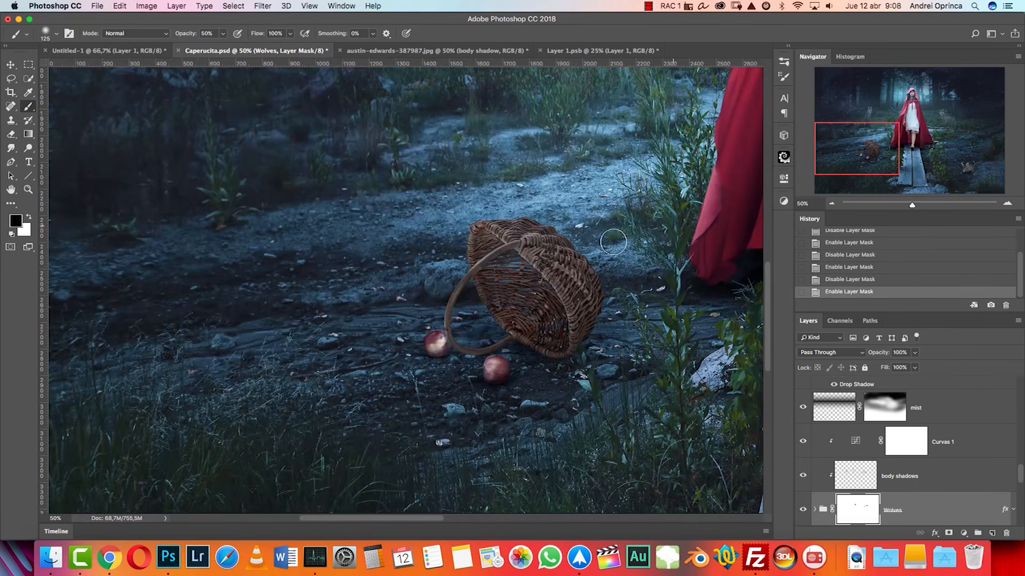
left_click(448, 51)
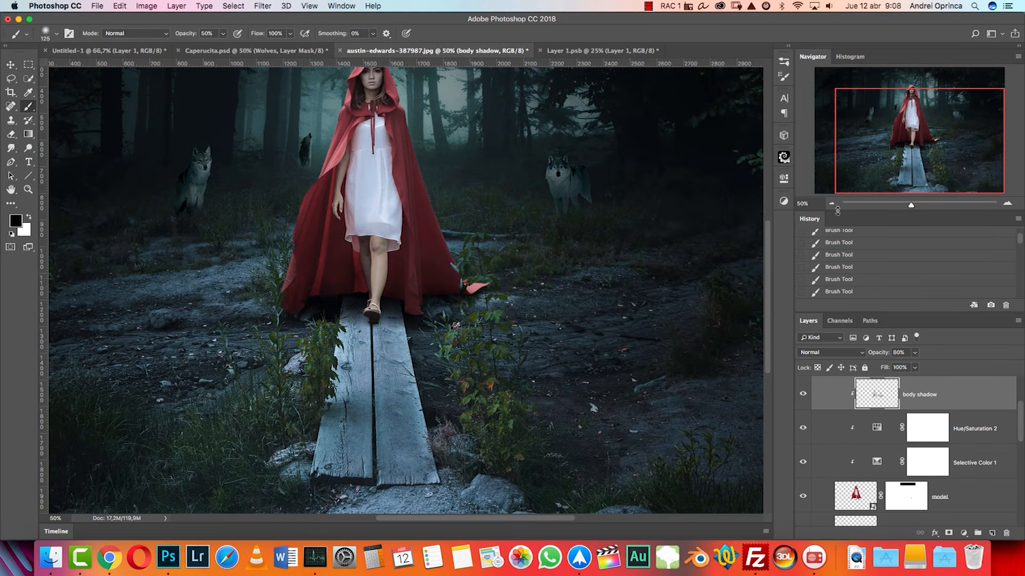
Step: Open the Basket.jpg stock image from the Stock folder
left_click(832, 204)
key("super+o")
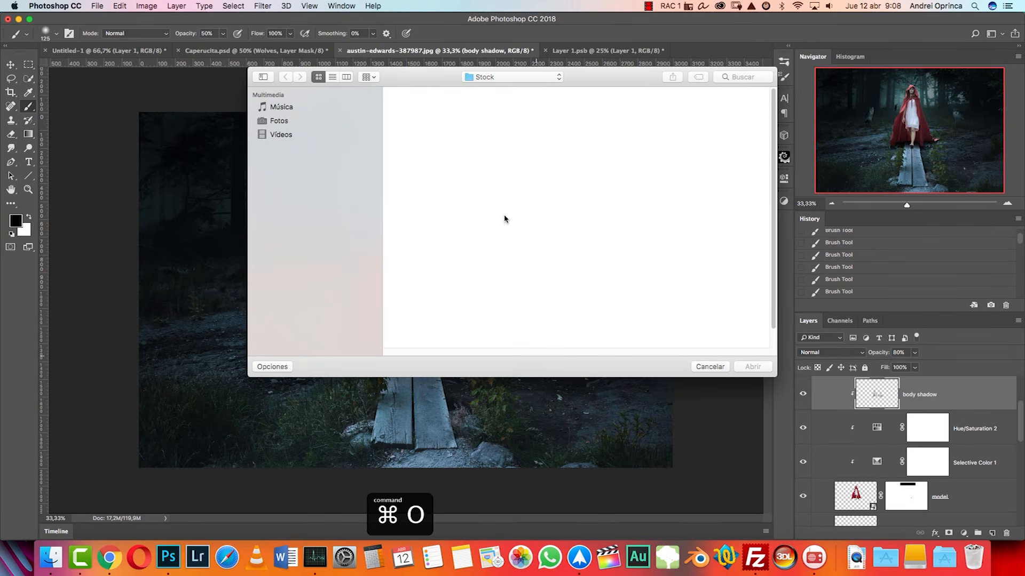
left_click(551, 122)
left_click(757, 367)
key("super+a")
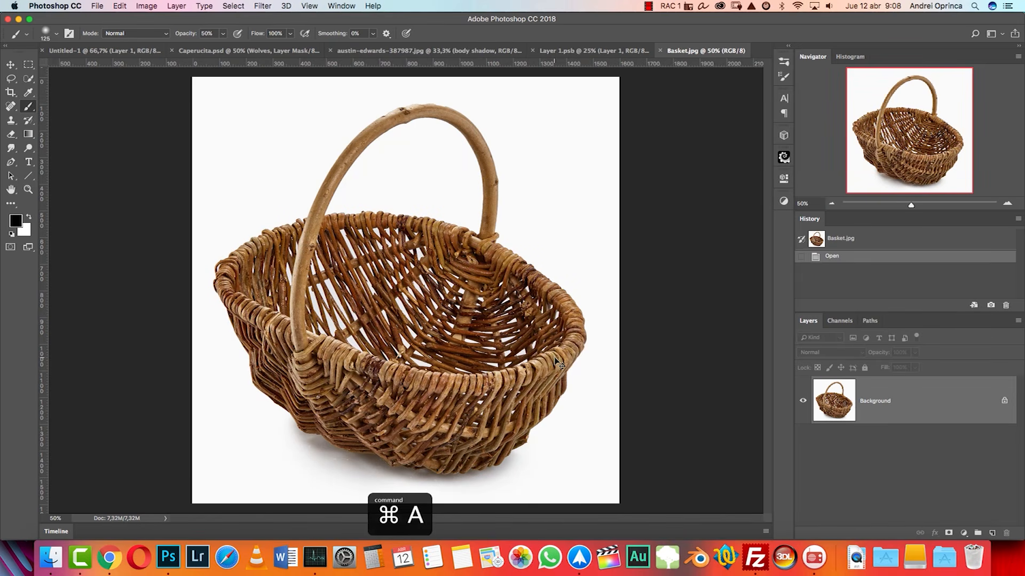
key("super+d")
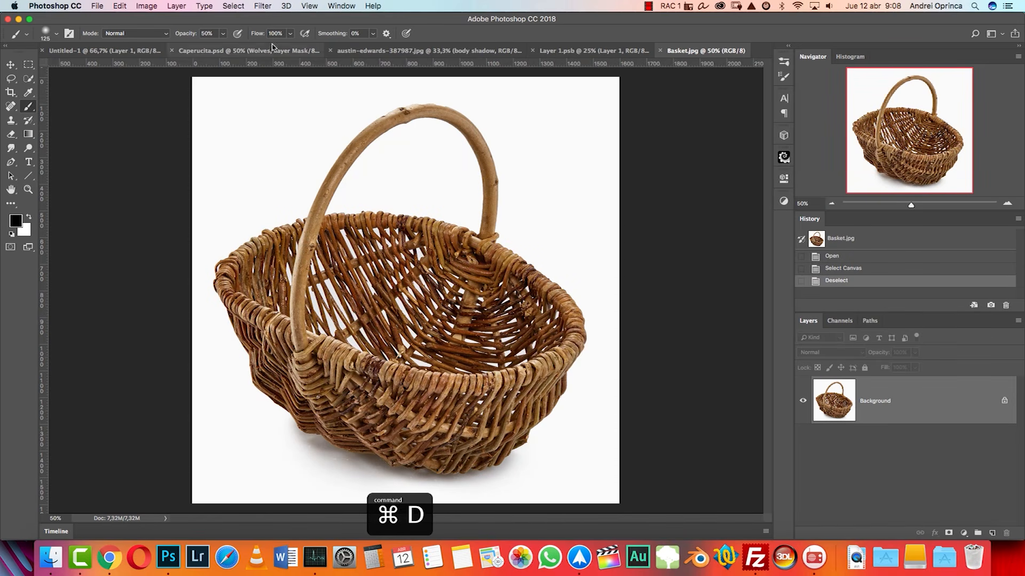
Step: Select the white background of the basket photo with Color Range at fuzziness 52 and hide it with an inverted layer mask
left_click(233, 6)
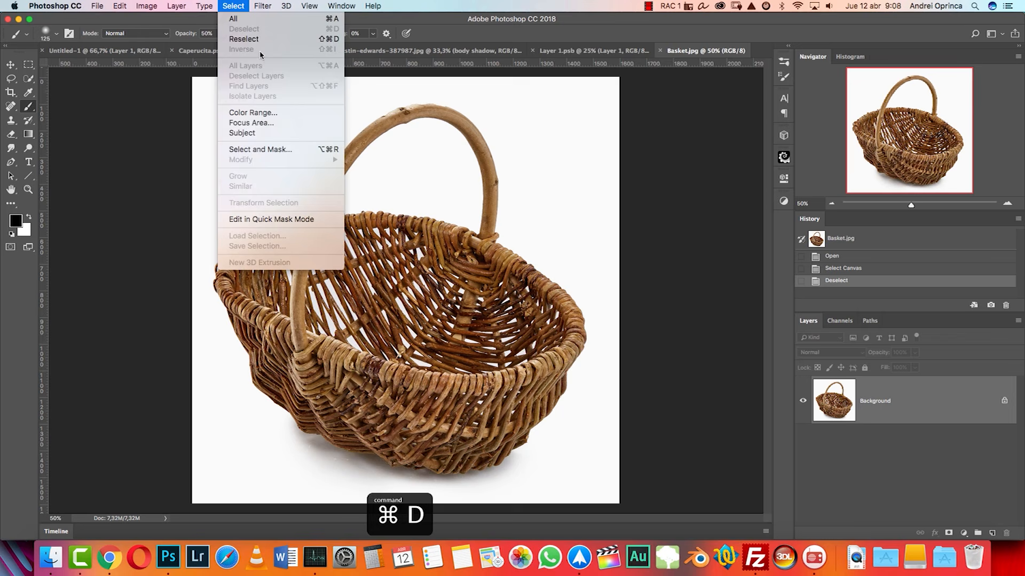
left_click(271, 113)
left_click(292, 107)
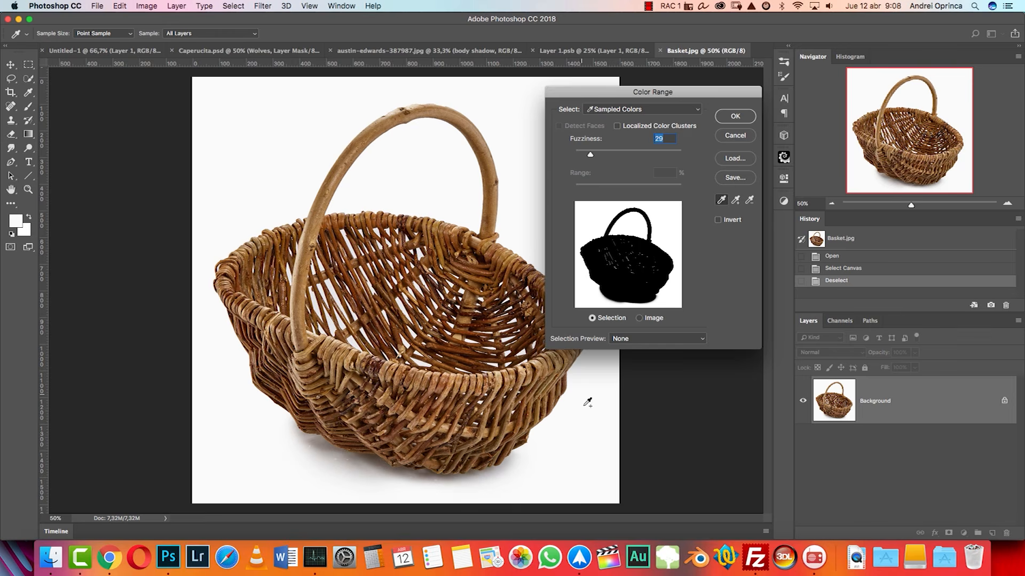
left_click(282, 455)
left_click_drag(591, 156, 603, 157)
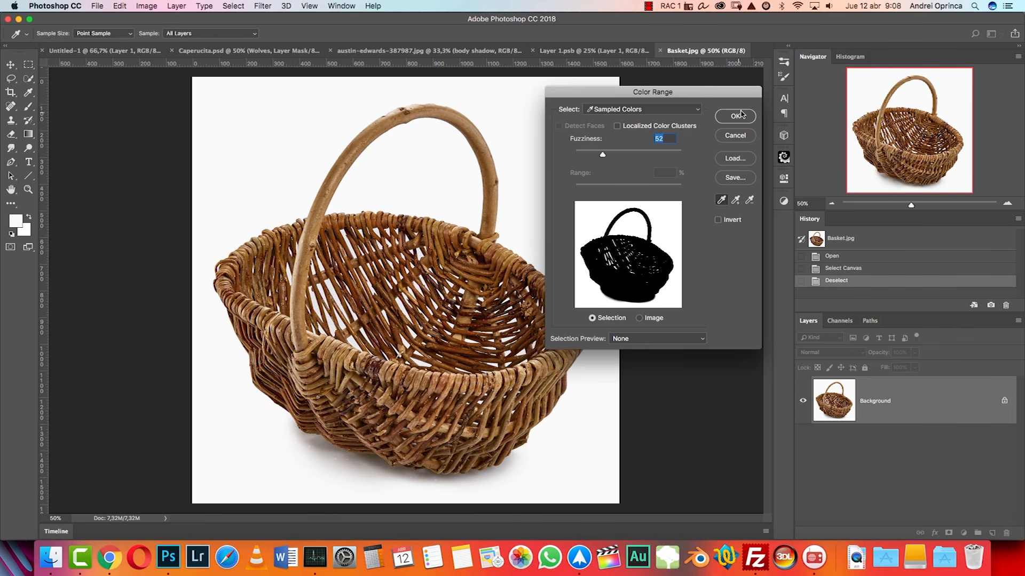
left_click(739, 116)
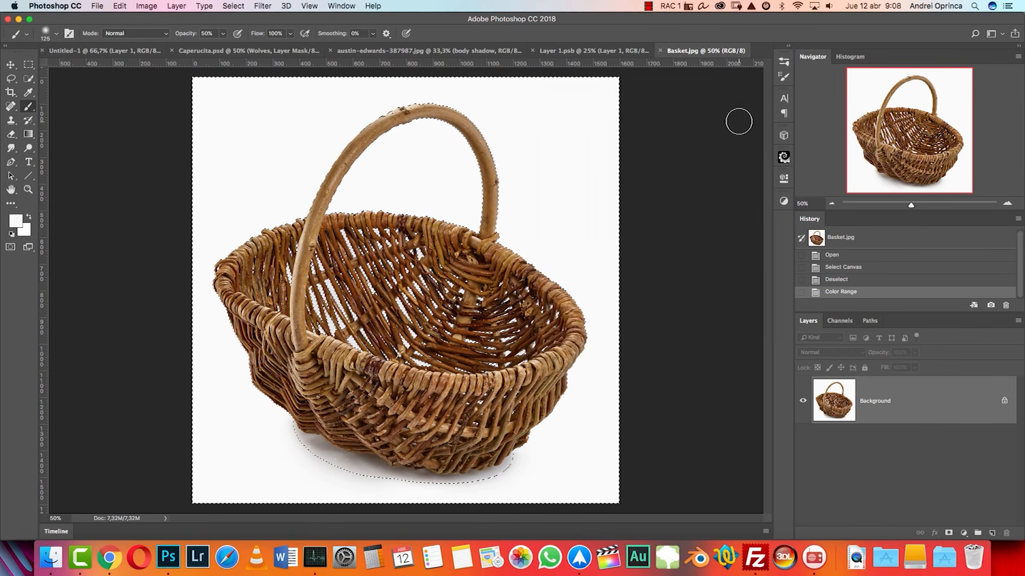
left_click(948, 533)
key("super+i")
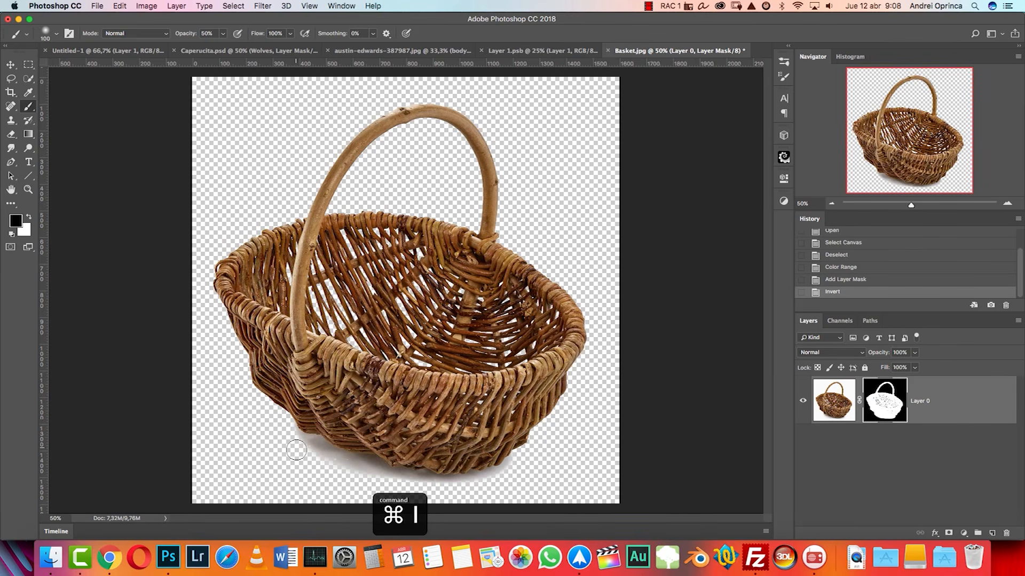
Step: Mask out the leftover ground shadow beneath the basket with a hard black 90 px brush at 100% opacity
key("e")
key("b")
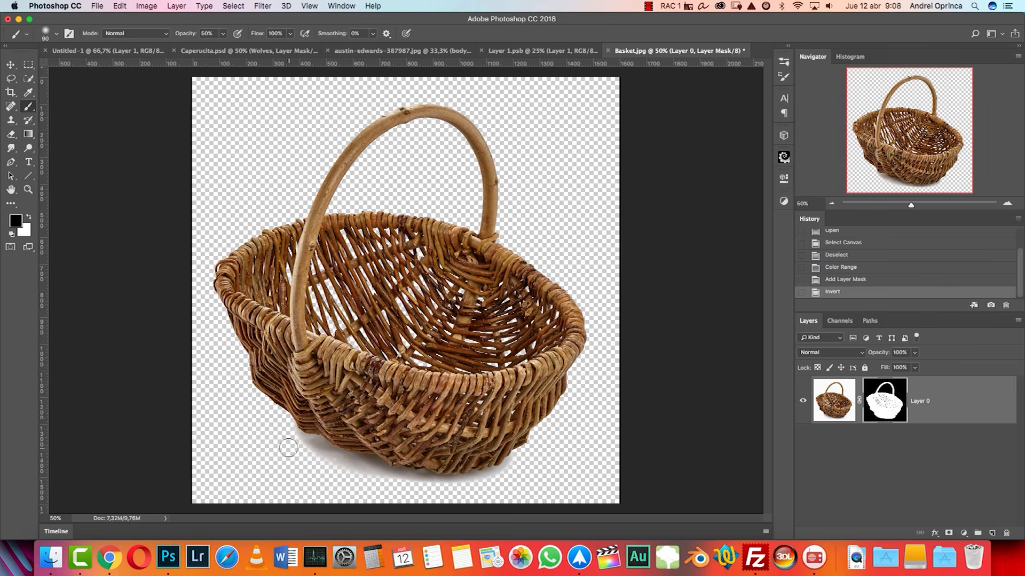
right_click(283, 436)
left_click_drag(391, 311, 409, 312)
left_click_drag(259, 426, 334, 456)
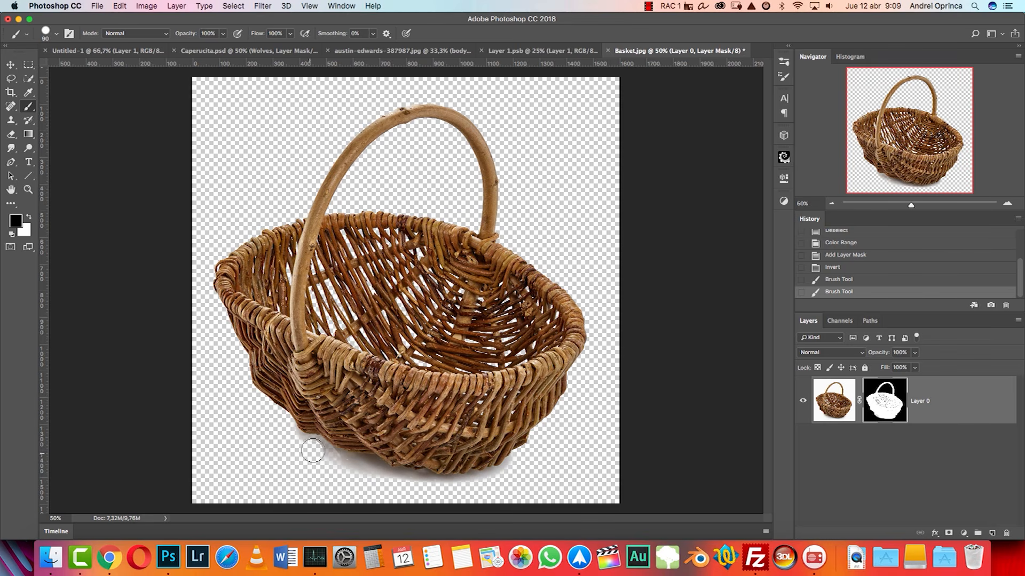
mouse_move(323, 453)
left_mouse_down()
mouse_move(423, 484)
mouse_move(521, 471)
mouse_move(334, 474)
mouse_move(309, 441)
left_mouse_up()
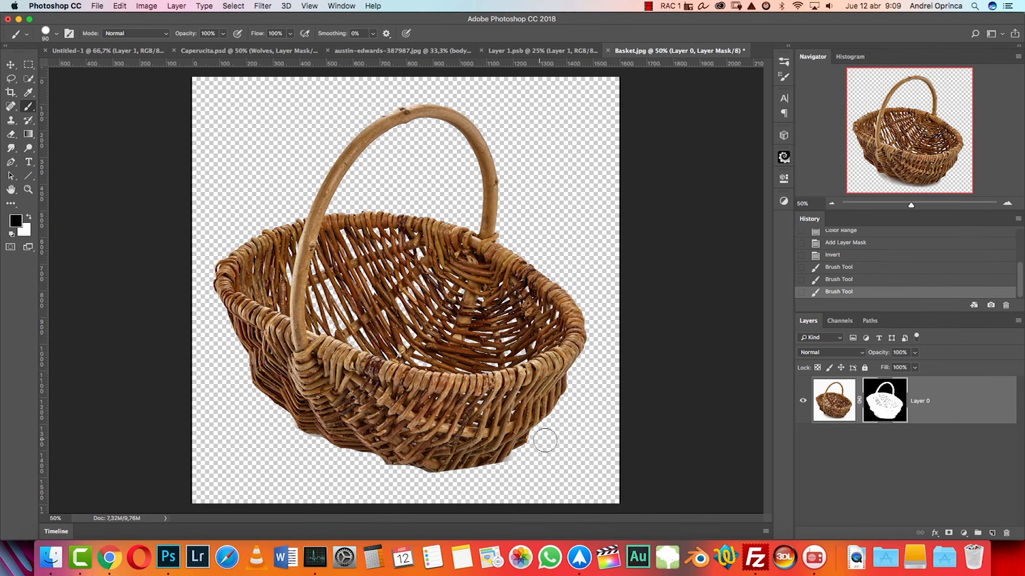
left_click_drag(527, 459, 530, 473)
Step: Apply the basket's layer mask and cut the whole basket to the clipboard
right_click(873, 409)
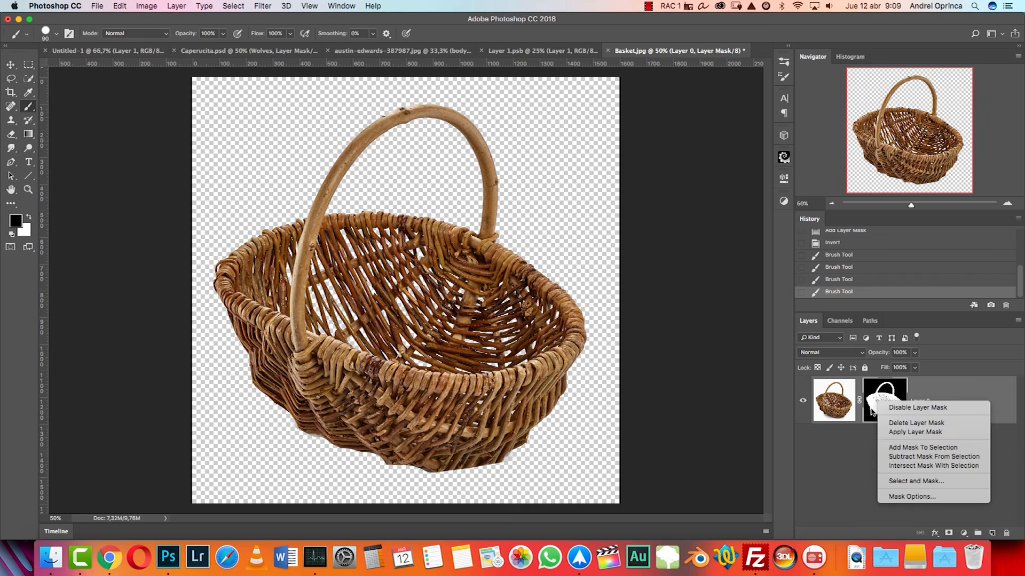
left_click(889, 433)
key("super+a")
key("super+x")
Step: Close Basket.jpg without saving and paste the basket above the Levels 3 layer in the forest composite
key("super+w")
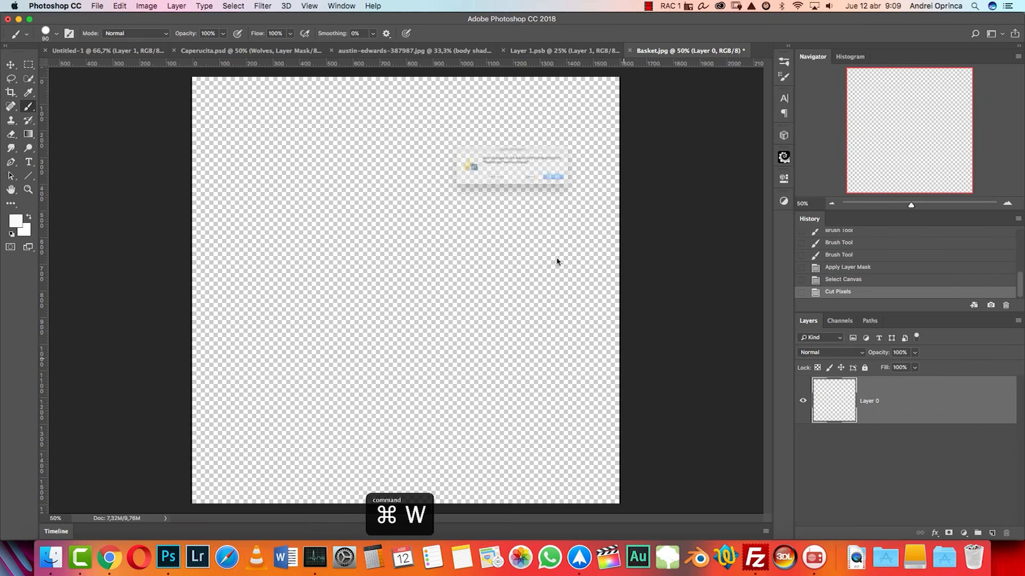
left_click(488, 197)
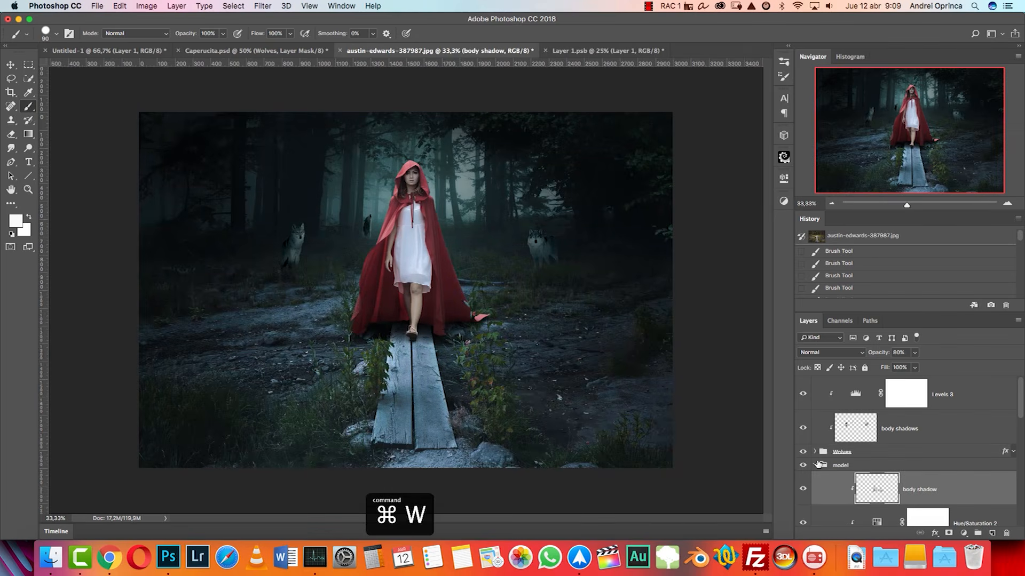
left_click(816, 465)
key("super+v")
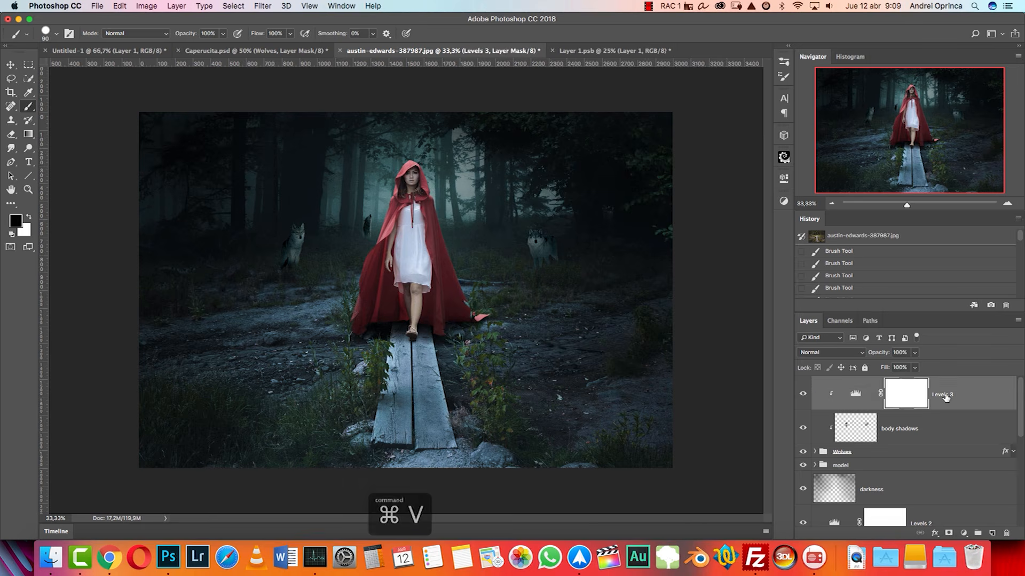
Step: Scale the pasted basket to about 13%, rotate it about -4.7° and place it beneath the model's hand
key("super+t")
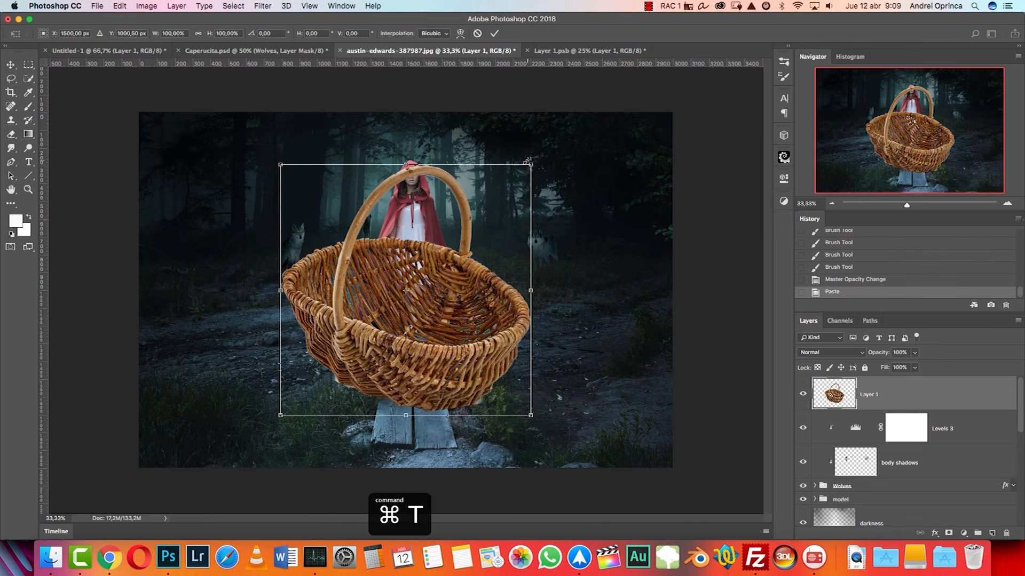
left_click_drag(527, 167, 411, 272)
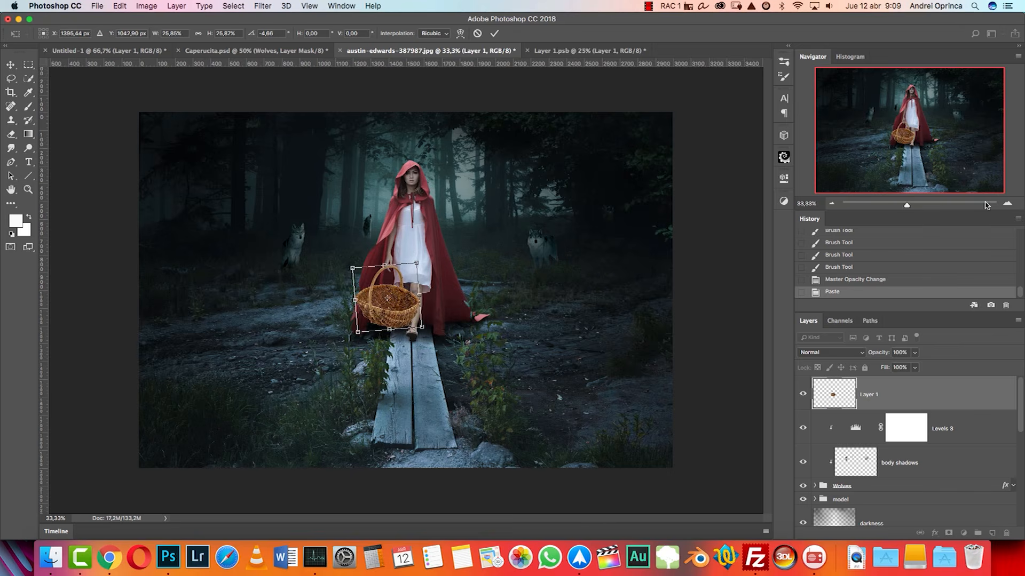
left_click(1006, 203)
left_click(1005, 203)
left_click(1005, 203)
left_click(1005, 203)
left_click(1005, 203)
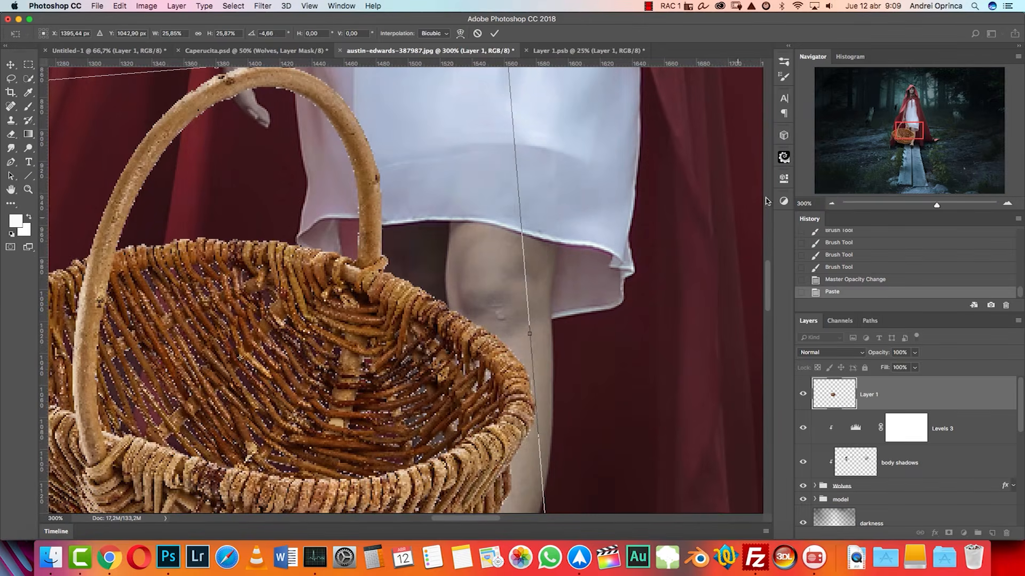
left_click(831, 204)
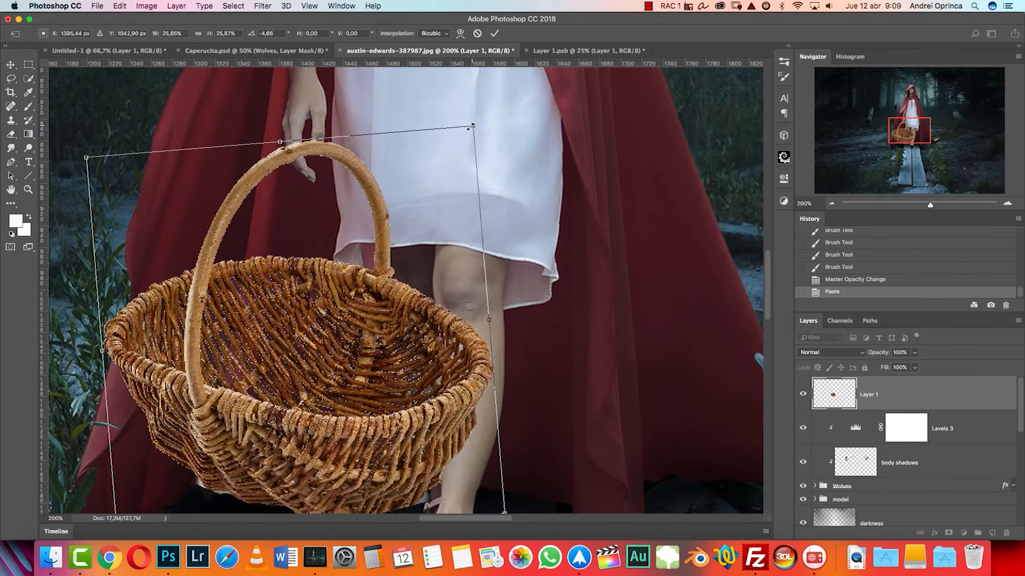
left_click_drag(470, 127, 400, 209)
left_click_drag(318, 307, 340, 217)
left_click_drag(424, 119, 391, 158)
left_click(831, 204)
left_click(831, 204)
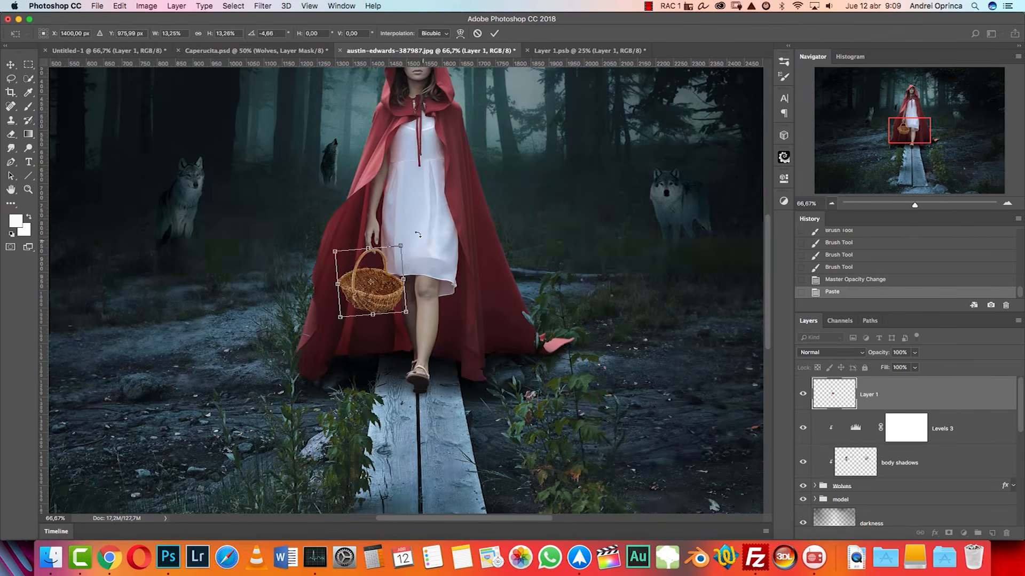
Step: Adjust the basket's size slightly and move it onto the ground to the left of the red cloak
left_click_drag(401, 247, 404, 240)
left_click_drag(381, 272, 415, 287)
key("Return")
Step: Flip the basket horizontally, then rotate and position it so it lies tipped over on the ground
key("super+t")
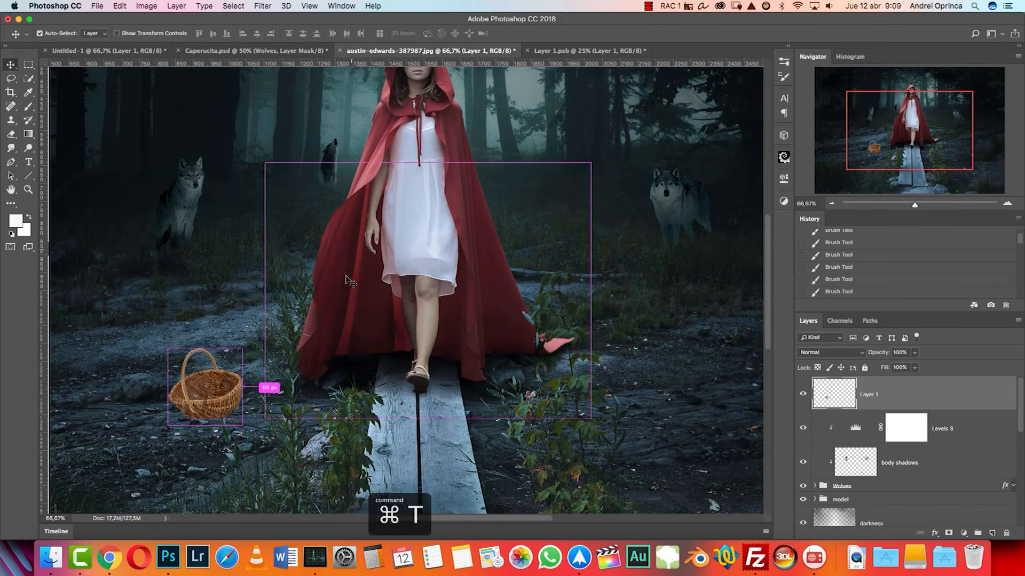
key("super+t")
right_click(211, 365)
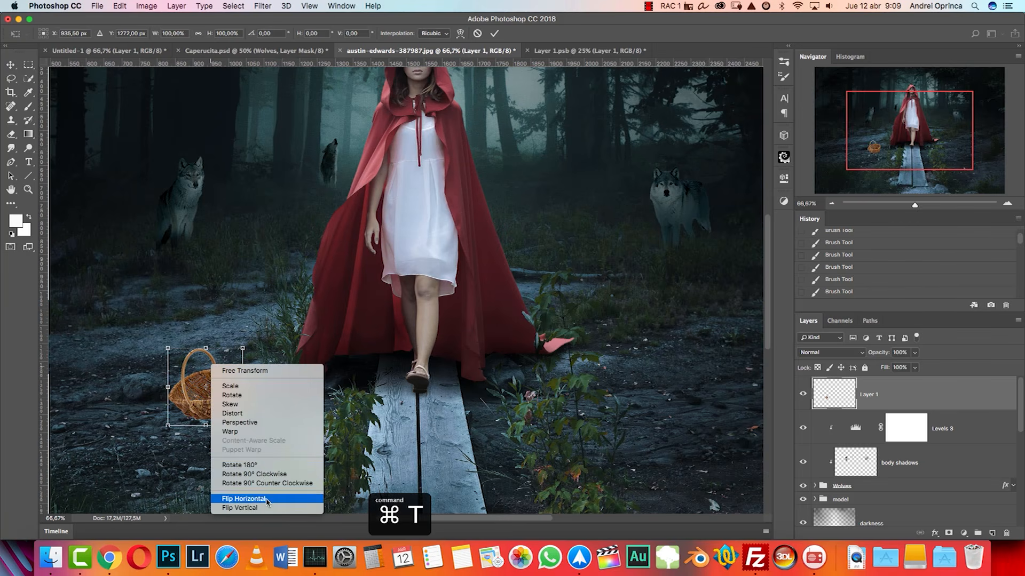
left_click(267, 502)
left_click_drag(325, 299, 85, 370)
left_click_drag(230, 379, 248, 384)
key("Return")
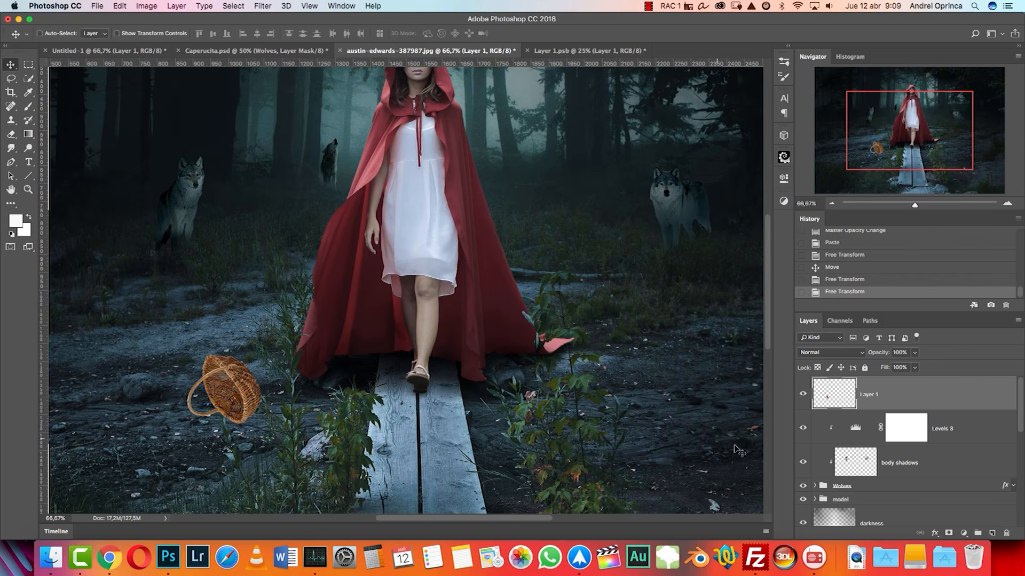
Step: Put the basket layer into a group and add an empty layer beneath it inside that group
key("super+g")
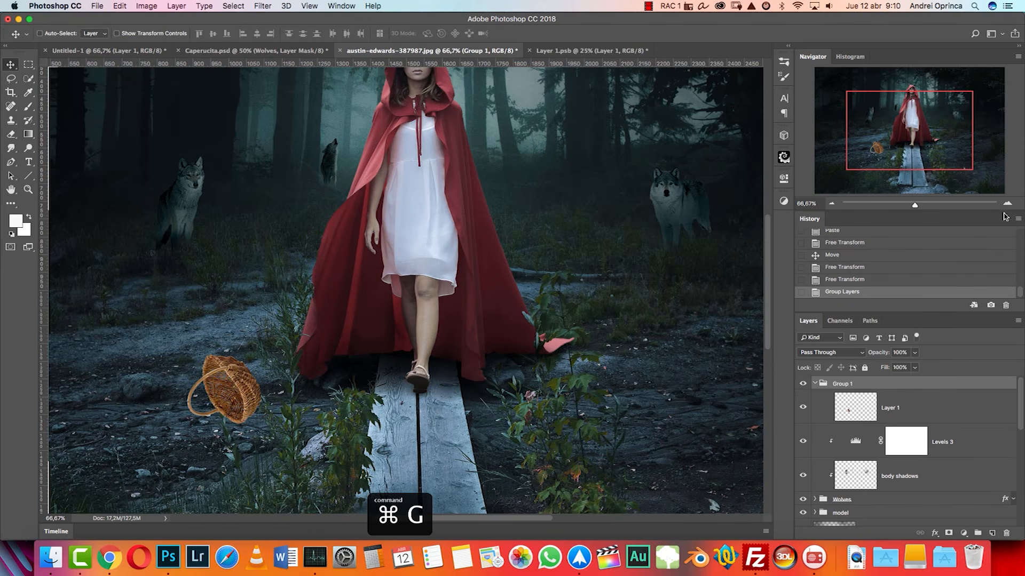
left_click(1007, 205)
left_click_drag(279, 416, 519, 296)
key("super+r")
left_click(897, 406)
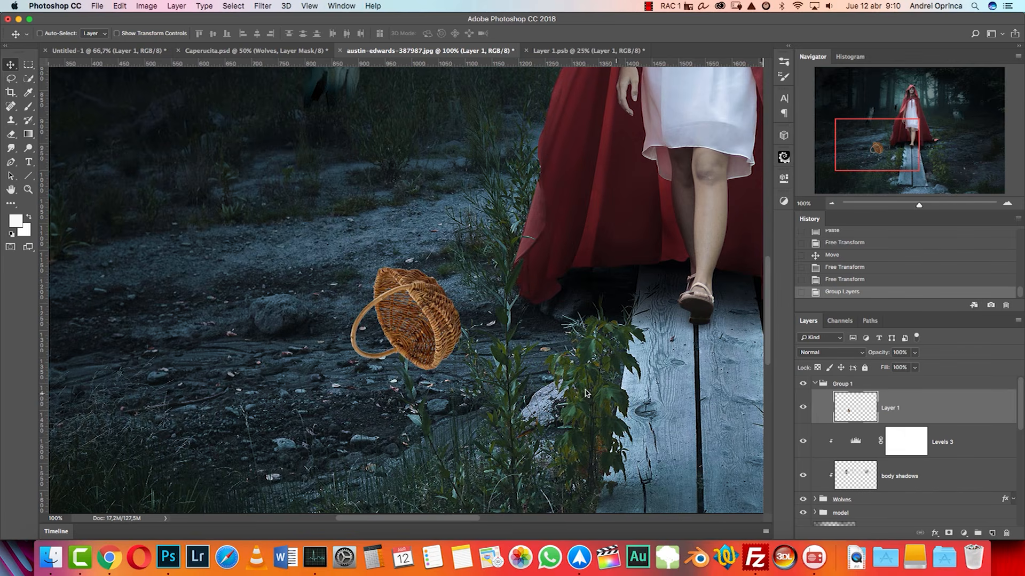
key("b")
left_click(991, 532, "super")
Step: Paint a black contact shadow on the ground beneath the basket with a soft 50 px brush
key("d")
key("bracketleft")
key("bracketleft")
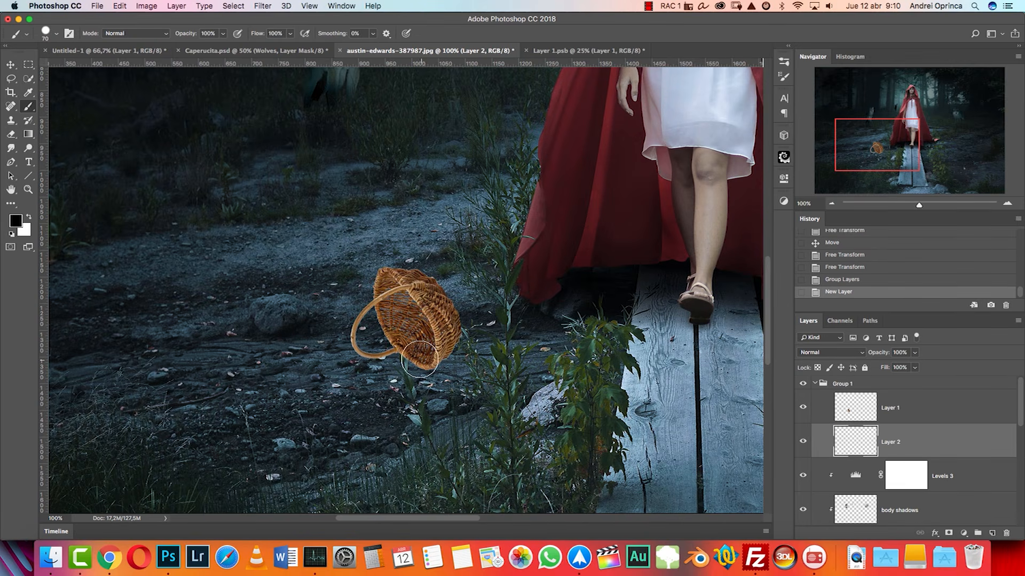
key("bracketleft")
key("bracketleft")
right_click(419, 359)
left_click_drag(475, 311, 427, 324)
left_click(397, 359)
left_click(420, 361)
left_click(458, 361)
left_click(443, 360)
left_click(384, 353)
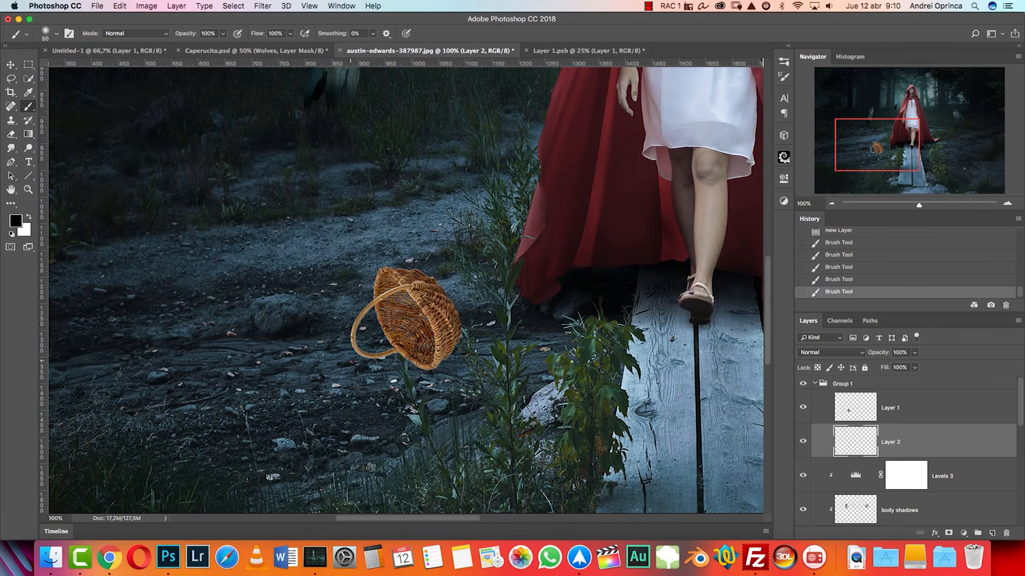
left_click(427, 363)
key("bracketleft")
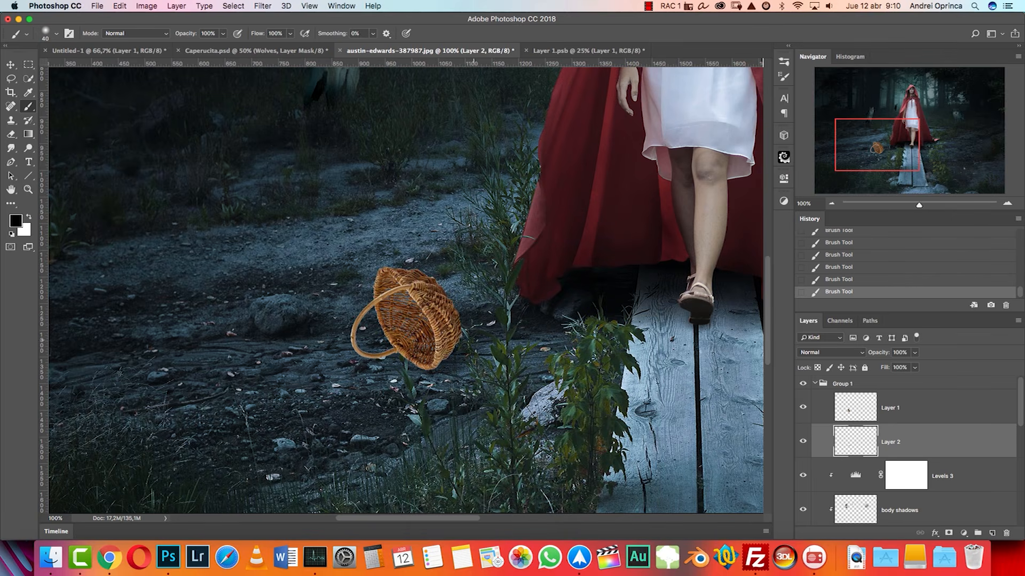
Step: Add a new layer clipped to the basket and shade the basket's lower and right edges with a soft black brush
left_click(916, 413)
left_click(991, 533)
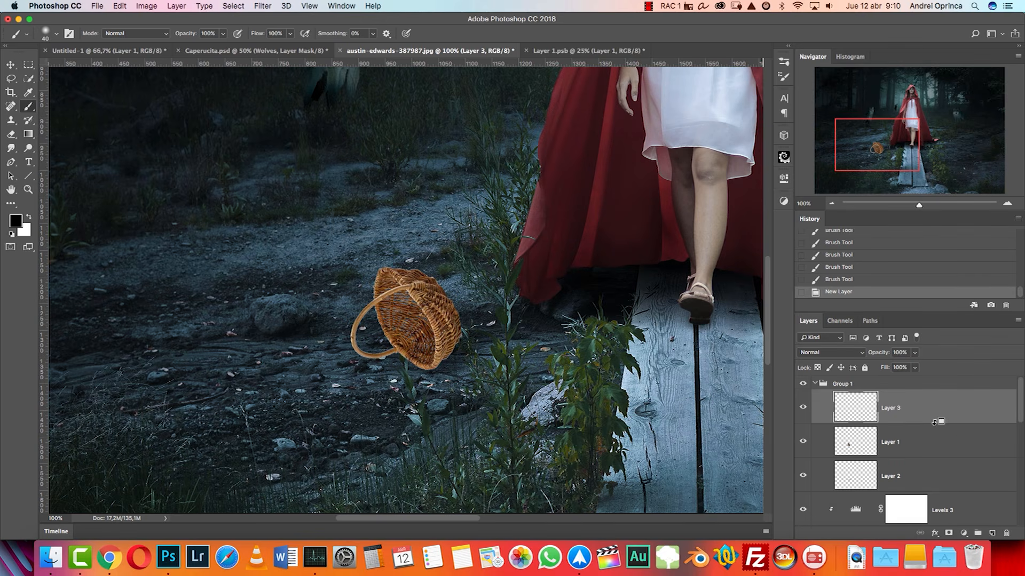
left_click(934, 423, "alt")
left_click(438, 360)
left_click(440, 358)
left_click(442, 356)
left_click(447, 350)
left_click(456, 333)
left_click(401, 357)
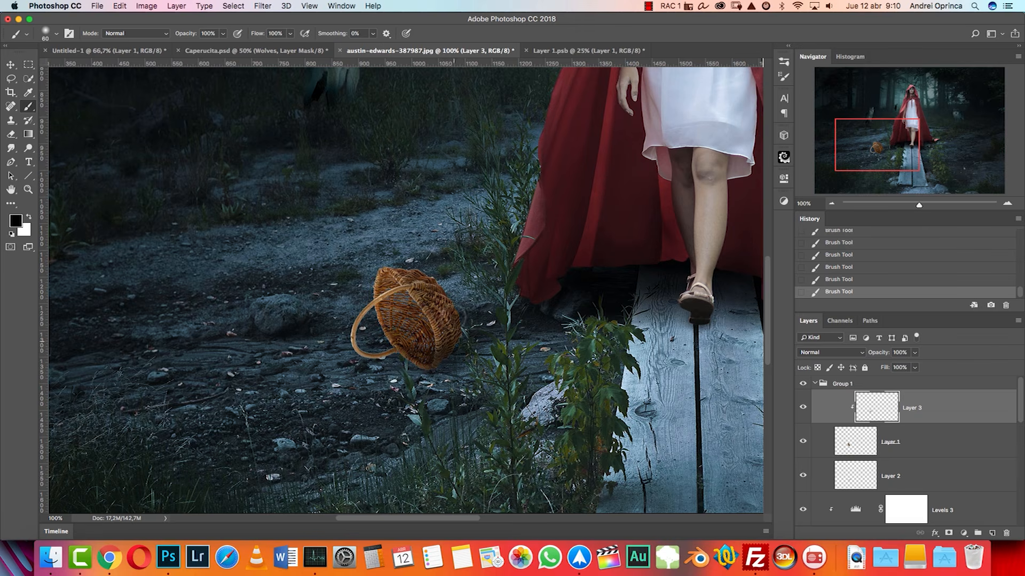
left_click(973, 385)
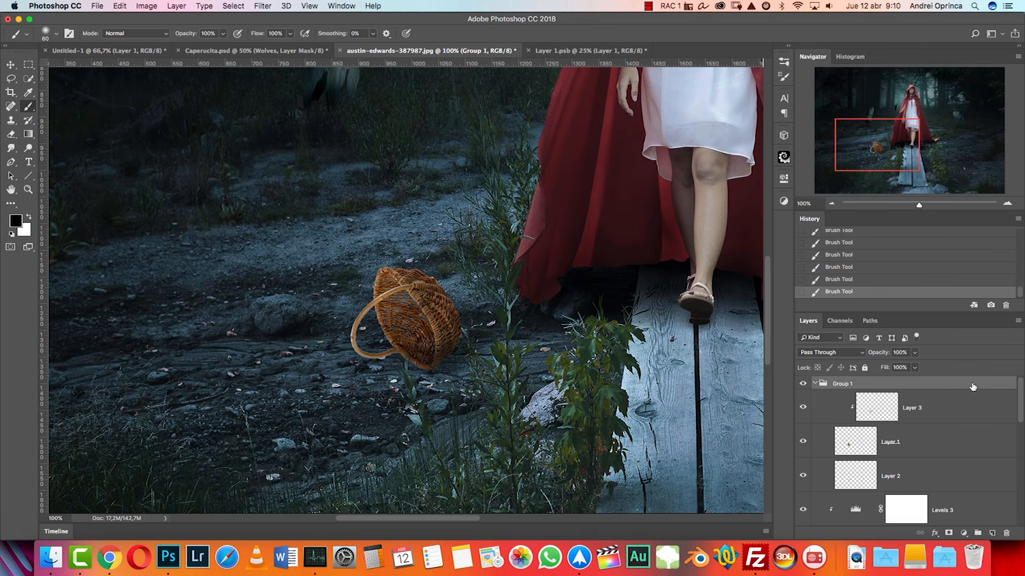
double_click(938, 385)
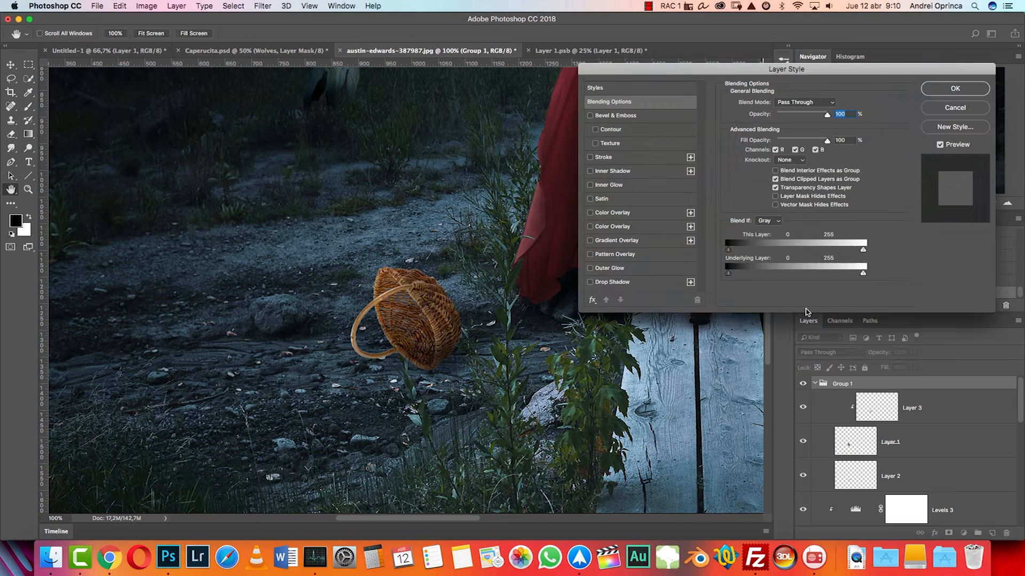
left_click(955, 109)
left_click(831, 205)
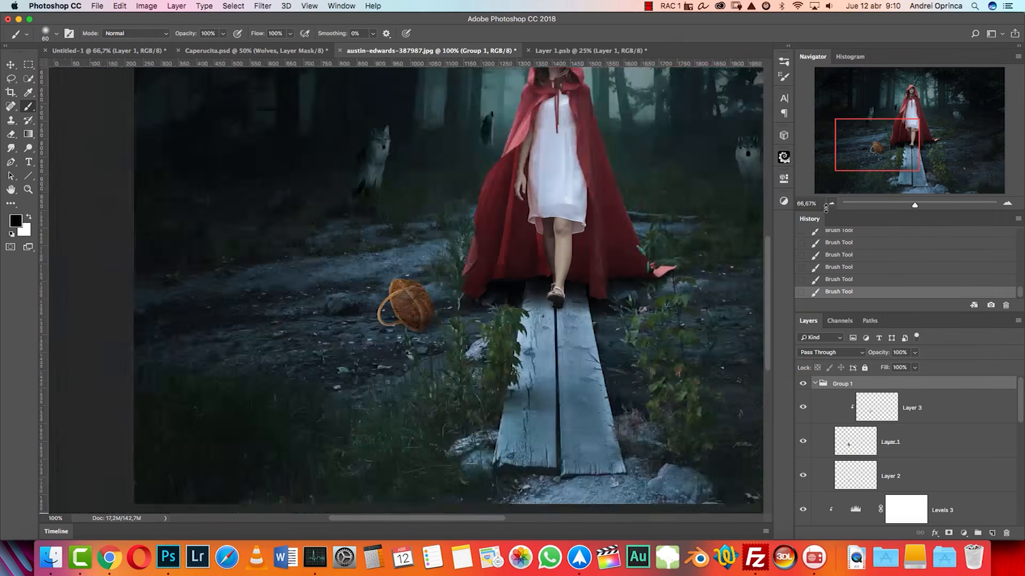
left_click(831, 205)
left_click(831, 204)
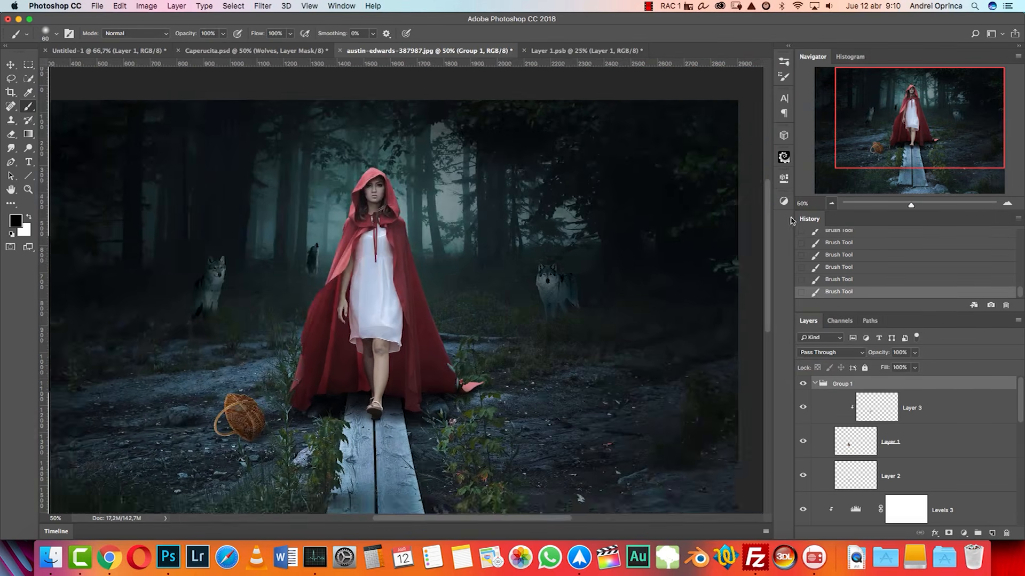
left_click(1007, 204)
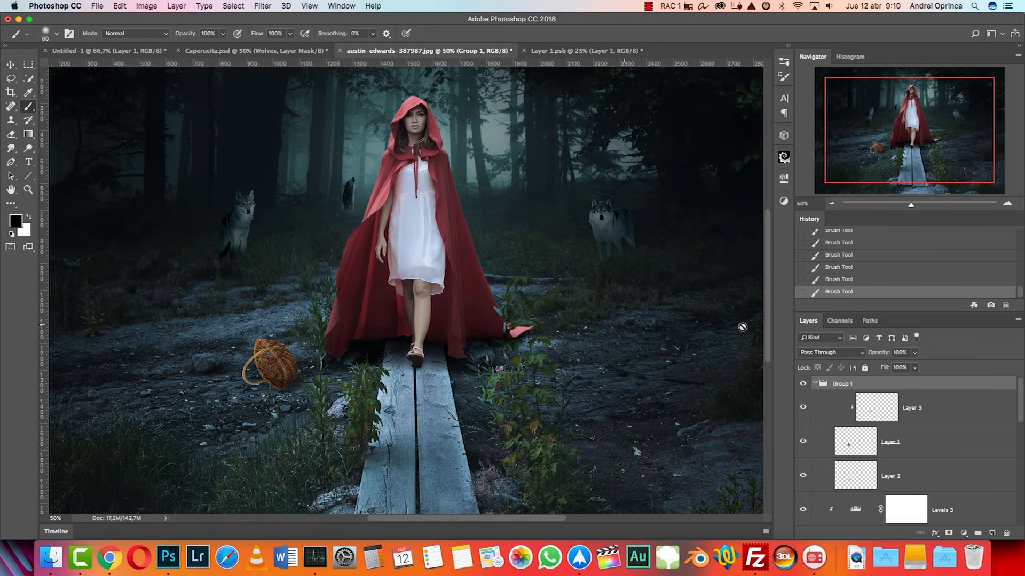
Step: Add a teal Color Overlay in Color blend mode to the basket group and collapse its effects list
double_click(956, 387)
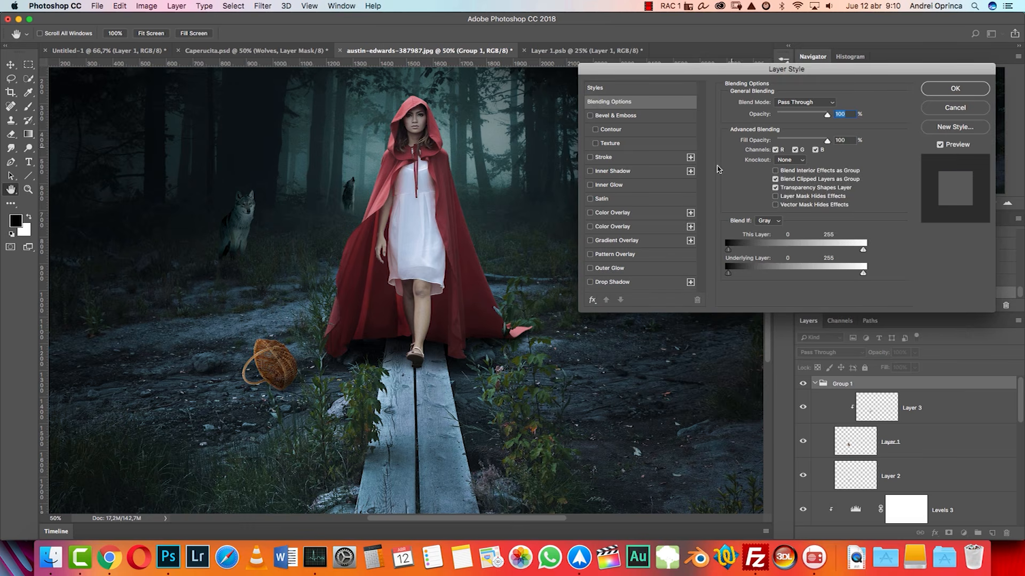
left_click(614, 212)
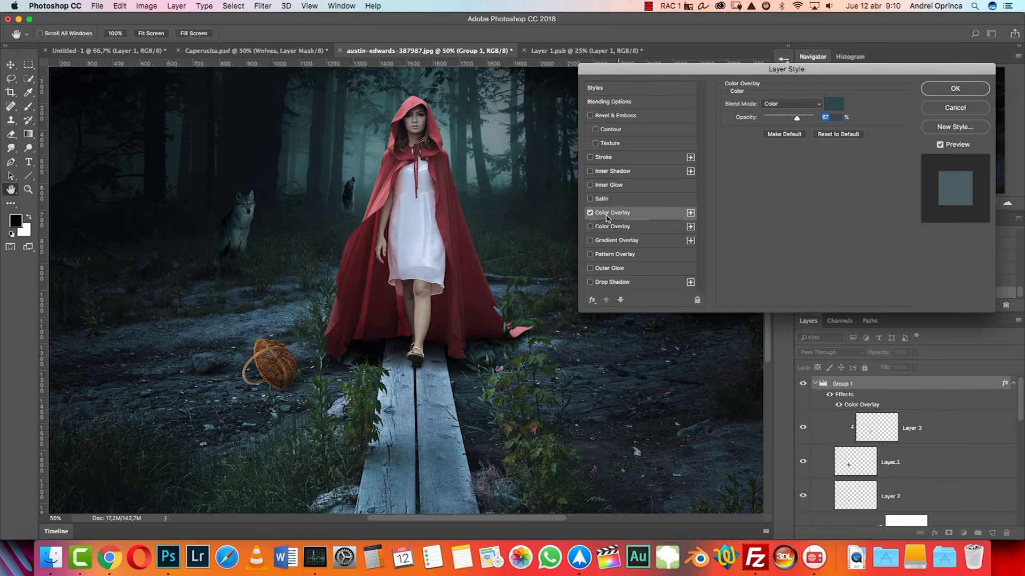
left_click(794, 106)
left_click(797, 118)
left_click(938, 92)
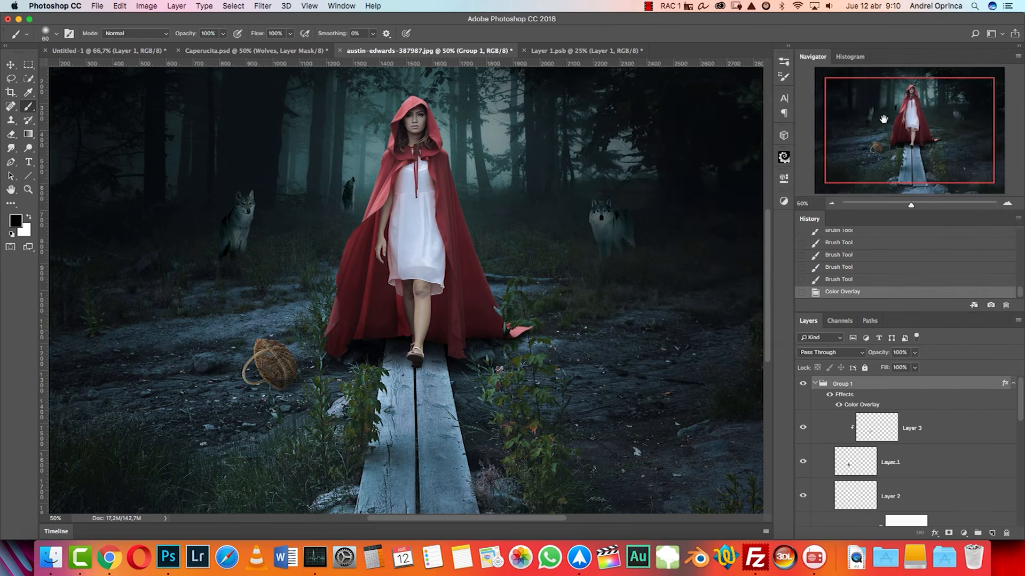
left_click(1012, 385)
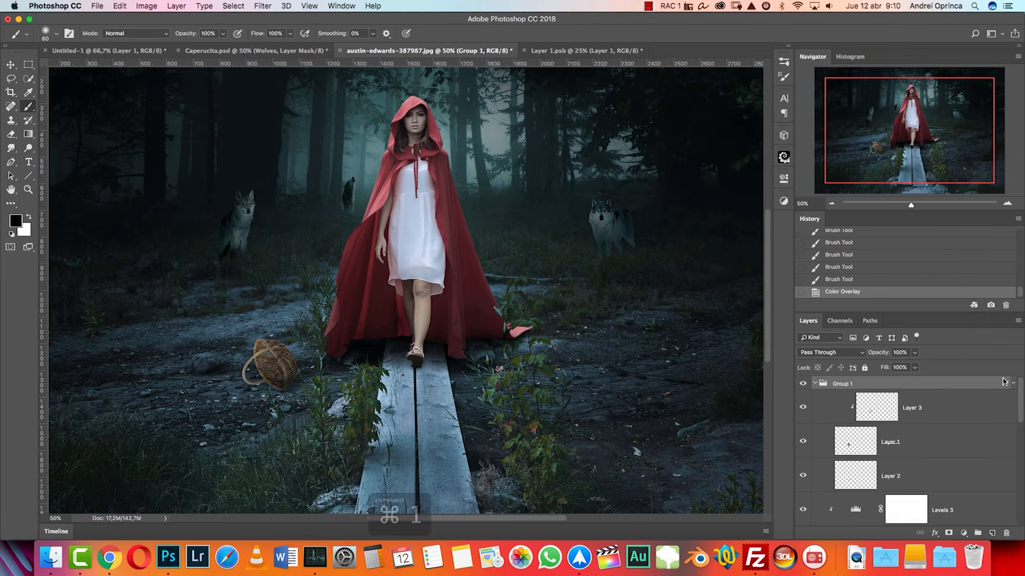
Step: Darken the basket further with black brush strokes on its clipped shading layer
key("ctrl+1")
scroll(582, 370, "left", 10)
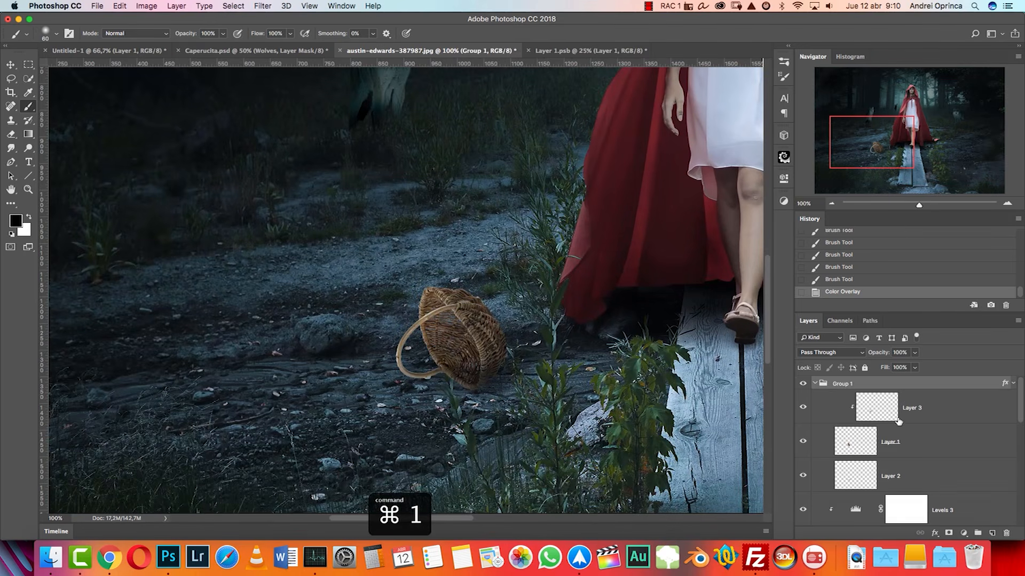
left_click(884, 409)
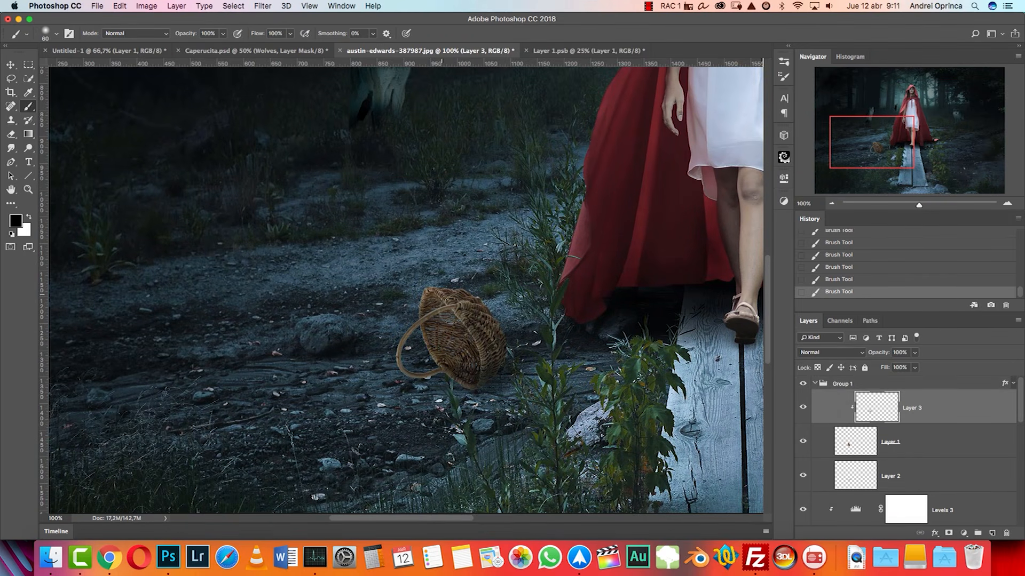
left_click(831, 204)
Step: Examine the basket, apples and rabbit and the related layer groups in the finished Caperucita.psd
left_click(251, 51)
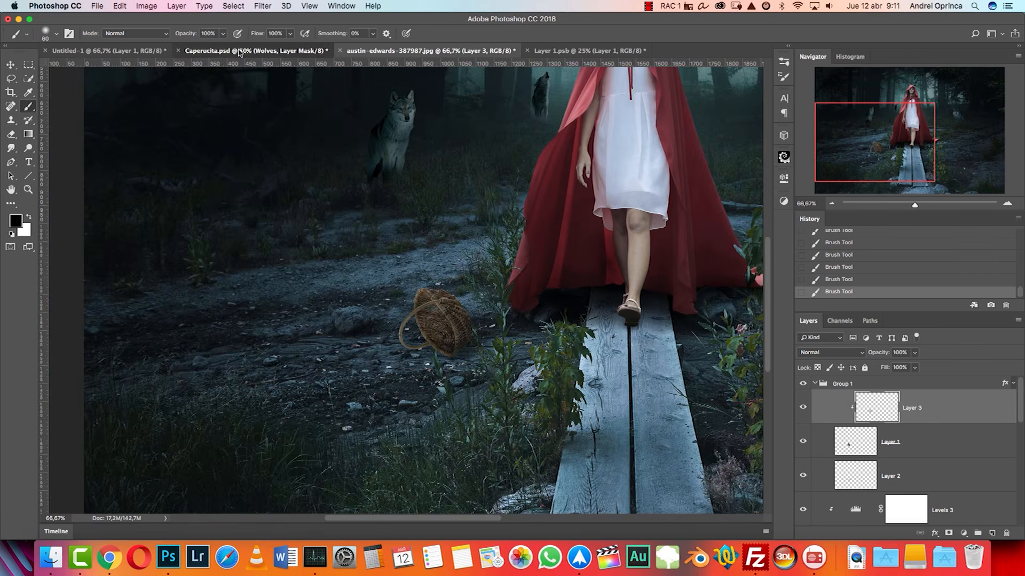
left_click_drag(628, 317, 549, 310)
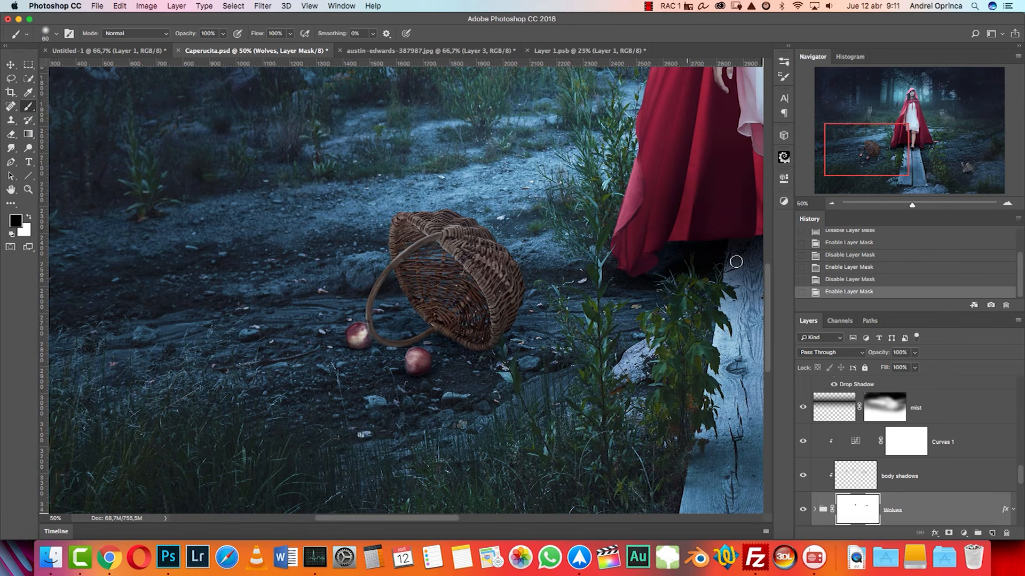
left_click(831, 204)
left_click_drag(897, 182, 951, 181)
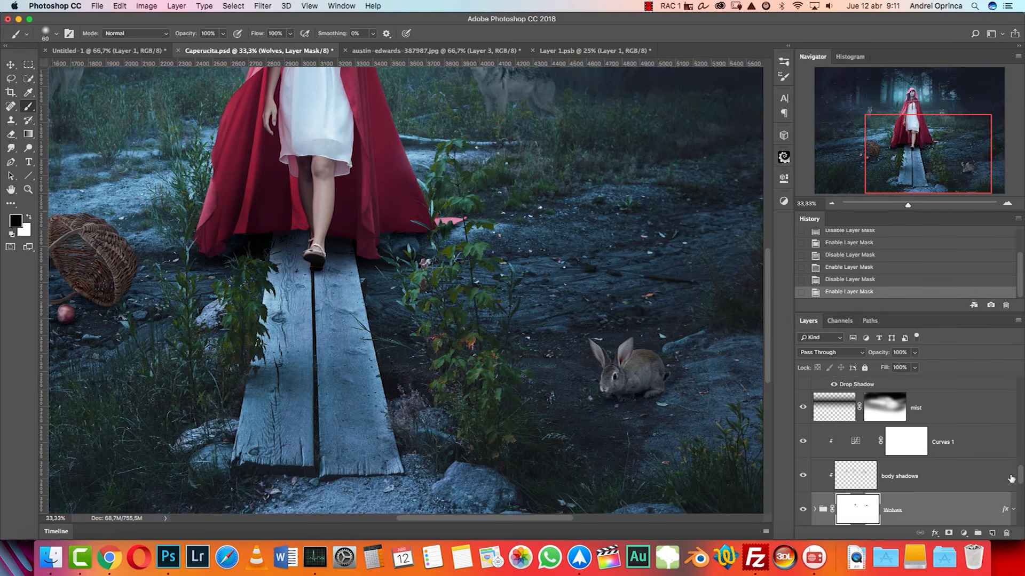
left_click_drag(1020, 472, 1019, 425)
scroll(1016, 428, "up", 3)
left_click(815, 452)
left_click(815, 440)
left_click_drag(1019, 438, 1020, 433)
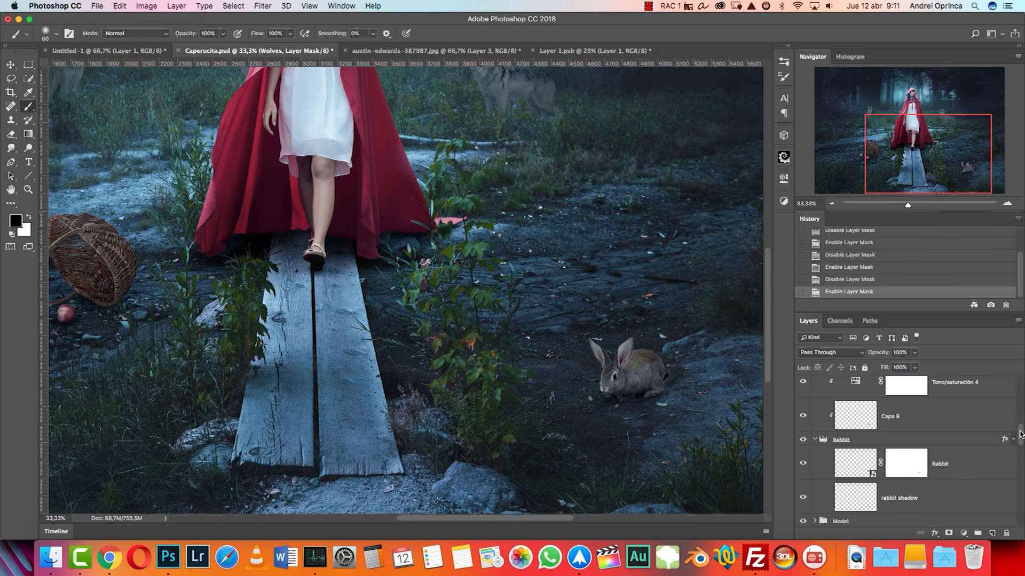
left_click(815, 440)
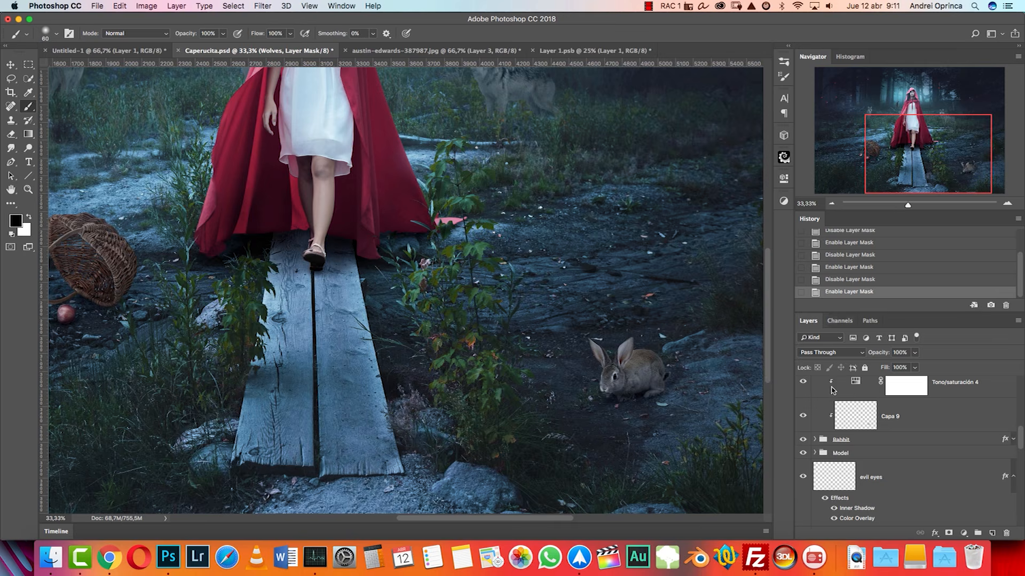
Step: Examine the red evil eyes among the trees in Caperucita.psd and the effects on their layer
left_click(831, 203)
left_click(831, 203)
key("ctrl+1")
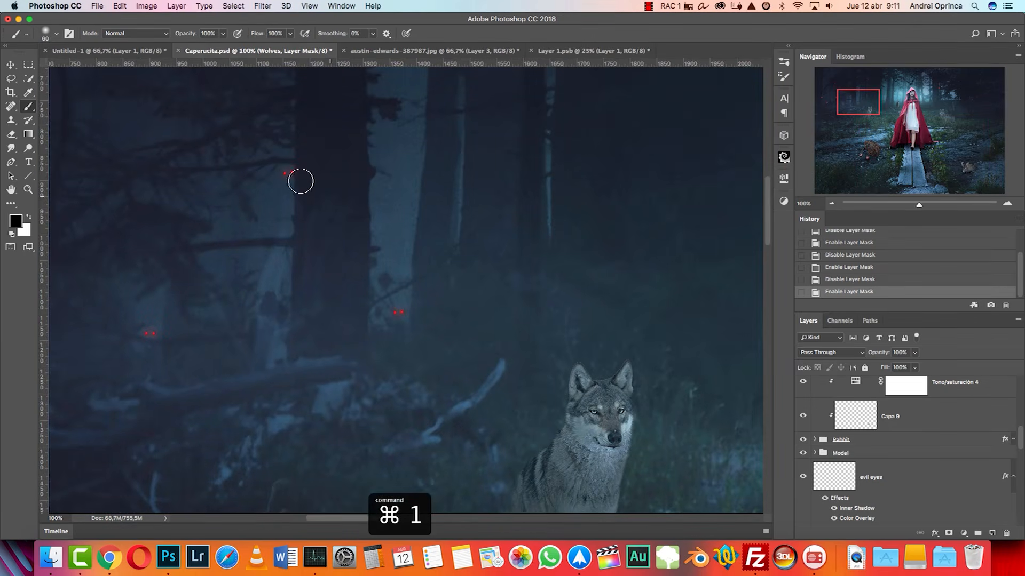
left_click(828, 203)
left_click(827, 203)
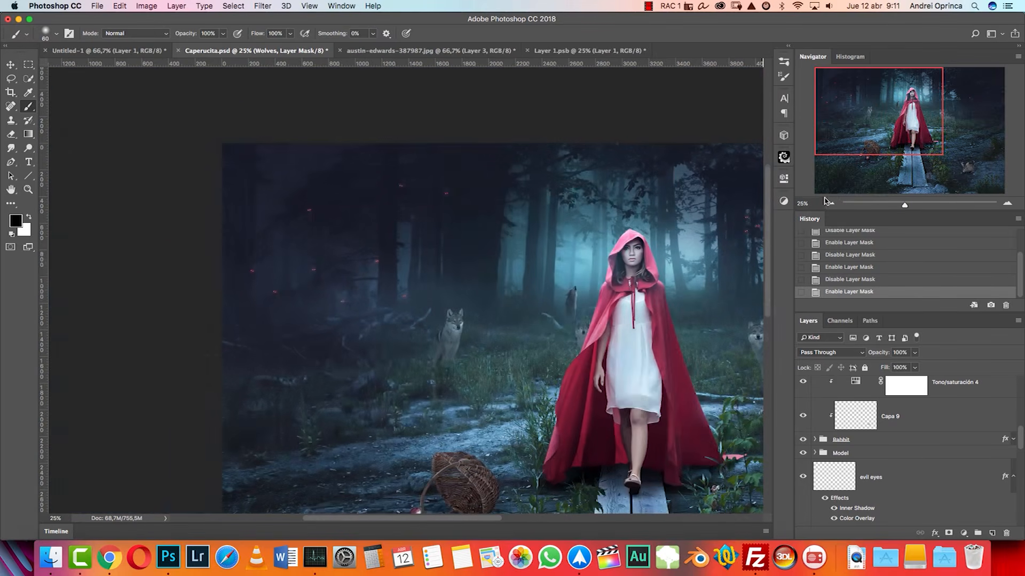
left_click_drag(869, 127, 916, 147)
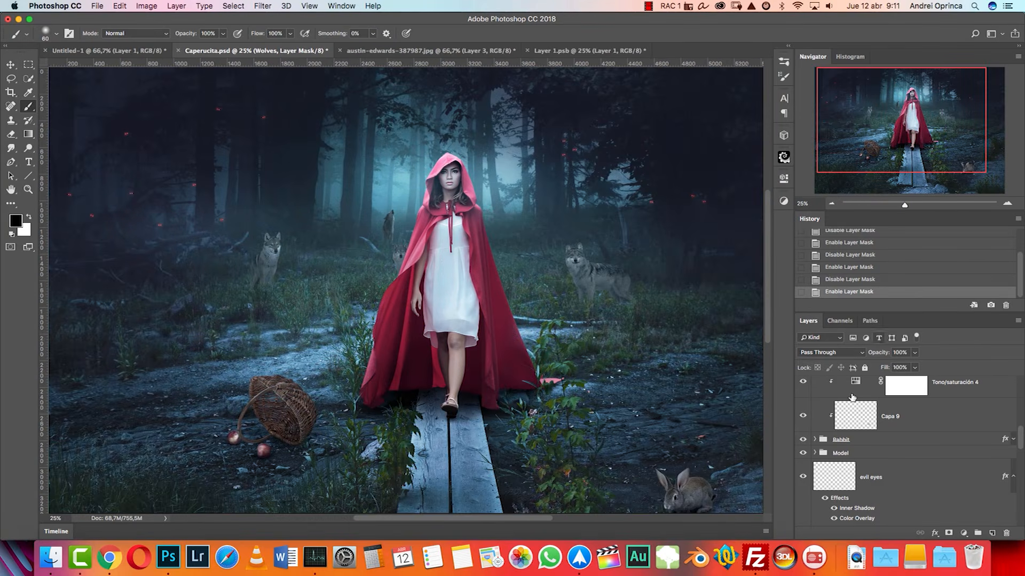
left_click(1013, 476)
Step: Close the Layer 1.psb document and return to the austin-edwards-387987.jpg composite
left_click(382, 51)
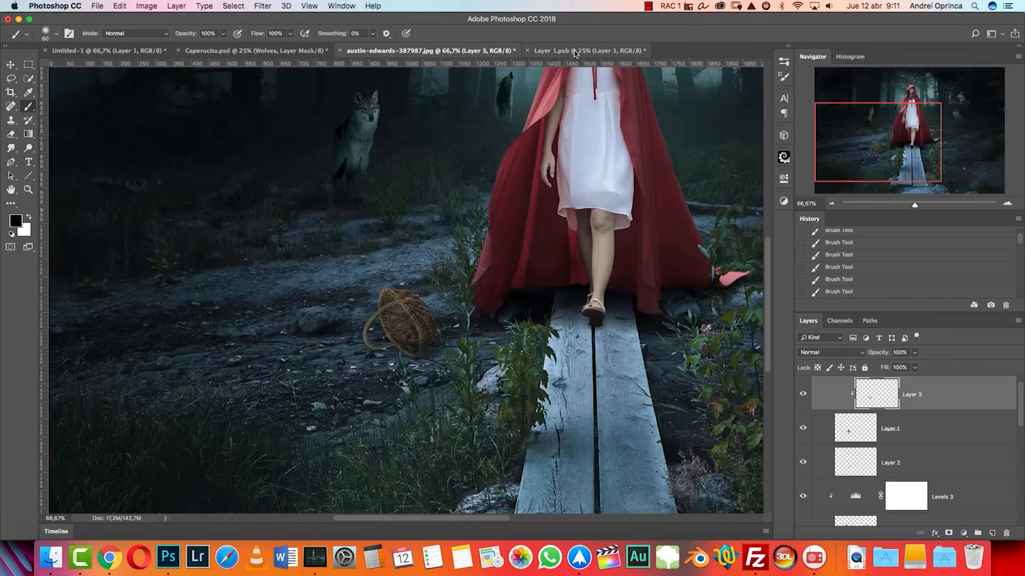
left_click(572, 51)
key("super+w")
left_click(476, 190)
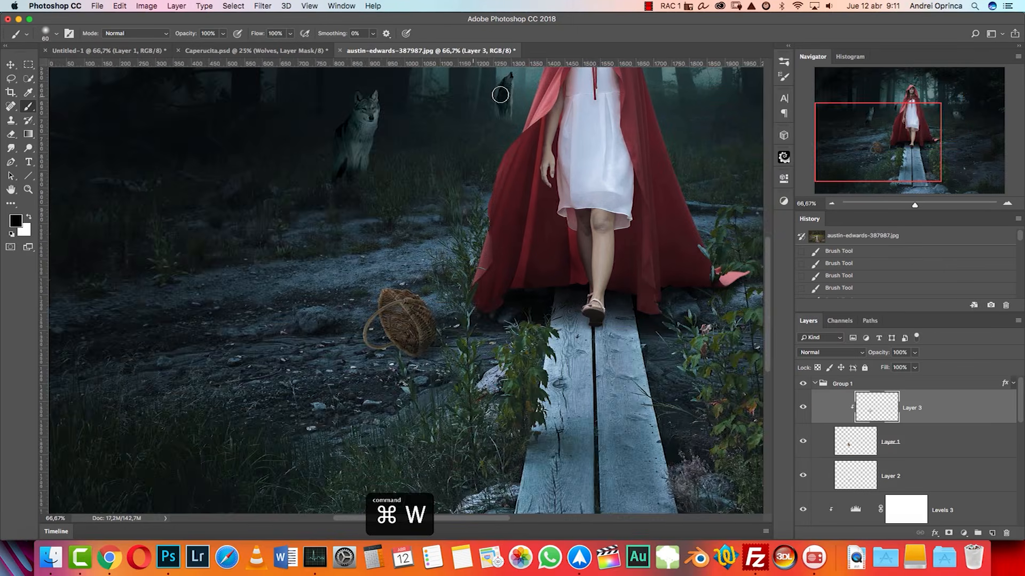
Step: Collapse the basket group and add a new layer named "evil" above it
left_click_drag(912, 133, 936, 97)
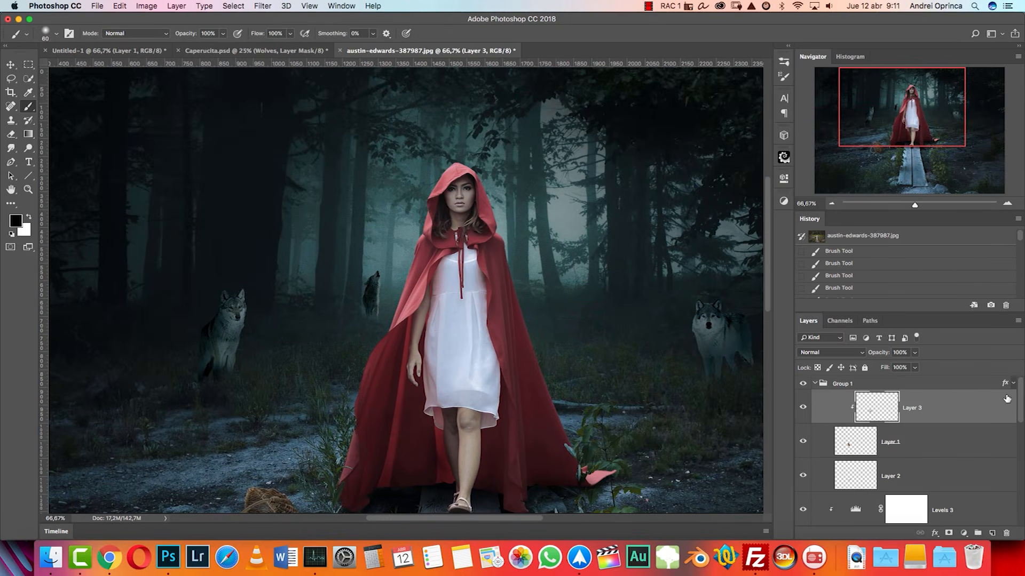
left_click(815, 384)
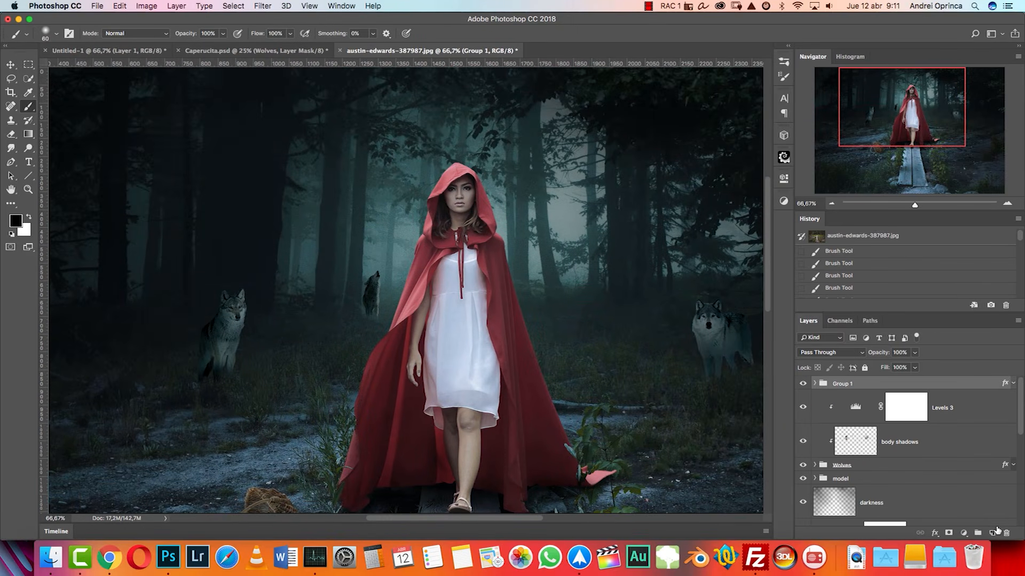
left_click(992, 532)
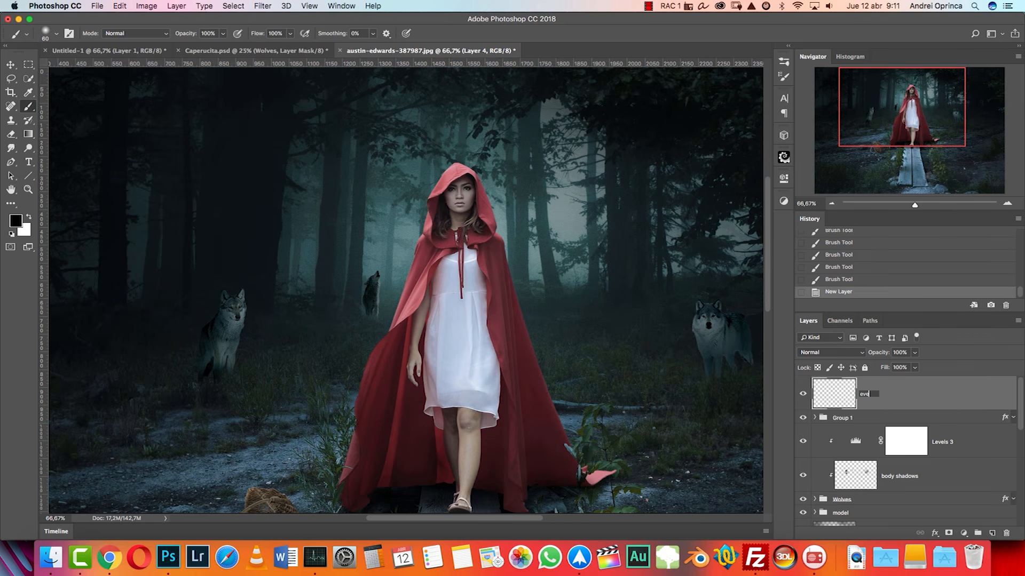
key("Return")
Step: Set the brush hardness to 100% and reduce its size to 3 px for painting over the dark trees
key("super+1")
left_click_drag(276, 276, 534, 378)
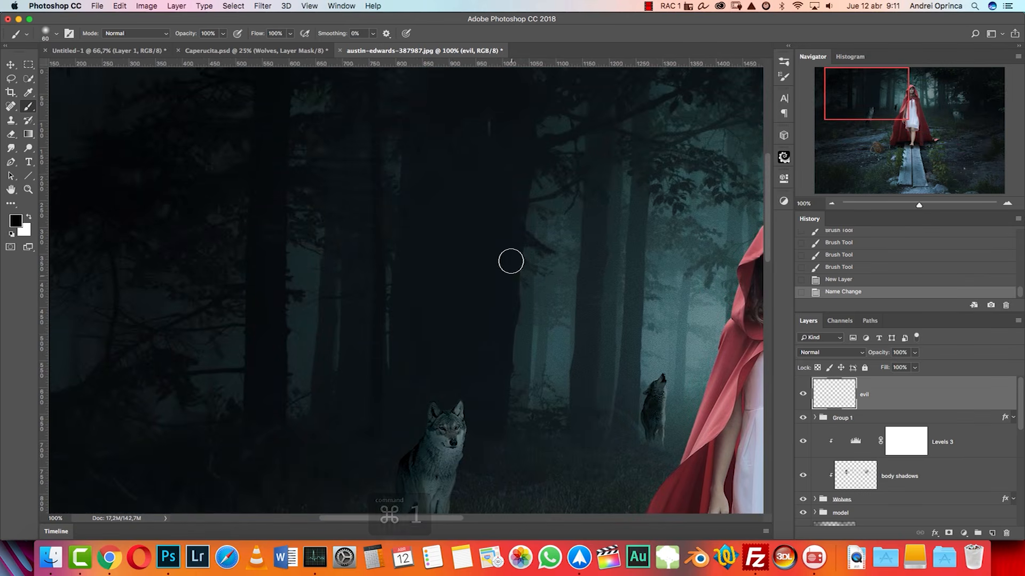
right_click(533, 249)
left_click_drag(561, 272, 651, 265)
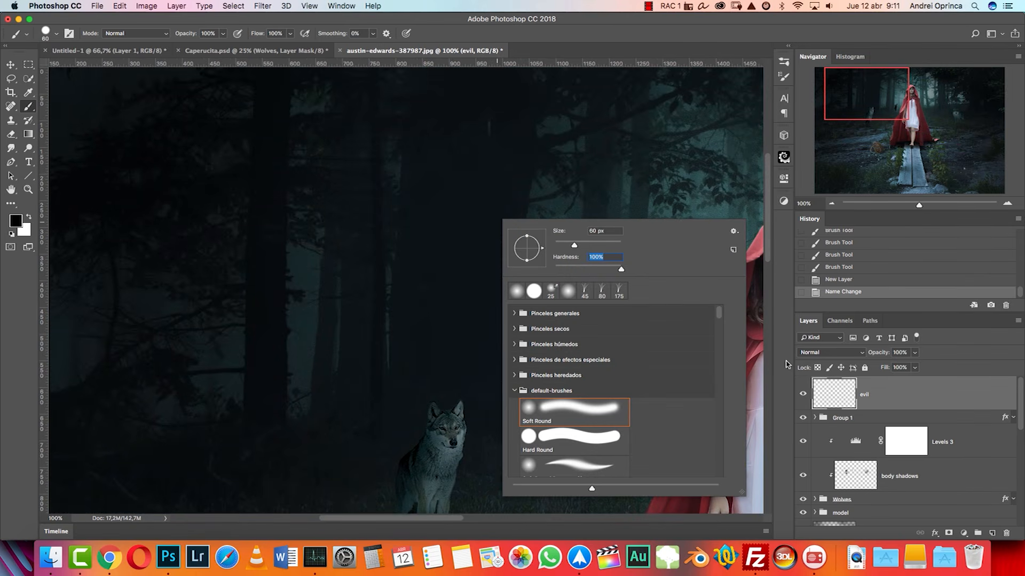
key("Return")
key("bracketleft")
key("bracketleft")
key("bracketleft")
key("bracketleft")
key("bracketleft")
key("bracketleft")
key("bracketleft")
key("bracketleft")
key("bracketleft")
key("bracketleft")
key("bracketleft")
key("bracketleft")
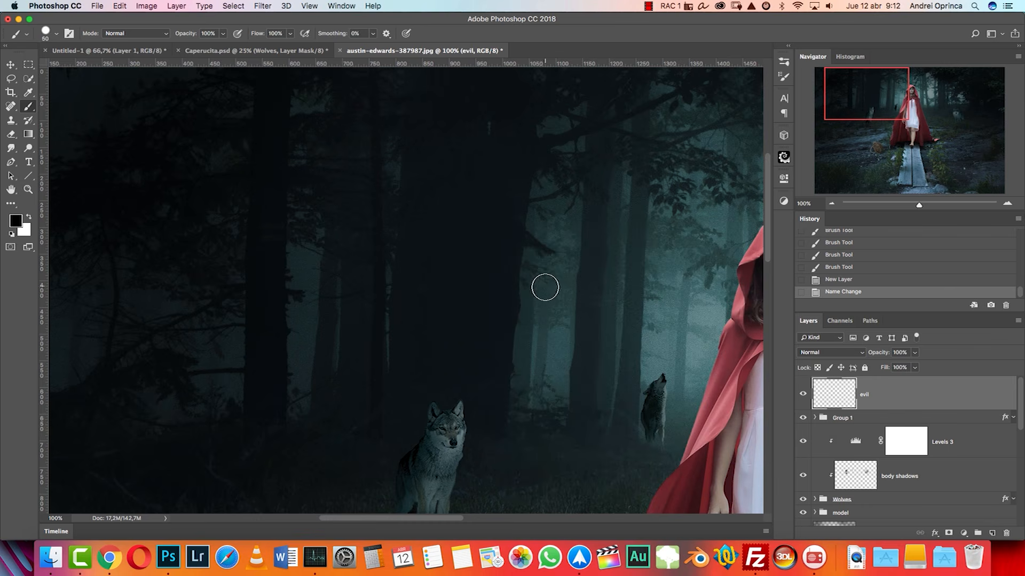
left_click(1007, 204)
left_click_drag(224, 252, 222, 326)
key("super+z")
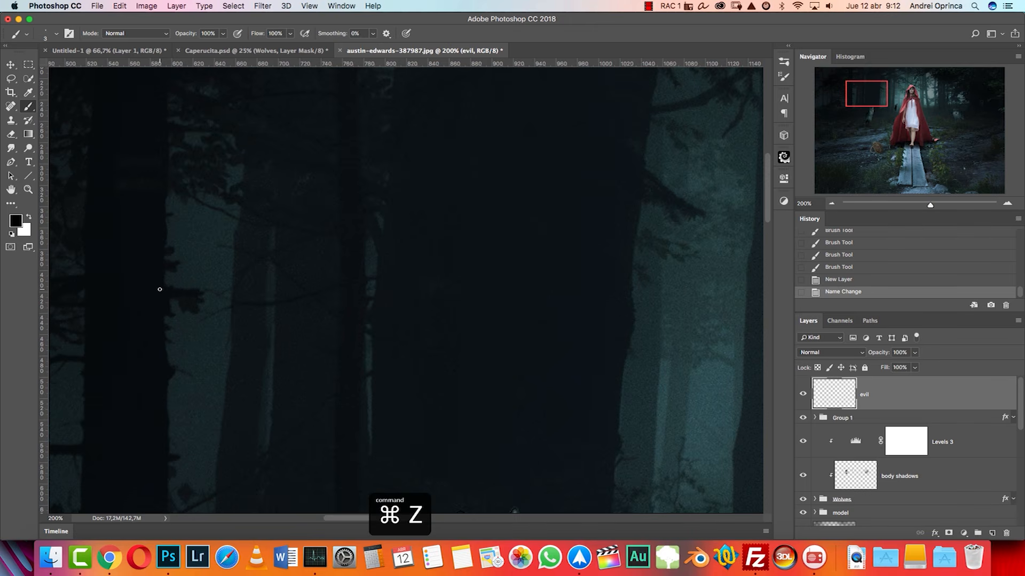
Step: Switch to the Pencil tool, try a black dot among the dark trees and undo it
left_click(28, 106)
left_click(70, 118)
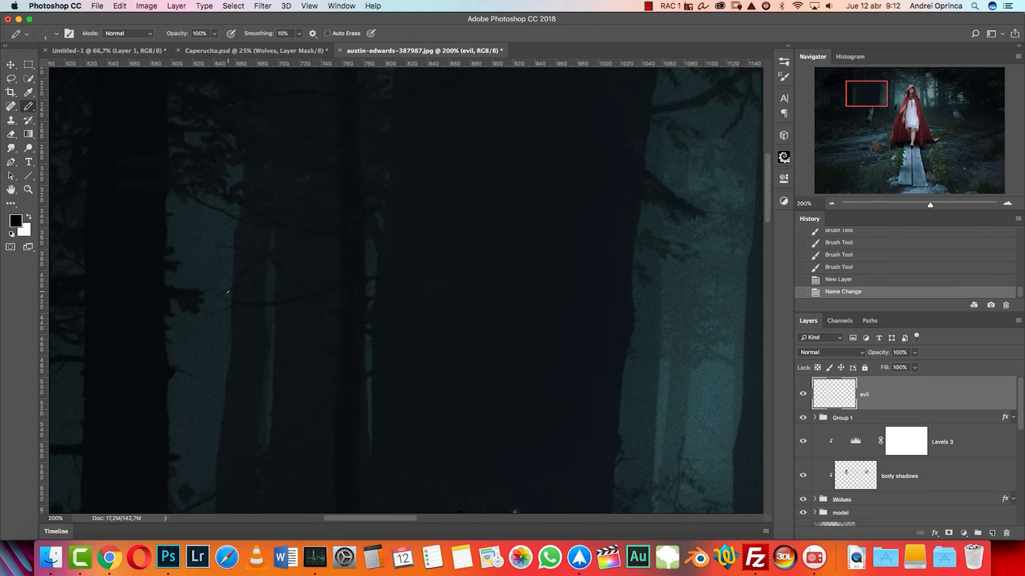
right_click(226, 292)
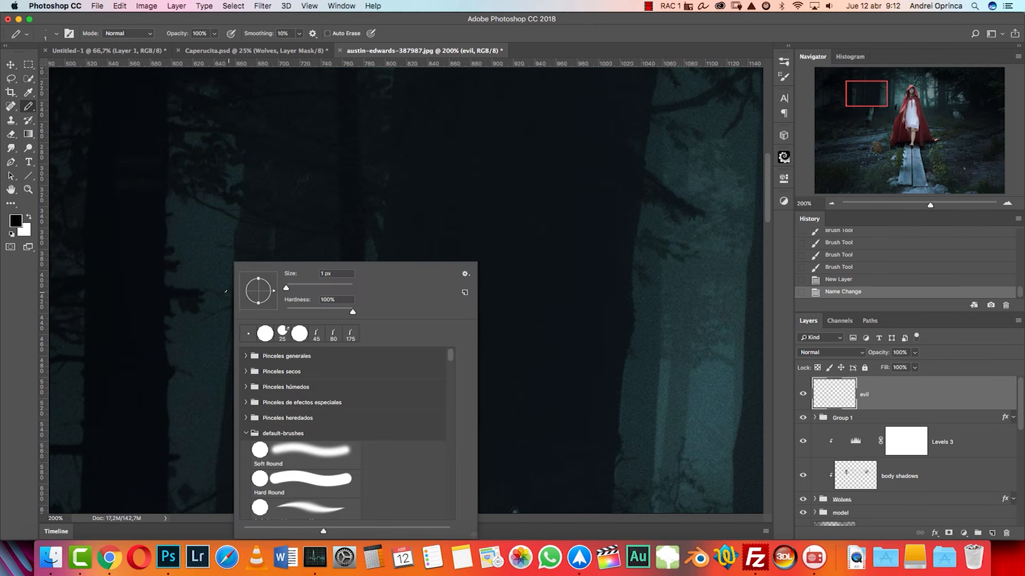
left_click(971, 377)
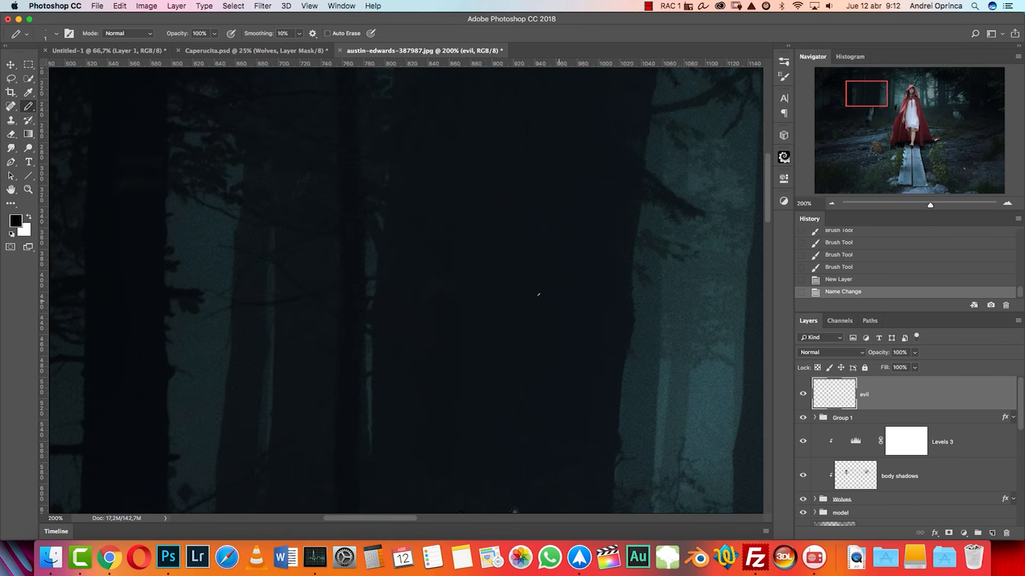
left_click(227, 328)
key("super+z")
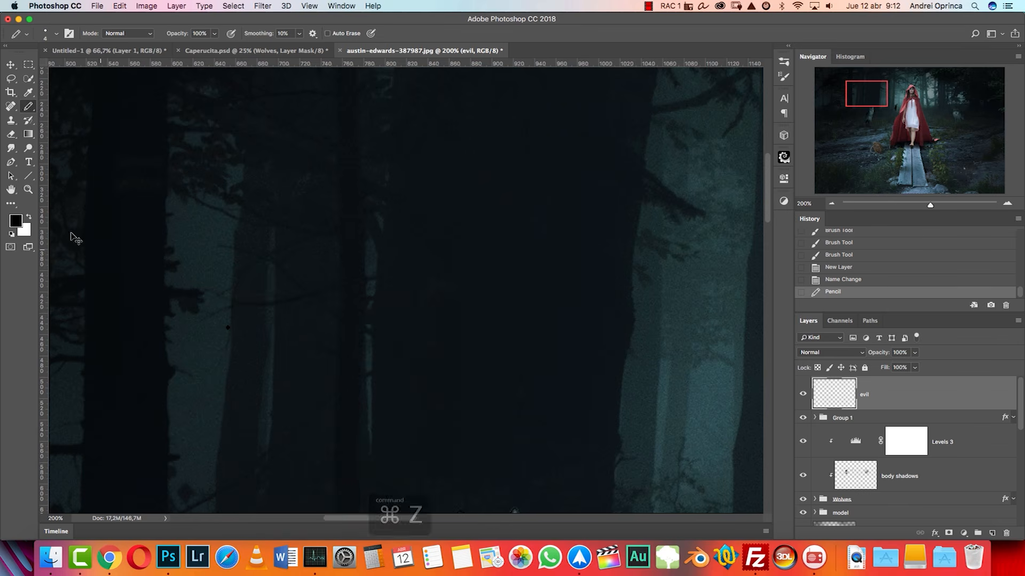
Step: Set the foreground color to pure red, ff0000
left_click(16, 220)
left_click(795, 100)
left_click_drag(813, 86, 834, 64)
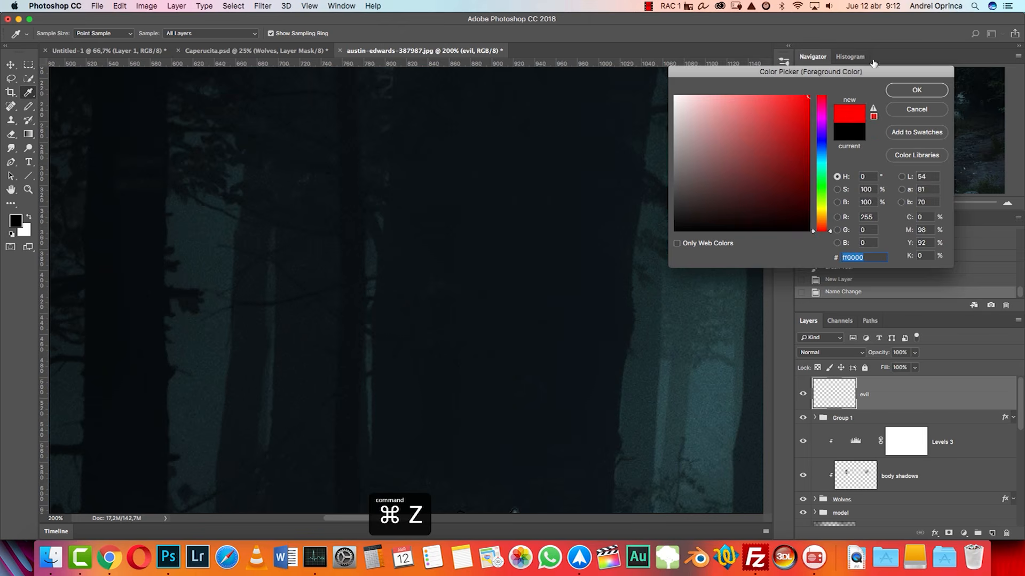
left_click(905, 88)
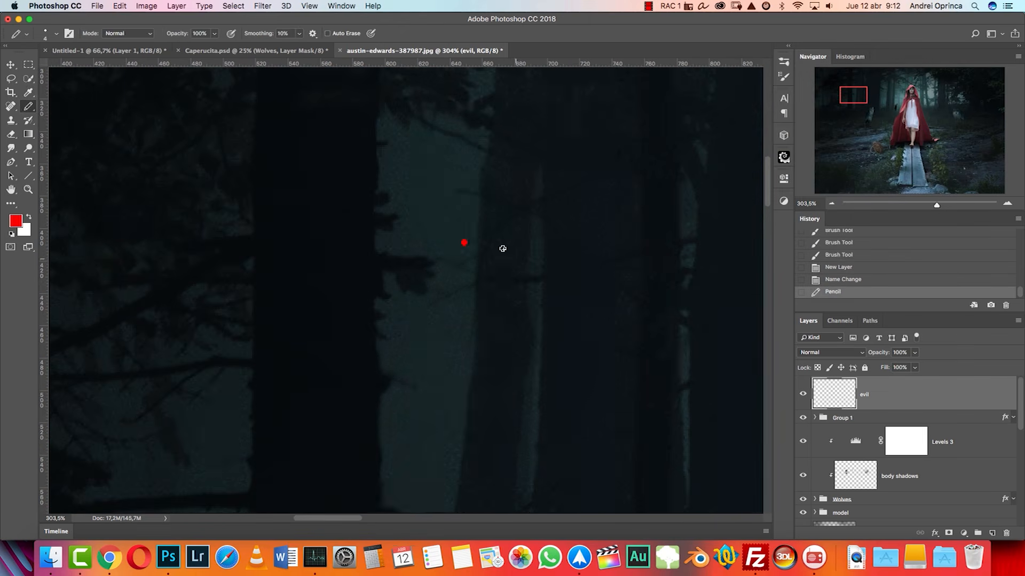
Step: Undo the red pencil dot, switch back to the Brush tool, and try a 3 px red dot
key("super+z")
right_click(28, 107)
left_click(80, 107)
left_click(459, 266)
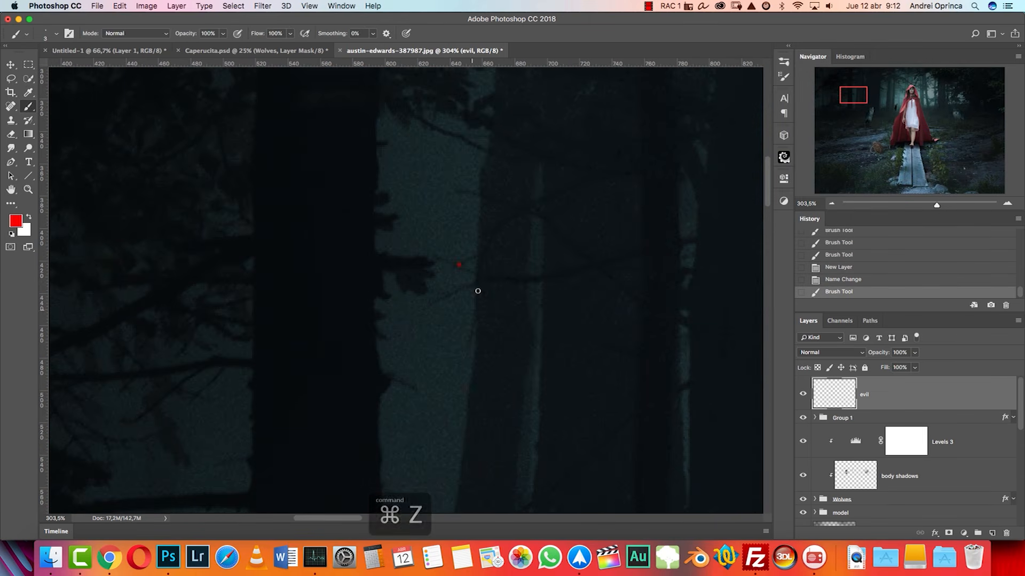
key("super+z")
Step: Try red eye dots between the dark trees with the brush enlarged up to 7 px, judging them at 100% zoom
right_click(462, 220)
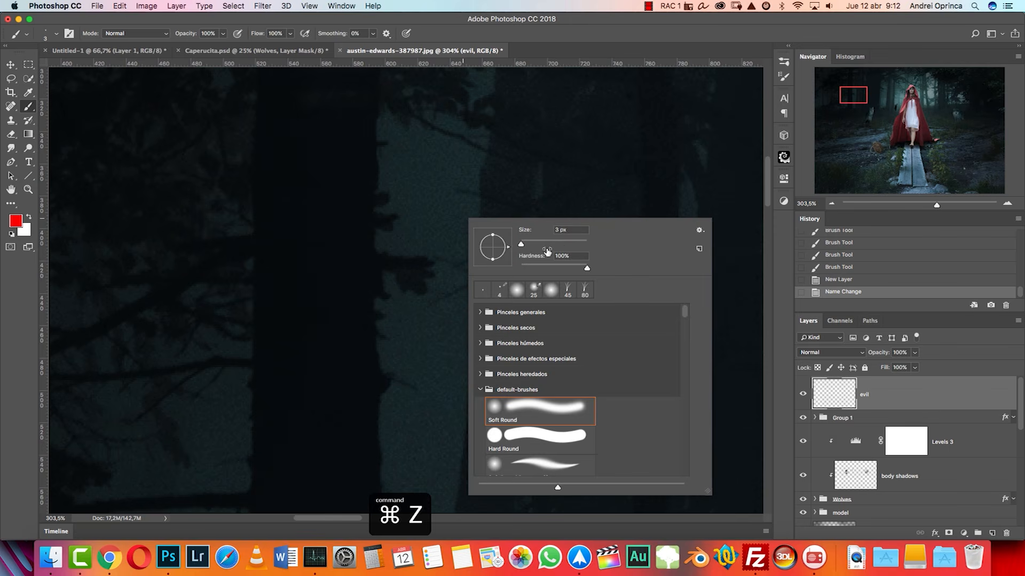
left_click(890, 402)
key("]")
key("]")
key("]")
key("]")
left_click(460, 245)
key("super+1")
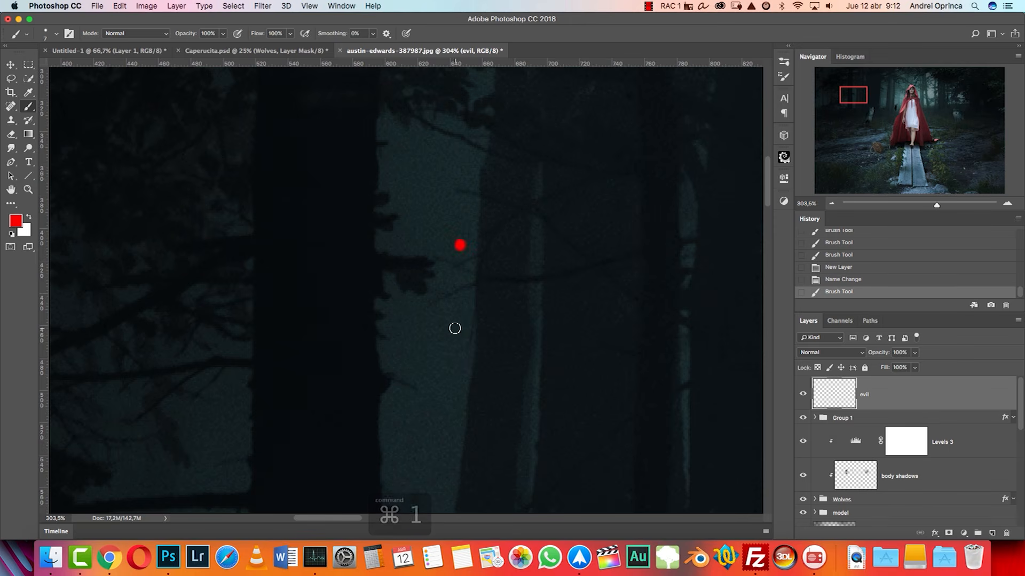
scroll(433, 276, "up", 5)
key("super+z")
left_click(409, 276)
key("super+1")
scroll(419, 312, "up", 5)
key("super+z")
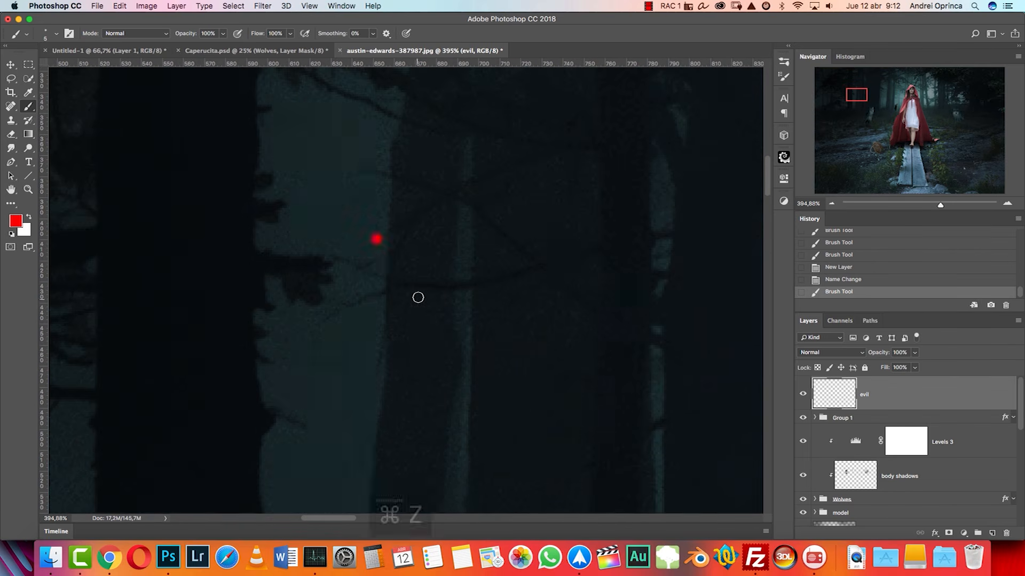
Step: Paint a pair of small red eyes between the dark trees with a 4 px brush on the evil layer
left_click(381, 239)
key("super+z")
left_click(375, 232)
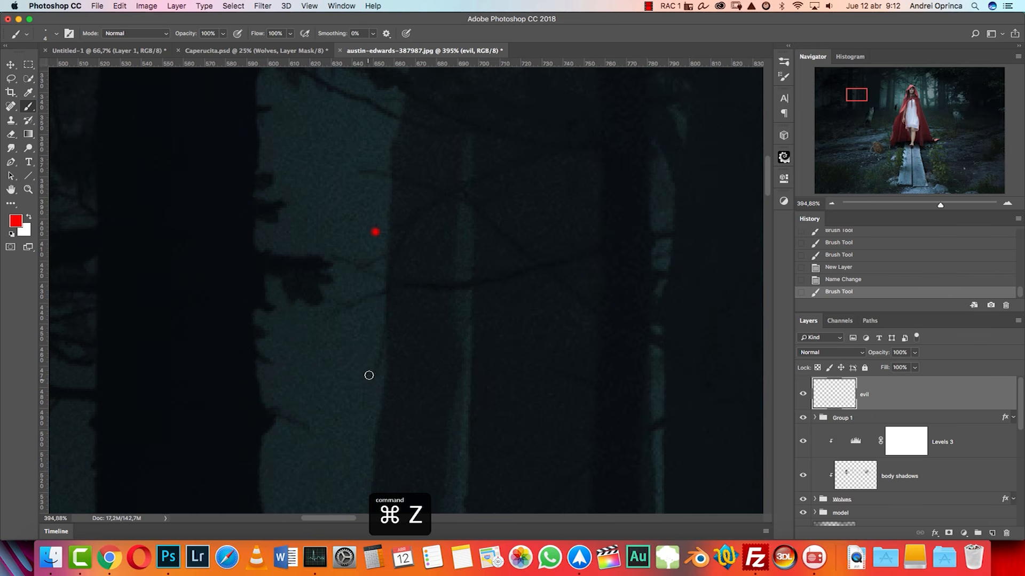
left_click(405, 225)
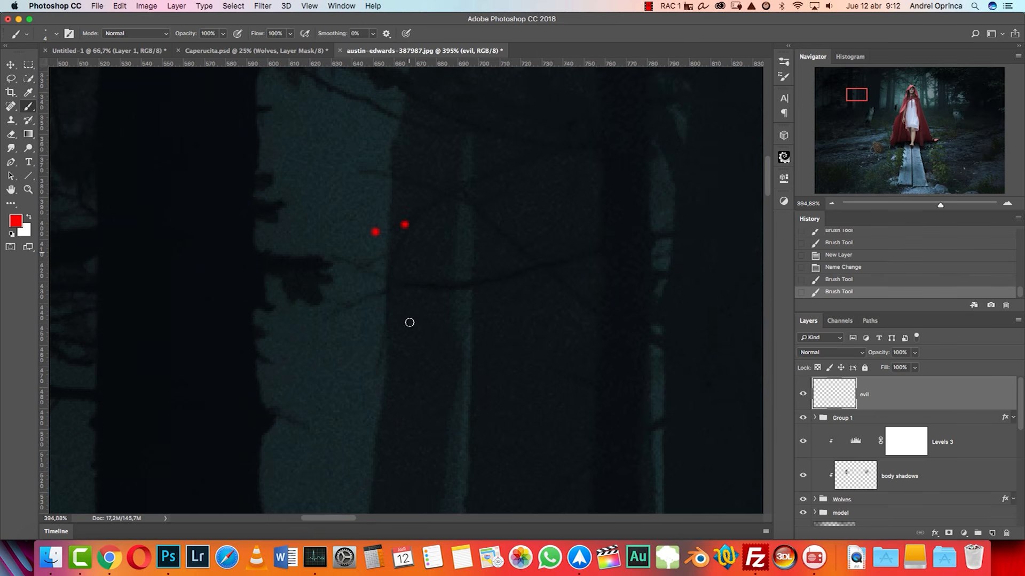
Step: Hide every layer except the evil layer so the red eye dots stand alone
key("super+1")
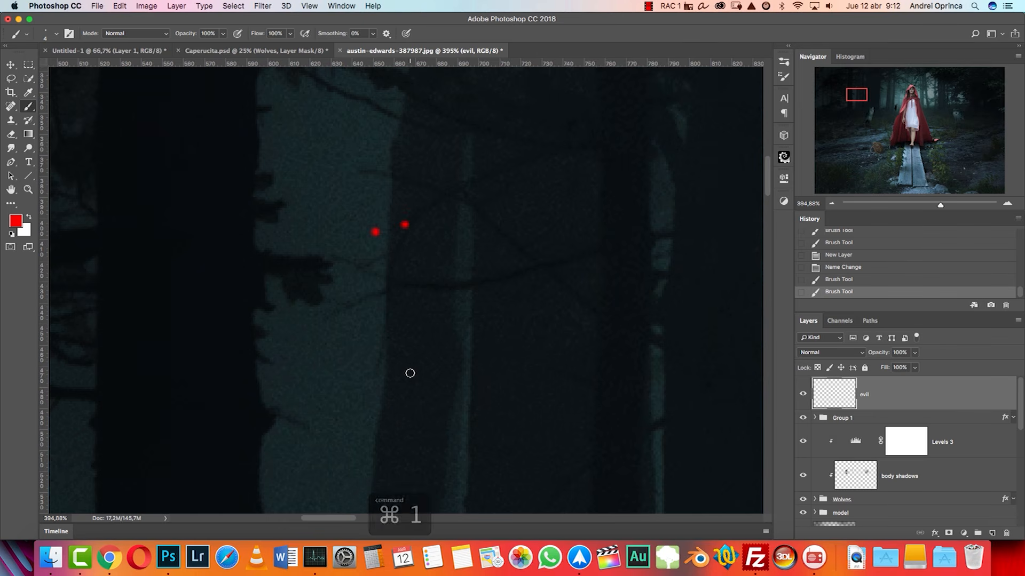
scroll(409, 271, "up", 6)
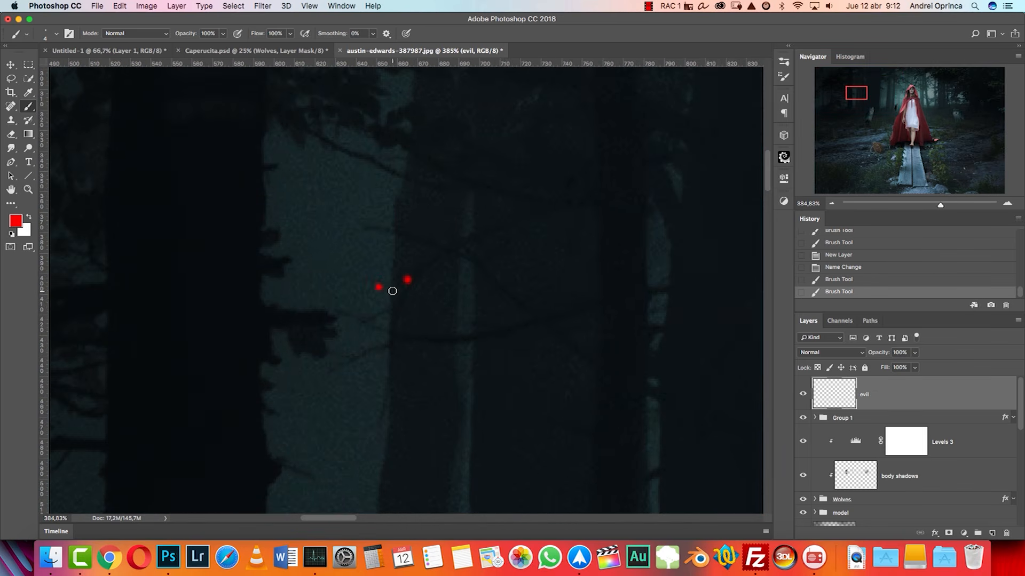
scroll(398, 283, "down", 6)
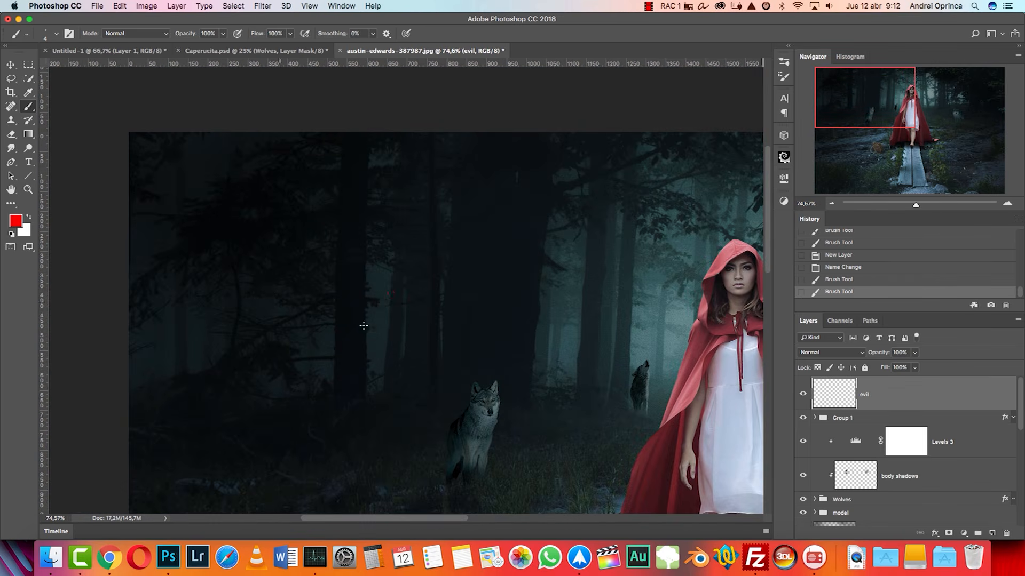
scroll(411, 270, "up", 10)
left_click_drag(435, 327, 535, 273)
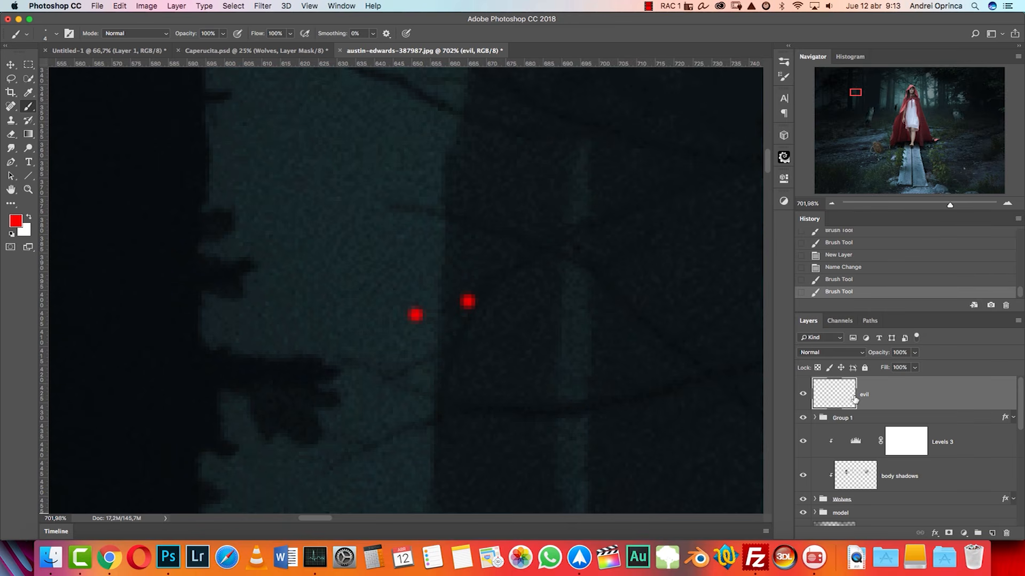
left_click(803, 395, "alt")
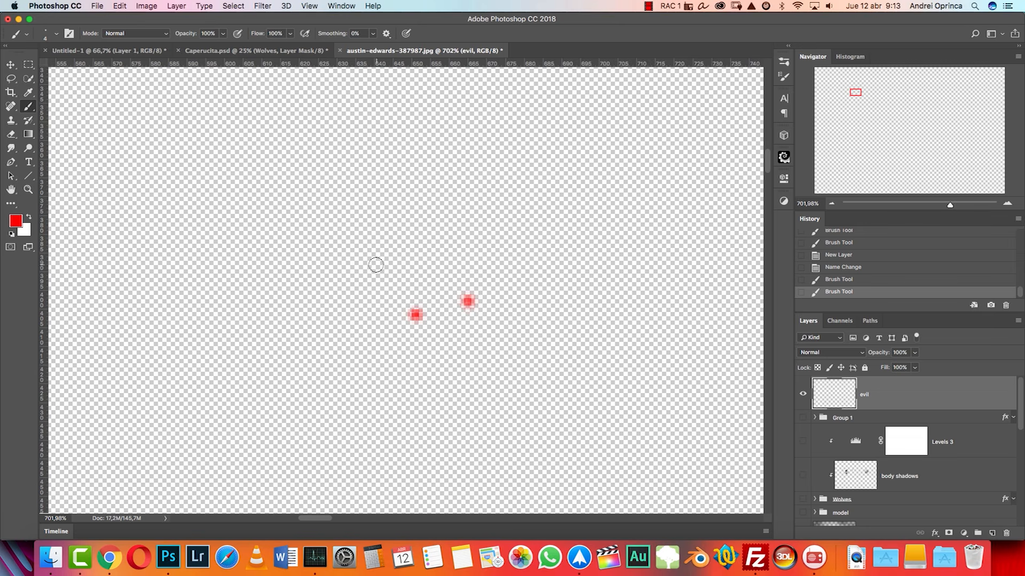
Step: Select the pair of red eye dots with a rectangular marquee, delete them from the evil layer, and deselect
left_click(28, 64)
left_click_drag(348, 246, 576, 358)
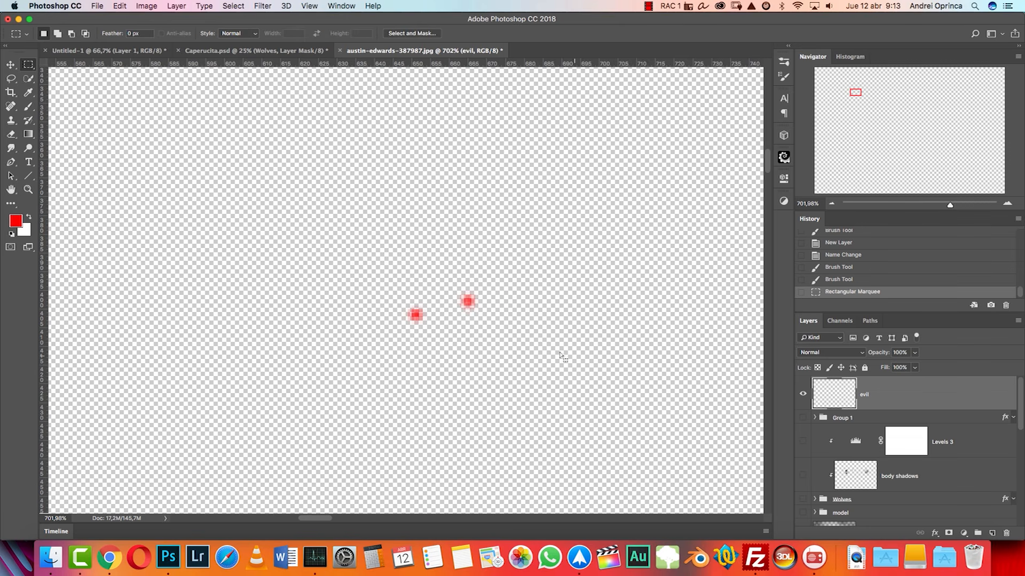
key("Delete")
key("super+d")
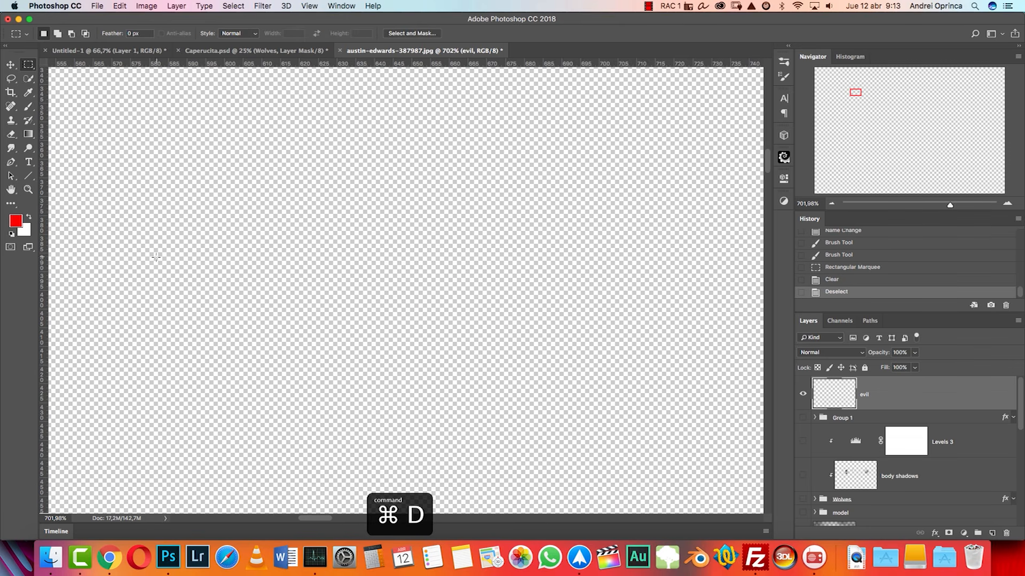
Step: Reset the foreground and background colors to default black and white and switch to the Brush tool
left_click(12, 234)
key("super+d")
key("b")
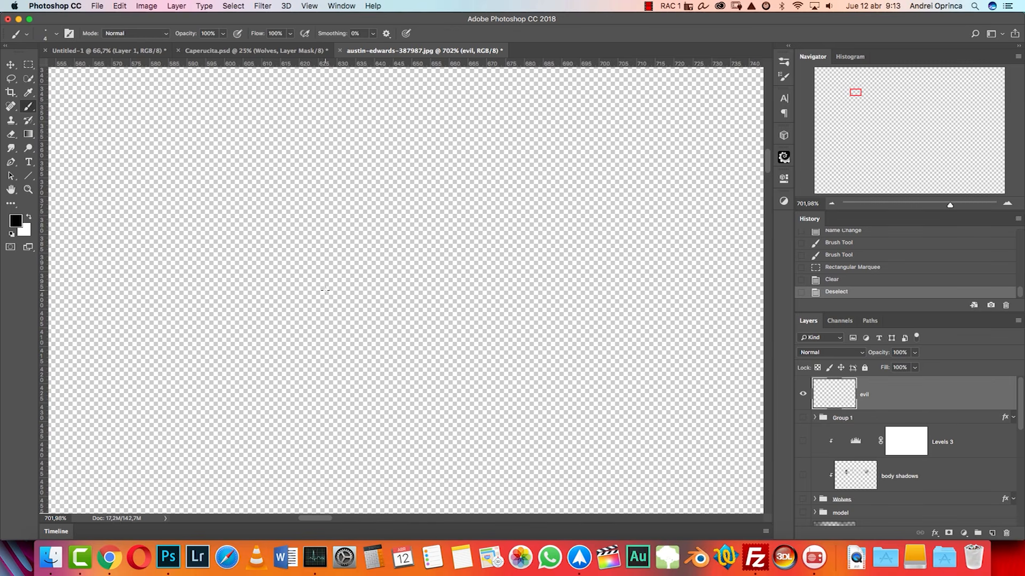
Step: Try a pair of single-dab black eye dots on the evil layer, and undo both
key("super+d")
left_click(344, 290)
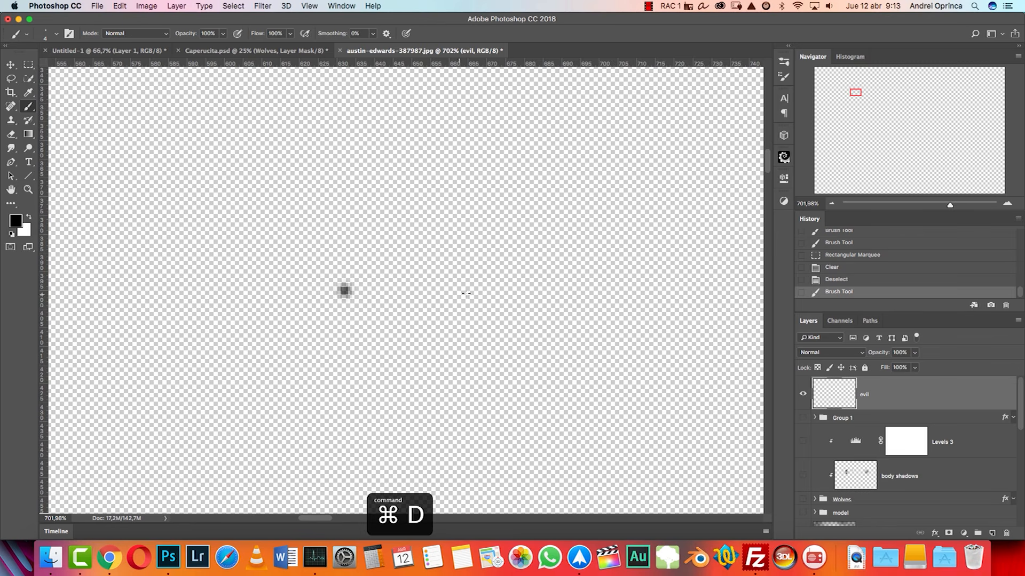
left_click(404, 287)
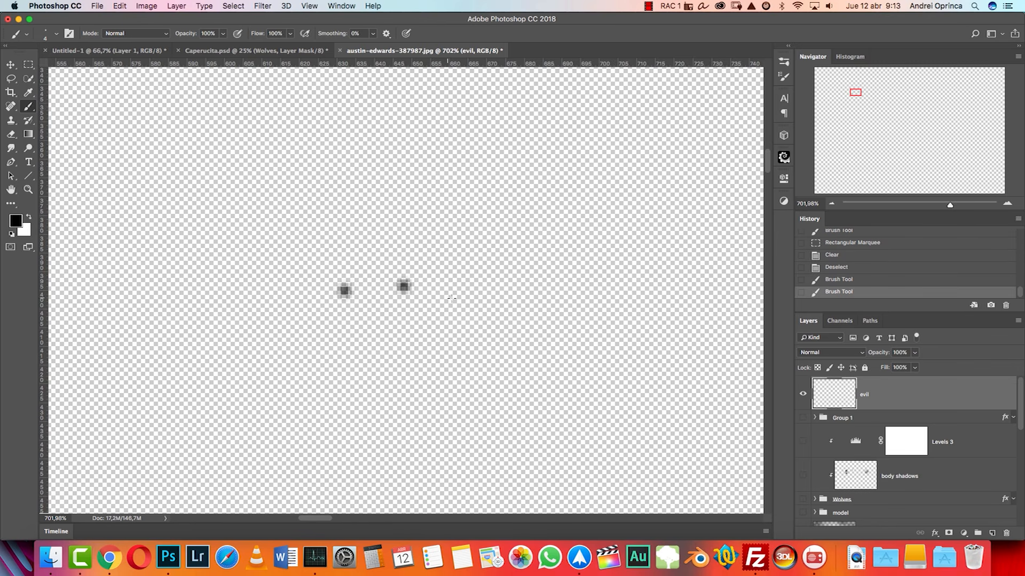
scroll(380, 286, "up", 3)
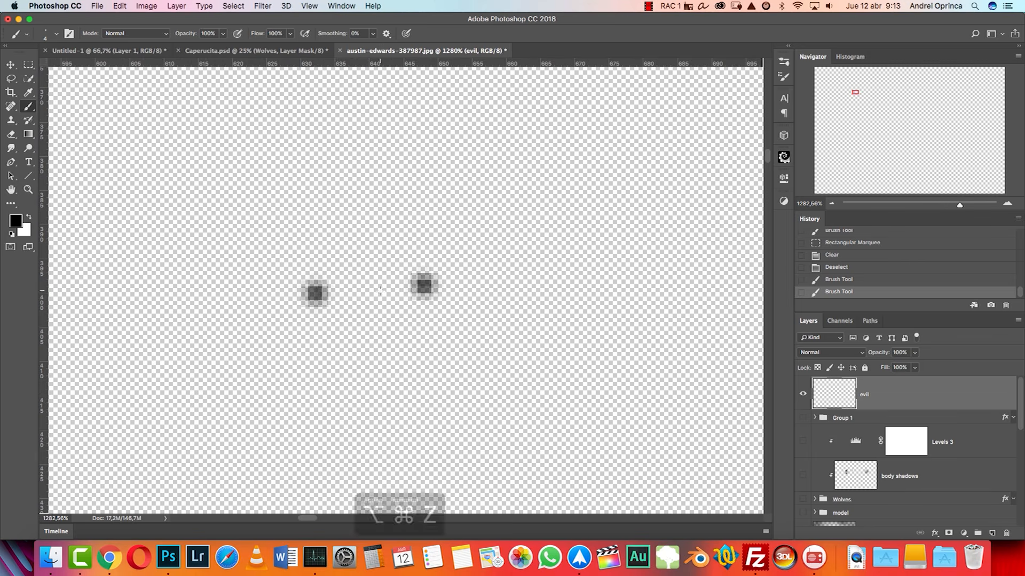
key("alt+super+z")
key("alt+super+z")
Step: Paint a pair of solid black eye dots on the evil layer, dabbing the 4 px brush twice for each eye
double_click(336, 294)
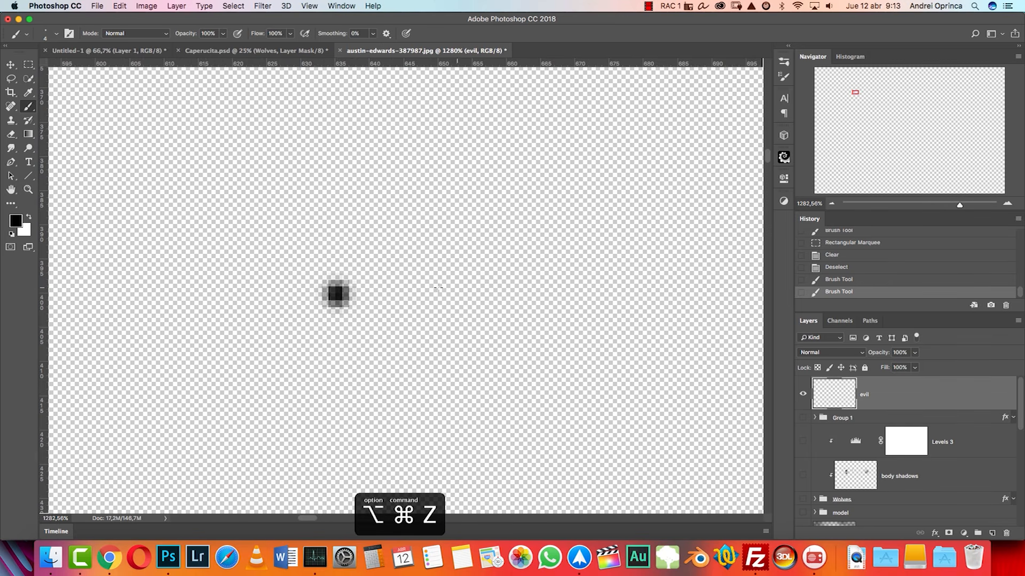
left_click(427, 281)
left_click(428, 281)
key("super+1")
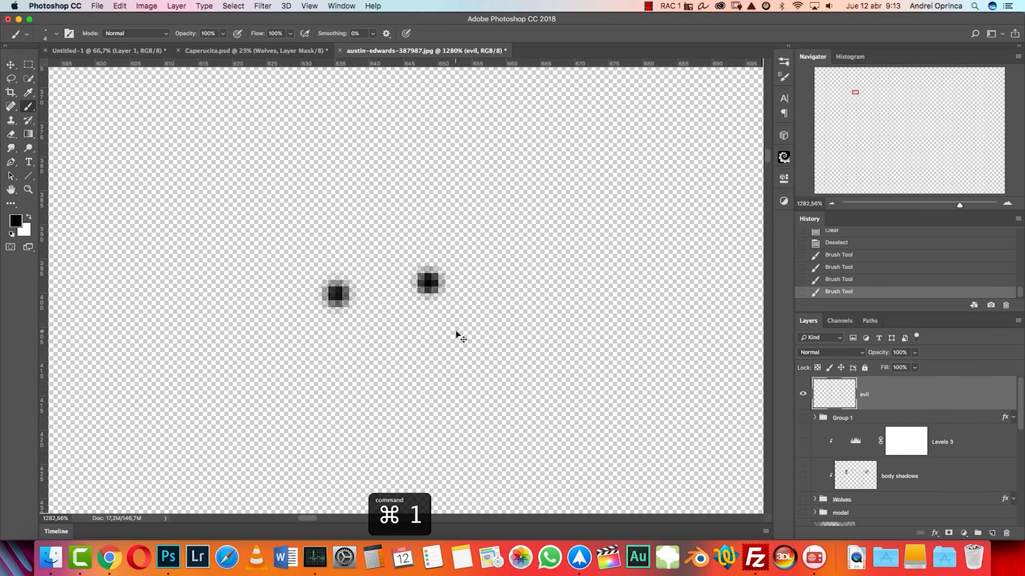
scroll(394, 280, "up", 4)
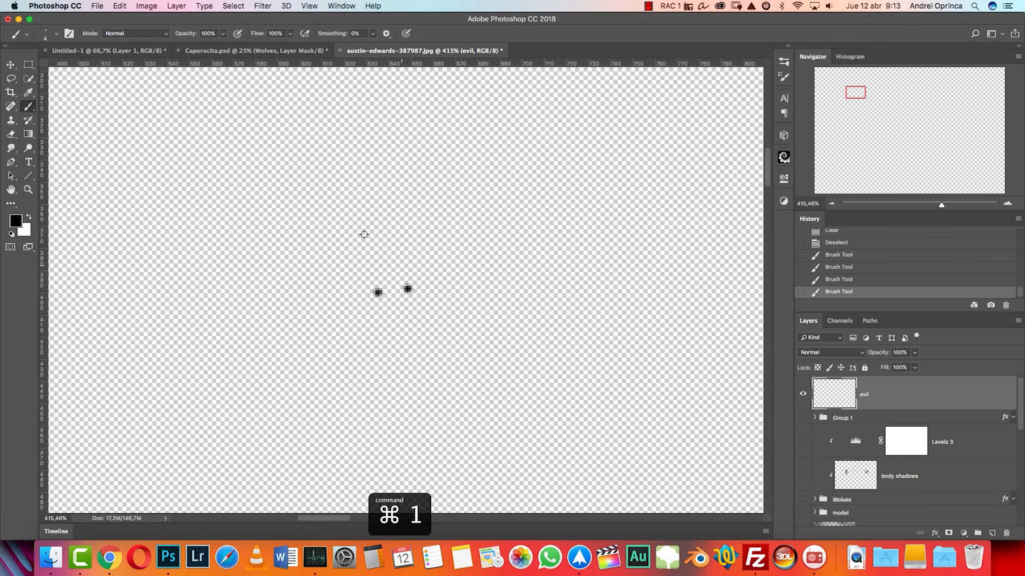
key("m")
mouse_move(318, 241)
left_mouse_down()
mouse_move(433, 293)
mouse_move(479, 336)
mouse_move(459, 332)
left_mouse_up()
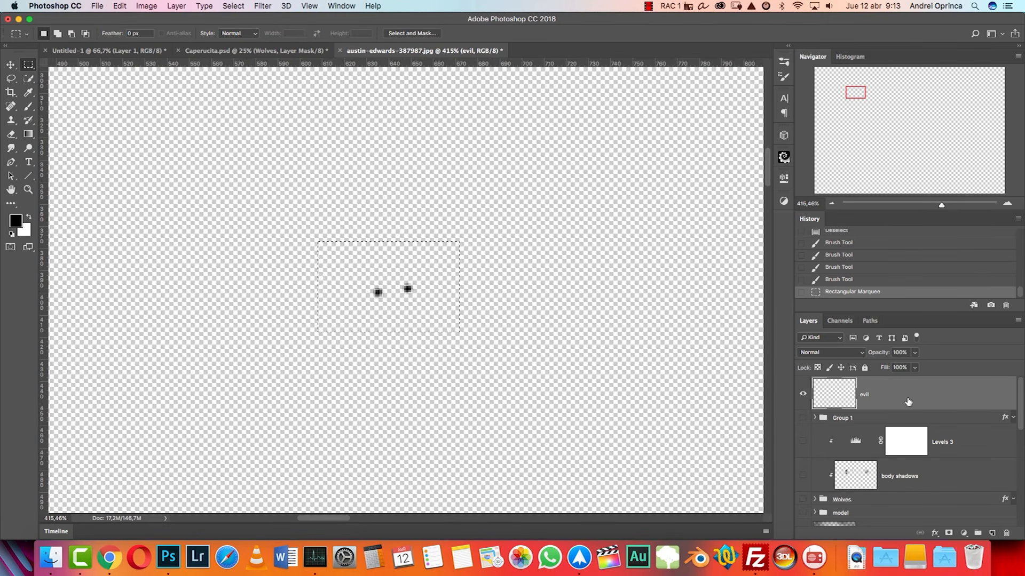
key("super+0")
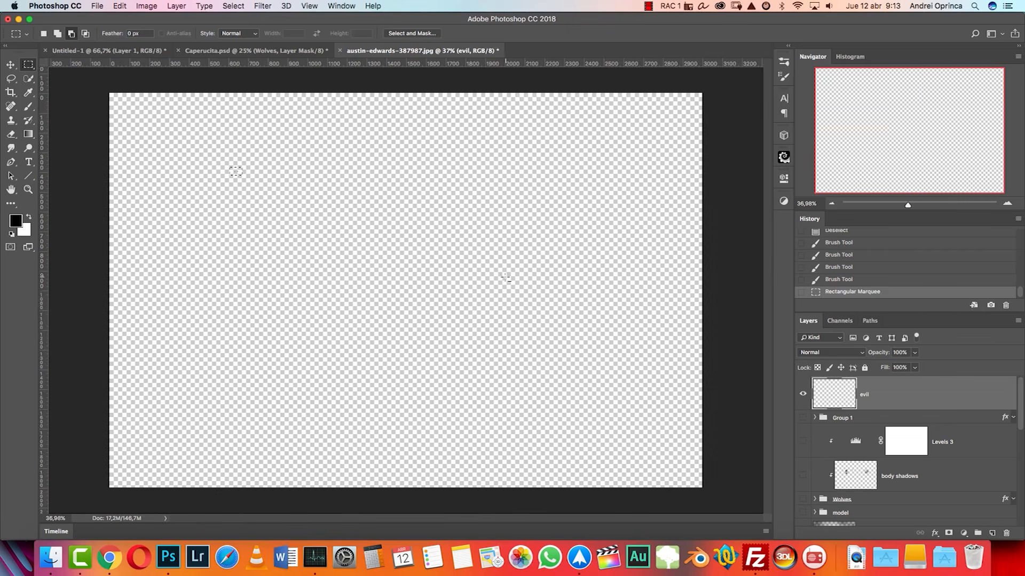
scroll(224, 153, "up", 10)
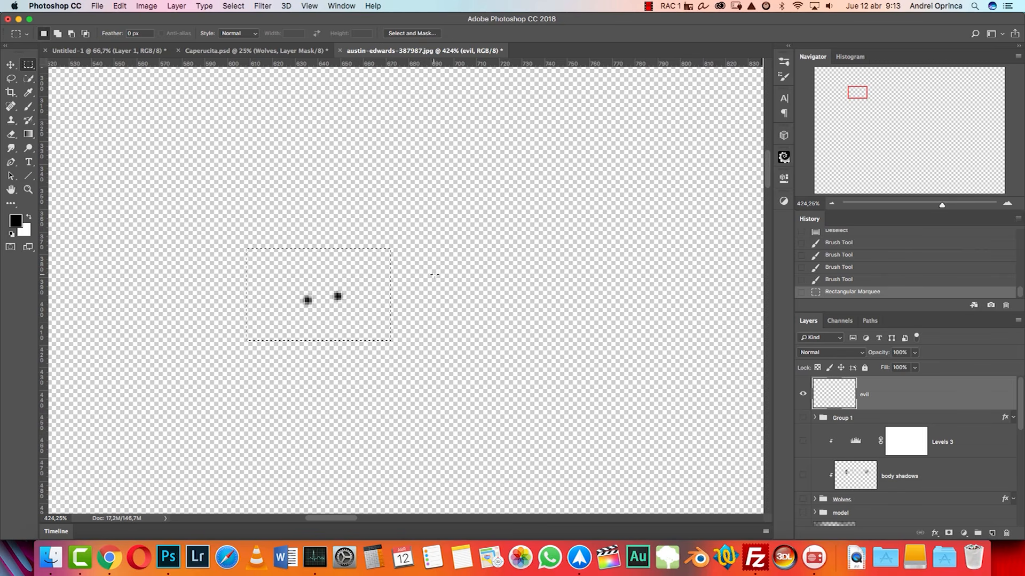
key("super+d")
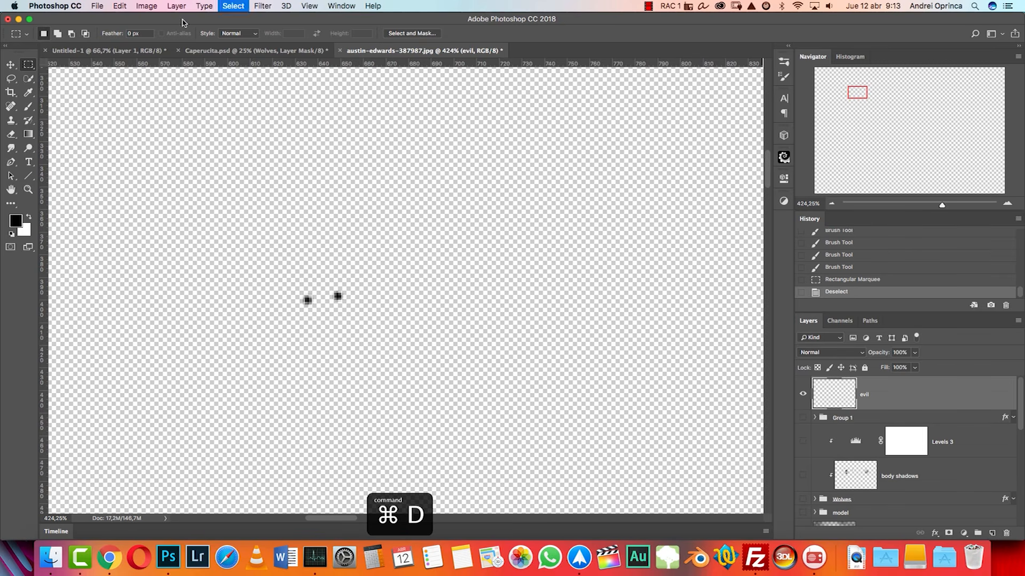
left_click(128, 5)
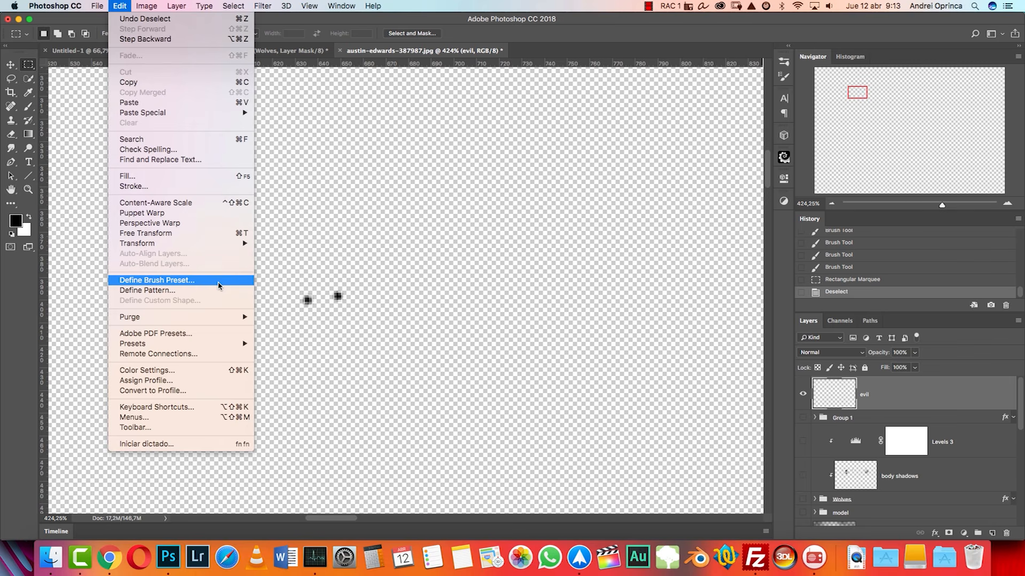
left_click(357, 247)
Step: Define a brush preset named EVIL EYES from a rectangular selection around the two black dots, and show all layers again
left_click_drag(248, 250, 415, 337)
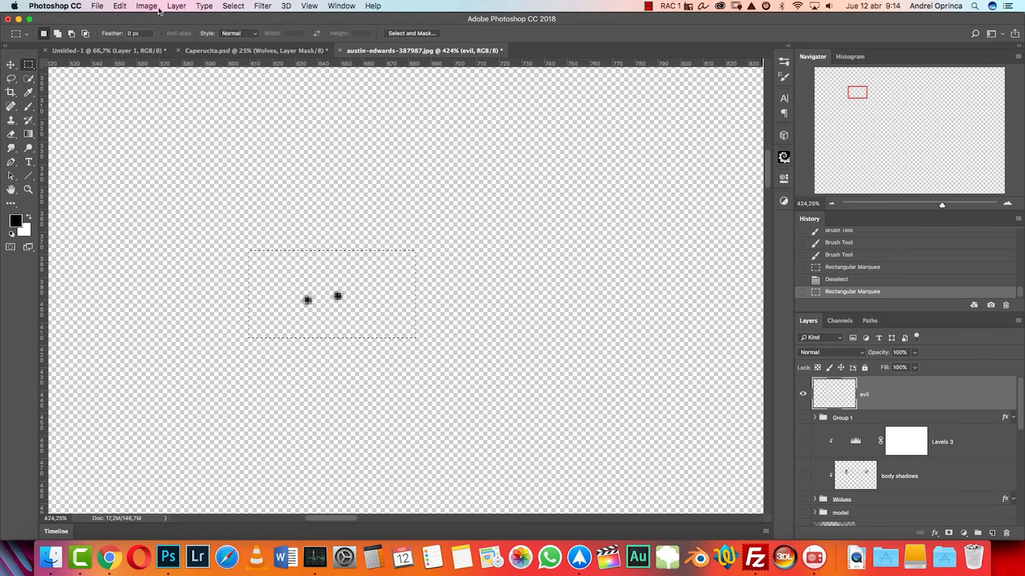
left_click(120, 6)
left_click(164, 281)
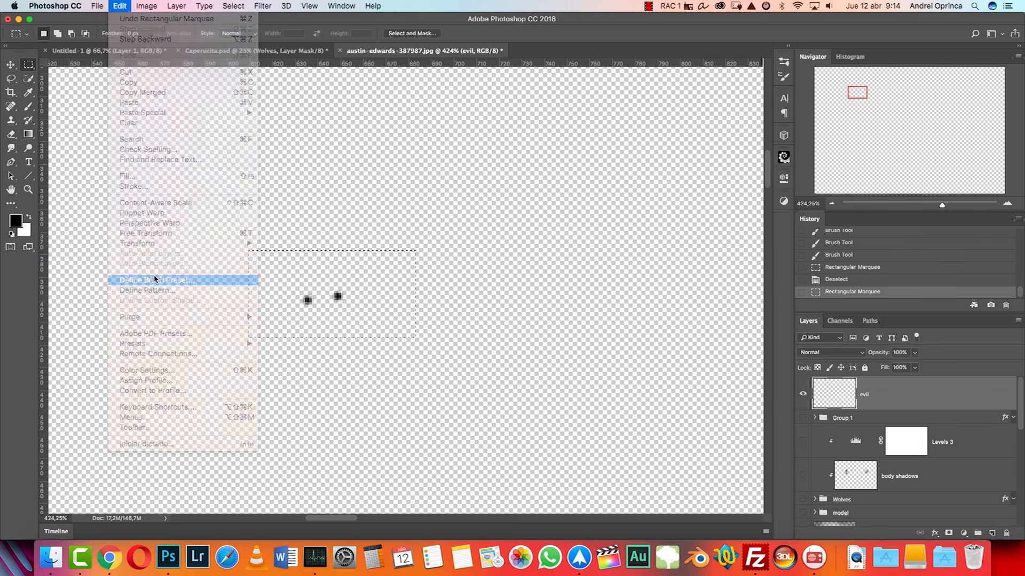
type("E")
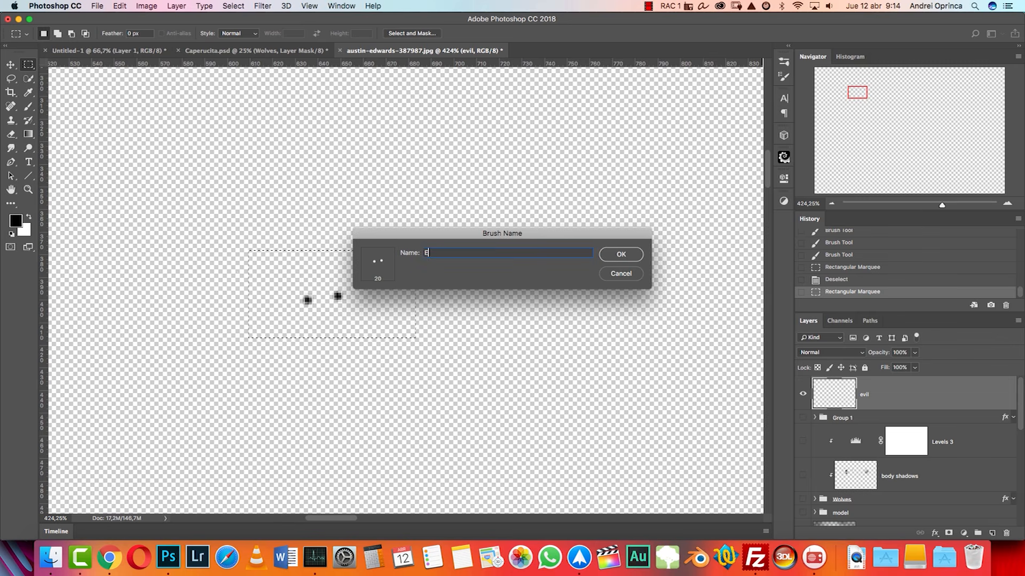
type("VE")
key("BackSpace")
type("IL EYES")
key("Return")
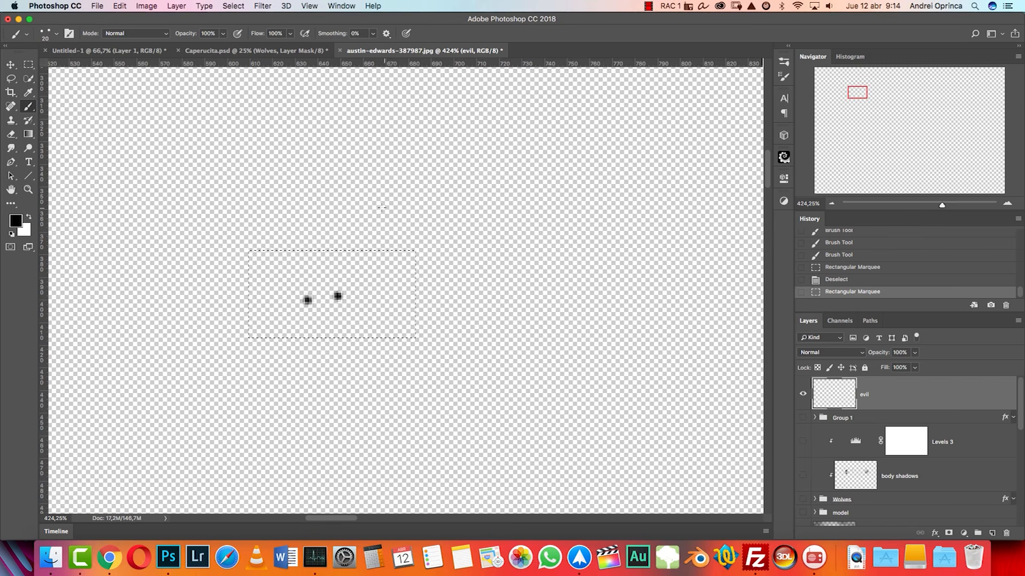
key("super+d")
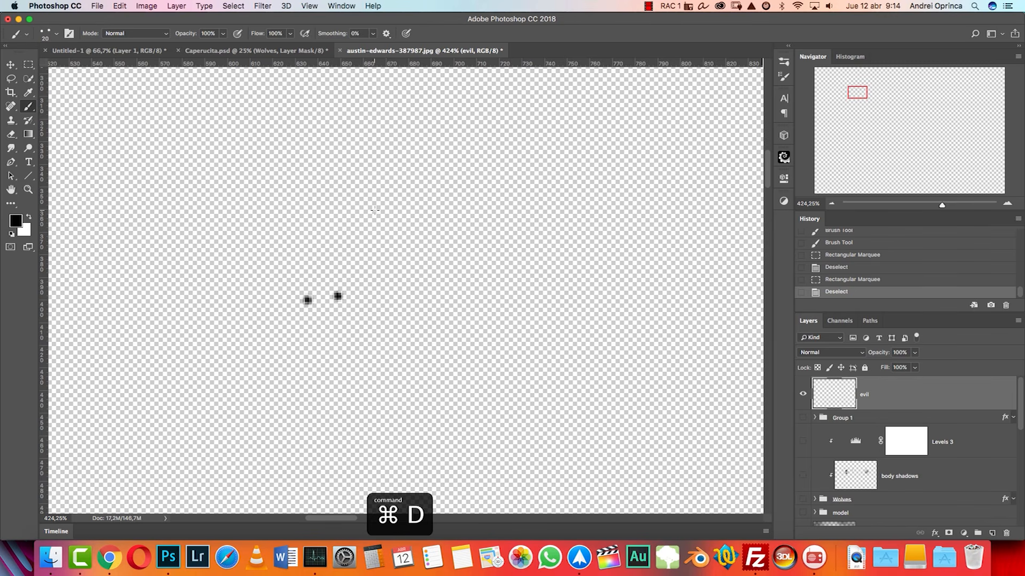
left_click(803, 397, "alt")
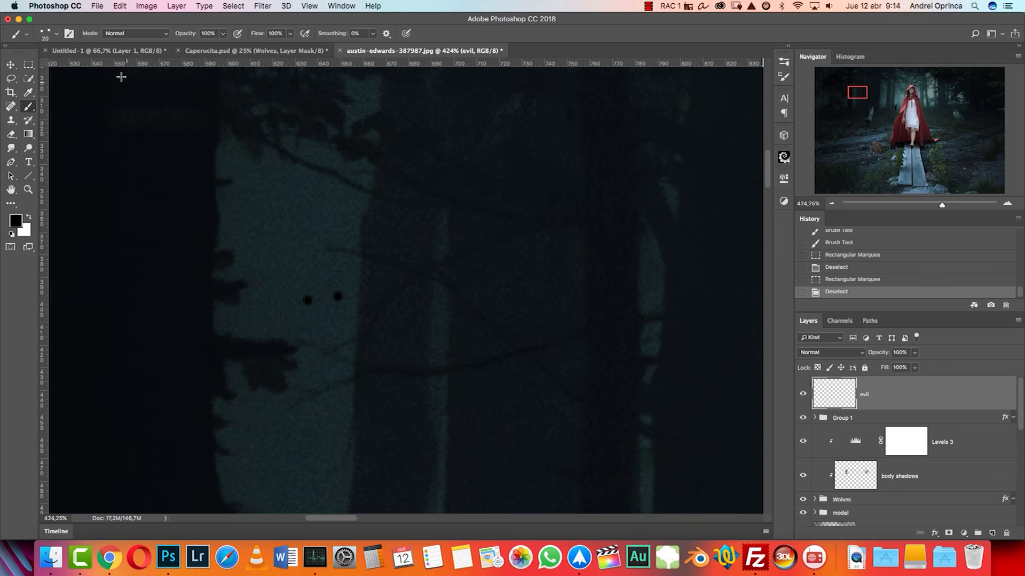
Step: Try a diagonal stroke with the EVIL EYES brush across the trees and undo it
left_click_drag(251, 246, 440, 370)
key("alt+super+z")
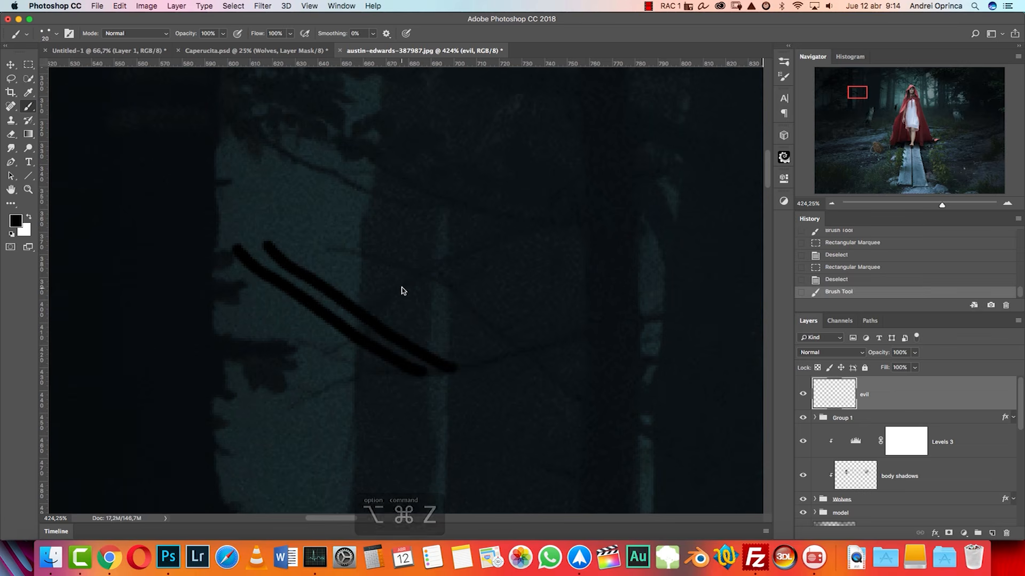
key("alt+super+z")
Step: Clear the entire evil layer to remove the black sample dots, leaving no active selection
key("super+1")
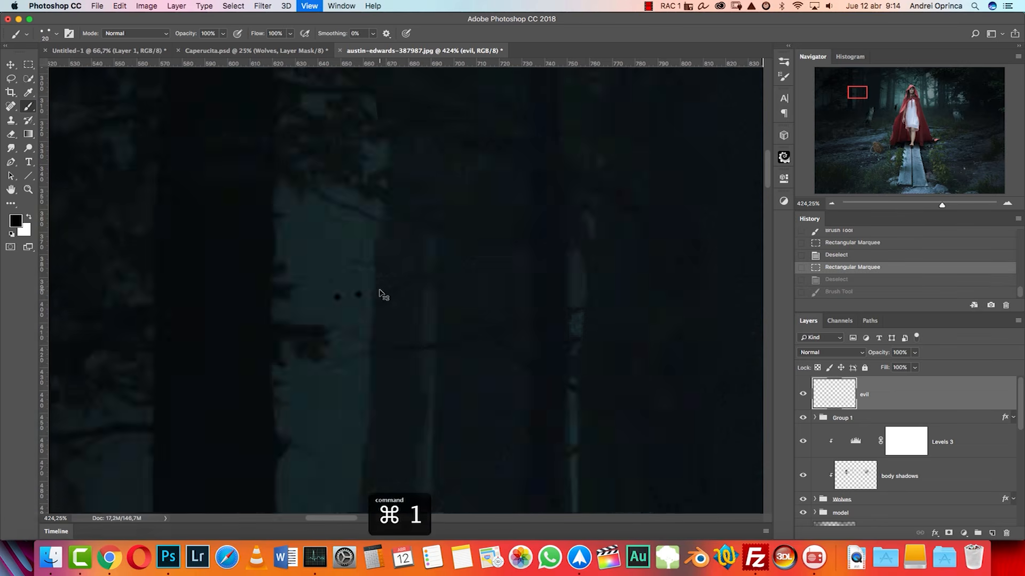
scroll(398, 316, "up", 3)
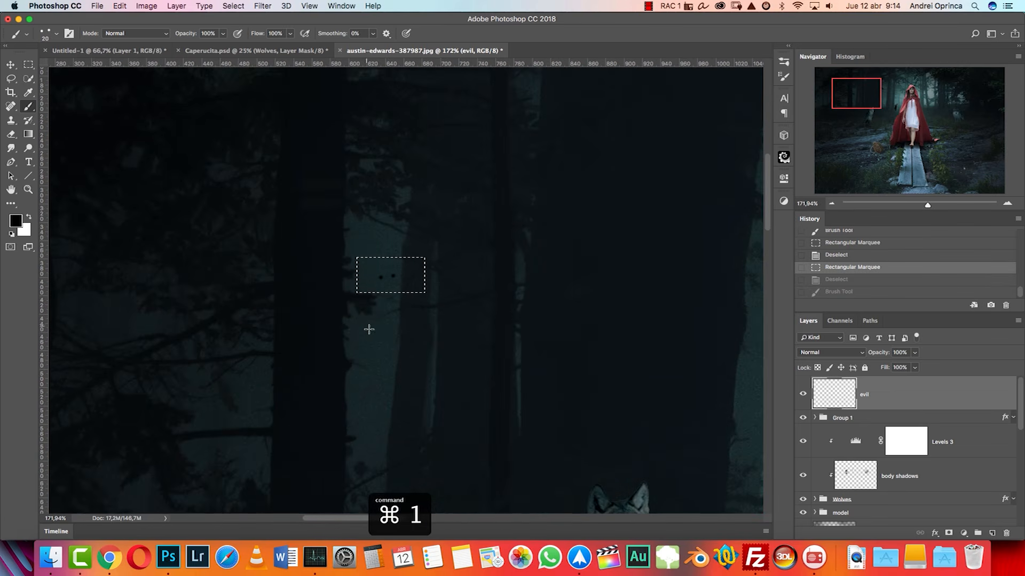
scroll(421, 297, "down", 4)
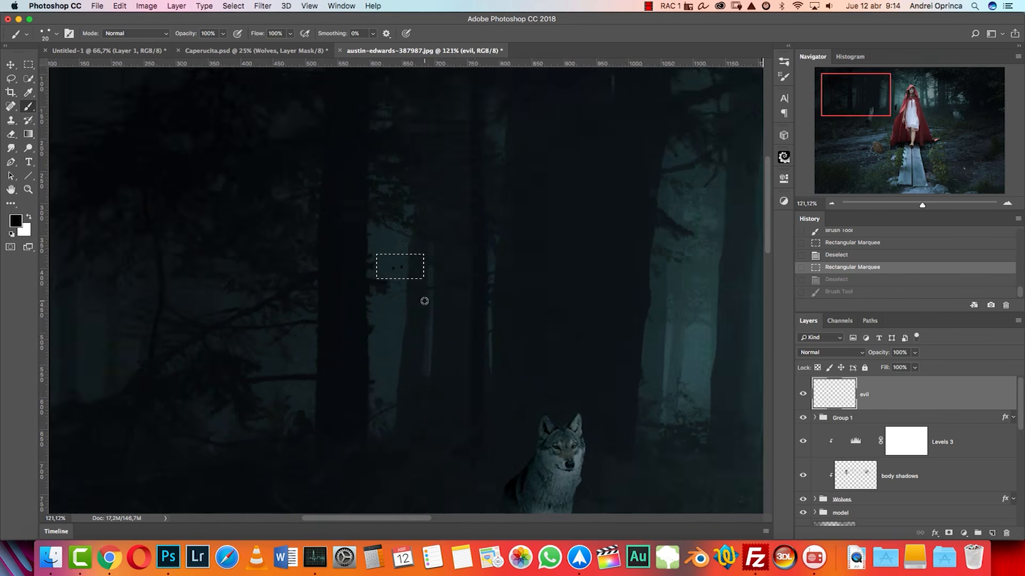
right_click(464, 245)
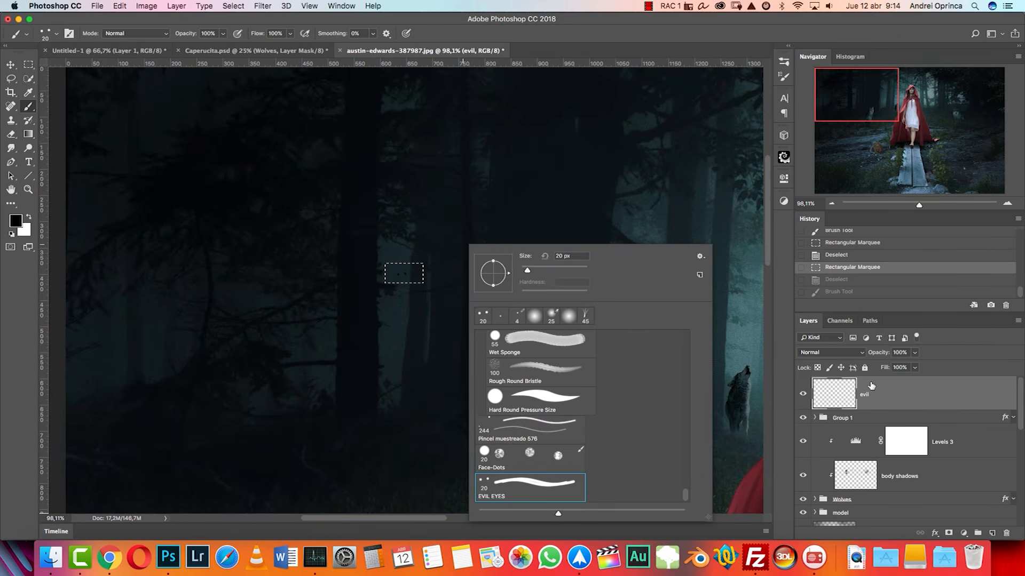
key("super+d")
key("super+a")
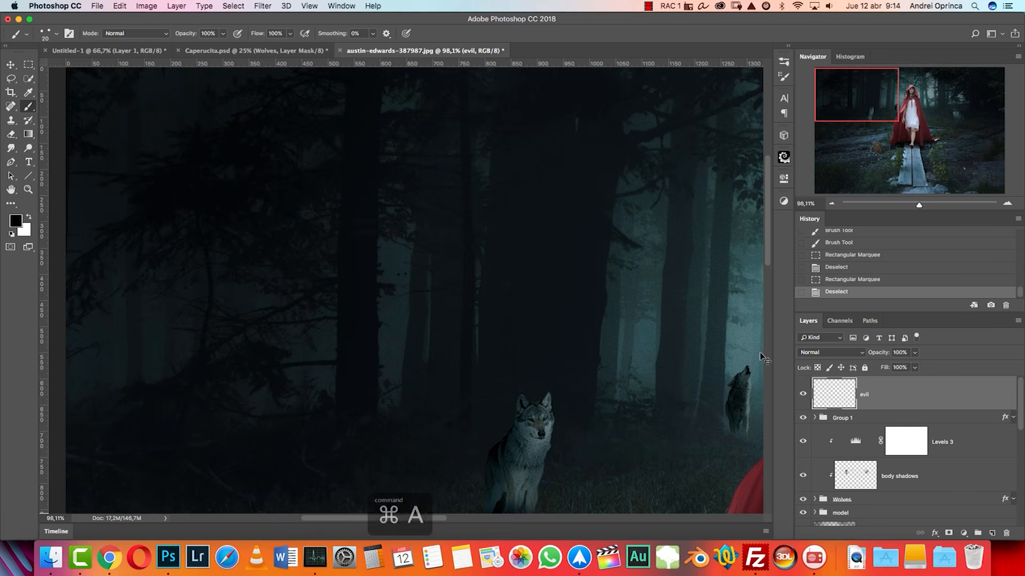
key("Delete")
key("super+d")
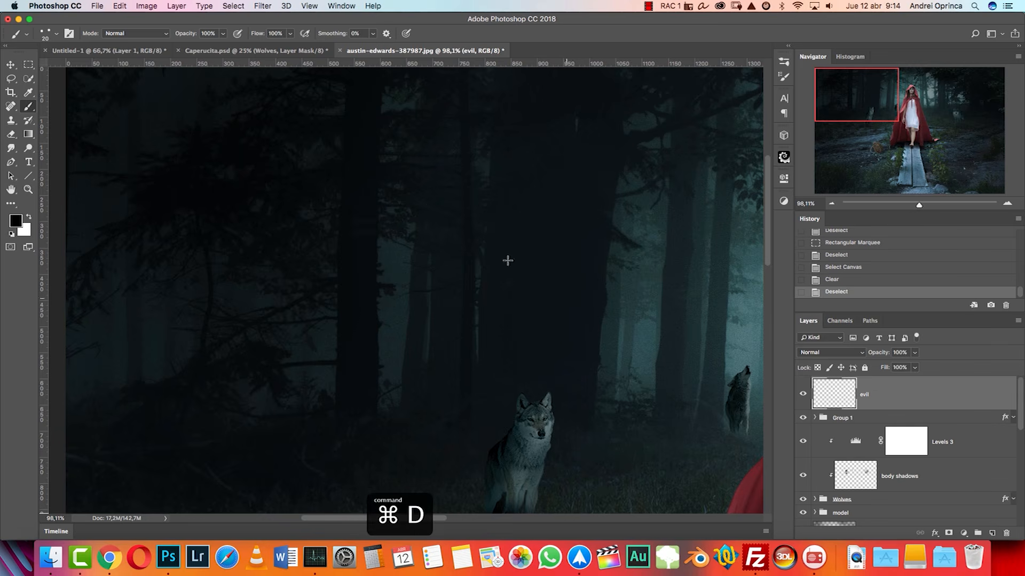
right_click(406, 288)
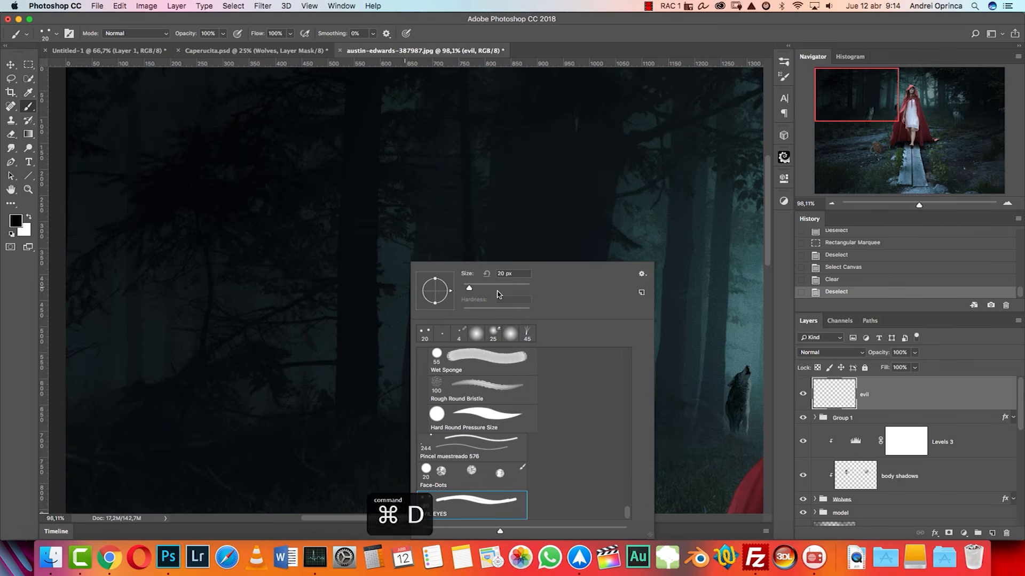
left_click(935, 406)
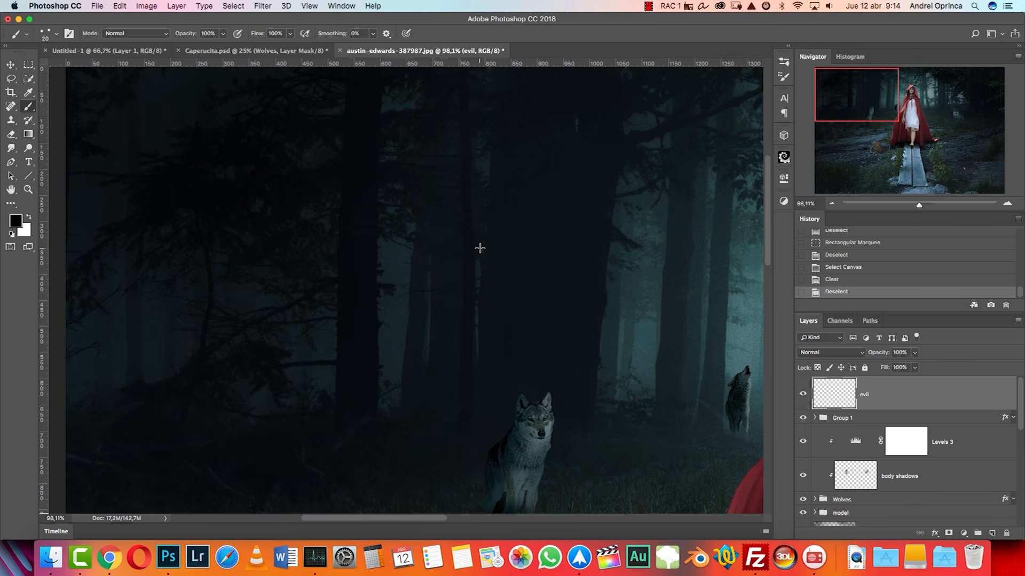
scroll(457, 256, "down", 5)
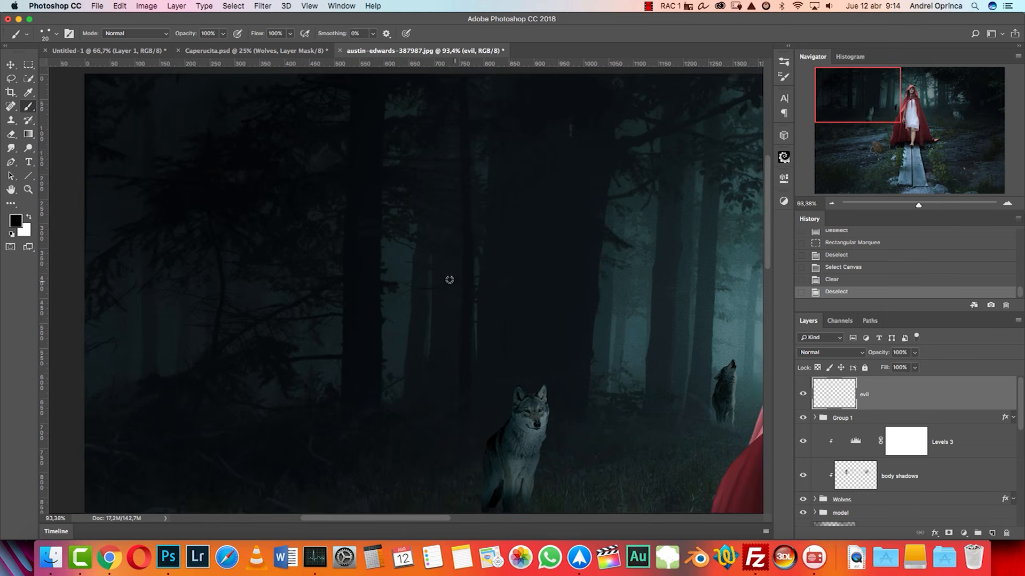
Step: Set the foreground colour to pure red, hex ff0000, with the EVIL EYES brush and the evil layer active
scroll(418, 267, "down", 2)
left_click_drag(530, 307, 256, 253)
right_click(431, 276)
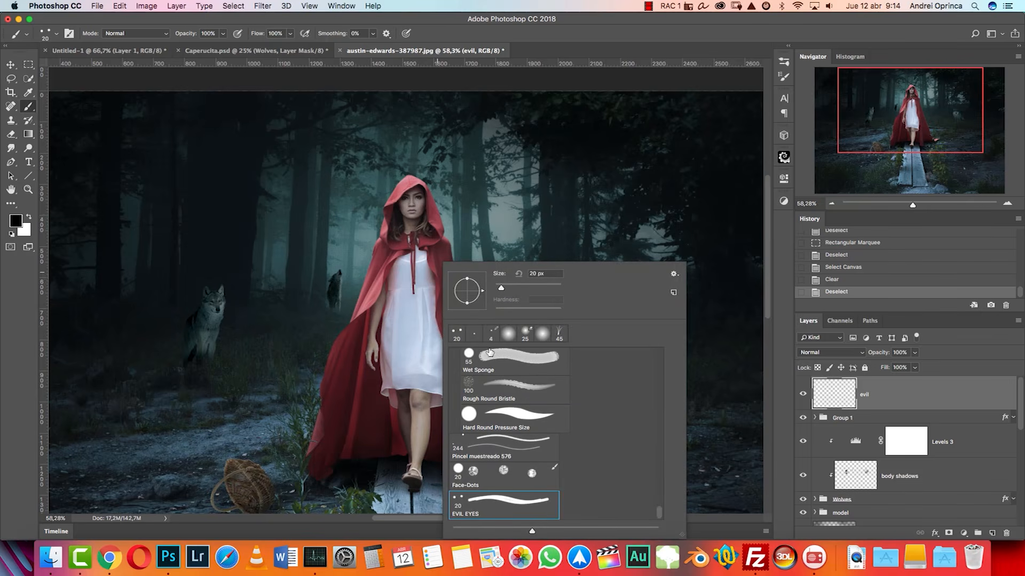
left_click(958, 392)
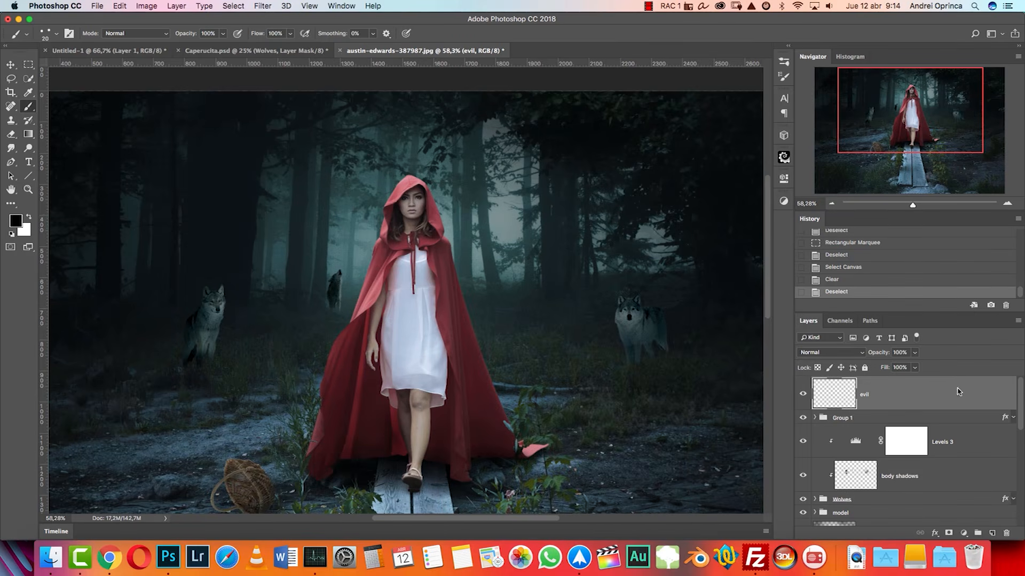
left_click(17, 223)
left_click_drag(787, 164, 917, 59)
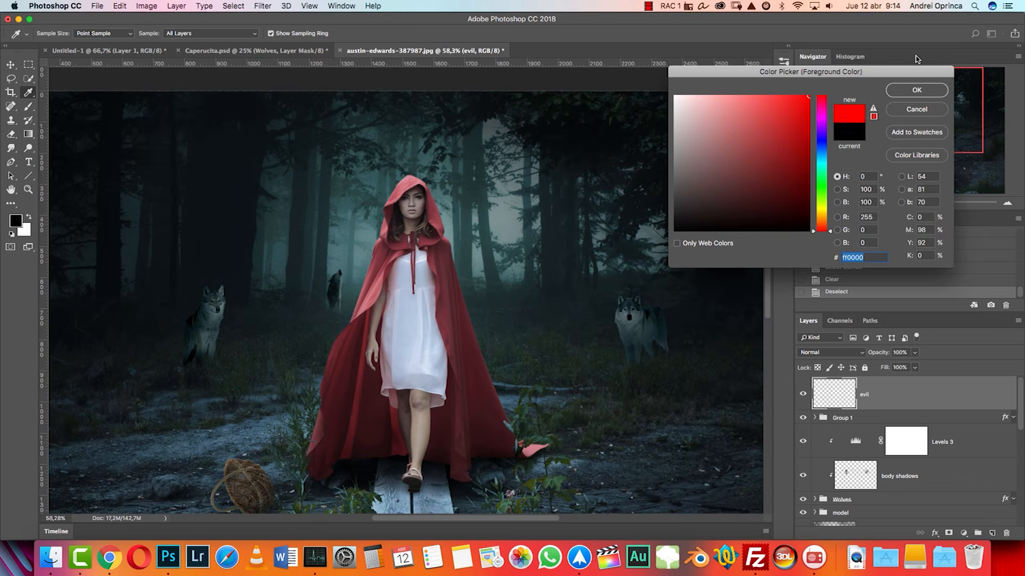
left_click(917, 90)
Step: Try two dabs of red eyes among the trees left of the girl and undo them
key("super+1")
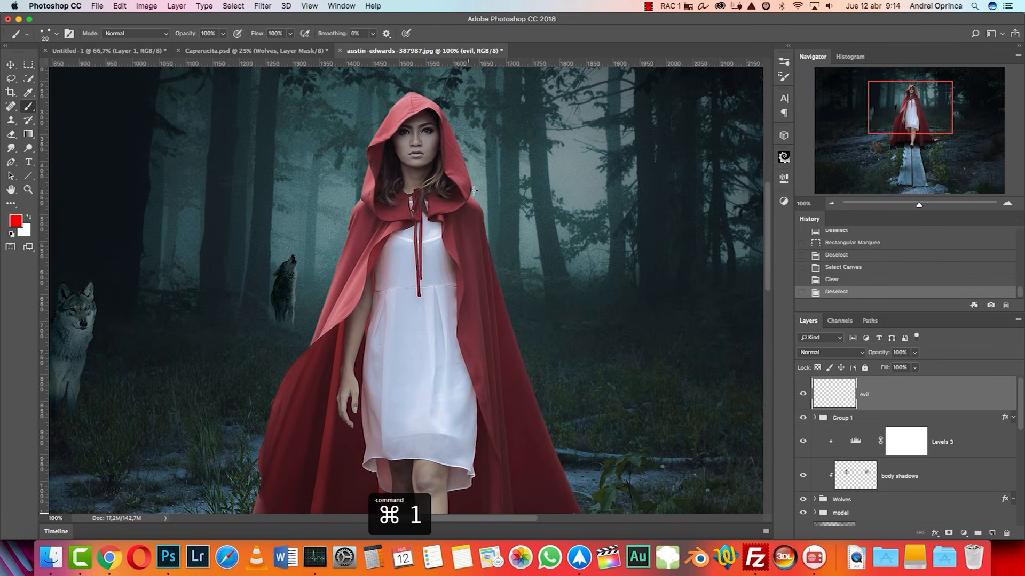
left_click(831, 204)
left_click(831, 203)
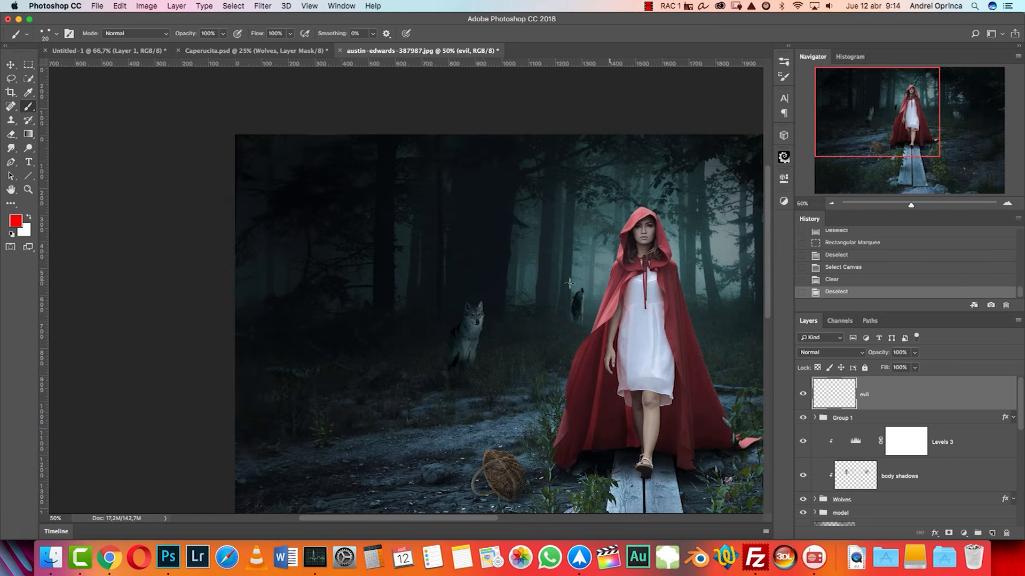
left_click(278, 255)
left_click(407, 243)
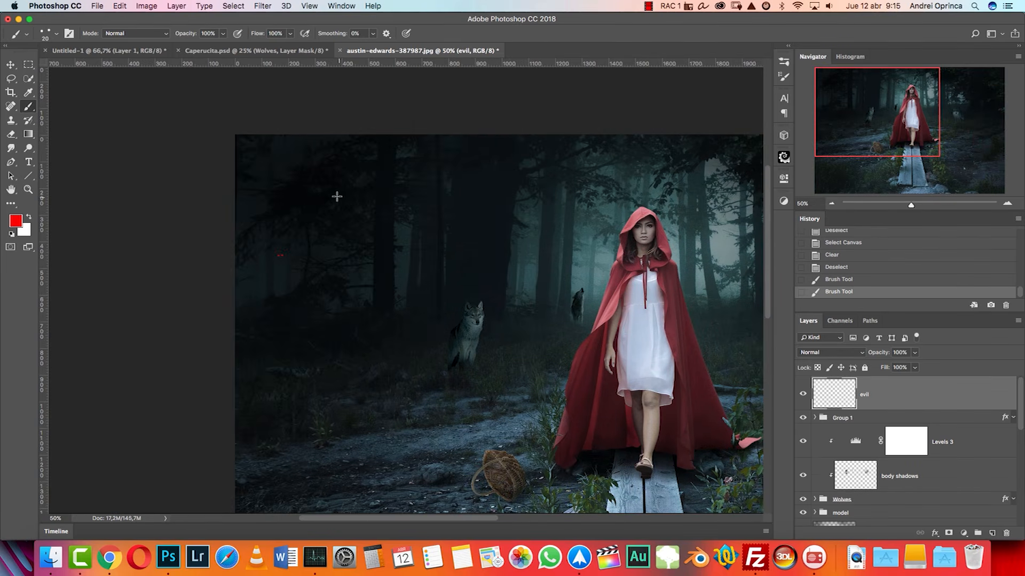
key("alt+super+z")
key("alt+super+z")
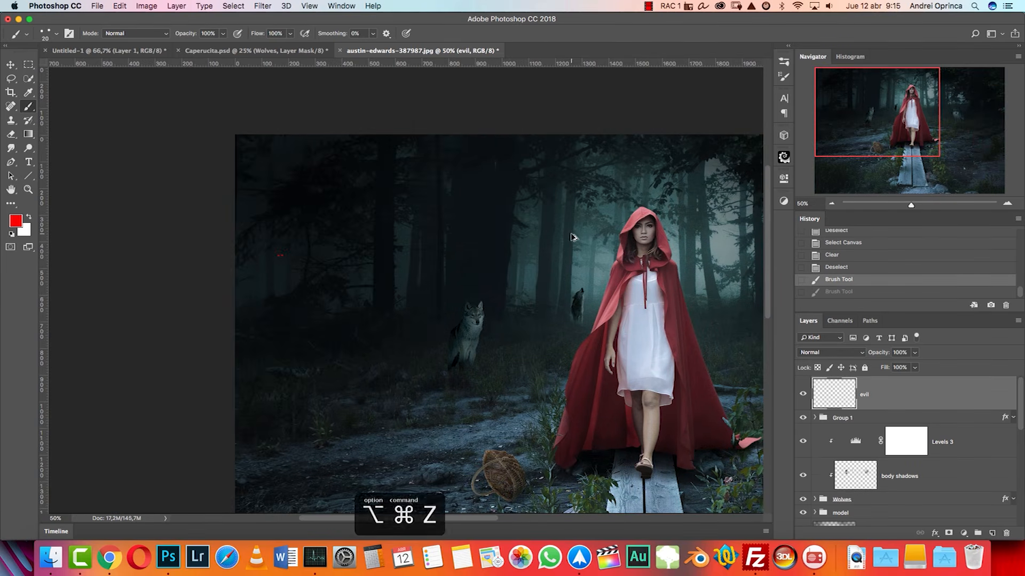
Step: Set the EVIL EYES brush spacing to 981% and turn on shape dynamics with an angle jitter of 11%
left_click(782, 78)
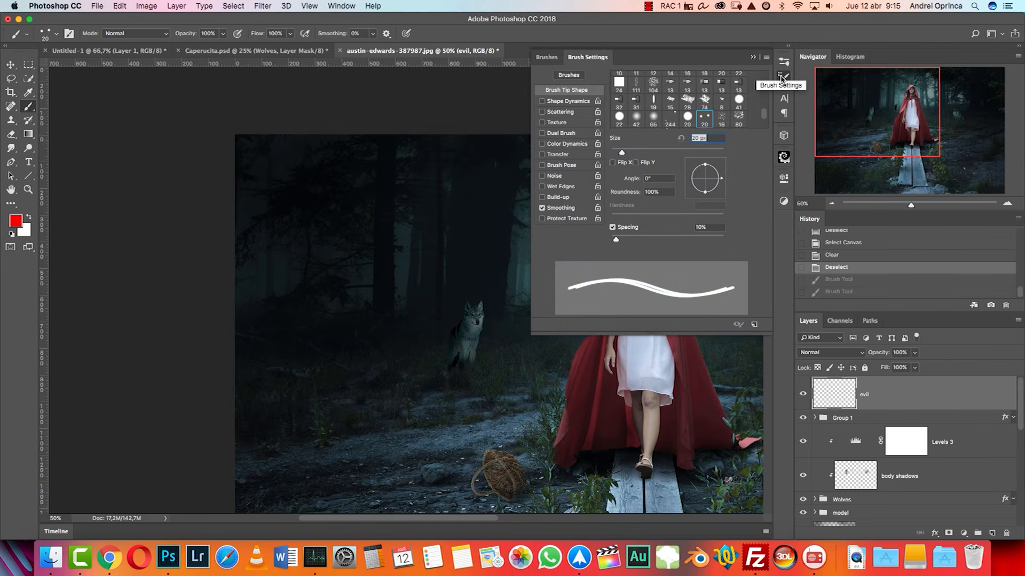
left_click(338, 7)
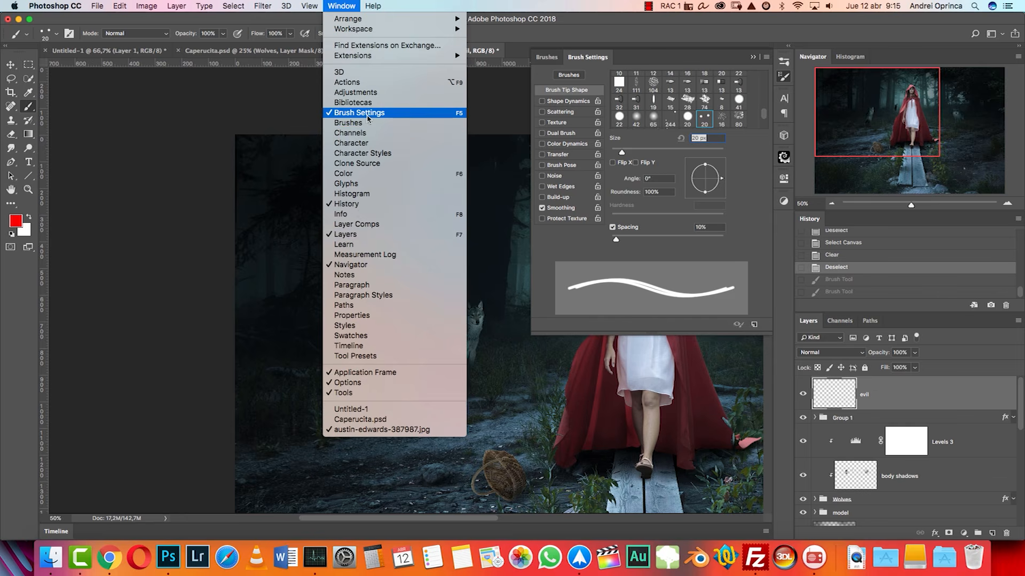
left_click(752, 207)
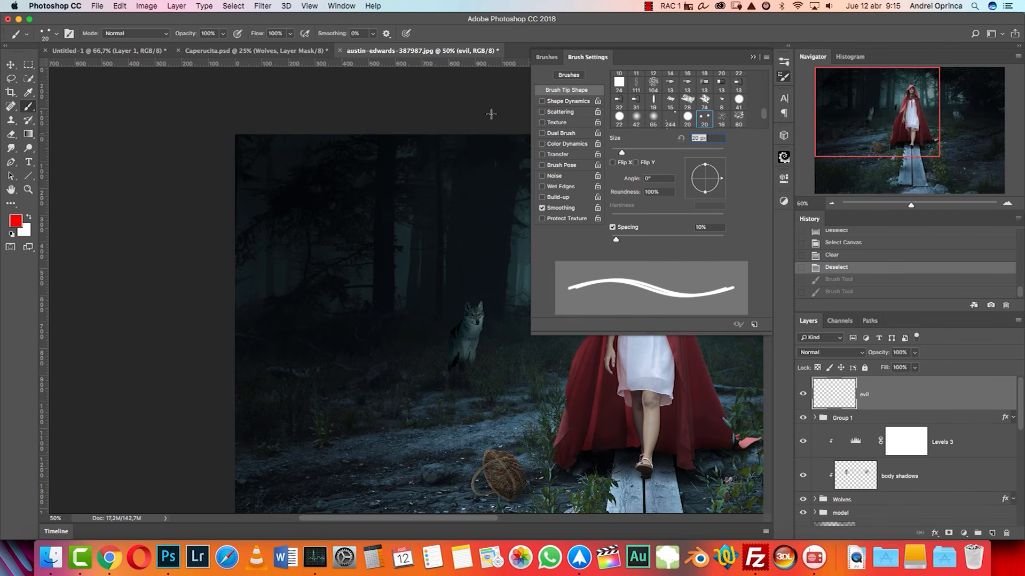
left_click_drag(627, 241, 720, 240)
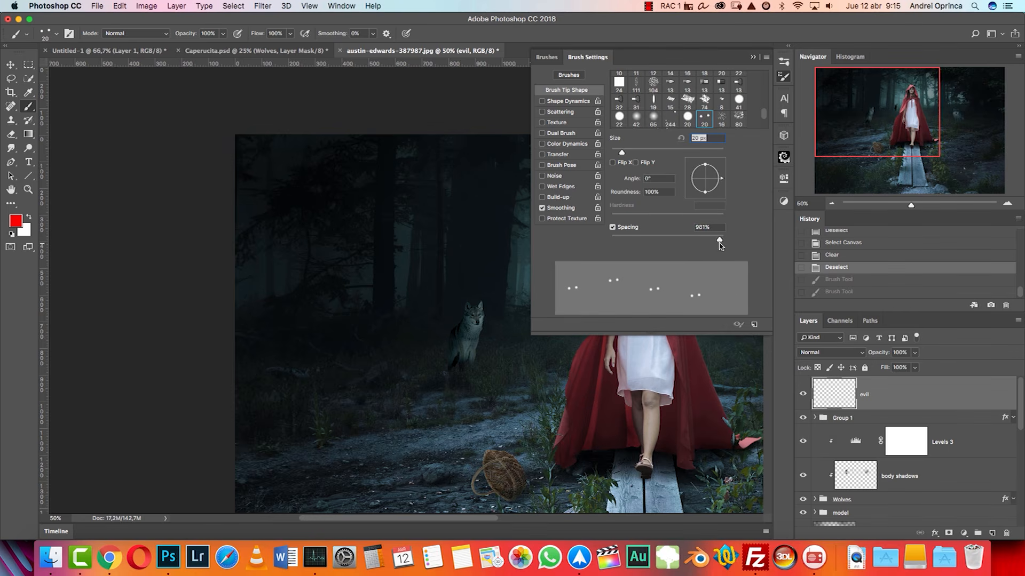
left_click(567, 102)
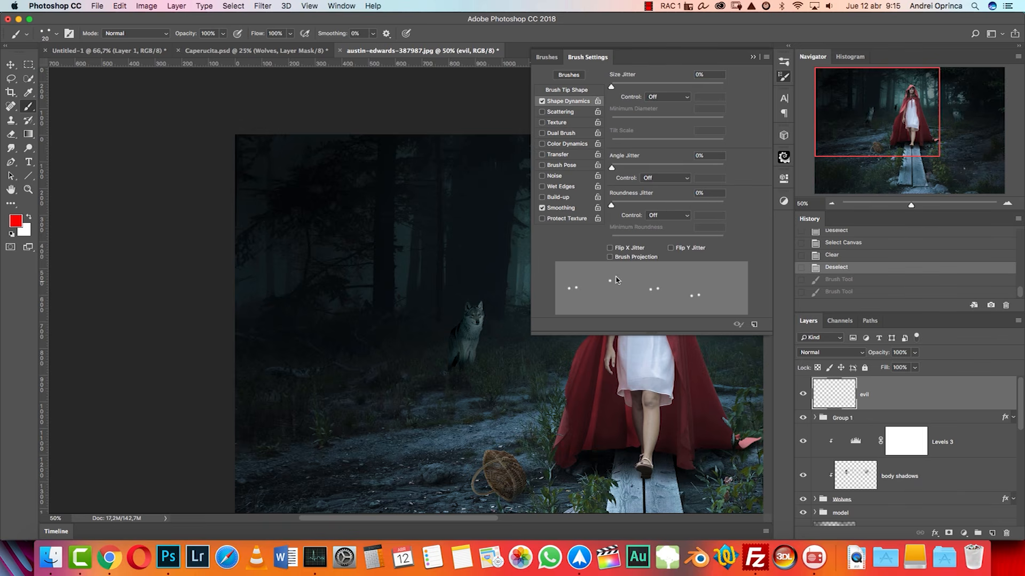
mouse_move(613, 167)
left_mouse_down()
mouse_move(647, 168)
mouse_move(624, 170)
left_mouse_up()
Step: Enable scattering for the EVIL EYES brush at 583% on both axes
left_click(562, 112)
mouse_move(612, 87)
left_mouse_down()
mouse_move(715, 94)
mouse_move(667, 88)
mouse_move(677, 87)
left_mouse_up()
left_click(648, 74)
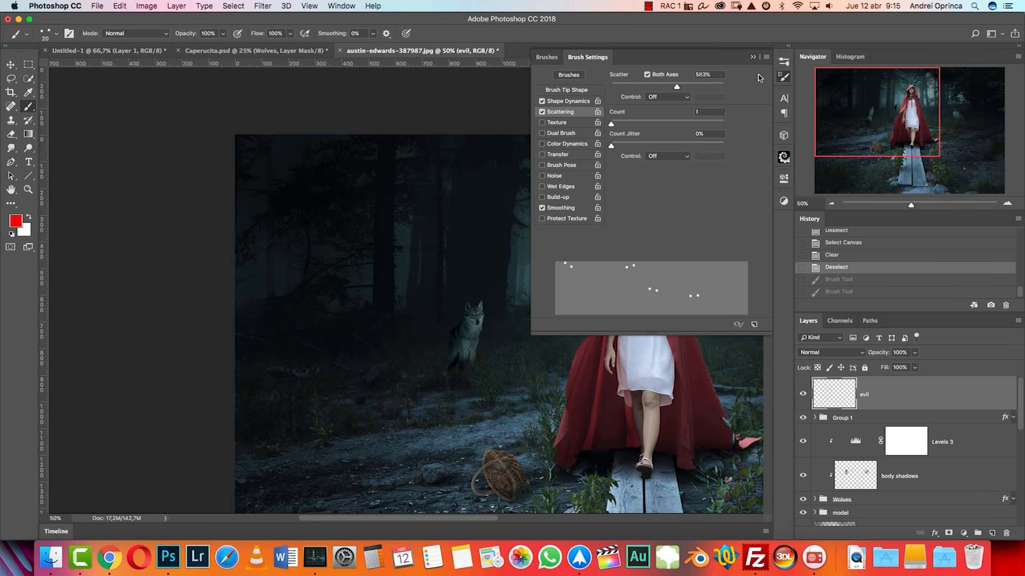
left_click(753, 57)
Step: Test the scattered brush with strokes of red eyes across the left trees and undo them
mouse_move(271, 223)
left_mouse_down()
mouse_move(386, 248)
mouse_move(523, 251)
left_mouse_up()
key("super+z")
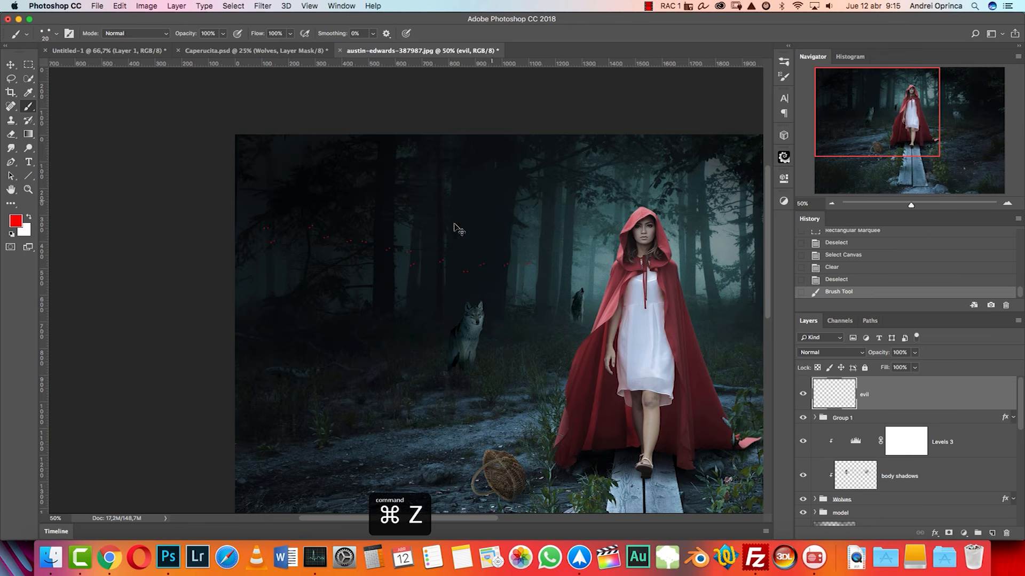
left_click_drag(281, 289, 312, 259)
key("super+z")
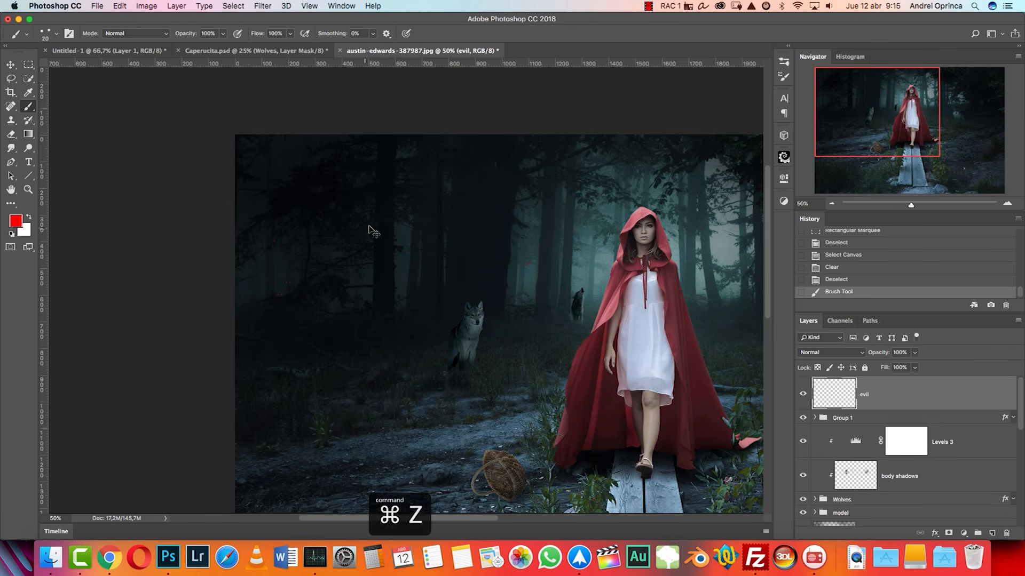
key("super+z")
Step: Increase the EVIL EYES brush spacing to 1000%
left_click(784, 77)
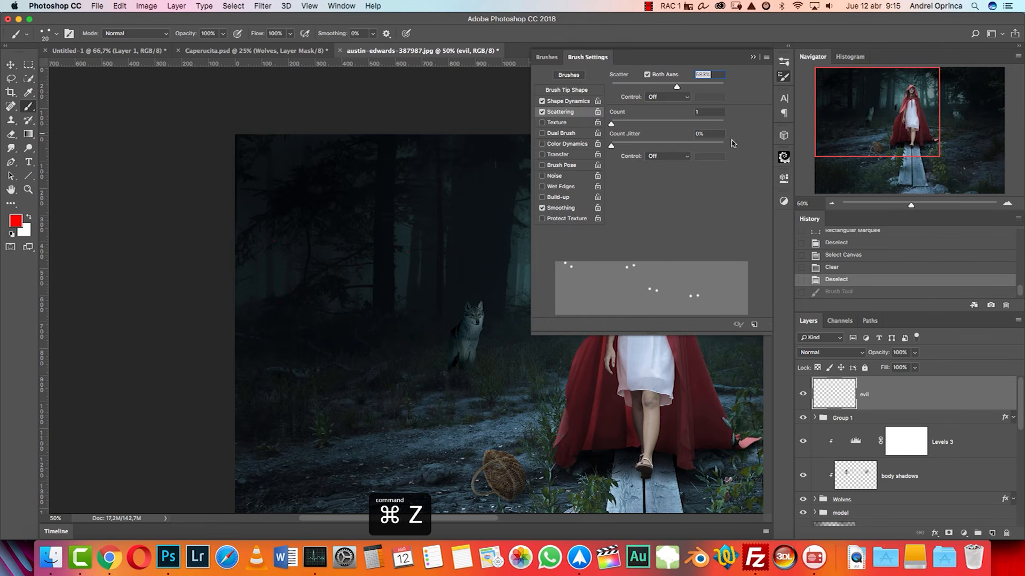
left_click(566, 92)
left_click_drag(710, 242, 728, 243)
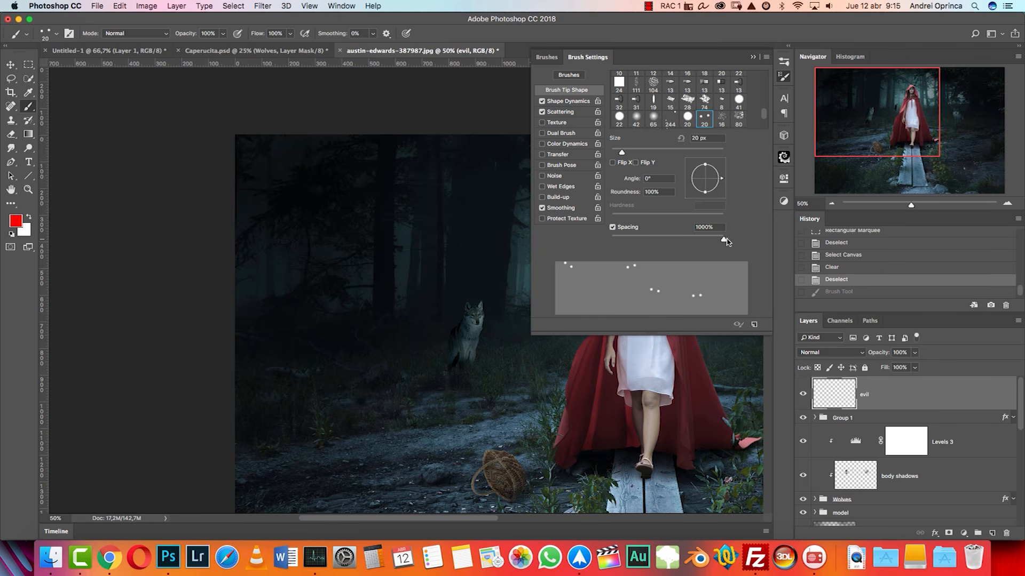
left_click(753, 57)
Step: Try single dabs of red eyes between the left trees and undo them
left_click(269, 245)
key("super+z")
left_click(402, 285)
left_click(410, 241)
key("alt+super+z")
key("alt+super+z")
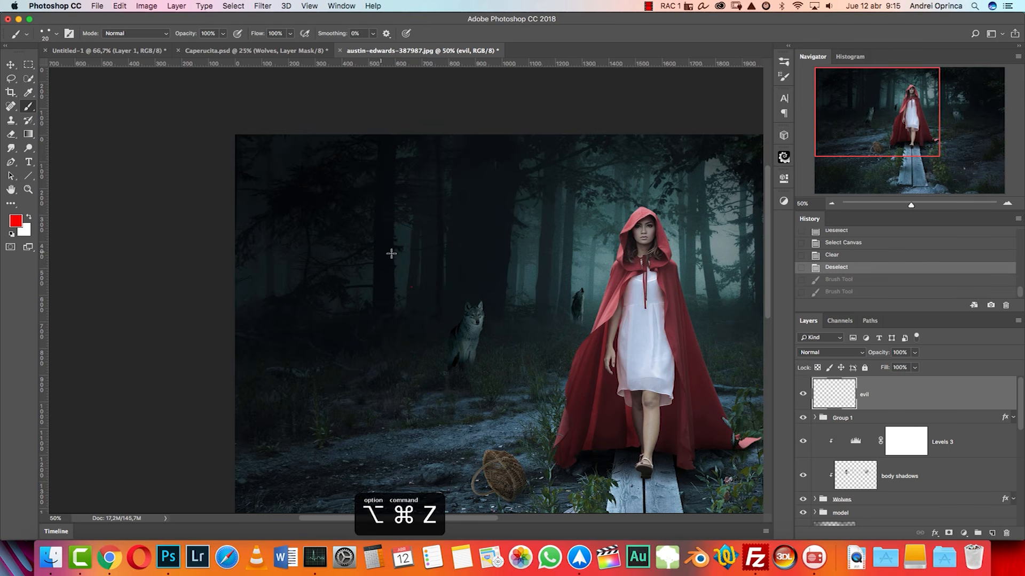
Step: Dab red eyes among the left trees, undoing the later dabs and keeping only the first pair at the far left
left_click(377, 228)
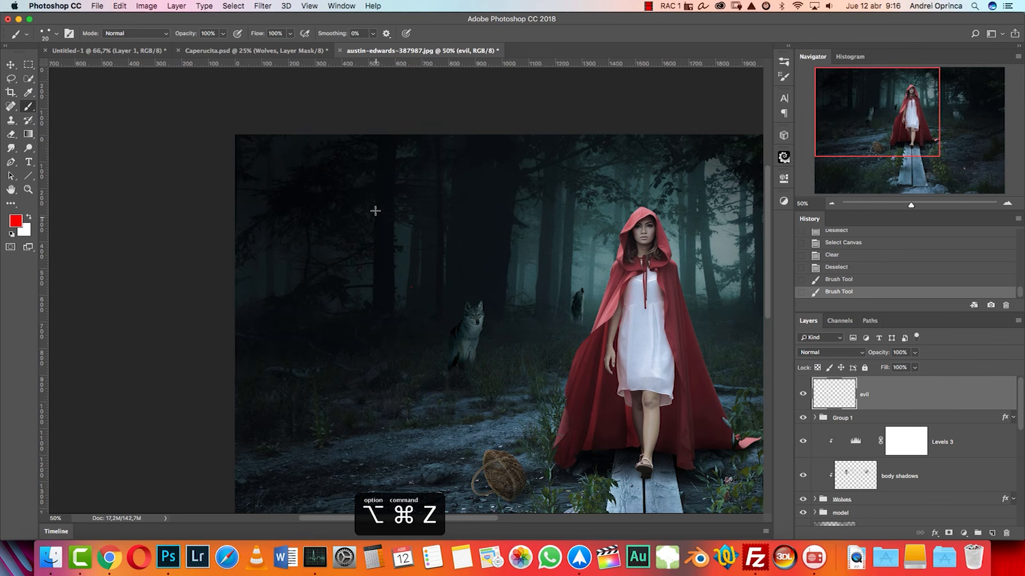
left_click(374, 204)
left_click(411, 155)
key("alt+super+z")
key("alt+super+z")
key("alt+super+z")
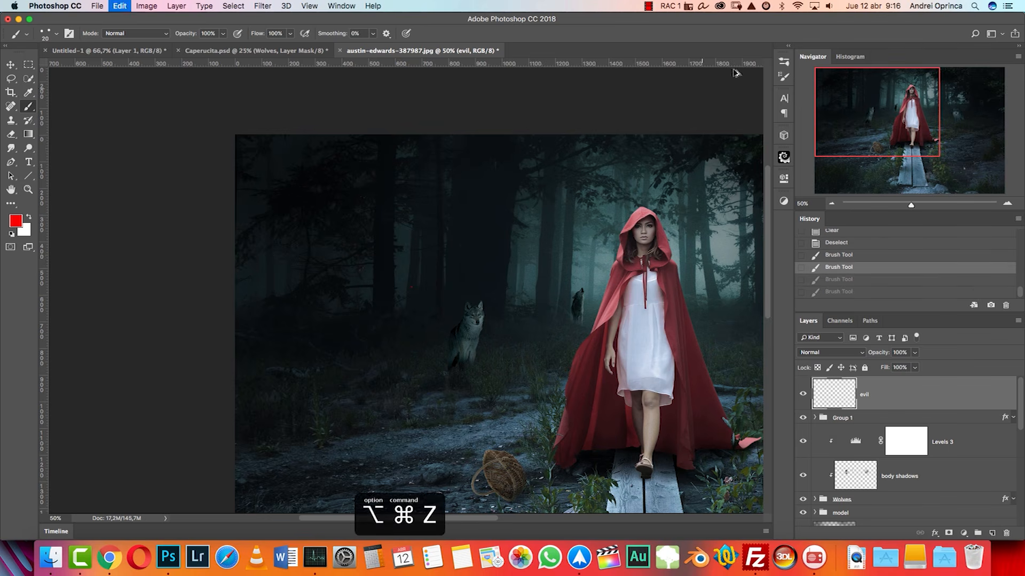
Step: Turn off scattering for the EVIL EYES brush and try a tip spacing of 1%
left_click(781, 64)
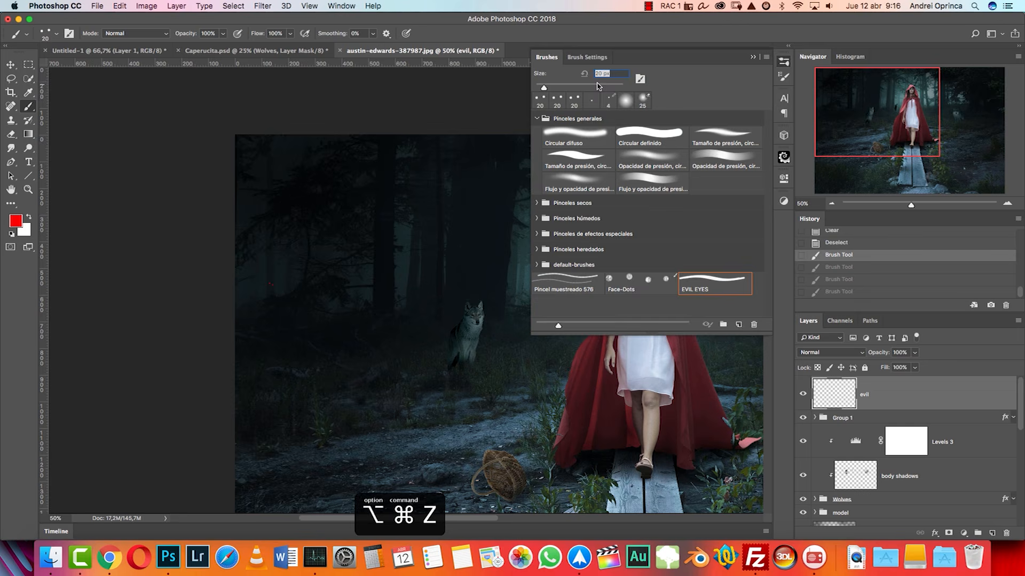
left_click(784, 63)
left_click(783, 77)
left_click_drag(638, 240, 611, 239)
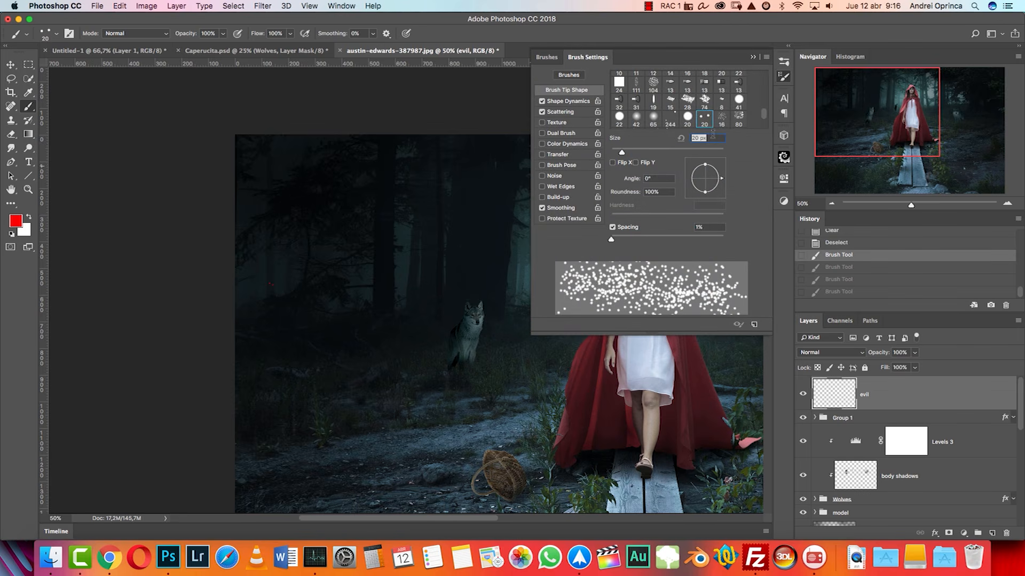
left_click(553, 113)
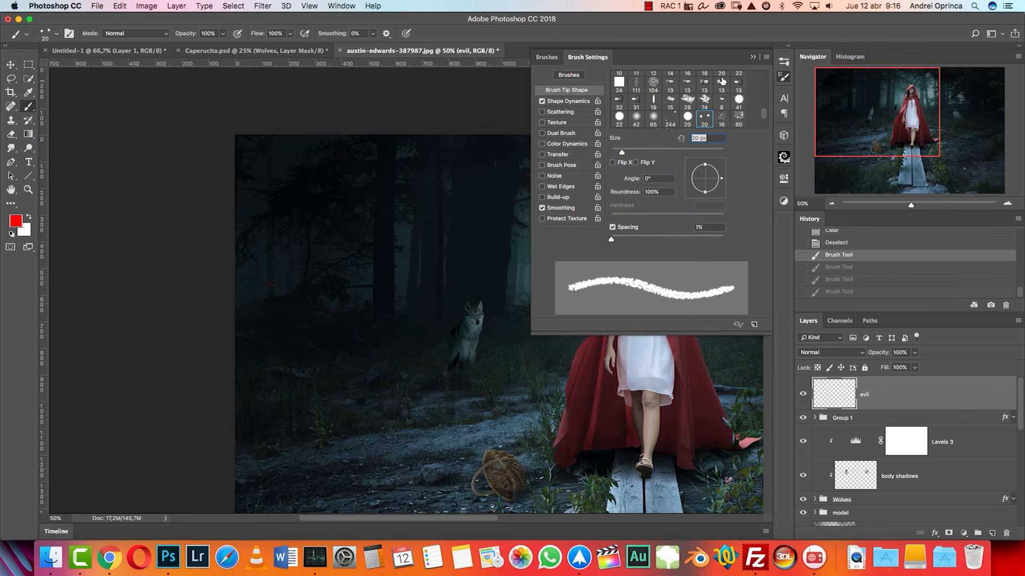
Step: Raise the EVIL EYES tip spacing to around the middle of its range, keeping shape dynamics on
left_click(564, 102)
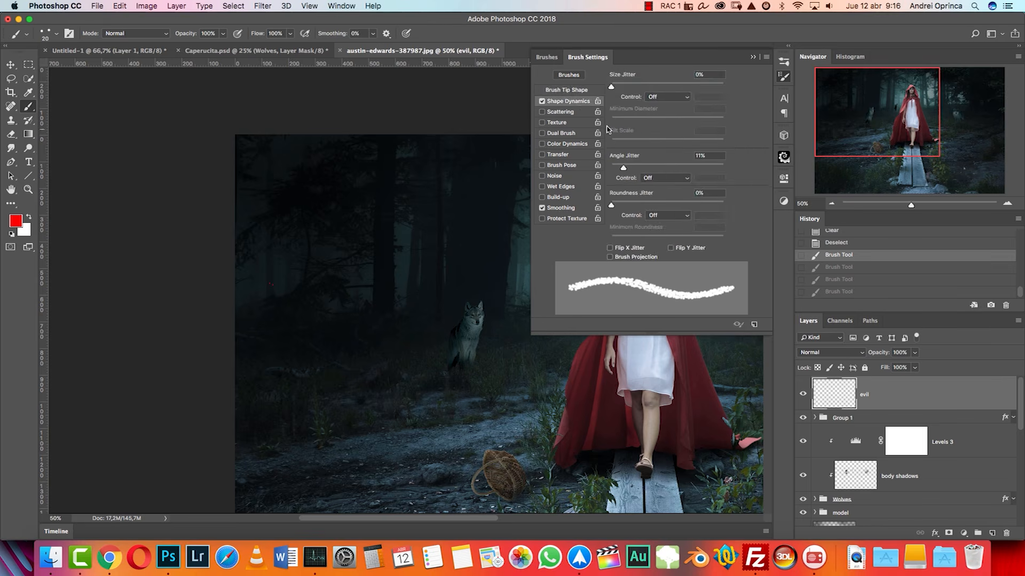
left_click(580, 91)
left_click_drag(613, 240, 676, 240)
left_click(753, 57)
Step: Stamp five single pairs of red eyes at varied heights among the dark trees left of the seated wolf, redoing the lowest one
key("super+1")
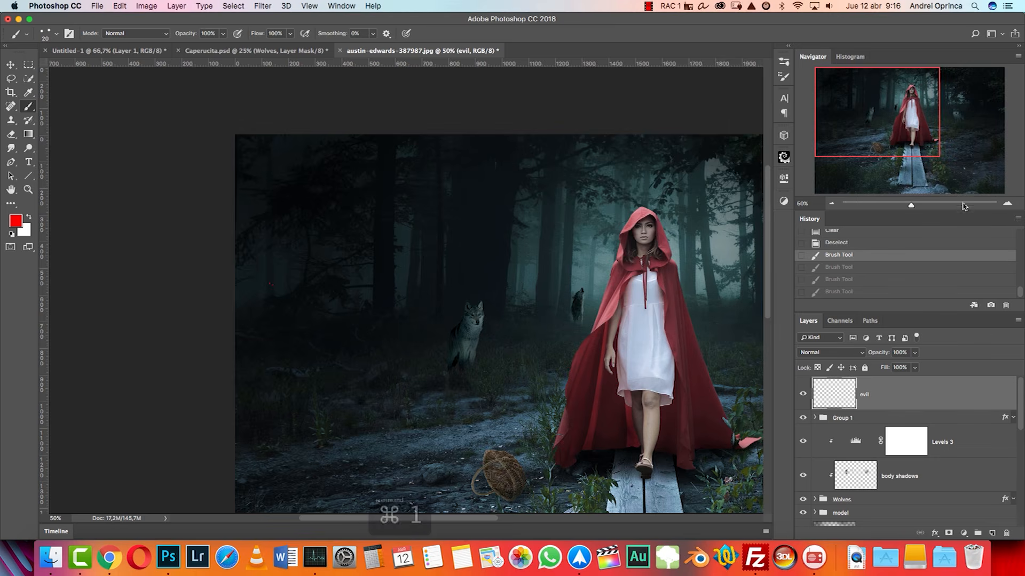
scroll(485, 279, "left", 6)
scroll(485, 279, "up", 2)
left_click(494, 280)
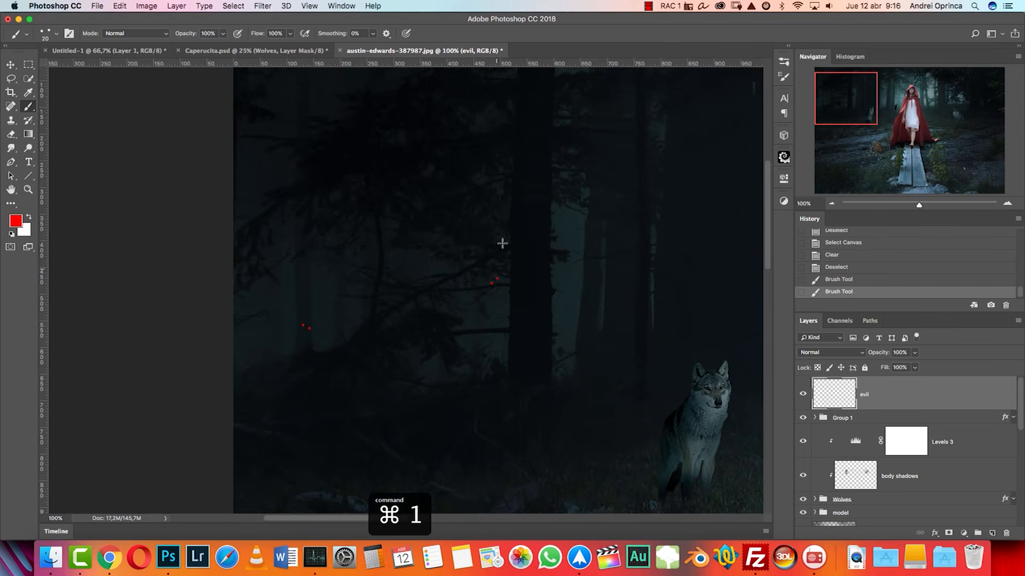
left_click(504, 170)
left_click(661, 116)
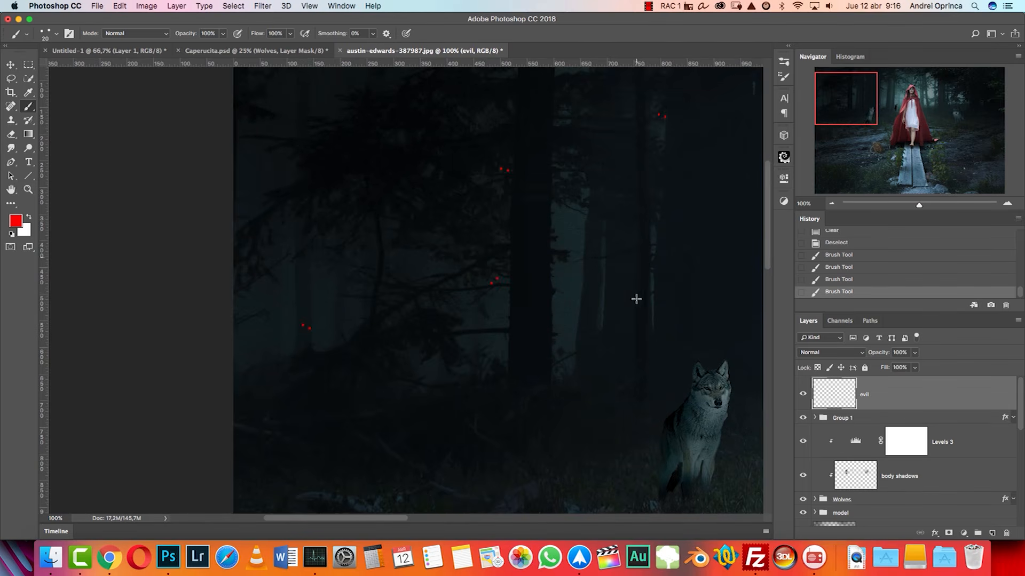
left_click(565, 355)
left_click(440, 374)
key("alt+super+z")
left_click(441, 378)
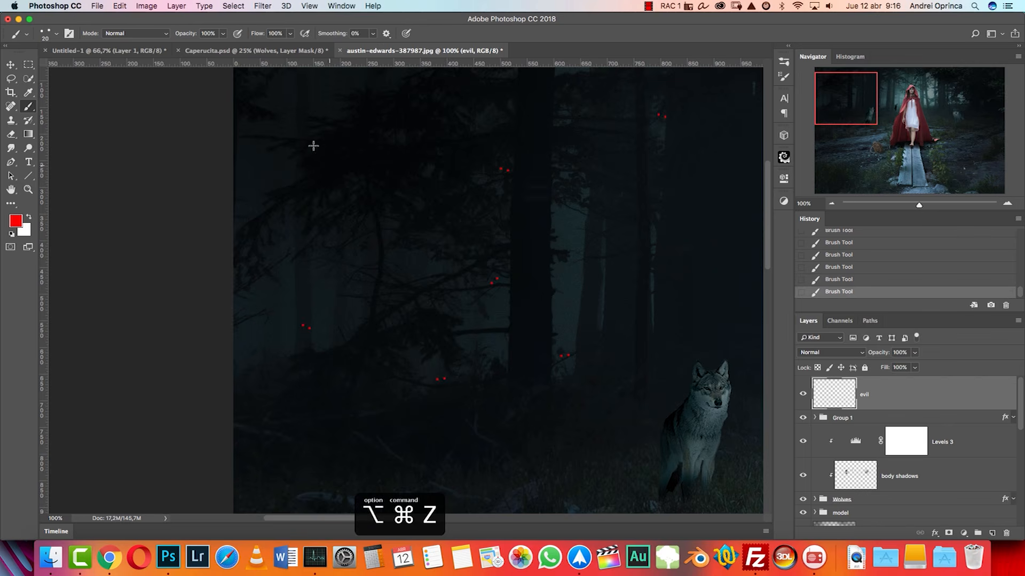
Step: Stamp several pairs of red eyes among the dark trees and foliage right of the girl, above the standing wolf
left_click(968, 131)
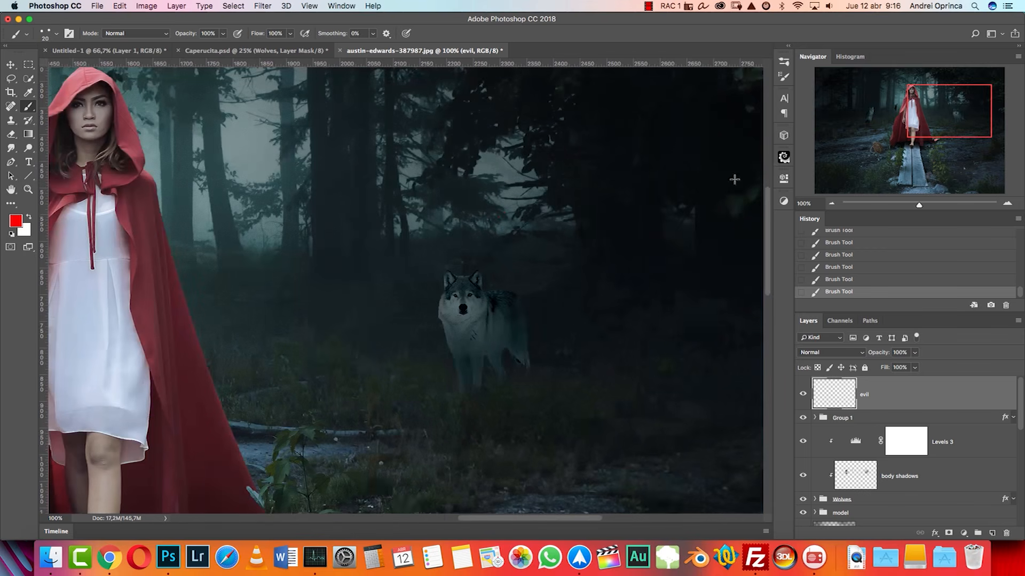
left_click_drag(608, 233, 406, 286)
left_click(481, 269)
left_click_drag(339, 177, 541, 274)
left_click(418, 249)
left_click(471, 195)
left_click(392, 157)
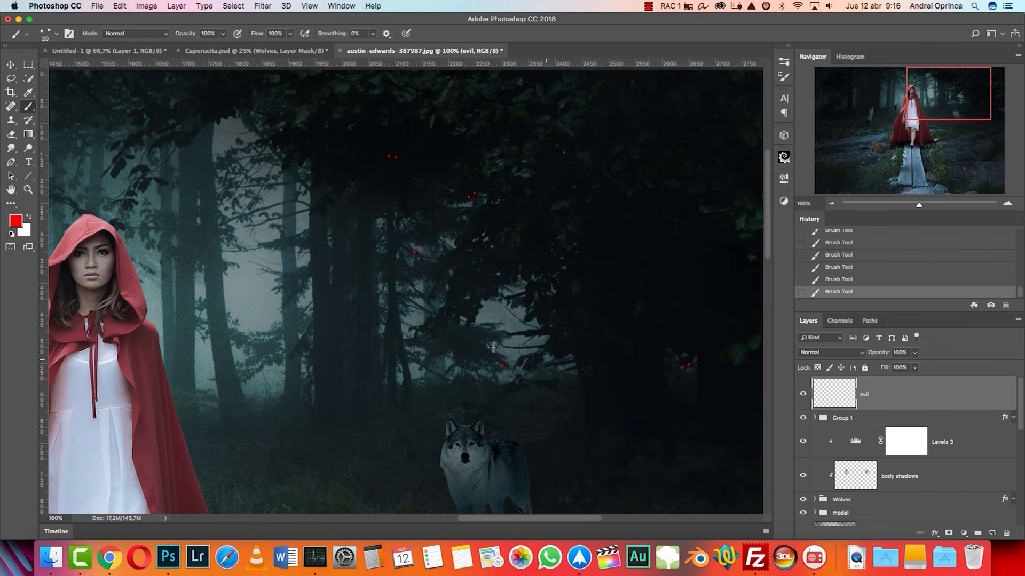
key("super+z")
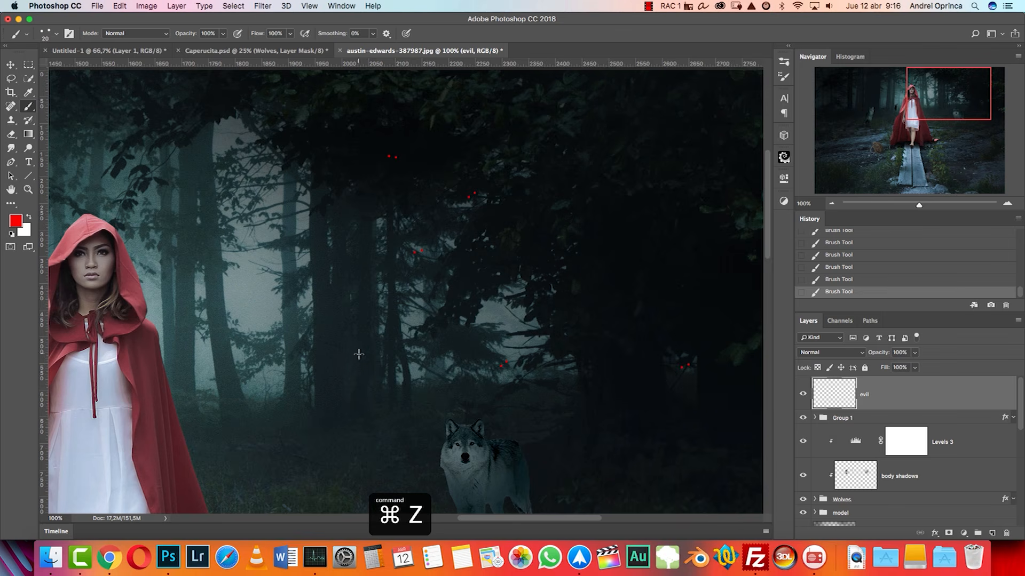
Step: Add two more pairs of red eyes around the wide dark trunk behind the seated wolf
left_click_drag(293, 236, 624, 302)
key("super+r")
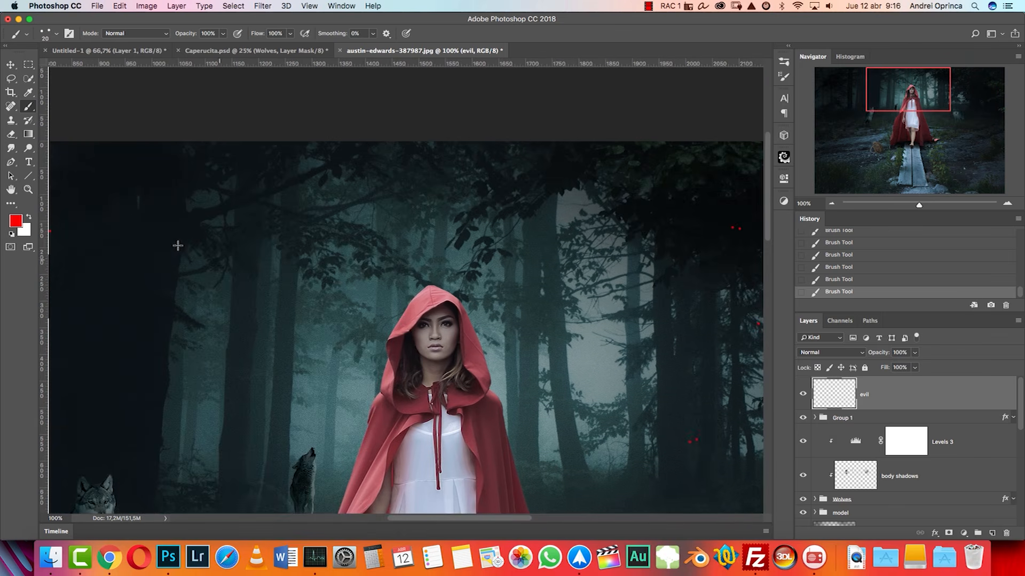
scroll(193, 218, "left", 10)
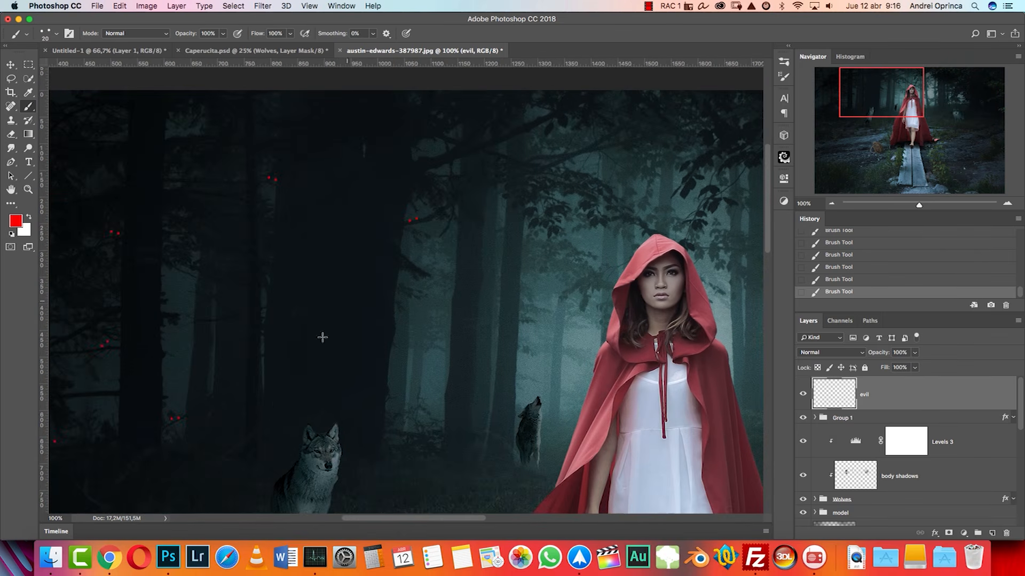
key("super+1")
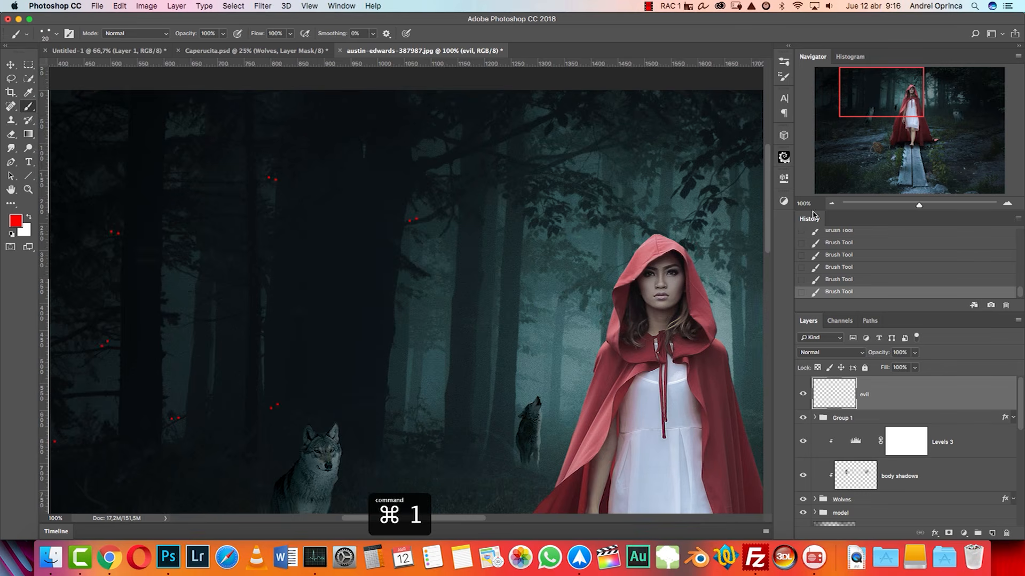
left_click(830, 207)
left_click(831, 205)
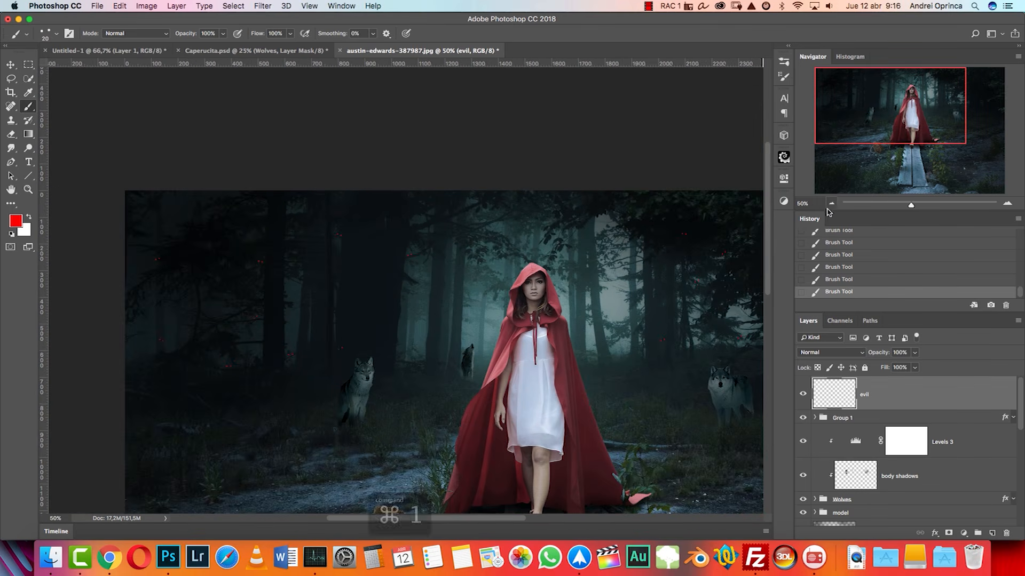
Step: Add a drop shadow to the evil layer and change its colour to bright red with the copied hex code
key("super+1")
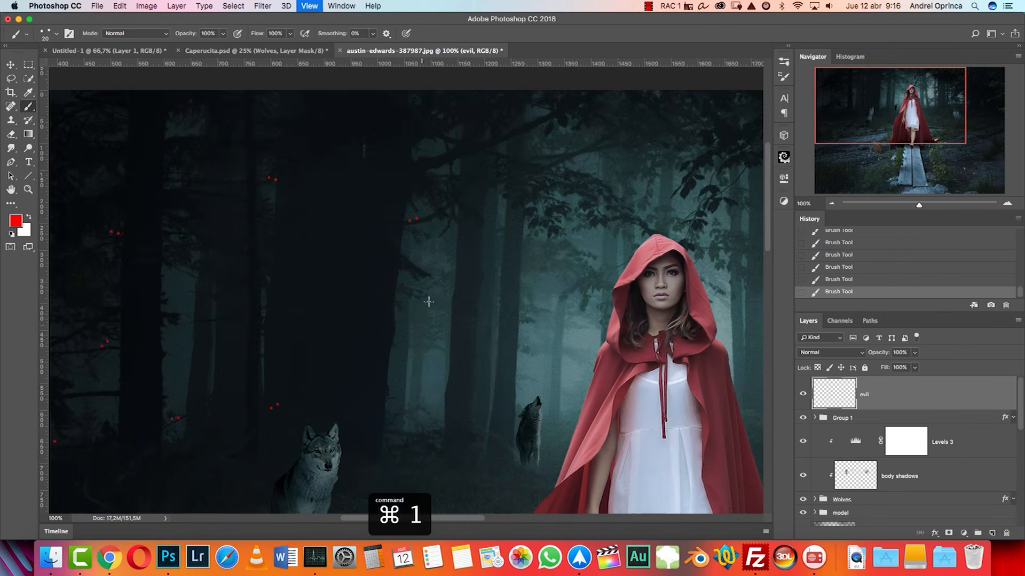
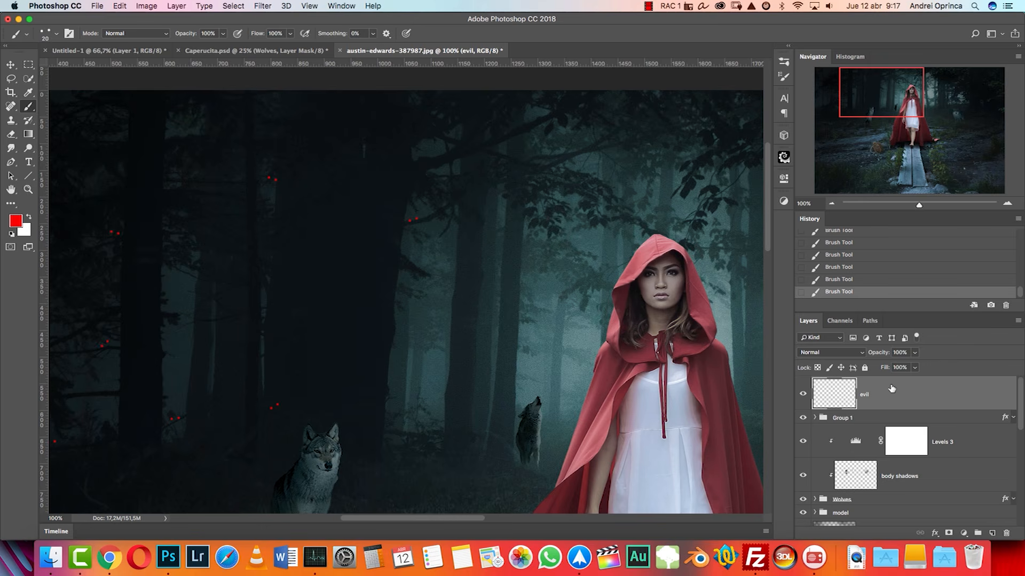
double_click(966, 395)
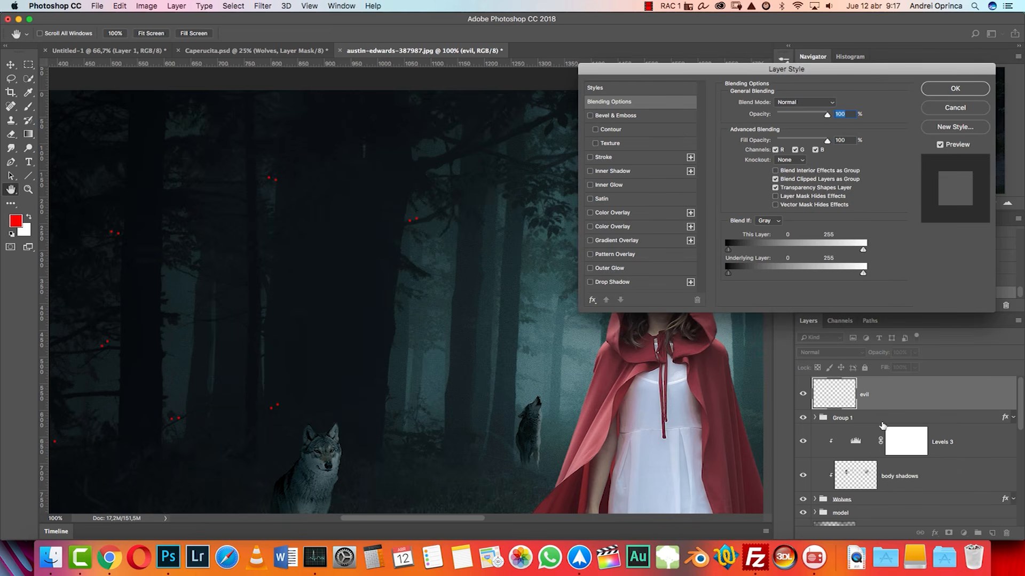
left_click(599, 283)
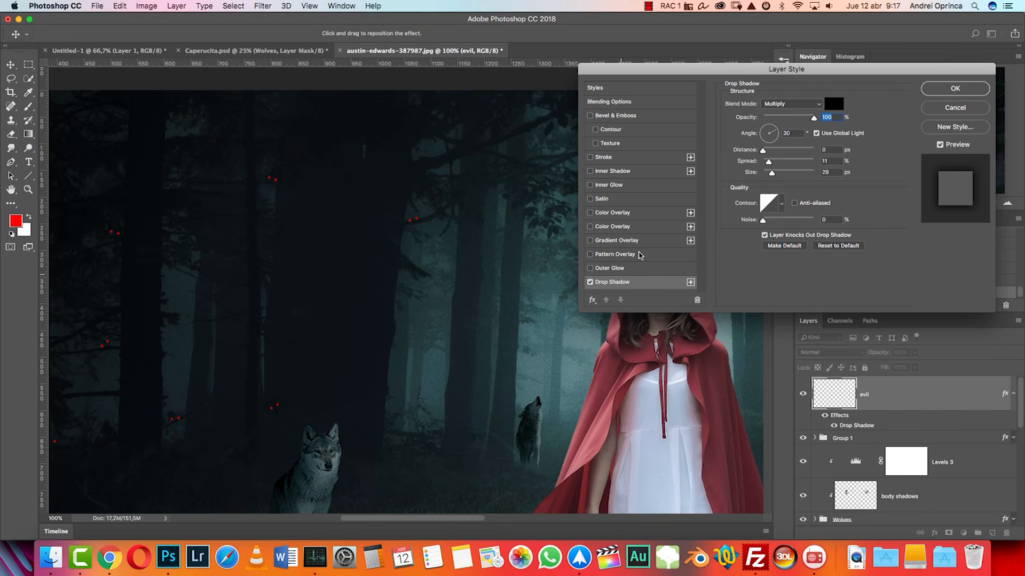
left_click(835, 104)
left_click(872, 255)
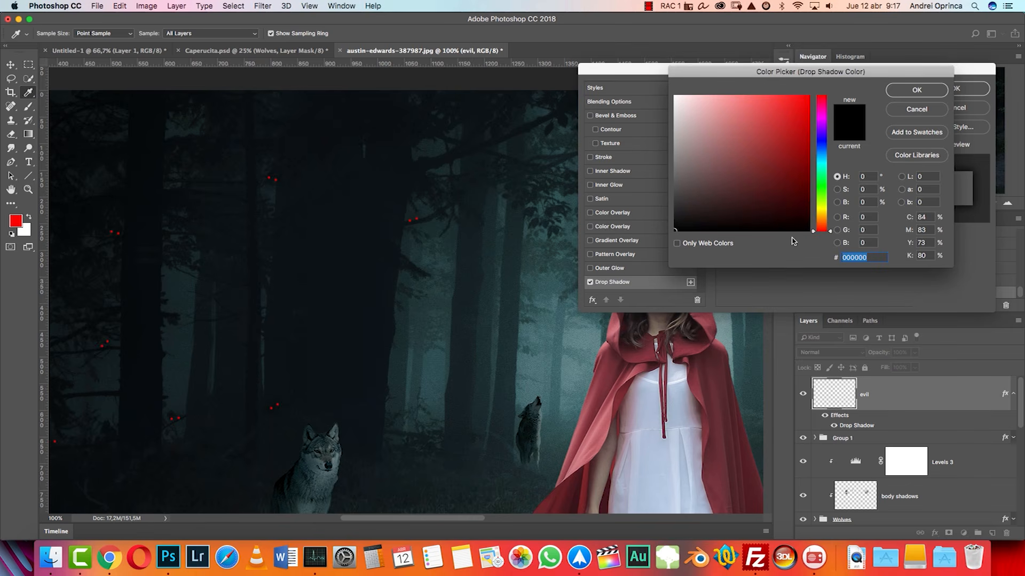
key("super+v")
left_click(917, 90)
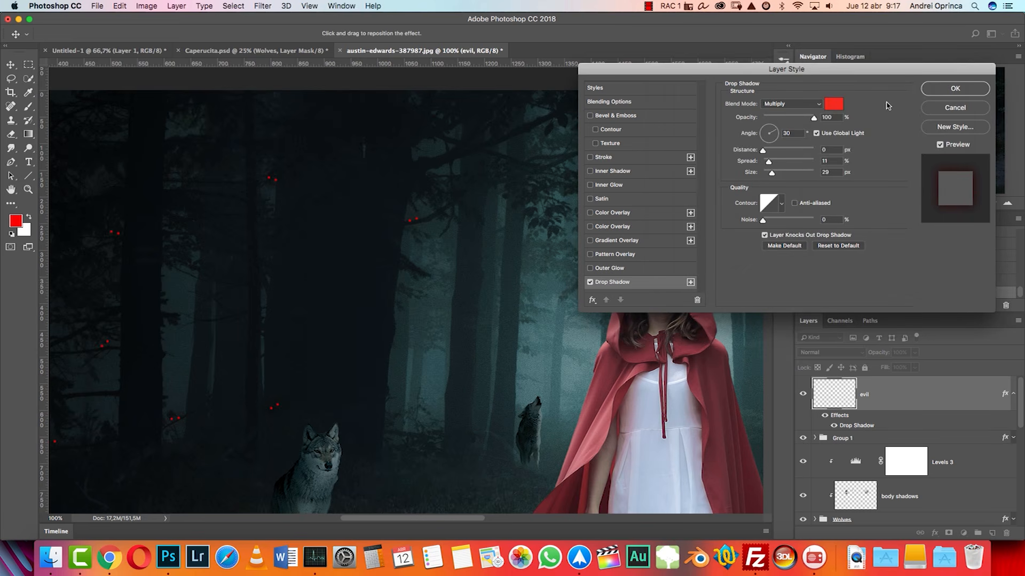
Step: Set the red drop shadow to Normal blending, 90° angle without global light, 9% spread and 16 px size, comparing it on and off
double_click(793, 132)
double_click(832, 159)
key("Down")
key("Down")
left_click_drag(815, 168, 748, 181)
type("16")
left_click(590, 282)
left_click(590, 282)
left_click(791, 104)
left_click(774, 73)
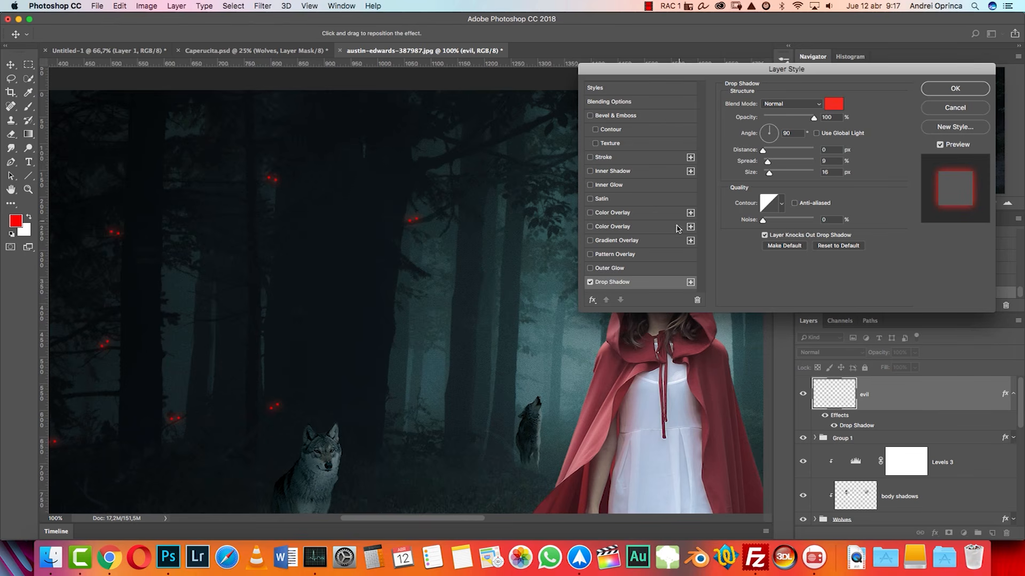
Step: Try an inner shadow on the evil layer, coloured white (ffffff) with Color Dodge blending
left_click(590, 269)
left_click(590, 268)
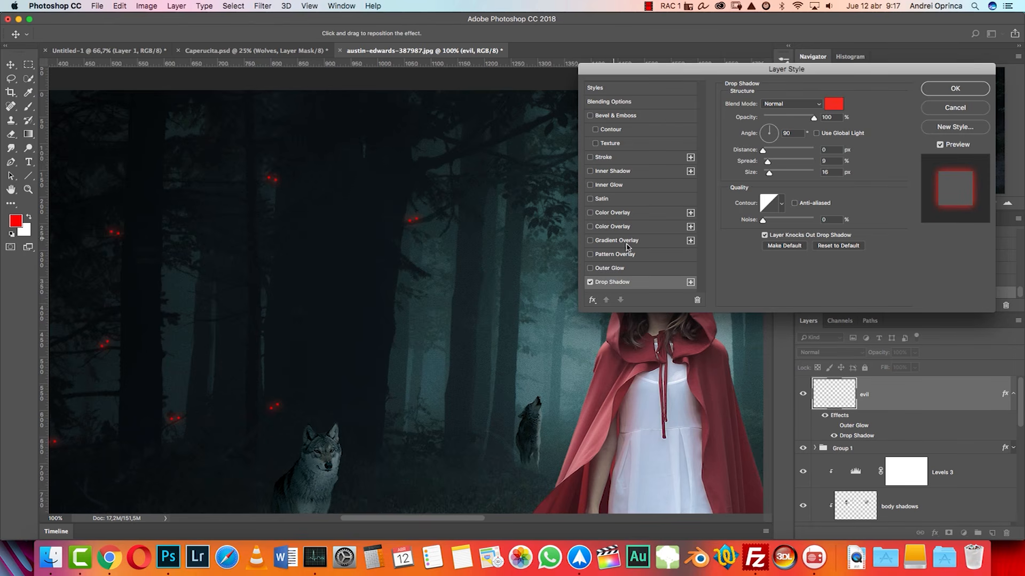
left_click(617, 173)
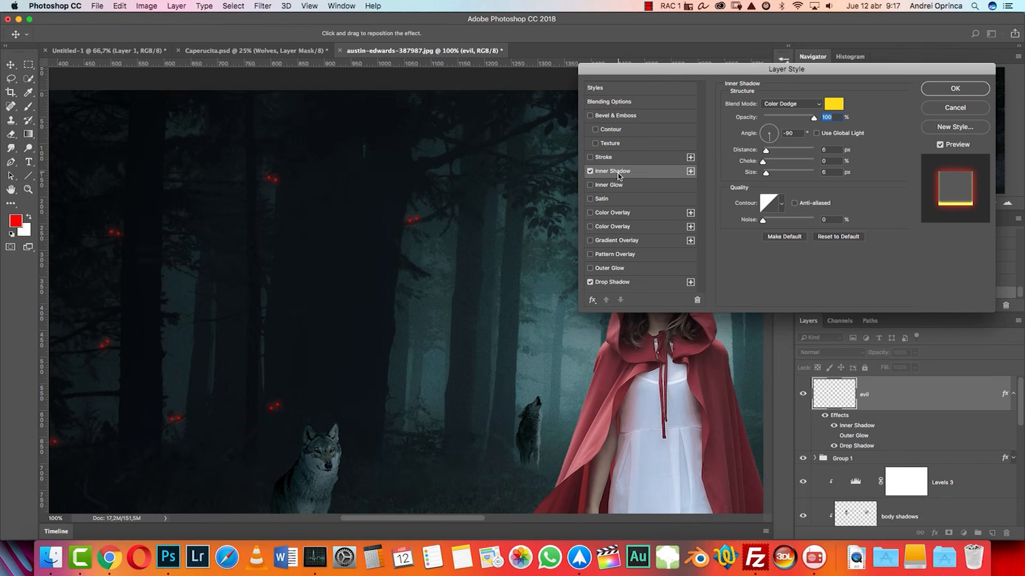
left_click(835, 105)
left_click_drag(710, 114, 627, 53)
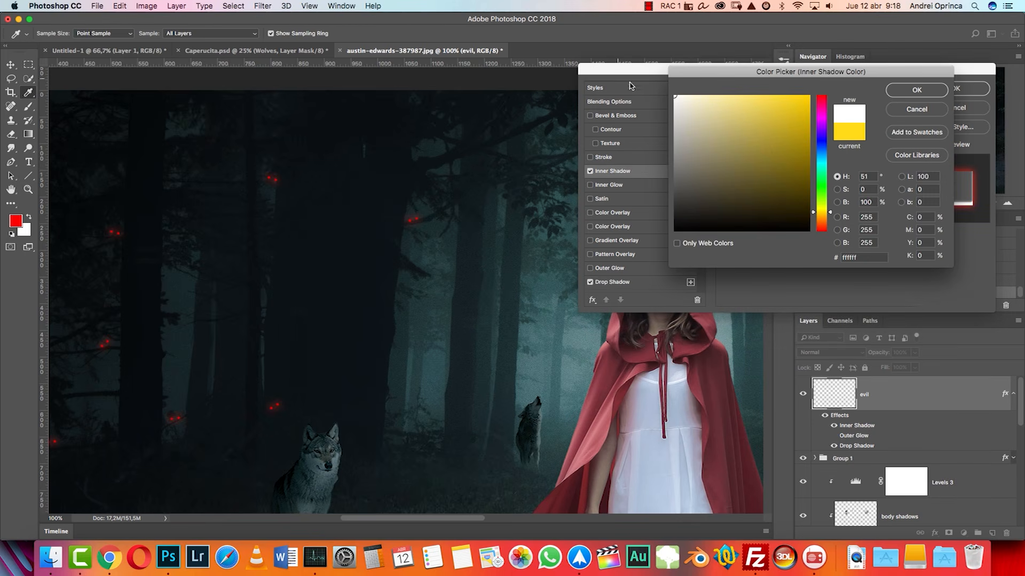
left_click(913, 95)
left_click(798, 105)
left_click(793, 109)
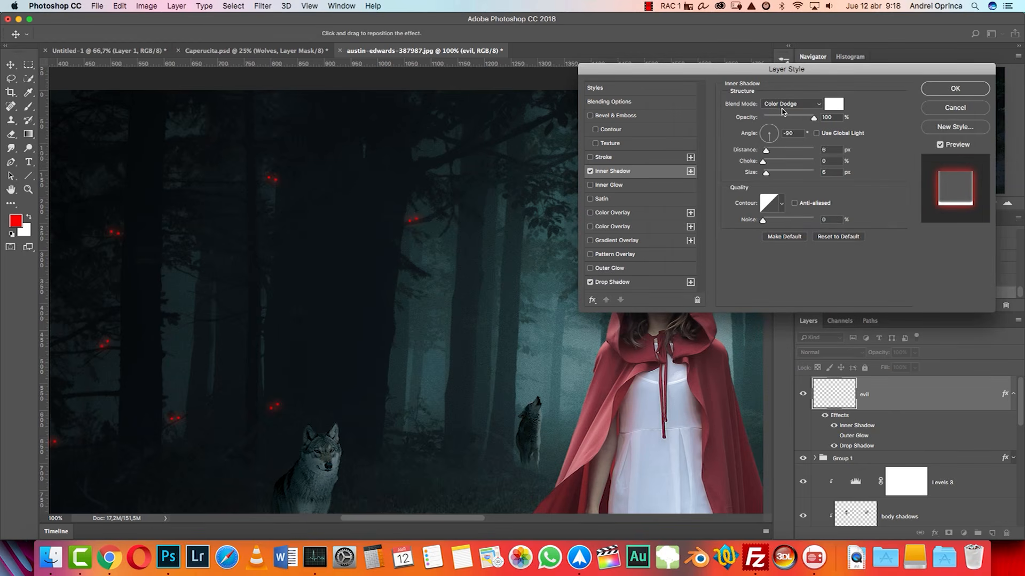
Step: Try the inner shadow with an 89° angle, 22% choke and 2 px size, comparing it on and off
double_click(788, 134)
type("89")
left_click(829, 161)
type("22")
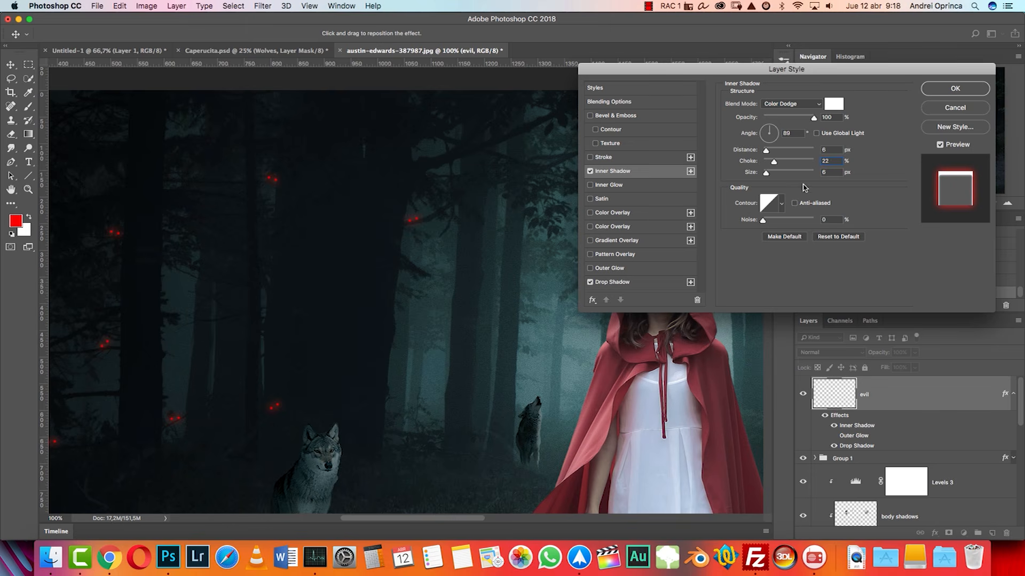
left_click(825, 172)
type("2")
left_click(590, 171)
left_click(590, 171)
Step: Try a colour overlay on the evil layer in dark red BF191D
left_click(602, 213)
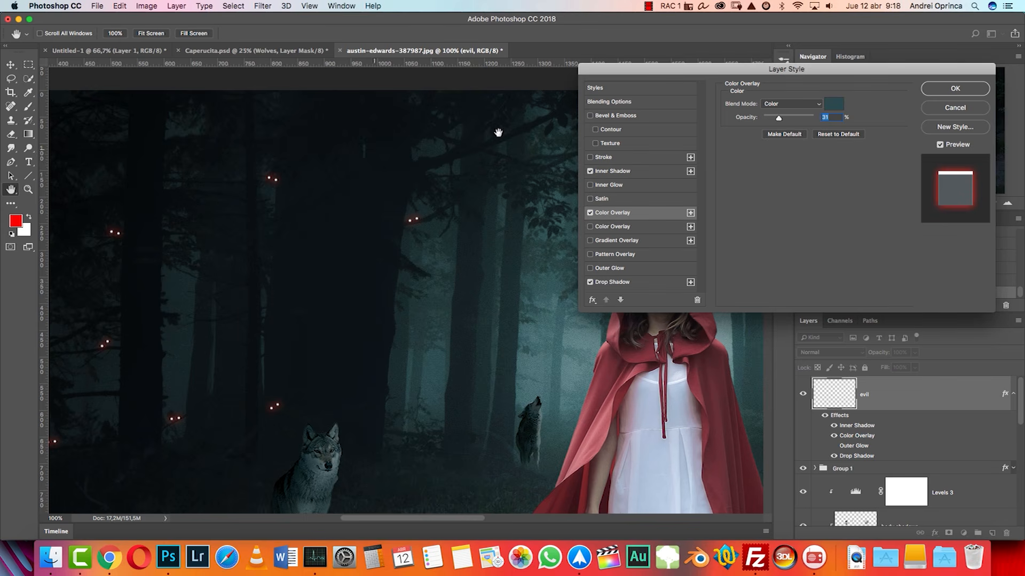
left_click(834, 104)
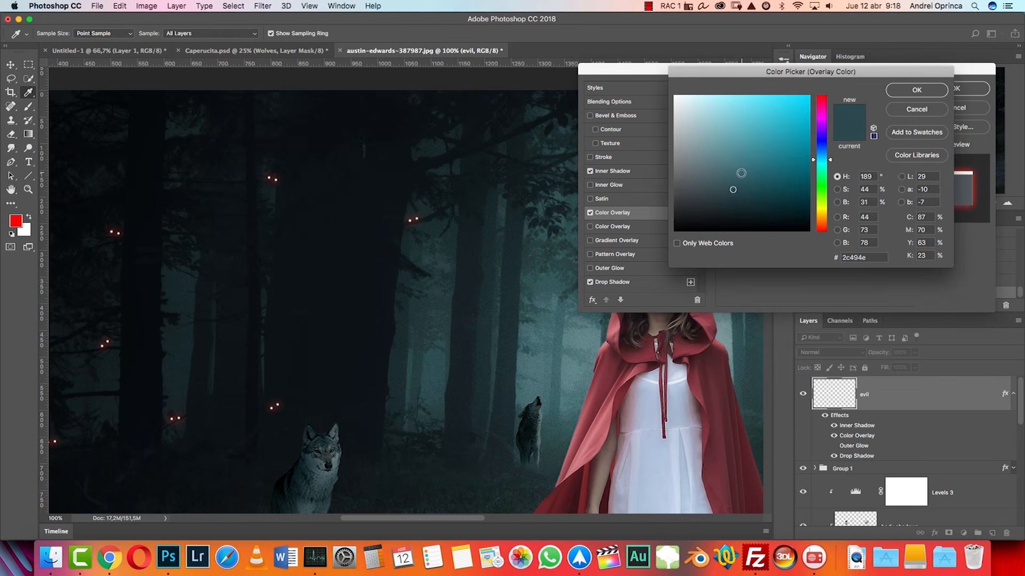
double_click(874, 257)
type("BF19")
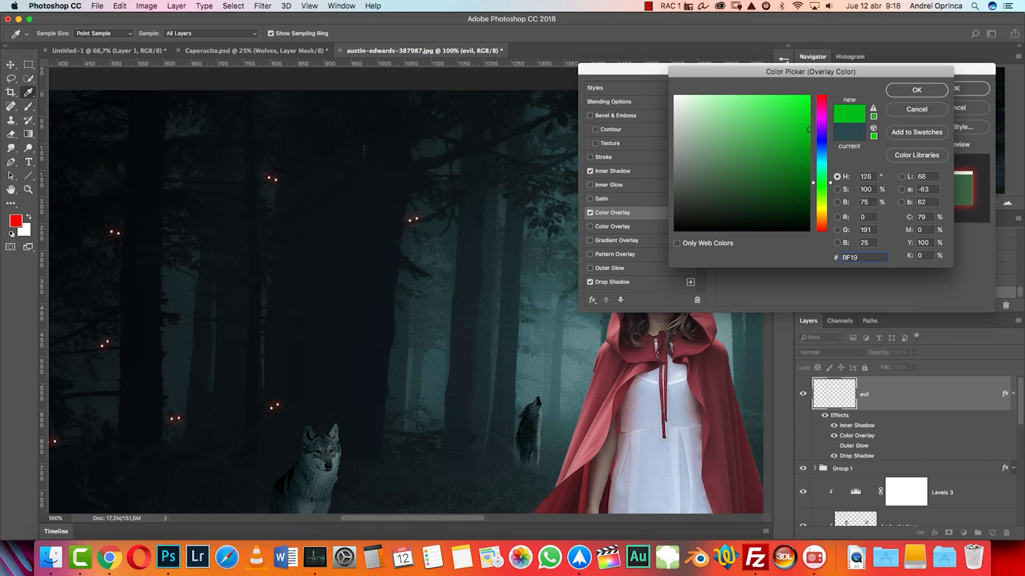
type("1D")
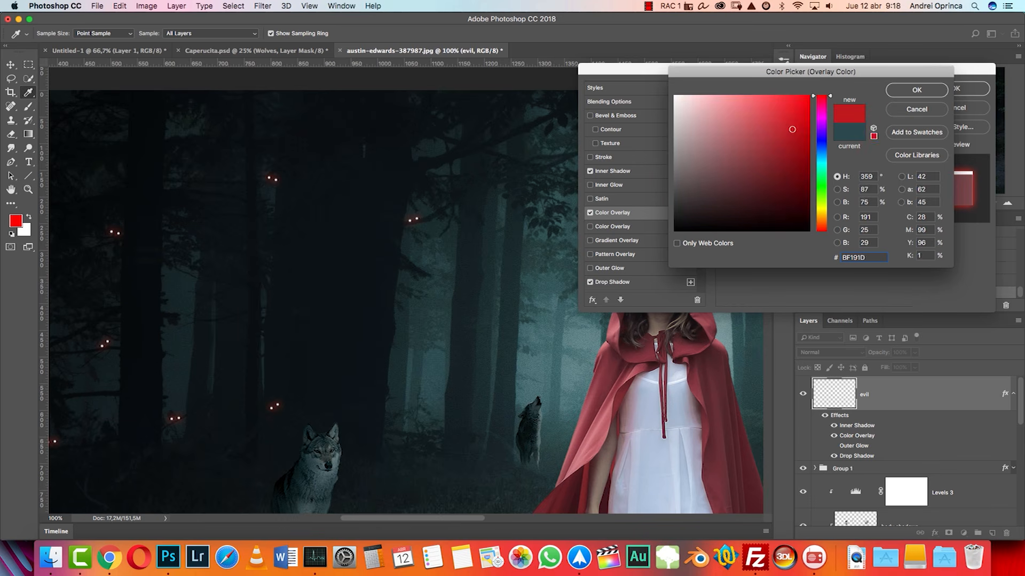
left_click(904, 92)
Step: Try the red overlay at 100% opacity in Normal blend mode, and disable both the inner shadow and the colour overlay
left_click_drag(778, 118, 812, 118)
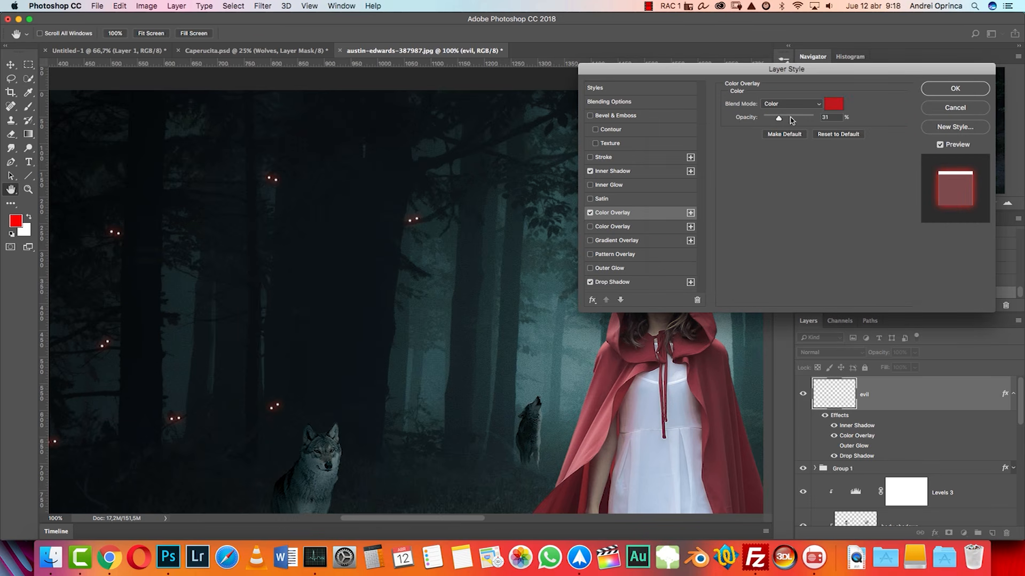
left_click(801, 105)
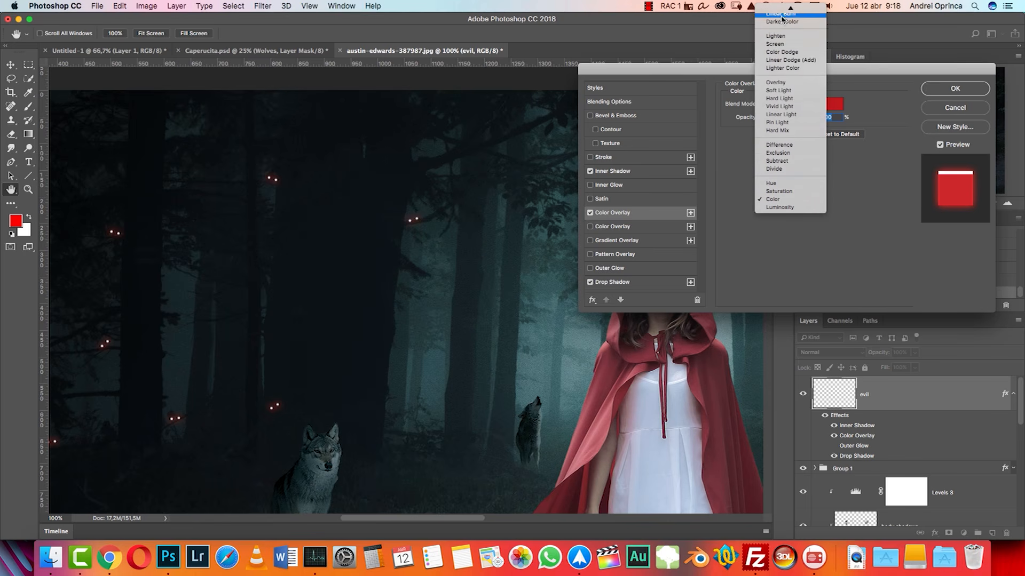
left_click(785, 17)
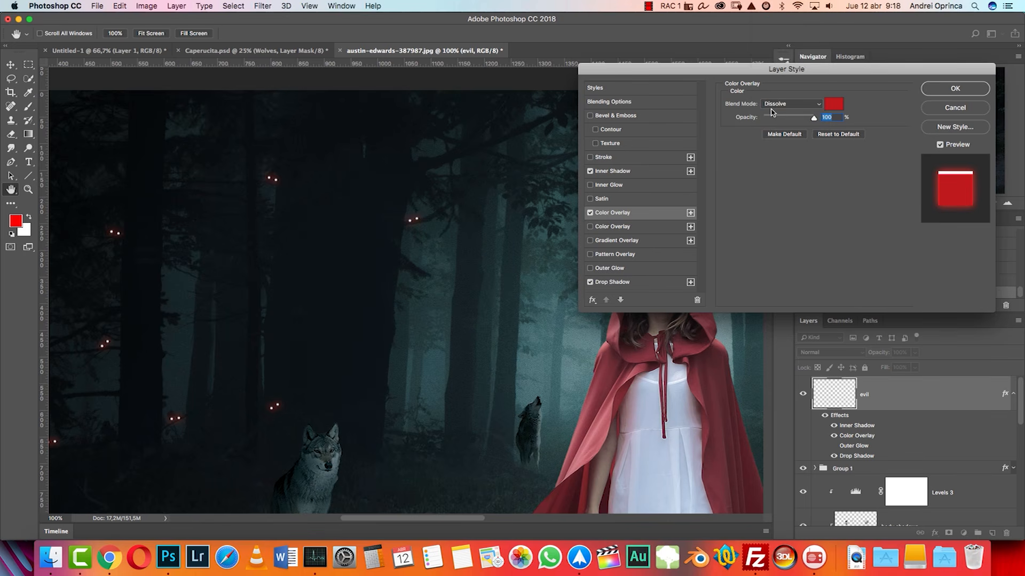
left_click(784, 105)
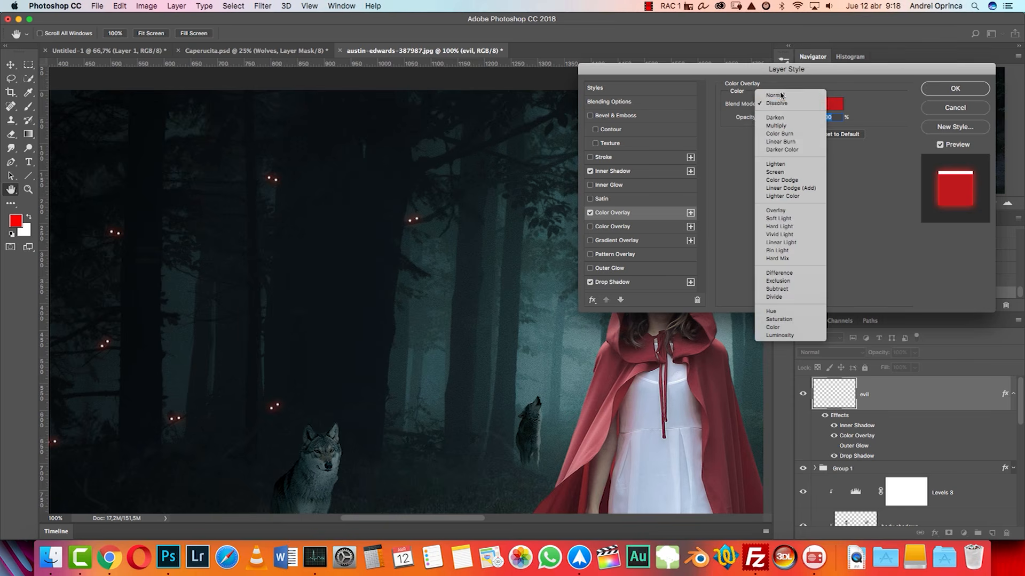
left_click(778, 94)
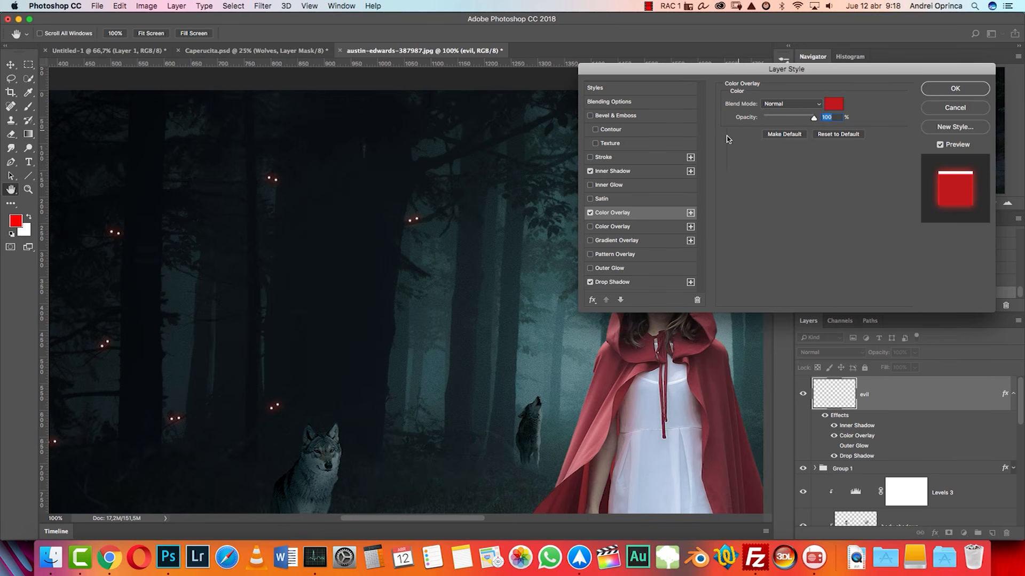
left_click(590, 171)
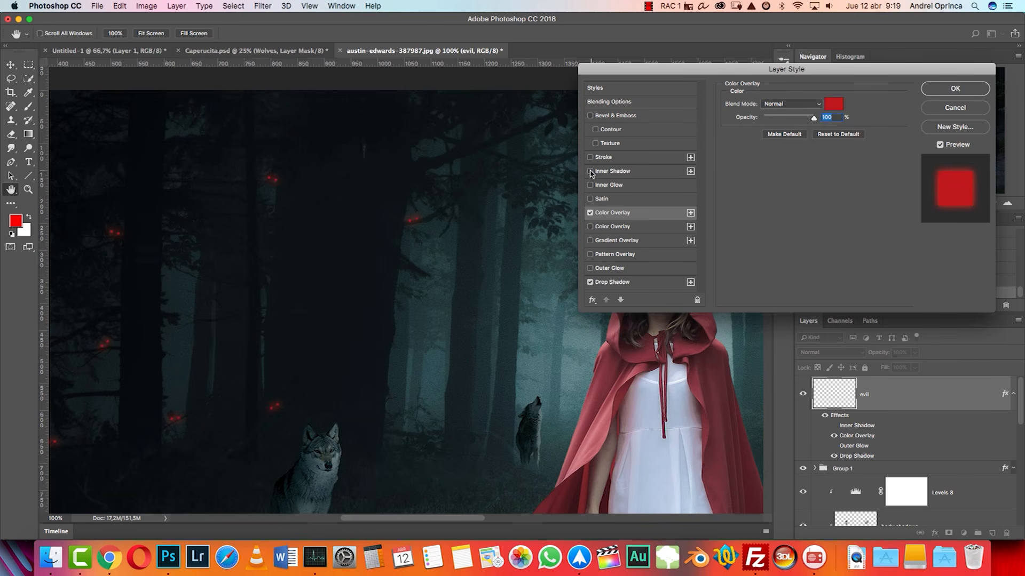
left_click(591, 213)
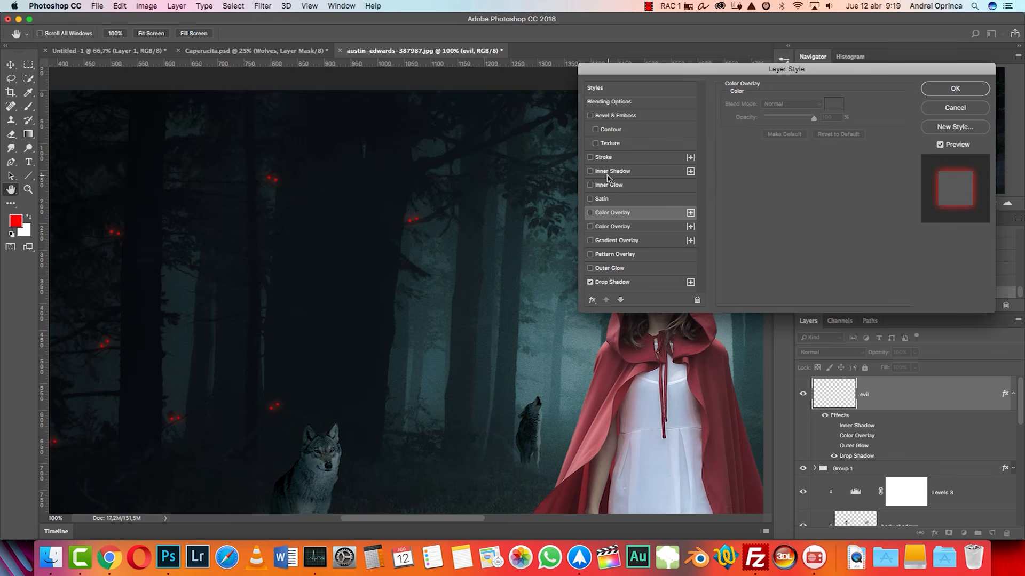
Step: Add an outer glow to the evil layer with Linear Light blending and 10% opacity
left_click(611, 268)
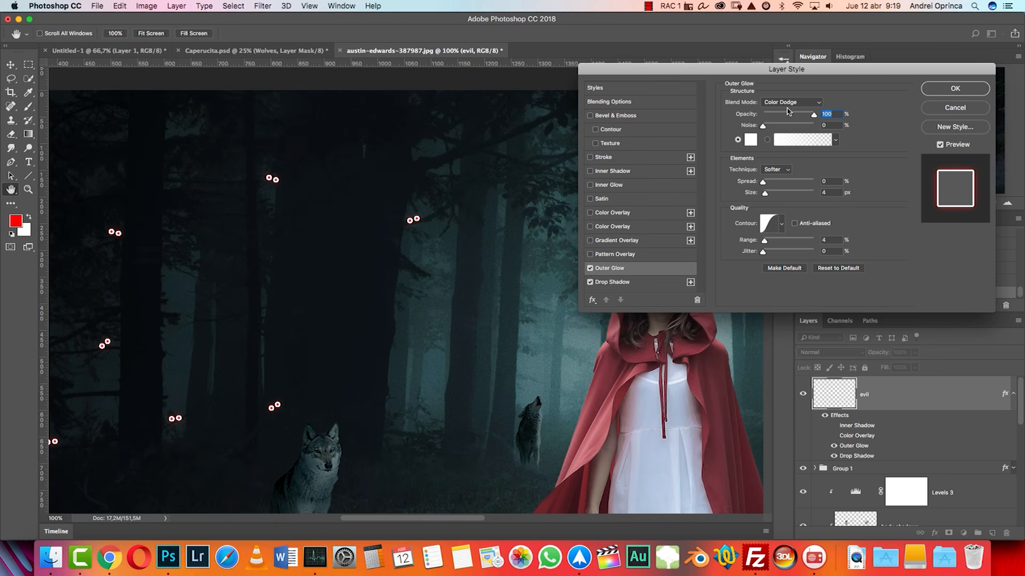
left_click(801, 101)
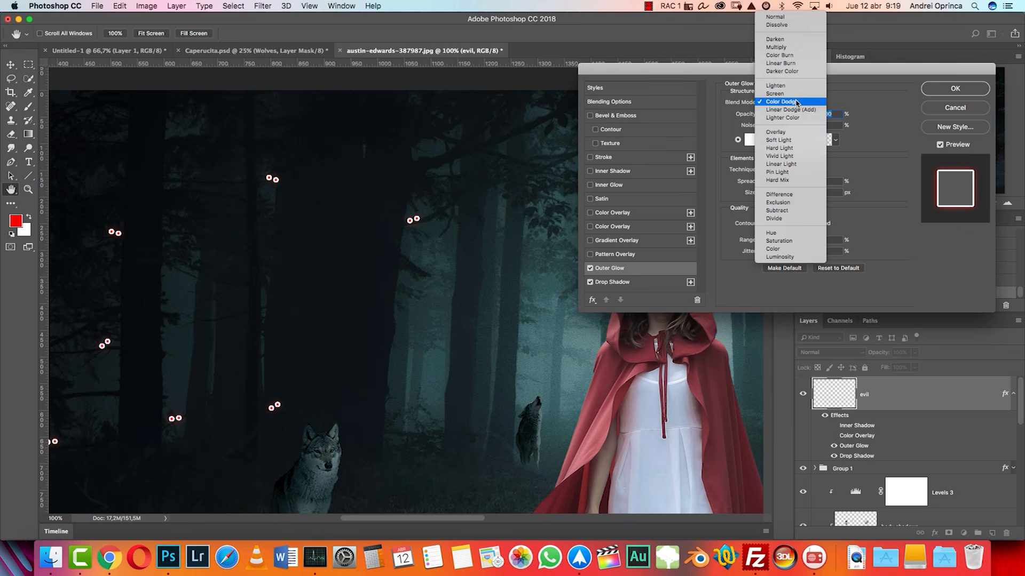
left_click(781, 164)
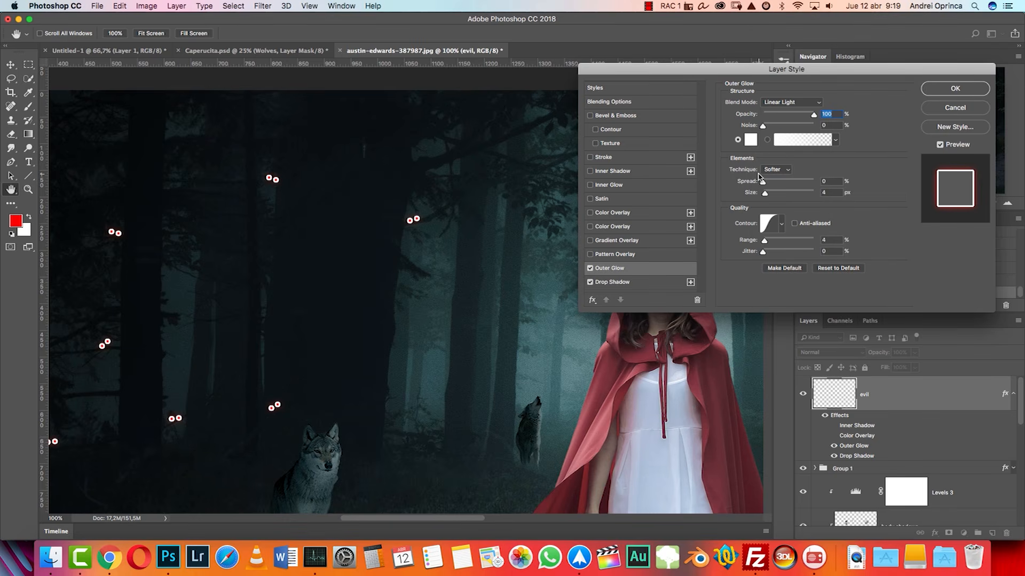
type("10")
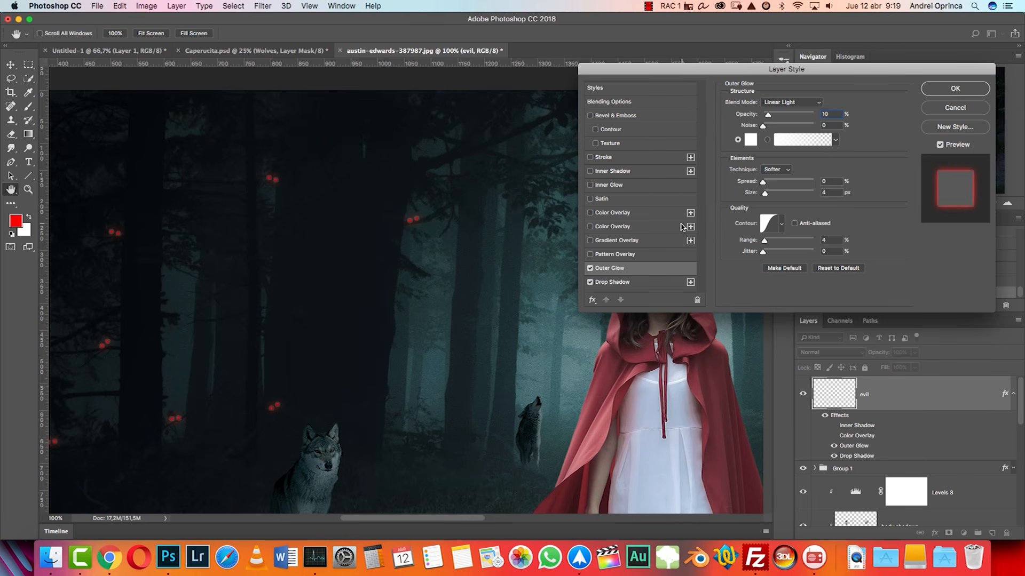
Step: Set the outer glow's colour to BA5C2D, its size to 3 px and its range to 46%, keeping the current contour
left_click(757, 136)
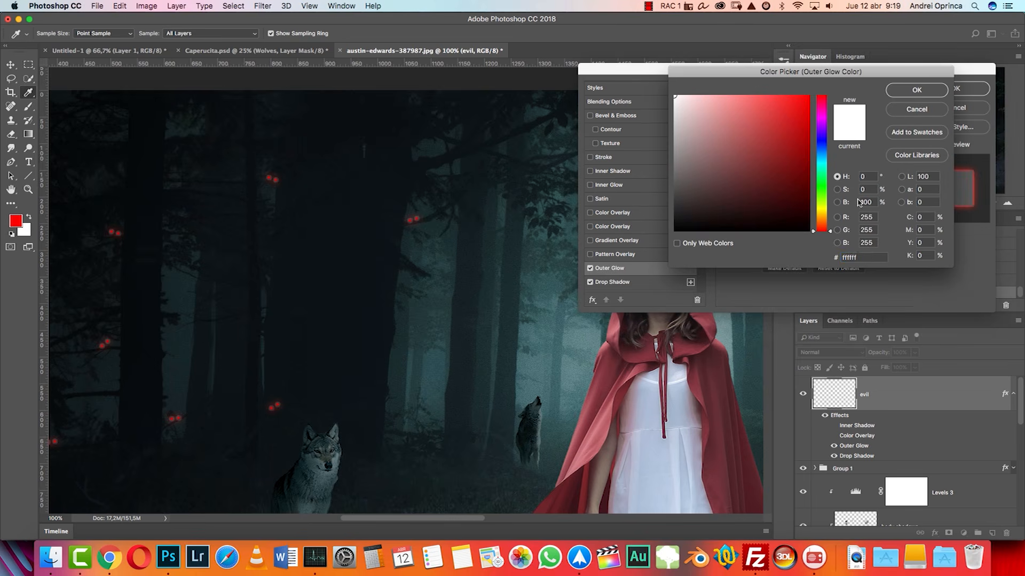
left_click(859, 257)
type("BA")
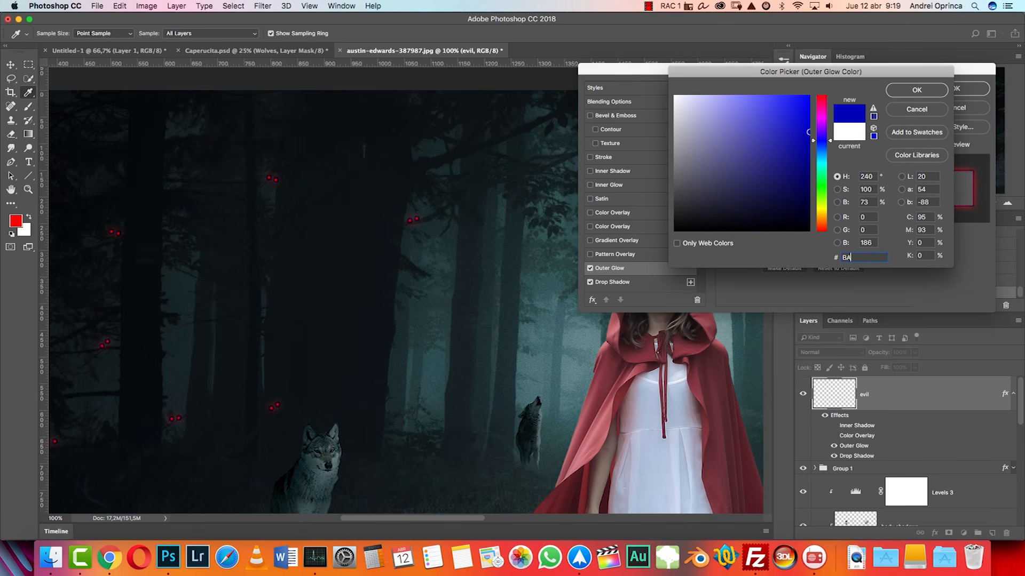
type("5C")
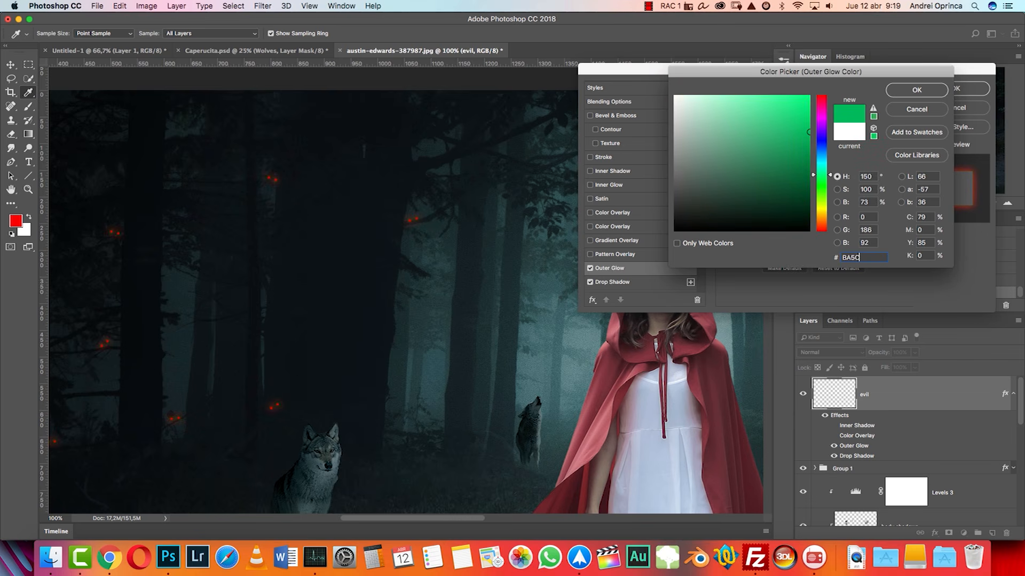
type("2D")
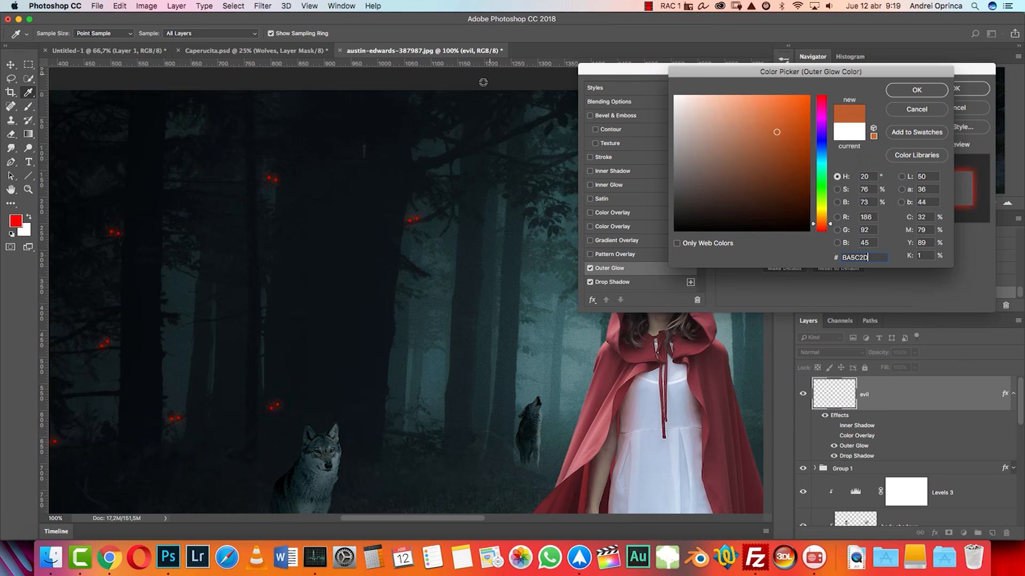
left_click(914, 92)
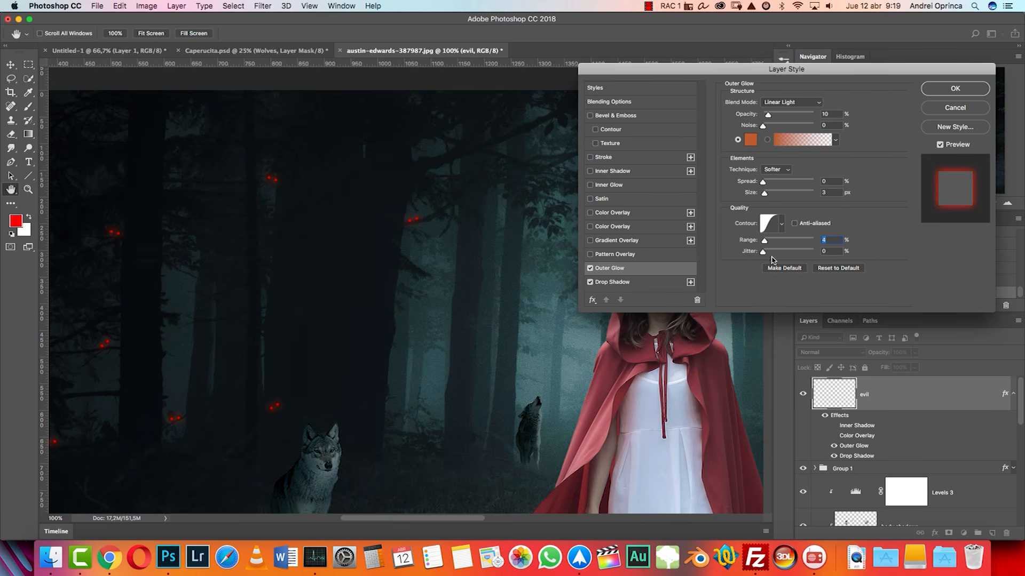
type("46")
left_click(782, 224)
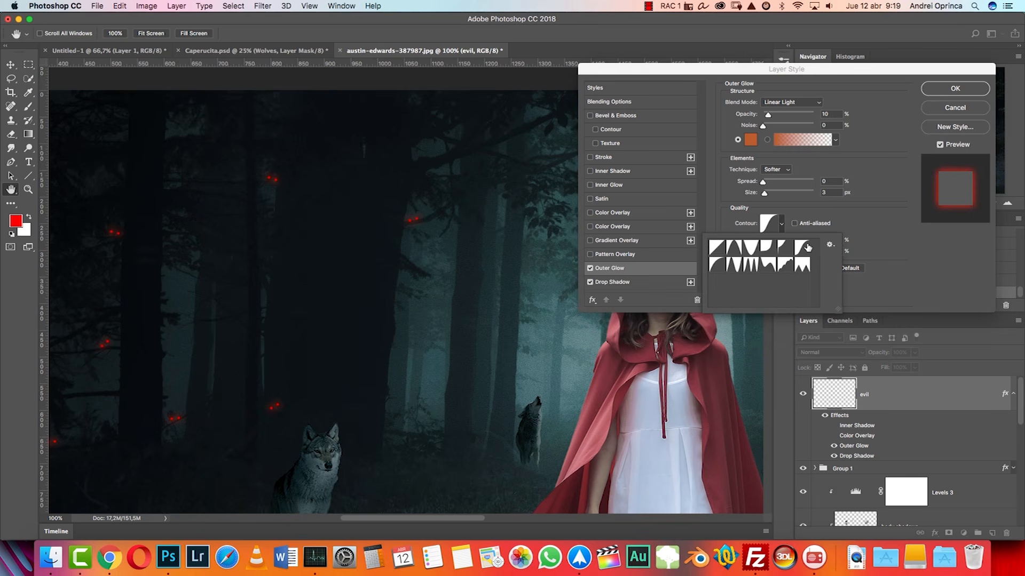
left_click(849, 226)
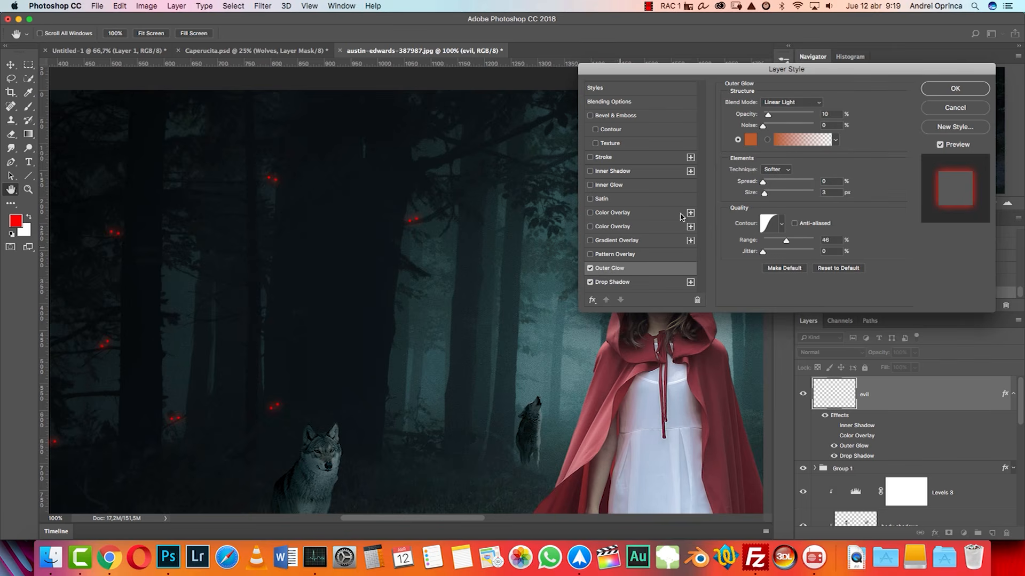
Step: Raise the outer glow's opacity to nearly full and apply the layer style to the evil layer
left_click_drag(768, 114, 813, 114)
left_click(598, 267)
left_click(944, 92)
left_click_drag(892, 101, 868, 107)
left_click(831, 204)
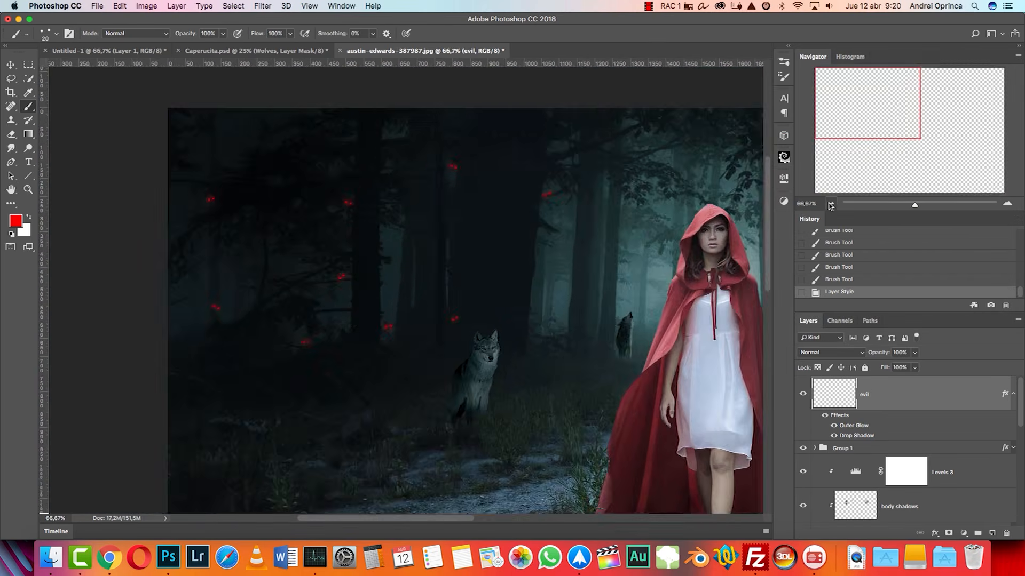
Step: Compare the composite's red eyes with those in Caperucita.psd, both up close and at full view, and return to the composite
left_click(830, 204)
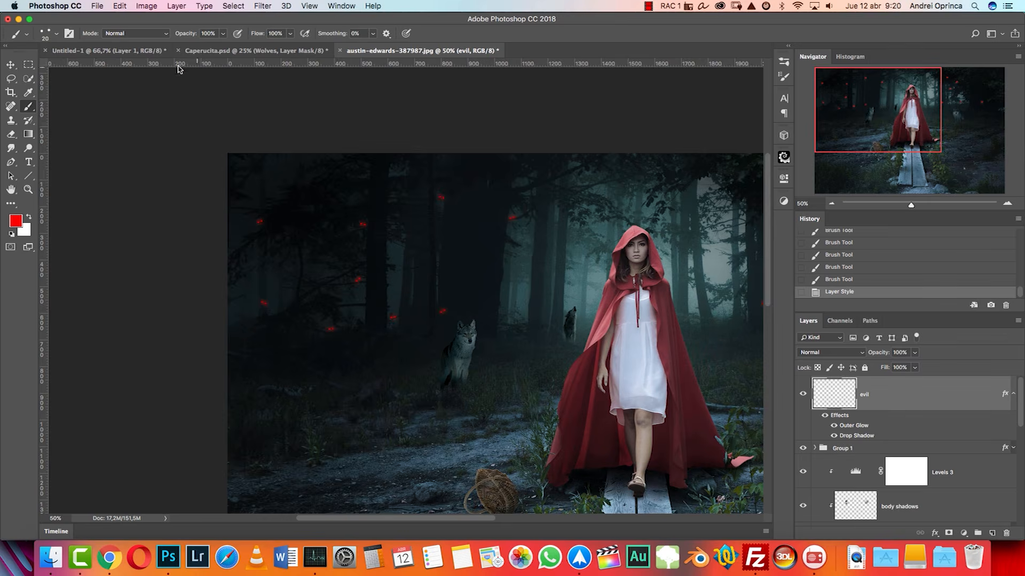
left_click(133, 50)
left_click(222, 50)
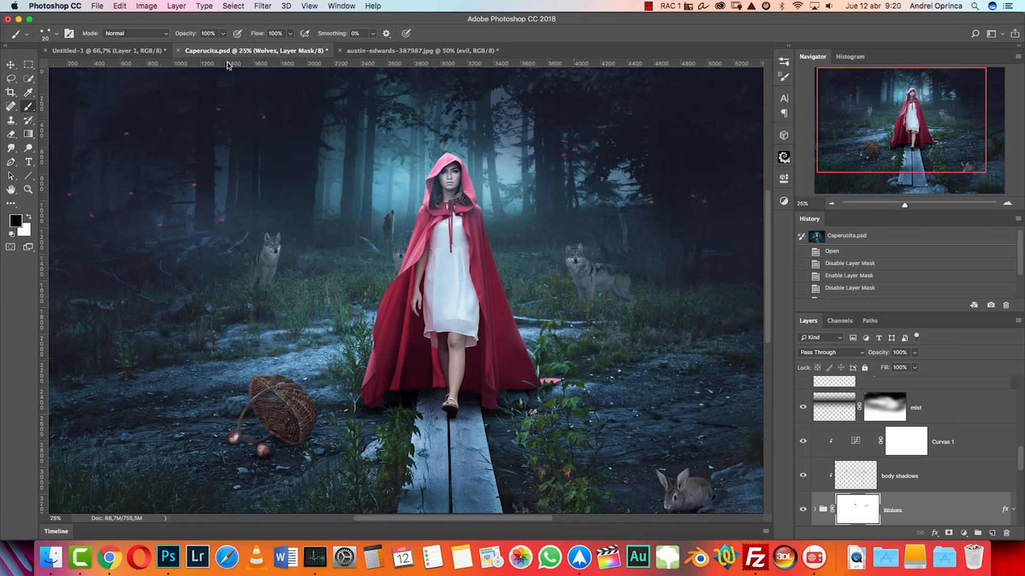
key("super+1")
left_click(811, 87)
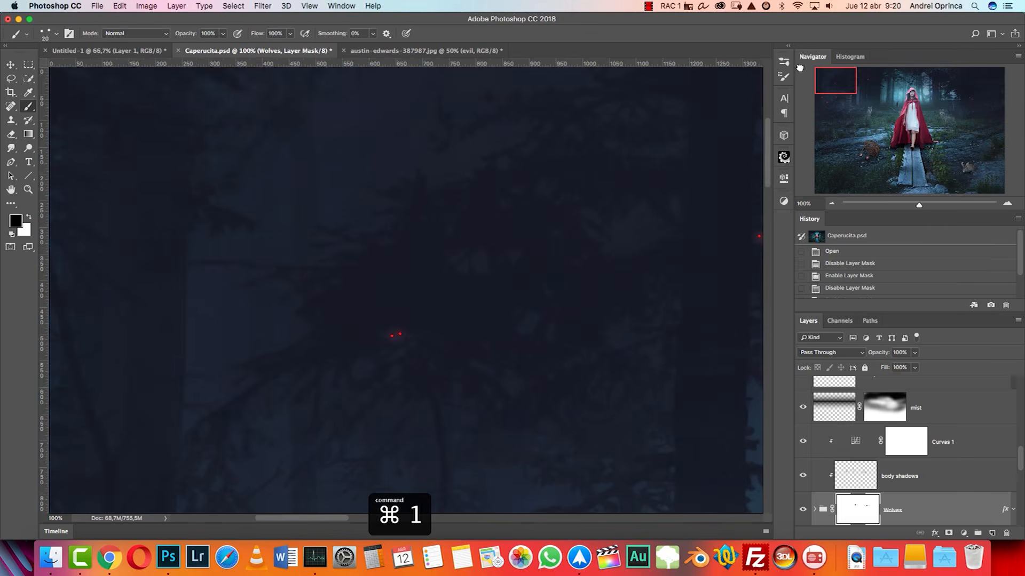
left_click_drag(475, 418, 536, 188)
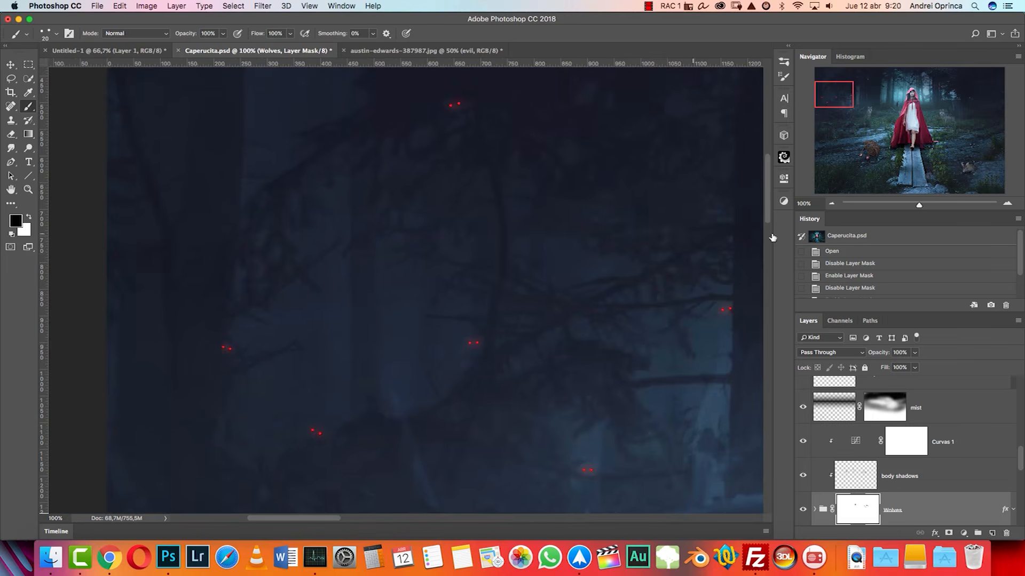
left_click(831, 204)
left_click(831, 204)
left_click(831, 204)
left_click(830, 205)
left_click(831, 204)
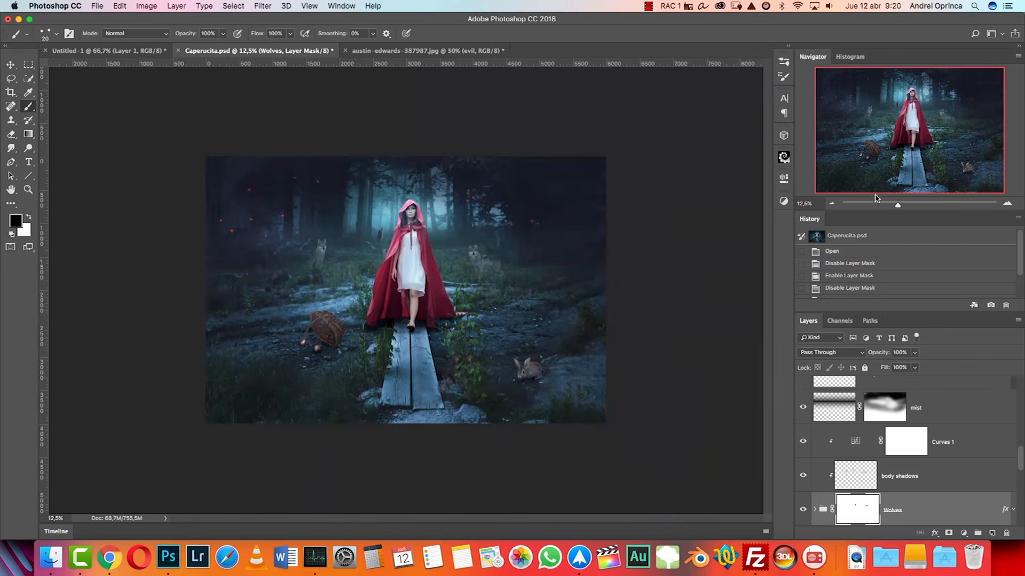
left_click(1005, 205)
left_click(373, 51)
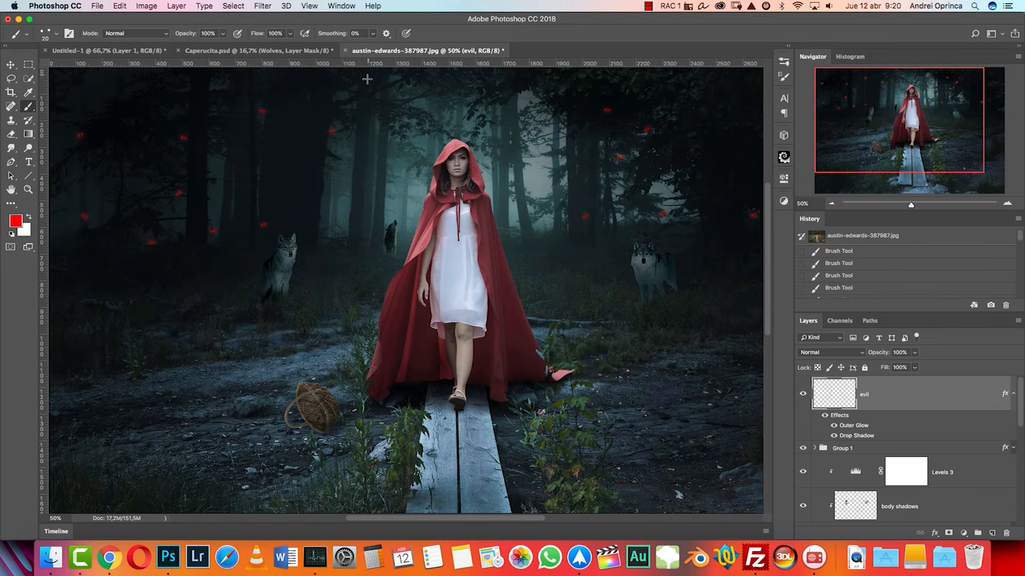
left_click(833, 205)
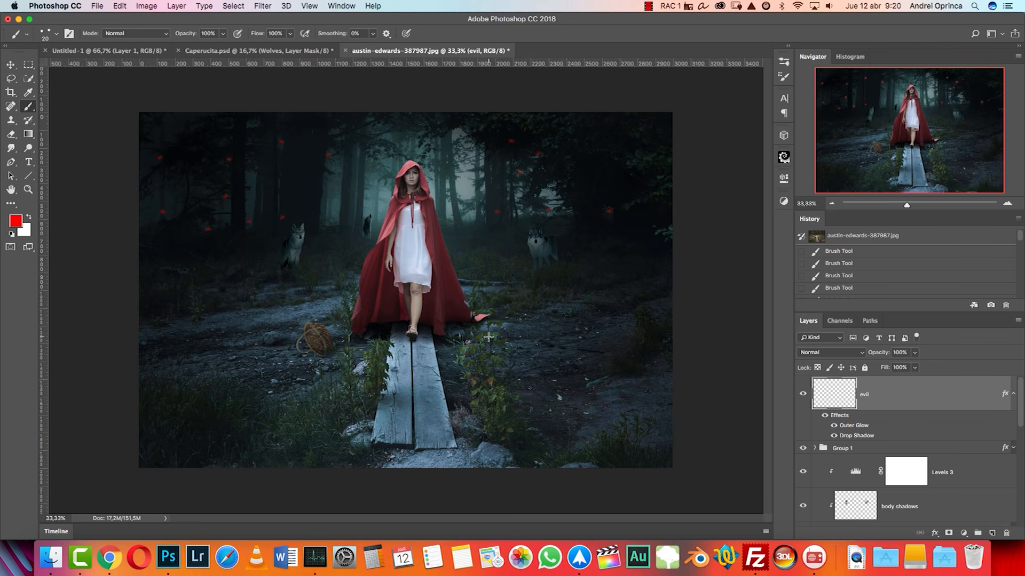
Step: Add a layer above the evil layer, name it BRIGHTEN LIGHTS and set its blend mode to Color Dodge
left_click(992, 534)
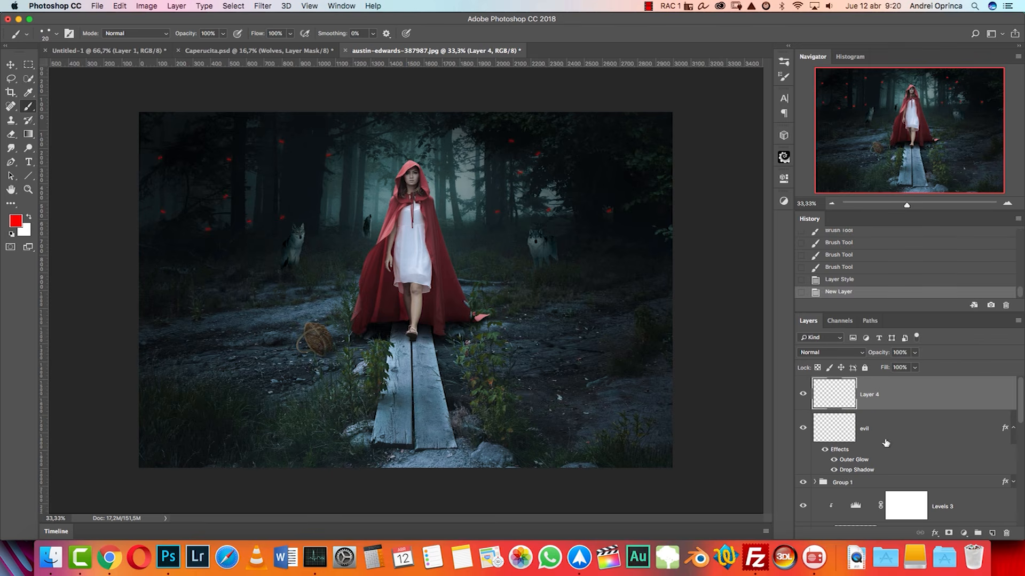
double_click(866, 396)
type("BRIGHTEN LIGHTS")
key("Return")
left_click(814, 353)
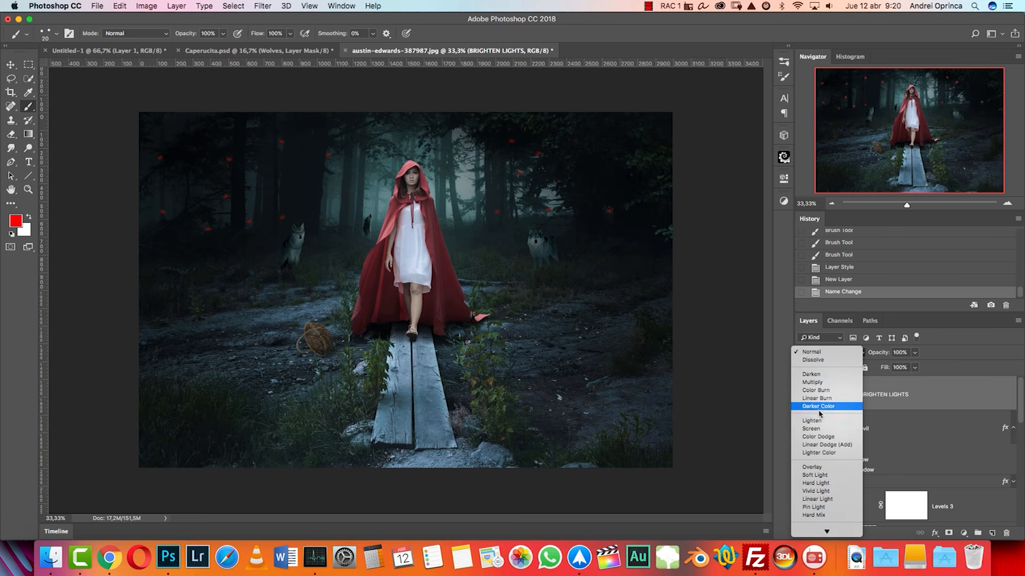
left_click(821, 437)
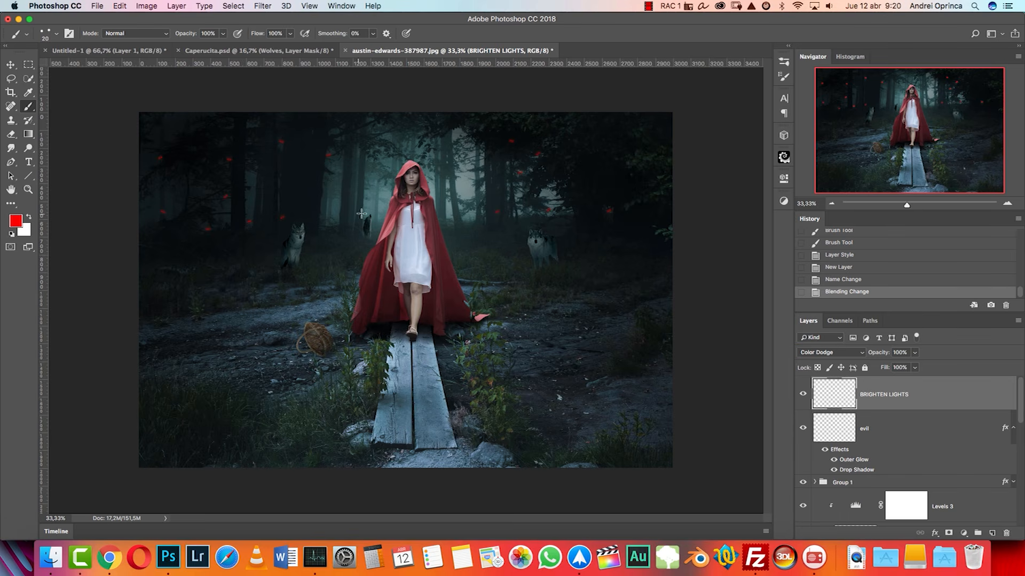
Step: Choose the Hard Round Pressure Size brush, set its hardness to 0% and disable Shape Dynamics
right_click(362, 214)
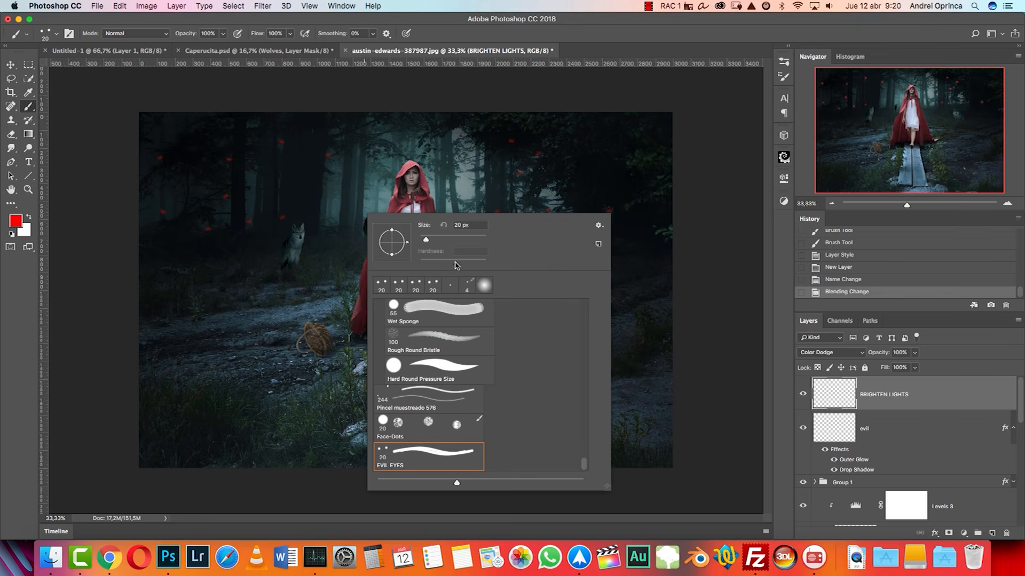
left_click(396, 366)
left_click_drag(433, 262, 395, 256)
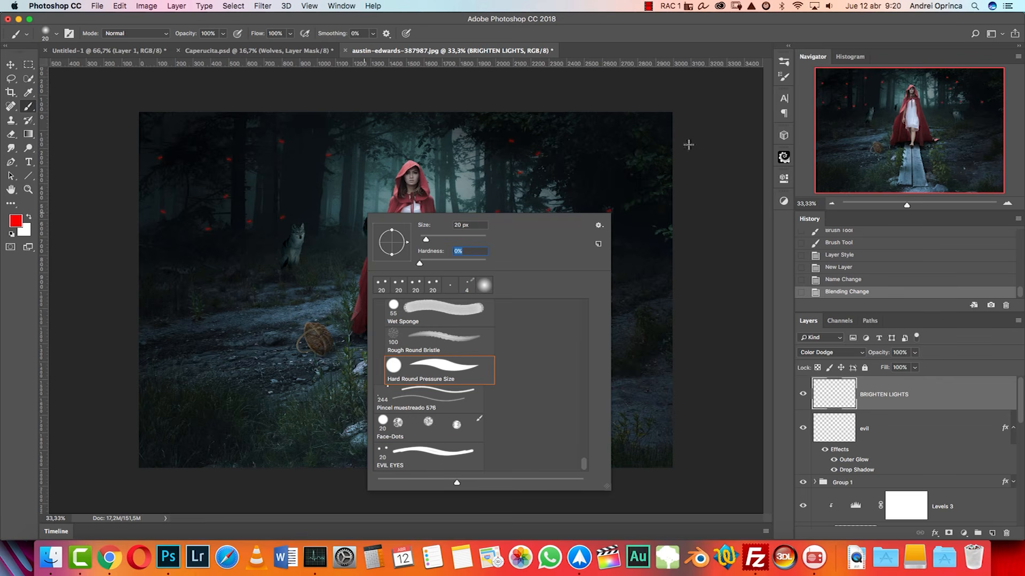
left_click(784, 79)
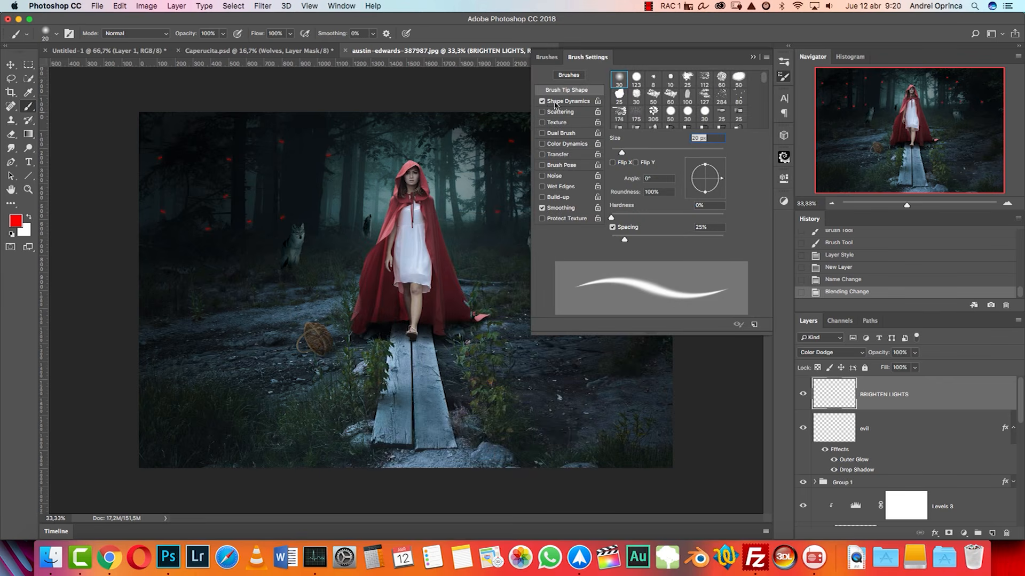
left_click(754, 57)
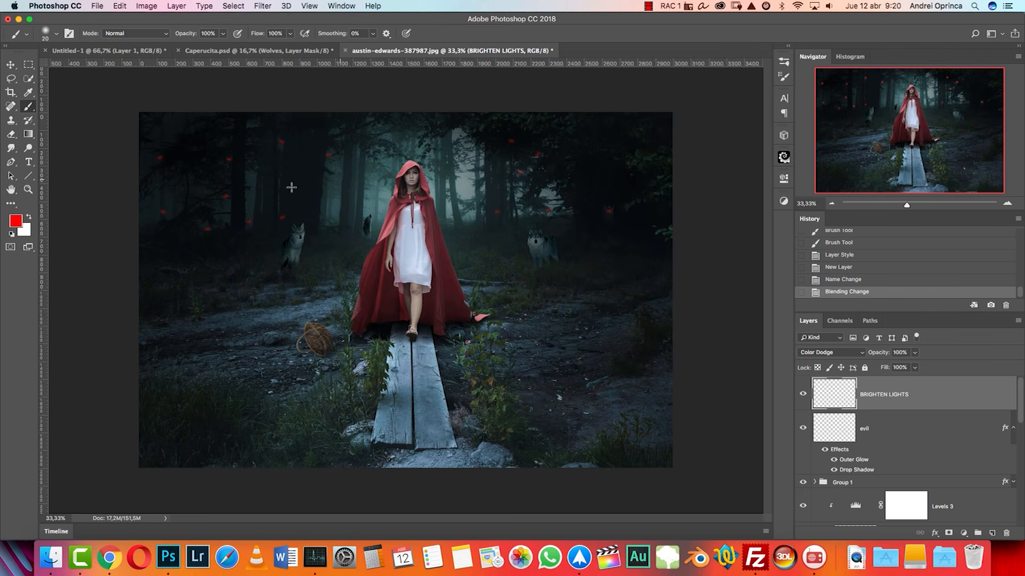
Step: Make white the foreground colour and enlarge the brush to 900 px
left_click(30, 216)
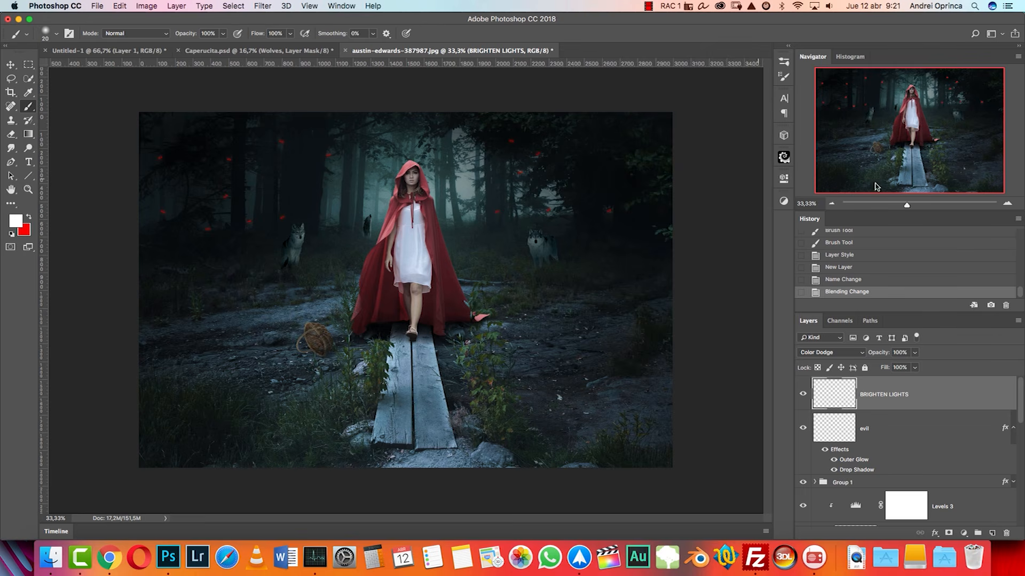
left_click(1008, 204)
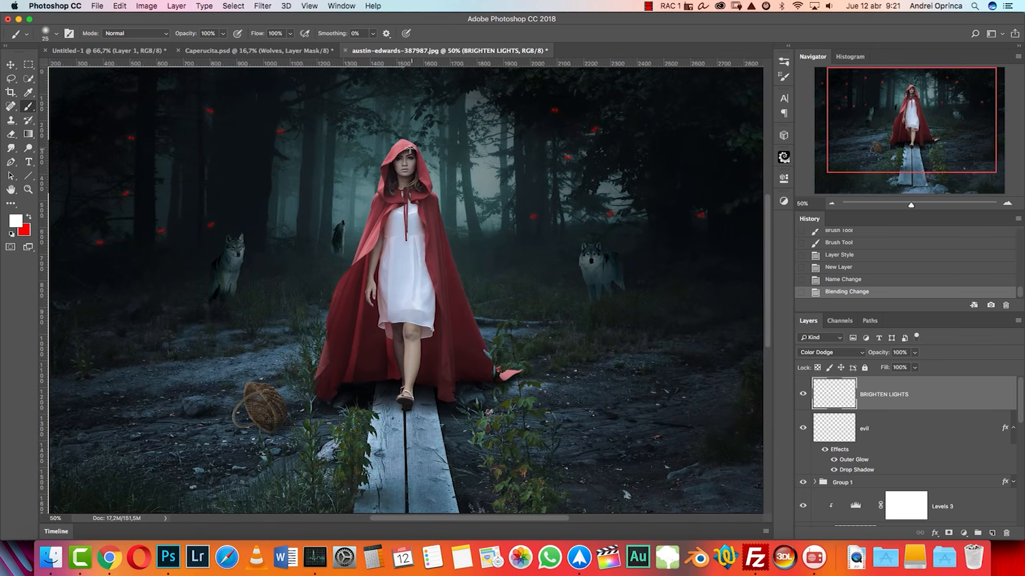
key("]")
key("]")
key("]")
key("]")
key("]")
key("]")
key("]")
key("]")
key("]")
key("]")
key("]")
key("]")
key("]")
key("]")
key("]")
key("]")
Step: Collapse the evil layer's effects and move the BRIGHTEN LIGHTS layer between the model group and the darkness layer
left_click(1013, 429)
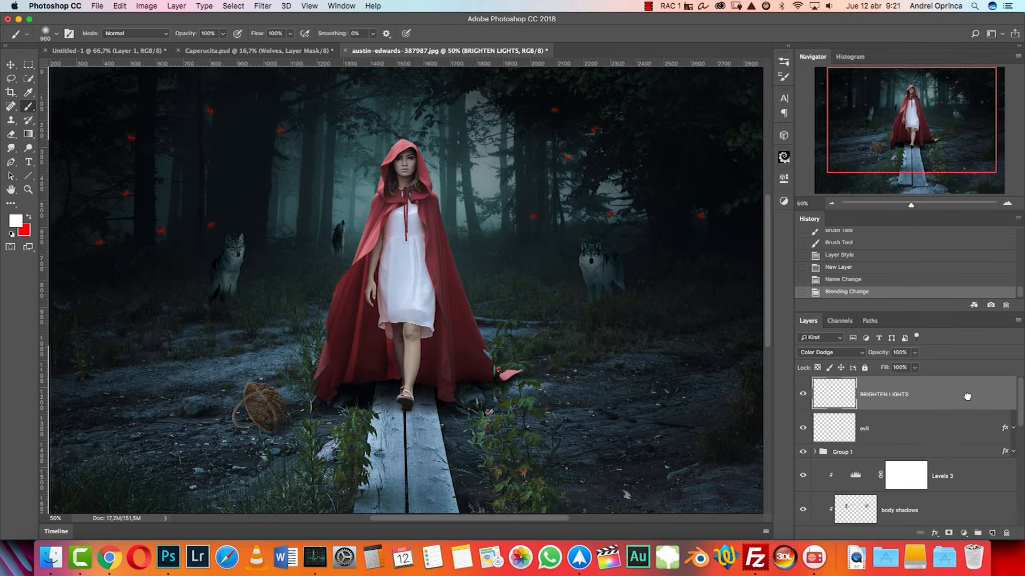
scroll(966, 406, "down", 3)
left_click_drag(937, 554, 932, 469)
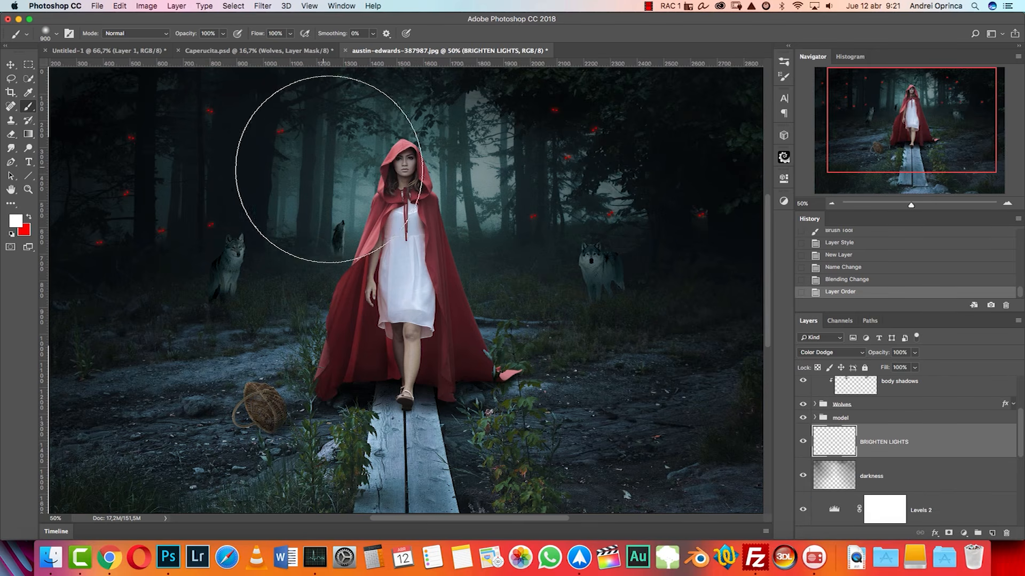
Step: Try a white dab on the misty trees beside the hood, undo it, and set the foreground colour to 4A5153
left_click(338, 172)
key("ctrl+z")
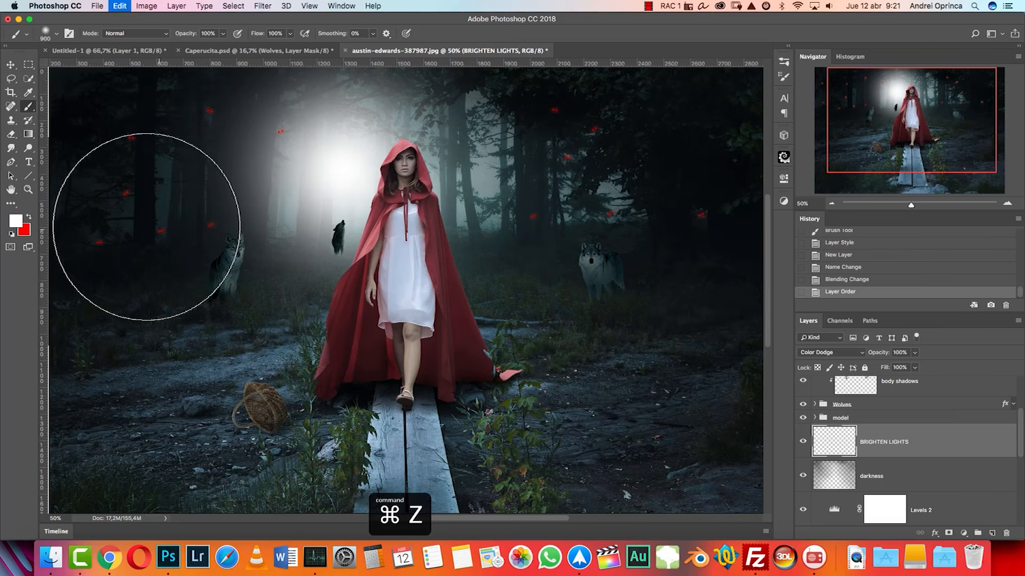
left_click(16, 221)
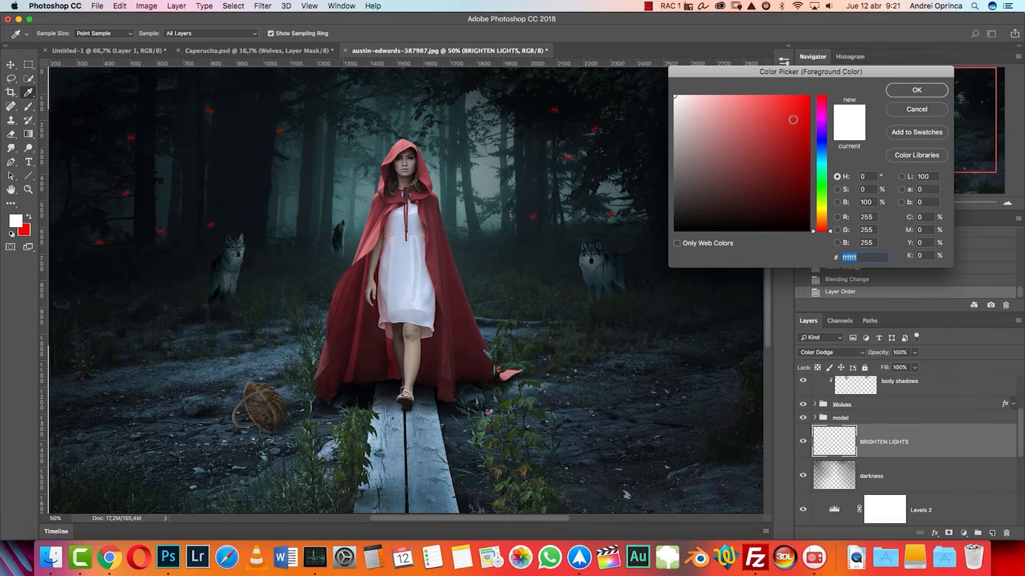
left_click(821, 157)
left_click_drag(689, 141, 689, 187)
left_click(916, 90)
key("b")
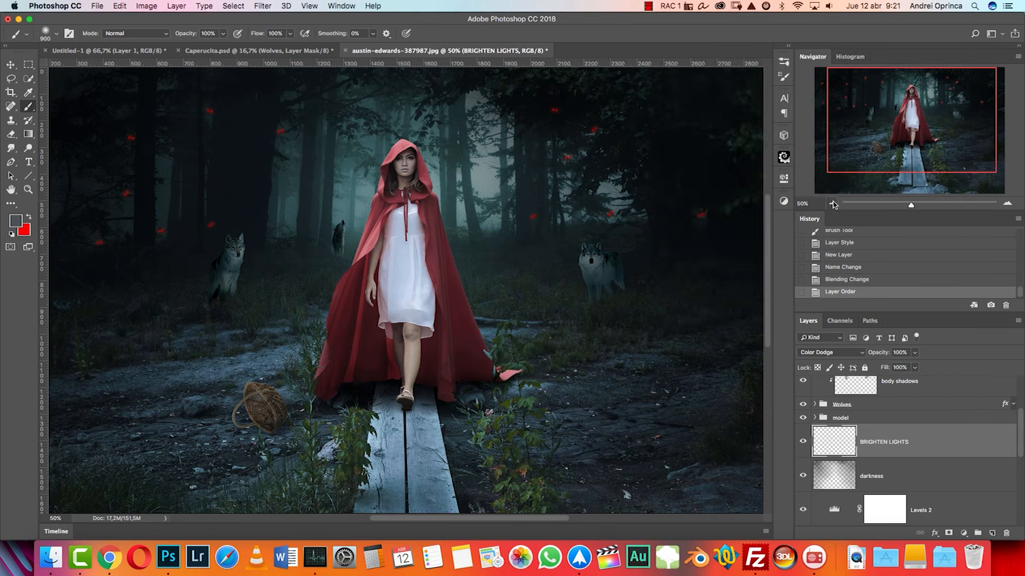
Step: Try one dab of the grey on the background trees, undo it, and set the foreground colour to 253940
key("super+minus")
left_click(465, 175)
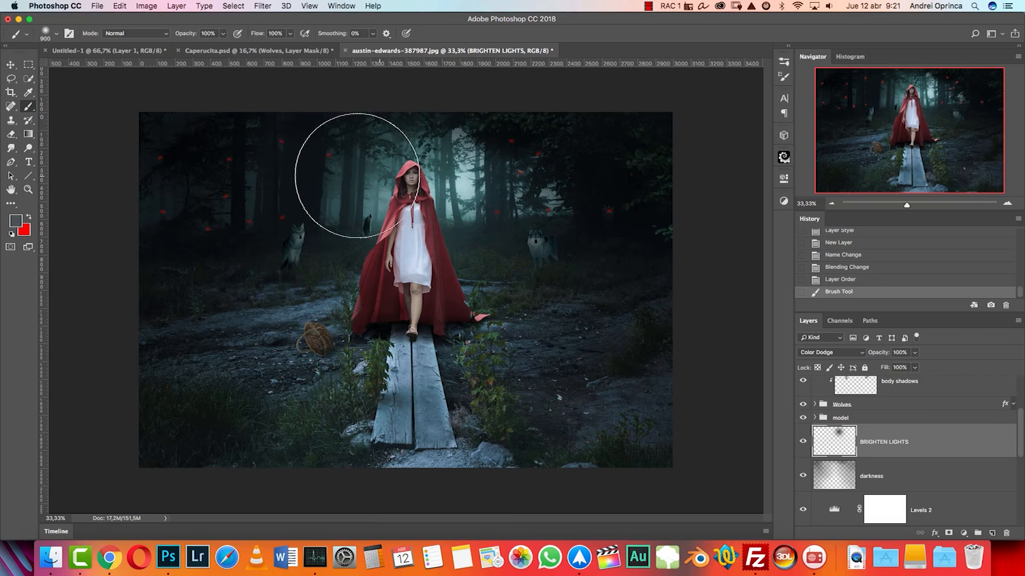
key("super+z")
left_click(20, 226)
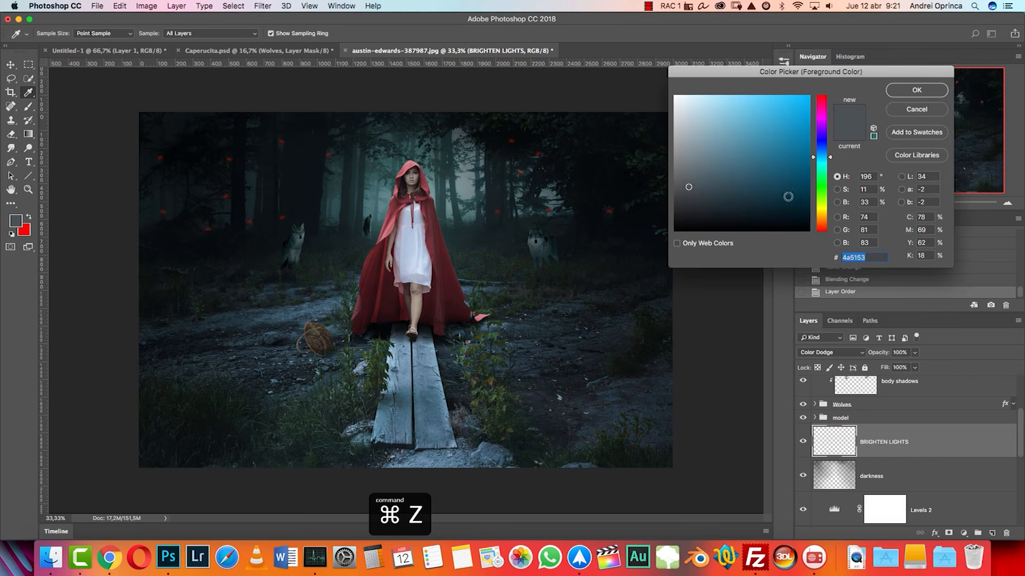
left_click(729, 197)
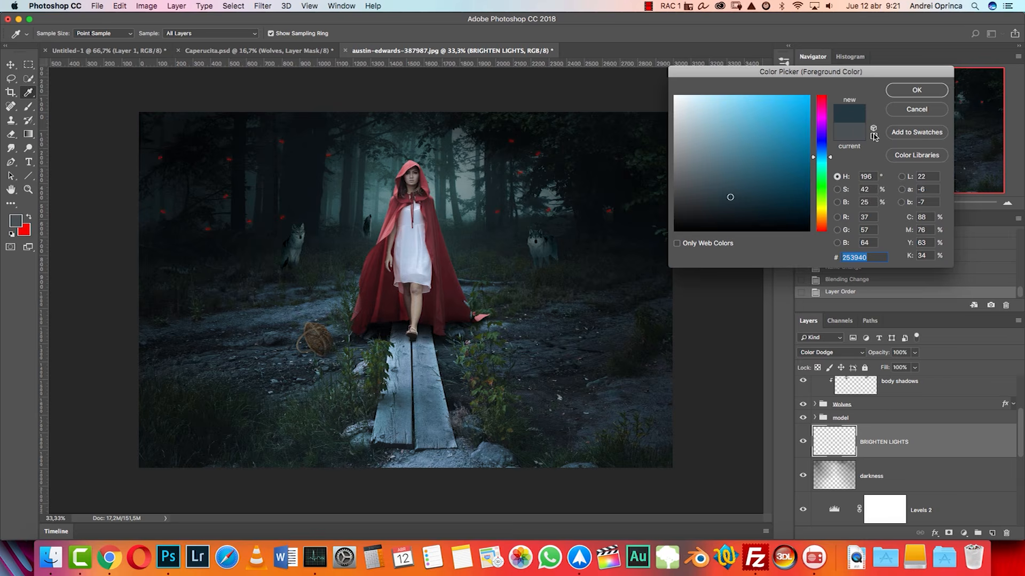
left_click(911, 95)
Step: Try several soft dabs across the trees behind the model and revert the history to the layer reordering
left_click(467, 170)
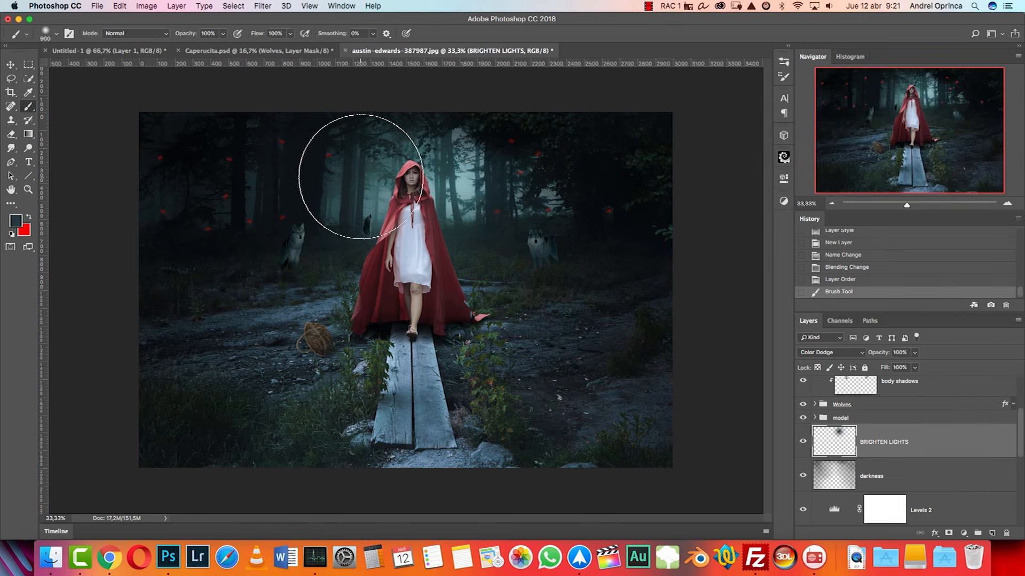
left_click(360, 175)
left_click(411, 161)
left_click(249, 190)
left_click(483, 182)
key("alt+super+z")
key("alt+super+z")
key("alt+super+z")
key("alt+super+z")
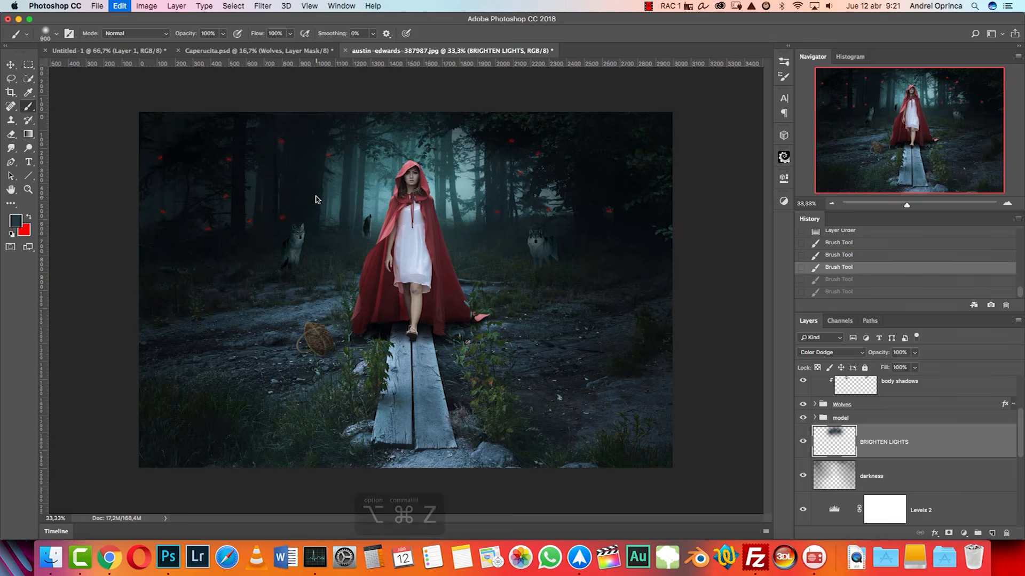
key("alt+super+z")
key("alt+super+z")
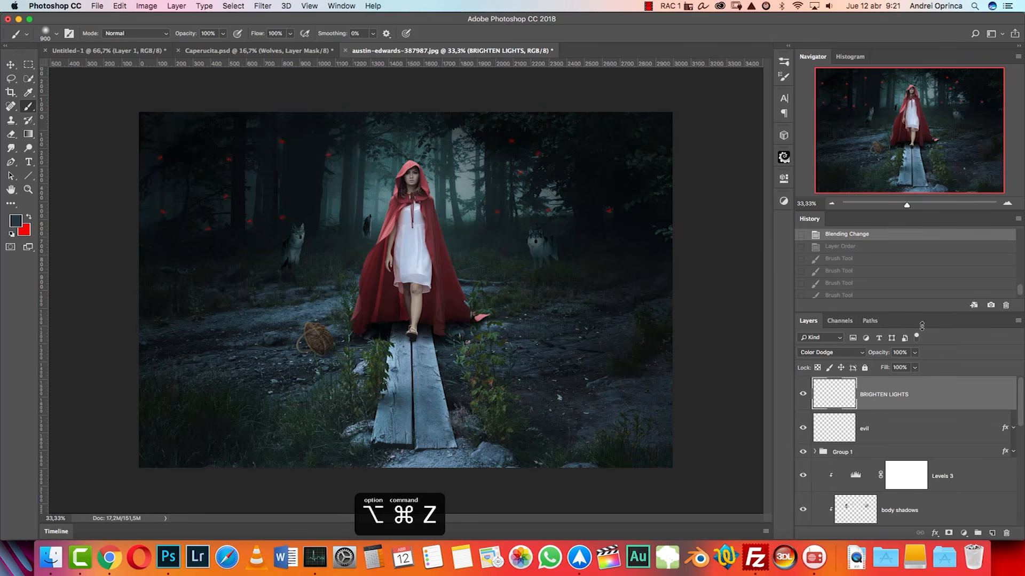
left_click(840, 249)
Step: Brighten the background trees on BRIGHTEN LIGHTS with soft dabs of a darker, more saturated blue, and compare the layer hidden and shown
left_click(15, 220)
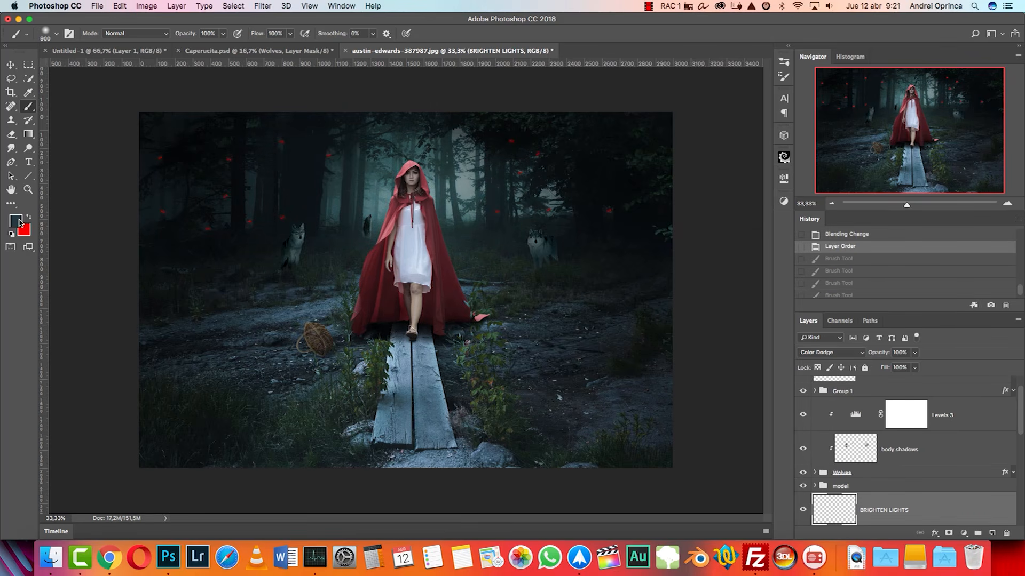
left_click_drag(726, 193, 785, 203)
left_click(922, 91)
left_click(469, 177)
left_click(366, 172)
left_click(404, 170)
left_click(243, 182)
left_click(203, 179)
left_click(520, 186)
left_click(358, 172)
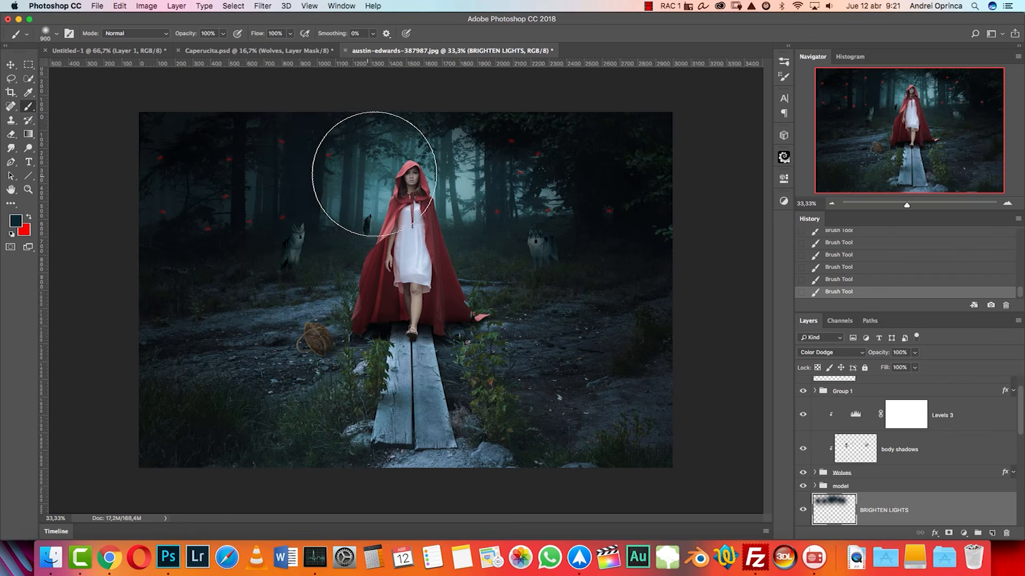
left_click(803, 510)
left_click(804, 510)
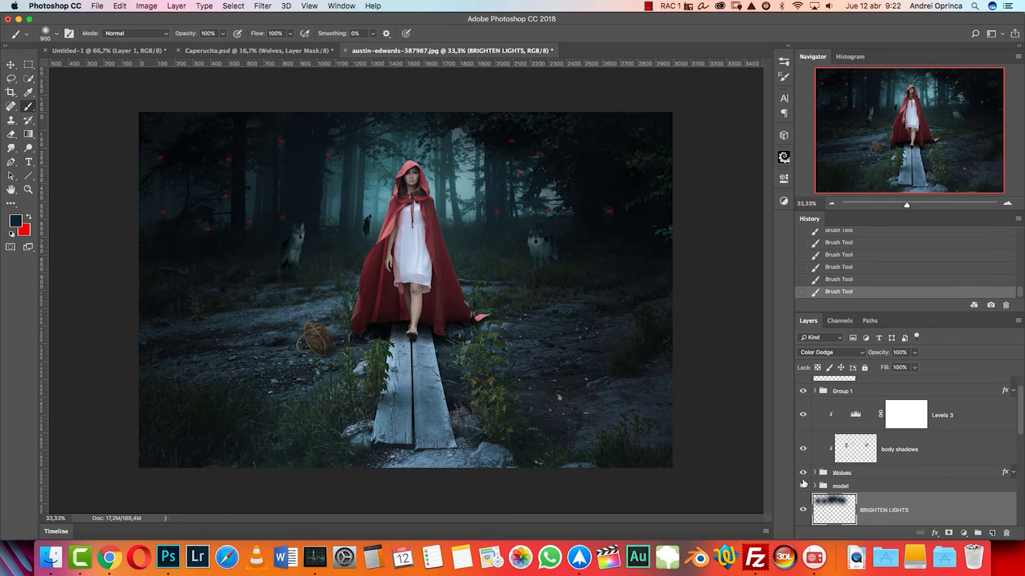
Step: Add a layer above the evil layer, name it glows and set its blend mode to Screen
scroll(1017, 417, "up", 2)
left_click(976, 404)
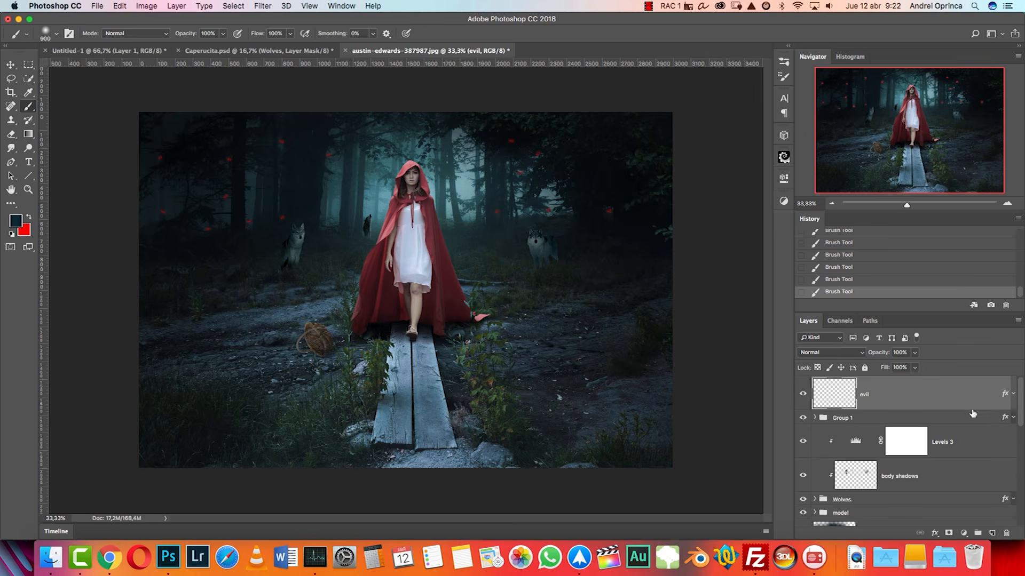
left_click(990, 532)
double_click(873, 395)
type("glo")
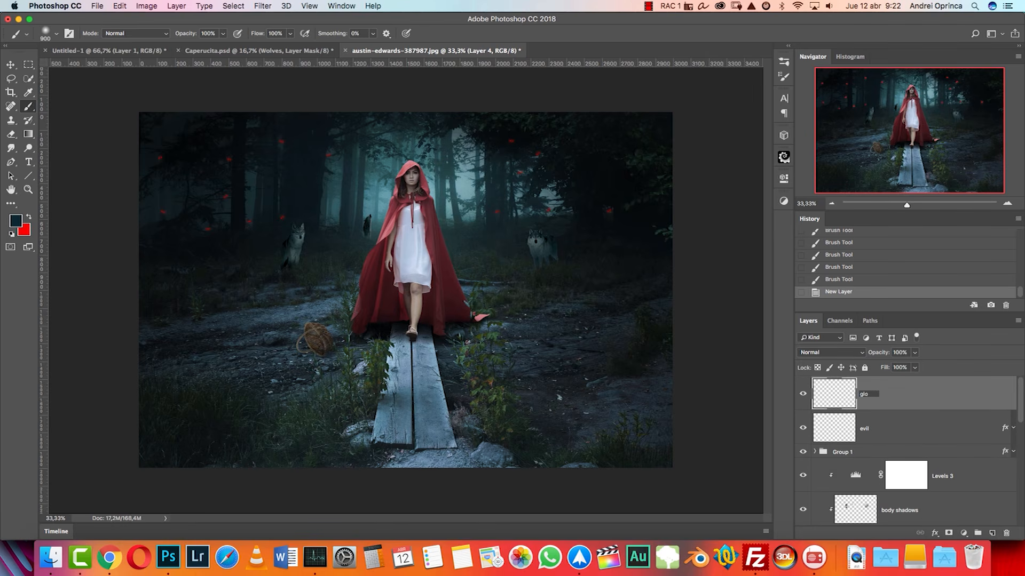
key("Return")
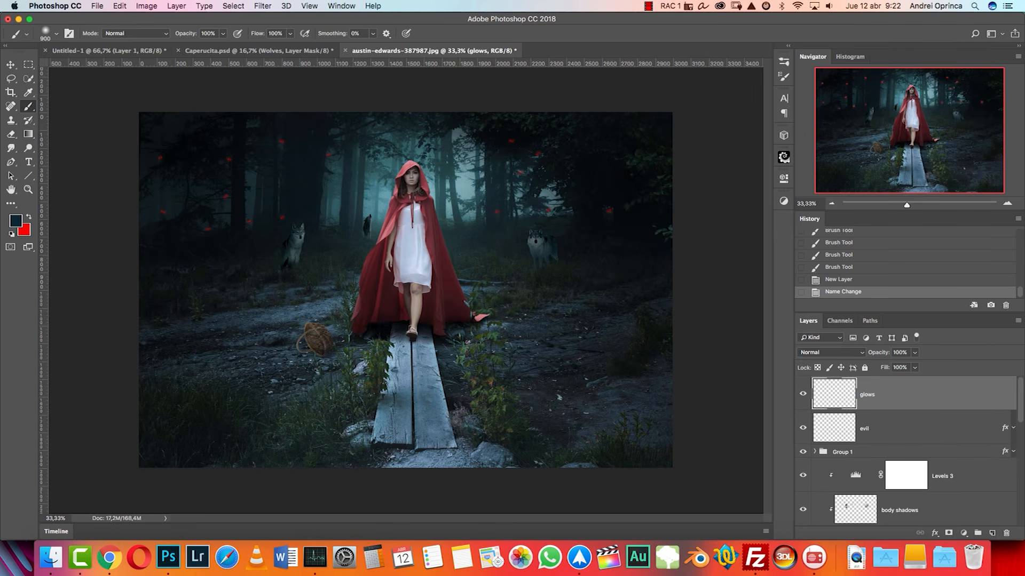
left_click(812, 354)
left_click(825, 430)
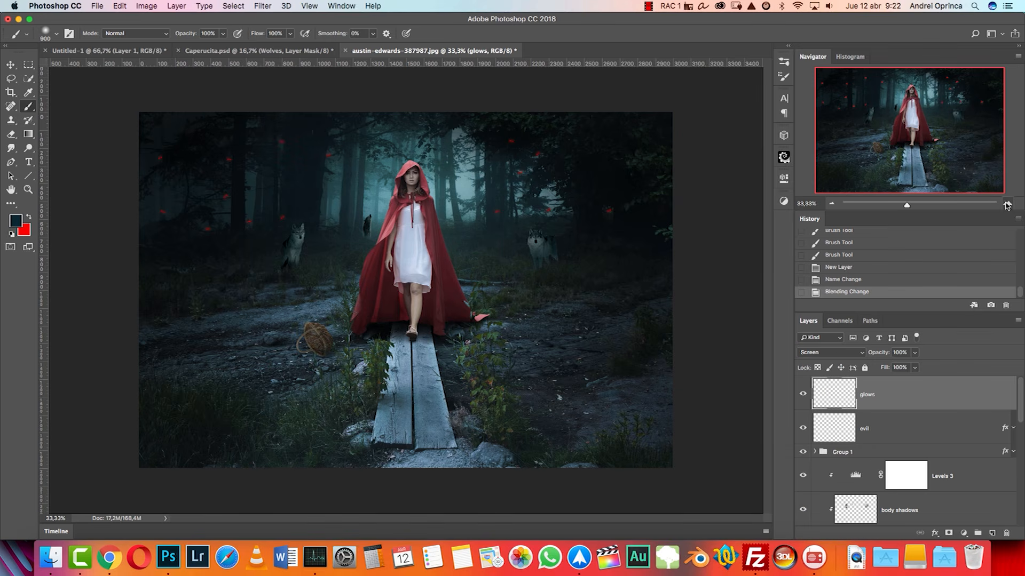
Step: Try a soft 500 px dab on the glows layer beside the model's hood and undo it
left_click(1006, 205)
left_click(784, 77)
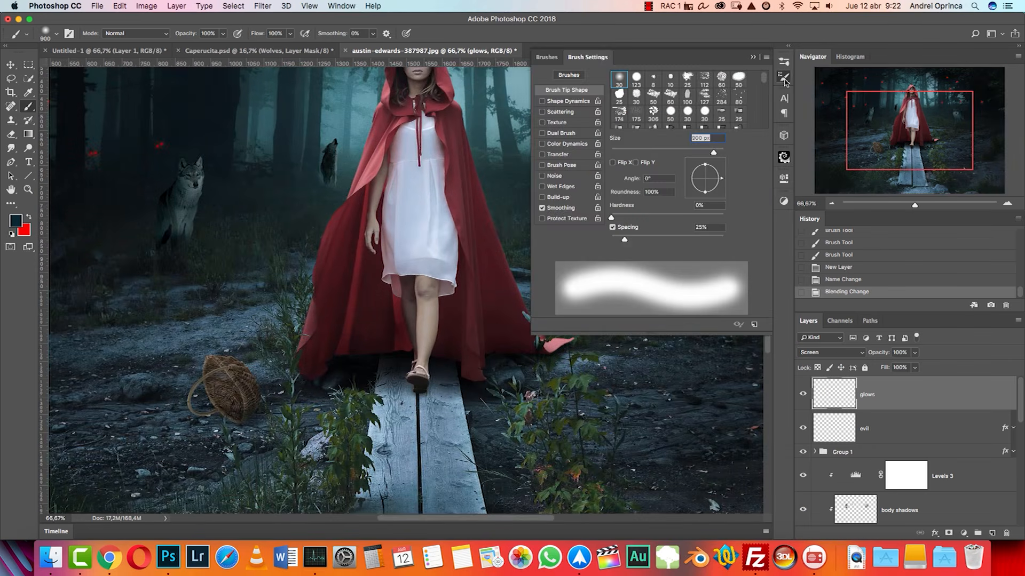
left_click(784, 78)
mouse_move(487, 93)
left_mouse_down()
mouse_move(497, 227)
mouse_move(567, 261)
left_mouse_up()
key("super+r")
key("bracketleft")
key("bracketleft")
key("bracketright")
key("bracketright")
key("bracketleft")
left_click(449, 220)
key("super+z")
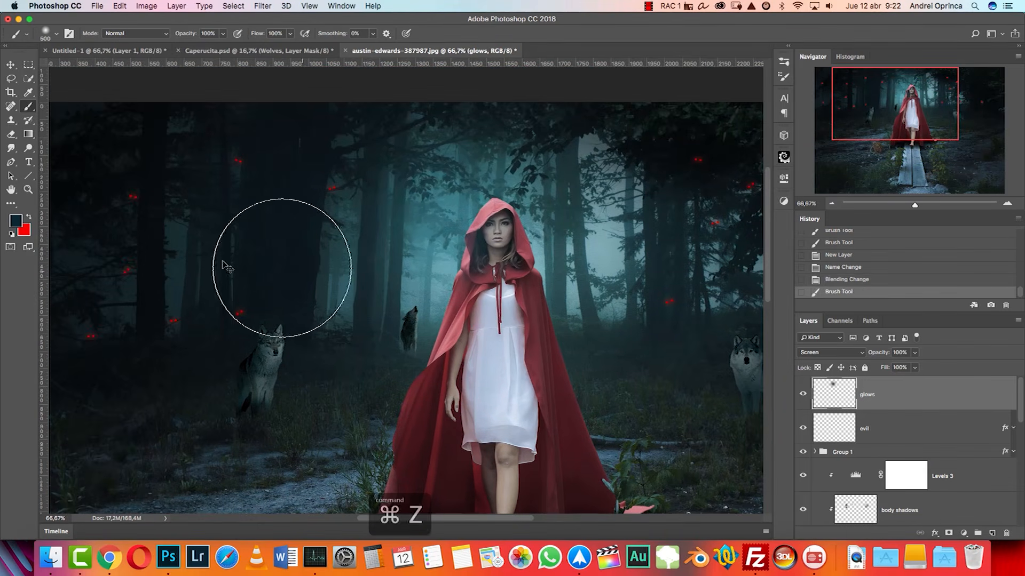
Step: Paint soft 700 px dabs of 092833 on the glows layer over the misty trees on both sides of the model's head
left_click(16, 221)
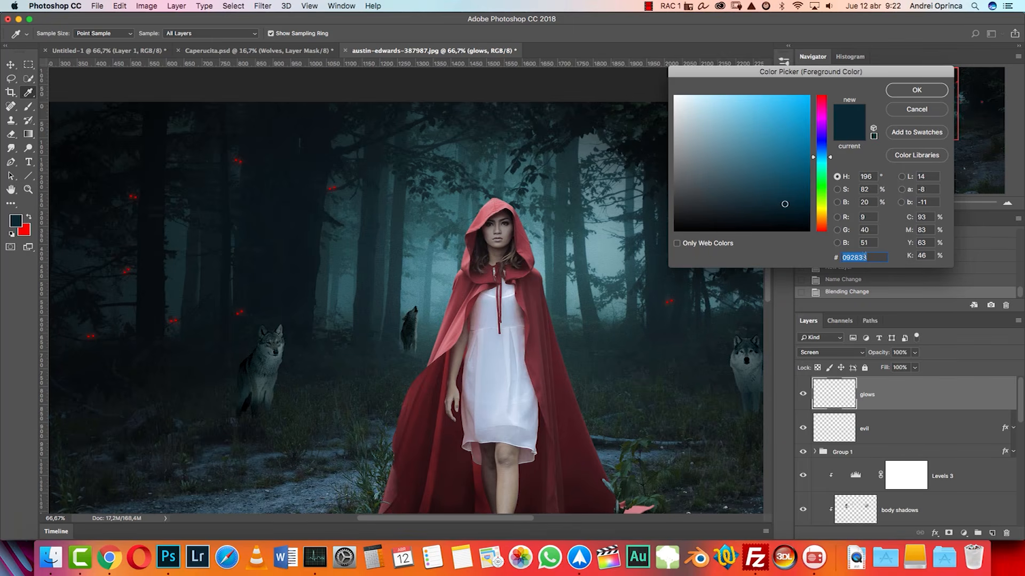
left_click(916, 90)
key("bracketright")
key("bracketright")
left_click(417, 279)
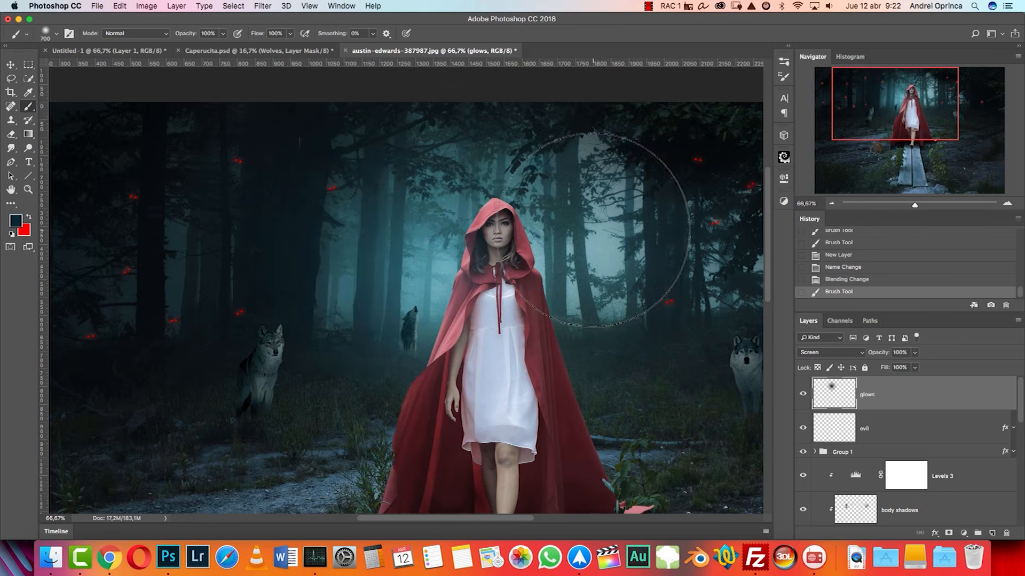
left_click(600, 232)
Step: Set the foreground colour to 081c24 and compare the image with the last glow dab undone and restored
key("bracketleft")
key("bracketleft")
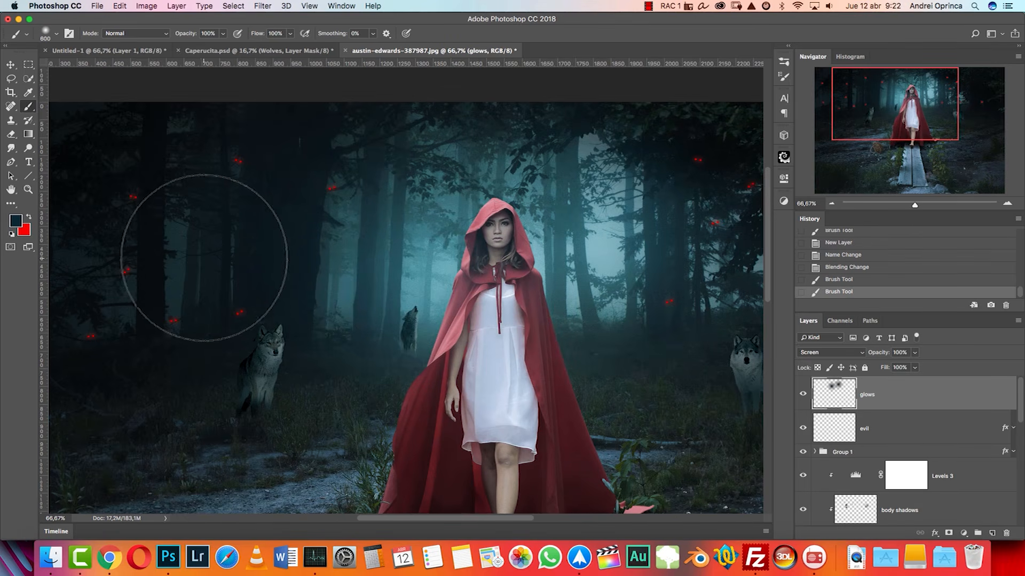
left_click_drag(667, 306, 499, 297)
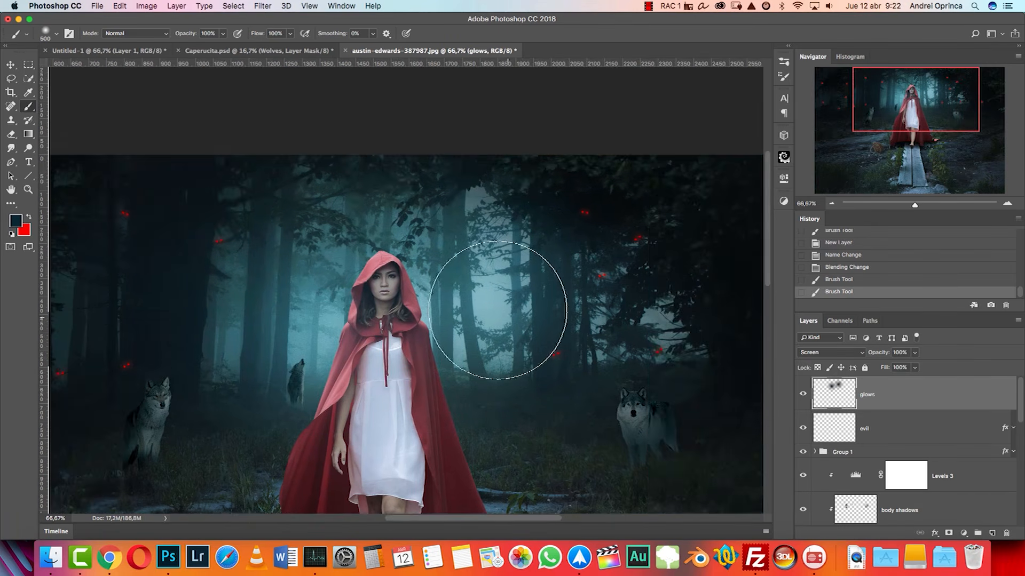
left_click(16, 220)
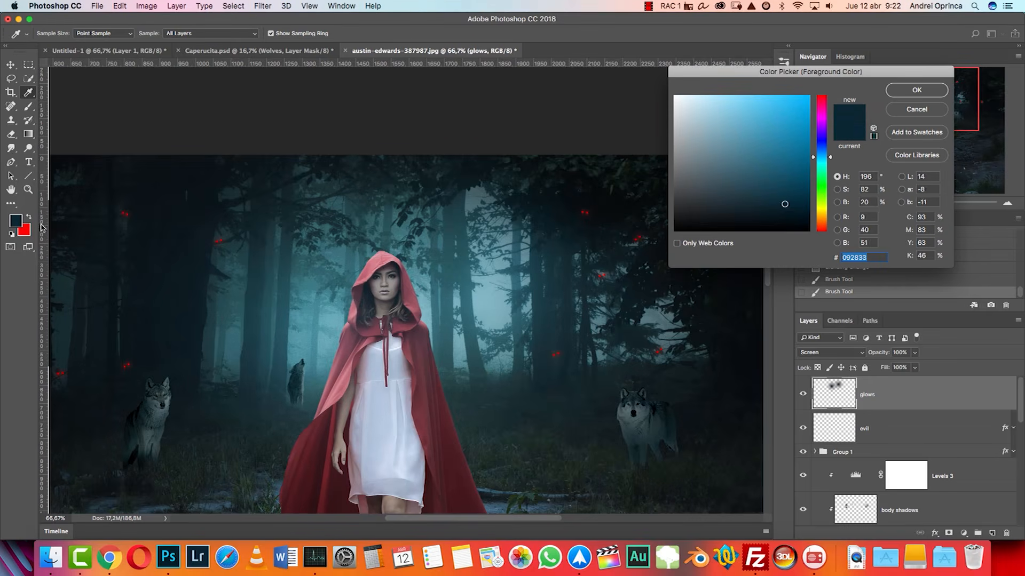
left_click(783, 211)
left_click(780, 212)
left_click(908, 91)
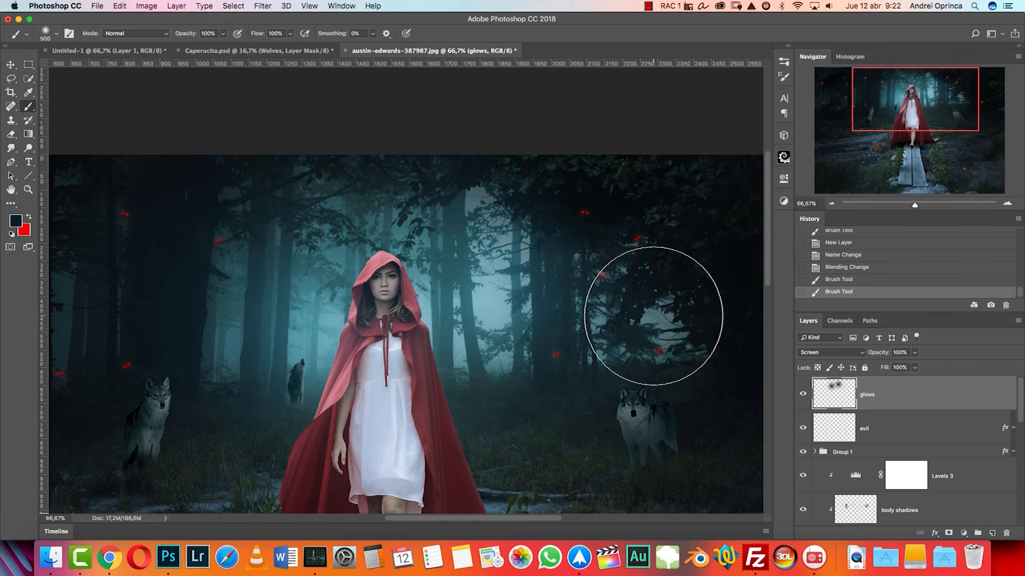
key("super+z")
key("super+z")
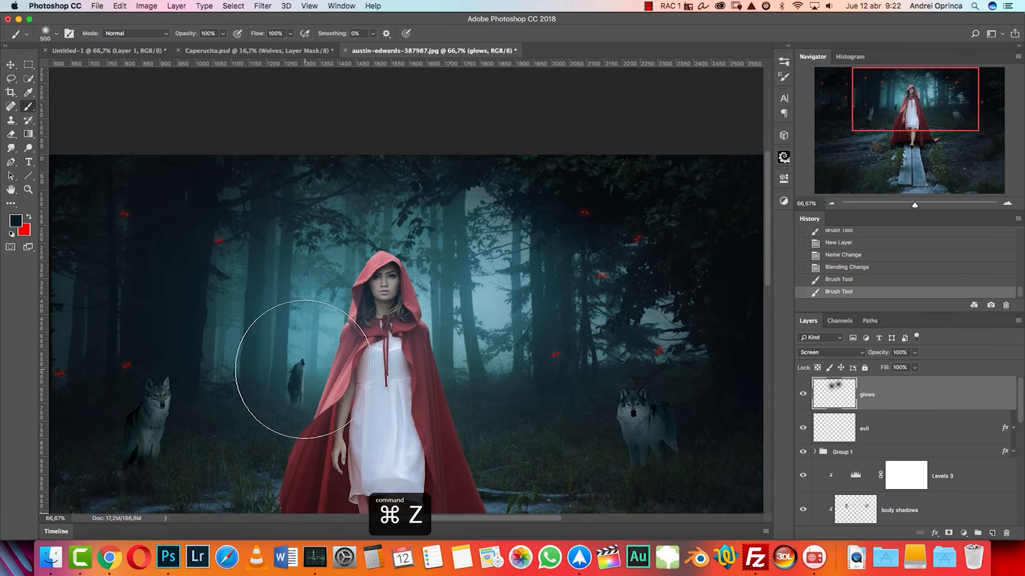
Step: Set the foreground colour to a brighter, saturated blue for glowing the mist around the howling wolf
left_click(1007, 203)
left_click(1007, 203)
left_click(1006, 204)
mouse_move(527, 315)
left_mouse_down()
mouse_move(807, 123)
mouse_move(590, 242)
left_mouse_up()
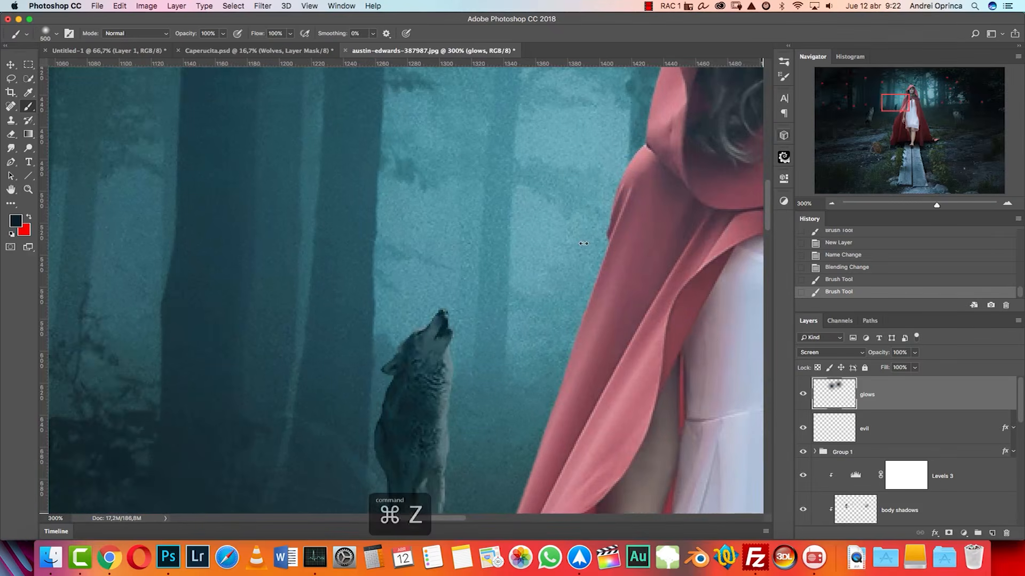
key("bracketleft")
key("bracketleft")
left_click(15, 221)
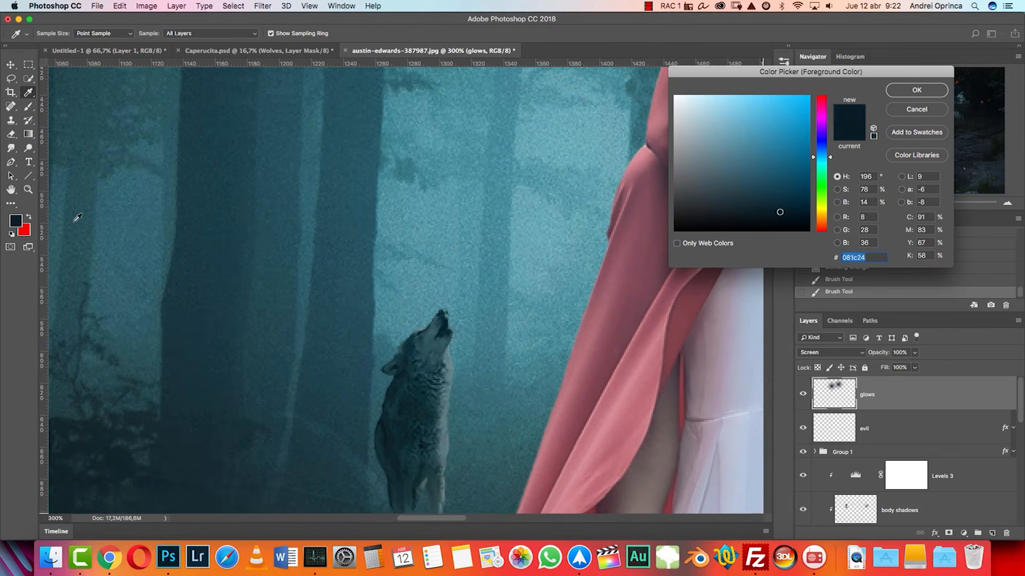
left_click(776, 193)
left_click(777, 183)
left_click(914, 90)
Step: Paint a soft 100 px dab and a 175 px dab of the blue on glows between the howling wolf and the cape
key("bracketleft")
key("bracketleft")
key("bracketleft")
key("bracketleft")
key("bracketleft")
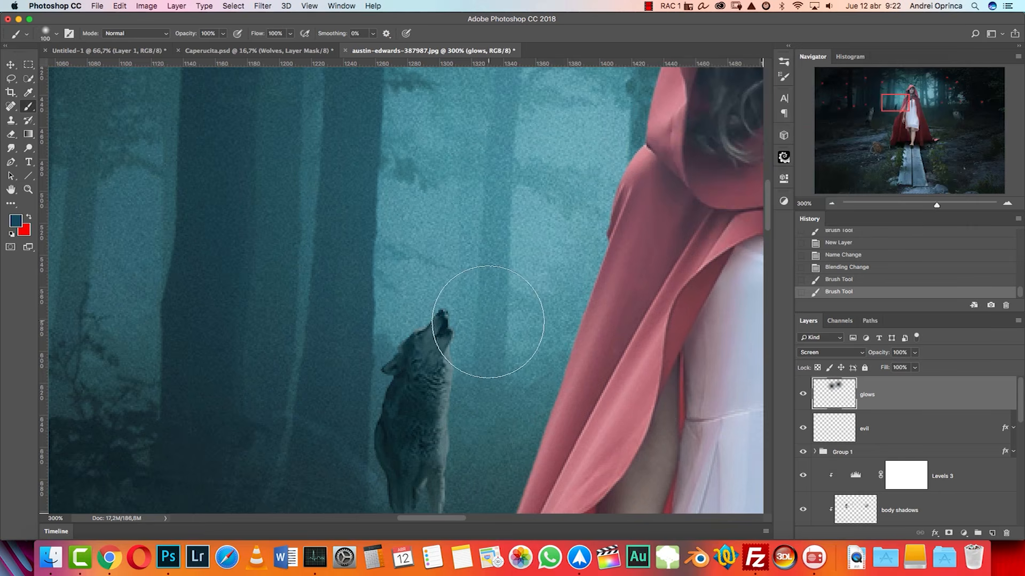
left_click(471, 352)
key("bracketright")
key("bracketright")
key("bracketright")
left_click(475, 348)
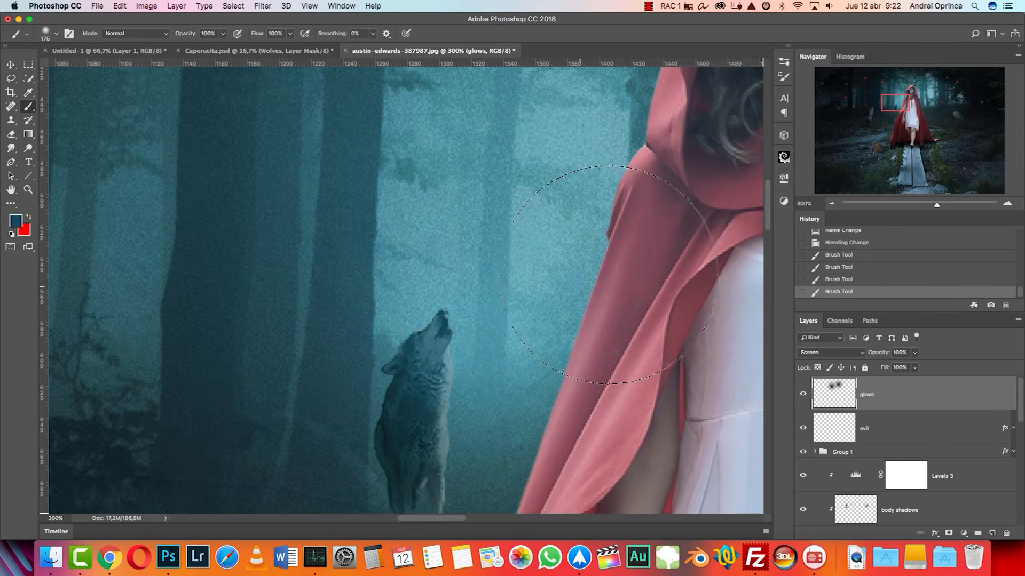
Step: Add a new layer directly above BRIGHTEN LIGHTS
left_click(831, 203)
left_click(831, 204)
left_click(831, 204)
left_click(832, 204)
left_click(832, 204)
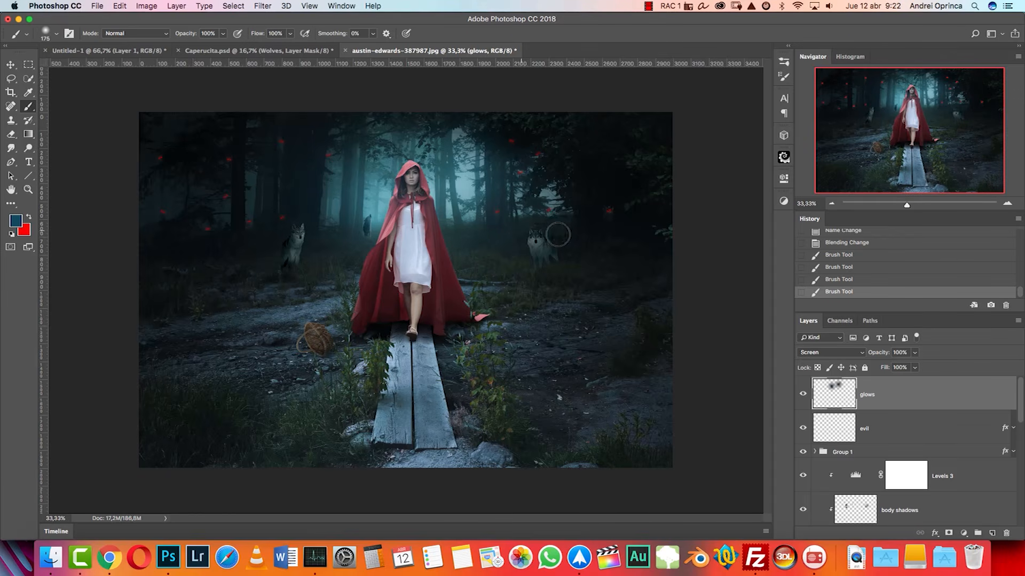
left_click_drag(1020, 405, 1016, 445)
left_click(886, 431)
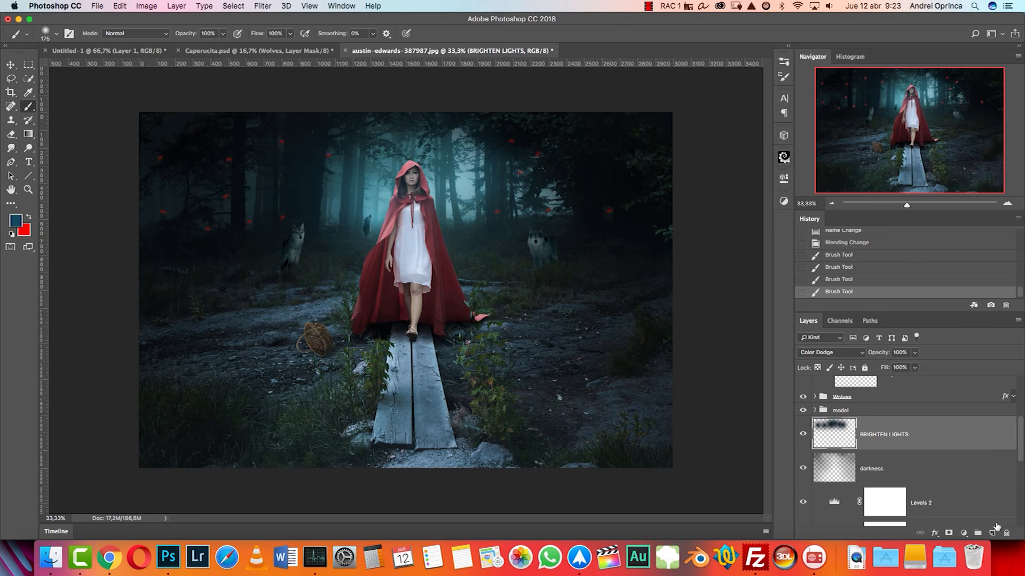
left_click(992, 533)
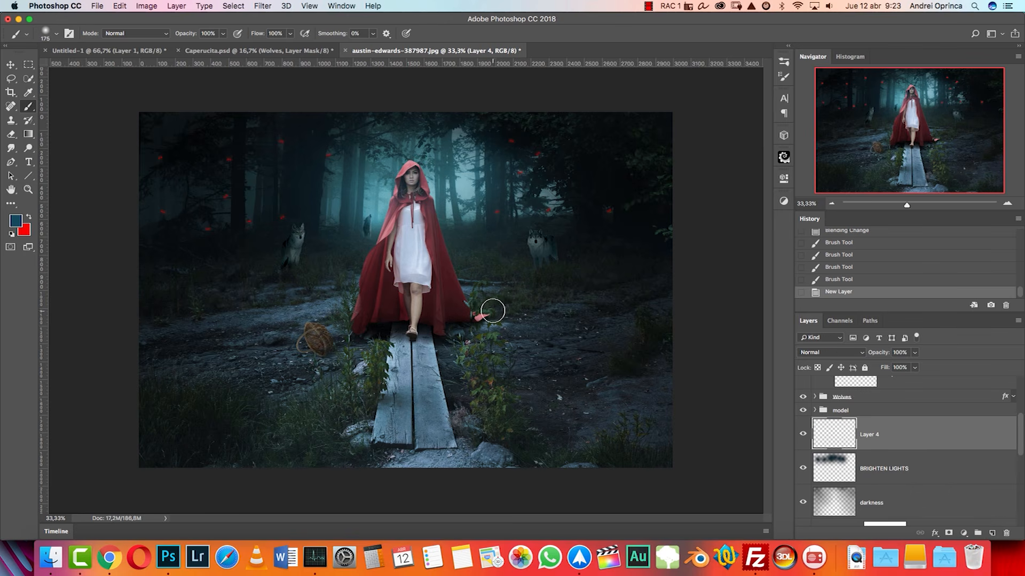
Step: Set up the Gradient tool with the Foreground to Transparent preset and a greyish-blue foreground colour of 566d75
left_click(28, 134)
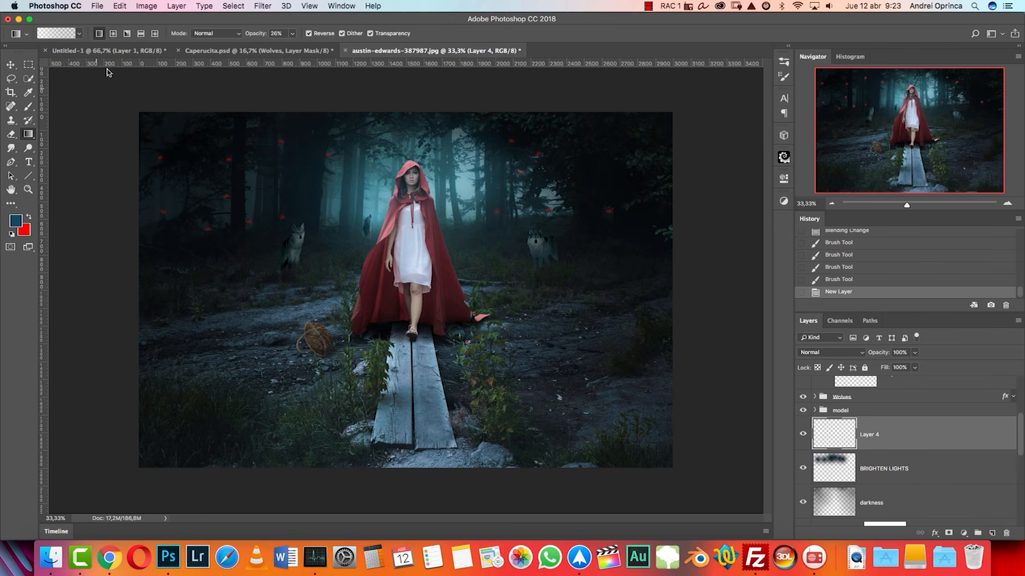
left_click(57, 35)
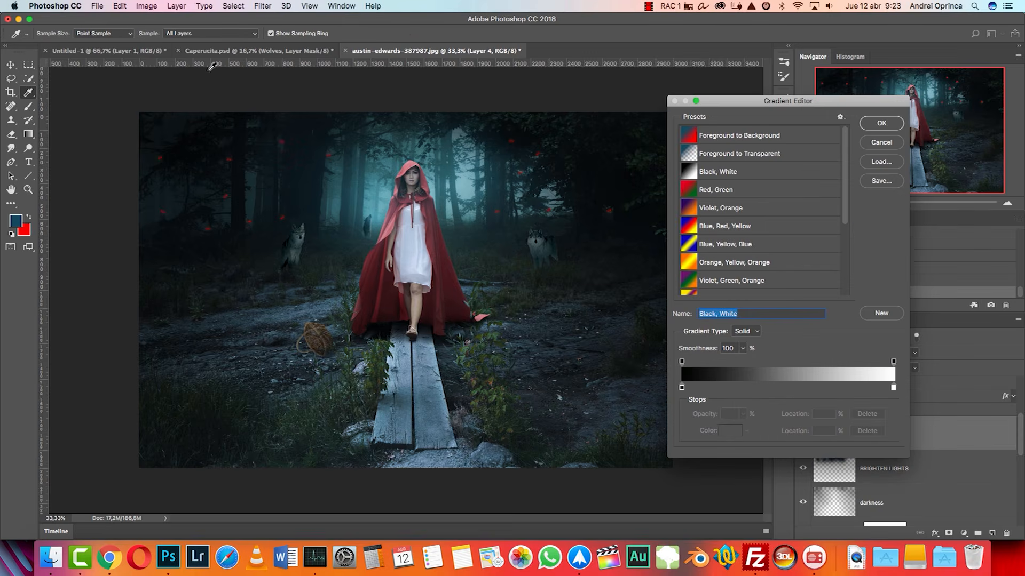
left_click(745, 155)
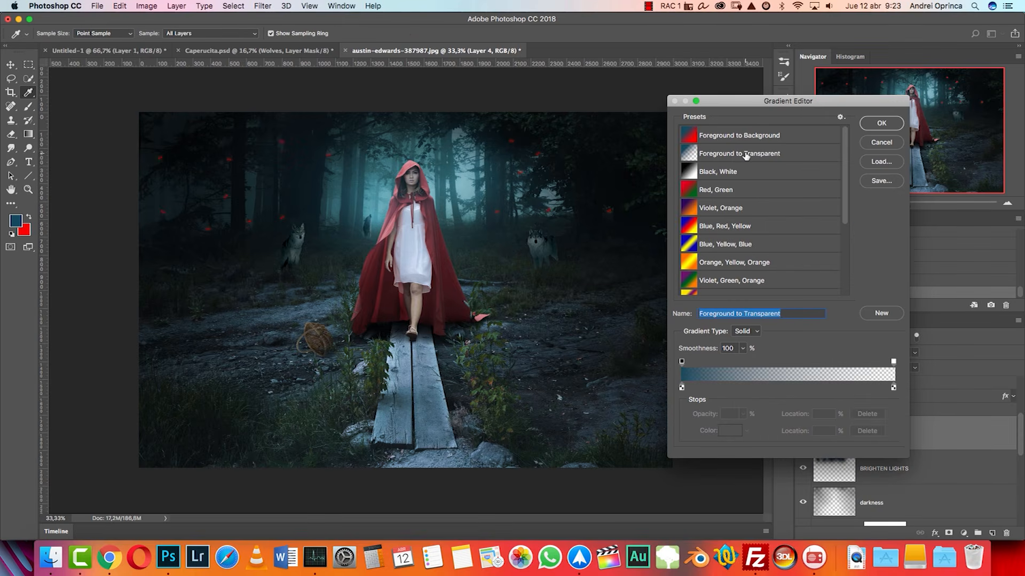
left_click(876, 124)
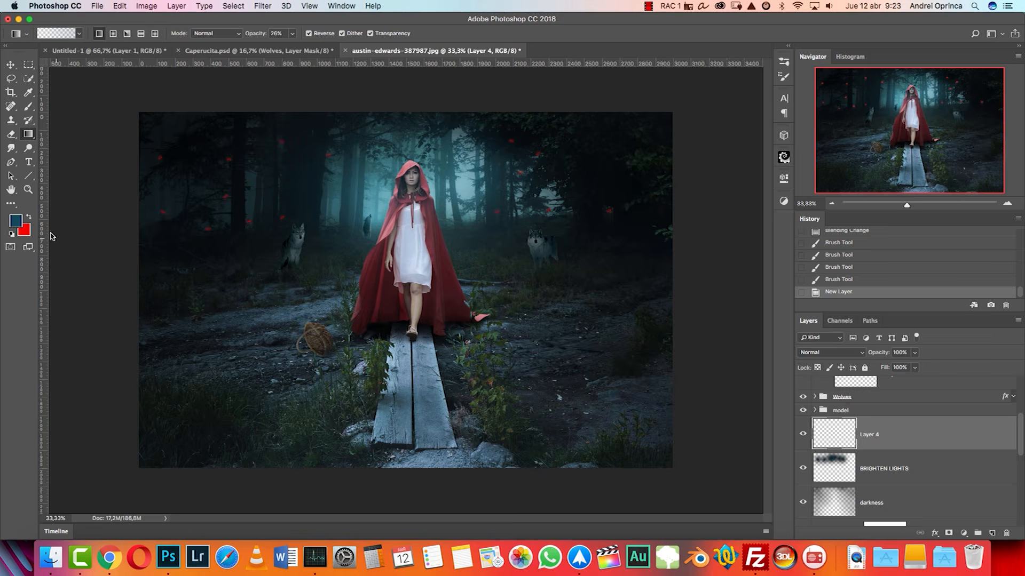
left_click(16, 221)
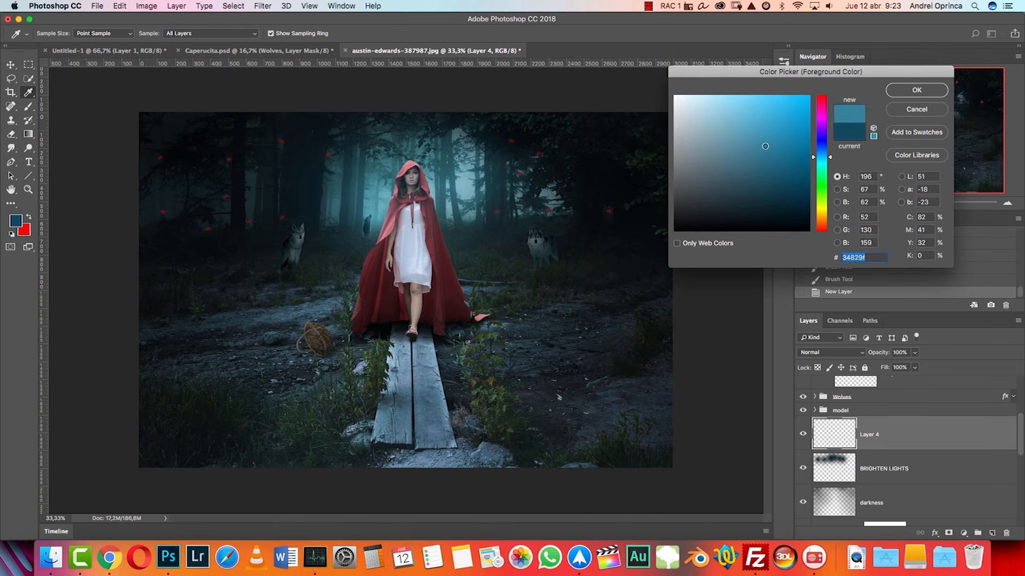
left_click_drag(713, 175, 710, 150)
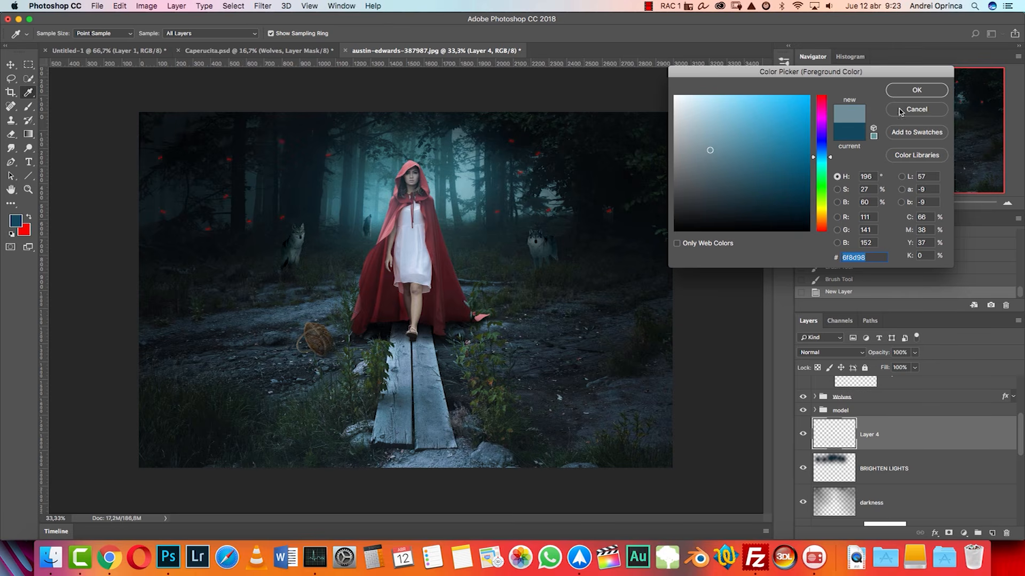
left_click_drag(713, 162, 708, 170)
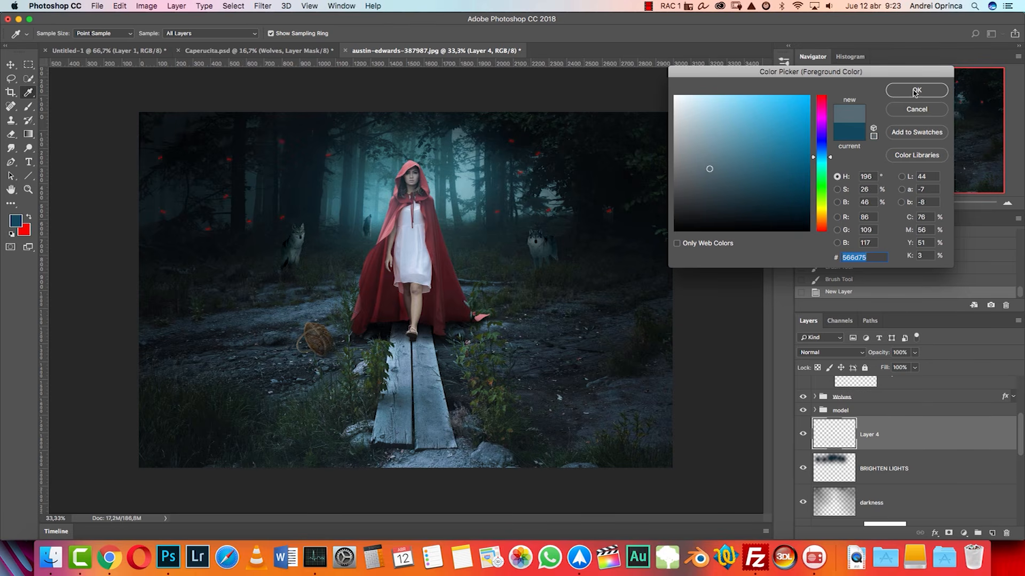
left_click(915, 90)
Step: Switch the gradient style to Reflected and set Layer 4's blend mode to Screen
left_click(141, 36)
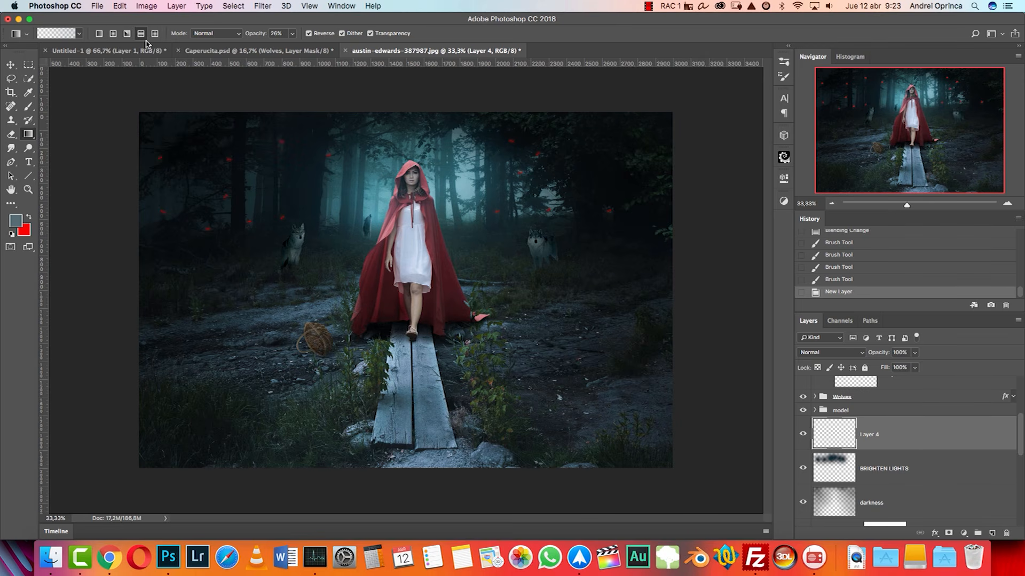
left_click(829, 356)
left_click(821, 430)
Step: Try a reversed reflected gradient behind the model, undo it, and turn off the gradient's Reverse option
left_click_drag(348, 198, 349, 198)
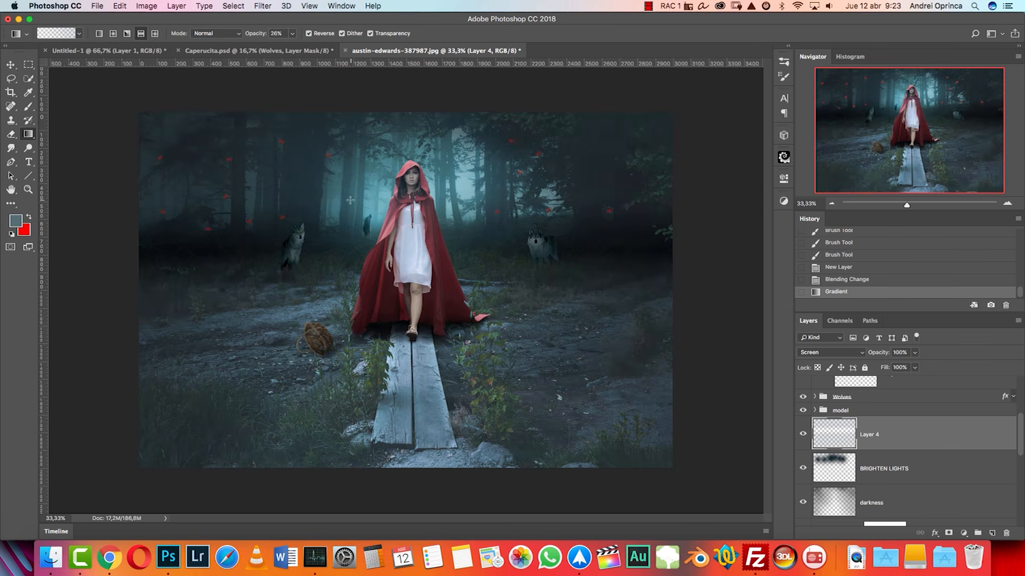
left_click(309, 33)
key("ctrl+z")
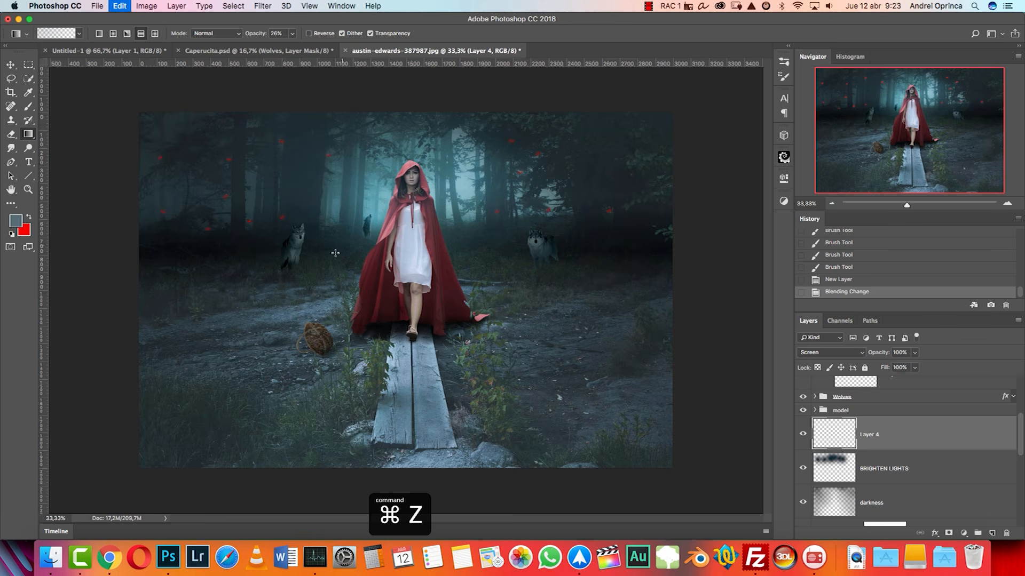
Step: Try three vertical reflected gradients of varying height on Layer 4 behind the model, undoing each one
left_click_drag(340, 264, 345, 189)
key("ctrl+z")
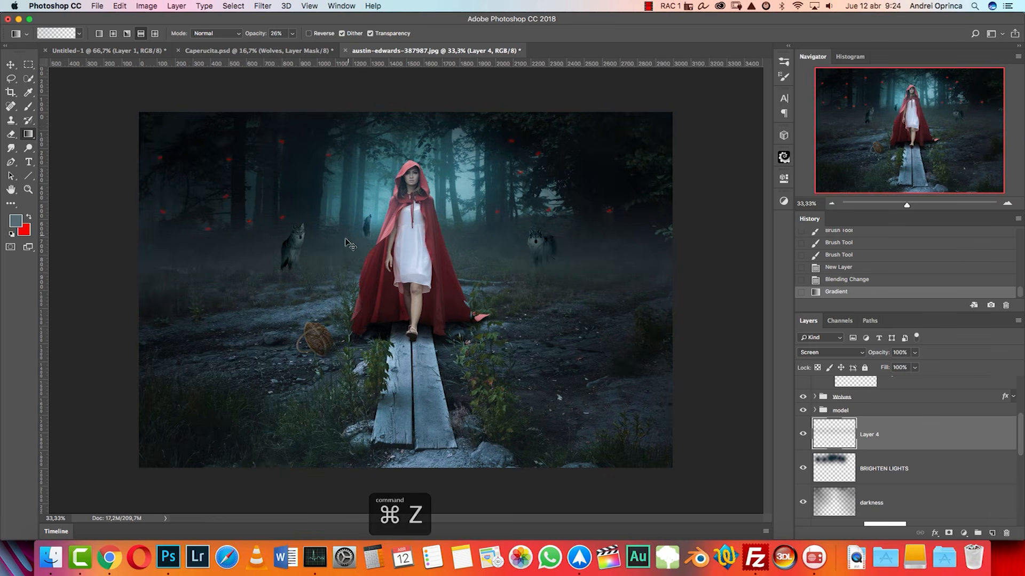
left_click_drag(351, 254, 353, 170)
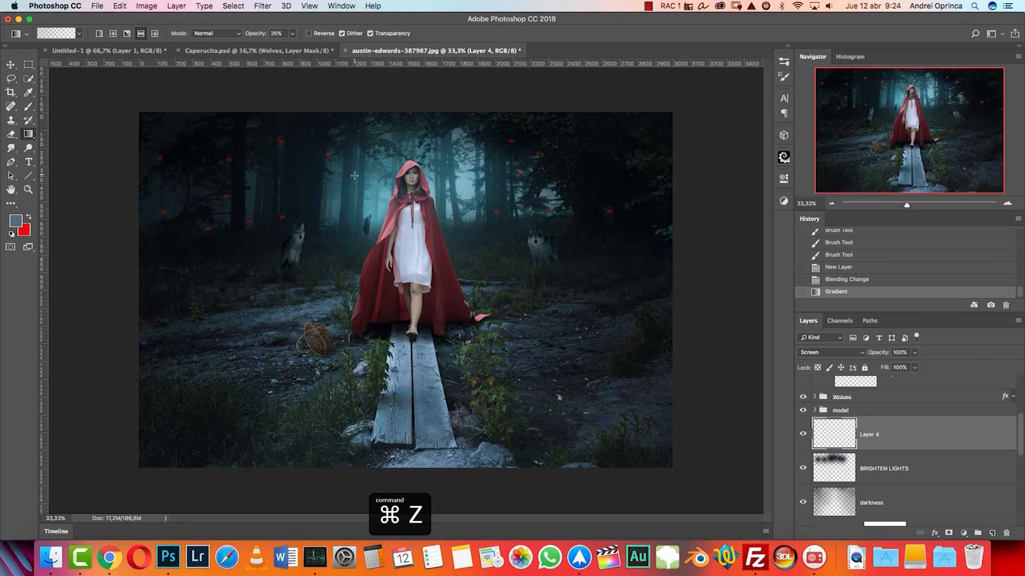
key("super+z")
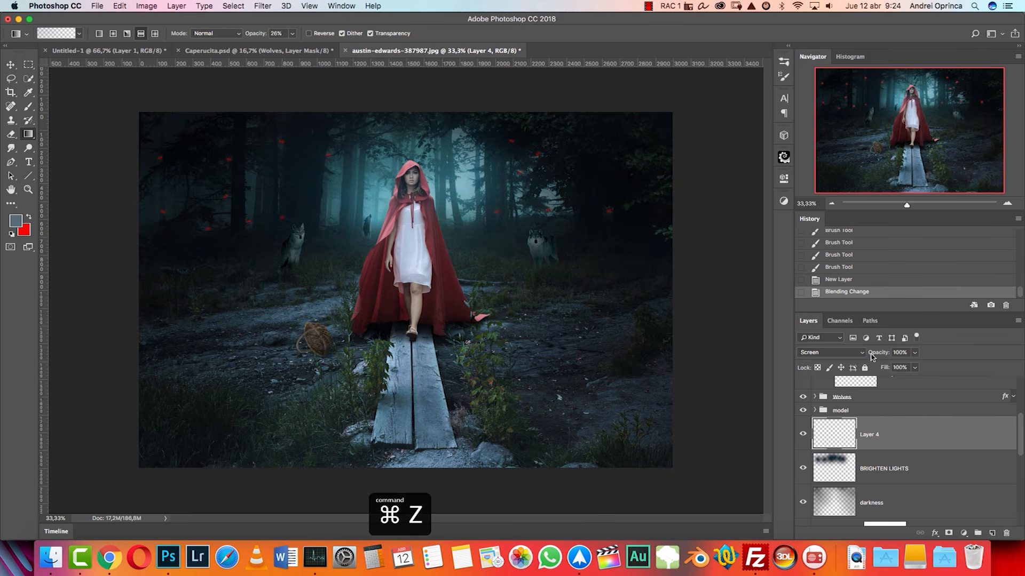
left_click_drag(349, 271, 349, 218)
key("super+z")
Step: Move the Wolves group together with its body shadows and Levels 3 layers below the model group
left_click(905, 398)
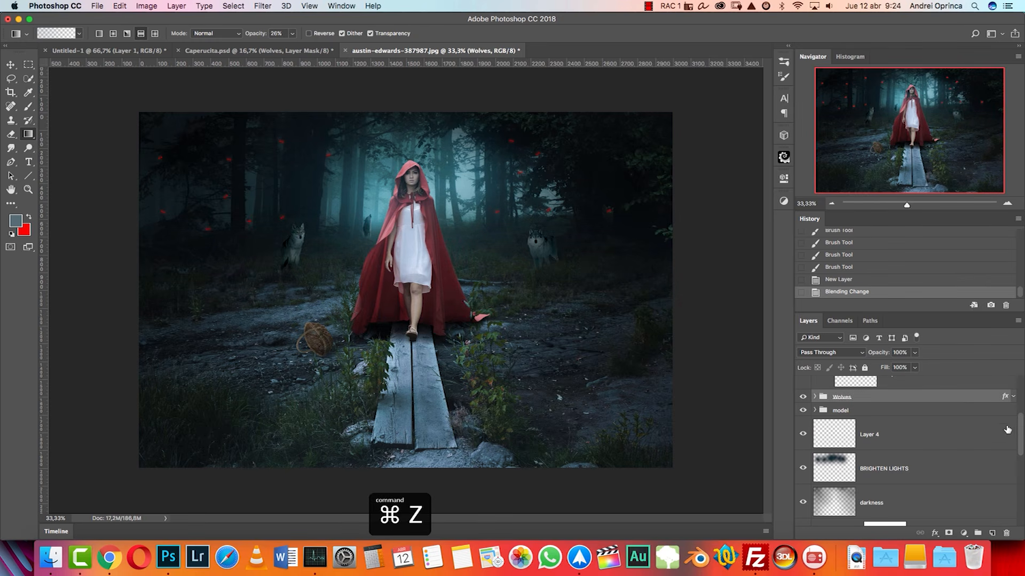
mouse_move(1020, 430)
left_mouse_down()
mouse_move(1020, 417)
mouse_move(1020, 437)
left_mouse_up()
left_click(960, 416, "shift")
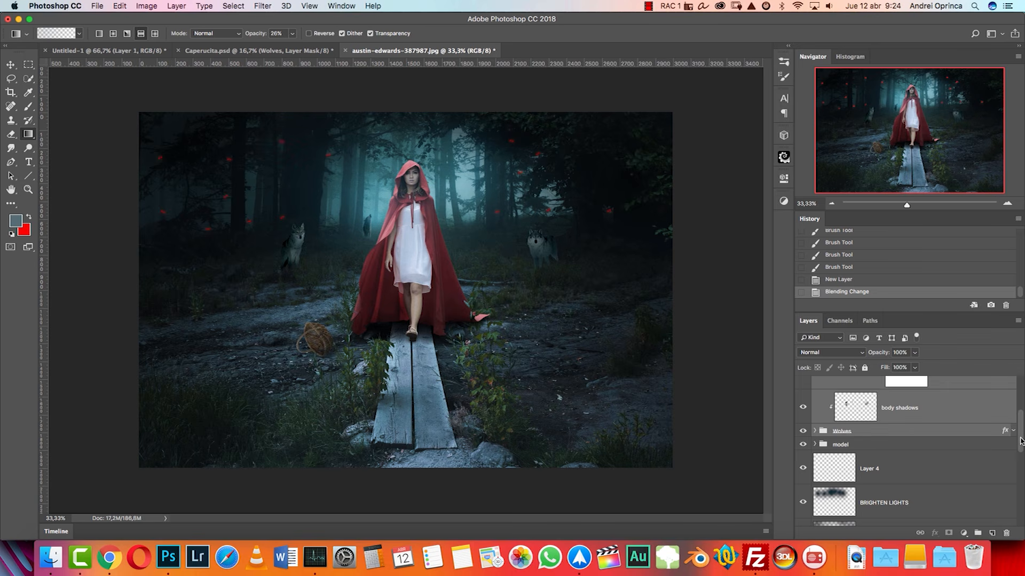
scroll(981, 437, "down", 2)
left_click_drag(917, 397, 905, 427)
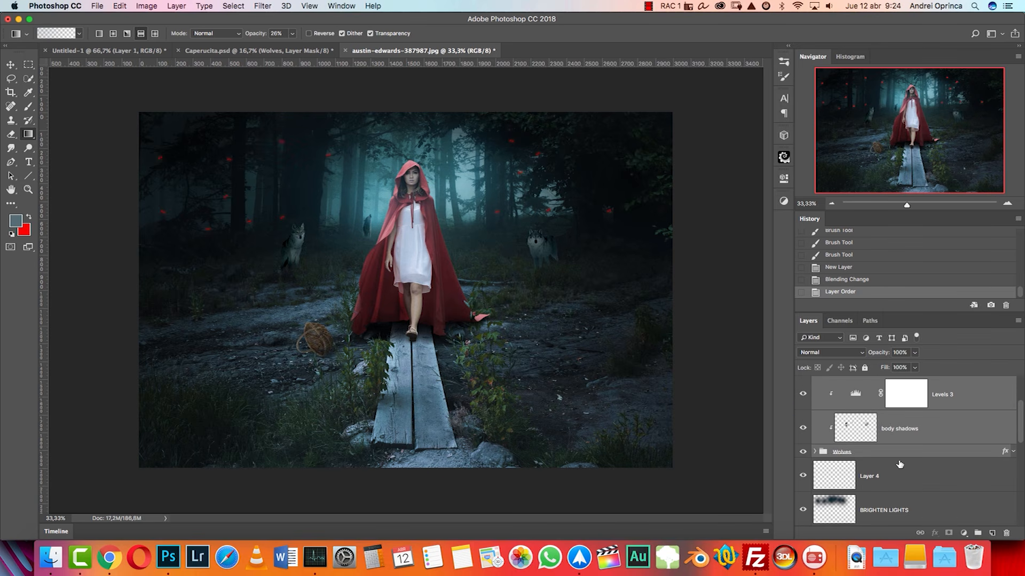
Step: Move Layer 4 above Levels 3, directly below the model group, and rename it myst
left_click_drag(901, 469, 907, 405)
double_click(865, 421)
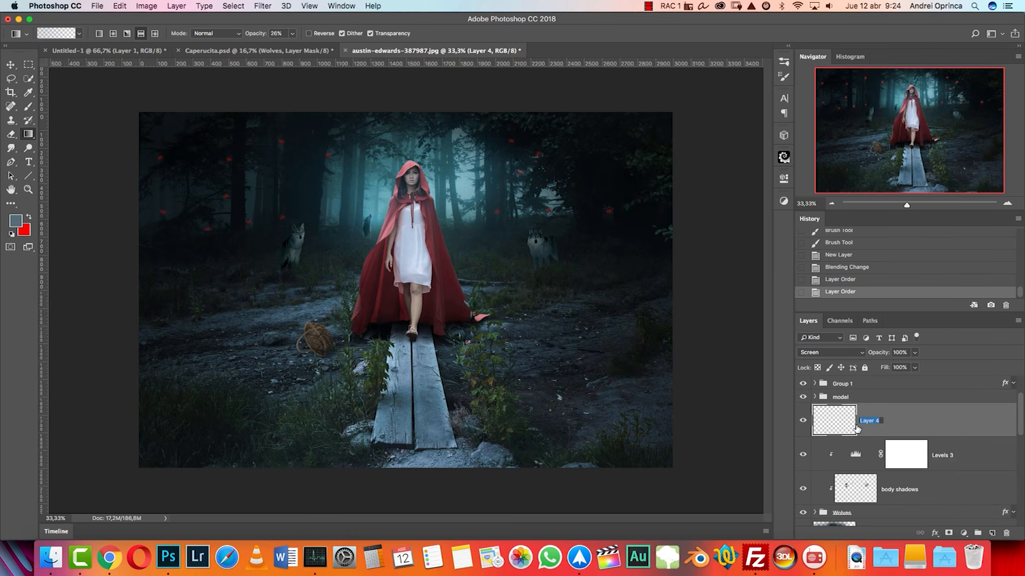
type("myst")
key("Return")
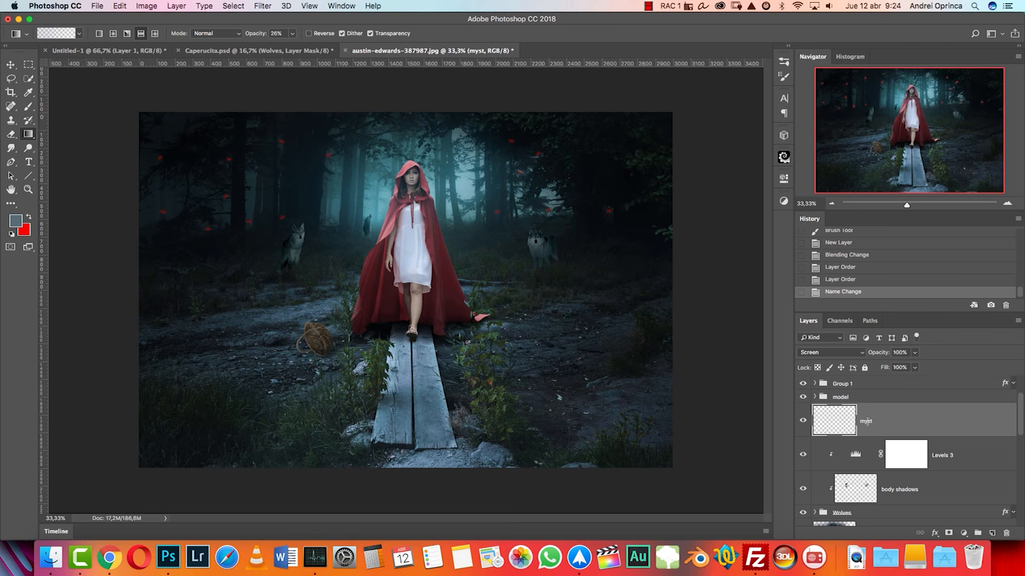
Step: Try a vertical reflected gradient on the myst layer across the wolves' area and undo it
left_click_drag(357, 273, 358, 202)
key("super+z")
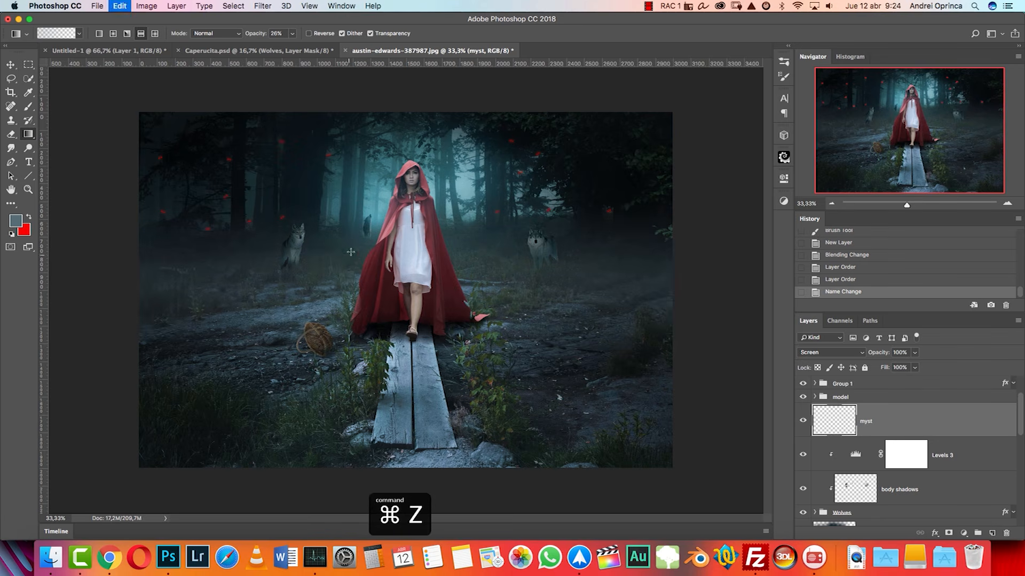
Step: Restore the undone gradient on the myst layer and add a layer mask, with the default black and white colours for the Brush
key("super+z")
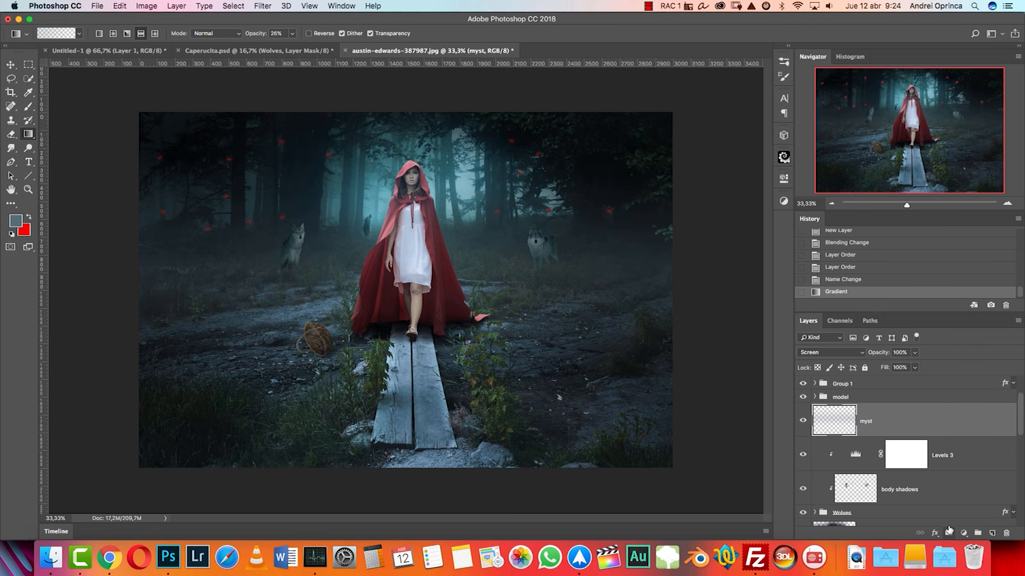
key("b")
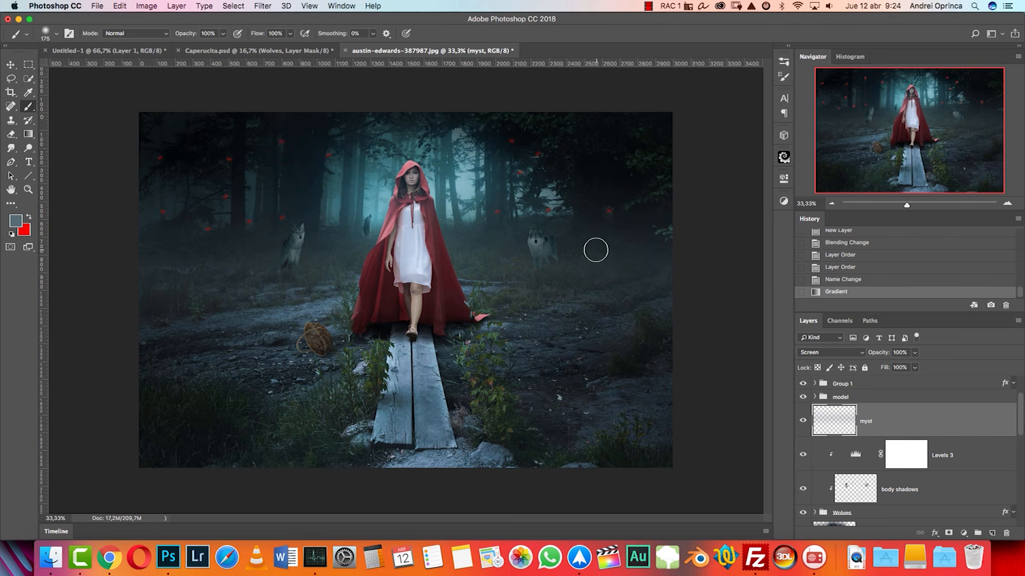
key("d")
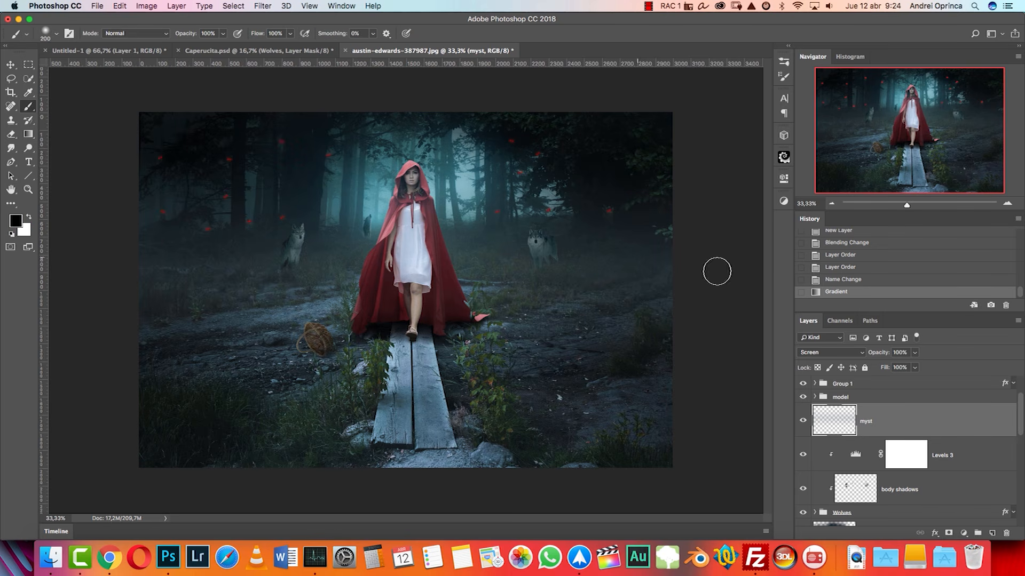
left_click(948, 533)
Step: Enlarge the soft brush to 600 px and enable Transfer in its brush settings
key("bracketright")
key("bracketright")
key("bracketright")
key("bracketright")
key("bracketright")
right_click(643, 193)
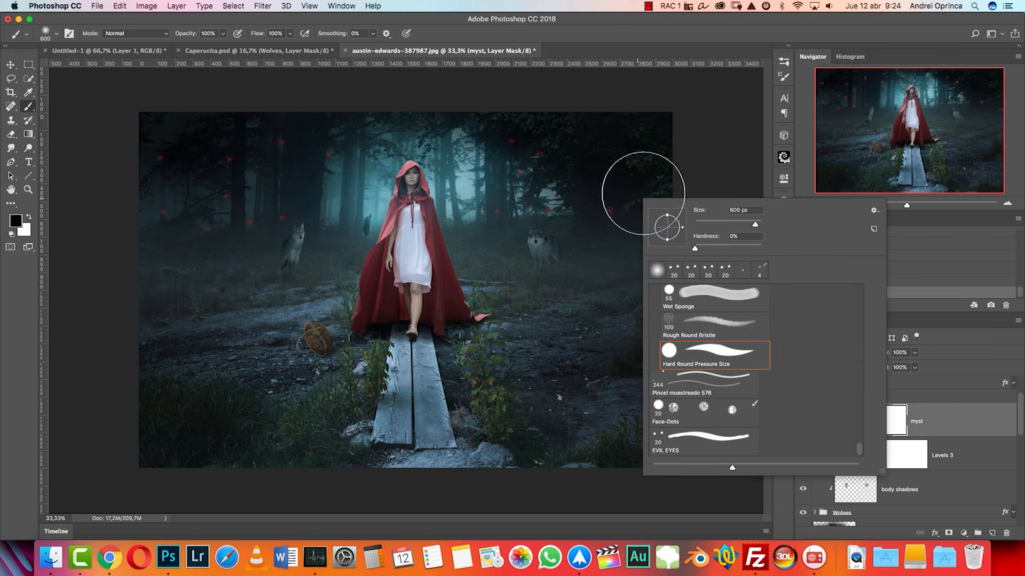
left_click(785, 77)
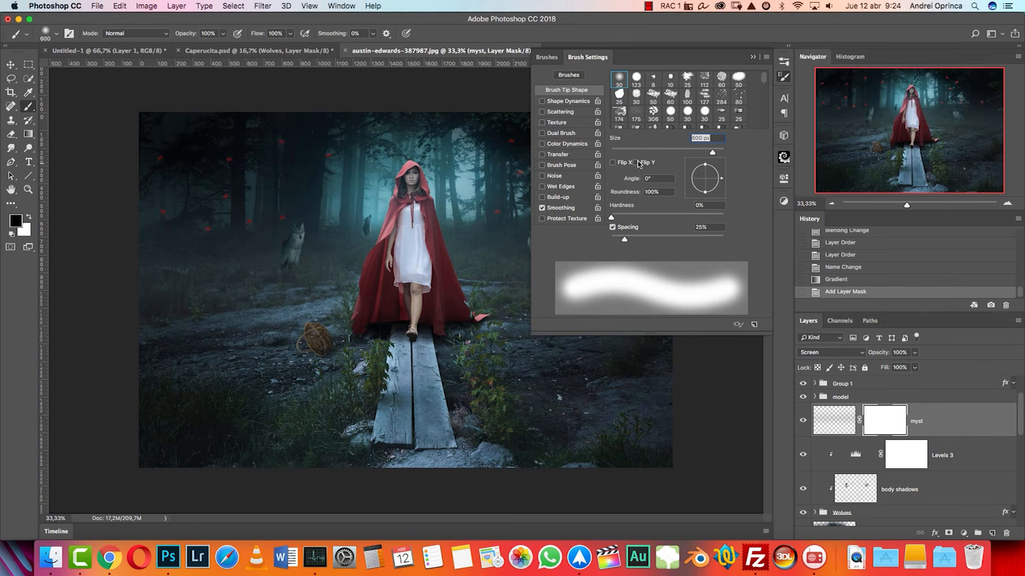
left_click(543, 154)
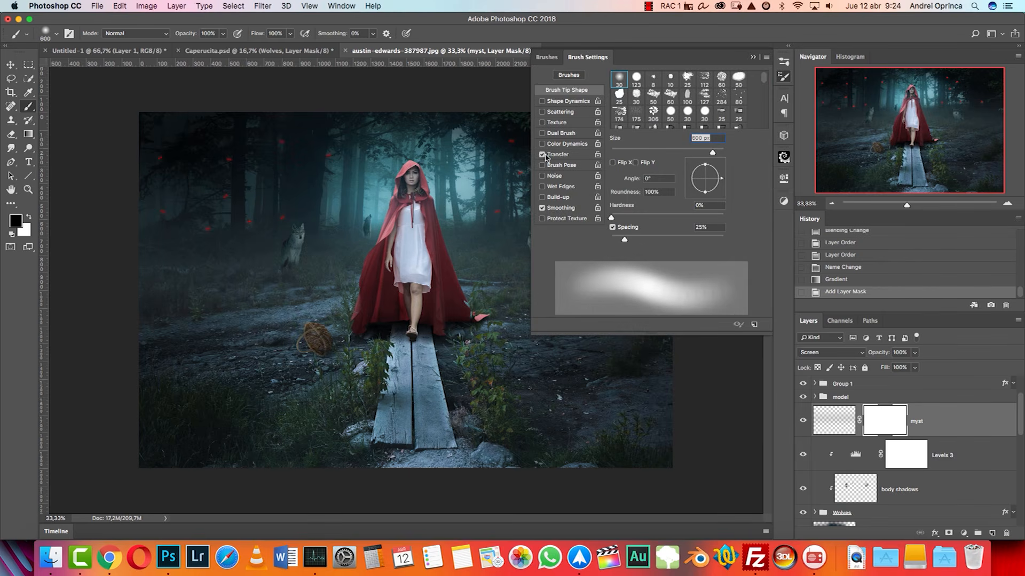
left_click(752, 56)
Step: Paint black on the myst mask with a brush up to 900 px to fade the mist at the image's right and left edges
left_click(668, 265)
left_click(660, 277)
left_click(652, 281)
key("bracketright")
key("bracketright")
key("bracketright")
left_click_drag(652, 278, 598, 282)
mouse_move(599, 282)
left_mouse_down()
mouse_move(653, 275)
mouse_move(583, 296)
left_mouse_up()
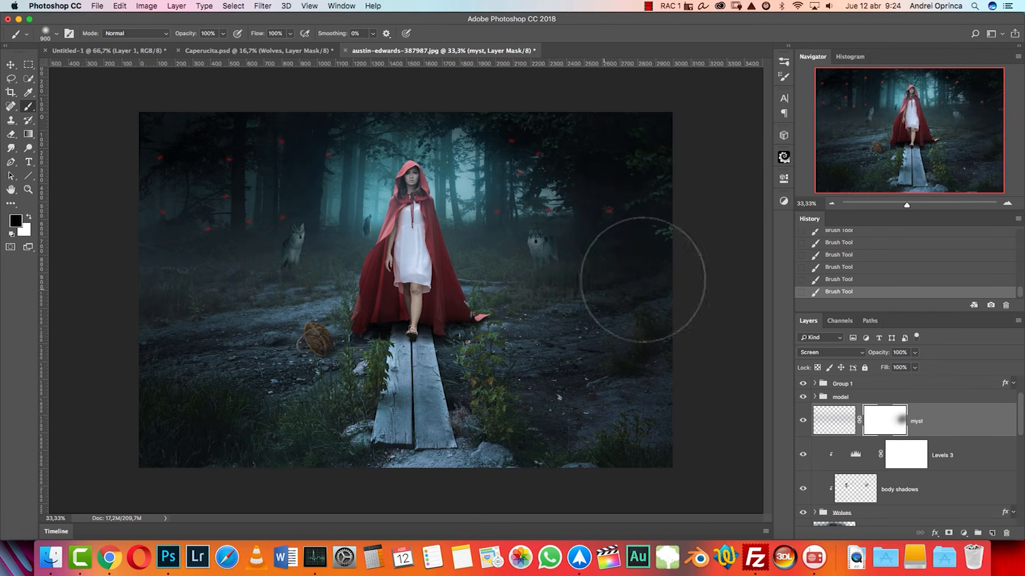
left_click_drag(134, 213, 169, 228)
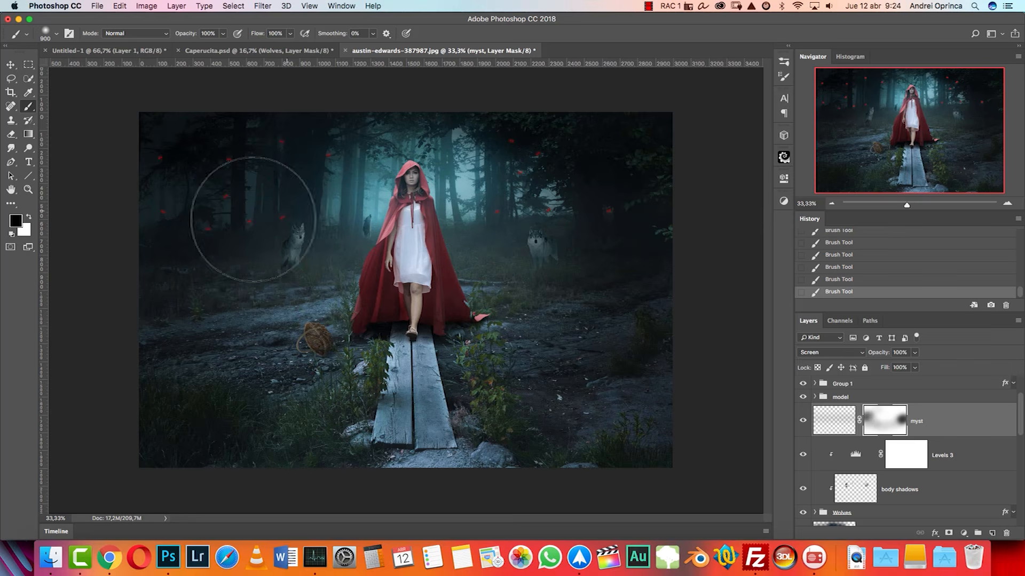
Step: Mask more mist over the lower-right ground and the trees on the left, comparing the image with the myst layer hidden and shown
left_click(803, 421)
left_click(803, 421)
left_click_drag(664, 358, 486, 352)
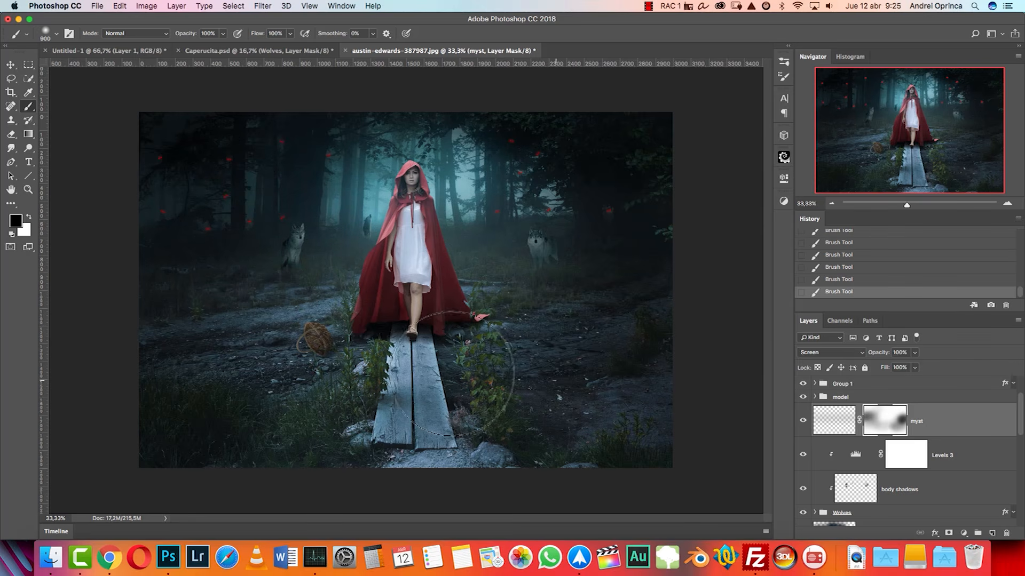
mouse_move(161, 271)
left_mouse_down()
mouse_move(164, 171)
mouse_move(214, 183)
mouse_move(540, 172)
mouse_move(668, 195)
mouse_move(362, 140)
mouse_move(281, 141)
left_mouse_up()
left_click(803, 421)
left_click(803, 422)
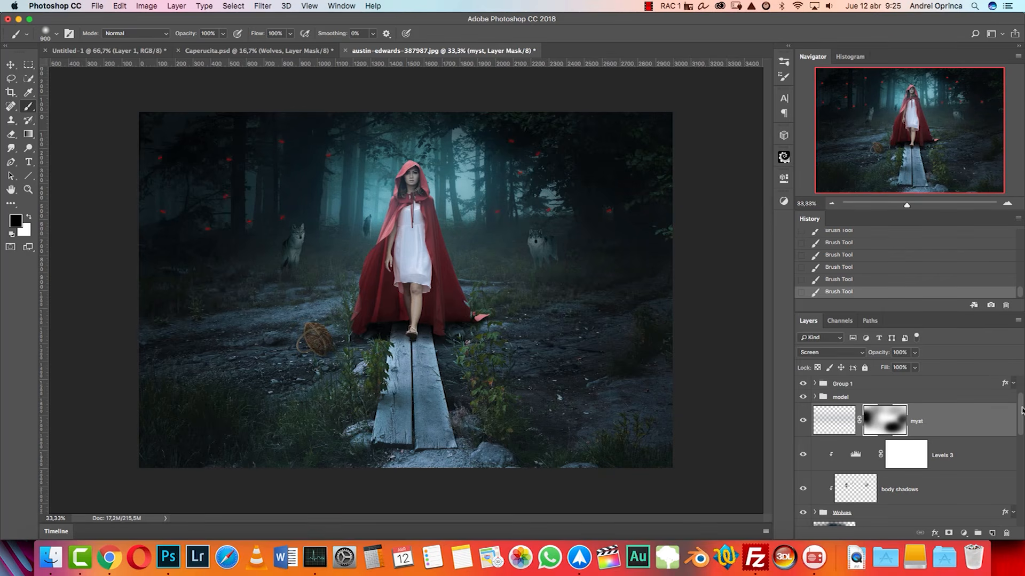
Step: Add a layer above glows, set its blend mode to Overlay, and fill it with 50% Gray
scroll(1021, 410, "up", 3)
left_click(970, 398)
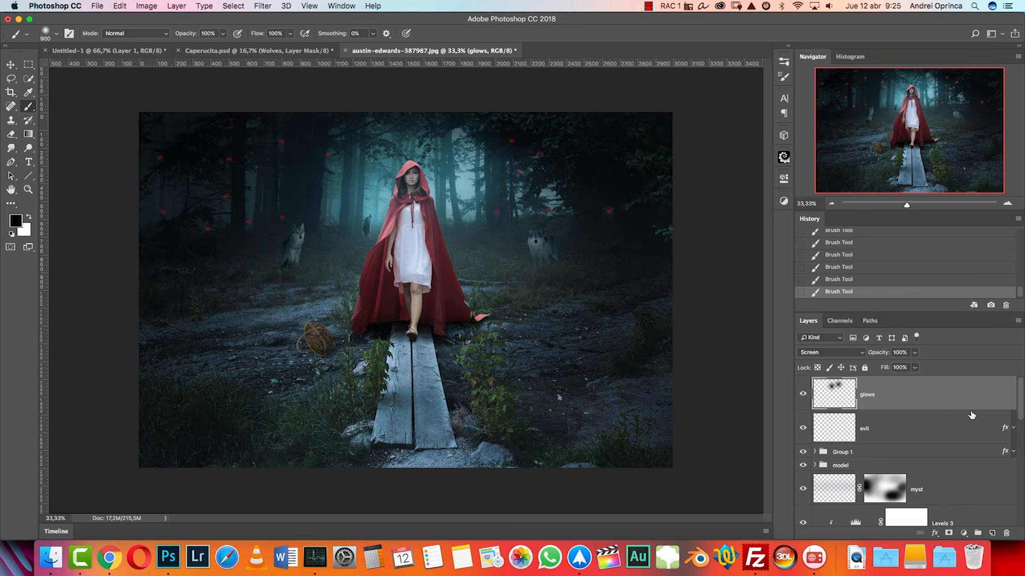
left_click(991, 532)
left_click(830, 353)
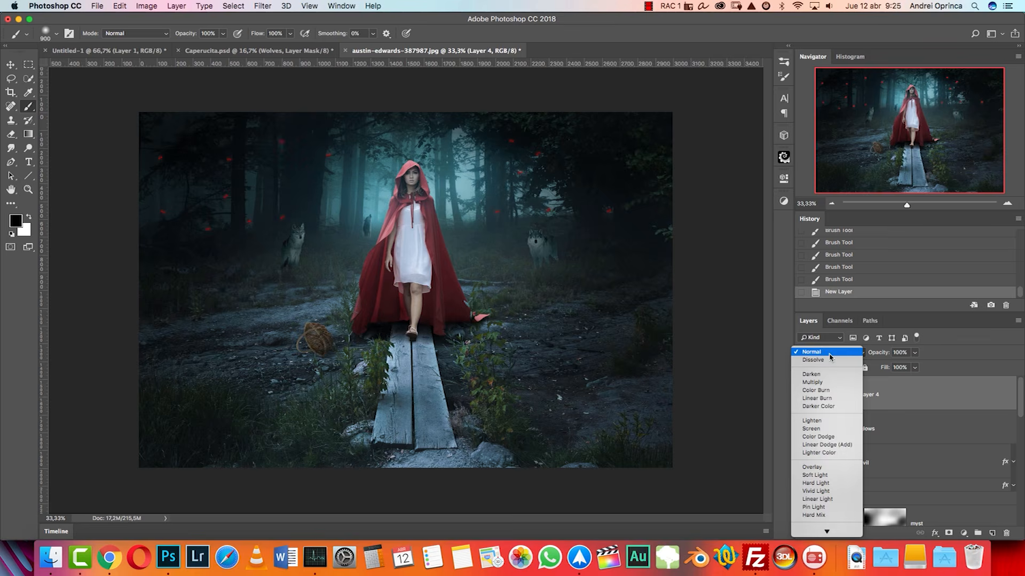
left_click(833, 446)
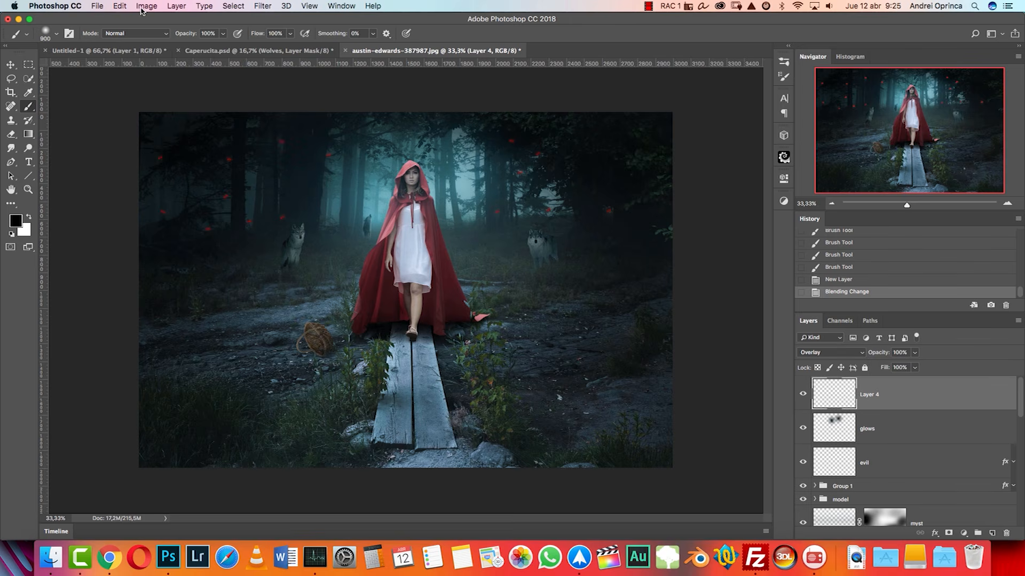
left_click(119, 6)
left_click(153, 179)
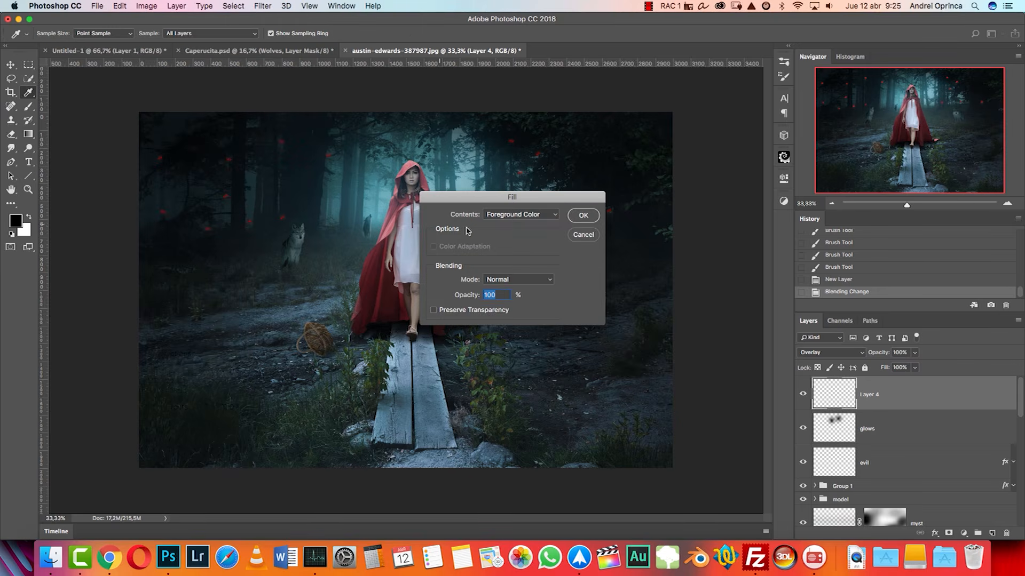
left_click(521, 214)
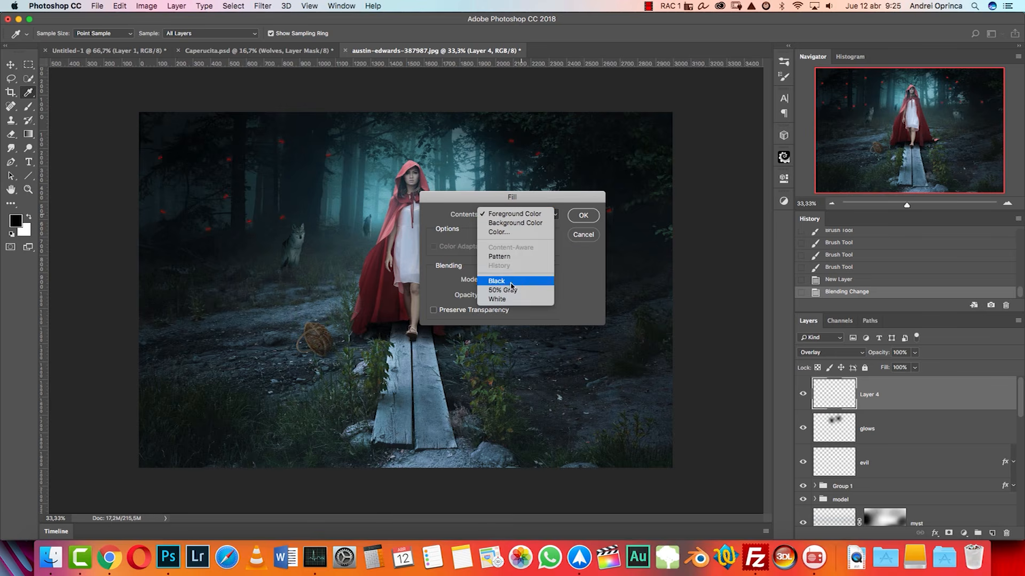
left_click(503, 247)
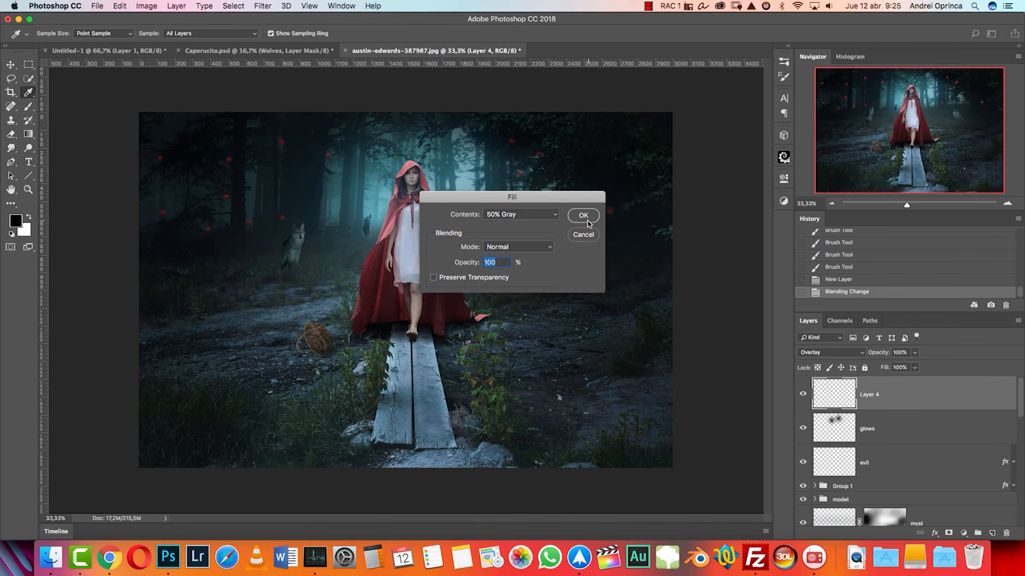
left_click(583, 216)
Step: Paint white highlights on Layer 4 over the model's left eye with a tiny brush at 20% opacity and 10% flow
key("b")
key("bracketleft")
key("bracketleft")
key("bracketleft")
key("bracketleft")
key("bracketleft")
key("bracketleft")
key("x")
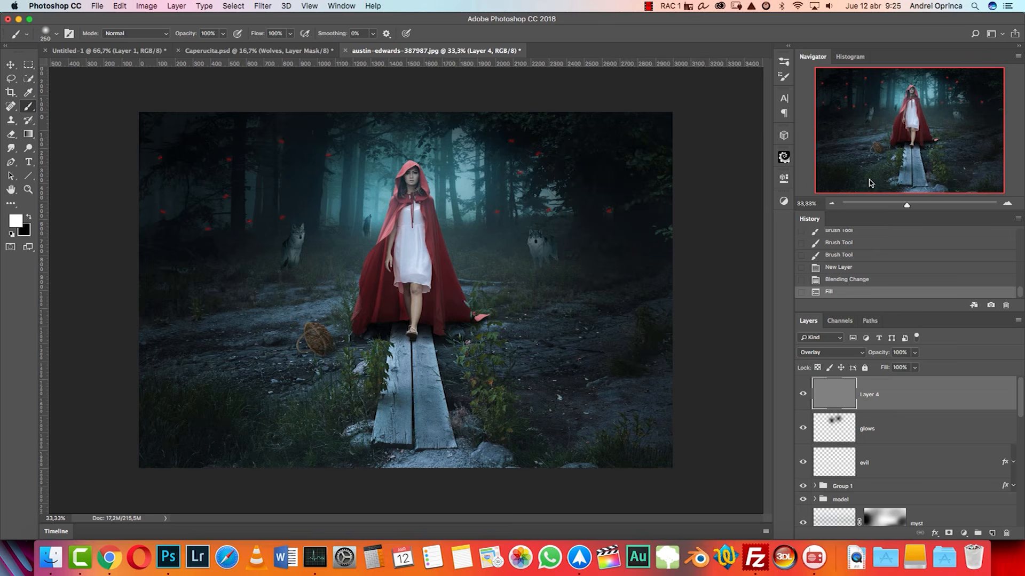
key("super+1")
left_click_drag(911, 109, 910, 75)
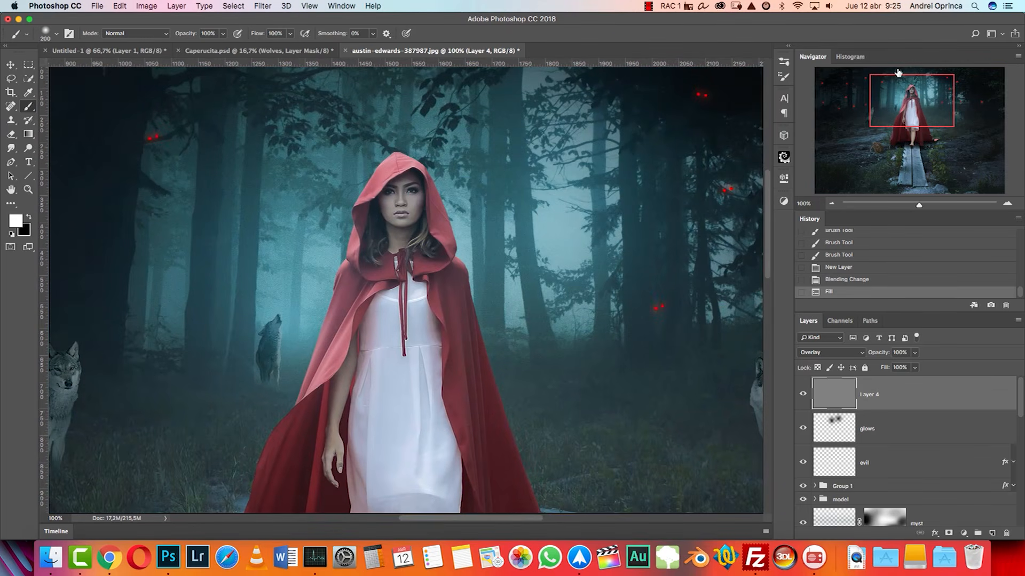
left_click(1007, 203)
left_click(1007, 203)
left_click_drag(483, 162, 512, 476)
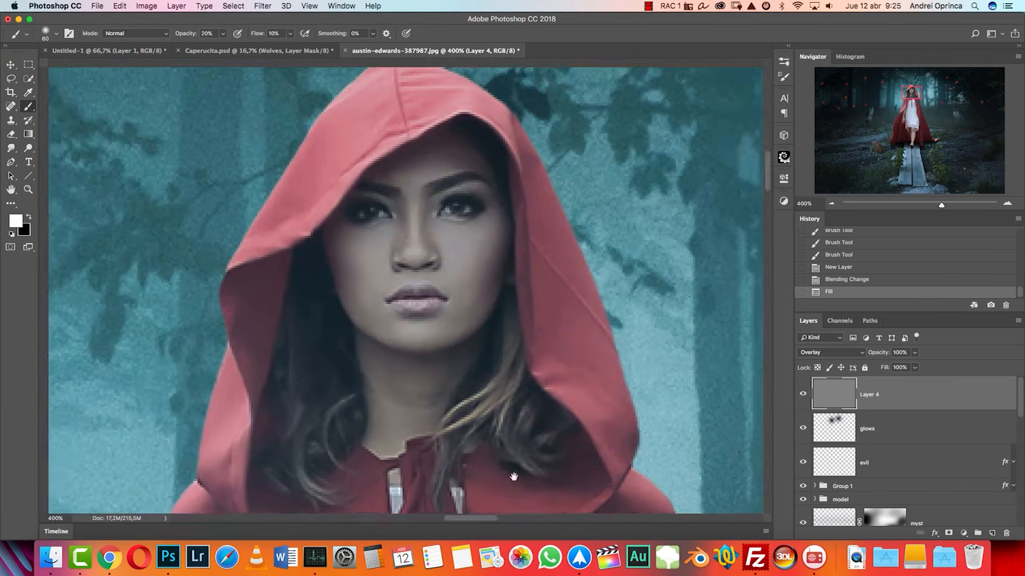
left_click_drag(443, 176, 476, 311)
key("[")
key("[")
key("bracketleft")
key("bracketleft")
key("bracketleft")
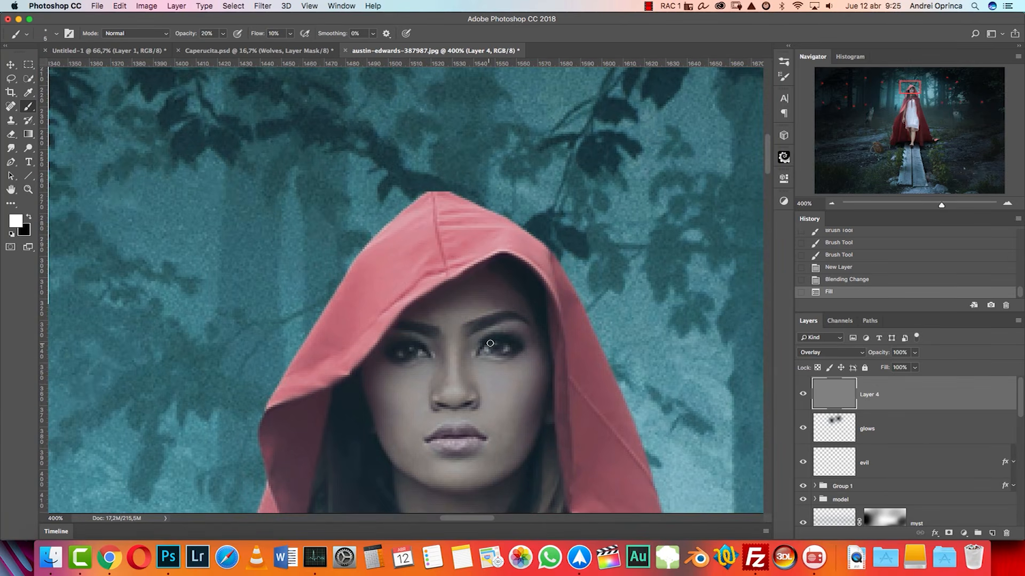
left_click_drag(489, 347, 493, 349)
left_click(490, 346)
Step: Add more white highlights to both of the model's eyes, and compare the result with Layer 4 hidden and shown
left_click(784, 76)
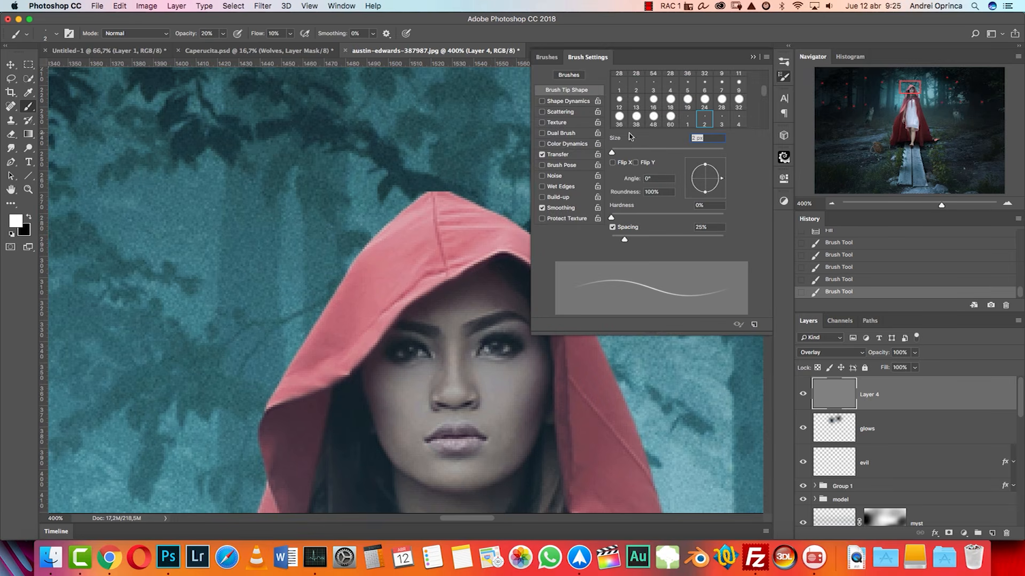
left_click(753, 56)
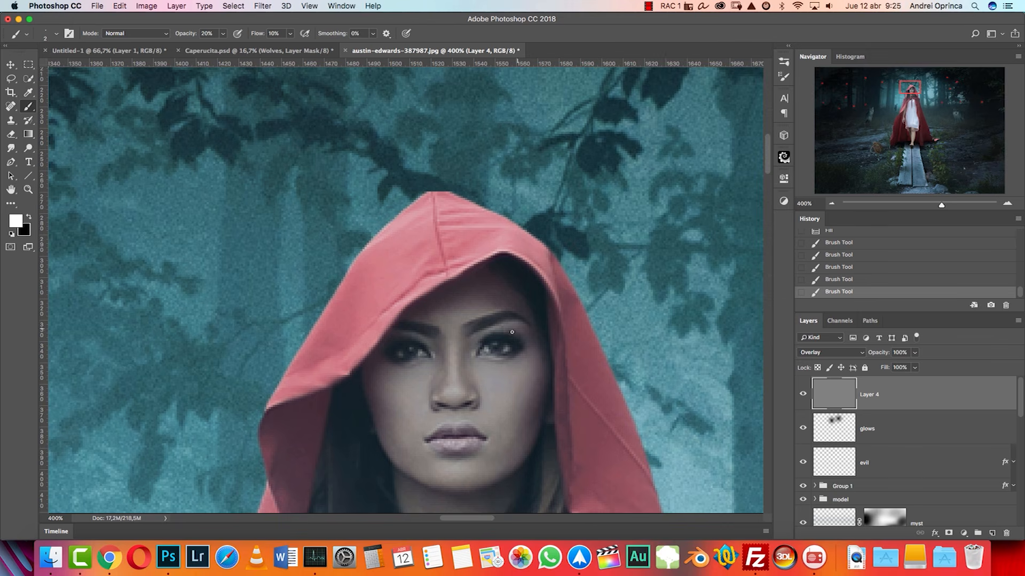
left_click_drag(485, 348, 496, 348)
key("bracketright")
key("bracketright")
key("bracketright")
mouse_move(399, 355)
left_mouse_down()
mouse_move(418, 349)
mouse_move(406, 351)
left_mouse_up()
left_click(800, 392)
left_click(800, 393)
Step: Add a new layer above Layer 4 for the wolves' eyes and set its blend mode to Color Dodge
left_click(864, 122)
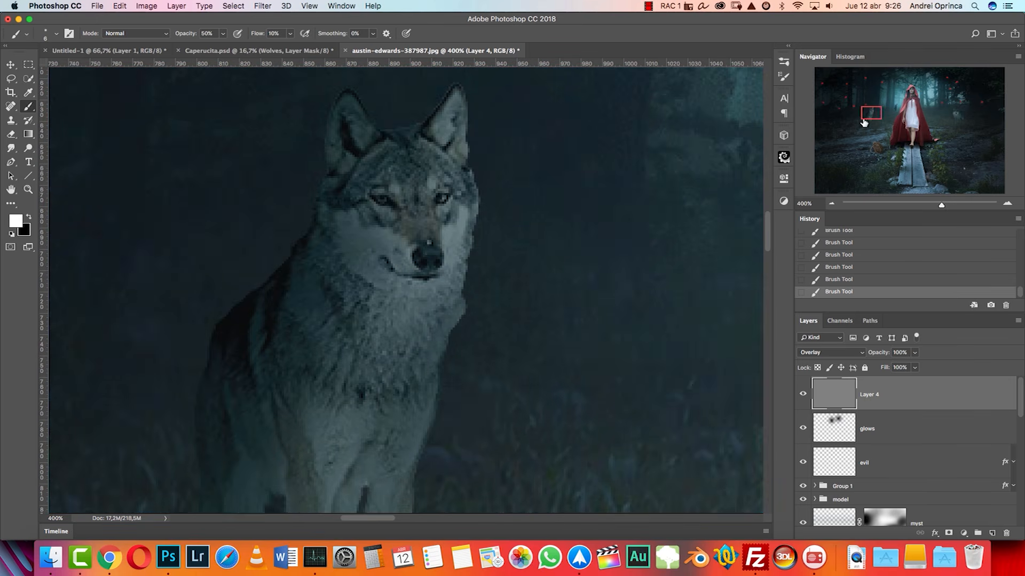
key("[")
left_click(992, 533)
left_click(830, 352)
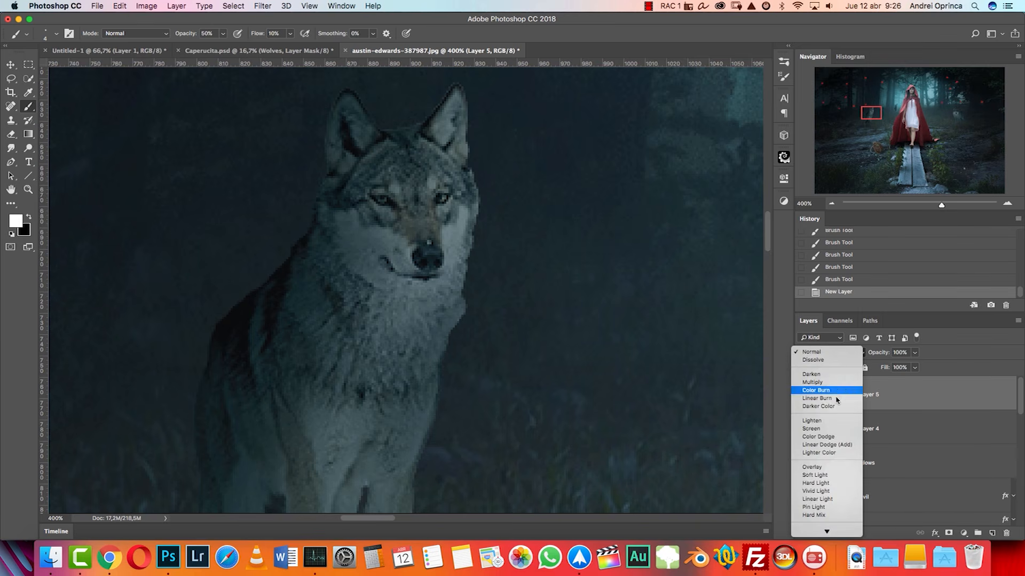
left_click(833, 441)
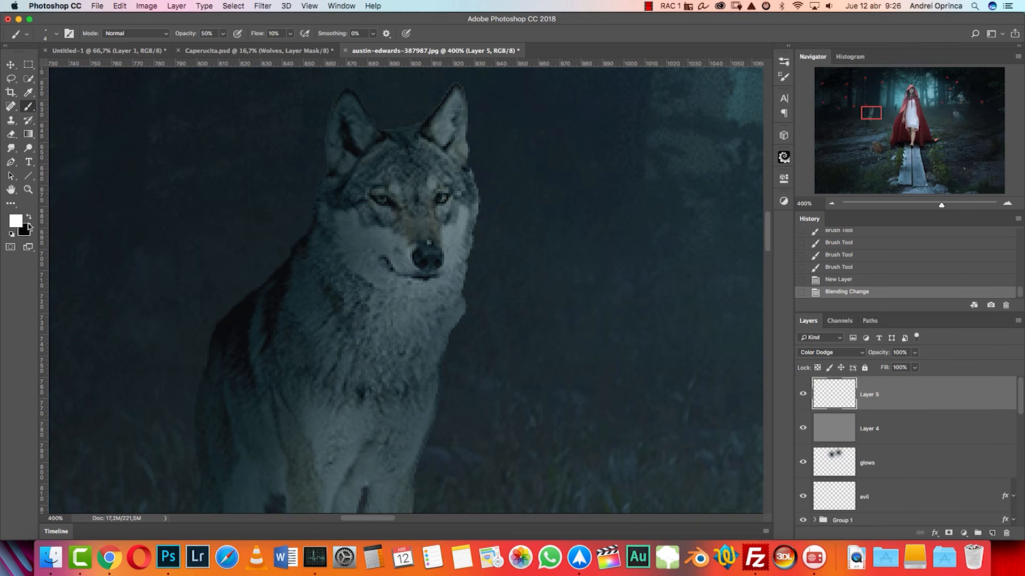
Step: Set the foreground colour to the muted blue 4f7281
left_click(16, 220)
left_click(822, 157)
mouse_move(745, 150)
left_mouse_down()
mouse_move(749, 166)
mouse_move(792, 159)
left_mouse_up()
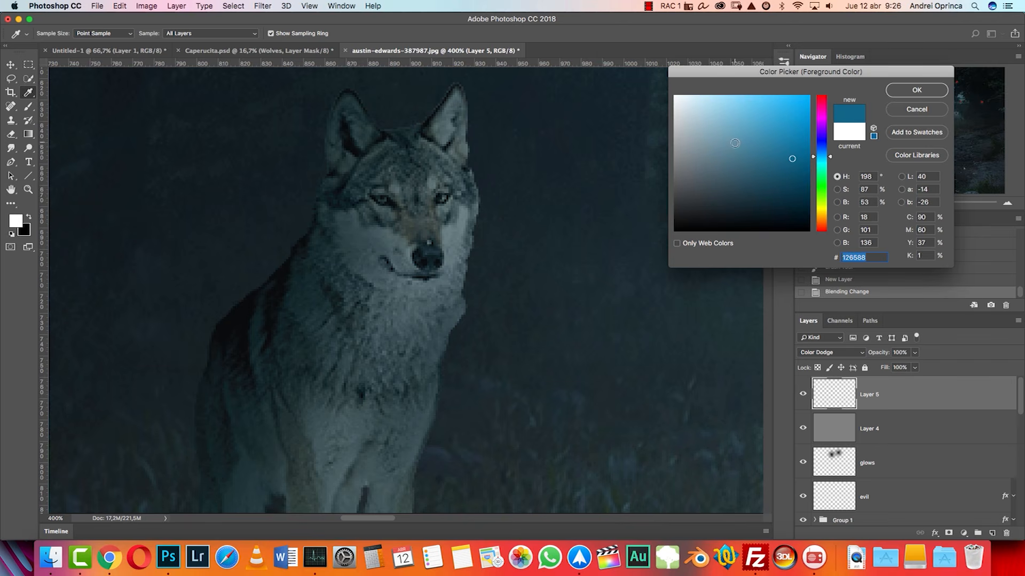
left_click(726, 162)
left_click(900, 93)
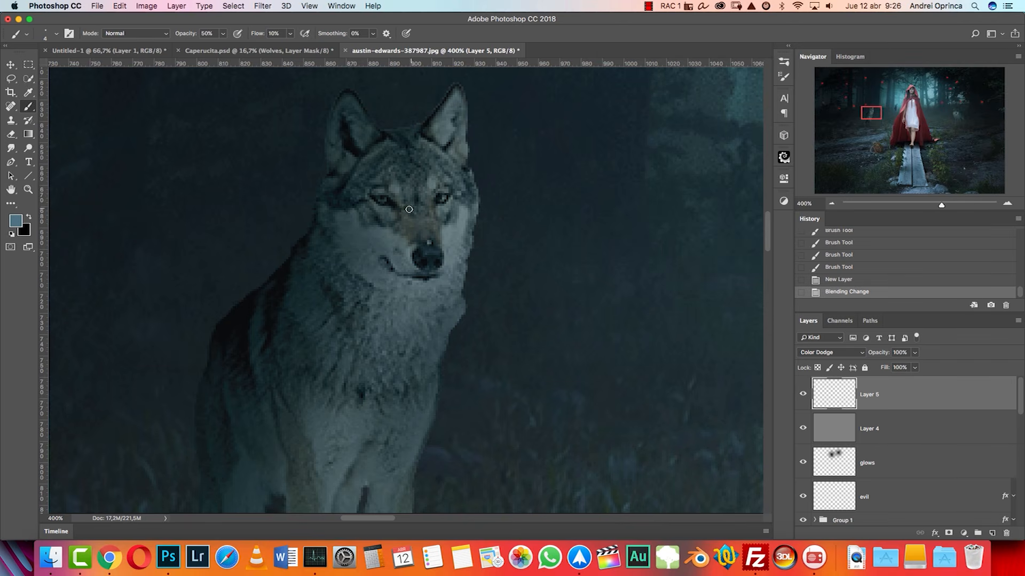
Step: Paint a blue glow on both eyes of the wolf left of the model, raising brush opacity and flow to 100%
left_click(380, 198)
left_click(442, 197)
left_click(223, 33)
mouse_move(222, 46)
left_mouse_down()
mouse_move(289, 39)
mouse_move(392, 53)
left_mouse_up()
left_click(290, 34)
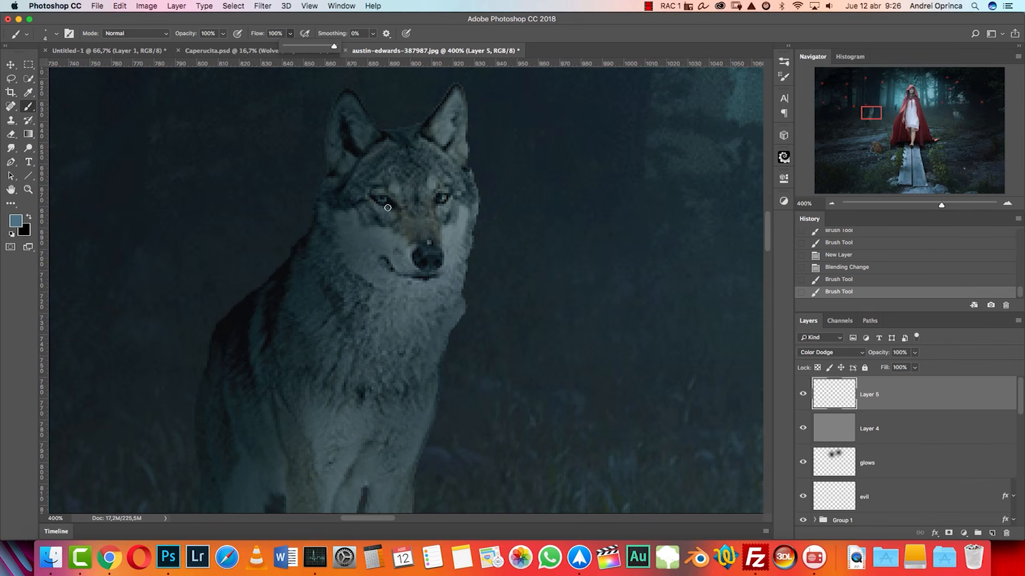
left_click(381, 200)
left_click(441, 199)
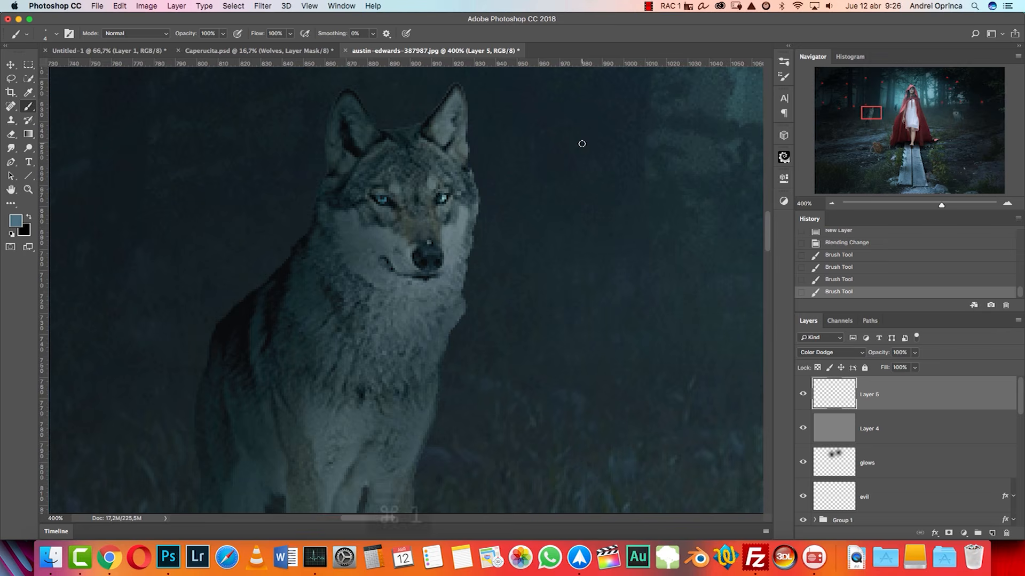
Step: Paint the same blue glow on both eyes of the wolf right of the model
key("super+1")
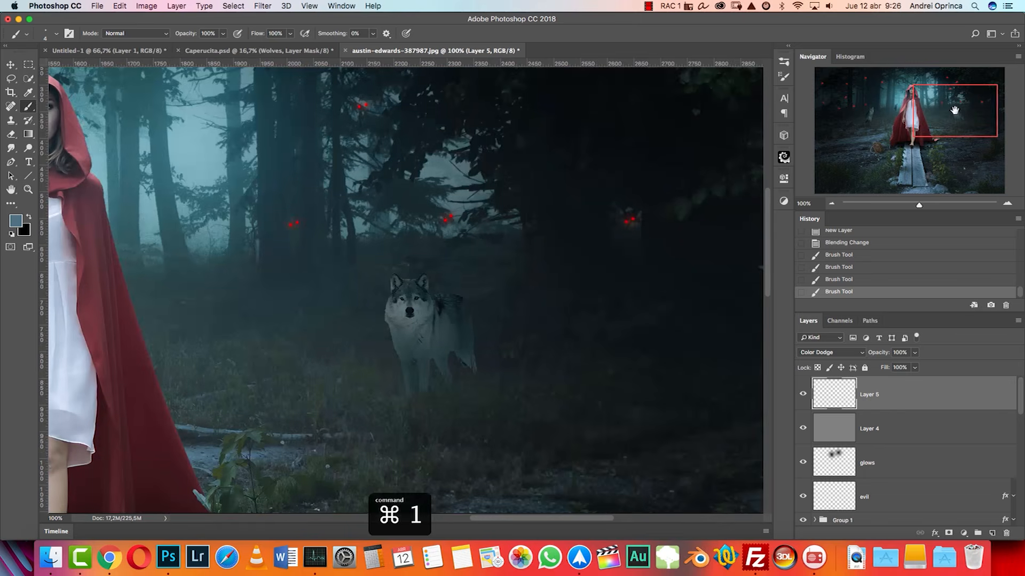
left_click(955, 112)
key("super+plus")
key("super+plus")
key("super+plus")
key("super+plus")
key("super+plus")
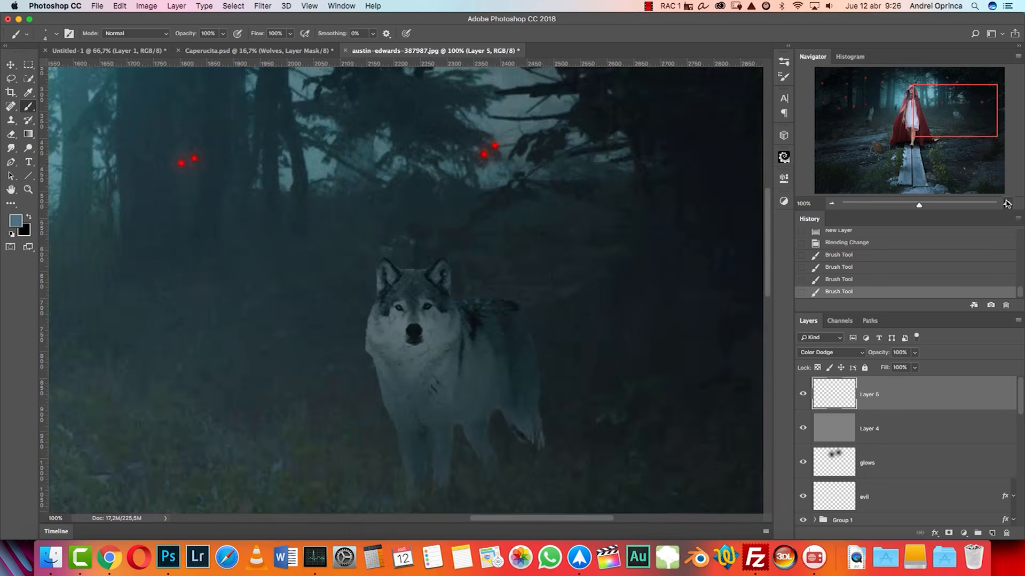
left_click(469, 341)
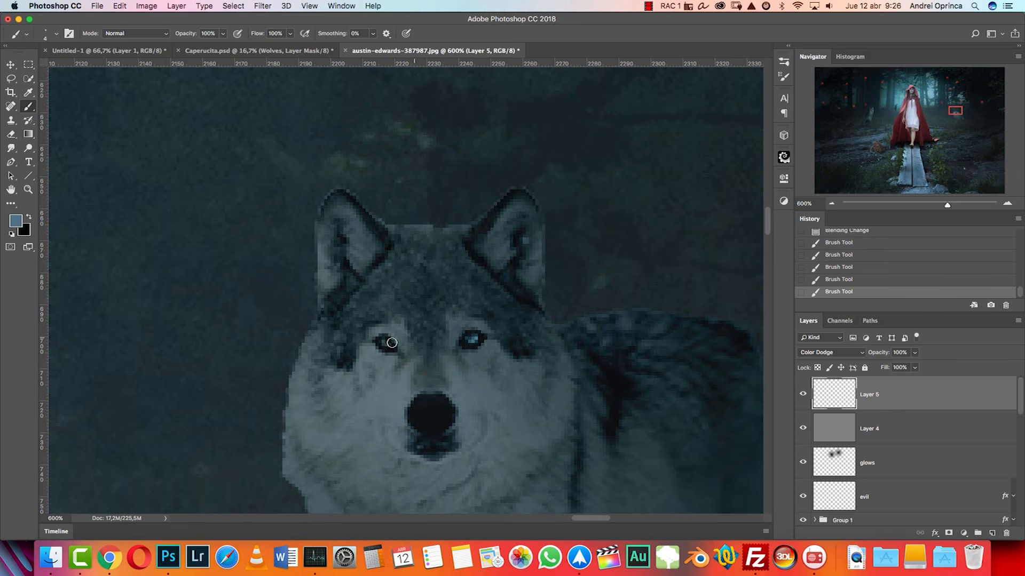
left_click(387, 342)
Step: Return to a close-up of the model's face and change the foreground colour to a dark, nearly neutral grey
key("super+1")
left_click_drag(286, 351, 739, 348)
left_click_drag(550, 260, 545, 306)
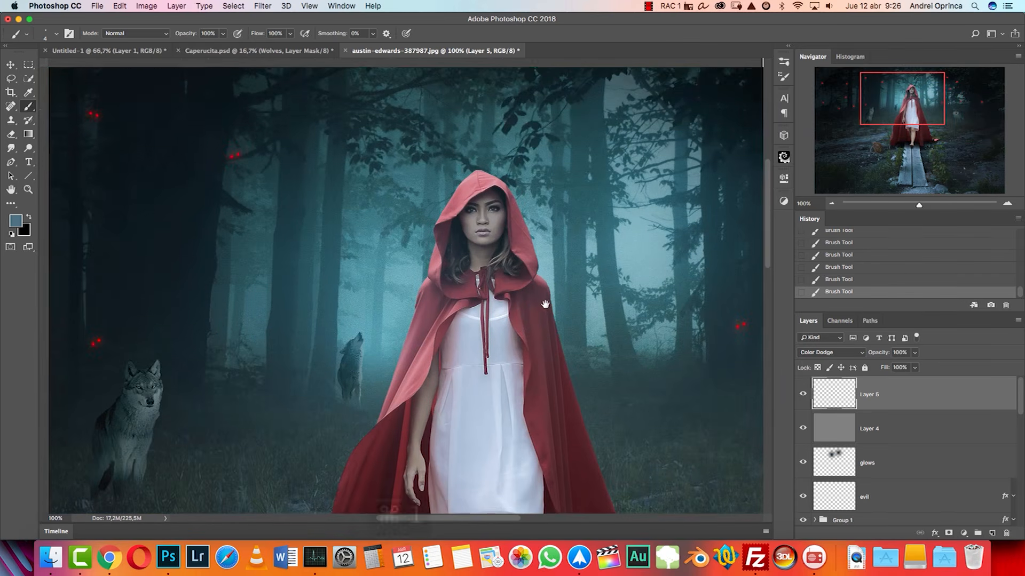
left_click(1007, 204)
left_click(1007, 204)
key("super+plus")
mouse_move(902, 99)
left_mouse_down()
mouse_move(917, 81)
mouse_move(912, 91)
left_mouse_up()
left_click(16, 221)
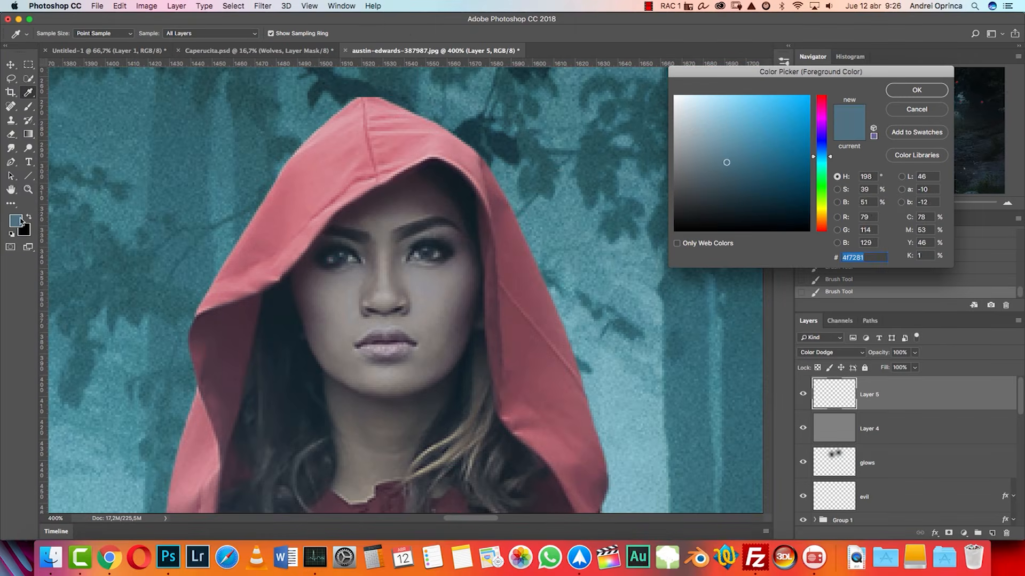
left_click_drag(695, 126, 678, 182)
left_click(896, 92)
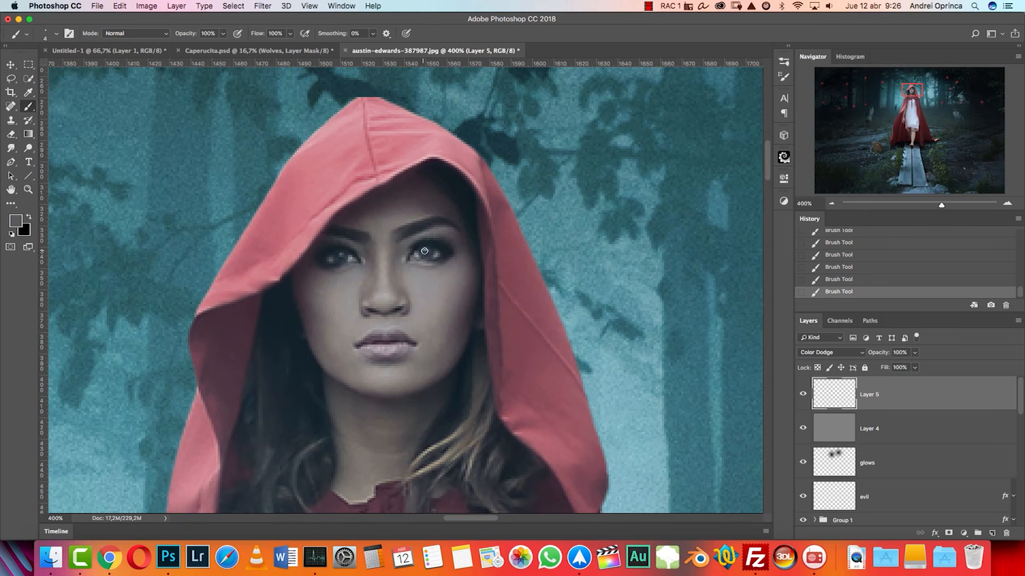
Step: Soften the highlights around the model's eyes with the Eraser at 20% opacity and 30% flow on Layer 5 and Layer 4
key("super+1")
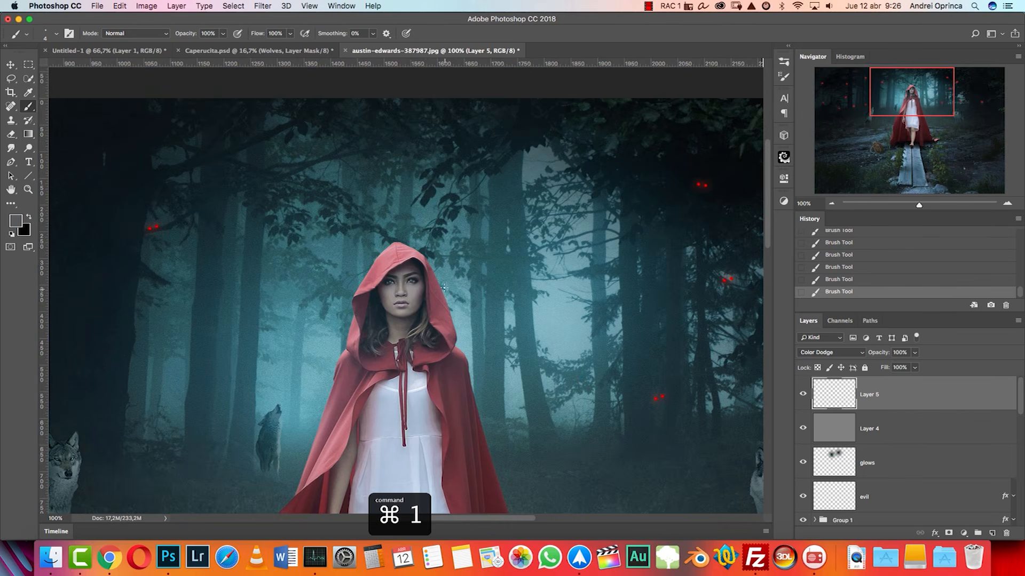
key("e")
left_click(389, 283)
left_click(879, 424)
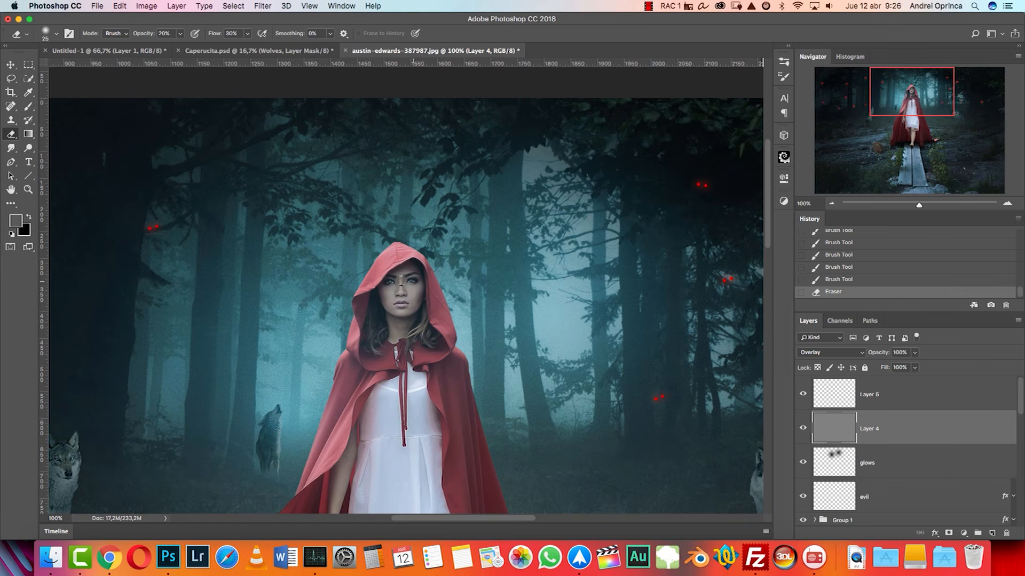
left_click(389, 284)
left_click(414, 278)
left_click(411, 280)
left_click(390, 283)
left_click(385, 280)
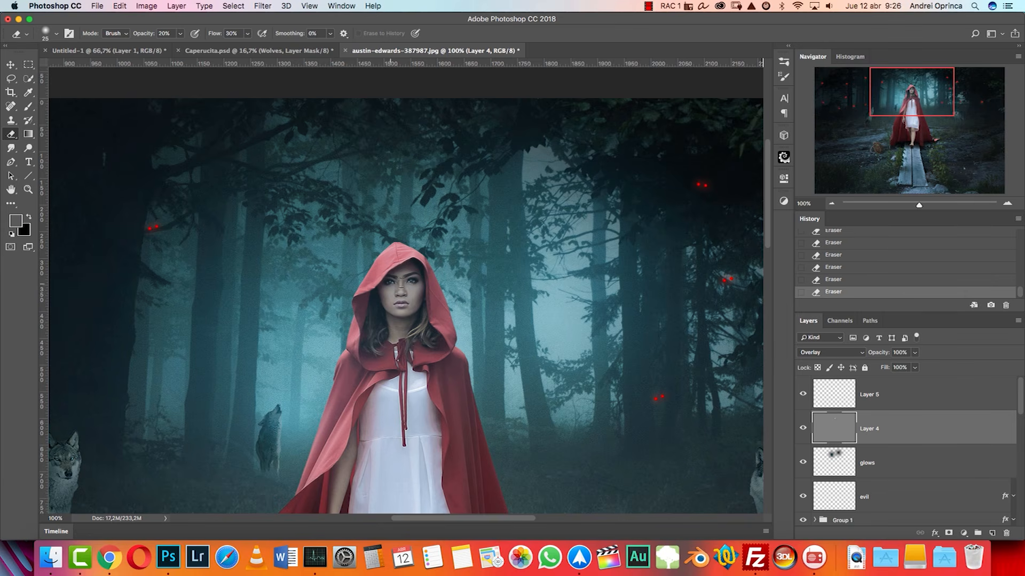
Step: Inspect the model's face and cape at 100%, and examine the whole composite at 25%
key("super+minus")
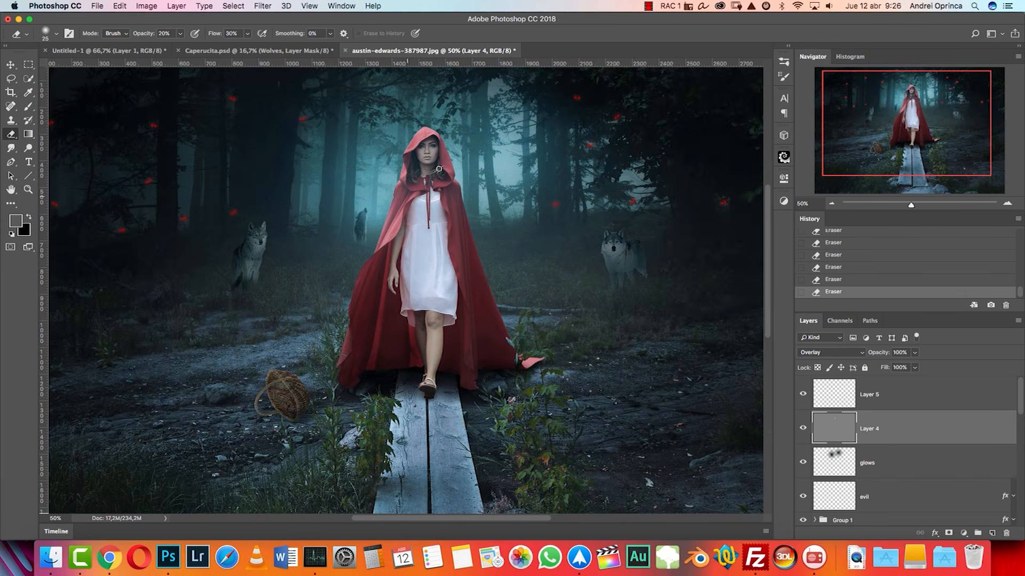
key("super+1")
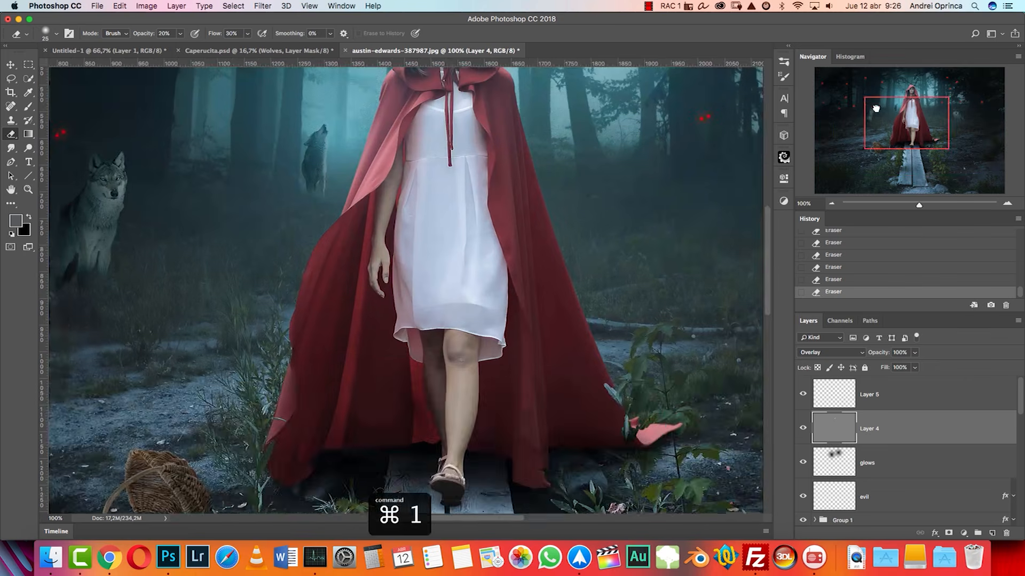
left_click_drag(874, 107, 875, 93)
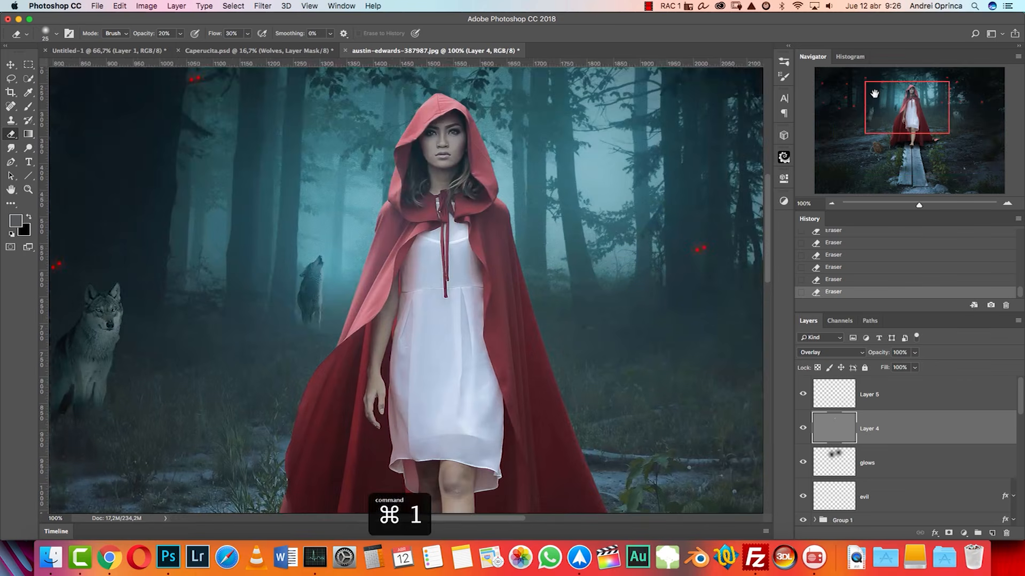
left_click(831, 205)
left_click(831, 205)
left_click(831, 205)
left_click(831, 205)
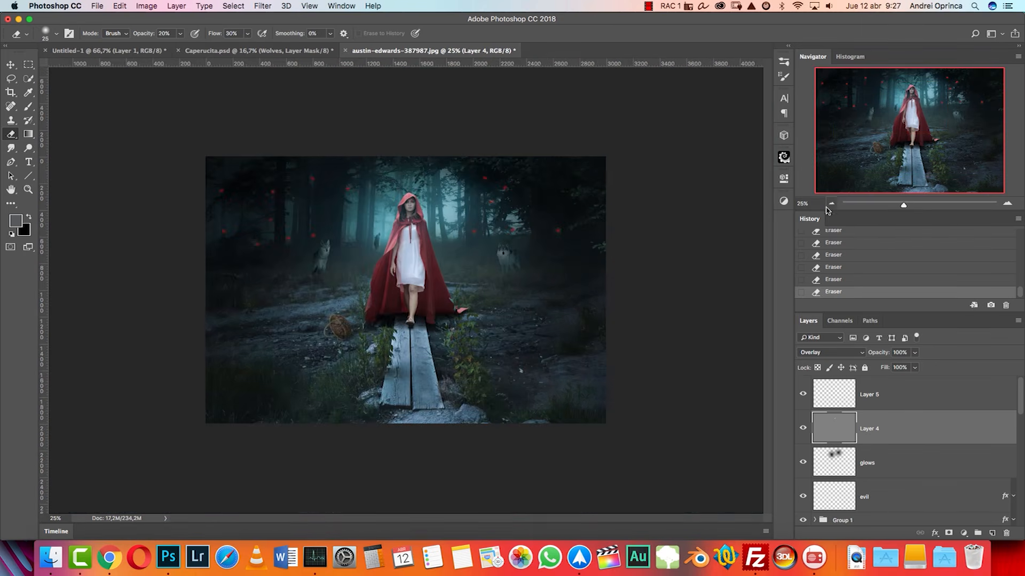
Step: Add a Color Lookup adjustment above Layer 5 with the Crisp_Winter.look 3DLUT and set its opacity to 25%
left_click(907, 397)
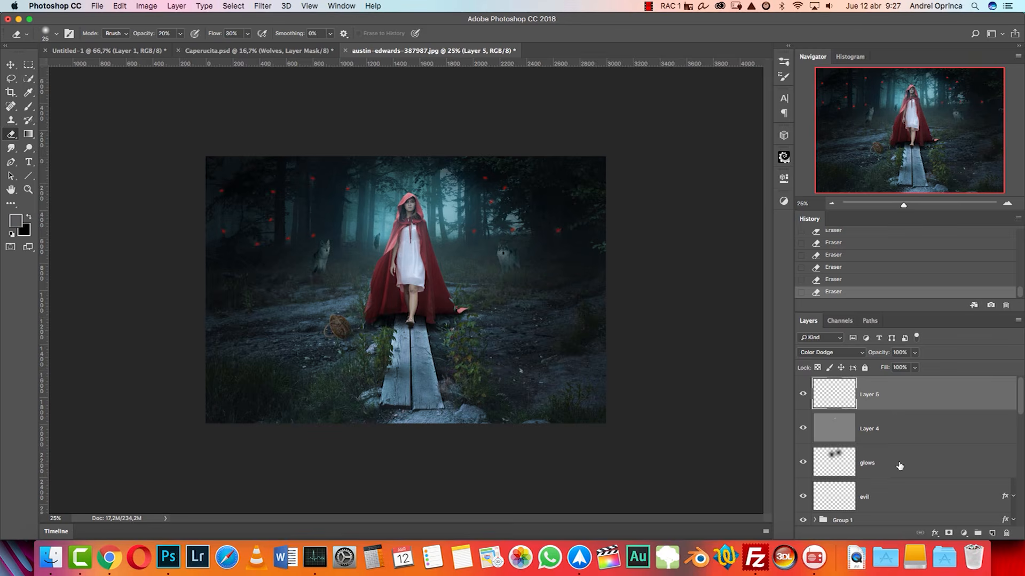
left_click(963, 533)
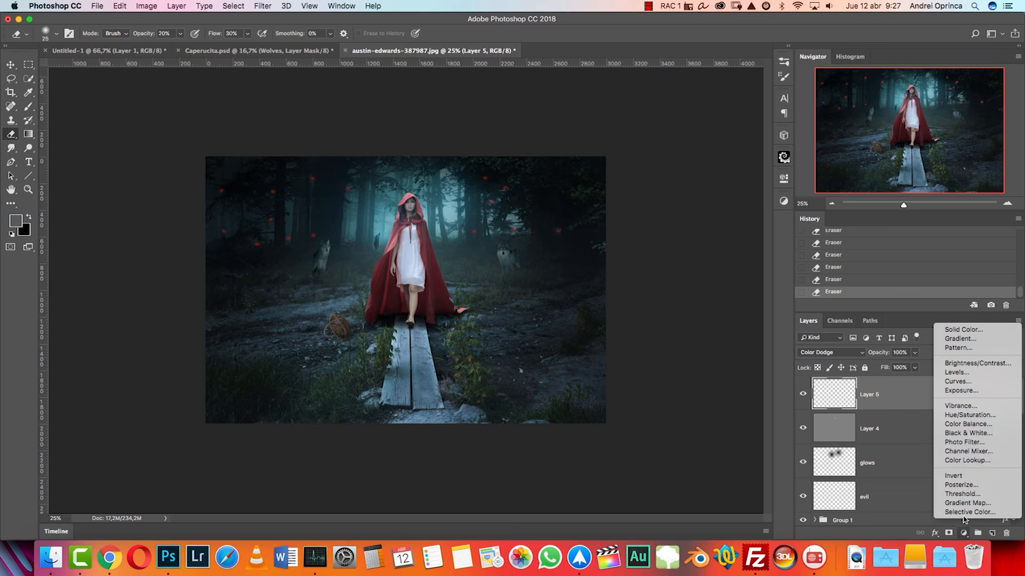
left_click(971, 461)
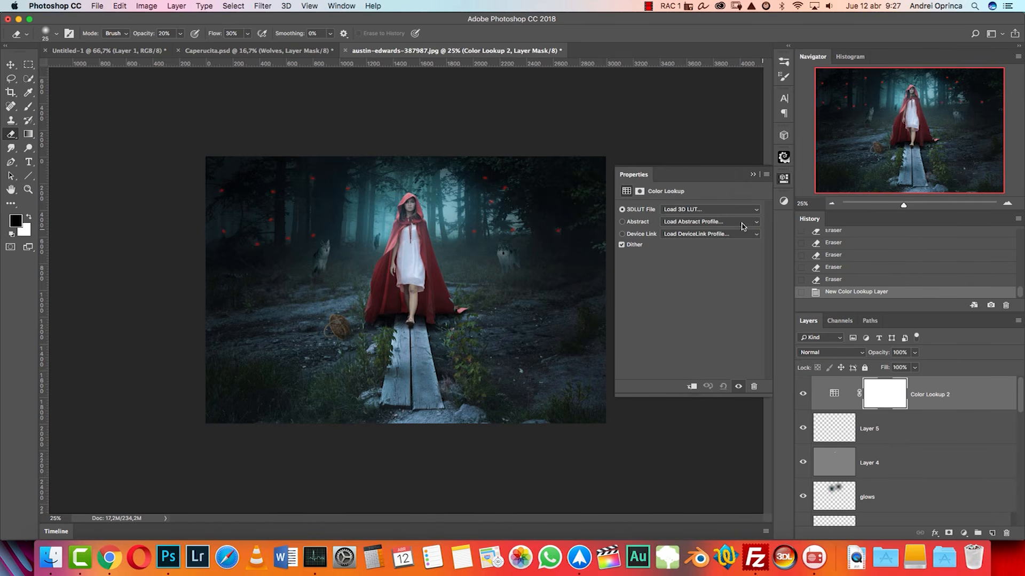
left_click(695, 210)
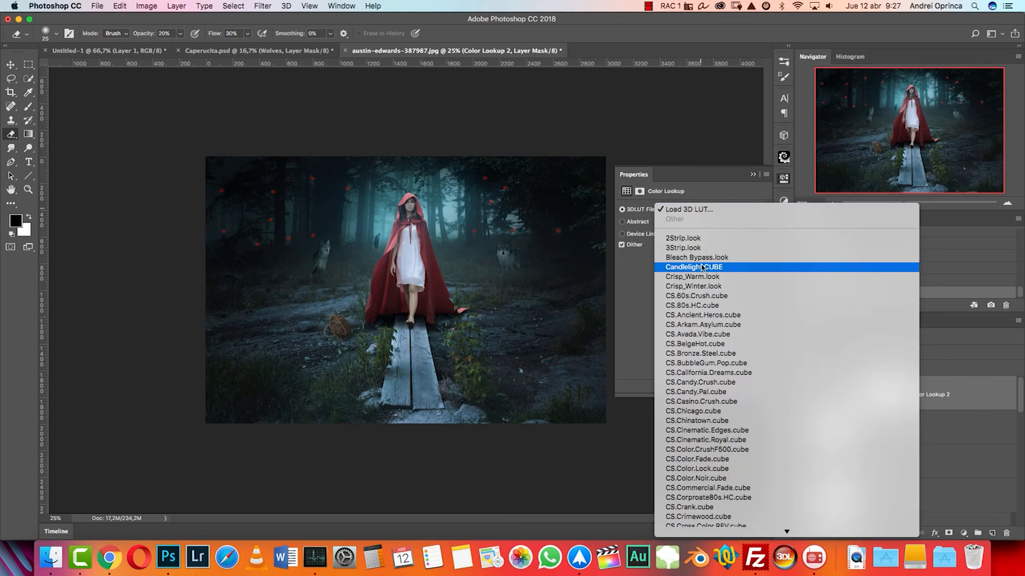
left_click(701, 287)
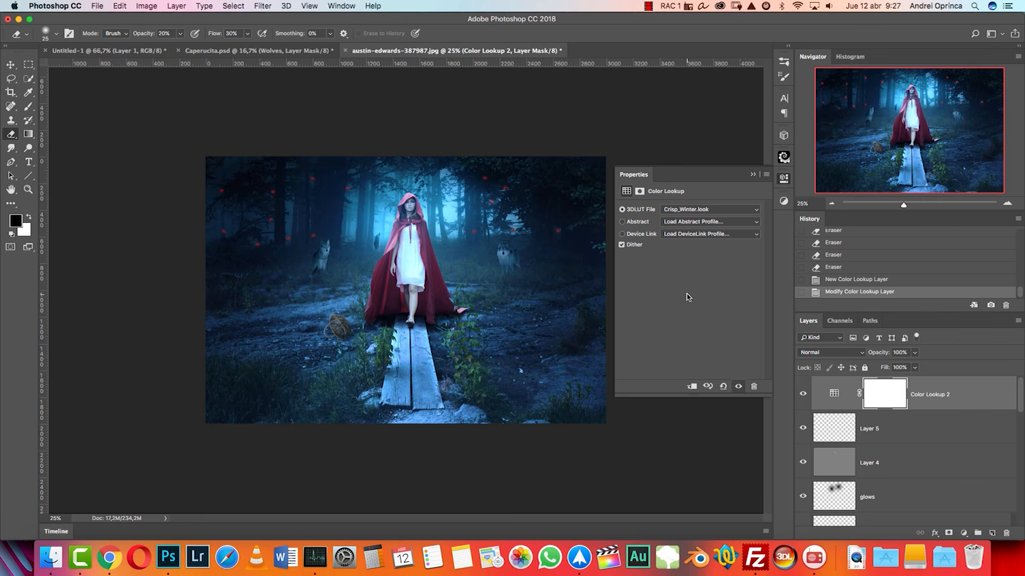
left_click(914, 353)
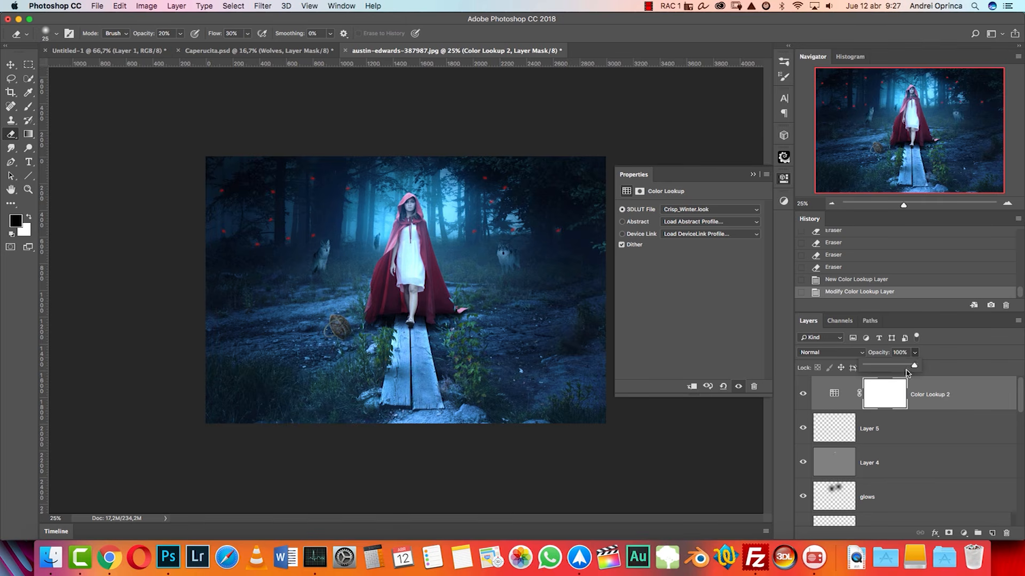
type("25")
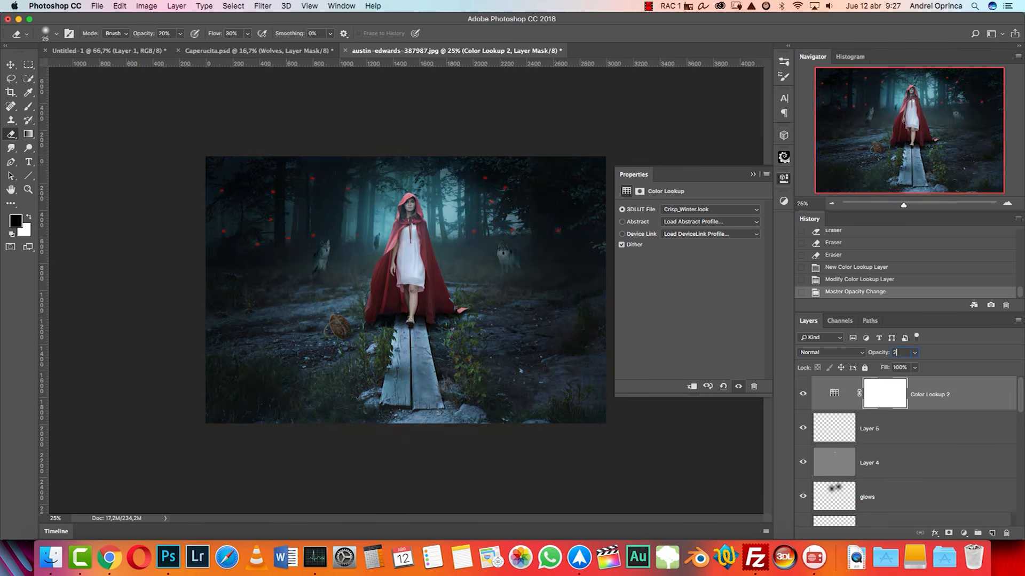
key("Return")
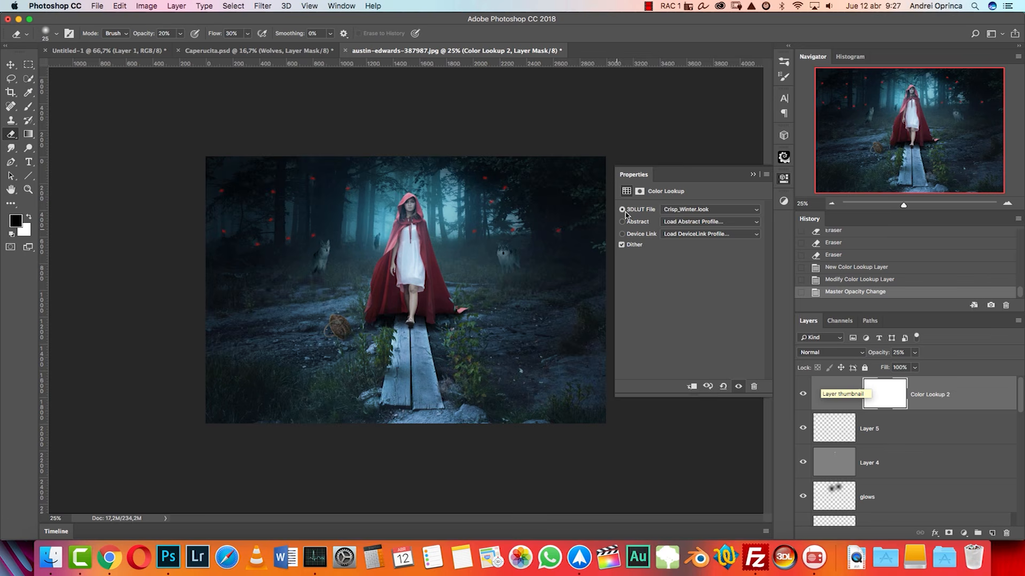
left_click(752, 175)
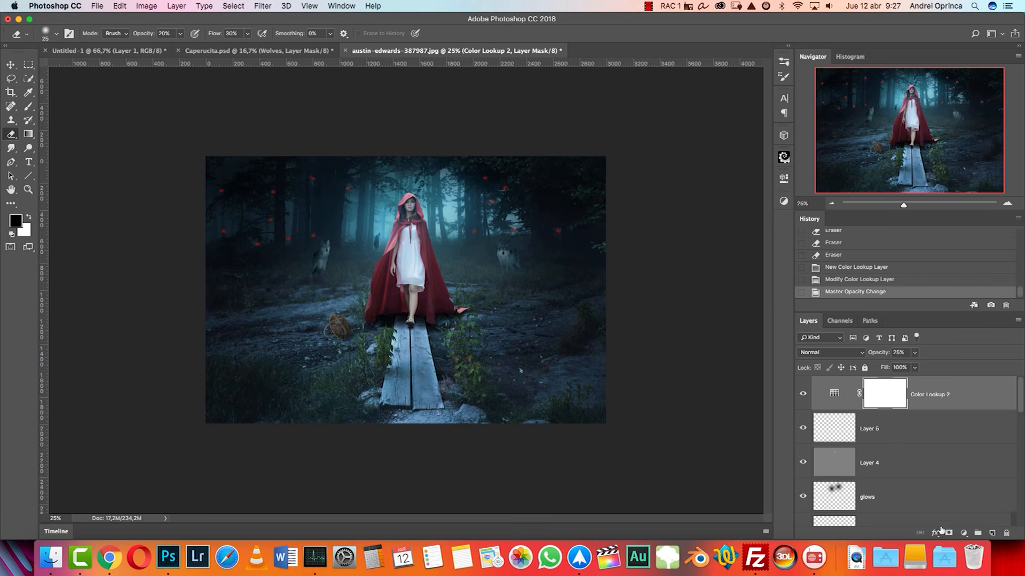
Step: Add a Levels adjustment above the Color Lookup with input levels of 6, 0,95 and 251
left_click(963, 533)
left_click(970, 373)
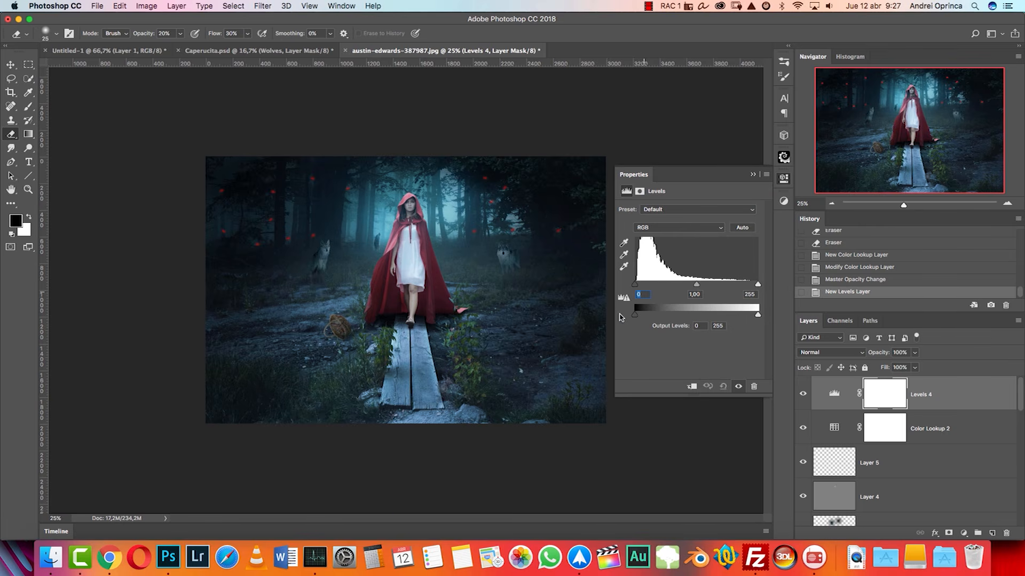
type("6")
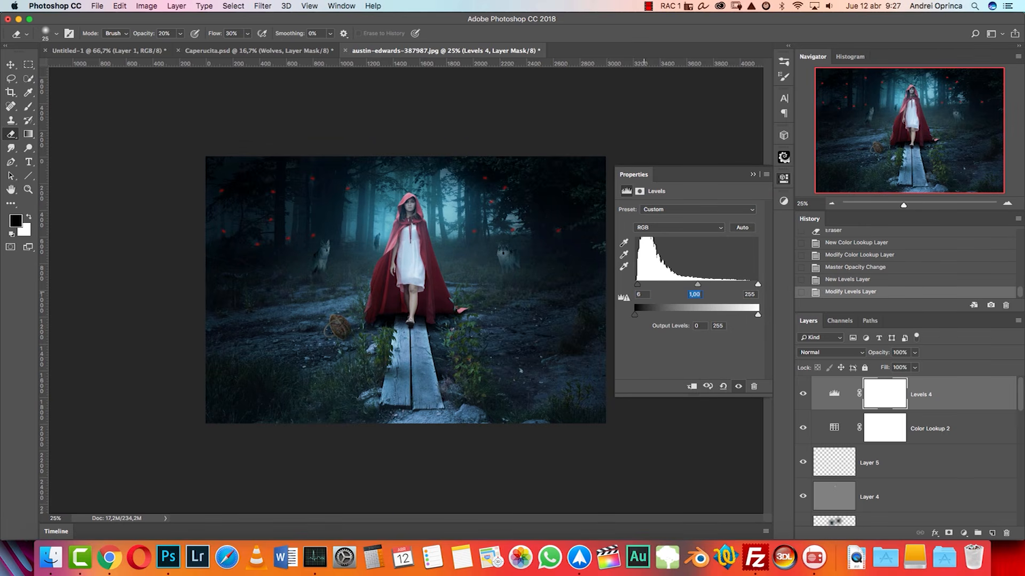
type("0,95251")
left_click(754, 175)
Step: Compare the image with and without the new Levels adjustment and reduce its opacity to 53%
left_click(803, 393)
left_click(803, 394)
left_click_drag(914, 356, 891, 372)
left_click(951, 396)
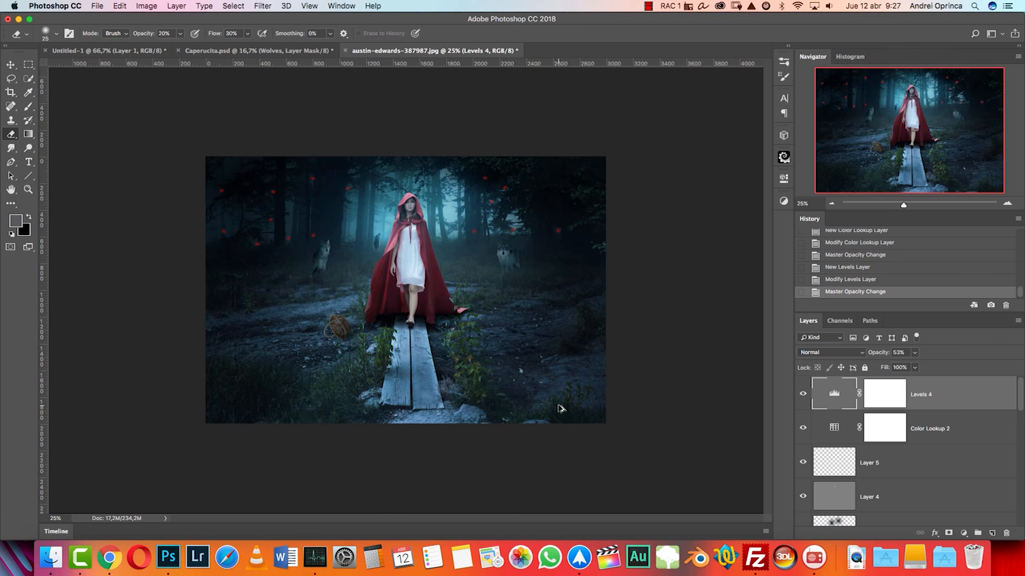
Step: Stamp all visible layers into a new merged layer above Levels 4 and check the result at several zoom levels
key("alt+shift+super+e")
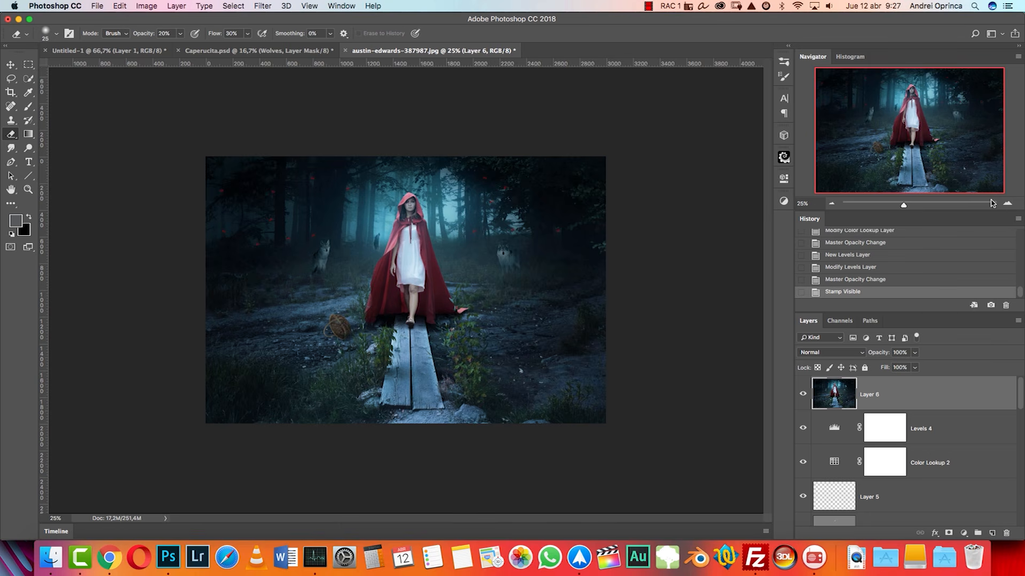
left_click(1007, 203)
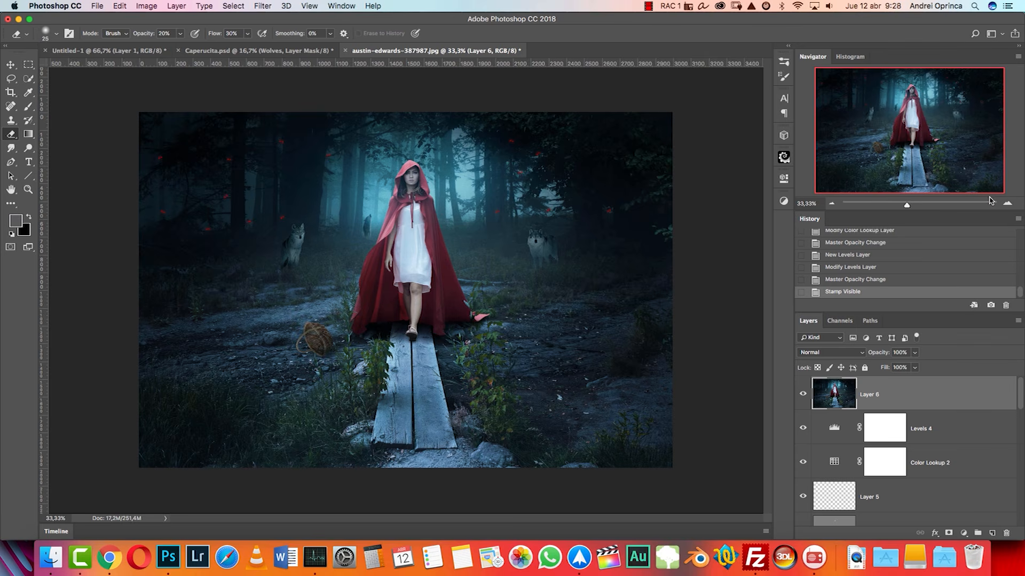
key("super+1")
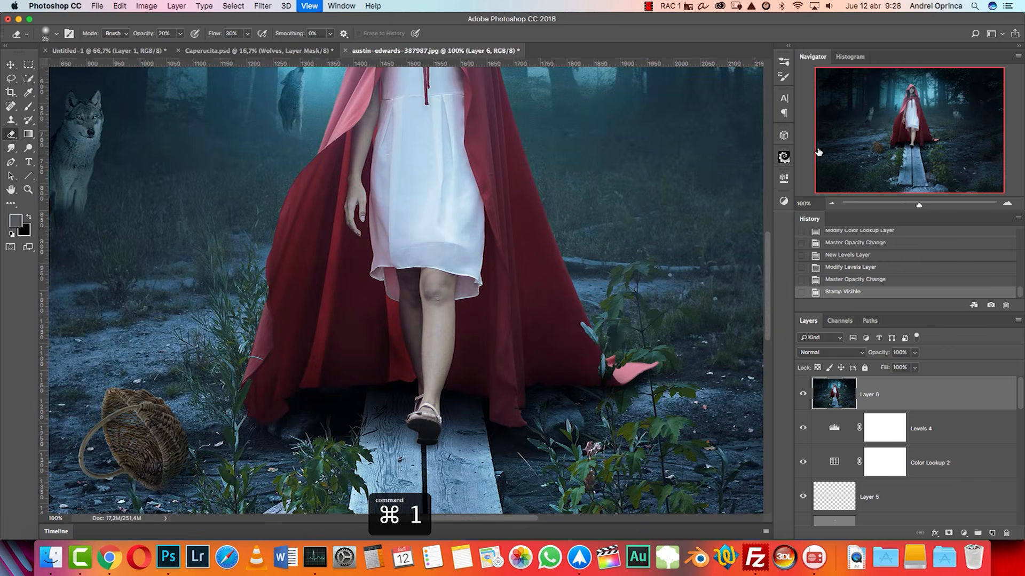
left_click(830, 204)
left_click(830, 204)
left_click(830, 204)
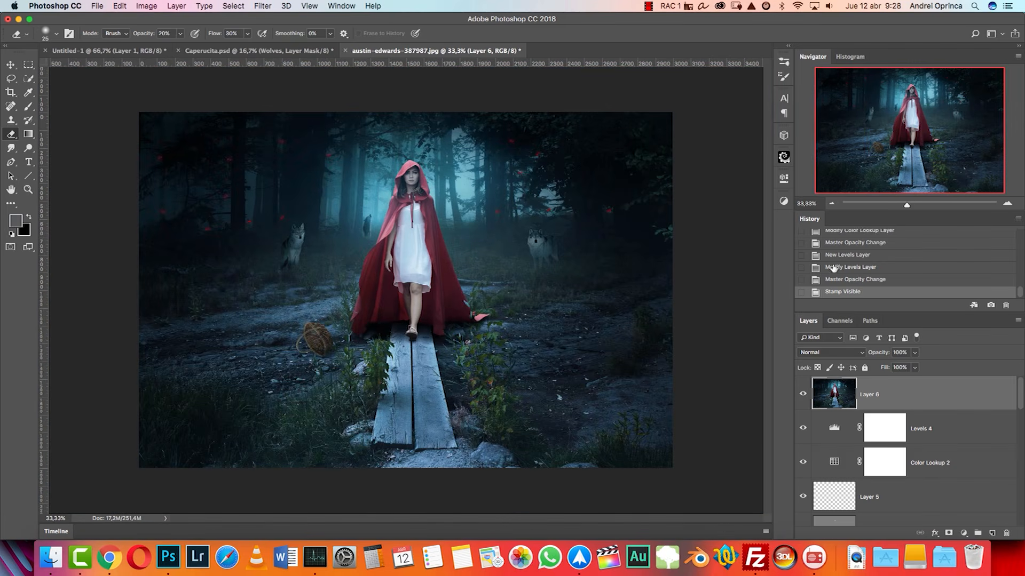
key("super+a")
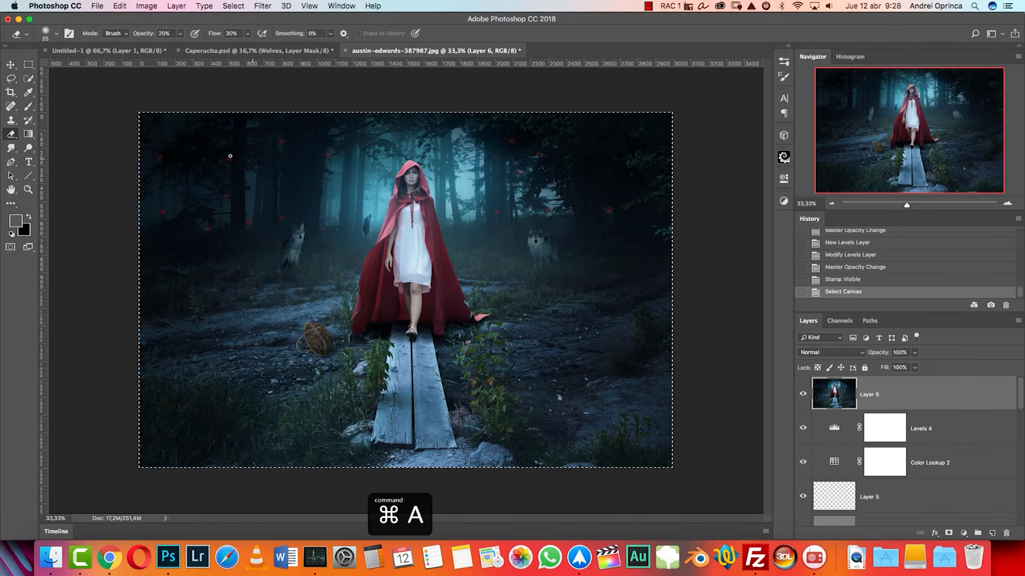
left_click(120, 6)
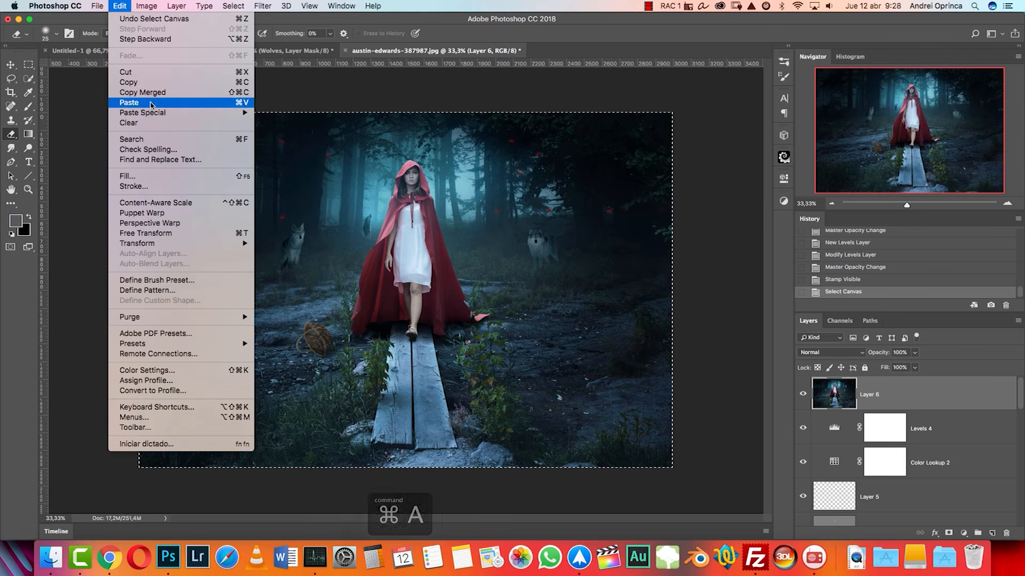
key("super+d")
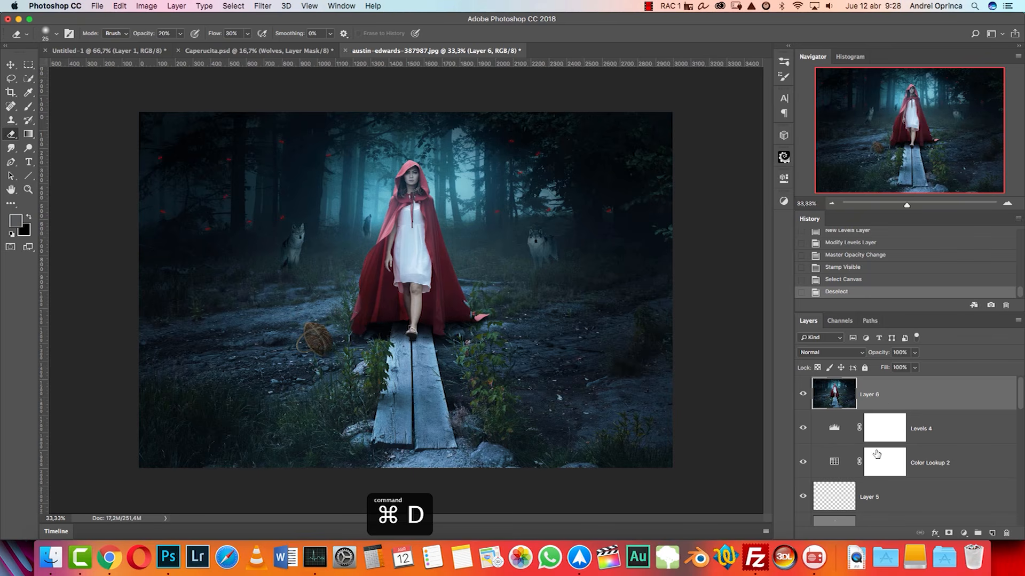
Step: Convert the stamped Layer 6 to a smart object
right_click(921, 389)
left_click(856, 225)
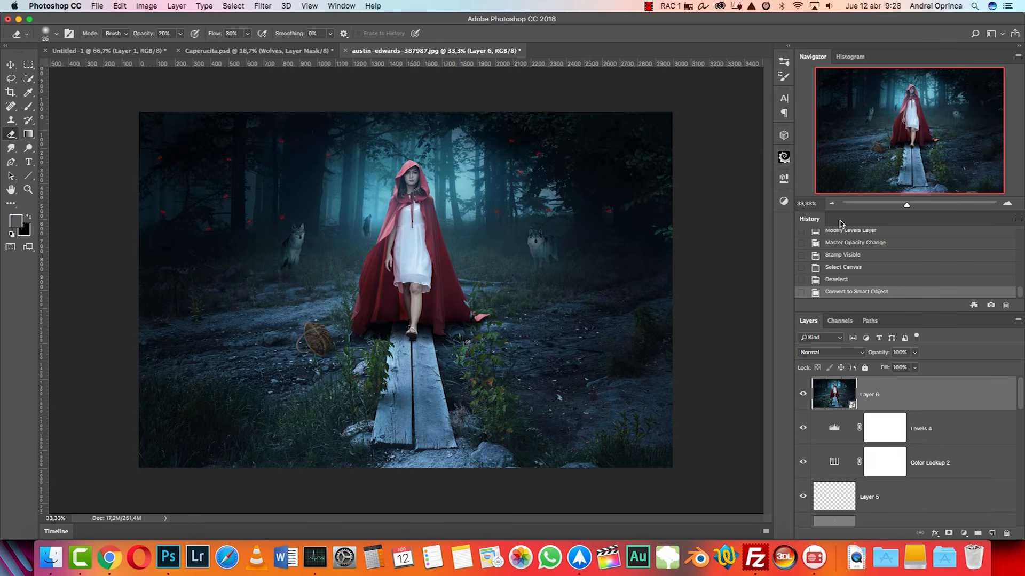
left_click(263, 5)
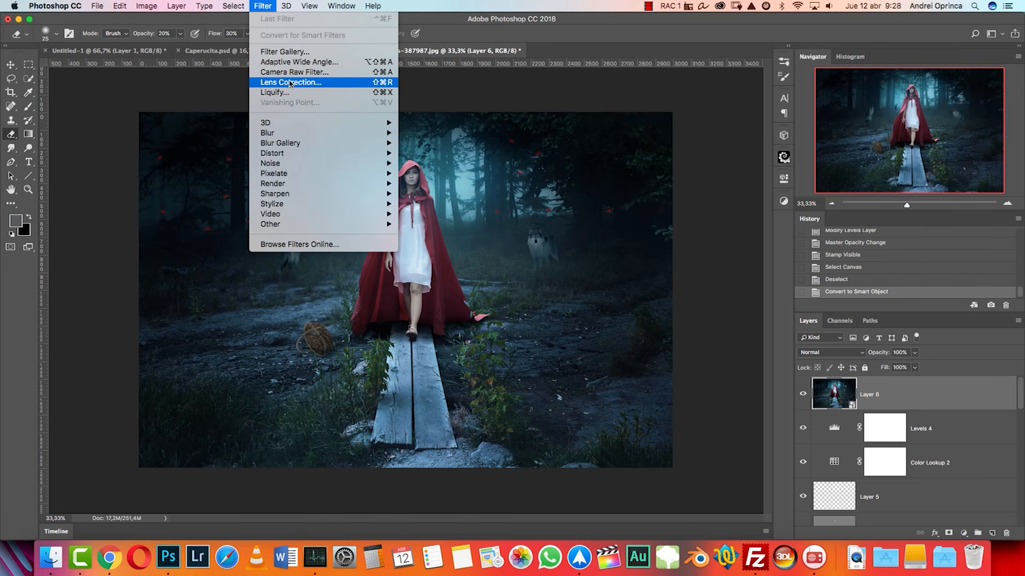
mouse_move(100, 2)
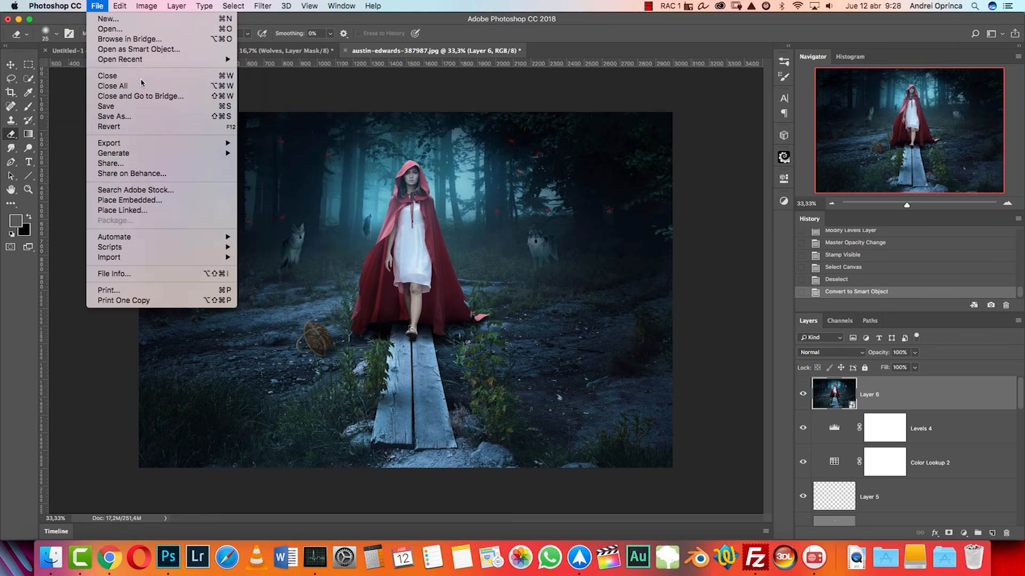
left_click(128, 114)
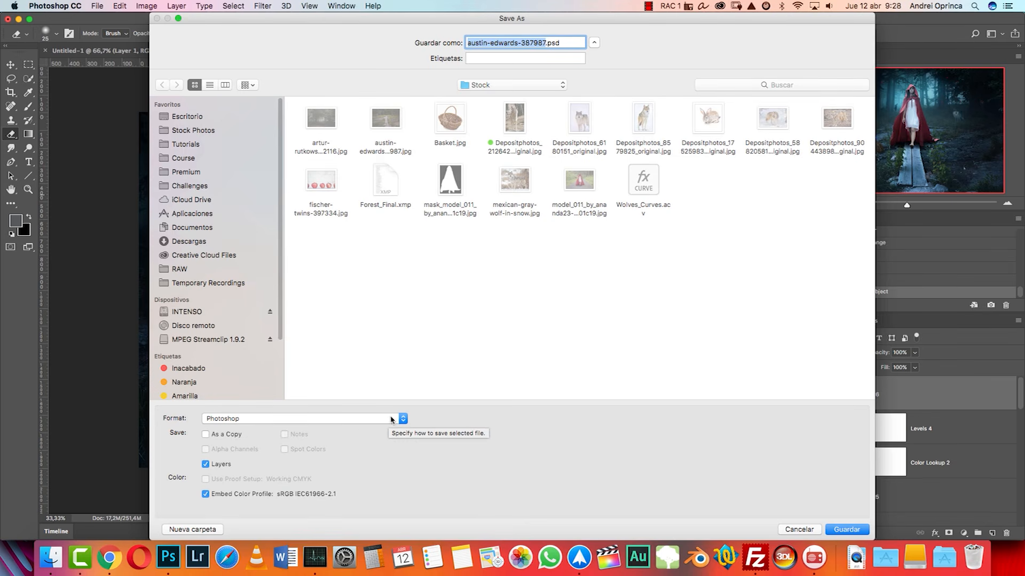
left_click(244, 419)
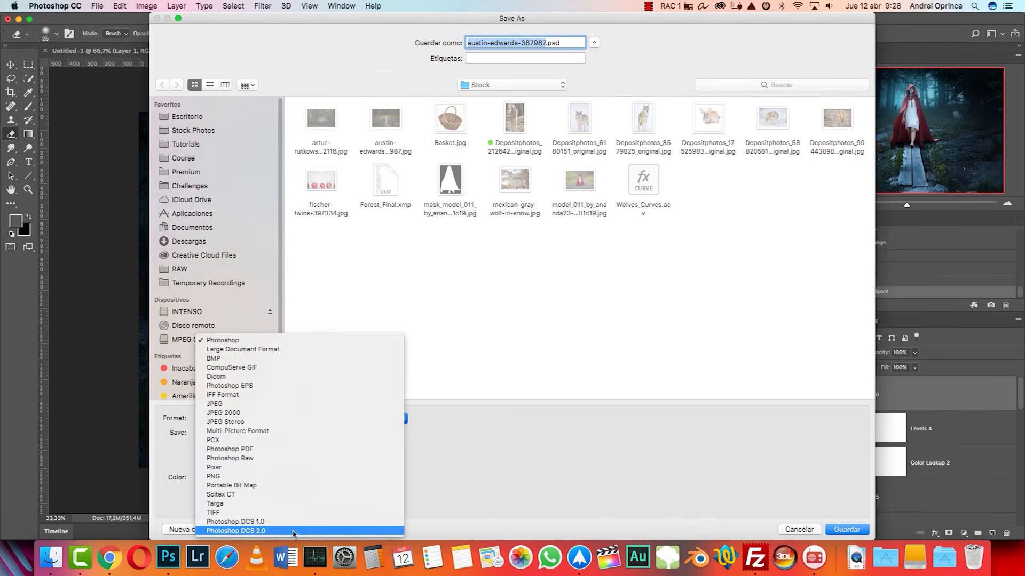
left_click(251, 513)
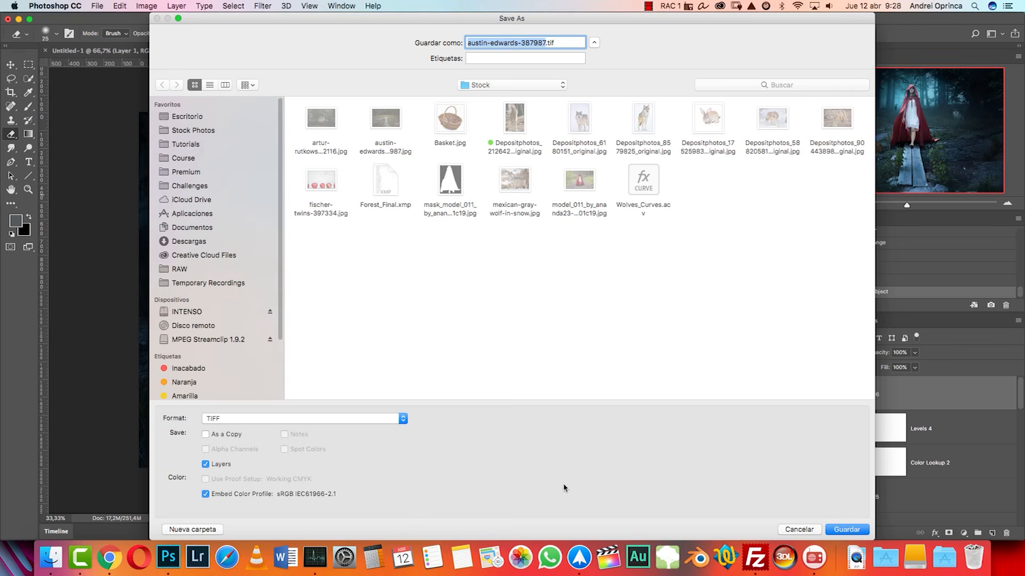
left_click(799, 529)
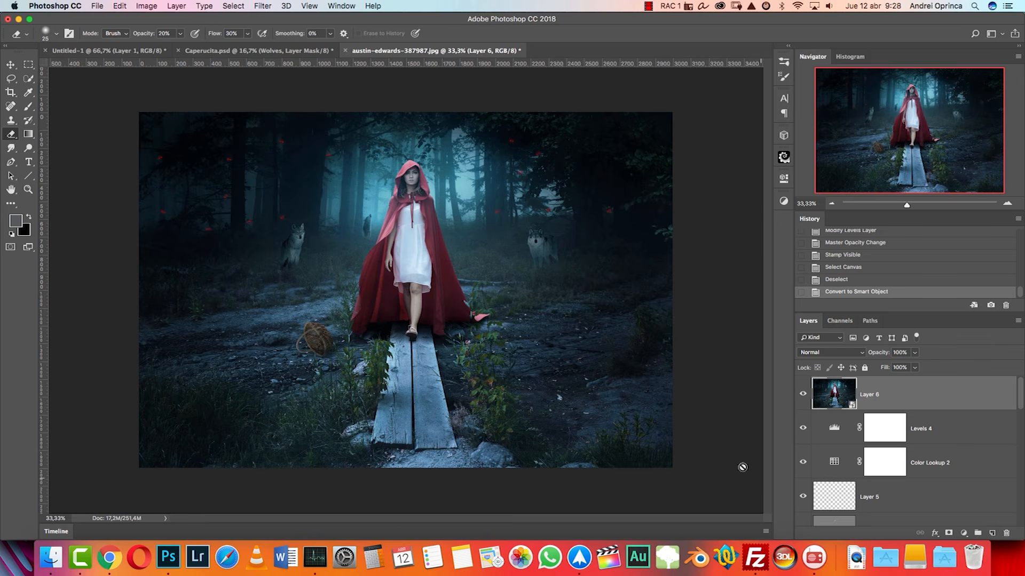
Step: Open the Camera Raw Filter on Layer 6, load the Forest_Final.xmp settings and review them in the individual adjustment sections
left_click(271, 8)
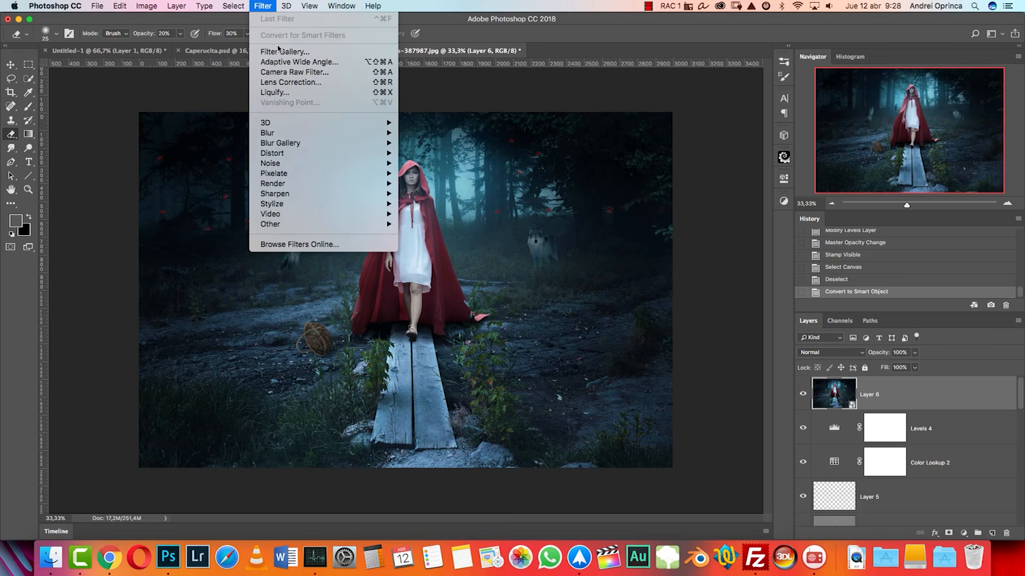
left_click(299, 71)
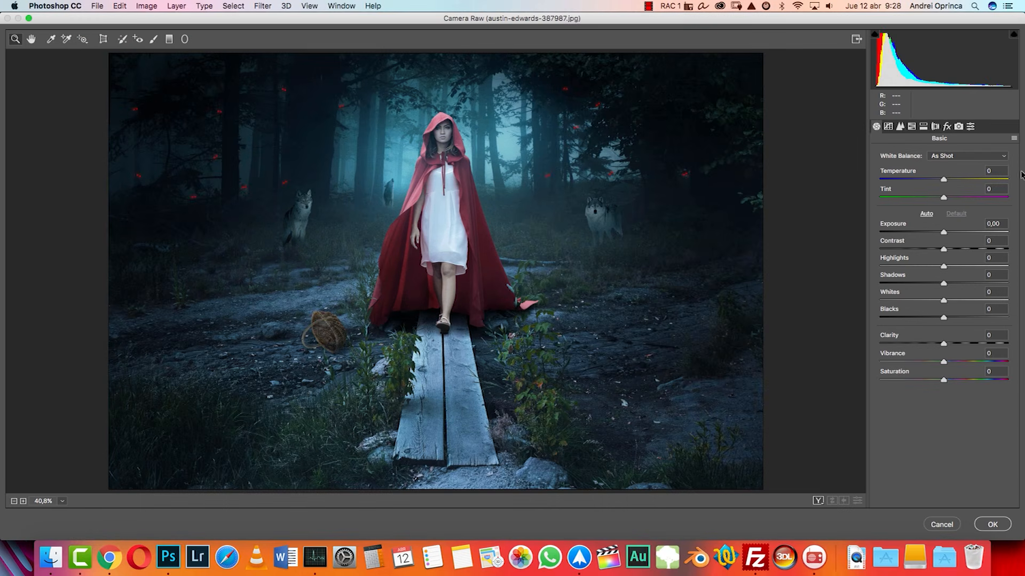
left_click(1013, 139)
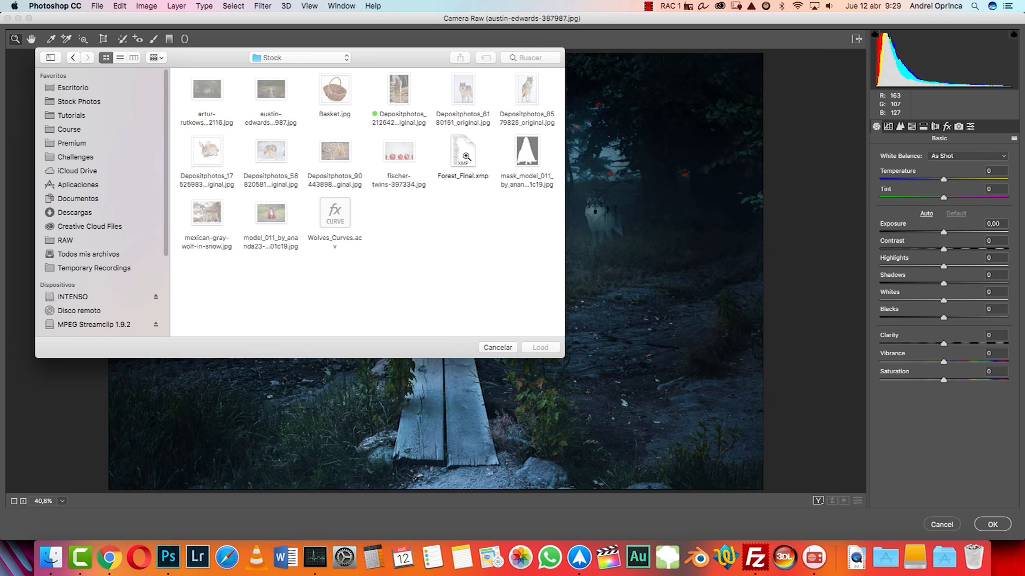
left_click(467, 156)
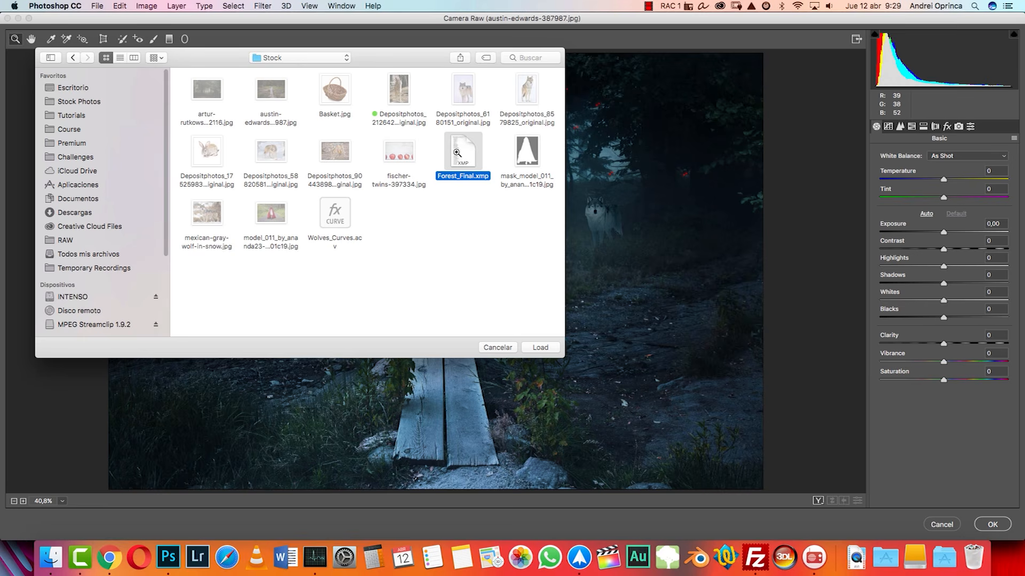
left_click(539, 348)
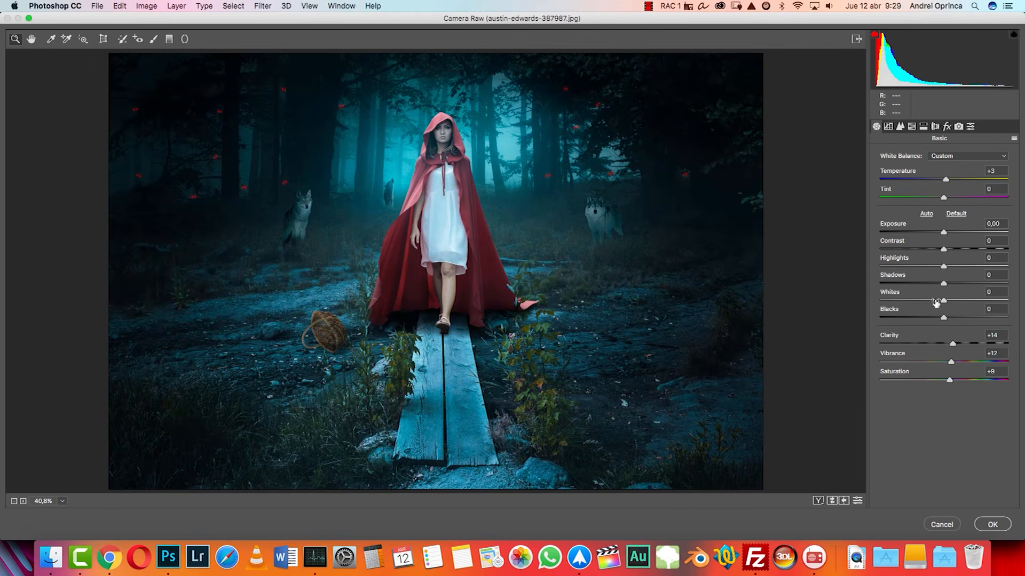
left_click(923, 127)
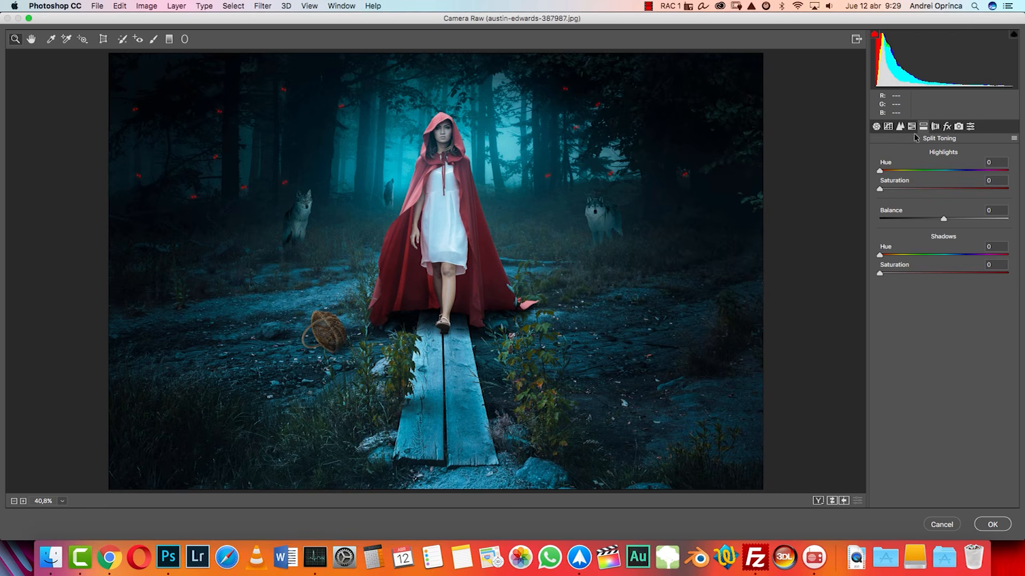
left_click(954, 128)
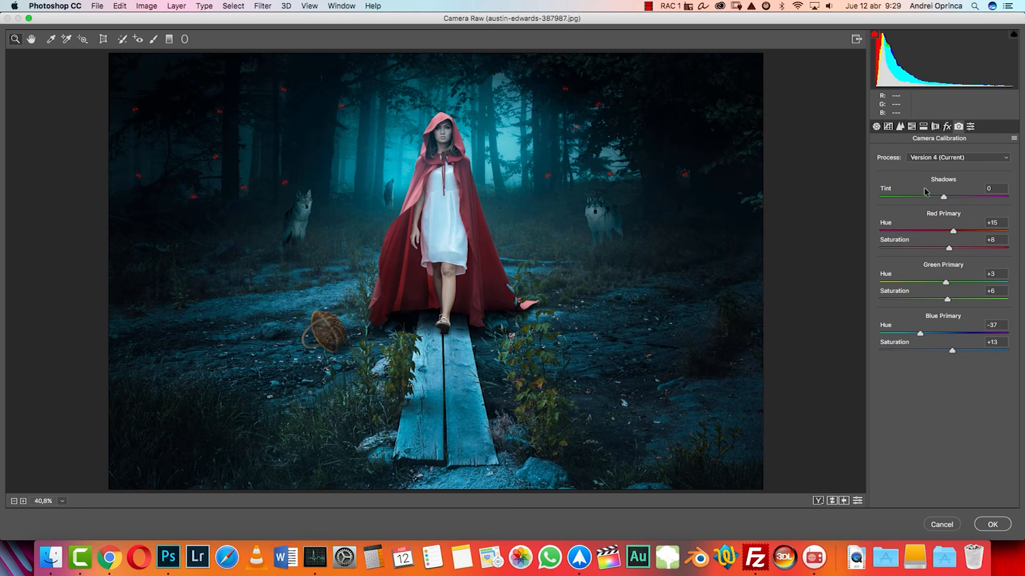
left_click(909, 127)
left_click(887, 128)
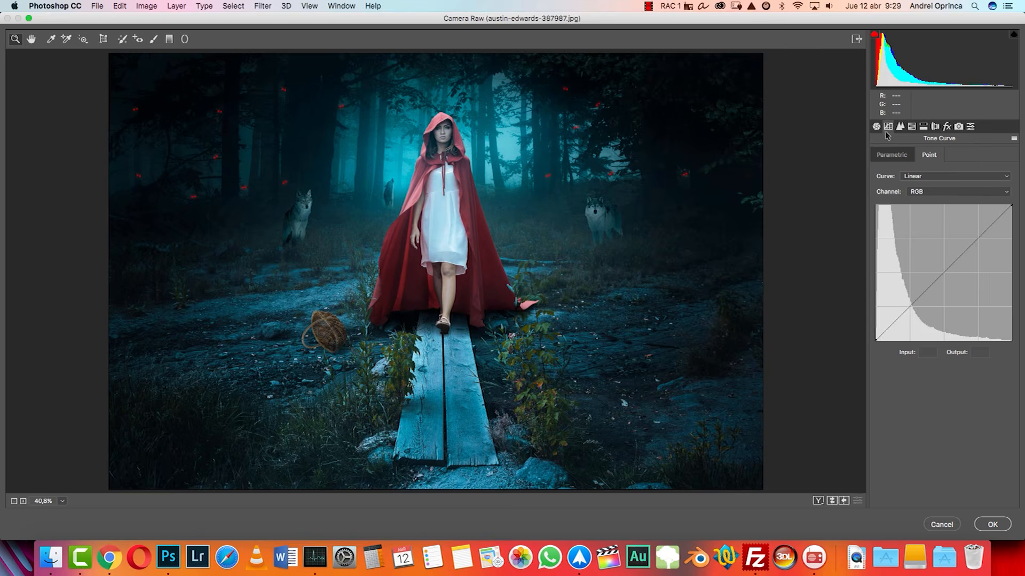
left_click(878, 128)
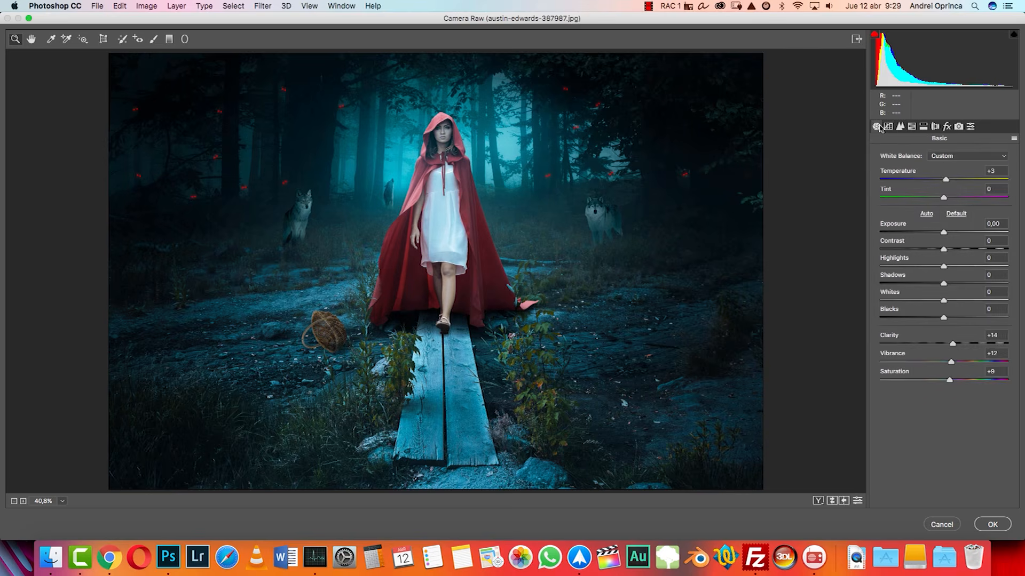
Step: Place a radial filter around the woman's upper body with Exposure +0,15 and Clarity +33, and another around the wolf right of her
left_click(185, 39)
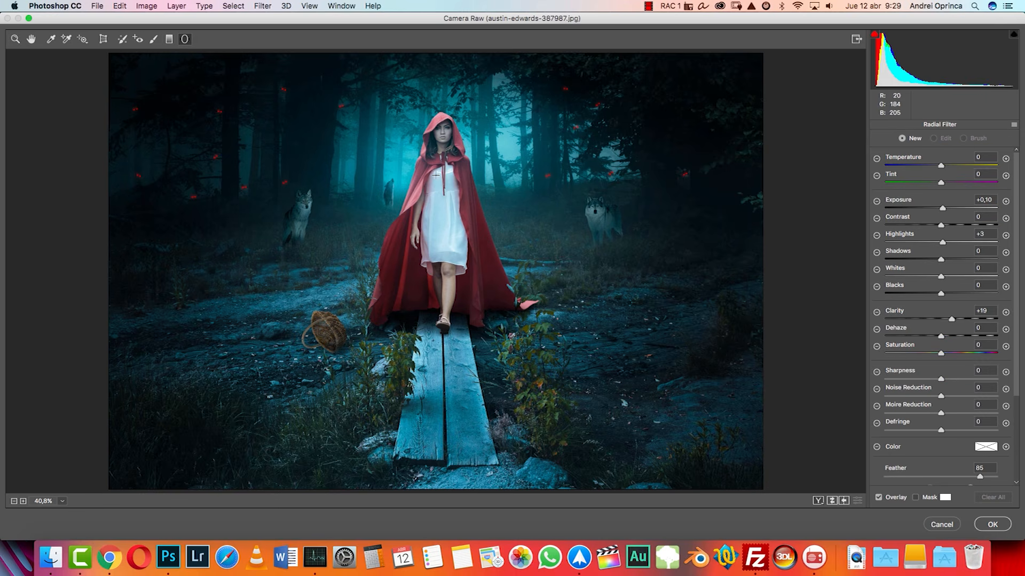
left_click_drag(420, 154, 483, 223)
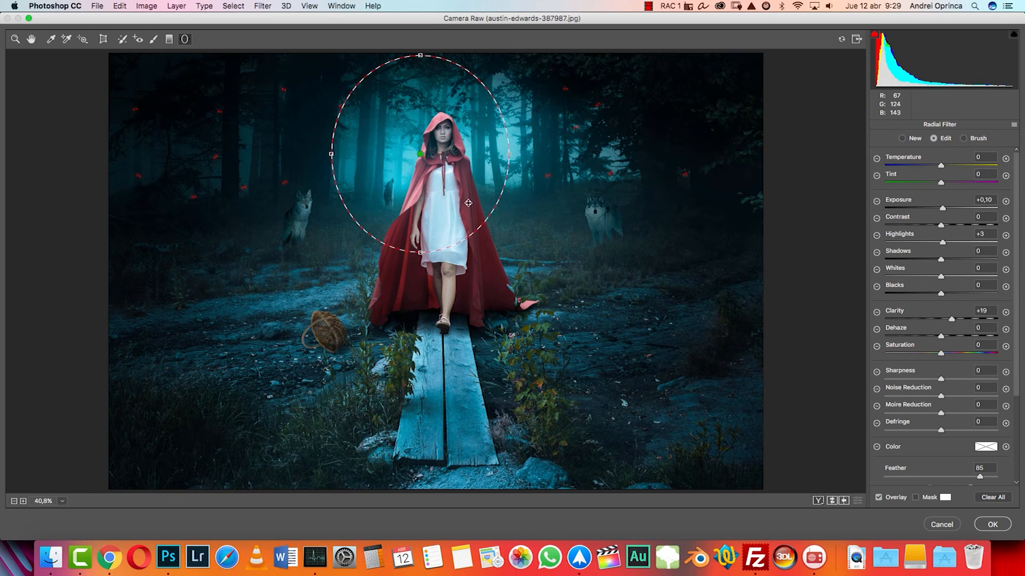
left_click_drag(420, 153, 442, 167)
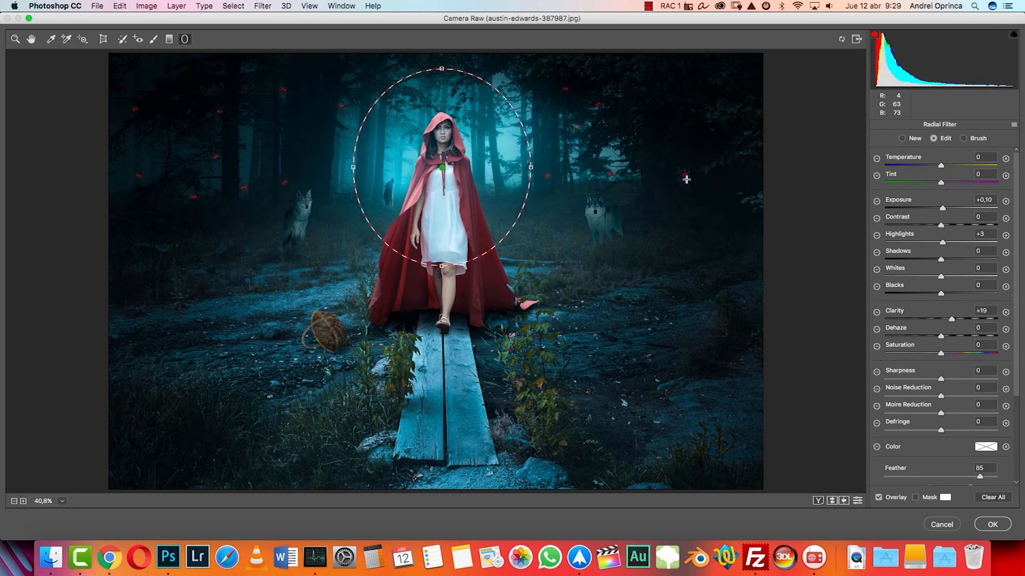
left_click(1013, 126)
left_click(918, 167)
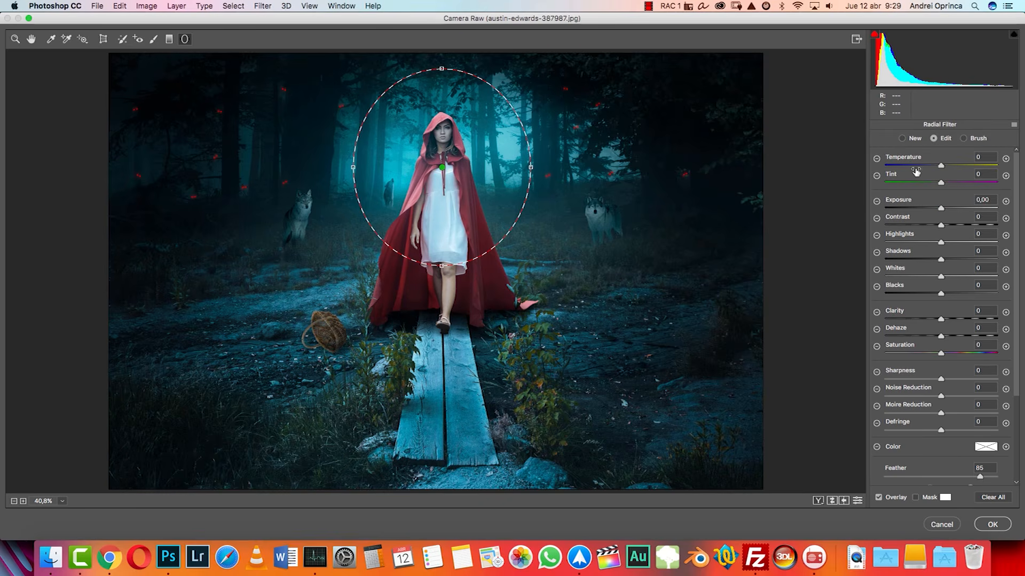
left_click_drag(940, 208, 943, 208)
left_click_drag(941, 319, 979, 316)
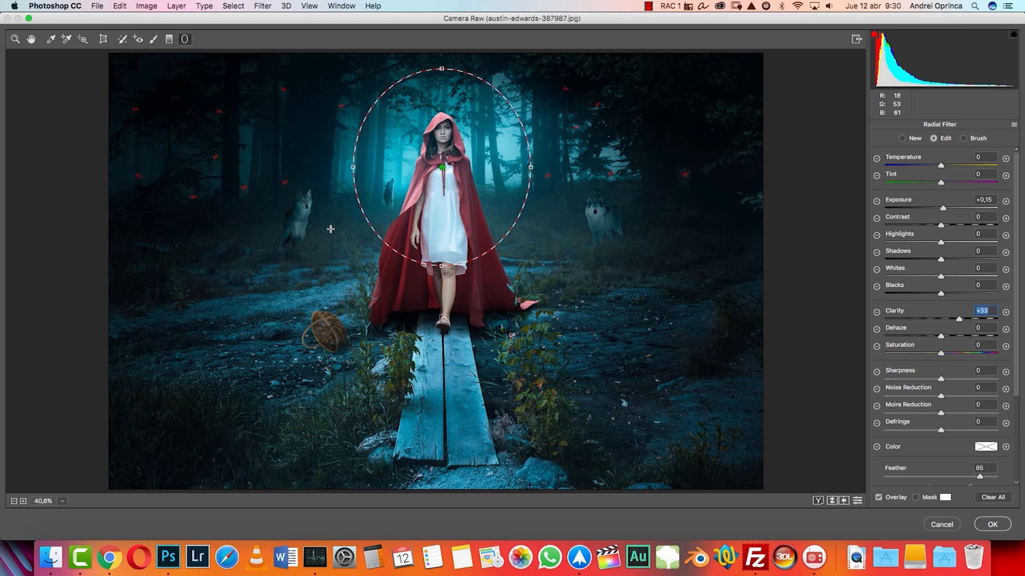
mouse_move(592, 213)
left_mouse_down()
mouse_move(629, 251)
mouse_move(606, 214)
left_mouse_up()
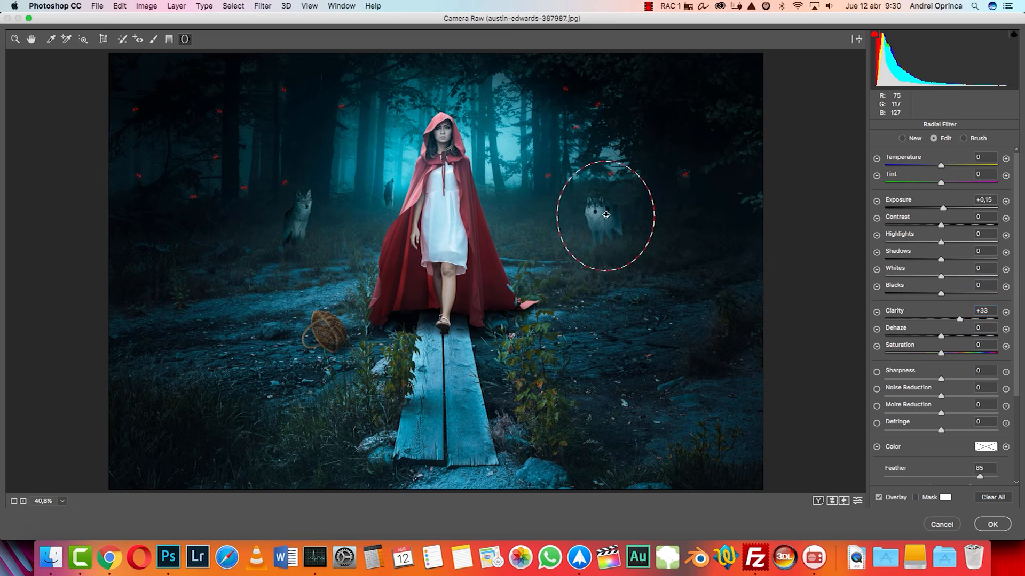
Step: Add a graduated filter from the middle of the boardwalk up to the woman's chest, with only Clarity +13 and Shadows +12
left_click(169, 39)
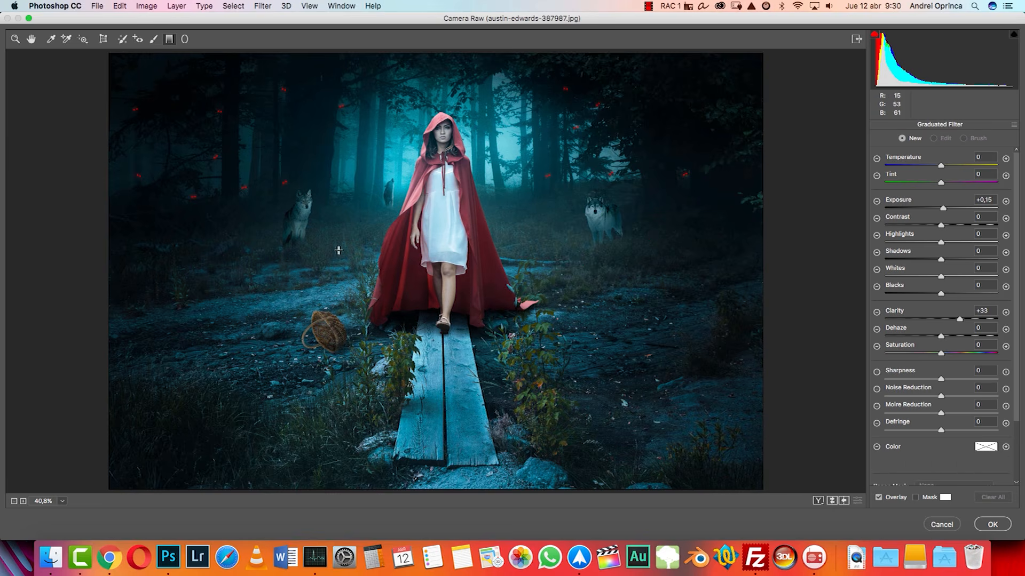
left_click_drag(447, 382, 448, 178)
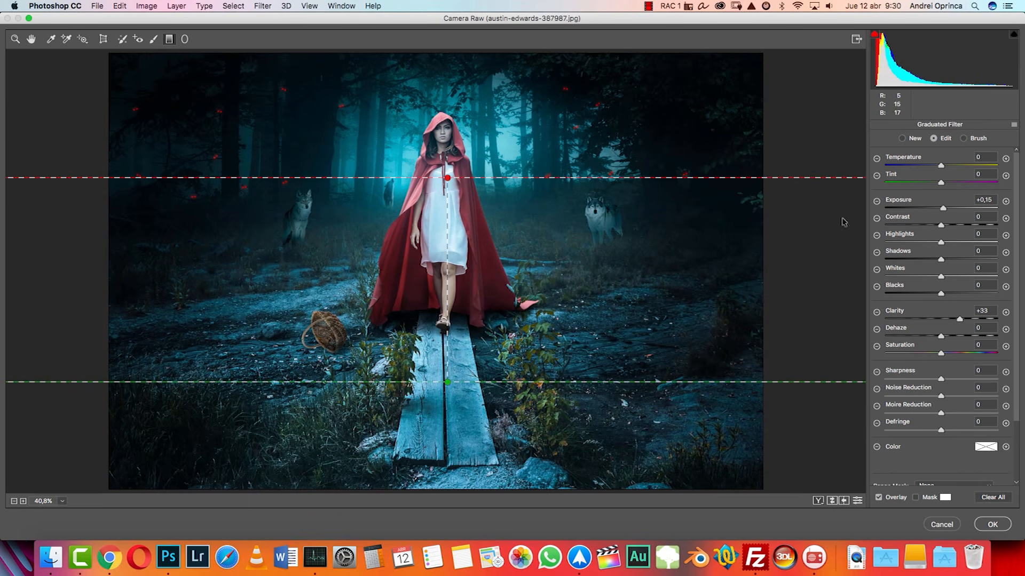
left_click(1014, 126)
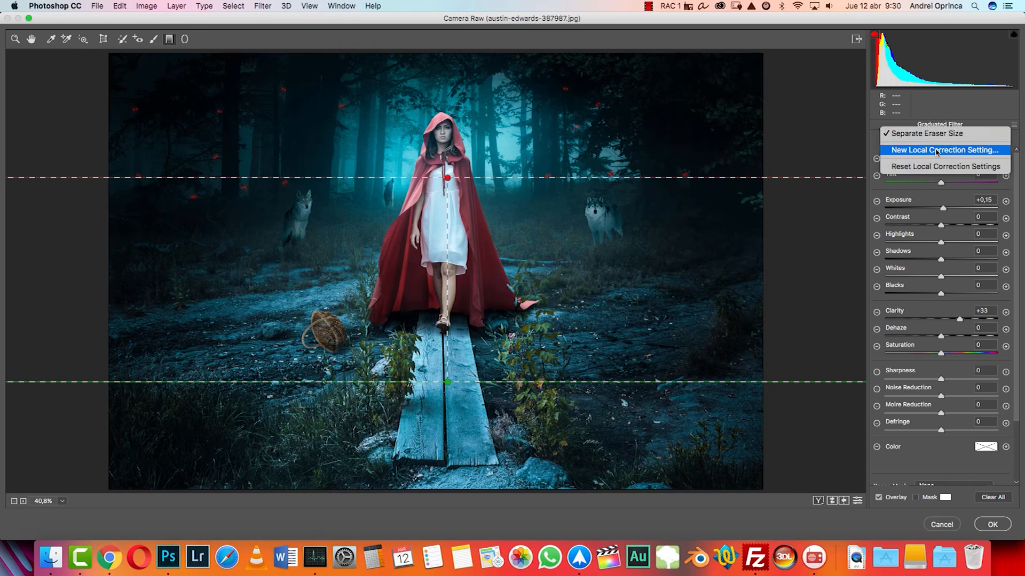
left_click(930, 167)
left_click_drag(941, 319, 948, 319)
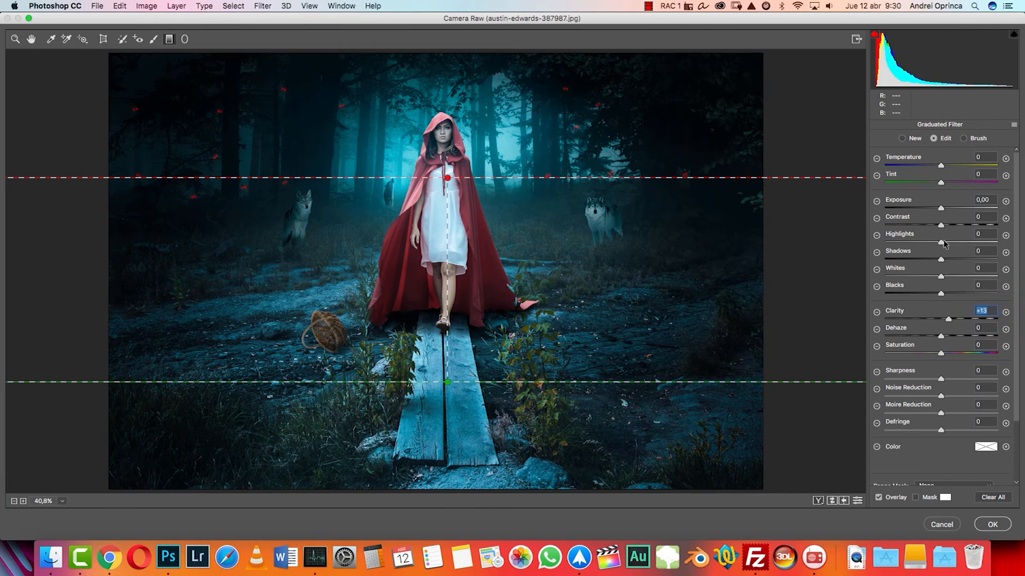
left_click_drag(942, 260, 948, 260)
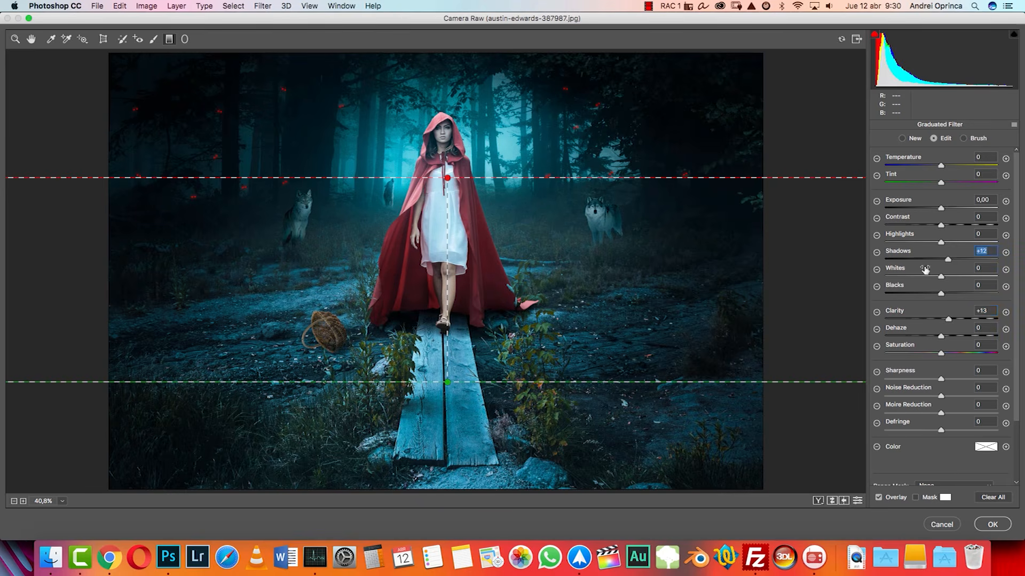
left_click(31, 40)
Step: Try a different Split Toning hue for the shadows and reset it to 0
left_click(924, 128)
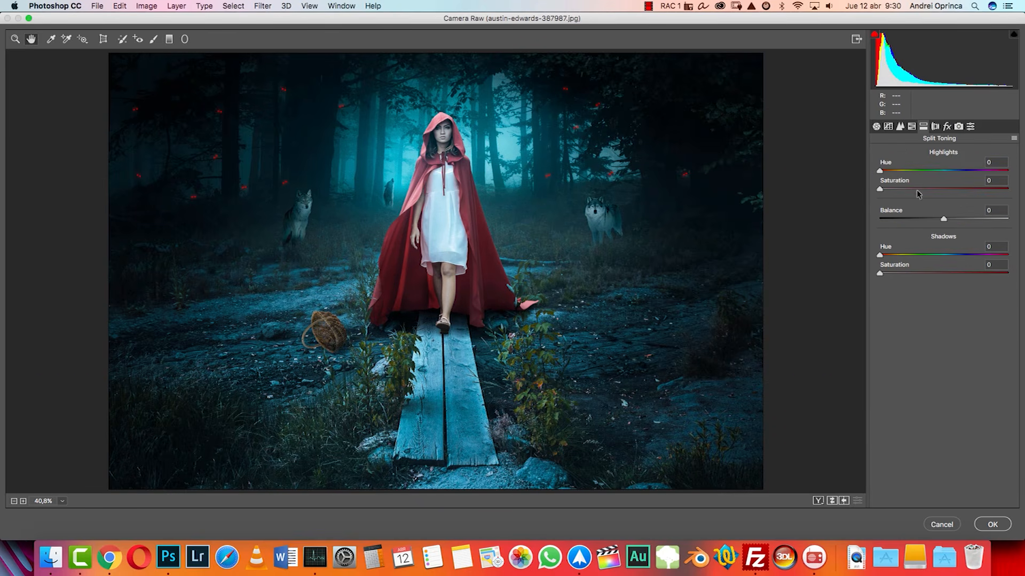
left_click_drag(880, 255, 861, 268)
double_click(897, 255)
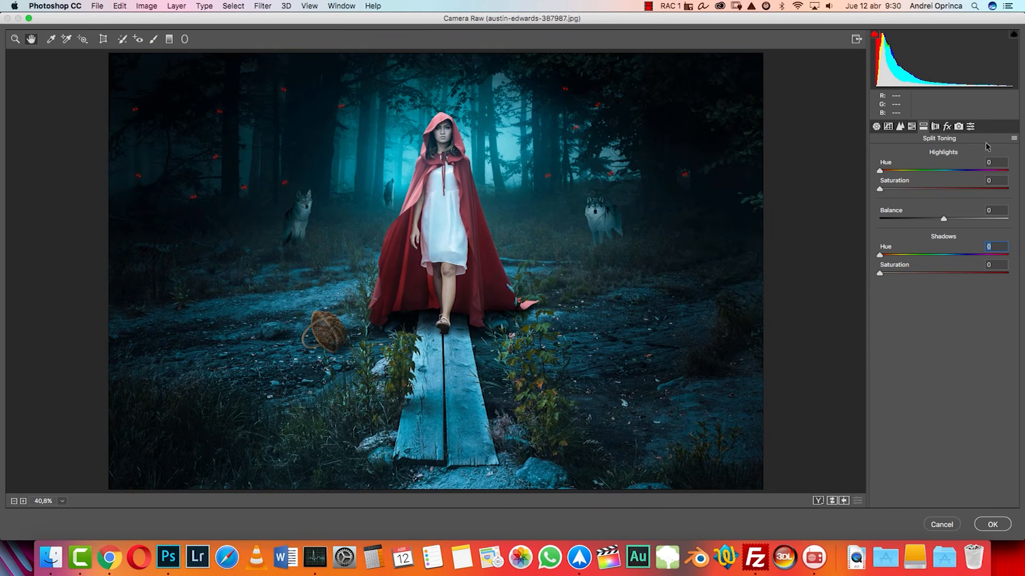
Step: Adjust the Post Crop Vignetting amount in the Camera Raw effects and apply the filter to Layer 6
left_click(948, 127)
double_click(935, 307)
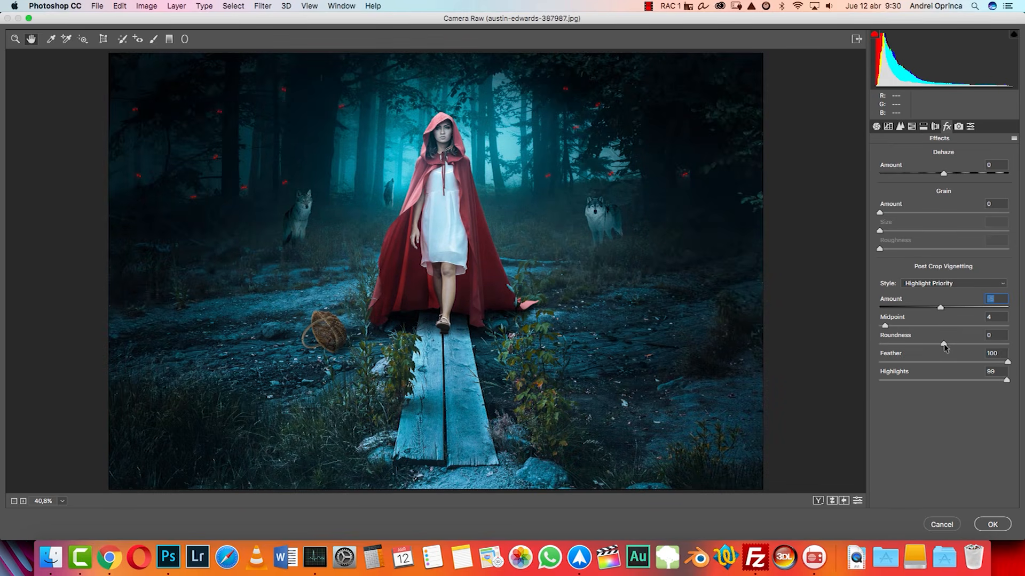
left_click(993, 525)
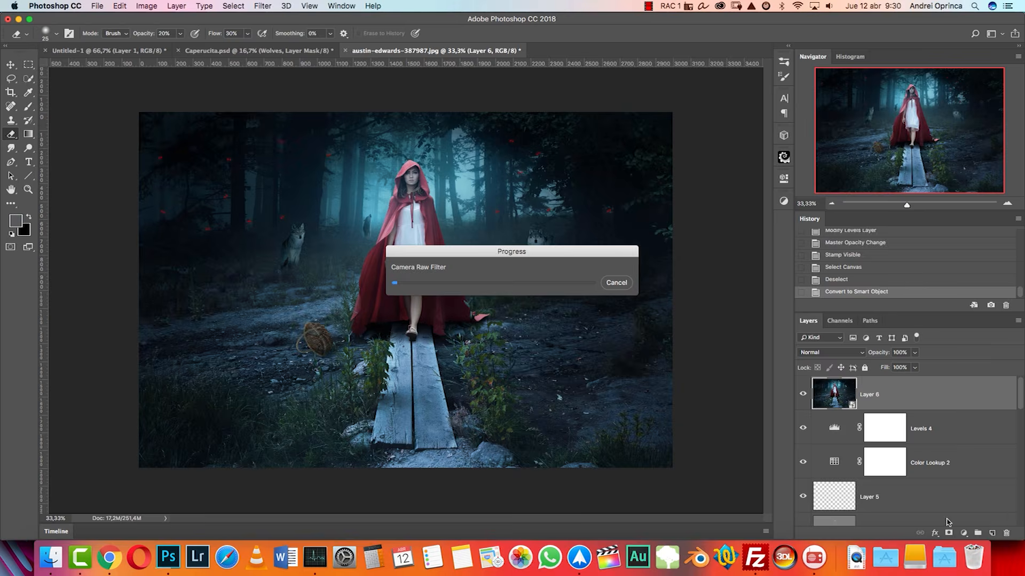
Step: Compare the composite with Layer 6 hidden and shown, examine its details at several zoom levels, and compare it with Caperucita.psd
left_click(802, 395)
left_click(803, 396)
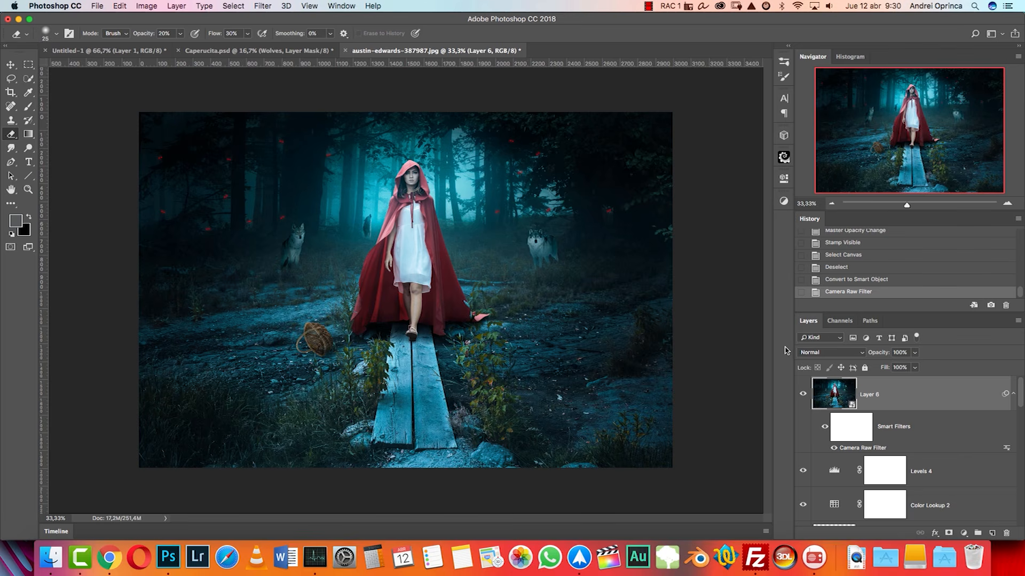
key("super+1")
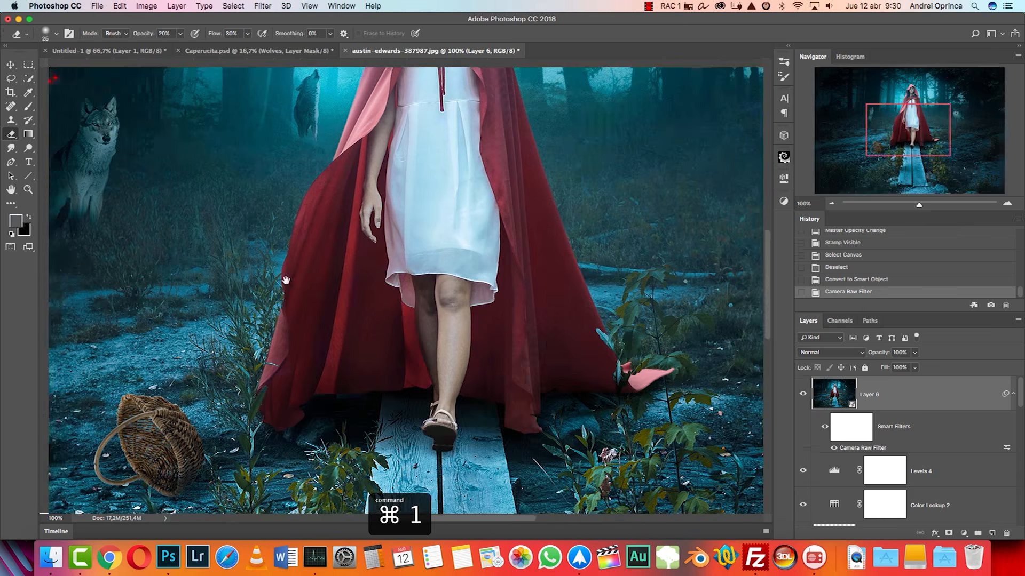
left_click_drag(286, 280, 488, 407)
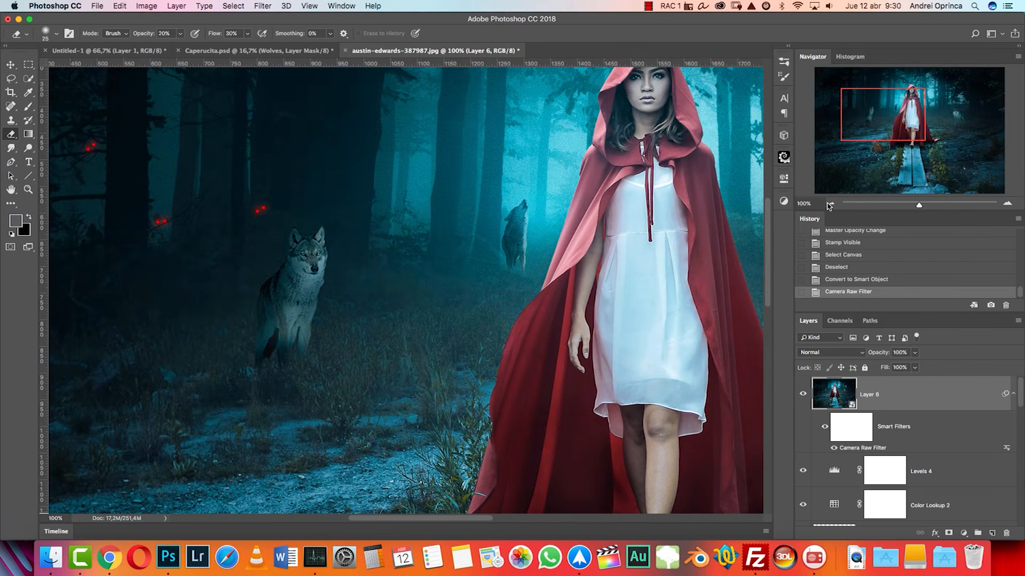
key("super+minus")
key("super+minus")
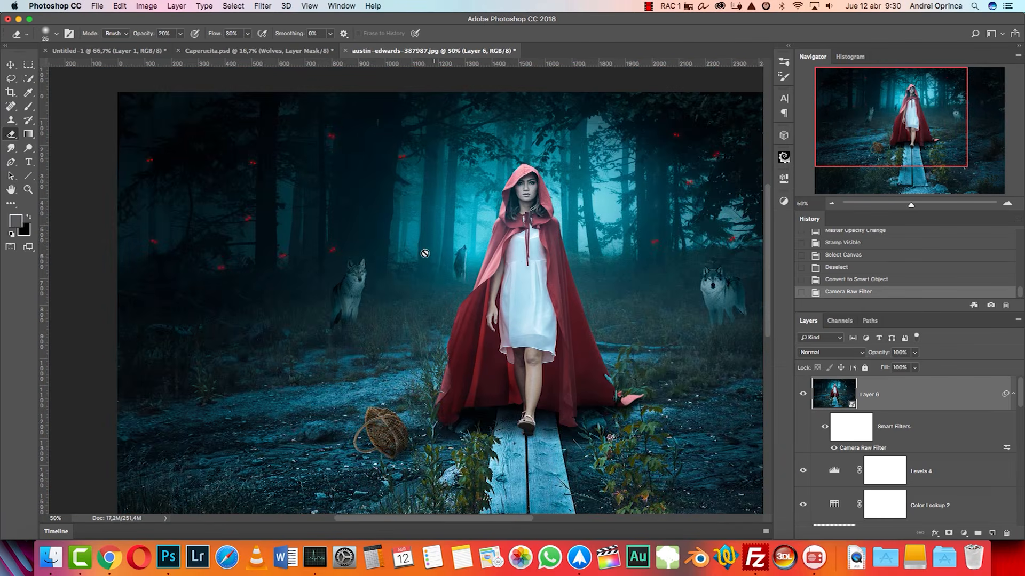
key("super+1")
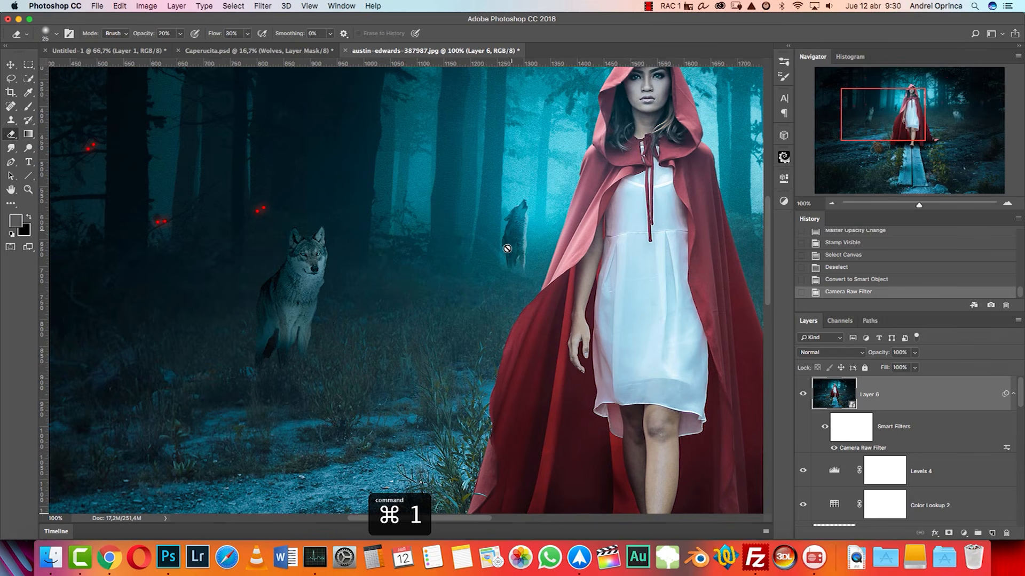
double_click(832, 204)
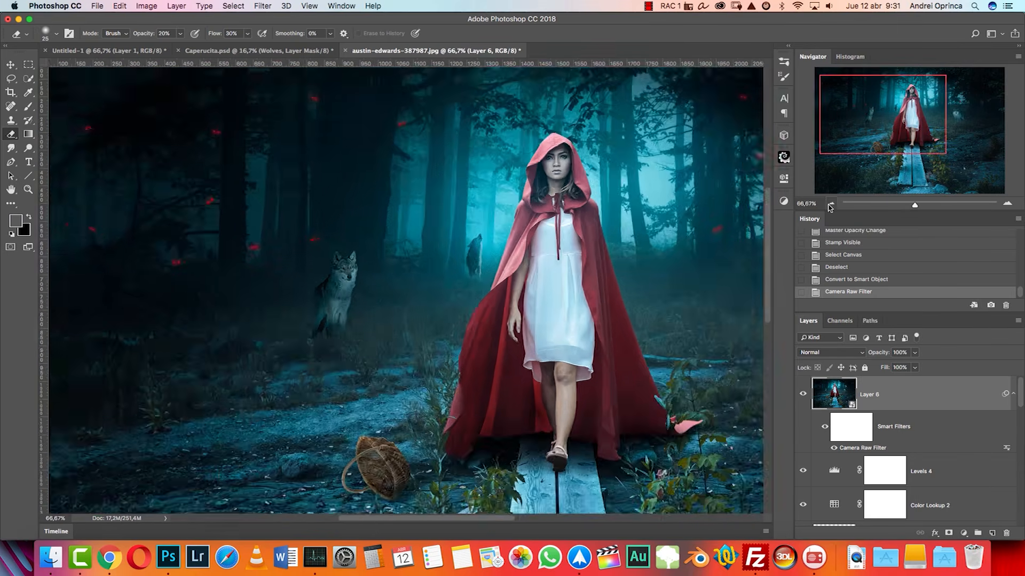
left_click(833, 205)
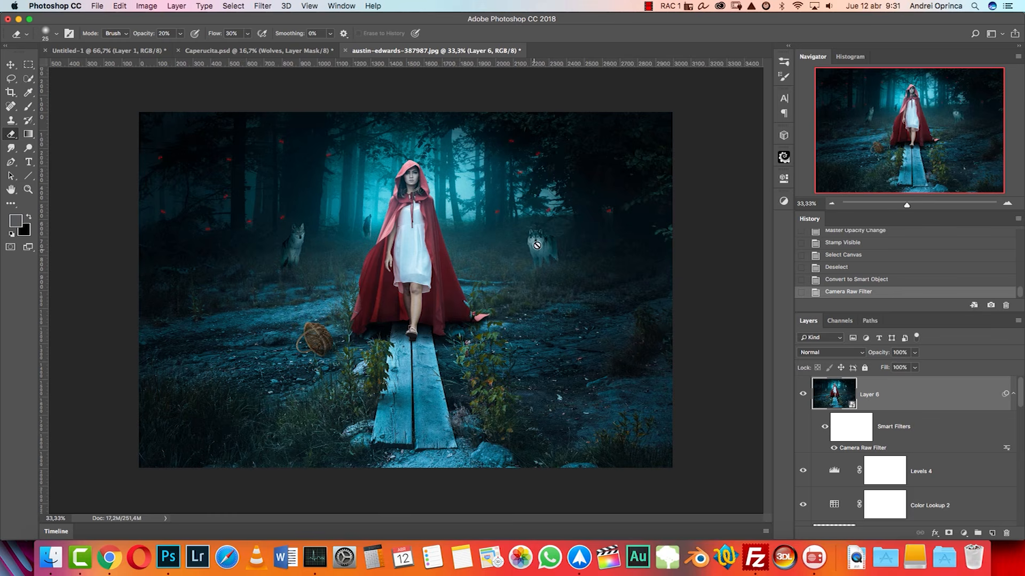
left_click(330, 52)
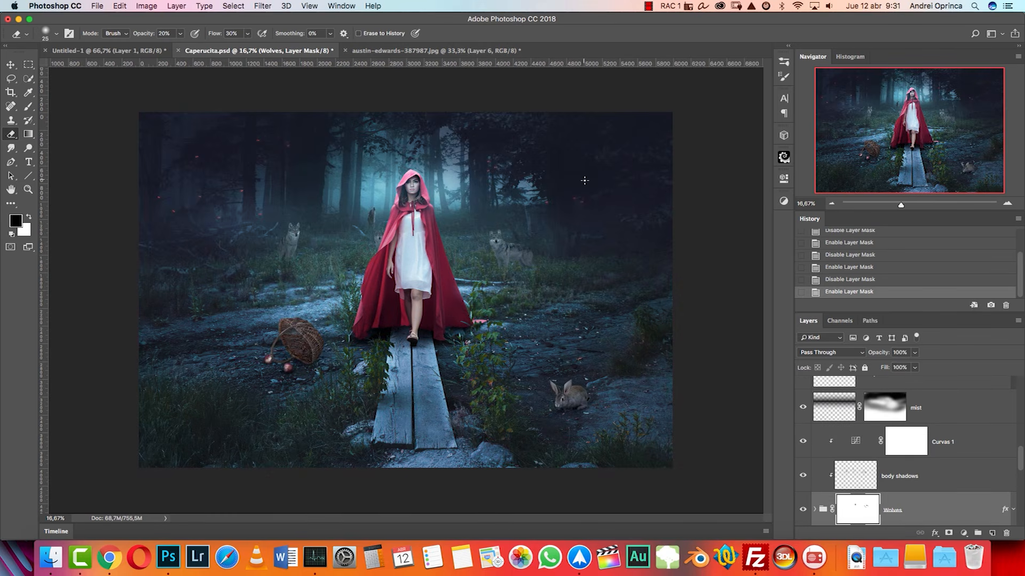
left_click(404, 54)
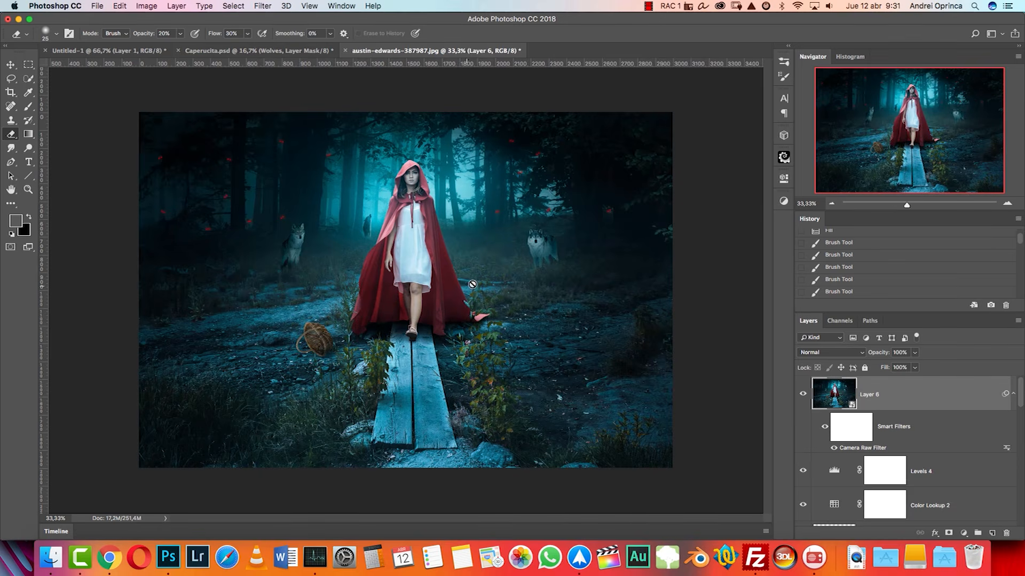